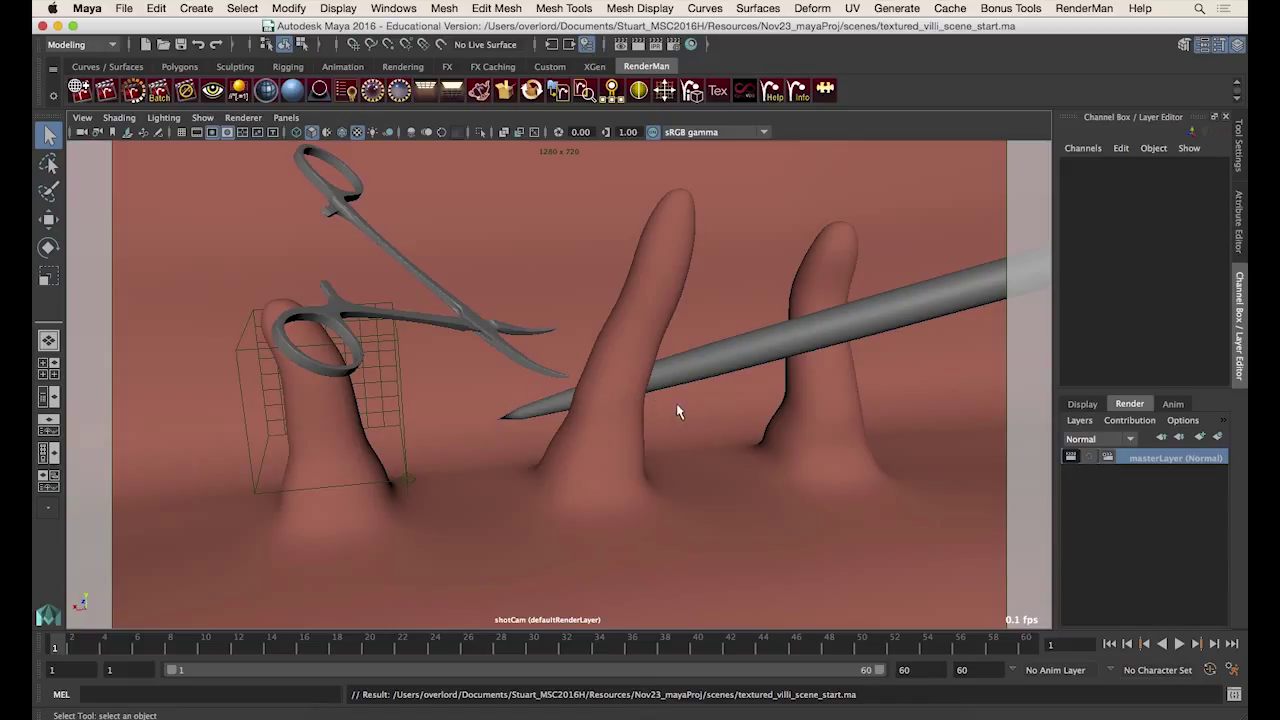
Examine the two forceps halves, the probe and the tissue geometry individually in the villi scene.
{"action": "left_click", "coordinate": [1072, 405]}
{"action": "left_click", "coordinate": [476, 330]}
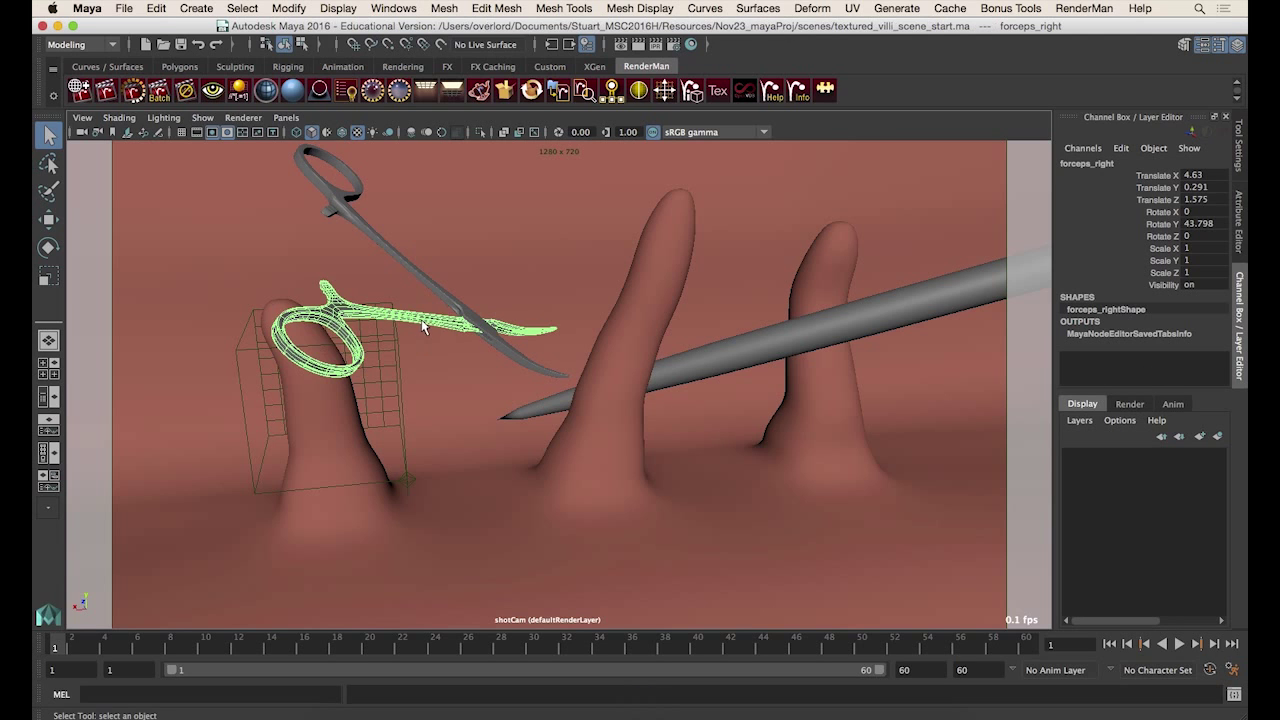
{"action": "left_click", "coordinate": [478, 320]}
{"action": "left_click", "coordinate": [572, 400]}
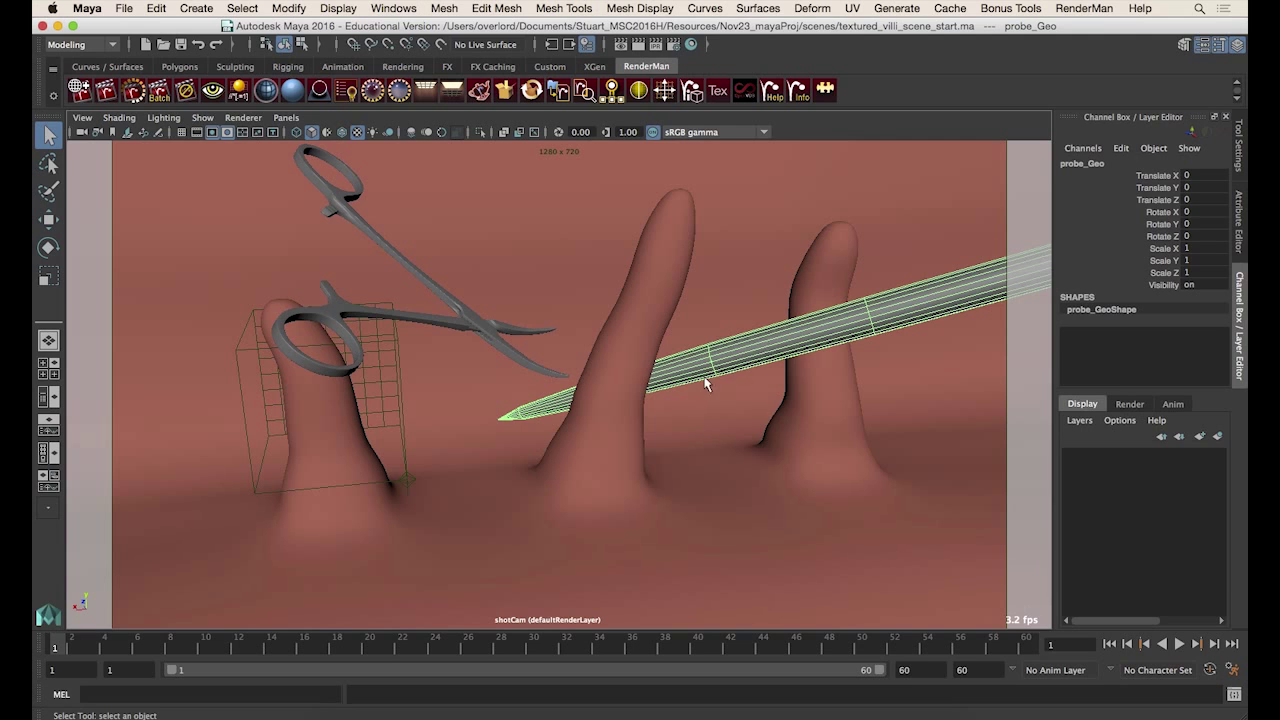
{"action": "left_click", "coordinate": [618, 456]}
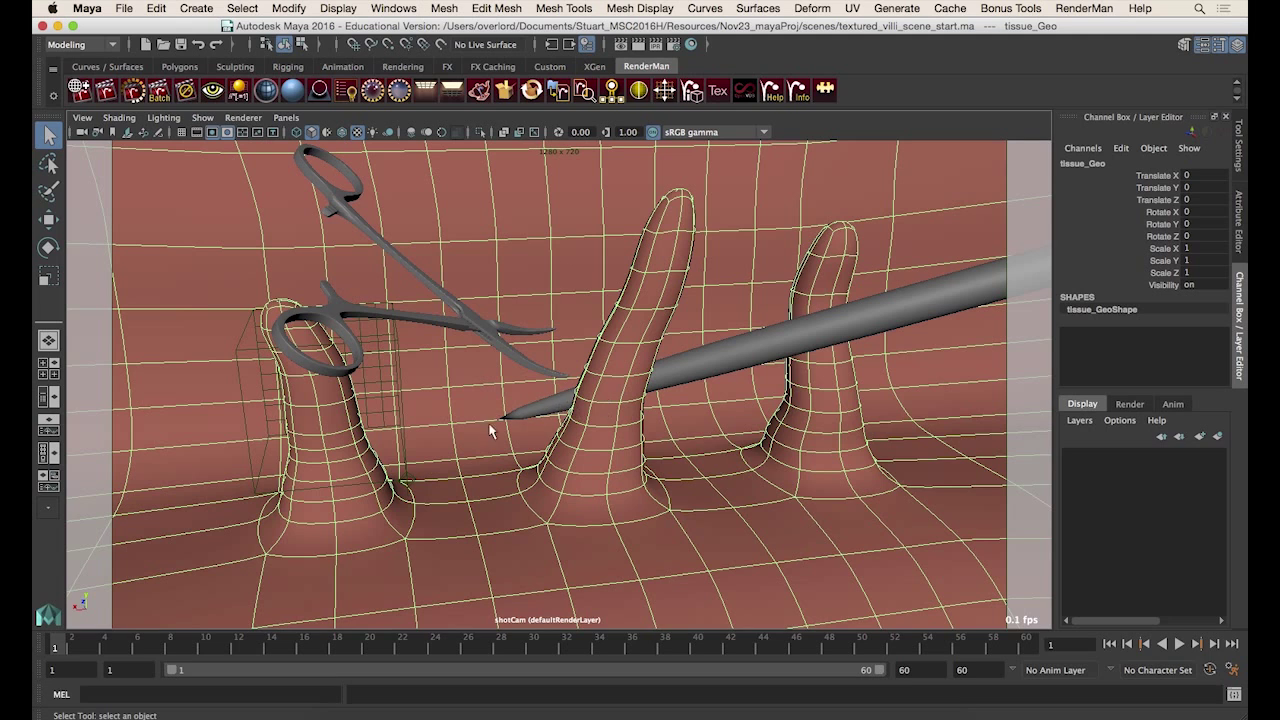
{"action": "left_click", "coordinate": [478, 321]}
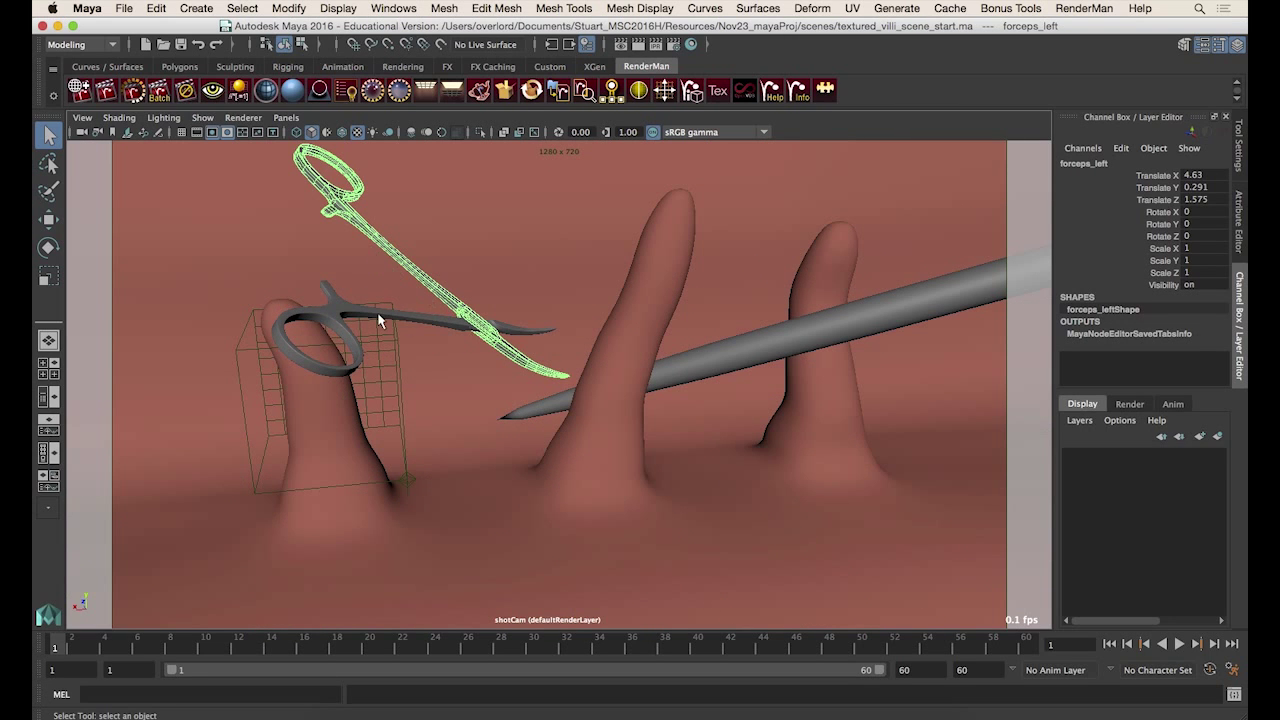
{"action": "left_click", "coordinate": [440, 318]}
{"action": "key", "text": "z"}
{"action": "key", "text": "shift+z"}
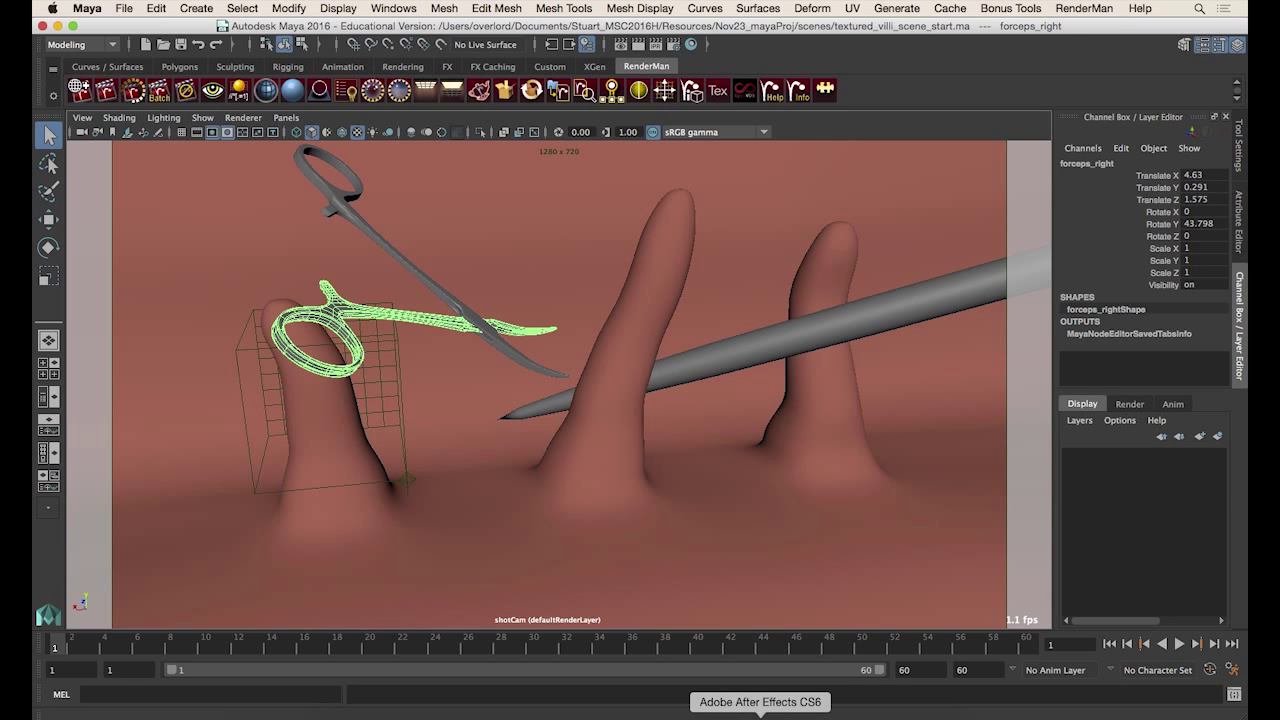
Switch to After Effects and create a single composition from probe_small.png and tissue_small.png, using the dimensions of tissue_small.png.
{"action": "left_click", "coordinate": [760, 714]}
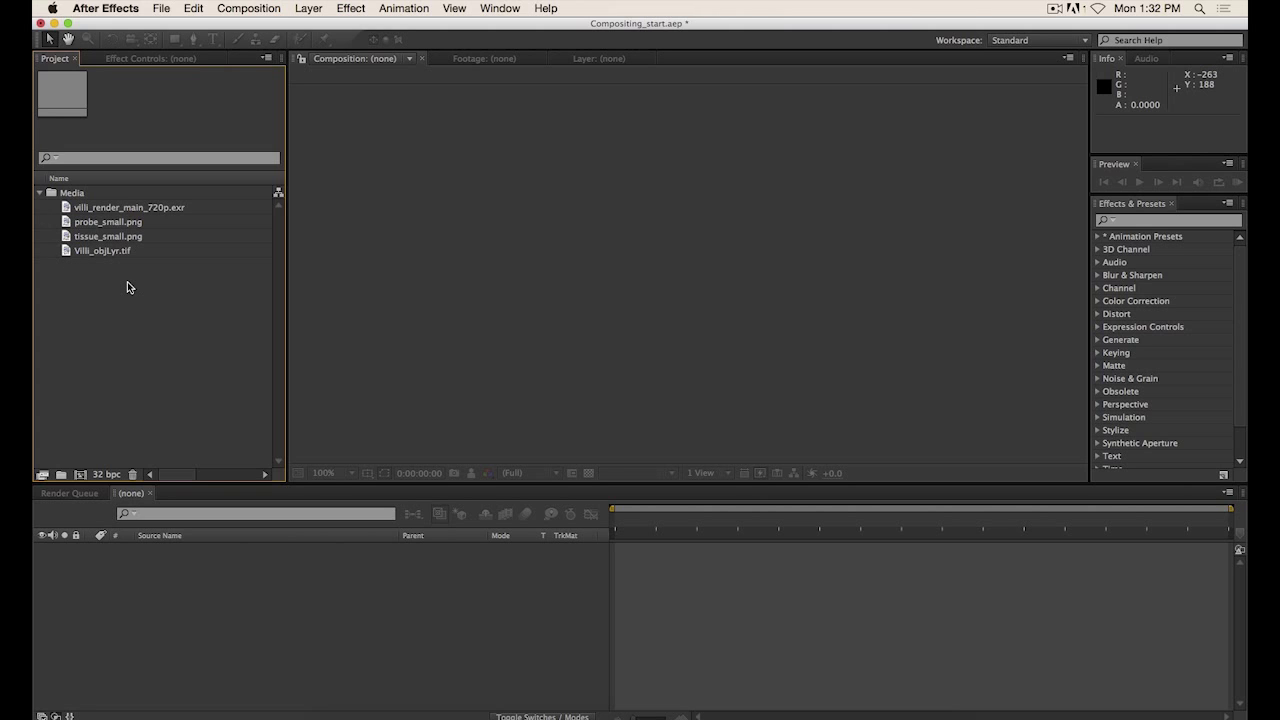
{"action": "left_click", "coordinate": [109, 238]}
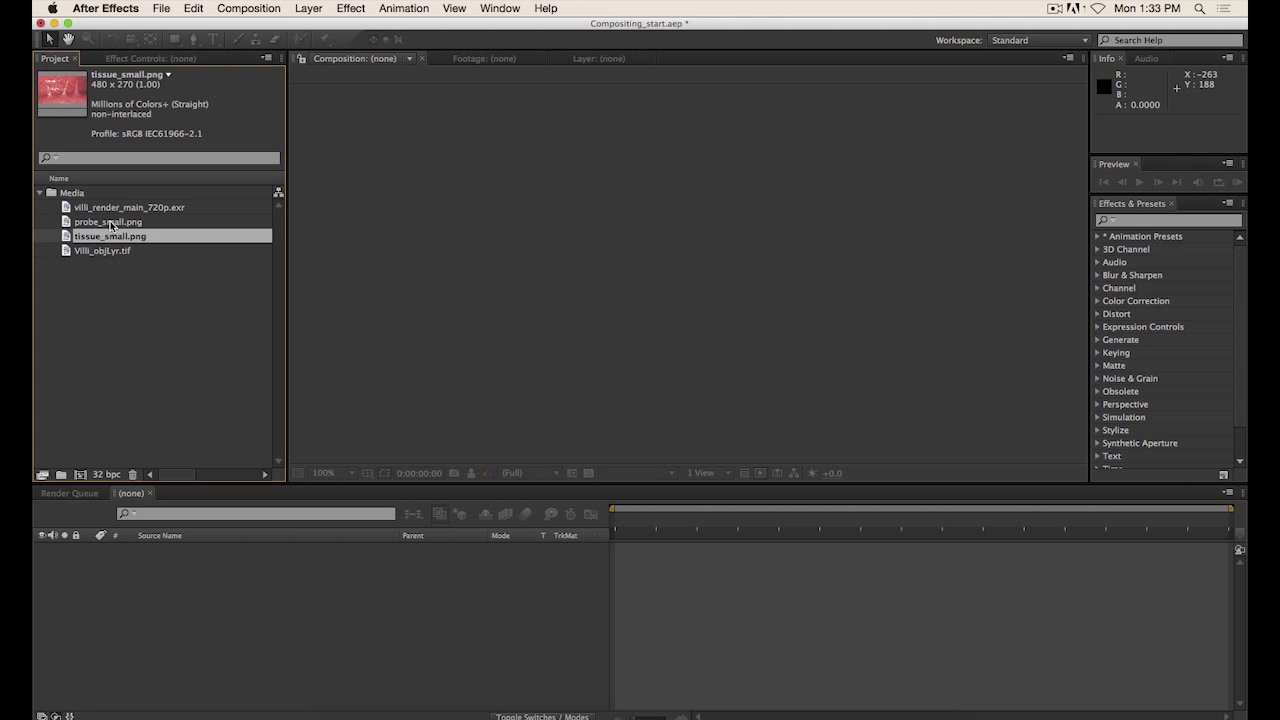
{"action": "left_click", "coordinate": [110, 224], "text": "shift"}
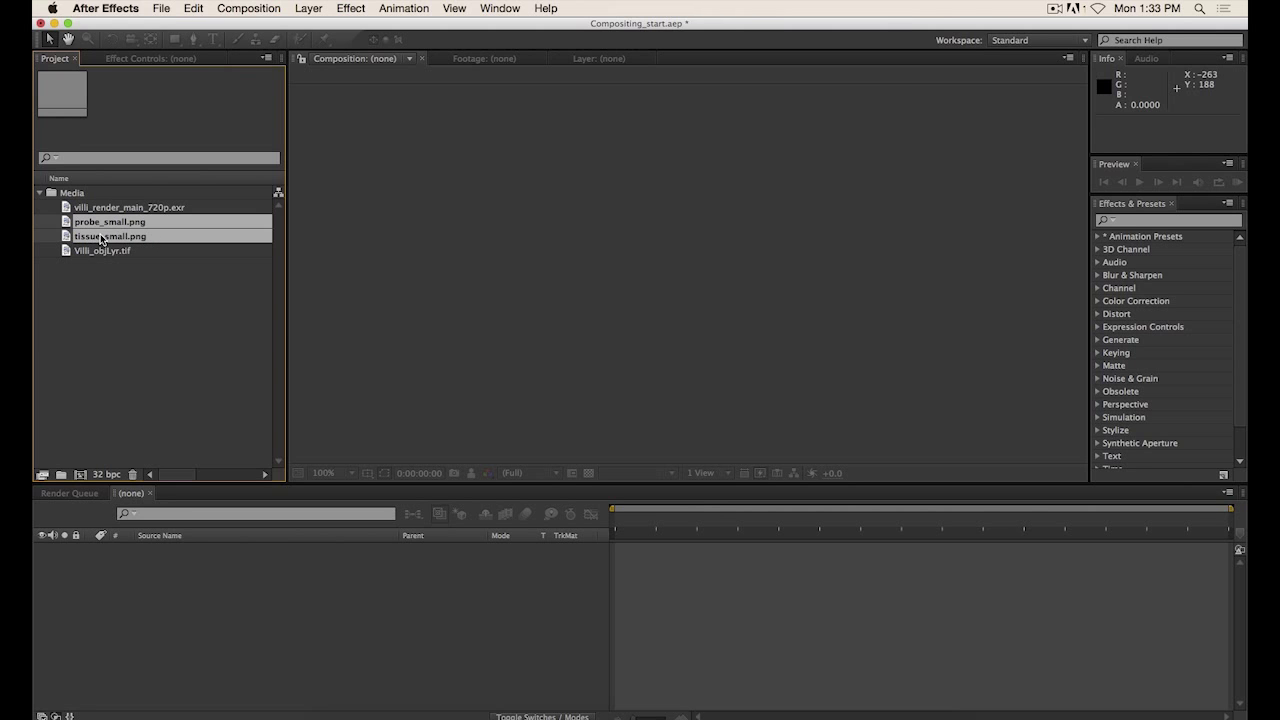
{"action": "left_click_drag", "start_coordinate": [99, 238], "coordinate": [80, 474]}
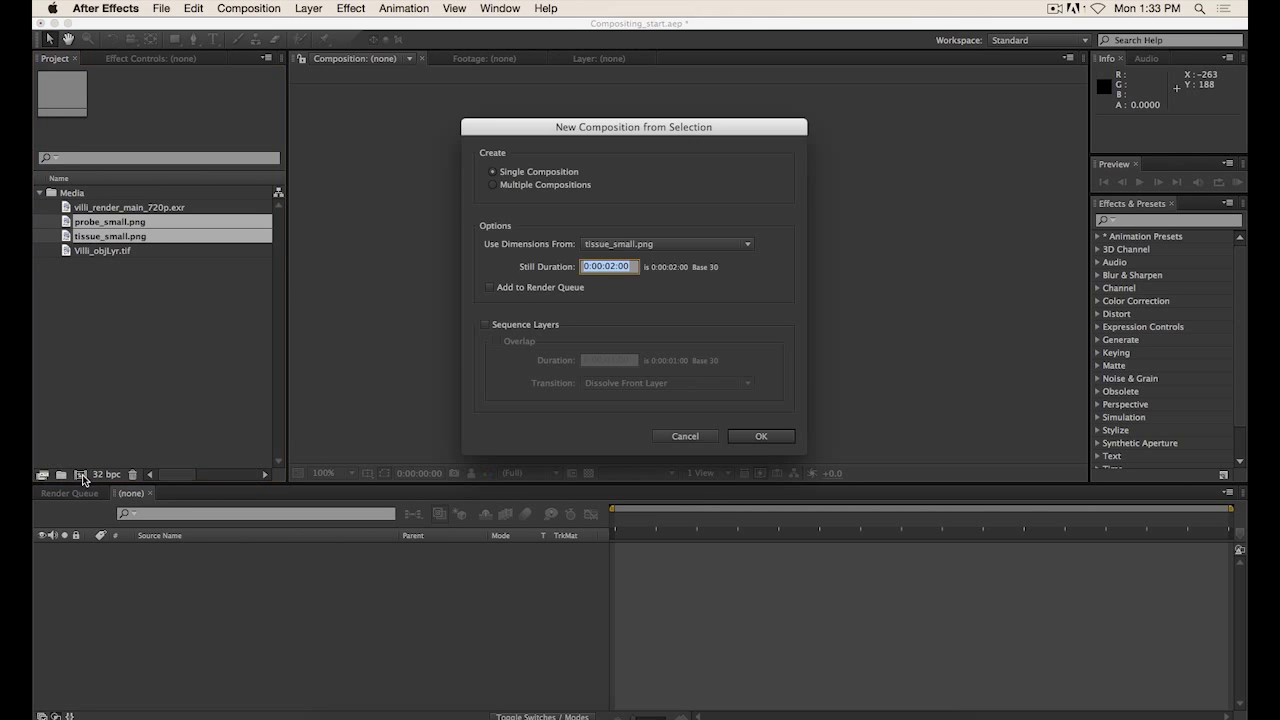
{"action": "left_click_drag", "start_coordinate": [593, 135], "coordinate": [571, 125]}
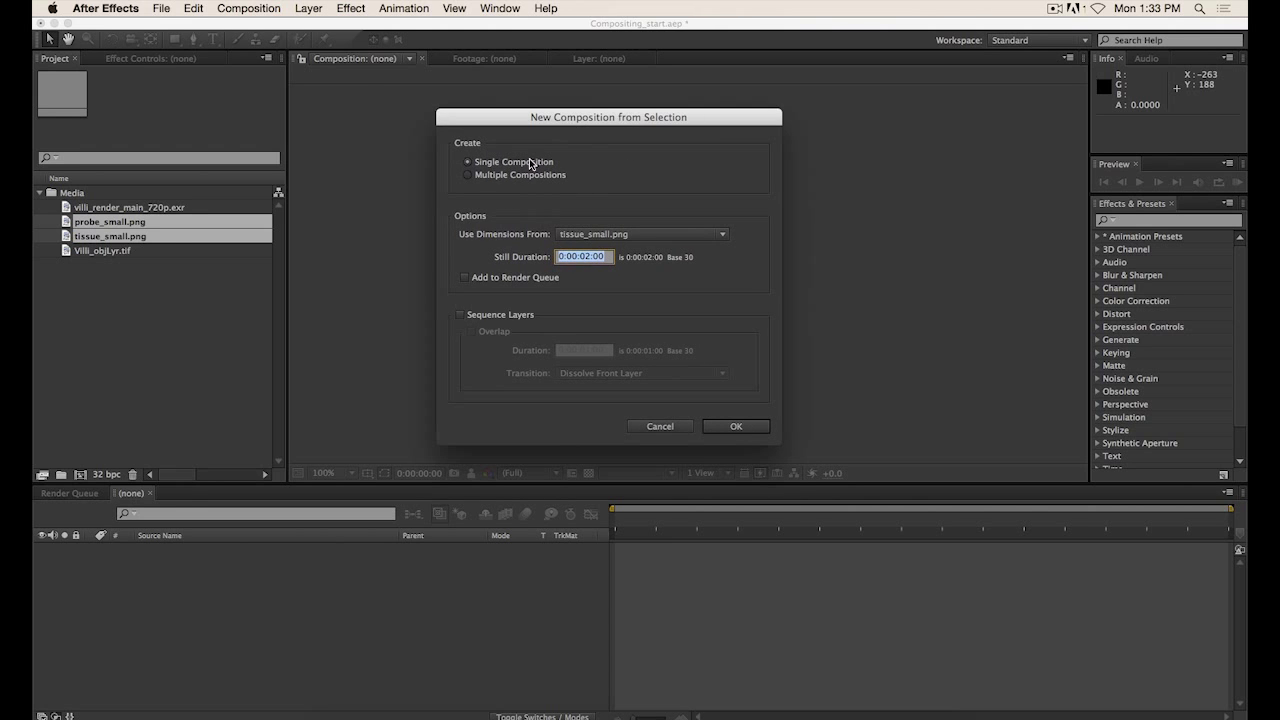
{"action": "left_click", "coordinate": [742, 428]}
Move the tissue_small.png layer below the probe_small.png layer in the composition.
{"action": "left_click", "coordinate": [217, 589]}
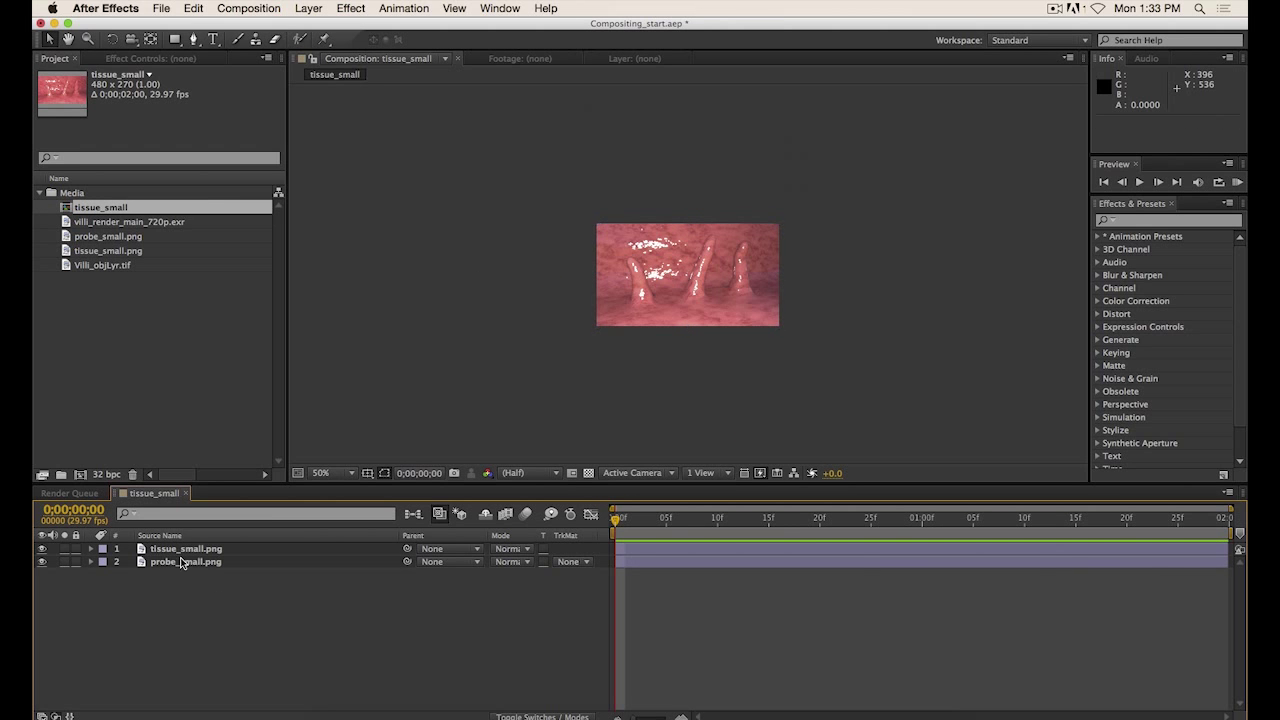
{"action": "scroll", "coordinate": [757, 328], "scroll_direction": "up", "scroll_amount": 2}
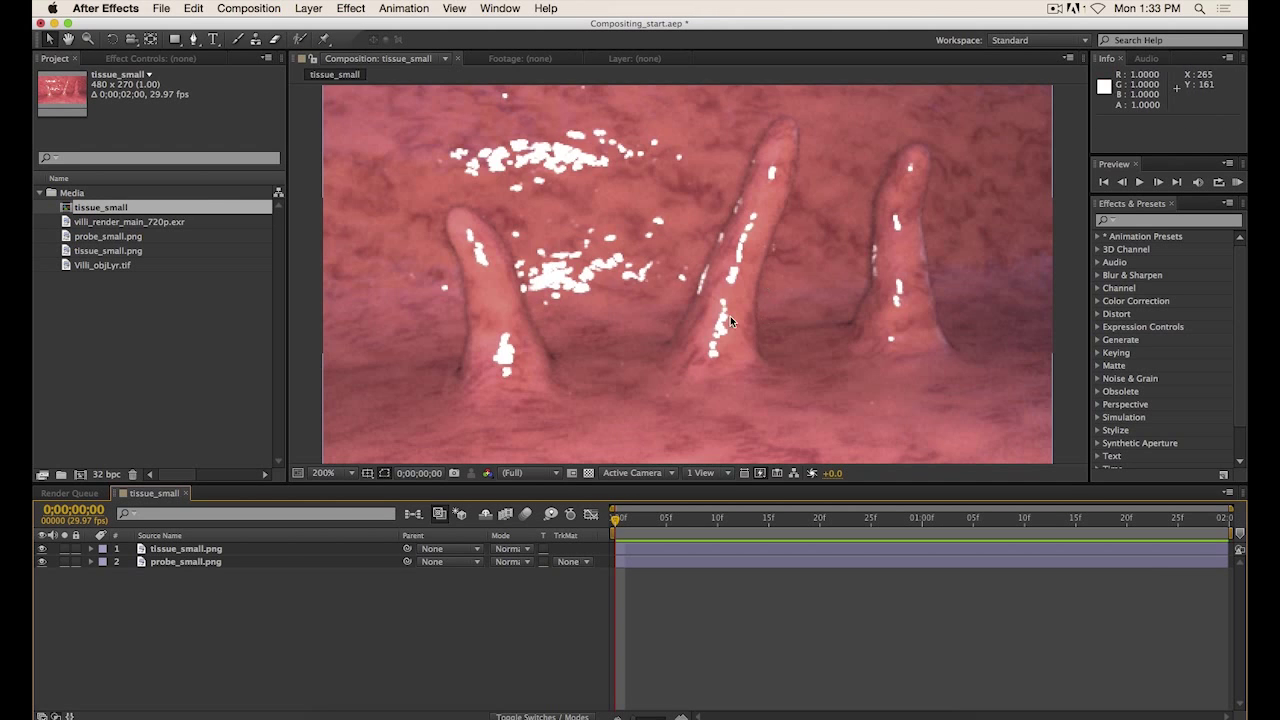
{"action": "scroll", "coordinate": [735, 328], "scroll_direction": "down", "scroll_amount": 1}
{"action": "scroll", "coordinate": [747, 343], "scroll_direction": "up", "scroll_amount": 1}
{"action": "scroll", "coordinate": [748, 343], "scroll_direction": "down", "scroll_amount": 1}
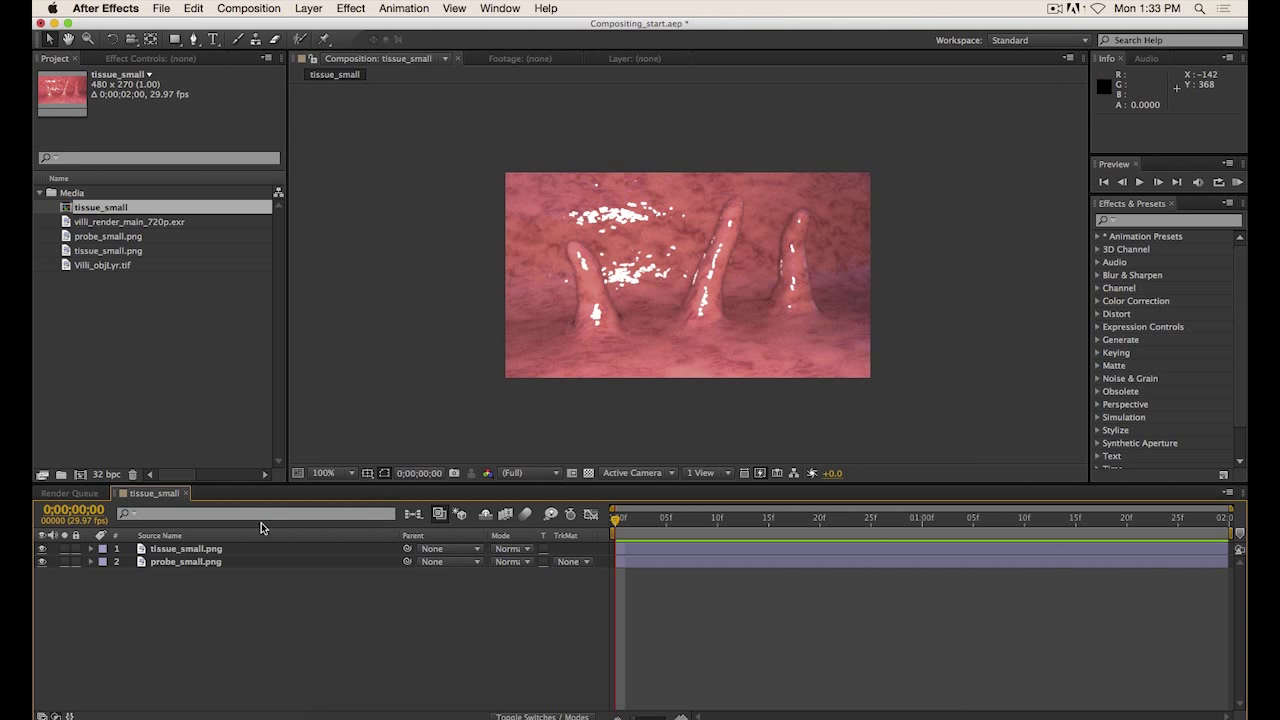
{"action": "left_click_drag", "start_coordinate": [187, 556], "coordinate": [211, 582]}
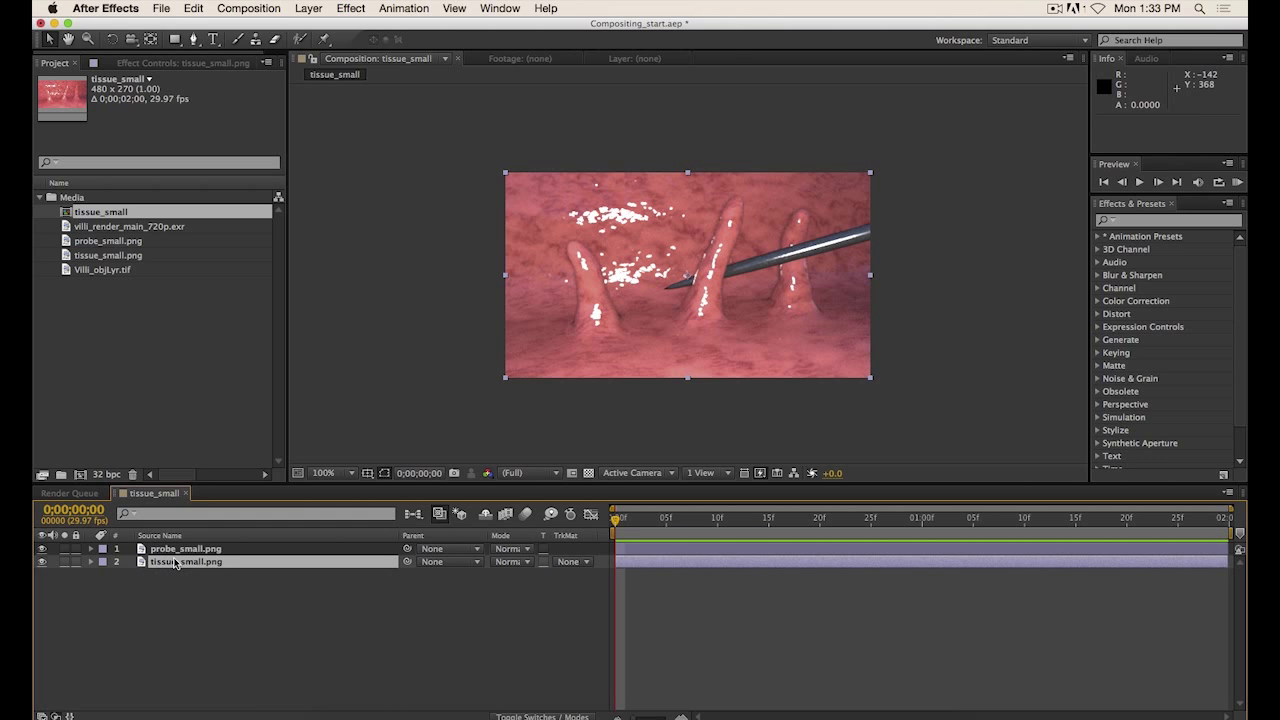
Examine how the probe overlaps the villi, close up and with the probe_small.png layer toggled off and on.
{"action": "left_click", "coordinate": [796, 273]}
{"action": "key", "text": "period"}
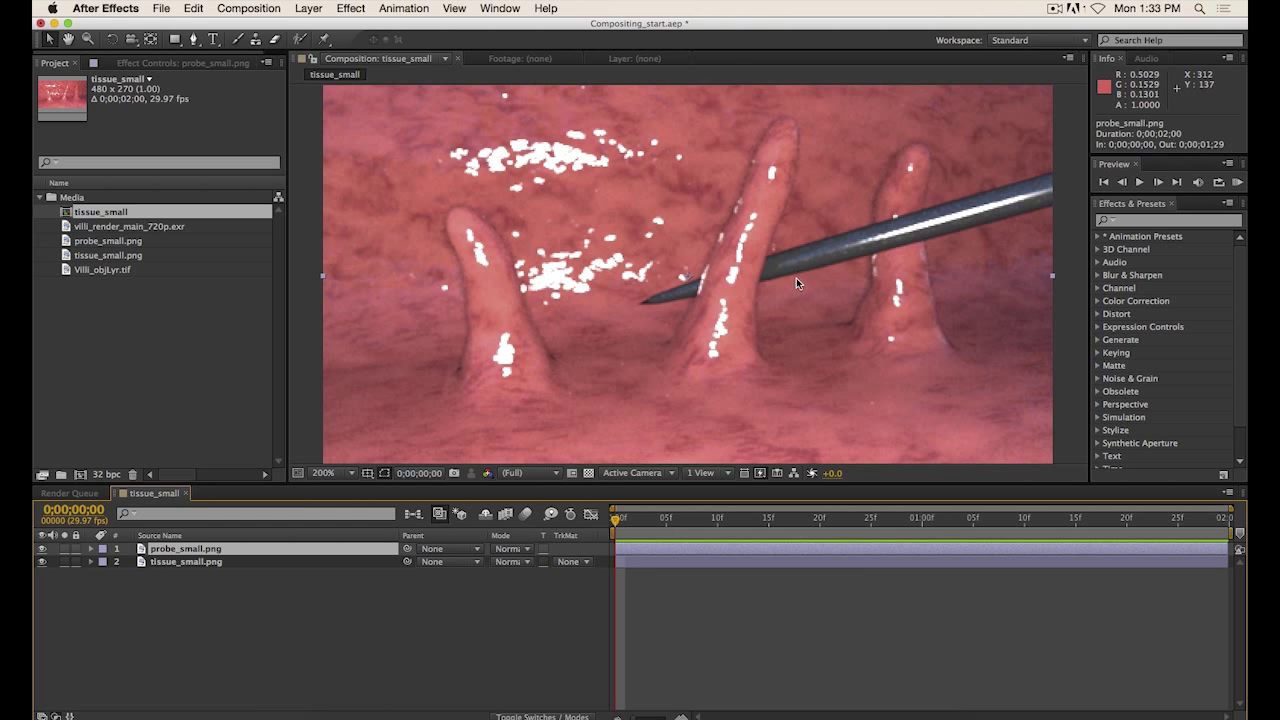
{"action": "key", "text": "comma"}
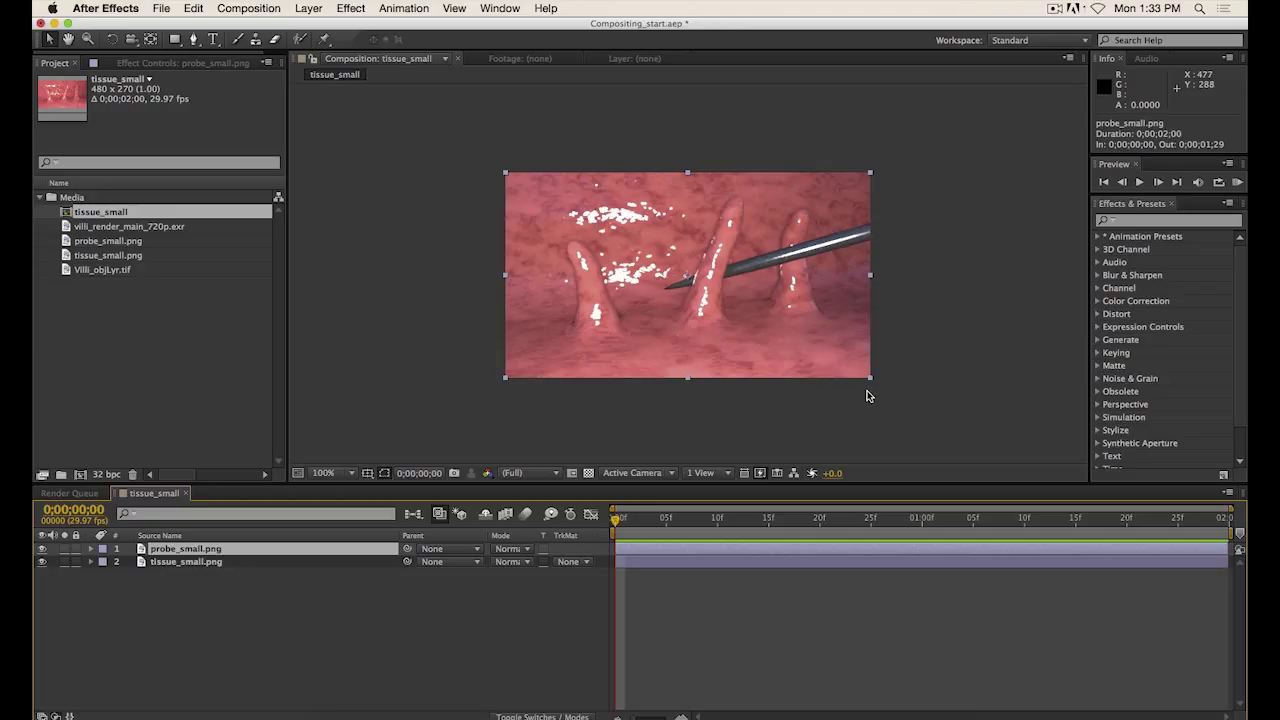
{"action": "key", "text": "period"}
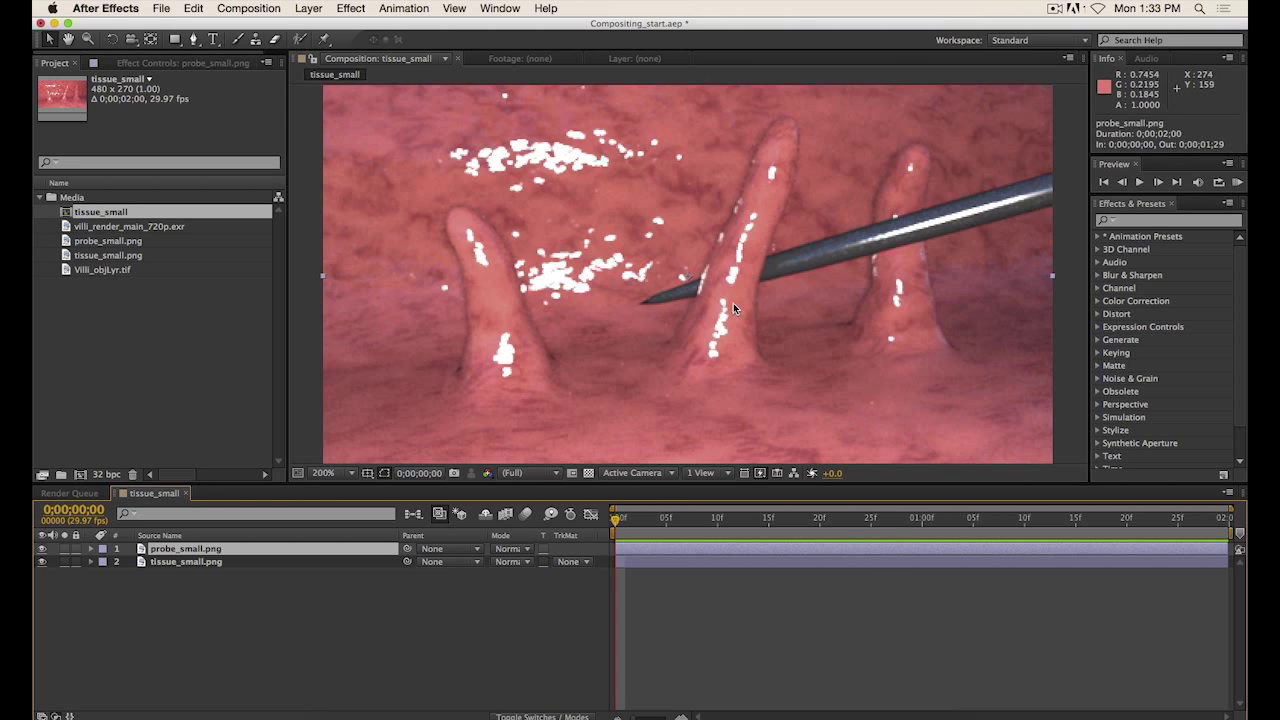
{"action": "key", "text": "comma"}
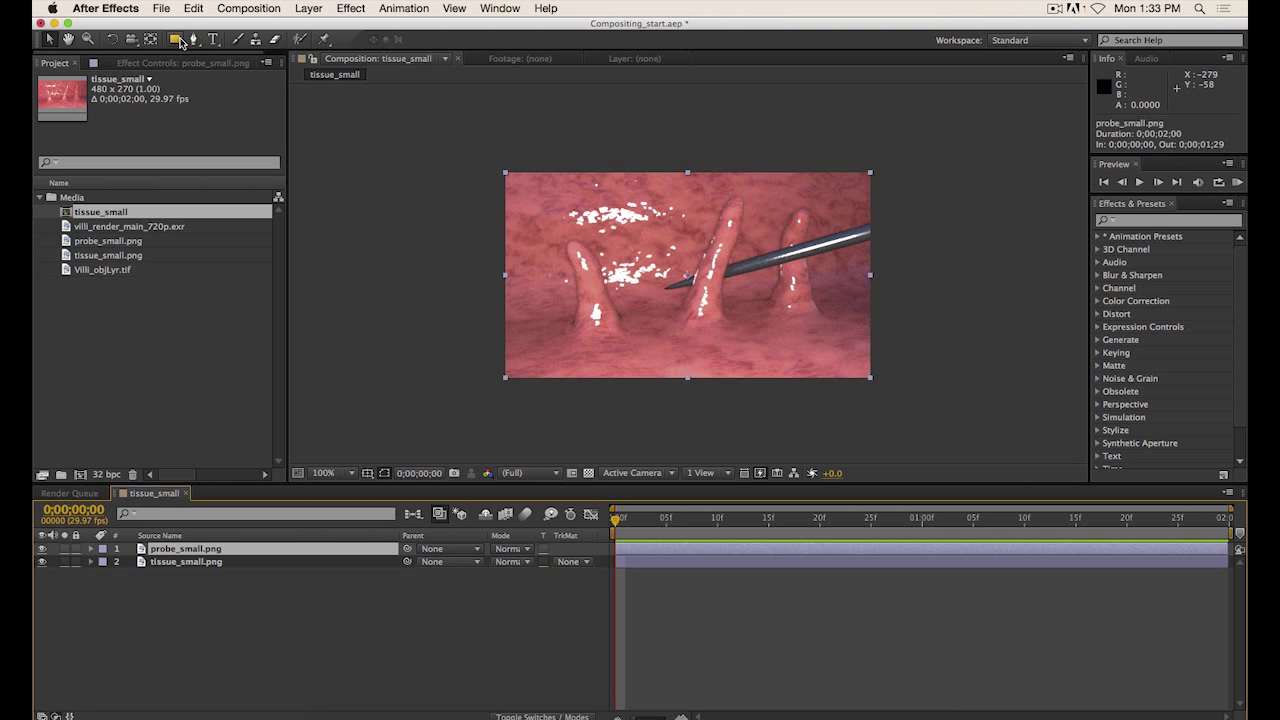
{"action": "mouse_move", "coordinate": [180, 43]}
{"action": "left_mouse_down"}
{"action": "mouse_move", "coordinate": [228, 43]}
{"action": "mouse_move", "coordinate": [214, 103]}
{"action": "mouse_move", "coordinate": [228, 56]}
{"action": "mouse_move", "coordinate": [187, 47]}
{"action": "left_mouse_up"}
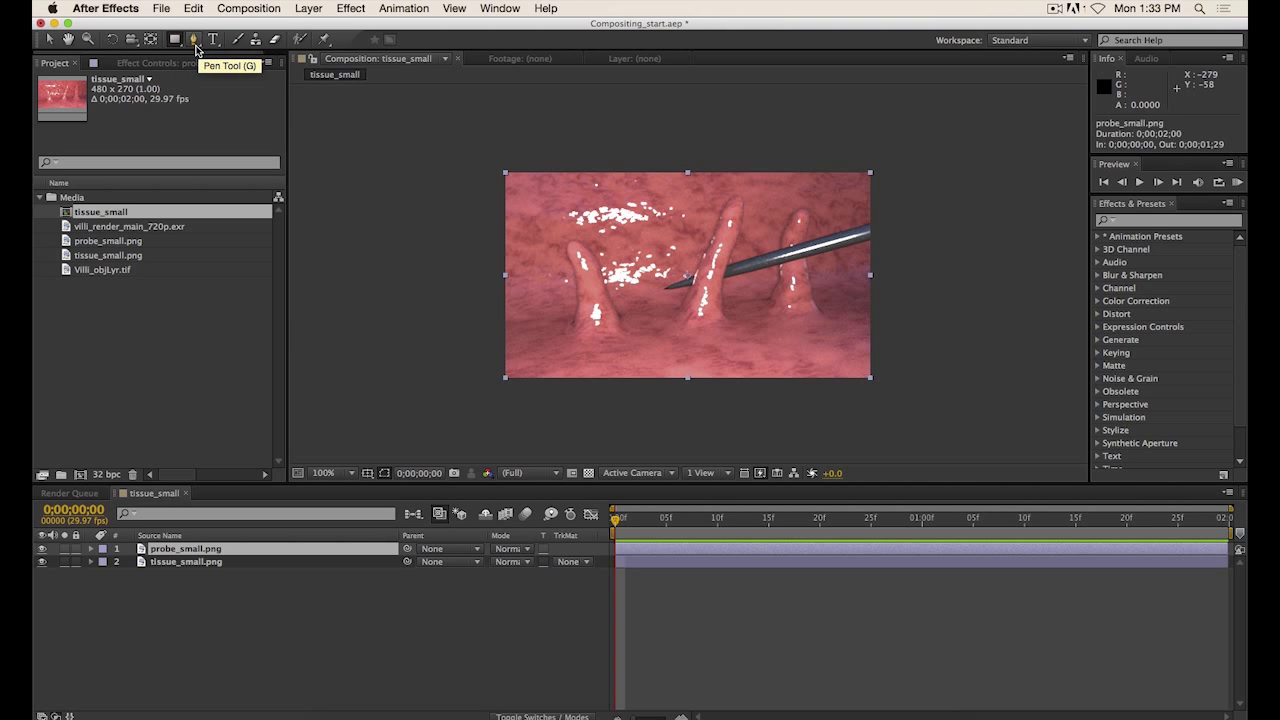
{"action": "left_click", "coordinate": [196, 48]}
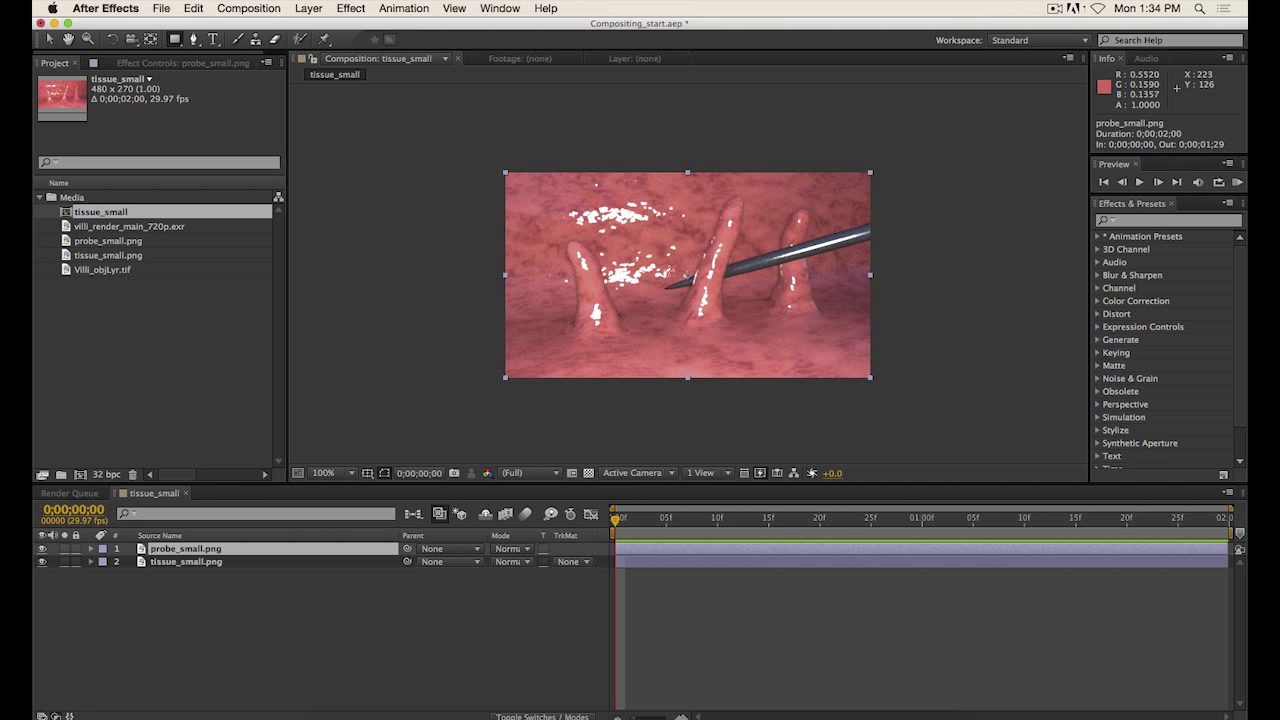
{"action": "key", "text": "period"}
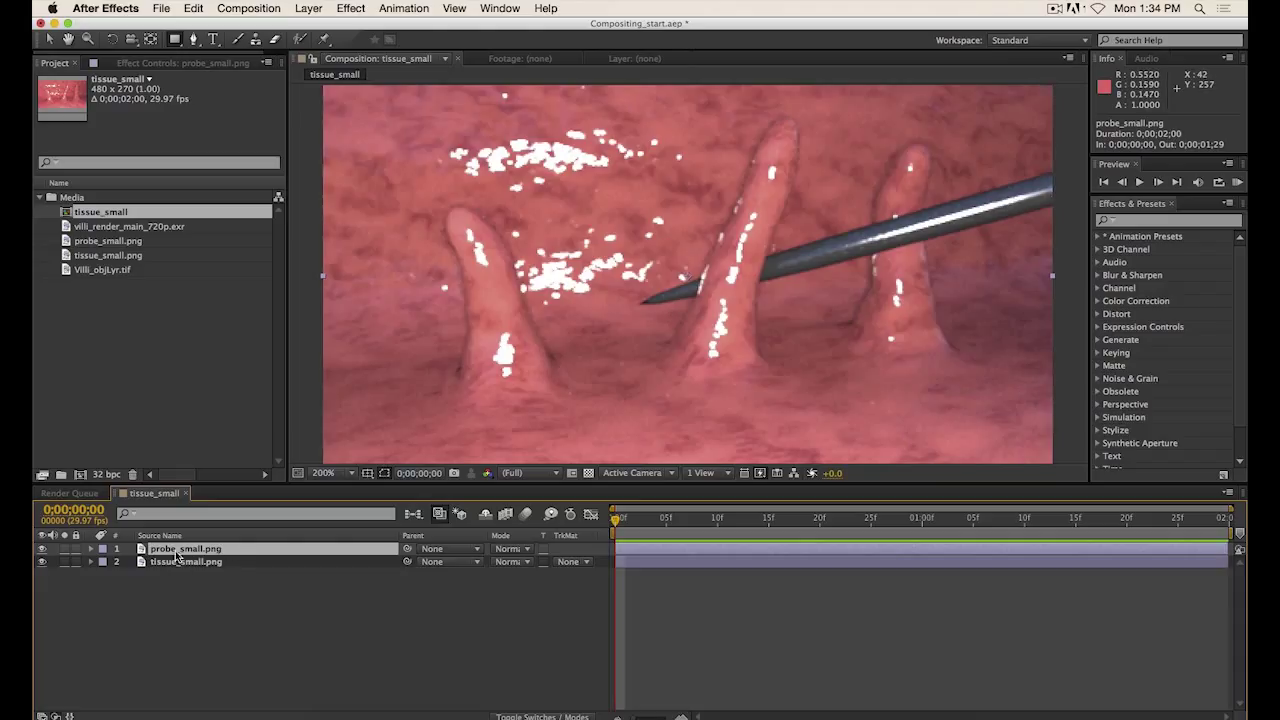
{"action": "left_click", "coordinate": [42, 548]}
{"action": "left_click", "coordinate": [42, 548]}
Draw a closed five-point Pen tool mask on the probe_small.png layer around the probe tip beside the middle villus.
{"action": "left_click", "coordinate": [194, 39]}
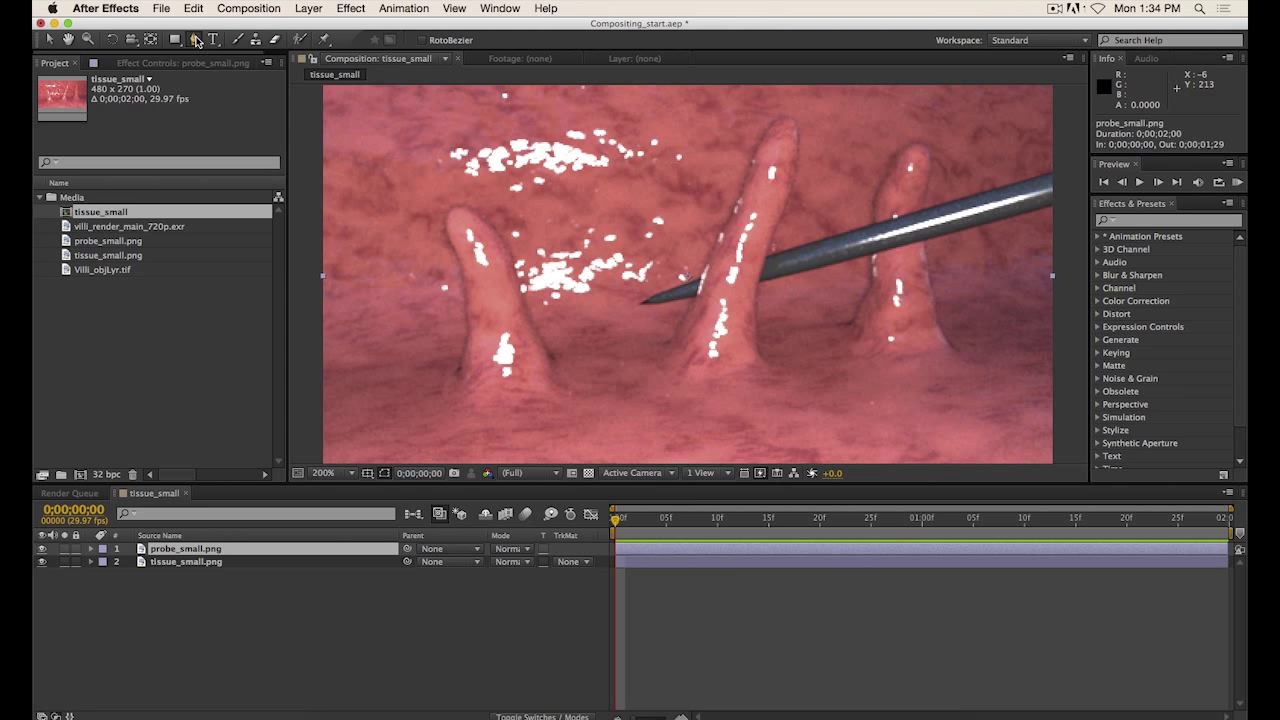
{"action": "left_click", "coordinate": [705, 253]}
{"action": "left_click", "coordinate": [630, 285]}
{"action": "left_click", "coordinate": [616, 315]}
{"action": "left_click", "coordinate": [680, 316]}
{"action": "left_click", "coordinate": [718, 287]}
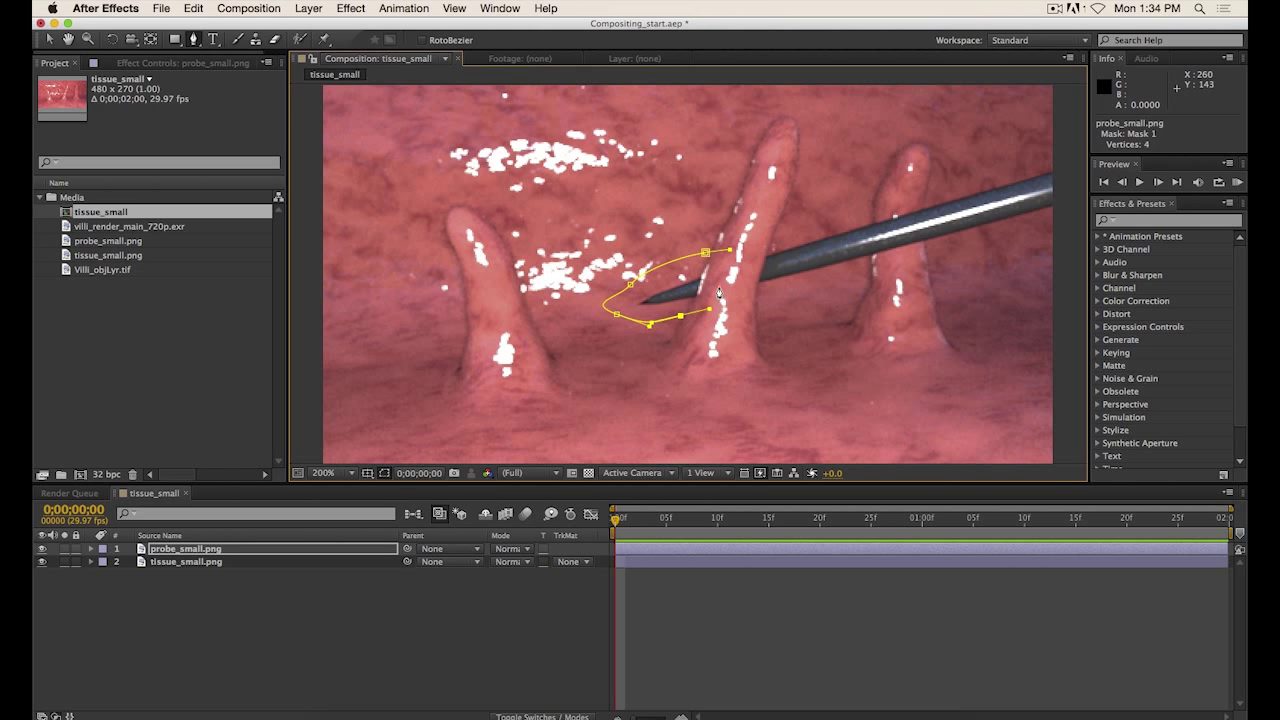
{"action": "left_click", "coordinate": [705, 253]}
Reposition the mask's vertices so the outline rounds the probe tip and ends inside the middle villus.
{"action": "mouse_move", "coordinate": [706, 254]}
{"action": "left_mouse_down"}
{"action": "mouse_move", "coordinate": [670, 254]}
{"action": "mouse_move", "coordinate": [707, 253]}
{"action": "mouse_move", "coordinate": [696, 258]}
{"action": "left_mouse_up"}
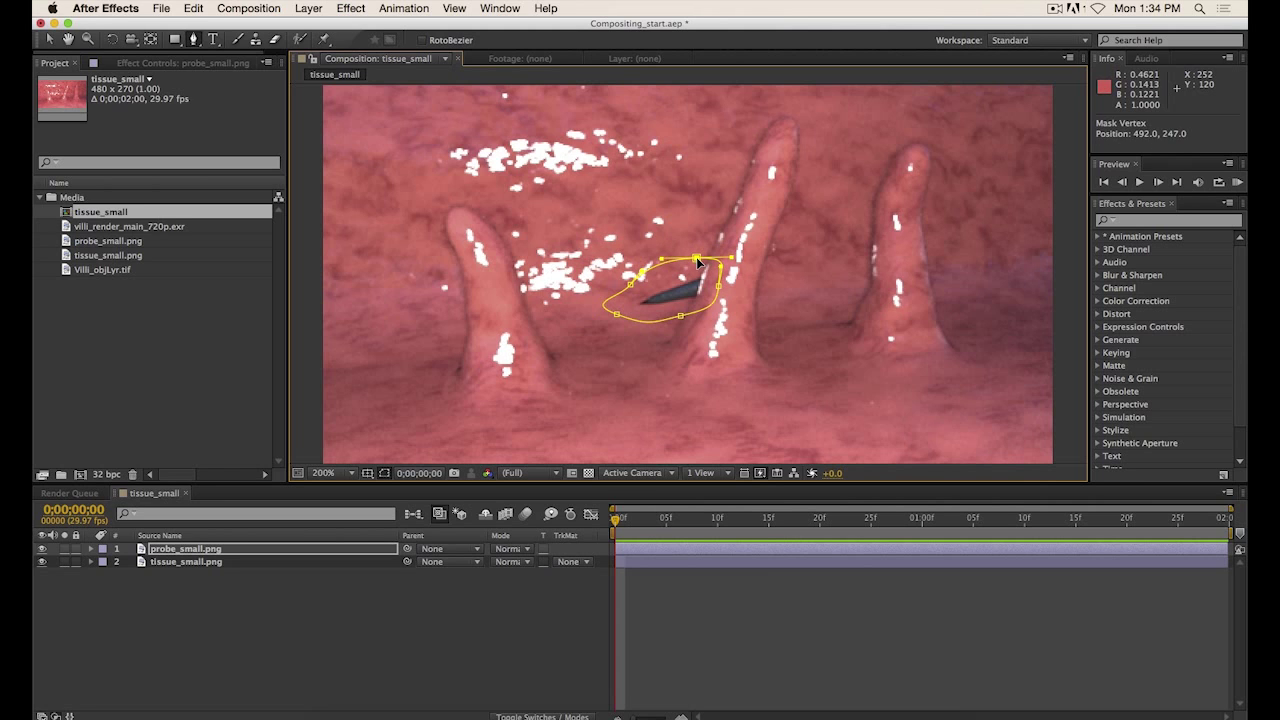
{"action": "left_click_drag", "start_coordinate": [630, 286], "coordinate": [622, 277]}
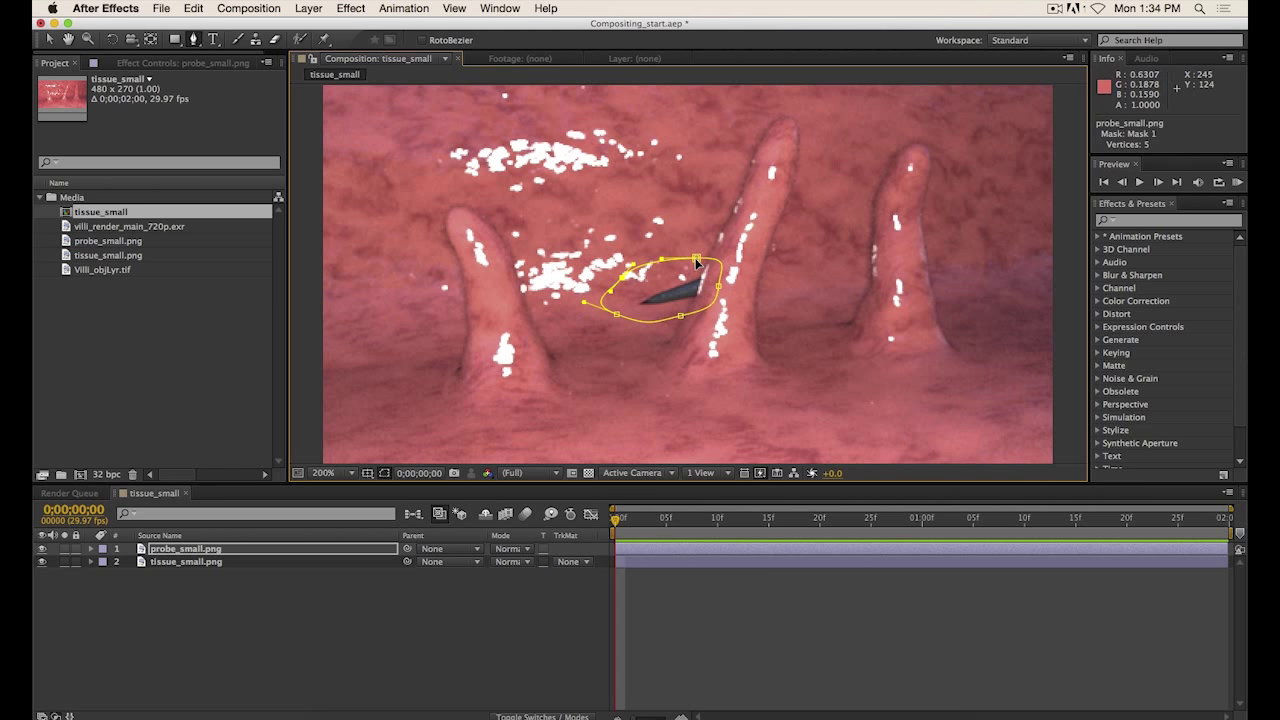
{"action": "left_click_drag", "start_coordinate": [697, 258], "coordinate": [731, 280]}
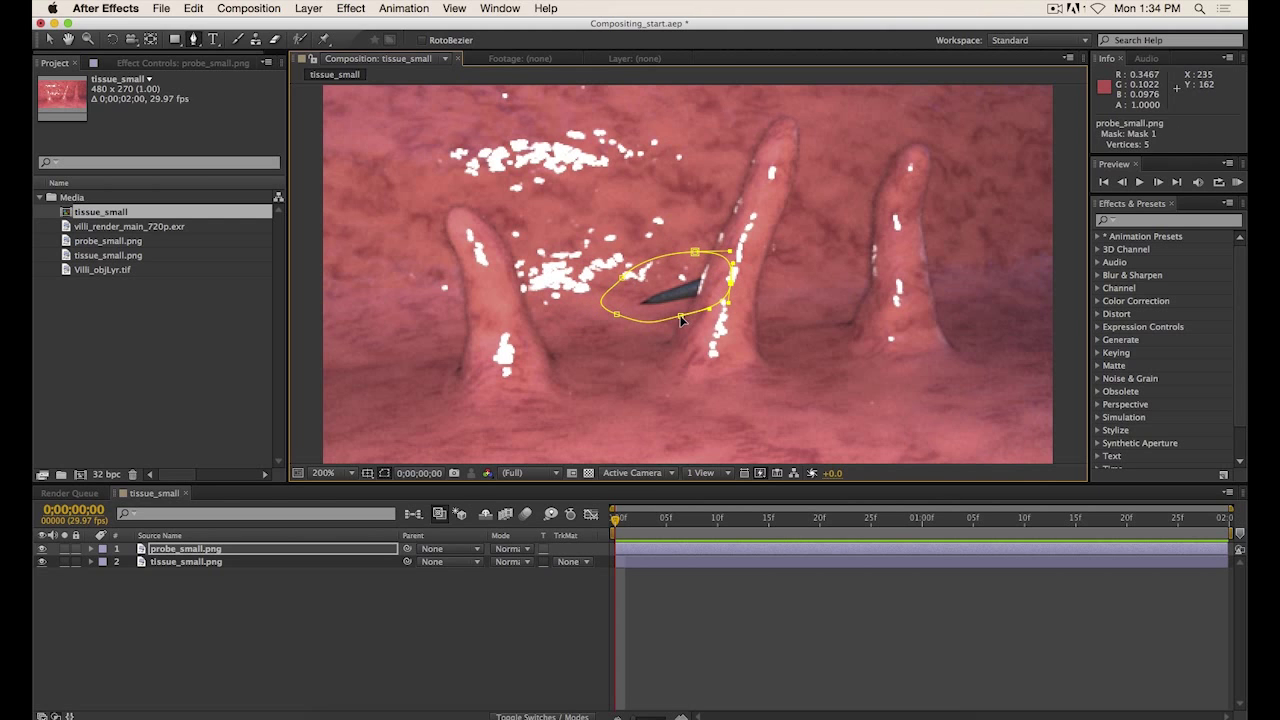
{"action": "left_click_drag", "start_coordinate": [680, 317], "coordinate": [624, 272]}
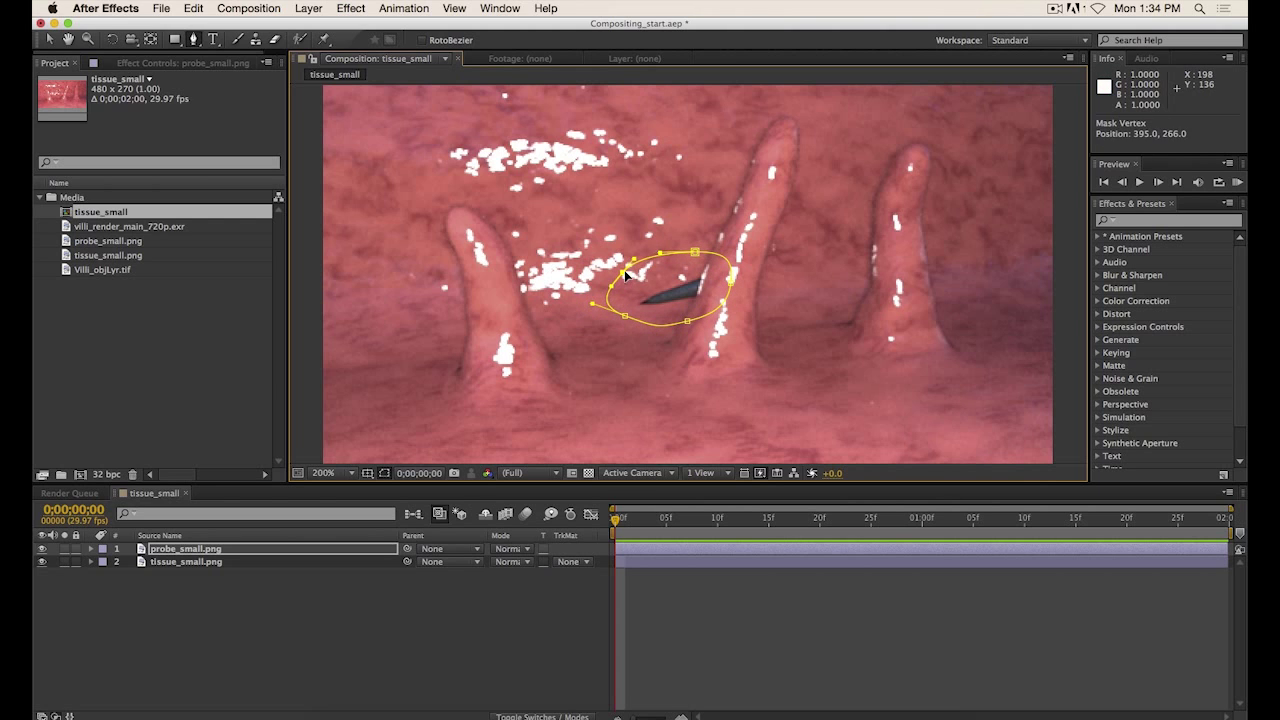
{"action": "left_click", "coordinate": [696, 252]}
{"action": "left_click_drag", "start_coordinate": [732, 282], "coordinate": [729, 284]}
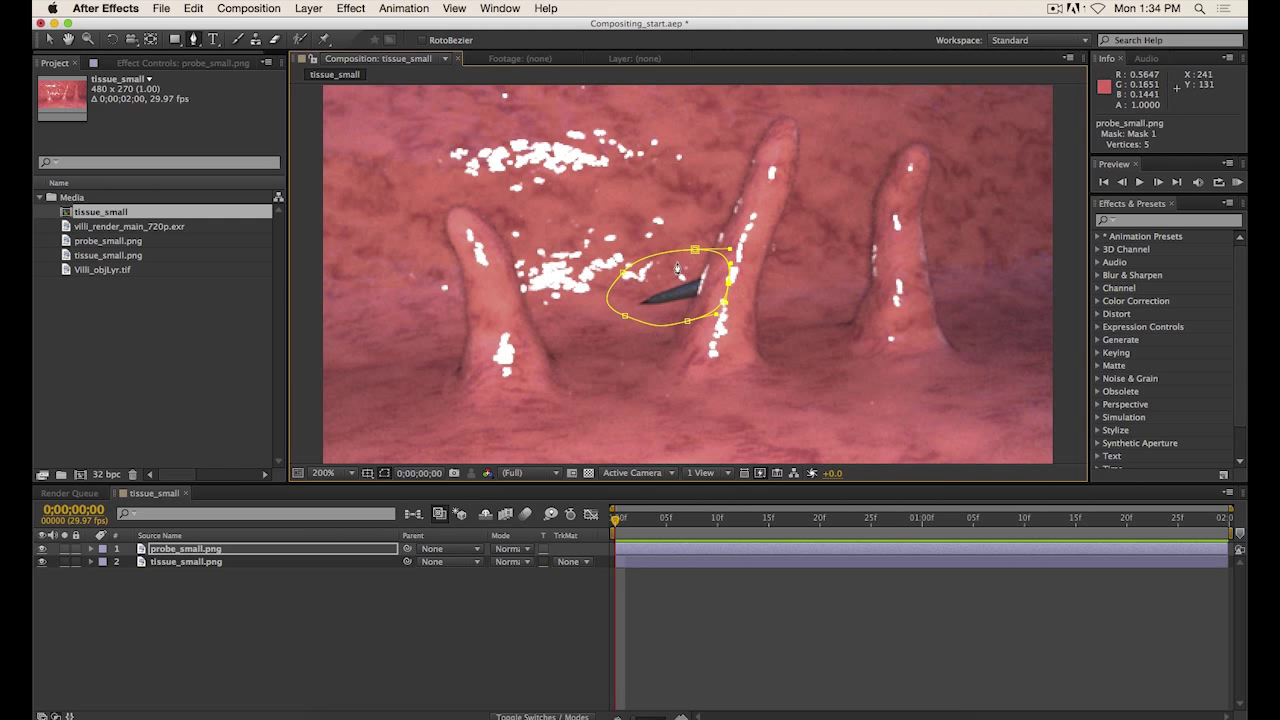
{"action": "left_click", "coordinate": [177, 551]}
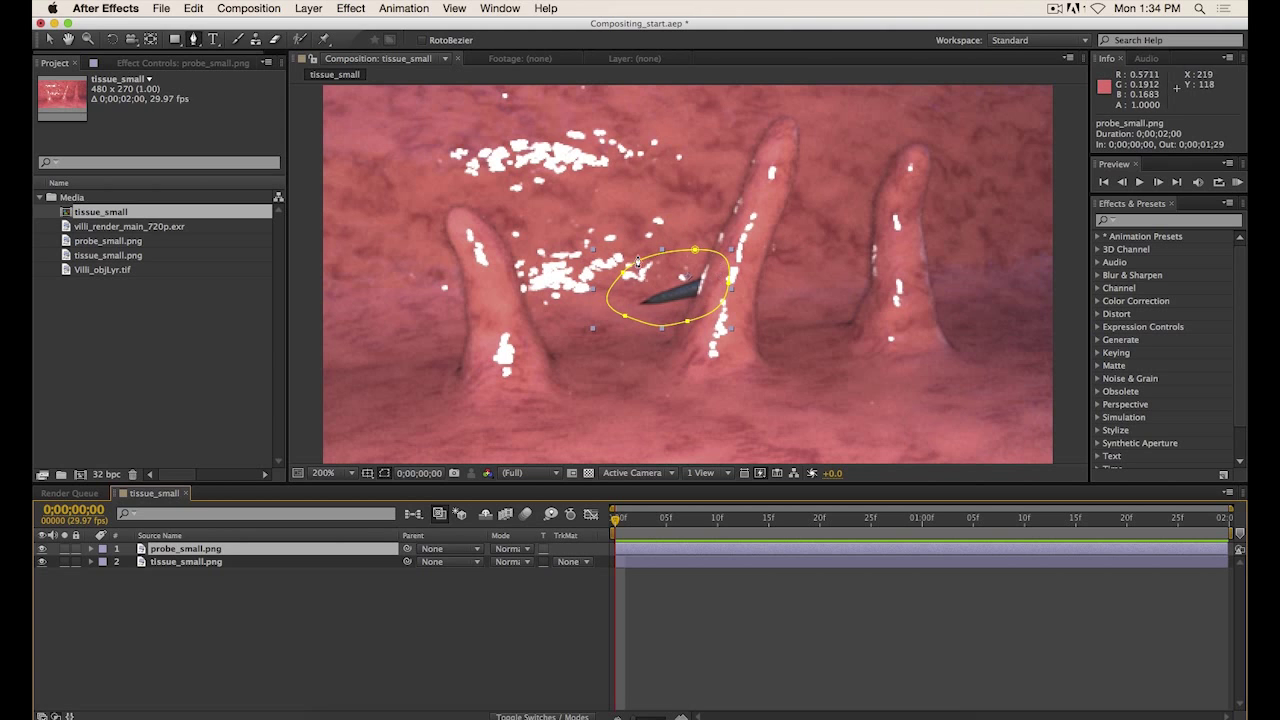
With no layer selected, draw a closed freeform Pen shape with red fill and 2 px white stroke over the first villus.
{"action": "key", "text": "comma"}
{"action": "left_click", "coordinate": [340, 621]}
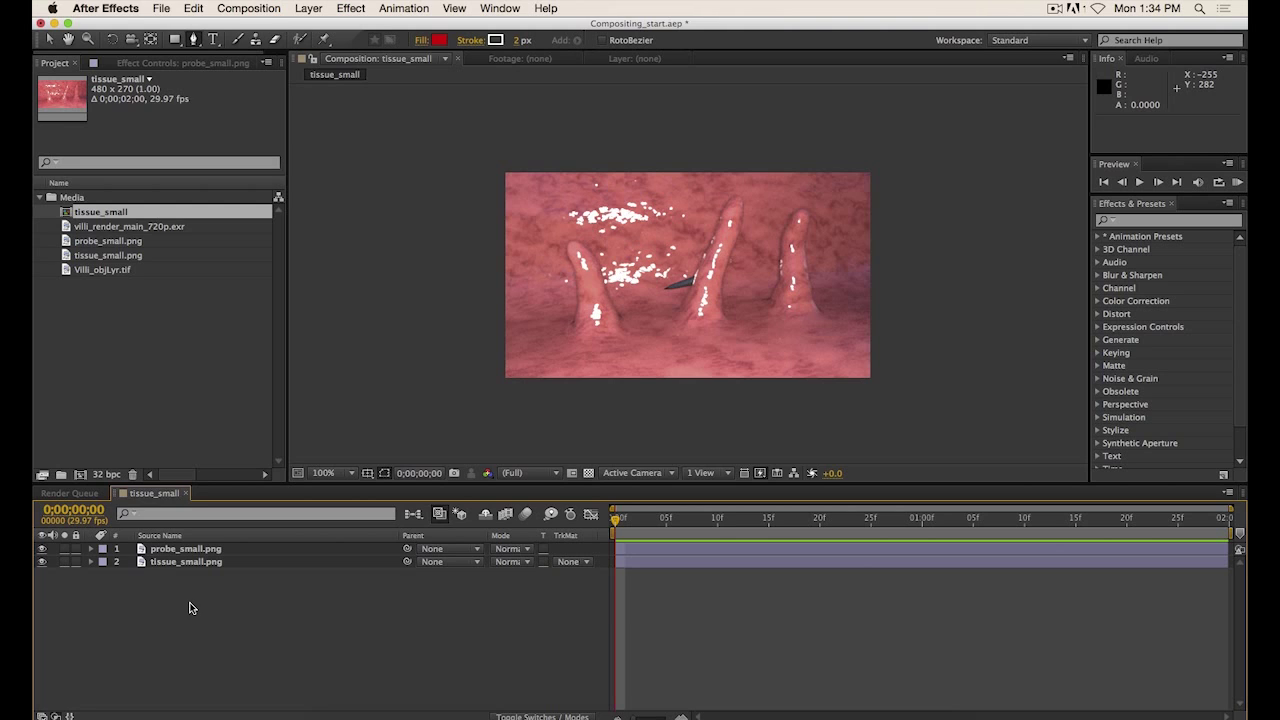
{"action": "left_click", "coordinate": [597, 228]}
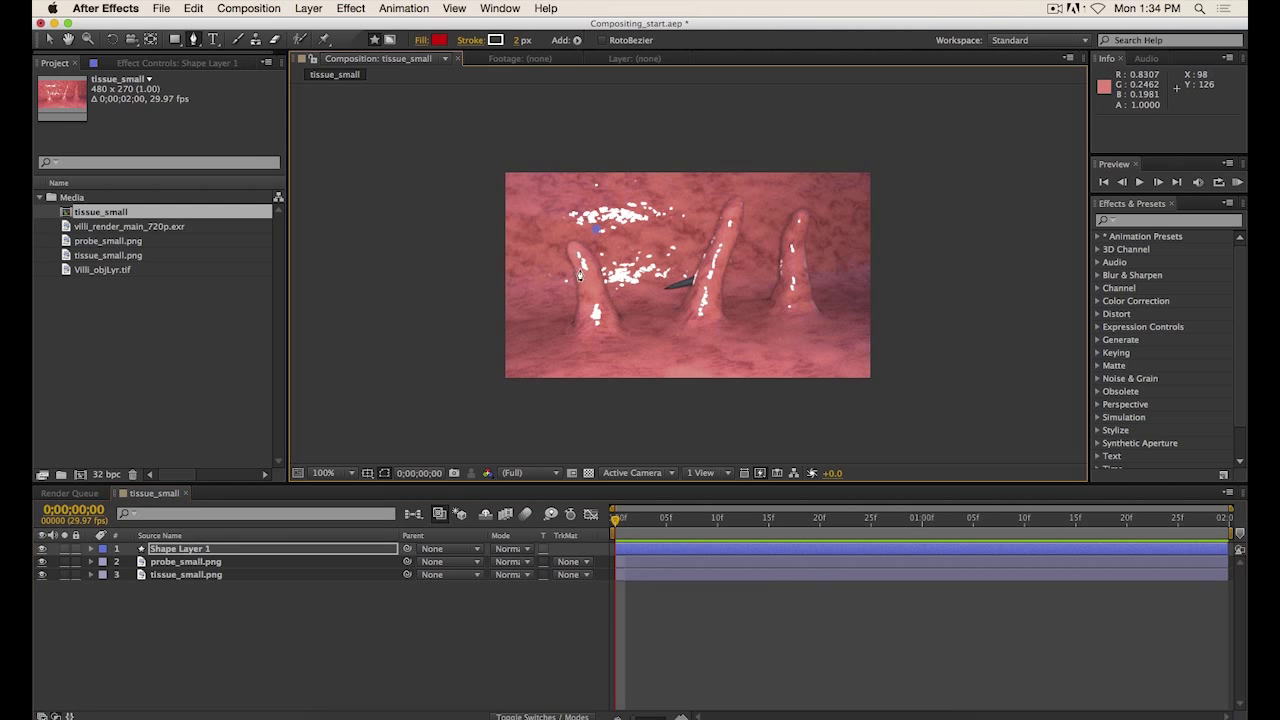
{"action": "left_click_drag", "start_coordinate": [581, 271], "coordinate": [588, 281]}
{"action": "left_click_drag", "start_coordinate": [635, 295], "coordinate": [644, 286]}
{"action": "left_click_drag", "start_coordinate": [665, 238], "coordinate": [582, 240]}
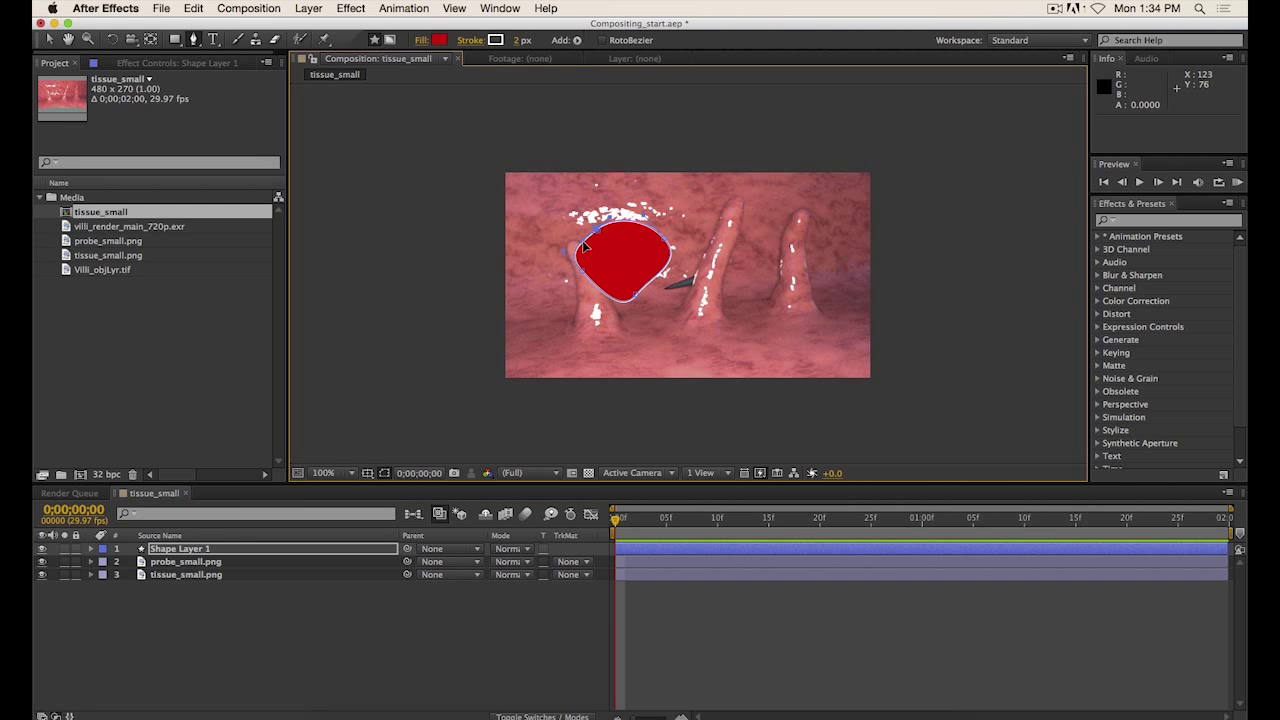
Expand the new shape layer's properties and select the masked probe_small.png layer for comparison.
{"action": "left_click", "coordinate": [186, 553]}
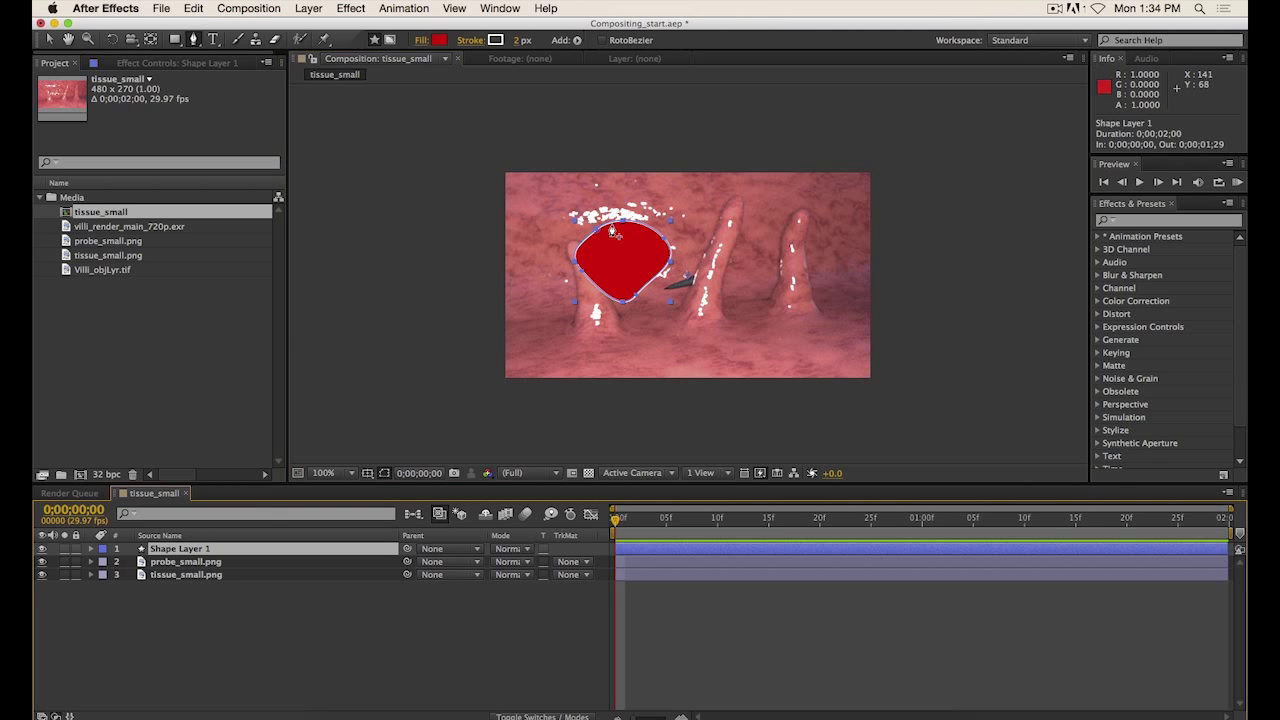
{"action": "left_click", "coordinate": [91, 550]}
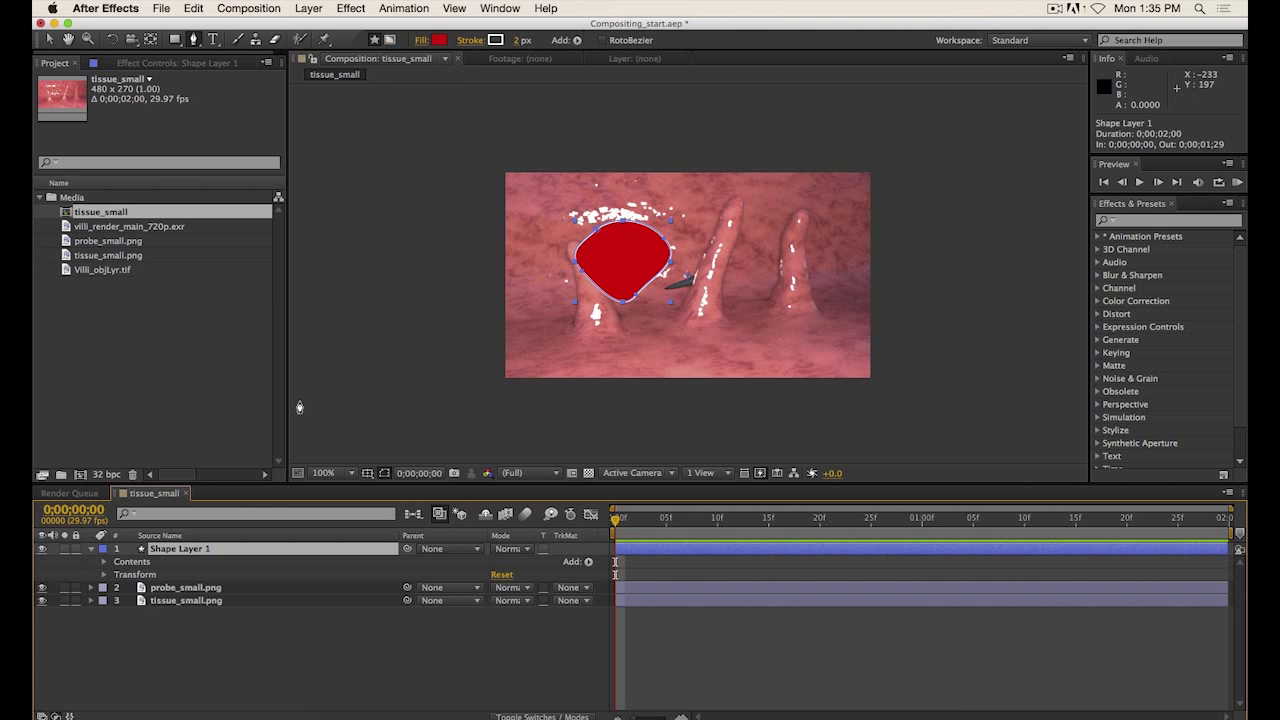
{"action": "left_click", "coordinate": [215, 588]}
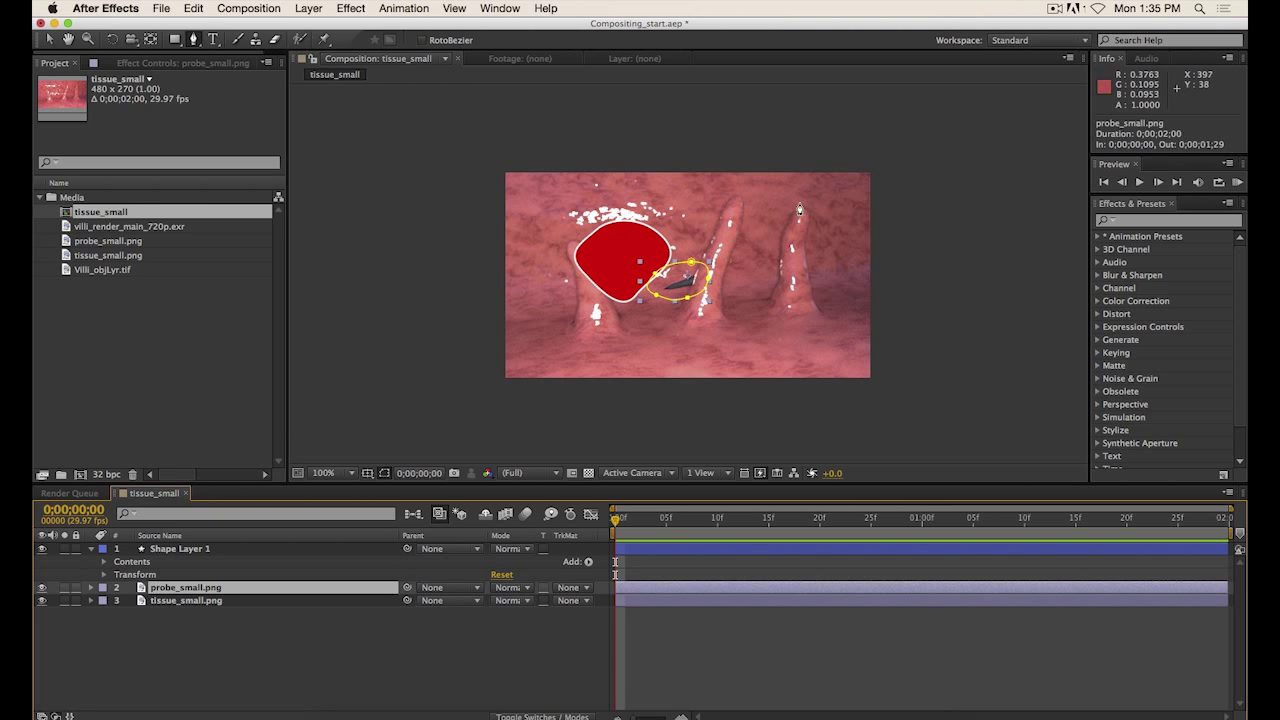
Delete the red-filled shape layer covering the first villus and reselect the probe_small.png layer.
{"action": "left_click", "coordinate": [48, 38]}
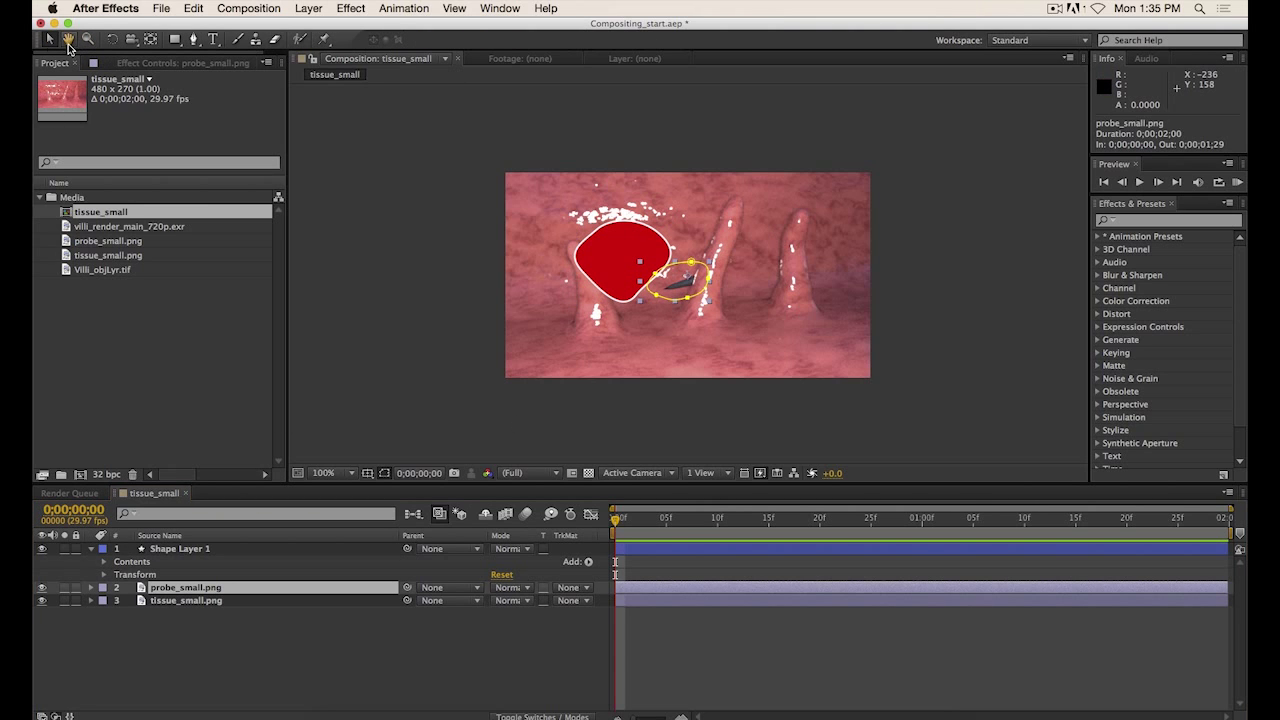
{"action": "left_click", "coordinate": [512, 231]}
{"action": "left_click", "coordinate": [188, 590]}
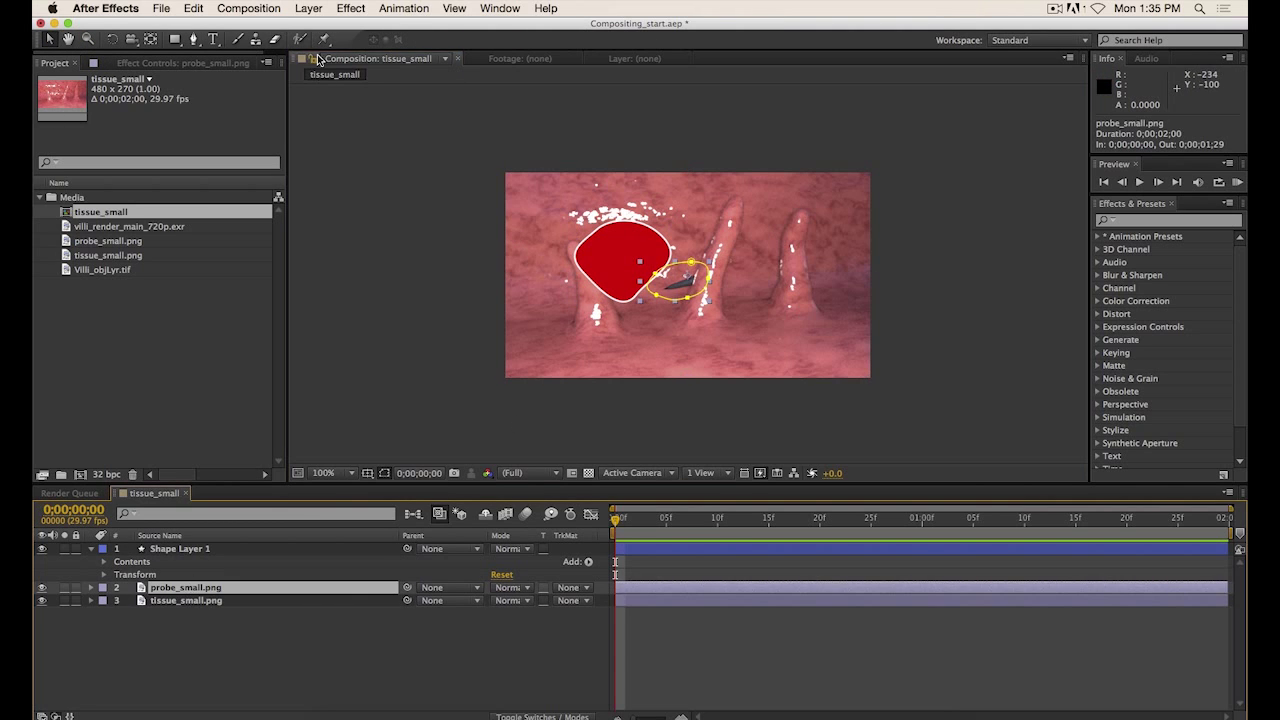
{"action": "left_click", "coordinate": [193, 38]}
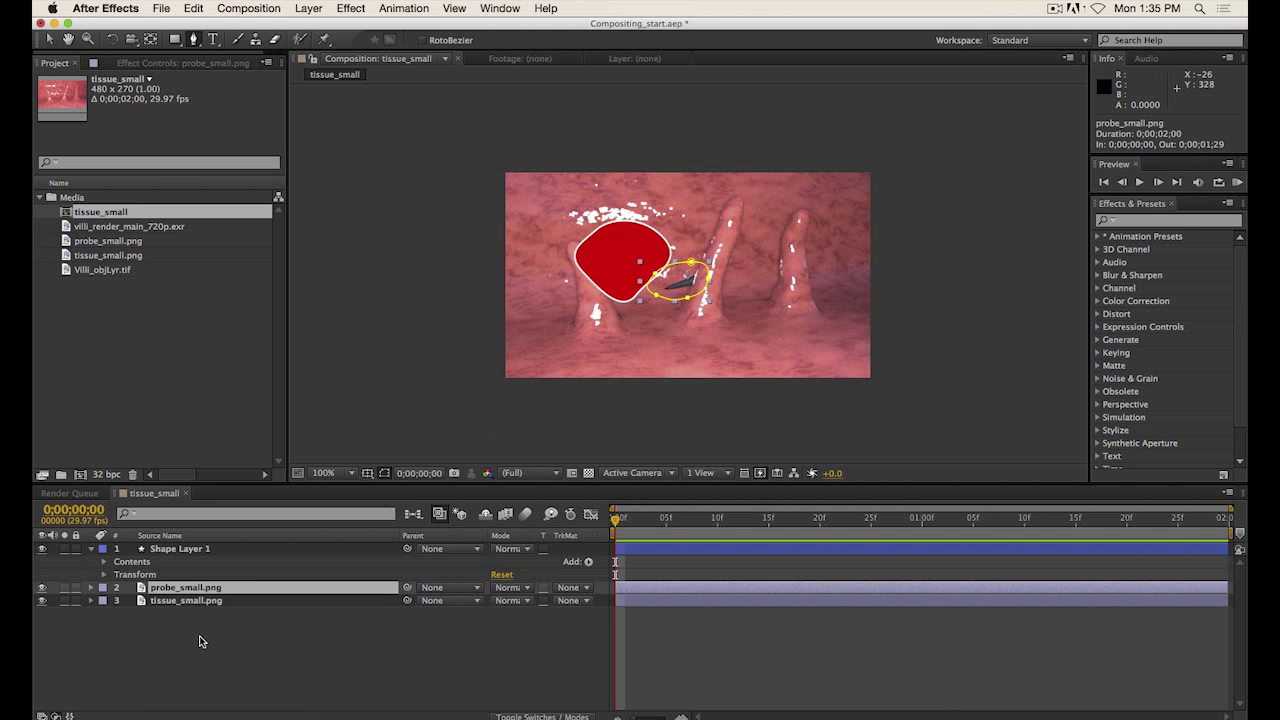
{"action": "key", "text": "period"}
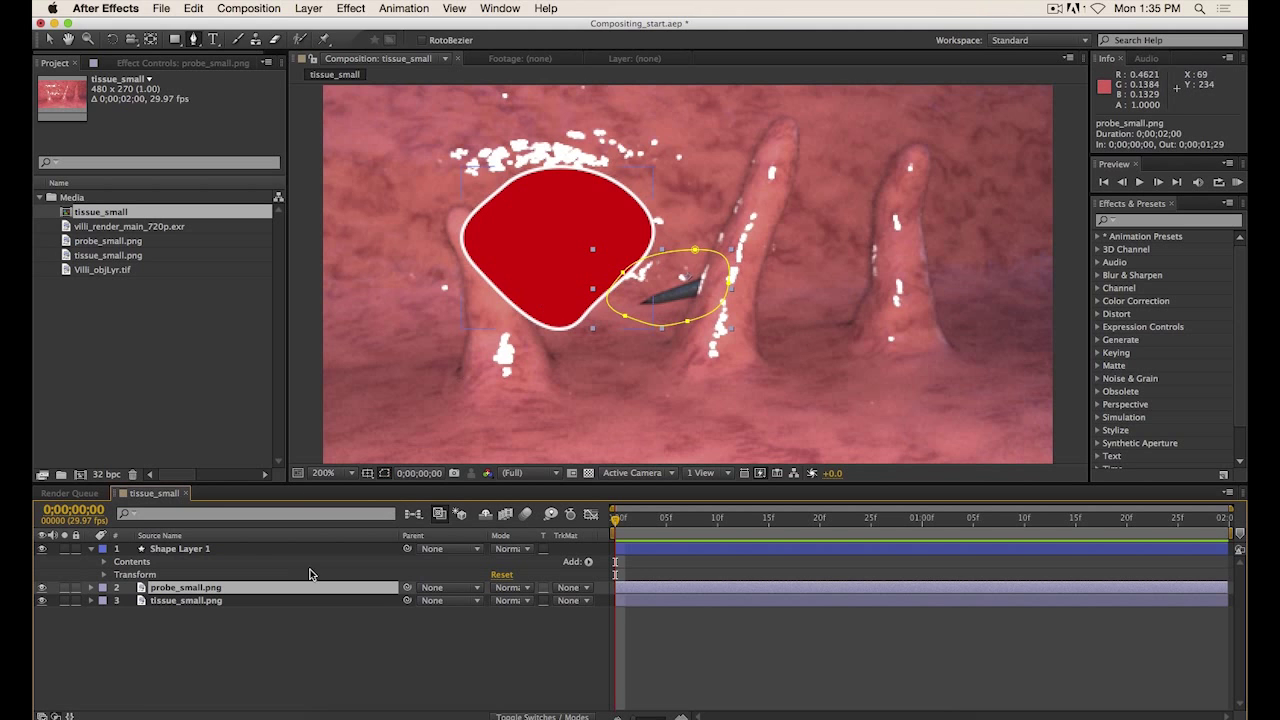
{"action": "left_click", "coordinate": [168, 549]}
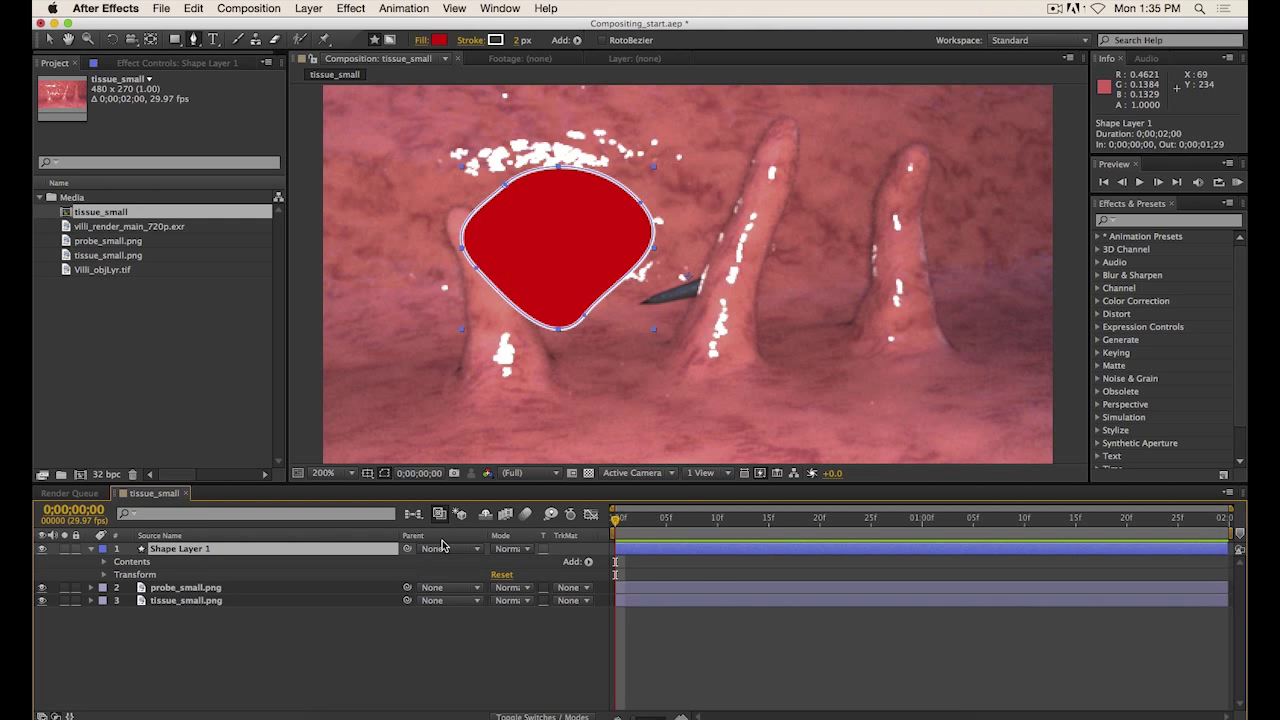
{"action": "key", "text": "Delete"}
{"action": "left_click", "coordinate": [200, 549]}
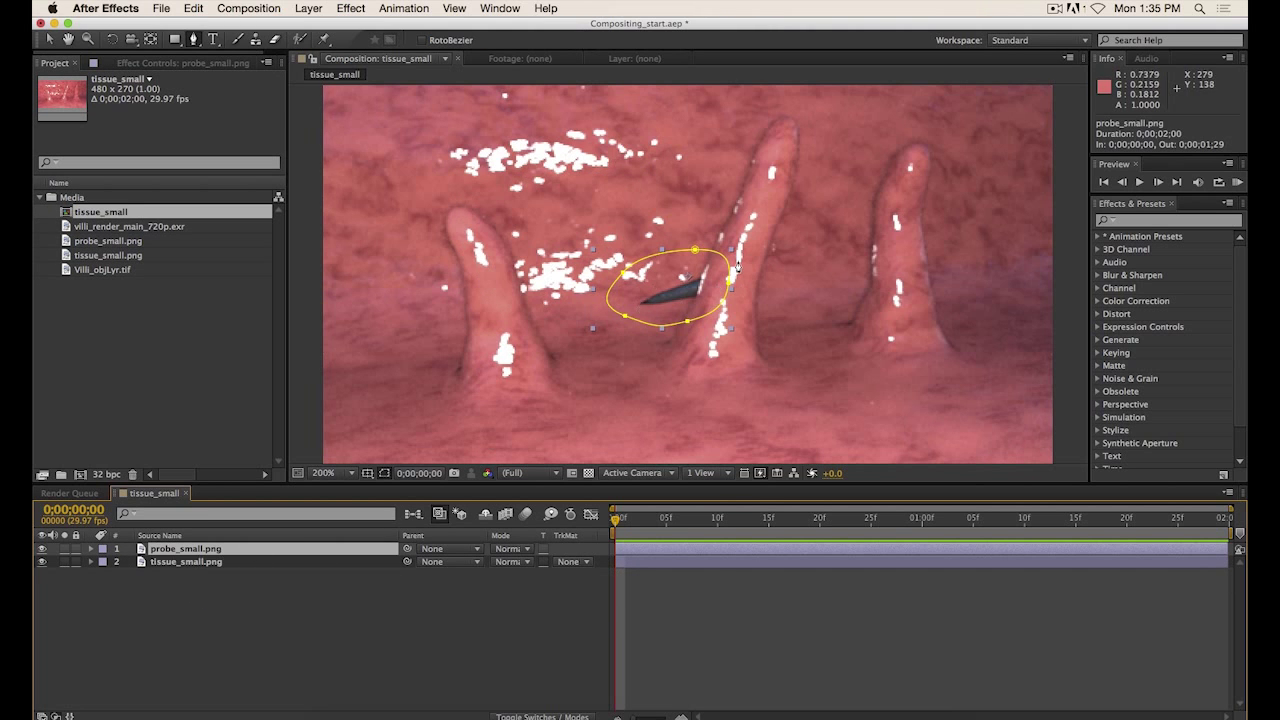
Expand the masks of probe_small.png, select Mask 1 and nudge its whole outline slightly.
{"action": "left_click", "coordinate": [92, 550]}
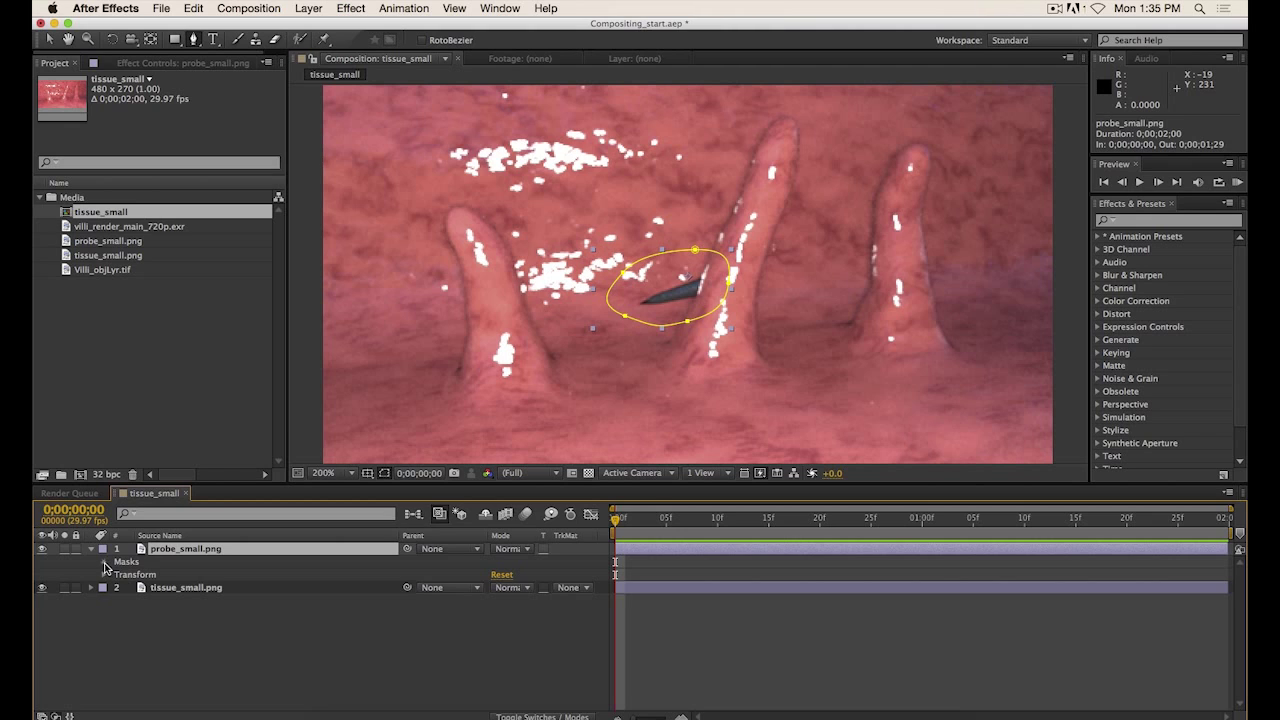
{"action": "left_click", "coordinate": [105, 563]}
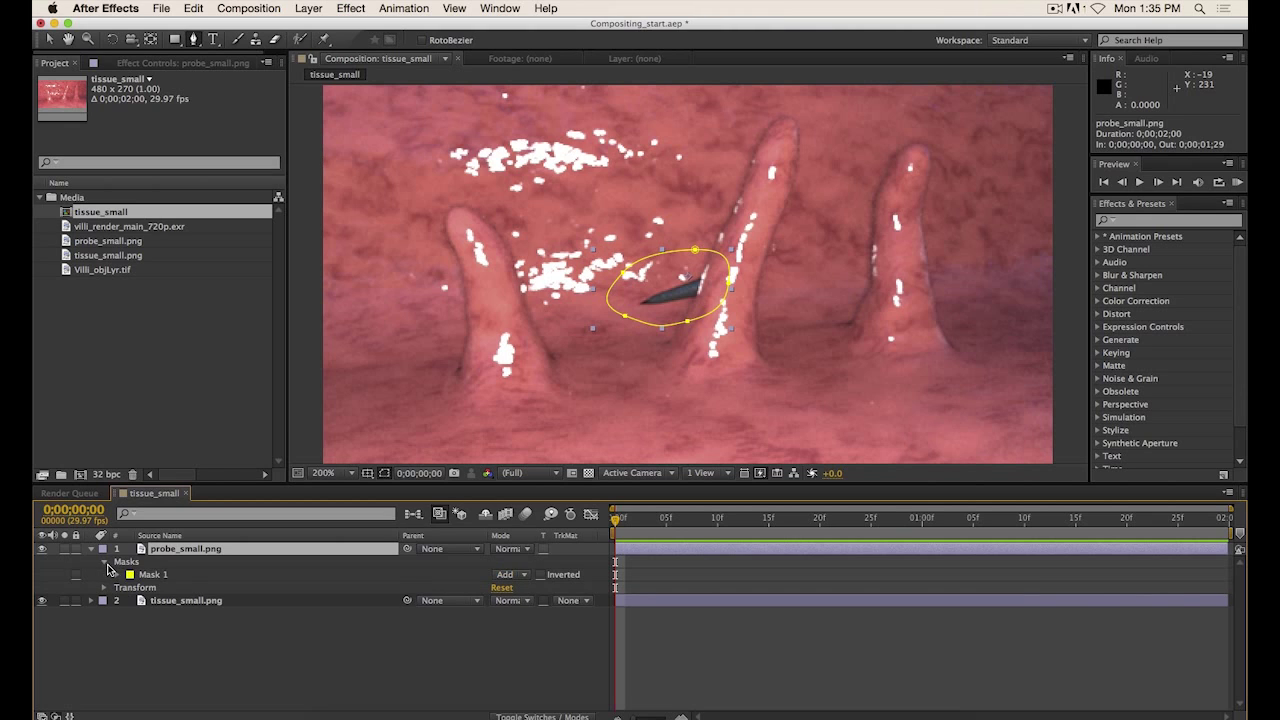
{"action": "left_click", "coordinate": [158, 576]}
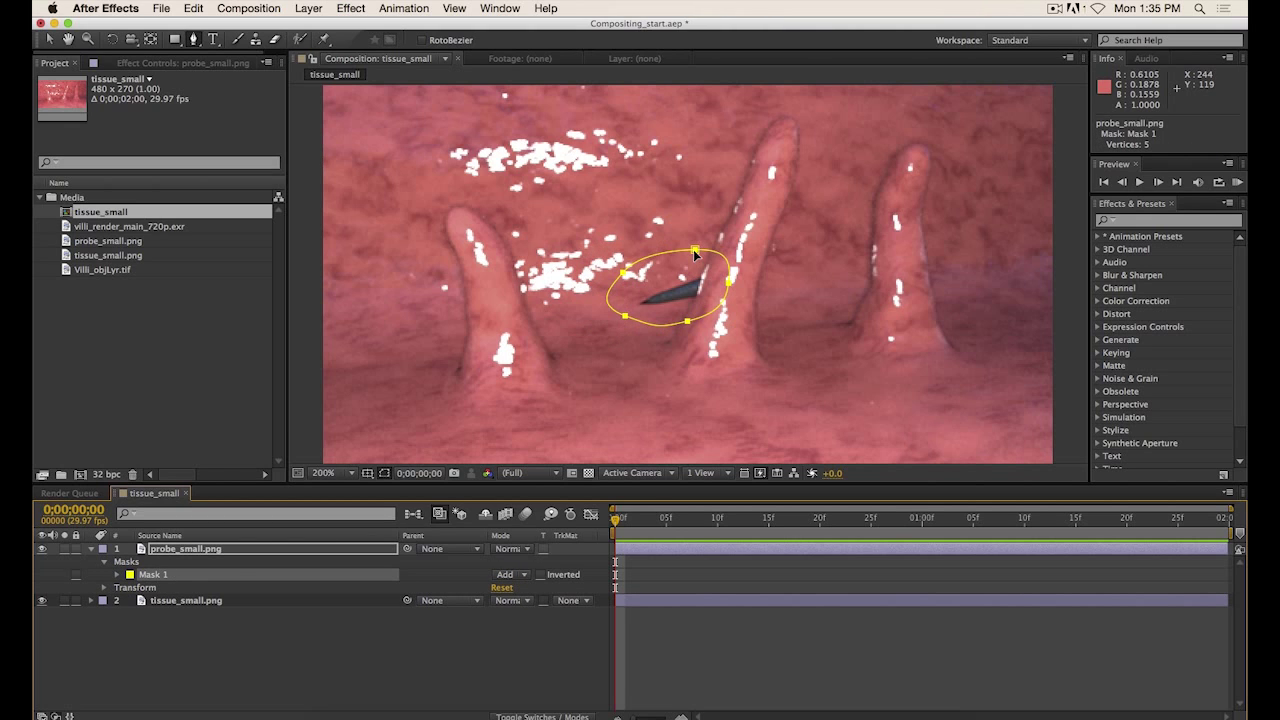
{"action": "mouse_move", "coordinate": [694, 251]}
{"action": "left_mouse_down"}
{"action": "mouse_move", "coordinate": [704, 260]}
{"action": "mouse_move", "coordinate": [695, 253]}
{"action": "left_mouse_up"}
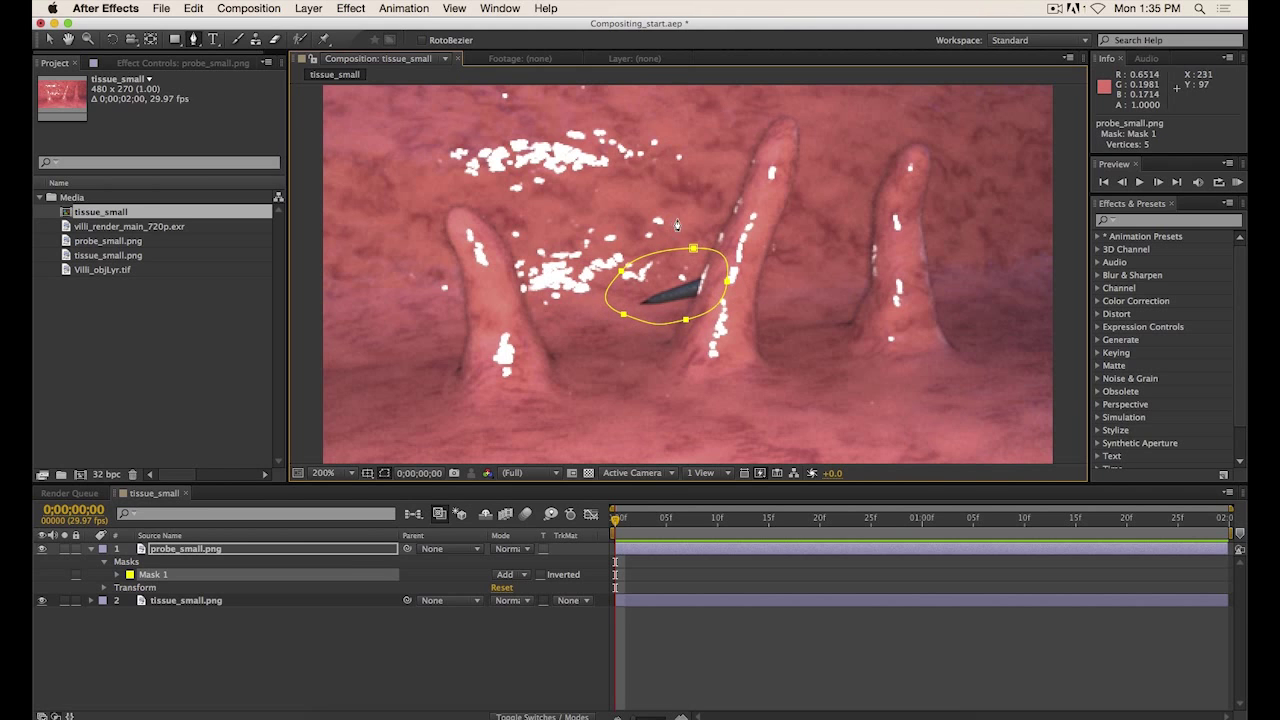
{"action": "left_click", "coordinate": [702, 262]}
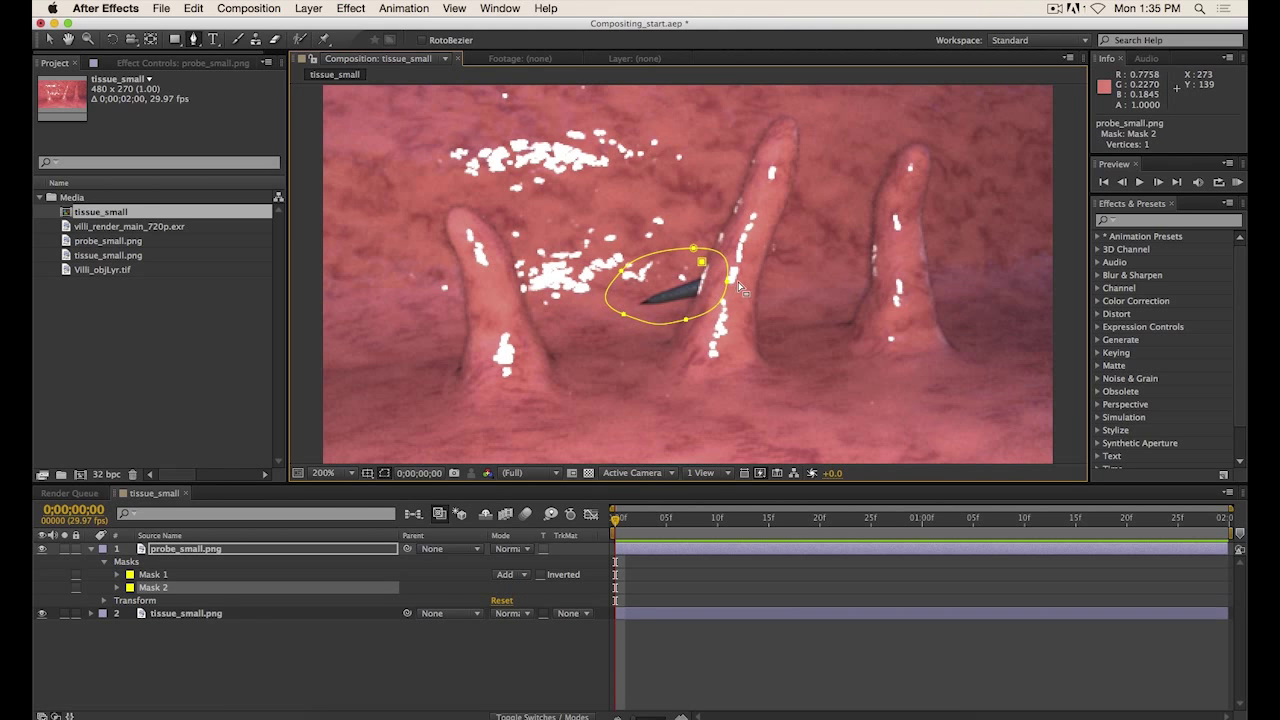
{"action": "key", "text": "super+z"}
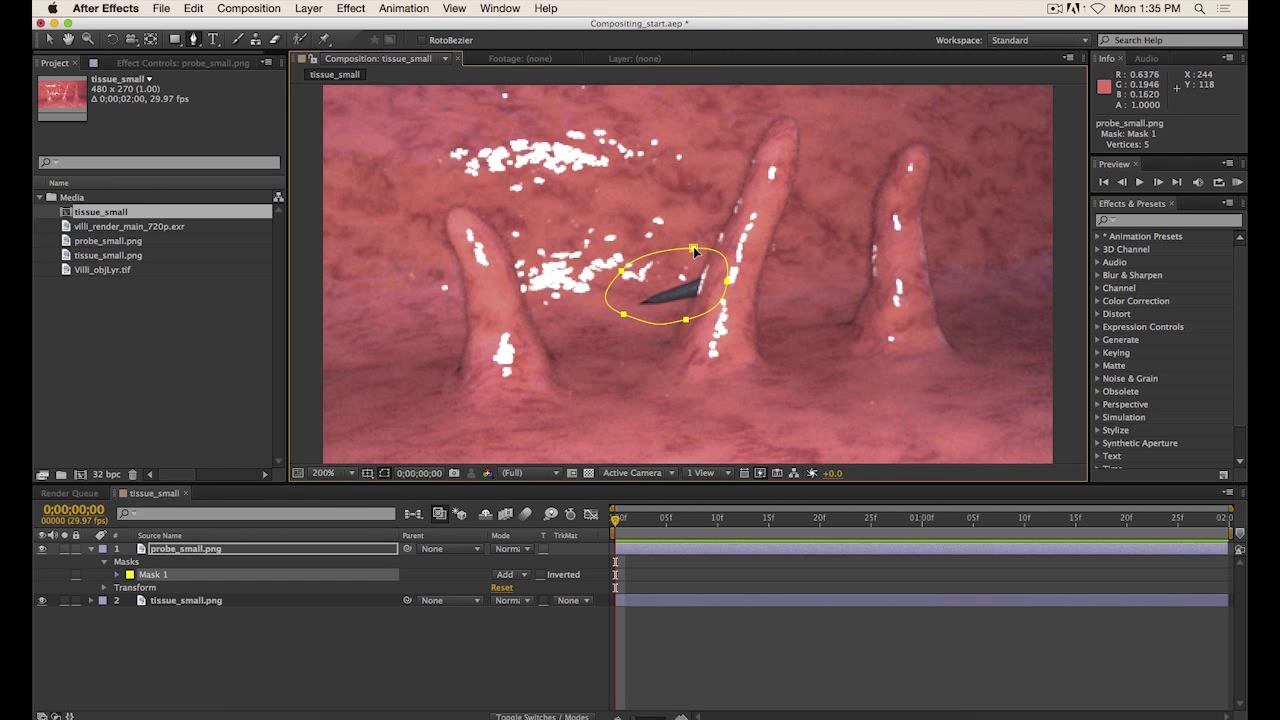
With the Selection tool, adjust individual vertices of Mask 1 at its upper edge and inside the middle villus.
{"action": "key", "text": "v"}
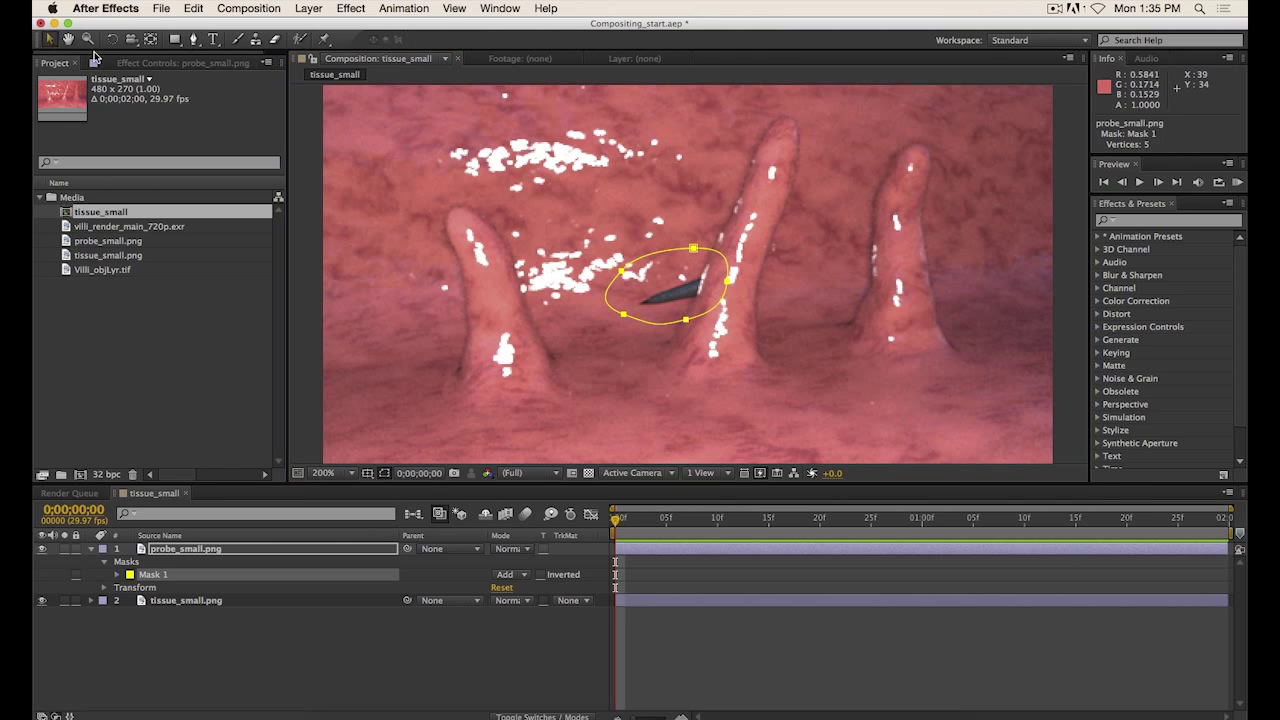
{"action": "left_click", "coordinate": [695, 248]}
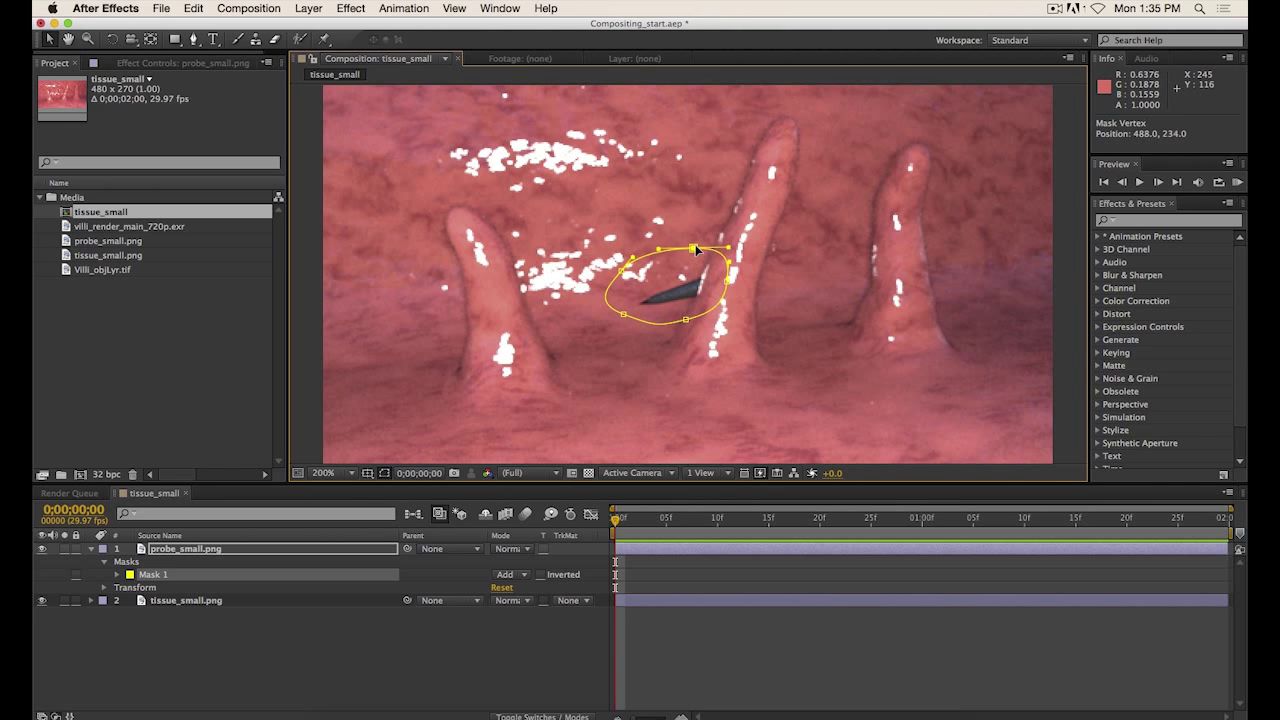
{"action": "left_click", "coordinate": [731, 283]}
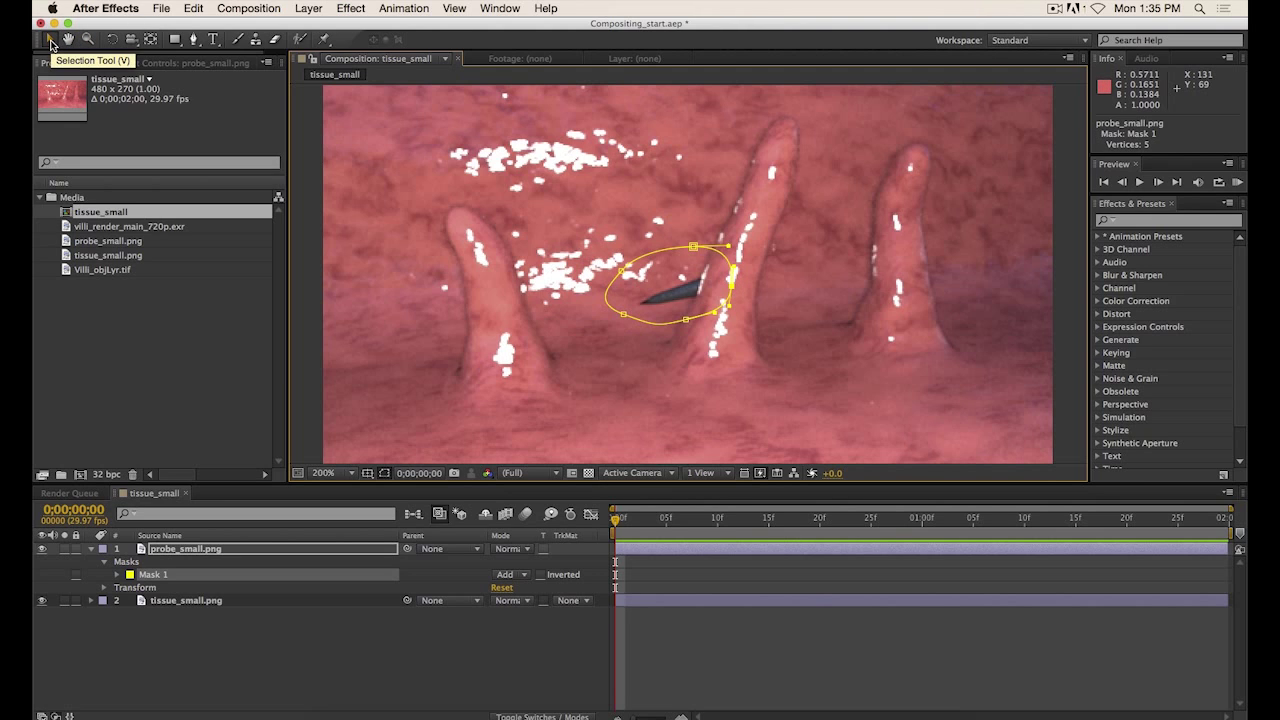
{"action": "left_click_drag", "start_coordinate": [612, 267], "coordinate": [601, 244]}
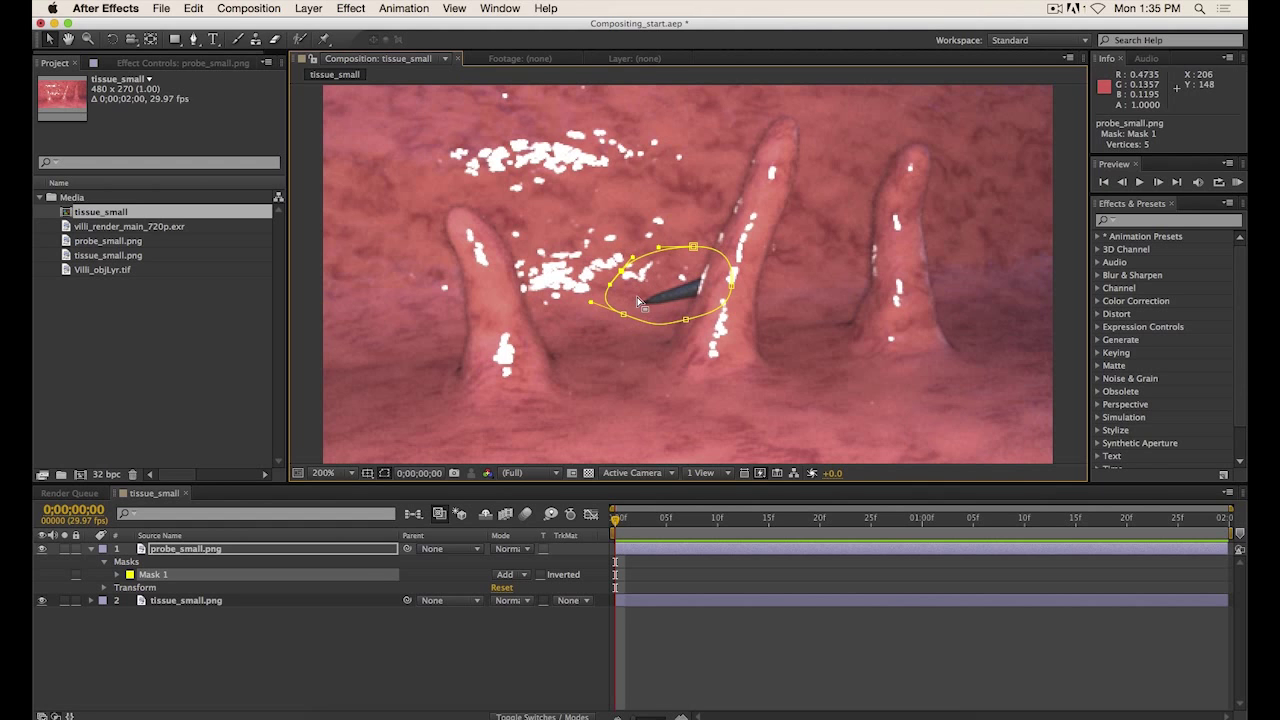
{"action": "left_click_drag", "start_coordinate": [660, 300], "coordinate": [691, 333]}
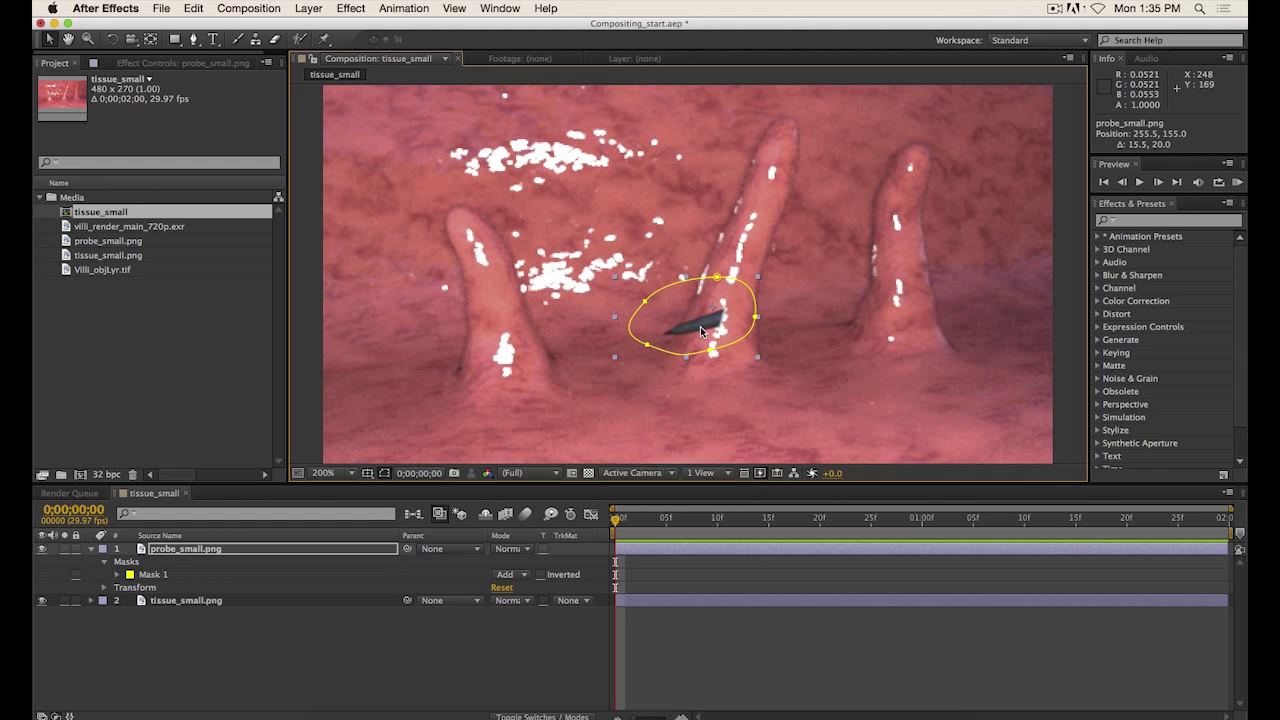
{"action": "key", "text": "super+z"}
{"action": "left_click", "coordinate": [700, 312]}
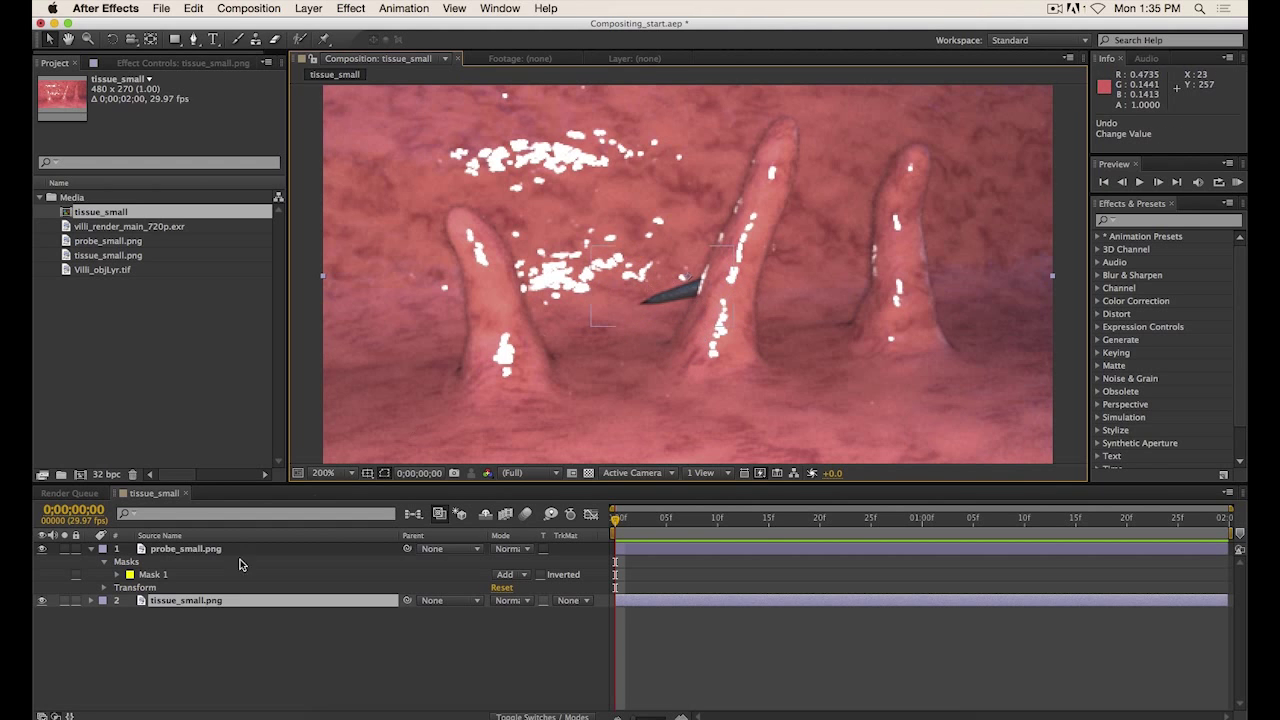
Reselect Mask 1 and move its lower, upper and villus-side vertices outward to enlarge the outline around the probe tip.
{"action": "left_click", "coordinate": [153, 577]}
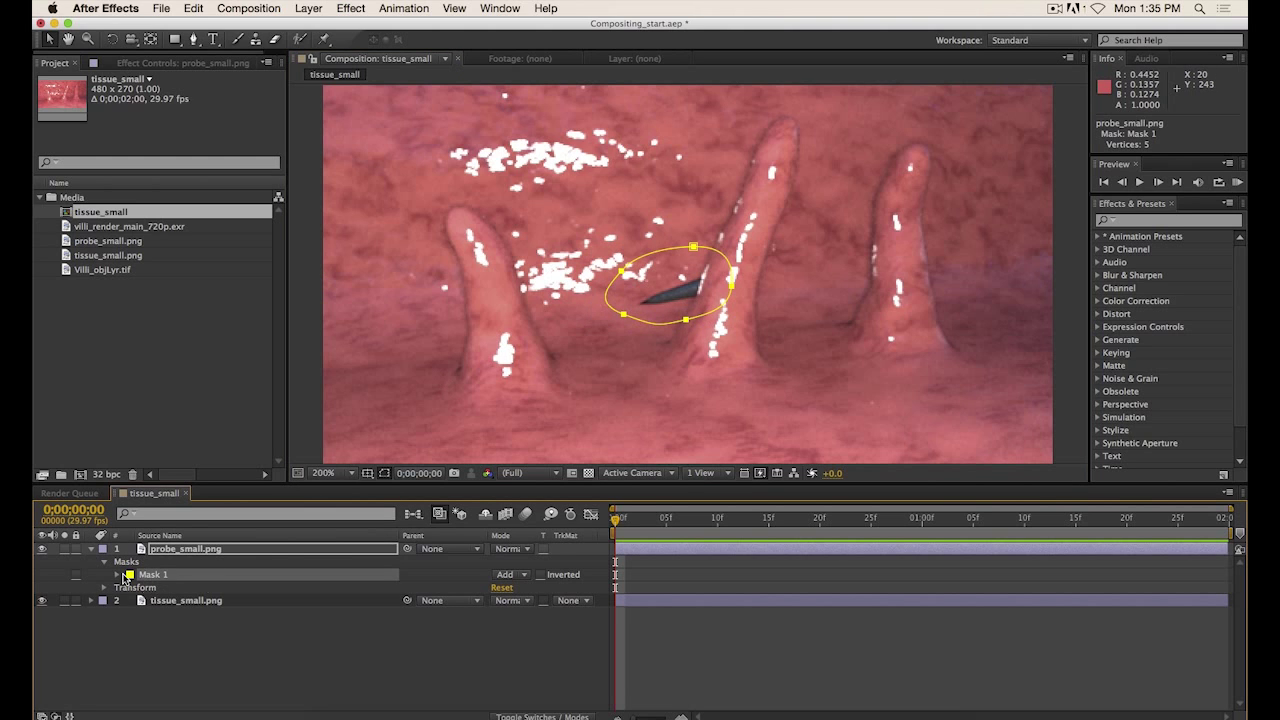
{"action": "left_click", "coordinate": [690, 318]}
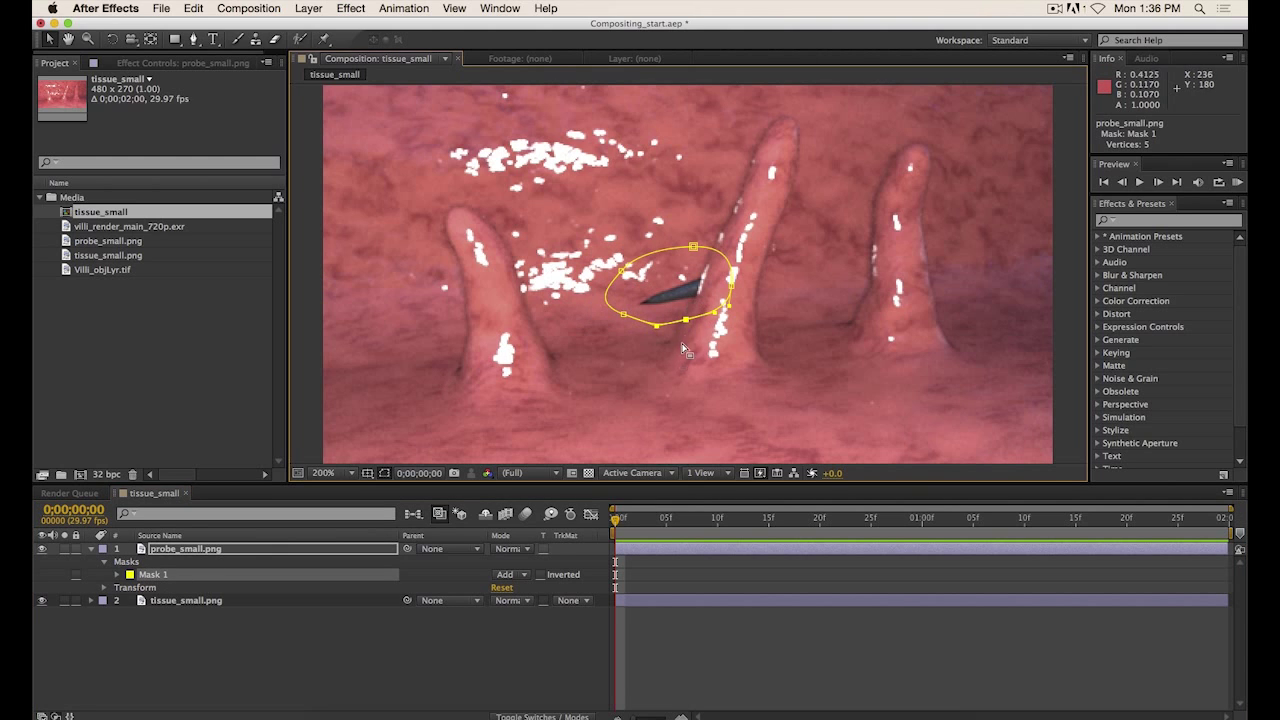
{"action": "left_click_drag", "start_coordinate": [686, 322], "coordinate": [691, 331]}
{"action": "left_click_drag", "start_coordinate": [730, 287], "coordinate": [696, 234]}
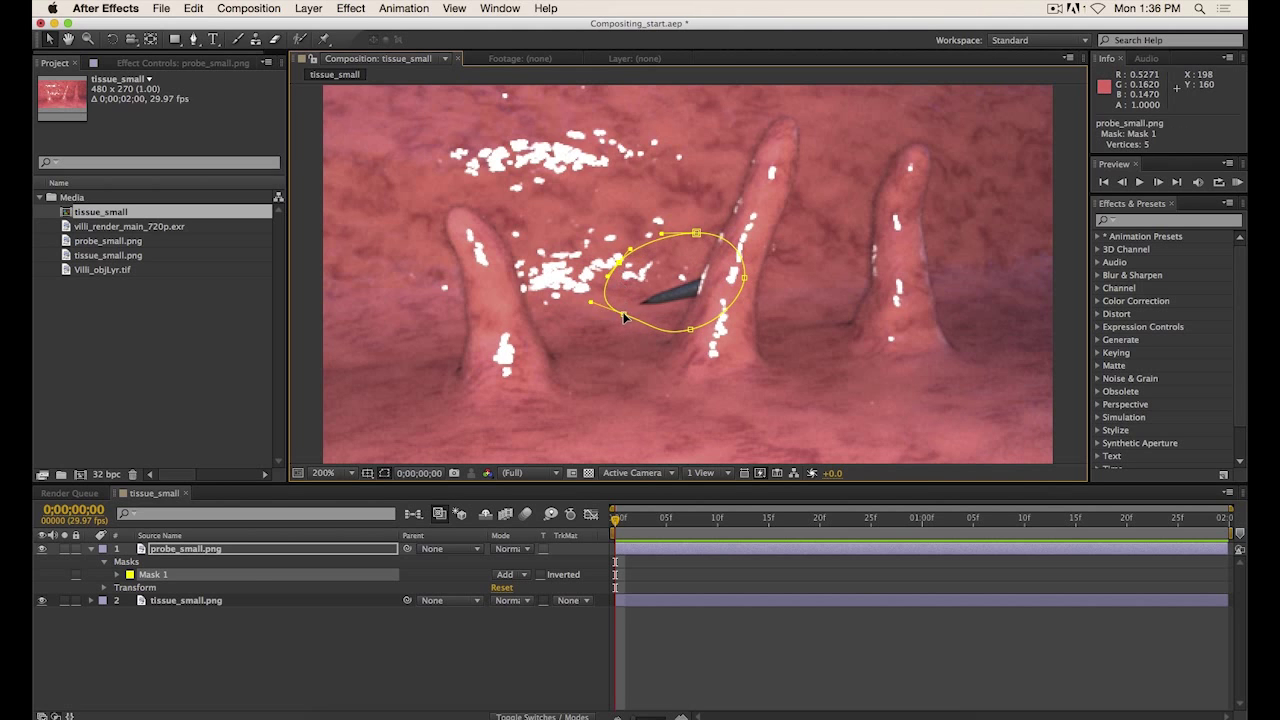
{"action": "left_click_drag", "start_coordinate": [624, 314], "coordinate": [621, 324]}
Set Mask 1's feather to 52 pixels and pull its vertices outward so it extends past the middle villus.
{"action": "left_click", "coordinate": [117, 575]}
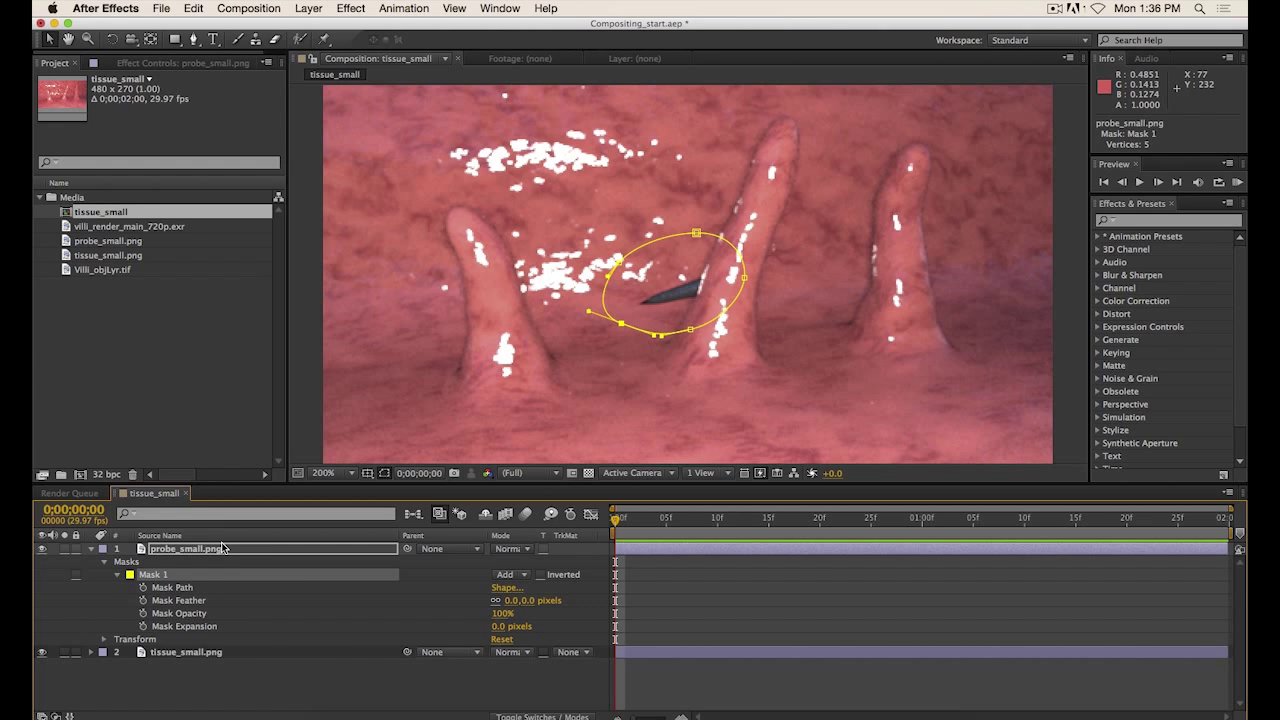
{"action": "left_click_drag", "start_coordinate": [507, 601], "coordinate": [535, 601]}
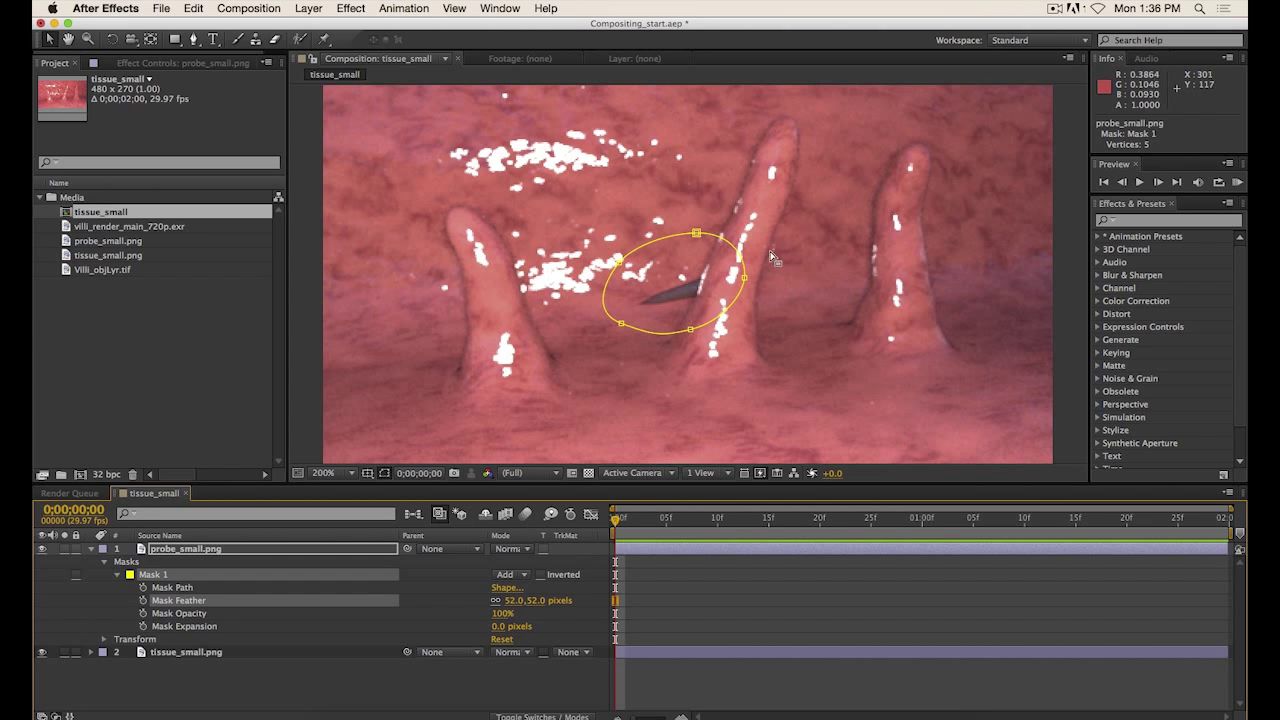
{"action": "left_click_drag", "start_coordinate": [743, 277], "coordinate": [834, 253]}
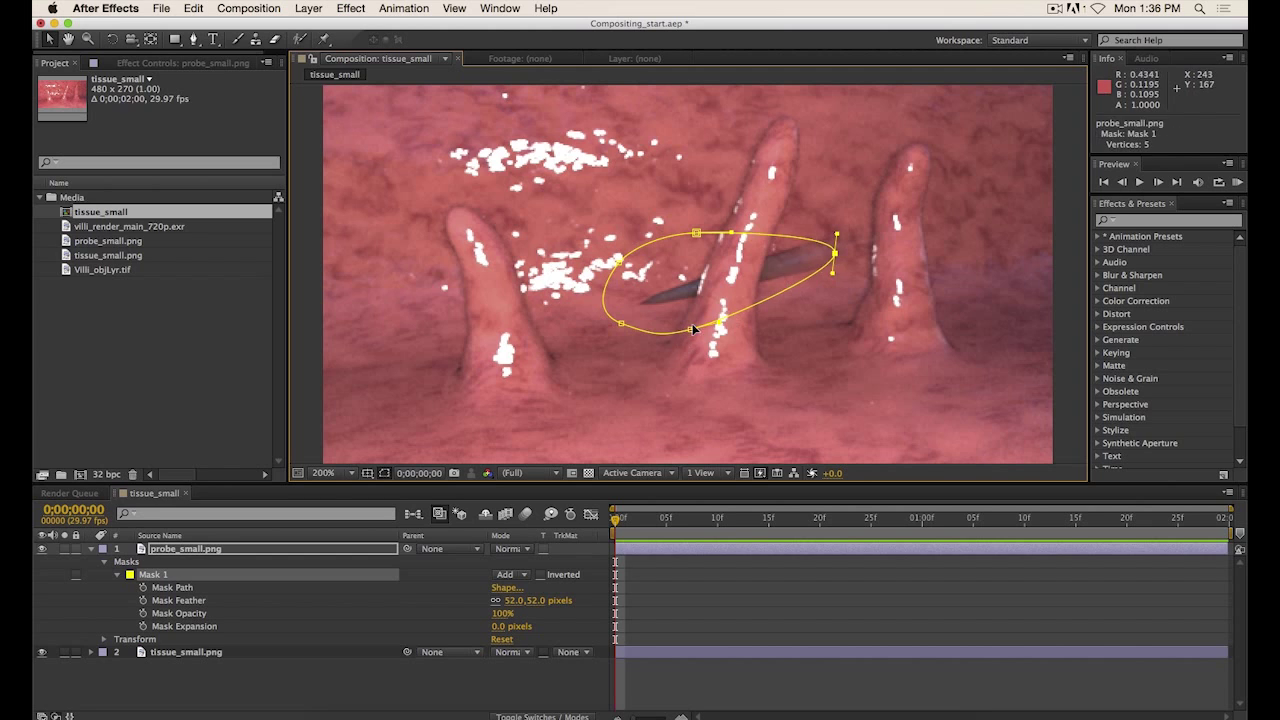
{"action": "left_click_drag", "start_coordinate": [690, 329], "coordinate": [697, 345]}
{"action": "left_click_drag", "start_coordinate": [696, 233], "coordinate": [696, 198]}
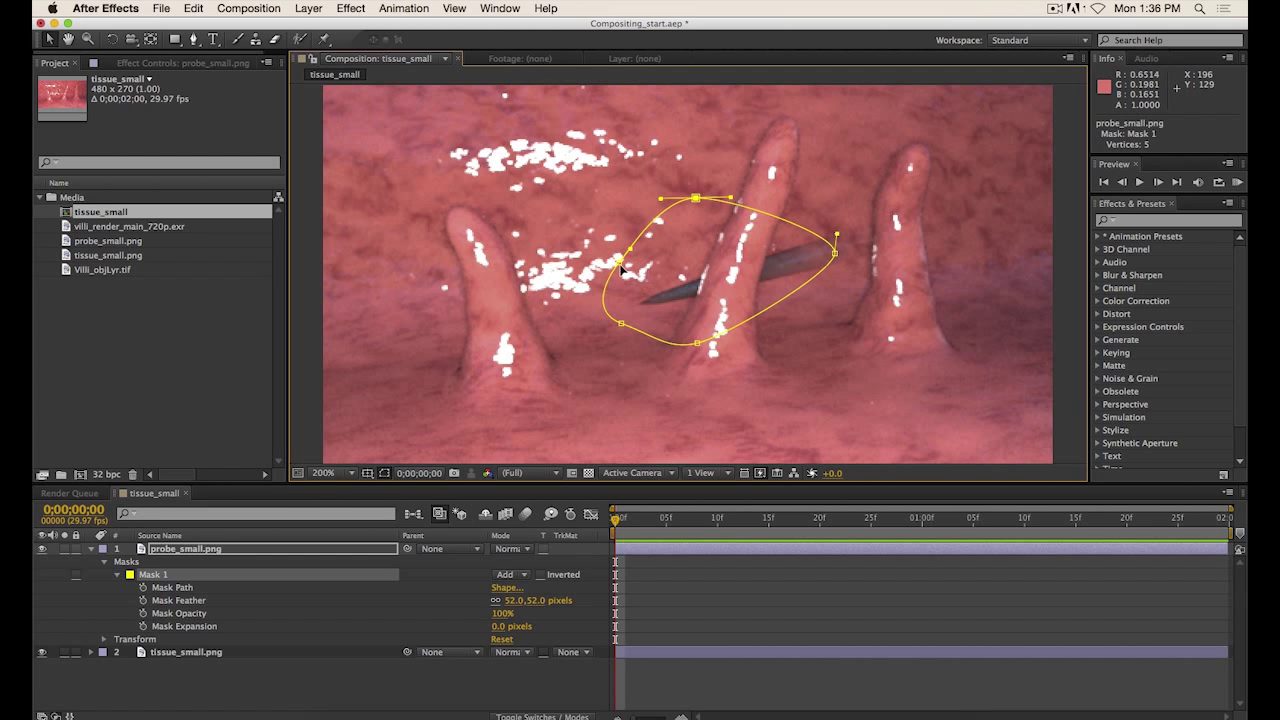
{"action": "left_click_drag", "start_coordinate": [620, 261], "coordinate": [586, 243]}
{"action": "left_click_drag", "start_coordinate": [621, 324], "coordinate": [617, 340]}
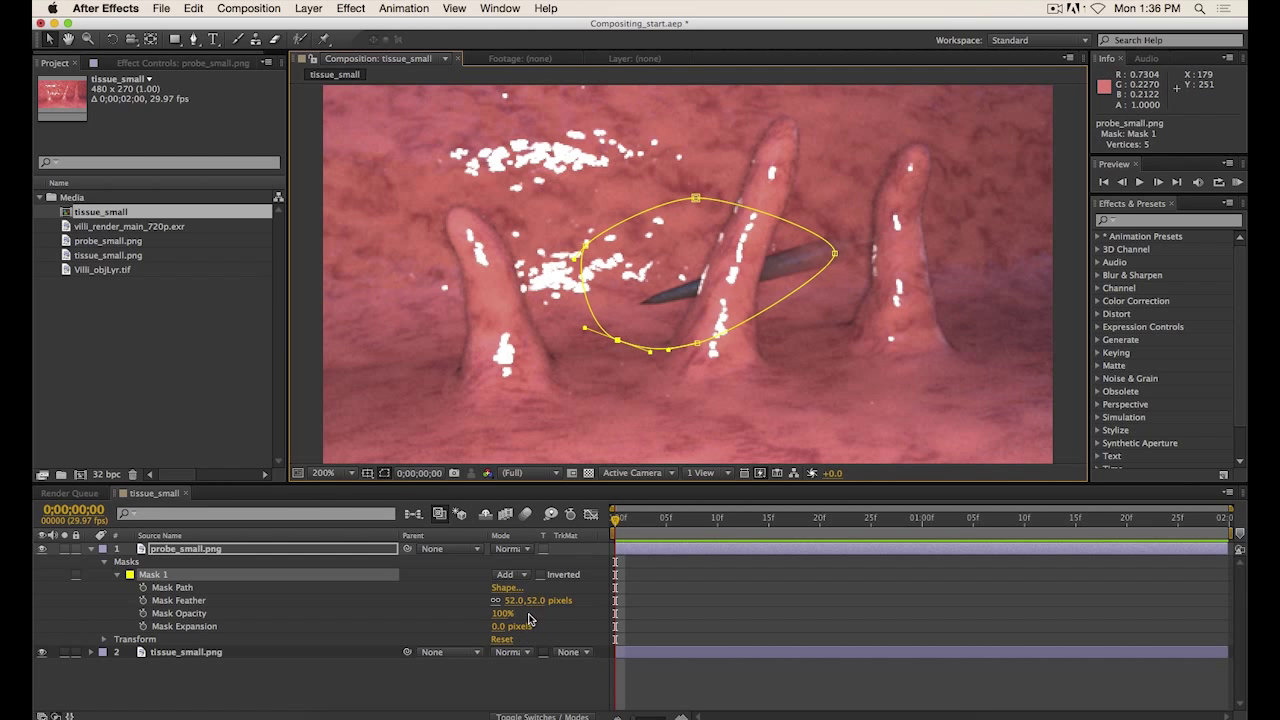
Set Mask 1's feather to 0 pixels and switch its mode between Subtract and Add, ending on Subtract.
{"action": "left_click_drag", "start_coordinate": [528, 601], "coordinate": [507, 603]}
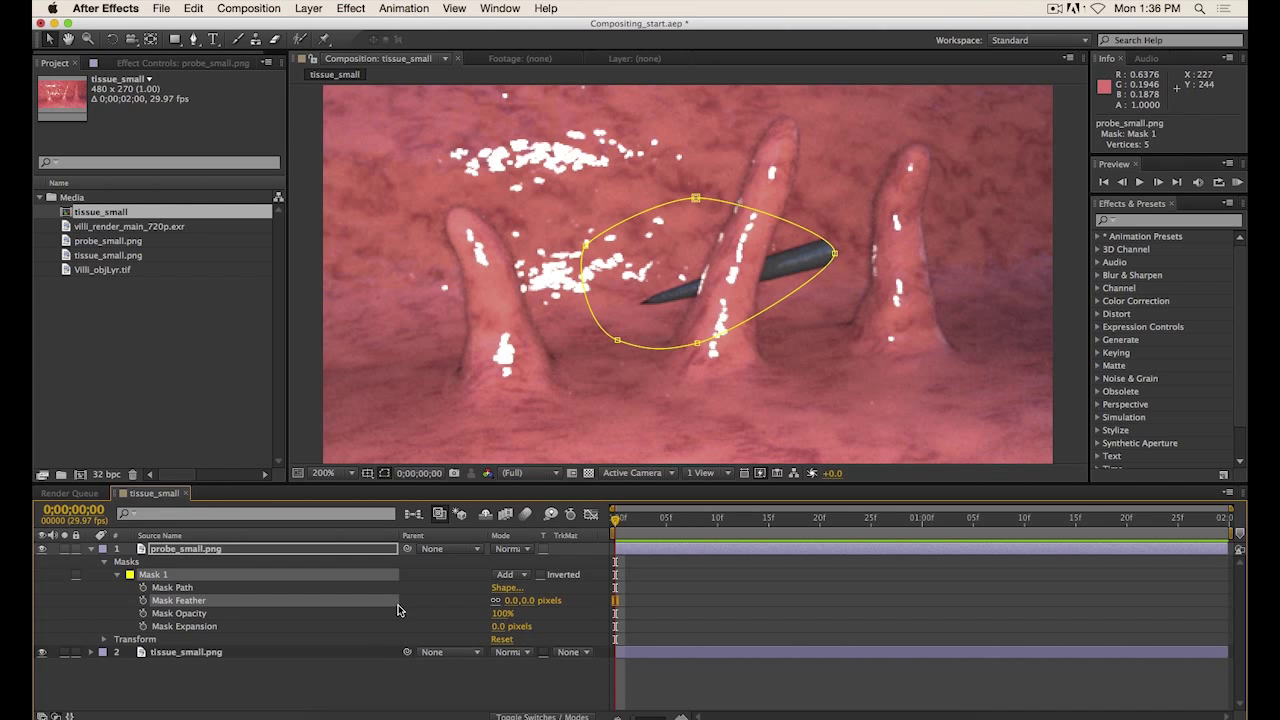
{"action": "left_click", "coordinate": [526, 579]}
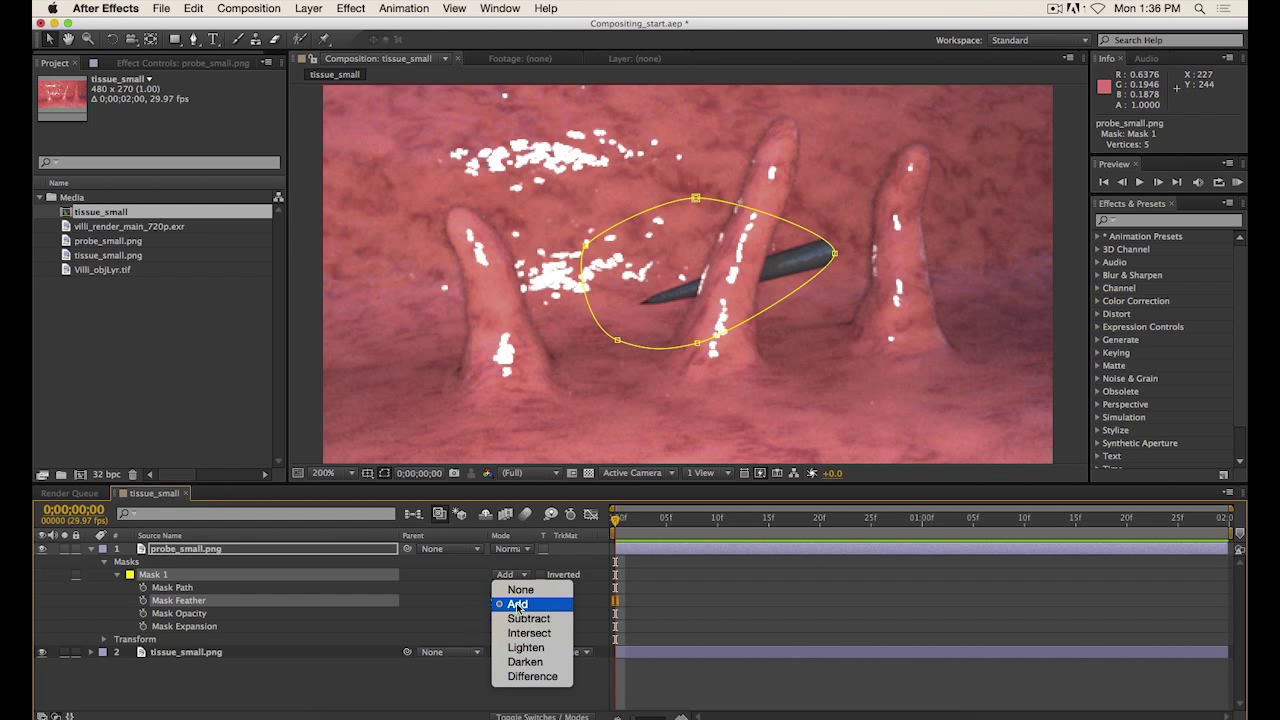
{"action": "left_click", "coordinate": [521, 618]}
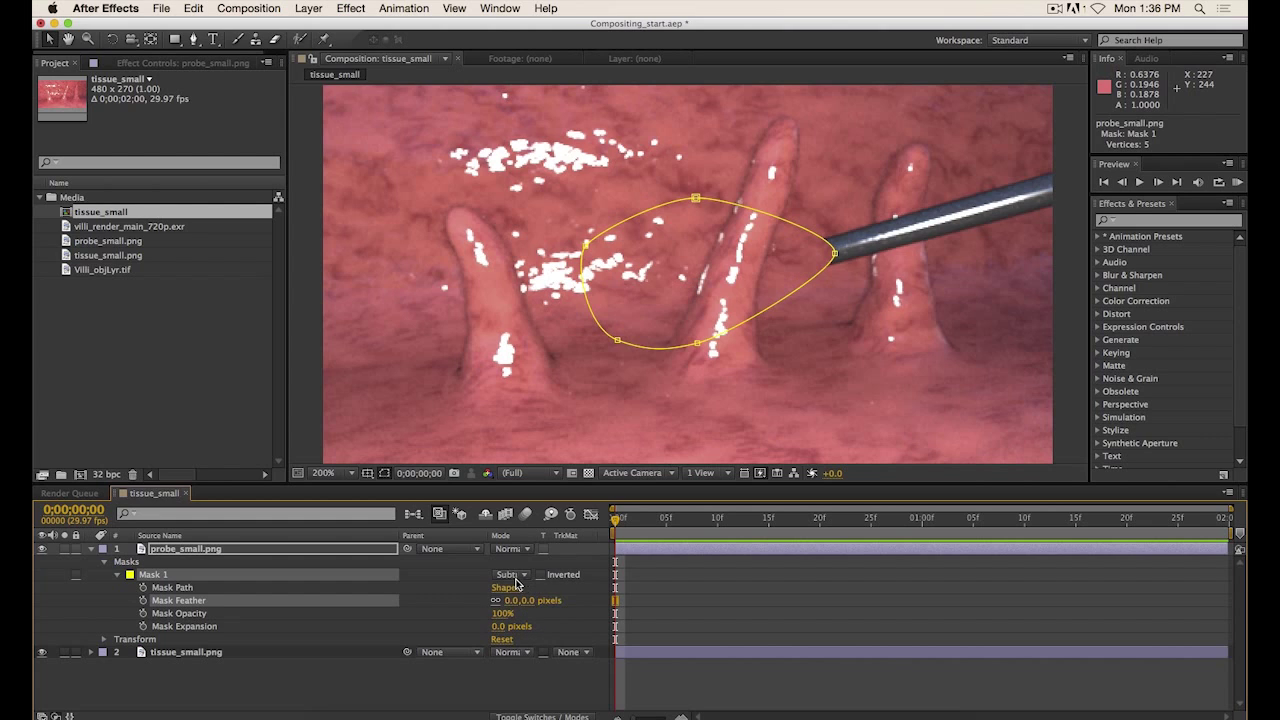
{"action": "left_click", "coordinate": [514, 578]}
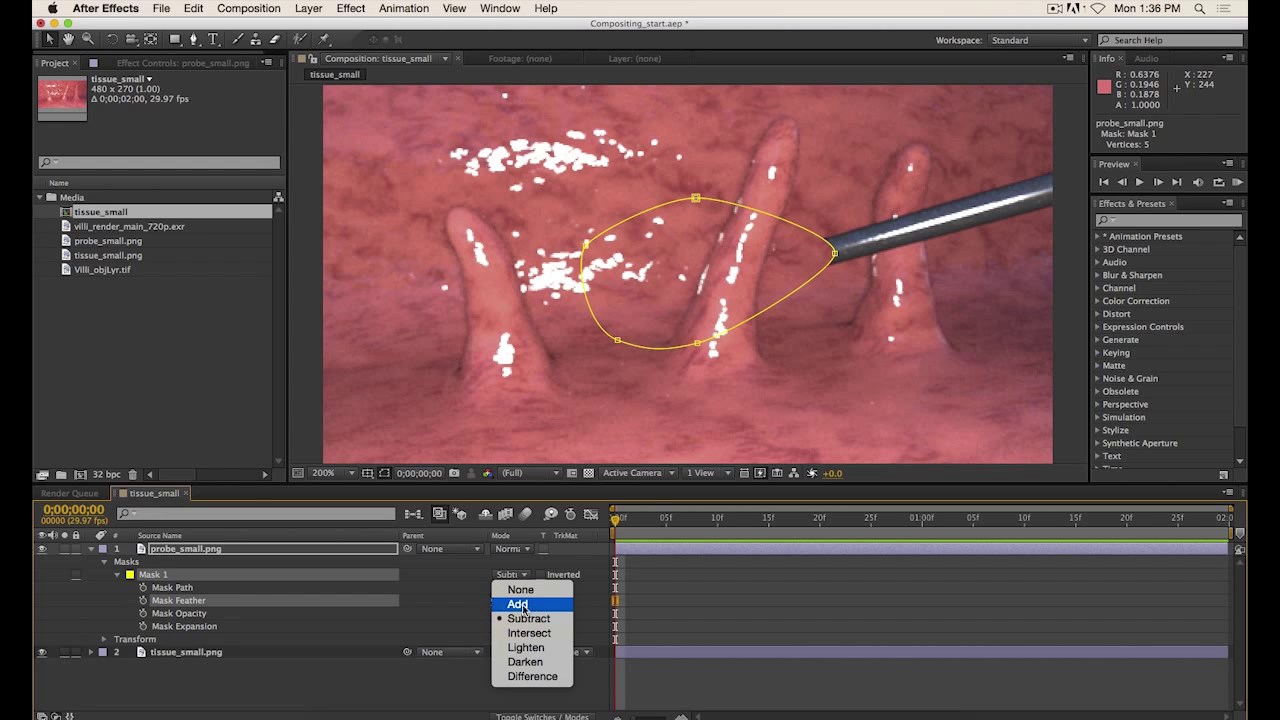
{"action": "left_click", "coordinate": [518, 605]}
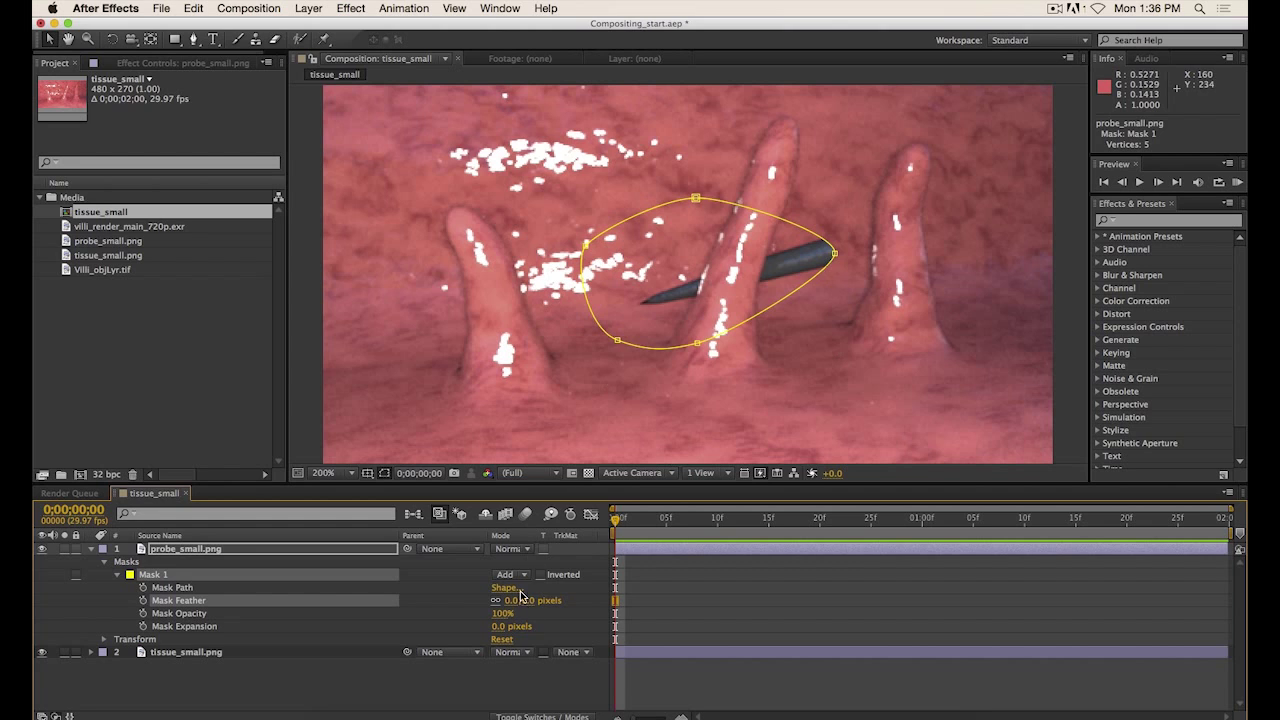
{"action": "left_click", "coordinate": [524, 573]}
{"action": "left_click", "coordinate": [533, 620]}
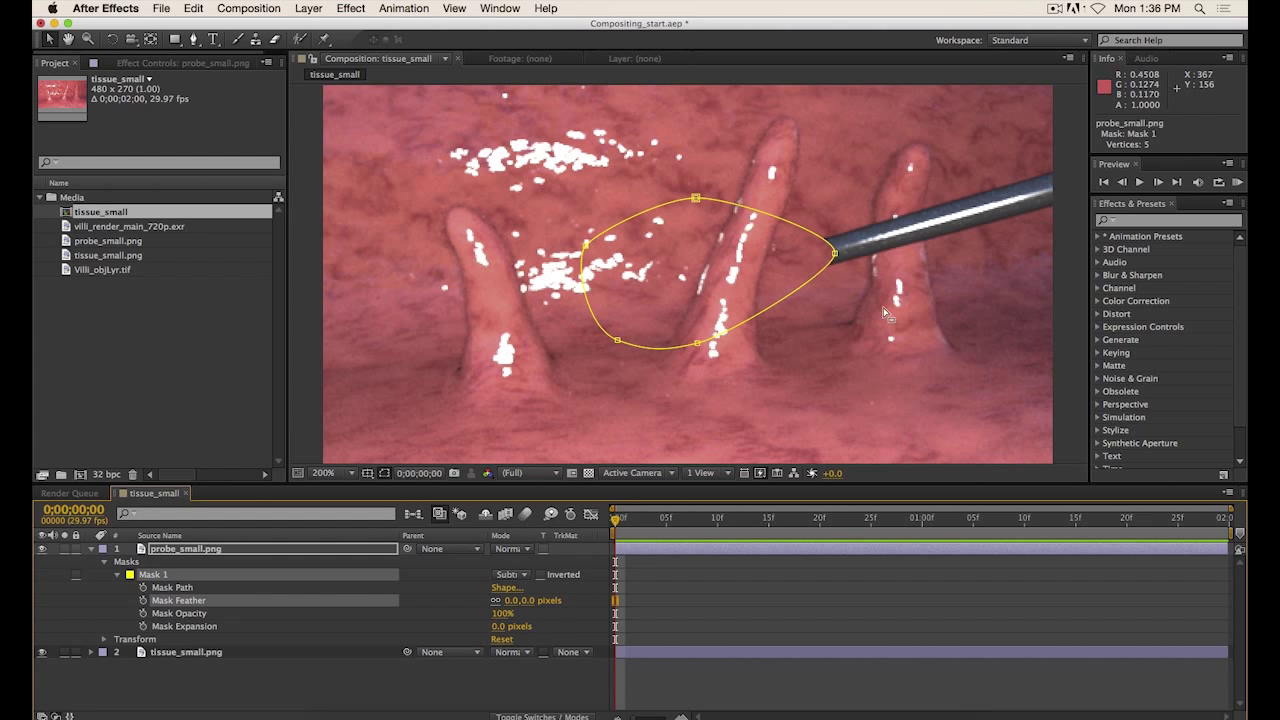
Deselect the probe_small.png layer and view the whole composition at 100% to examine the subtracted mask.
{"action": "key", "text": "comma"}
{"action": "key", "text": "period"}
{"action": "left_click", "coordinate": [210, 551]}
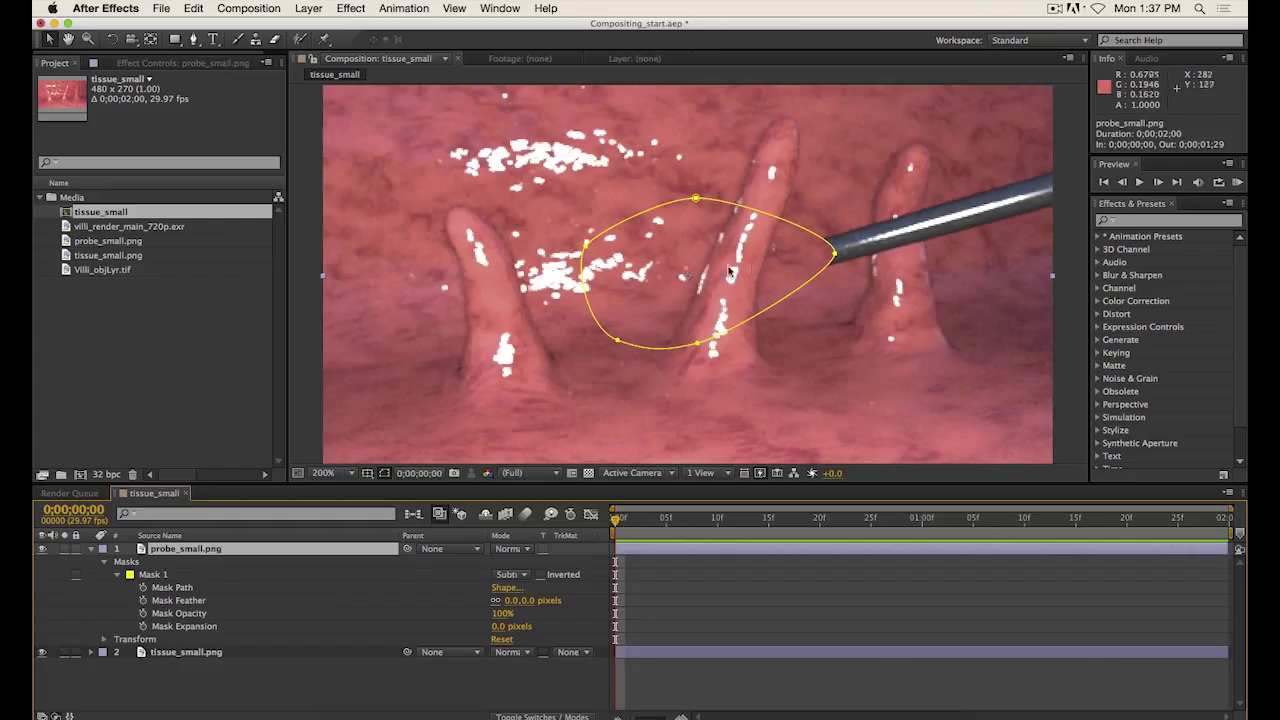
{"action": "left_click", "coordinate": [209, 700]}
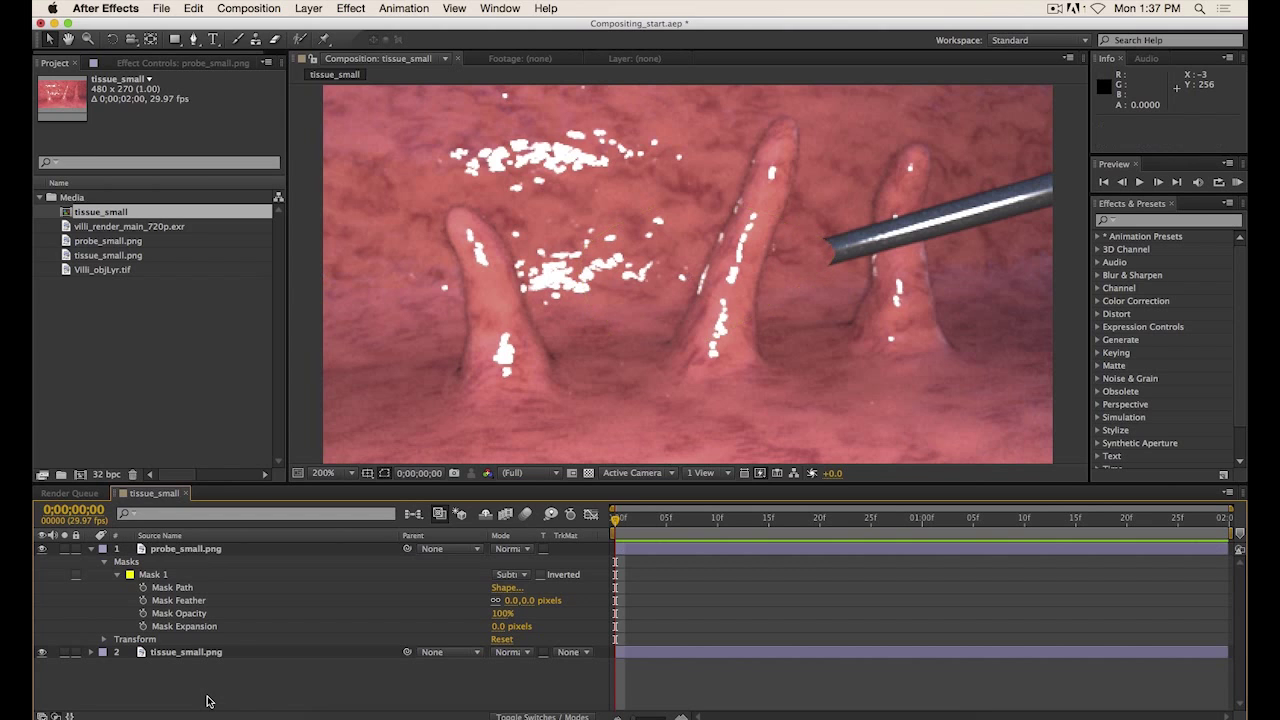
{"action": "key", "text": "comma"}
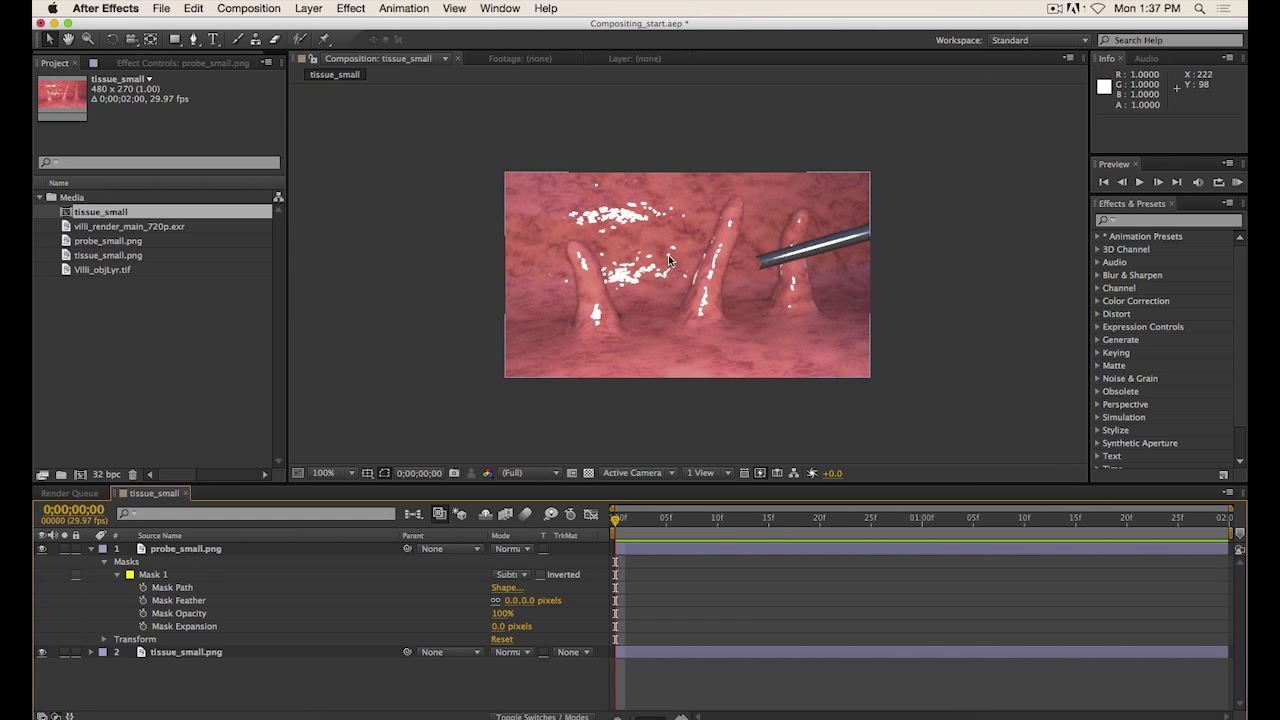
Delete Mask 1 from the probe_small.png layer and deselect the layer.
{"action": "left_click", "coordinate": [158, 576]}
{"action": "key", "text": "period"}
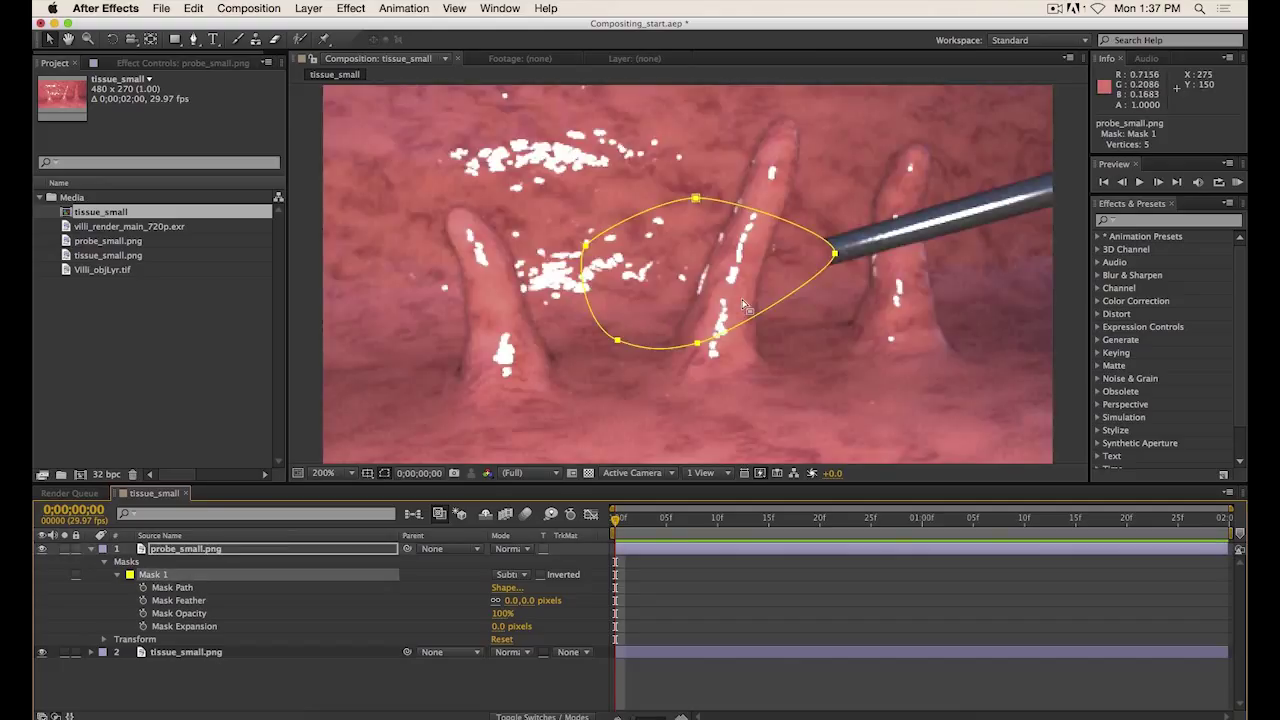
{"action": "key", "text": "comma"}
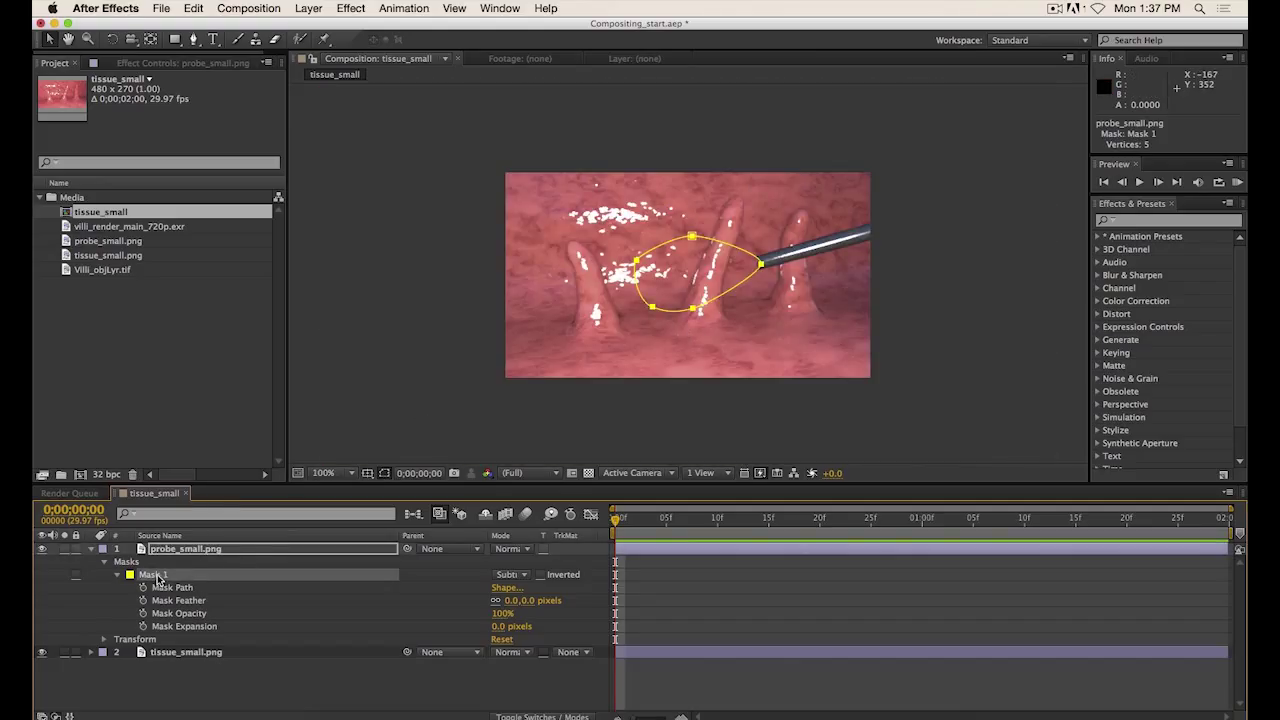
{"action": "key", "text": "Delete"}
{"action": "key", "text": "super+z"}
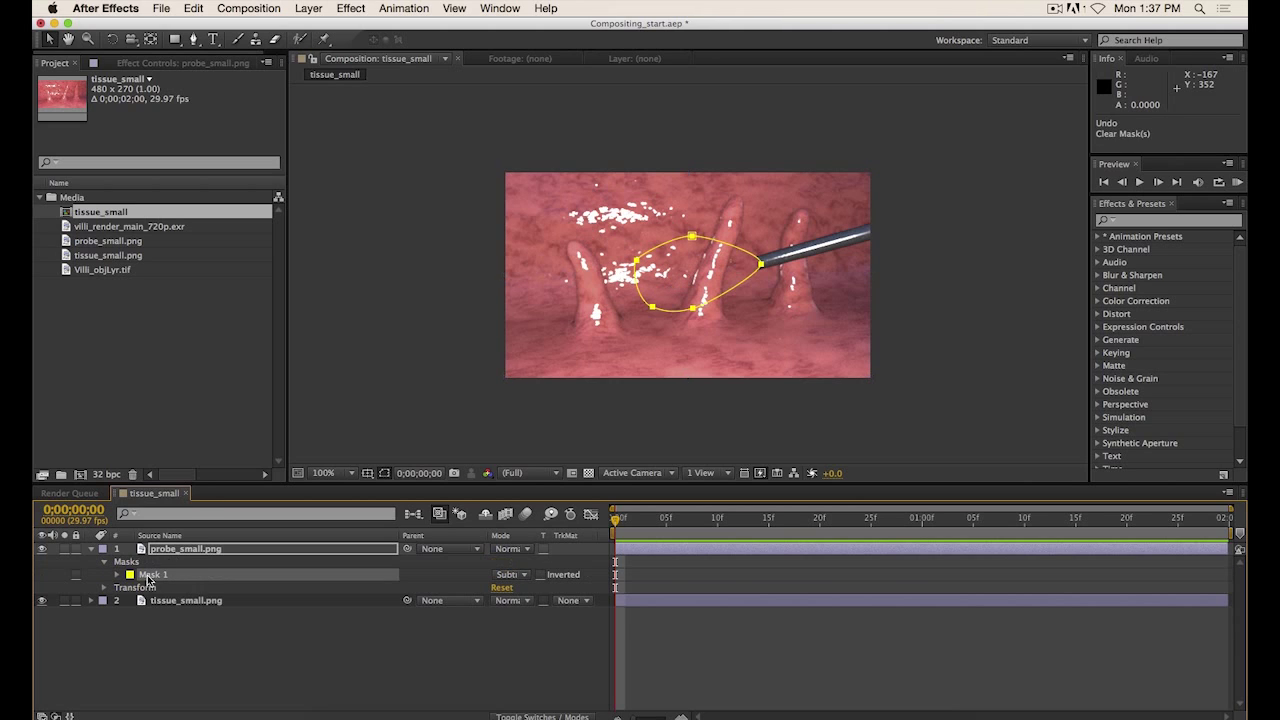
{"action": "left_click", "coordinate": [160, 577]}
{"action": "key", "text": "Delete"}
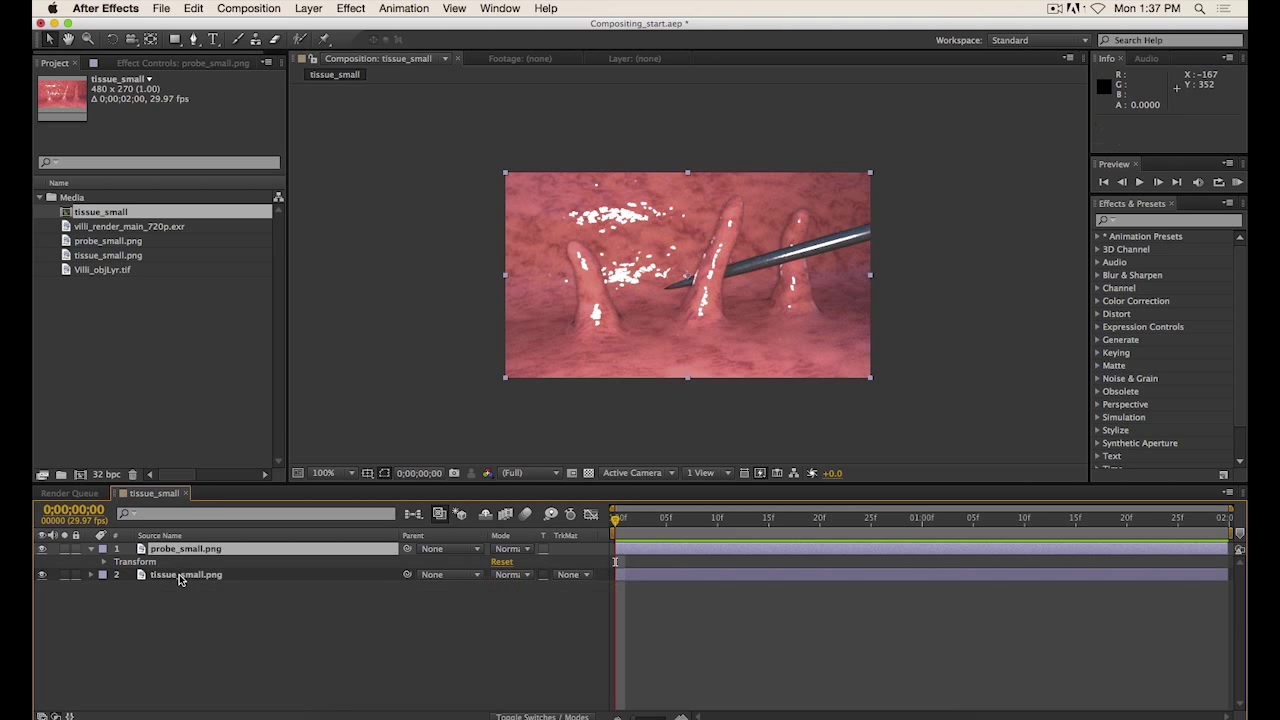
{"action": "left_click", "coordinate": [335, 667]}
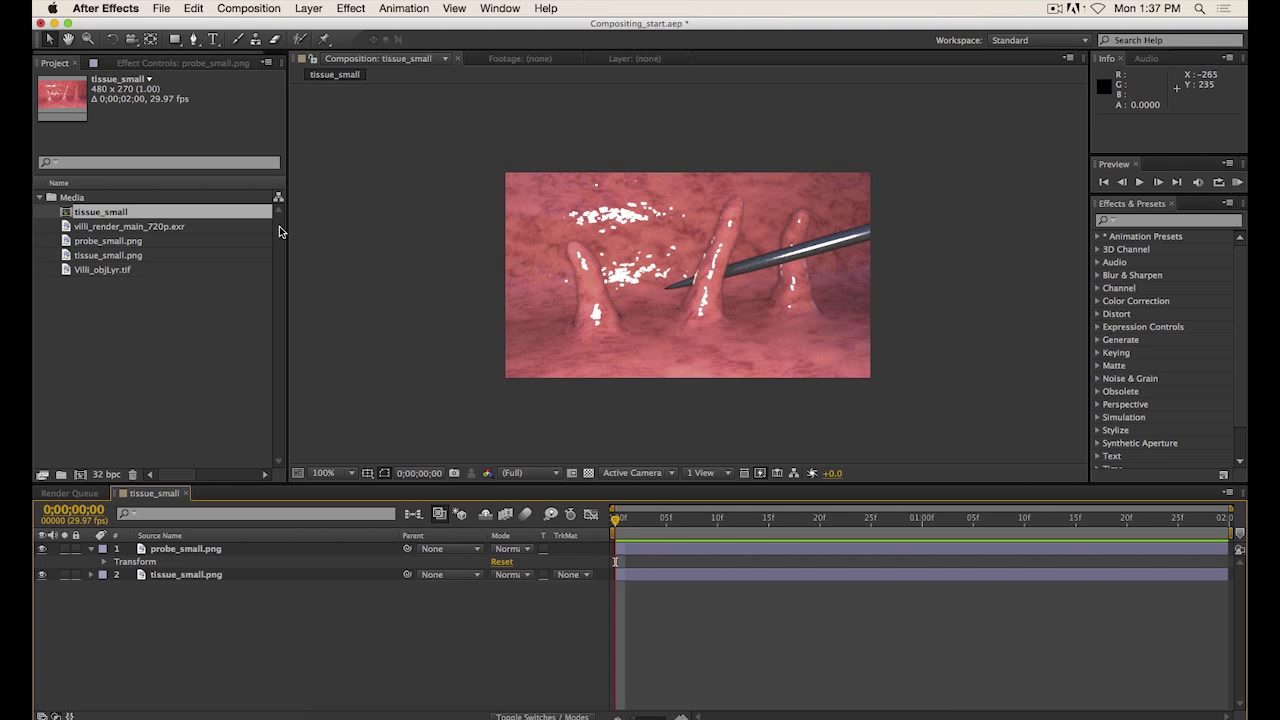
Apply the Exposure color correction effect to the probe_small.png layer, try an exposure of -2.05 and undo that value.
{"action": "left_click", "coordinate": [193, 549]}
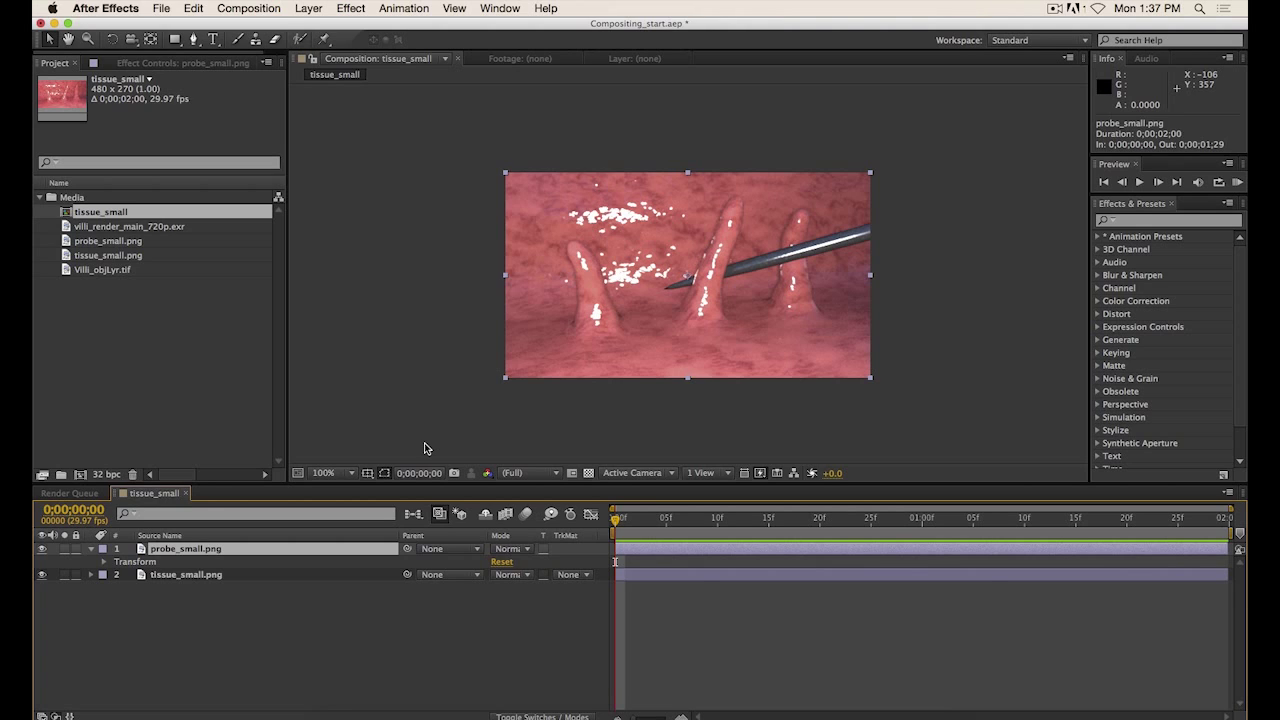
{"action": "left_click", "coordinate": [1124, 221]}
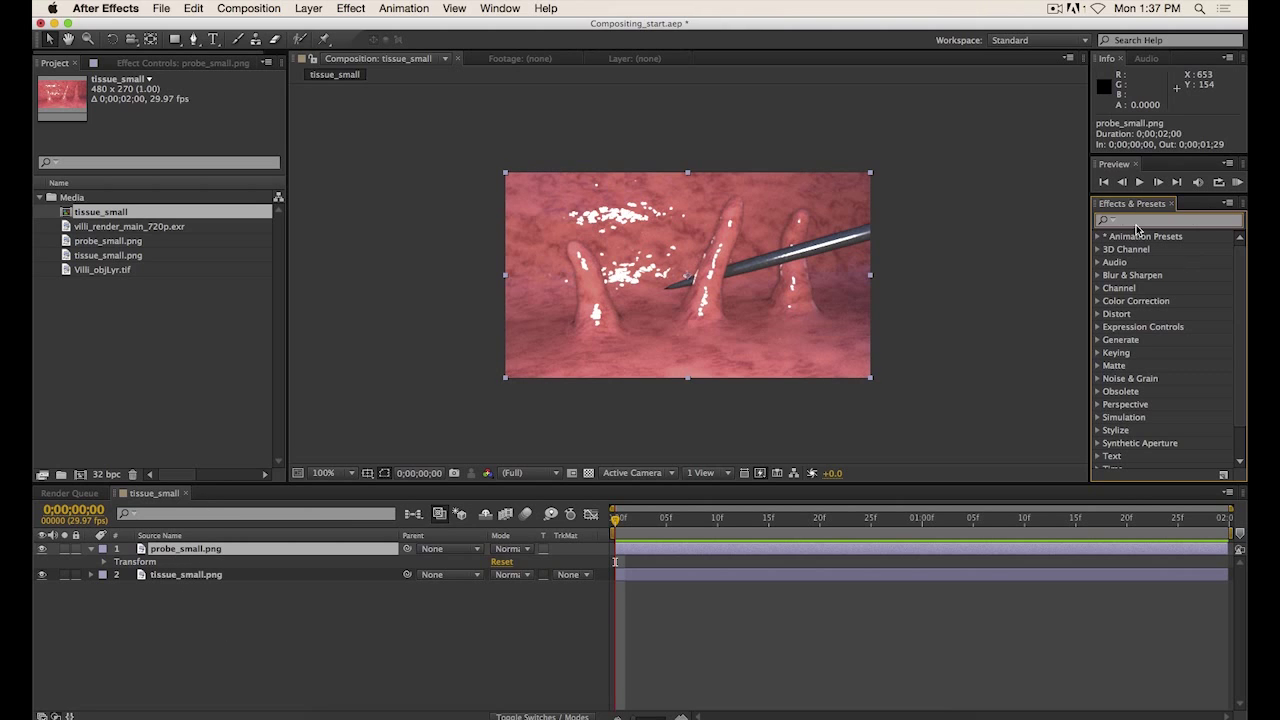
{"action": "type", "text": "expo"}
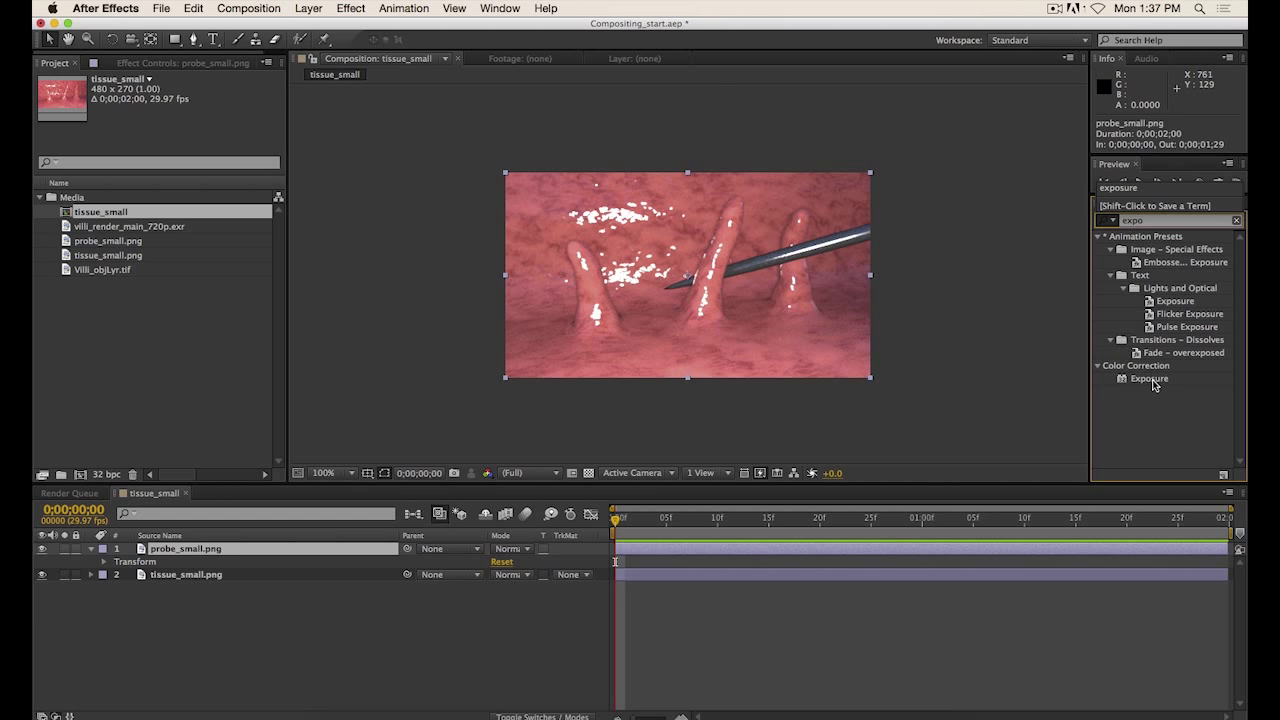
{"action": "left_click_drag", "start_coordinate": [1153, 385], "coordinate": [214, 555]}
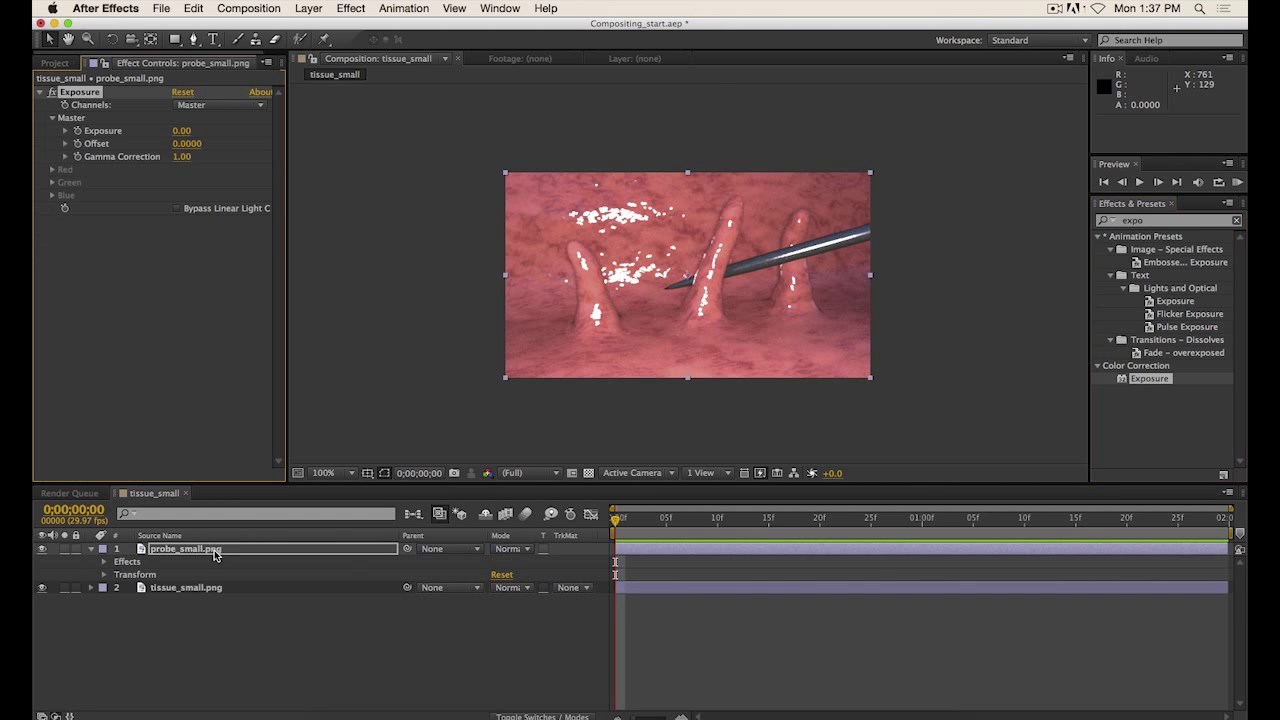
{"action": "mouse_move", "coordinate": [178, 136]}
{"action": "left_mouse_down"}
{"action": "mouse_move", "coordinate": [230, 136]}
{"action": "mouse_move", "coordinate": [185, 136]}
{"action": "left_mouse_up"}
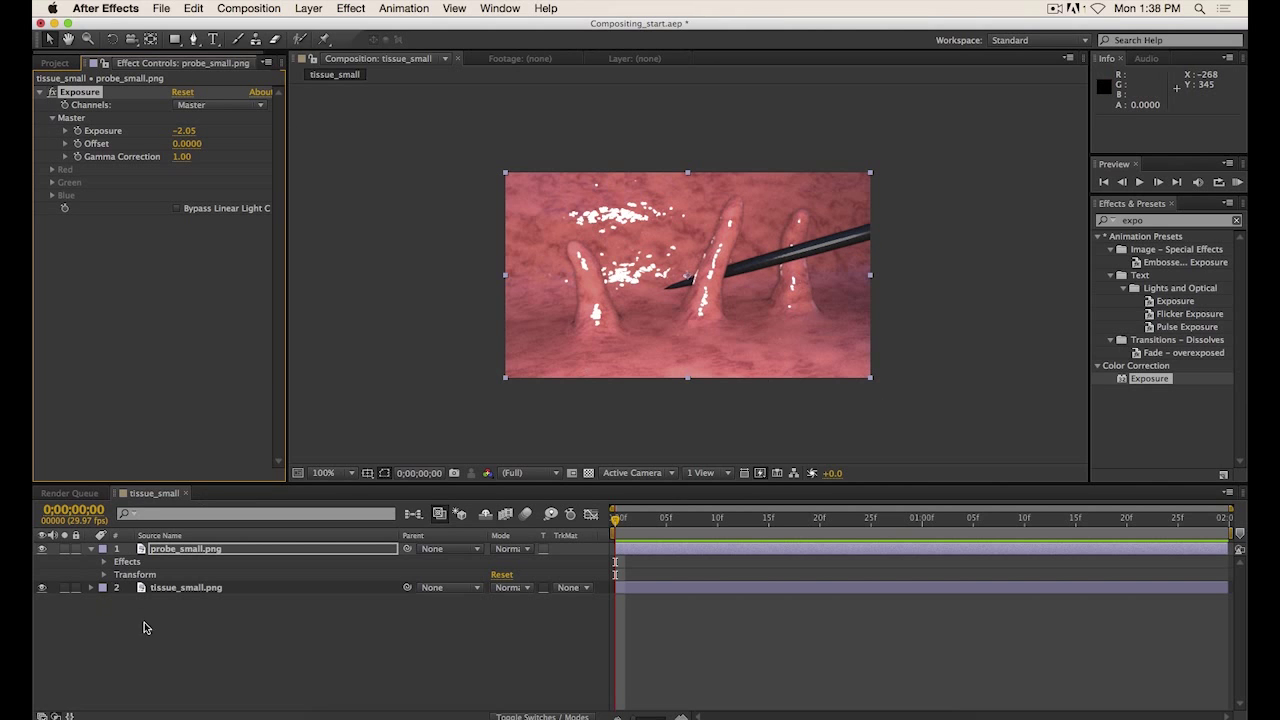
{"action": "key", "text": "super+z"}
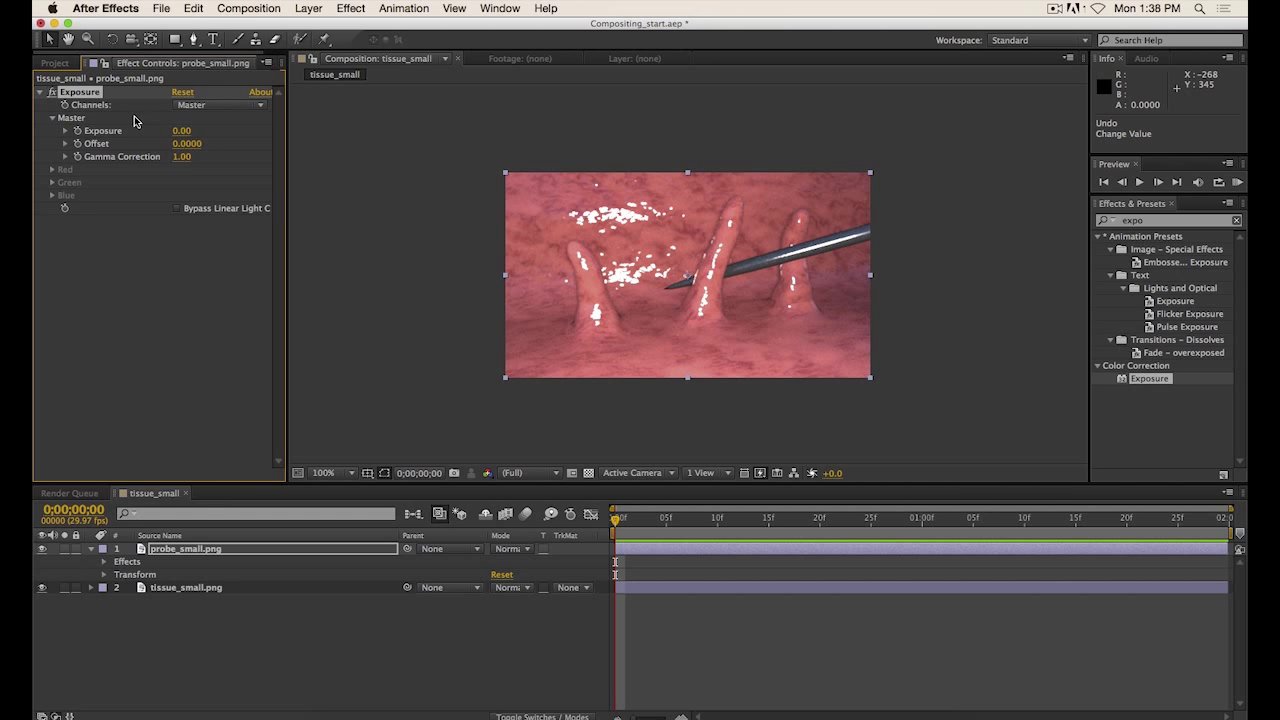
Move the Exposure effect from the probe_small.png layer onto a new adjustment layer at the top of the stack.
{"action": "key", "text": "Delete"}
{"action": "left_click", "coordinate": [308, 8]}
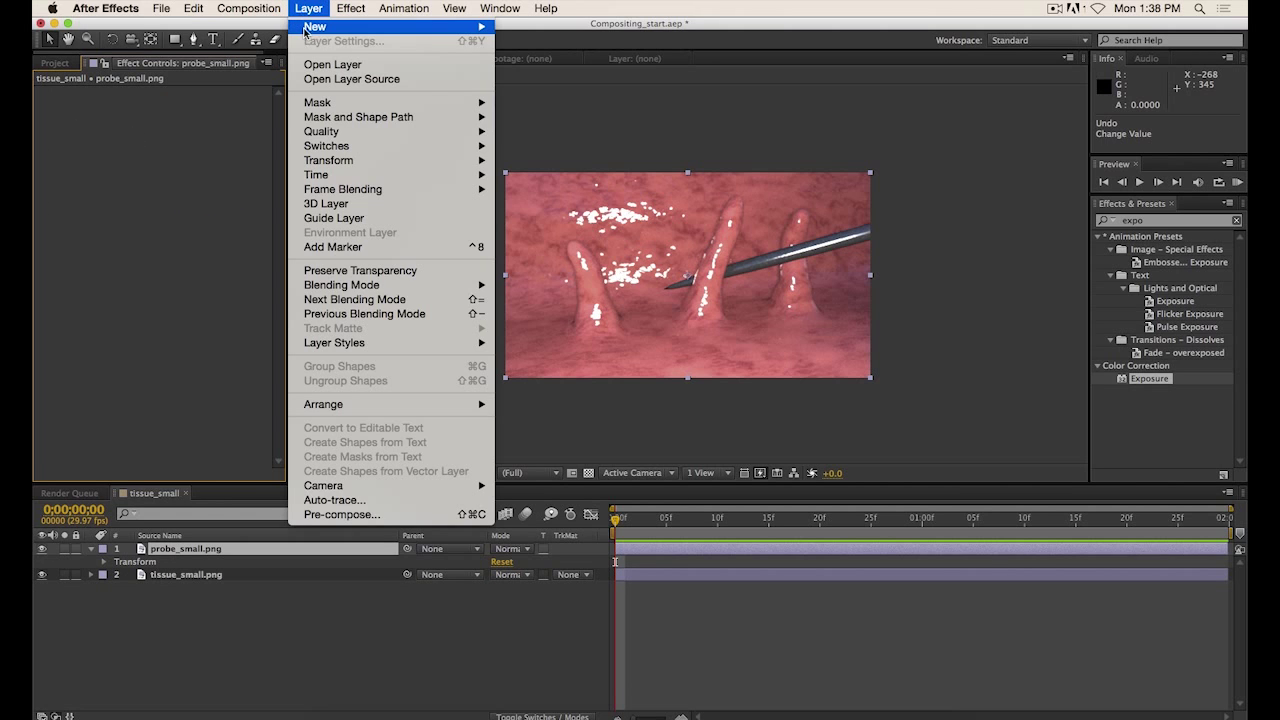
{"action": "mouse_move", "coordinate": [320, 26]}
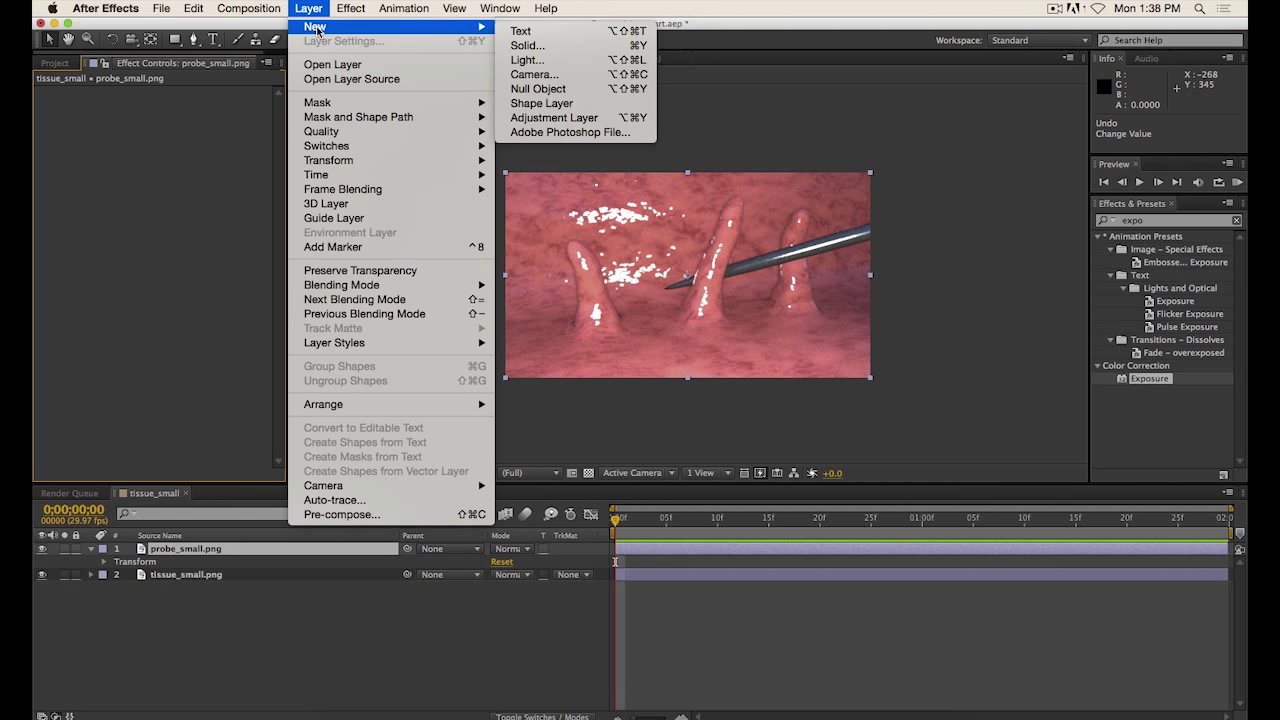
{"action": "left_click", "coordinate": [537, 118]}
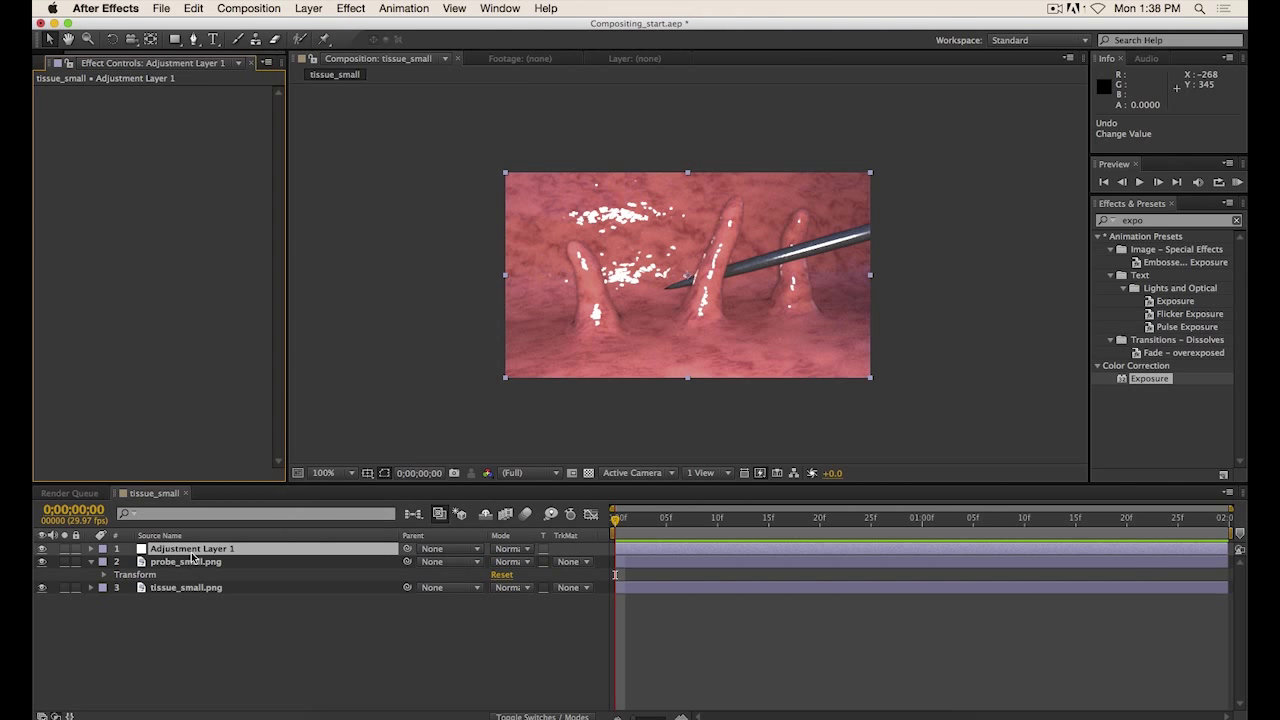
{"action": "key", "text": "super+v"}
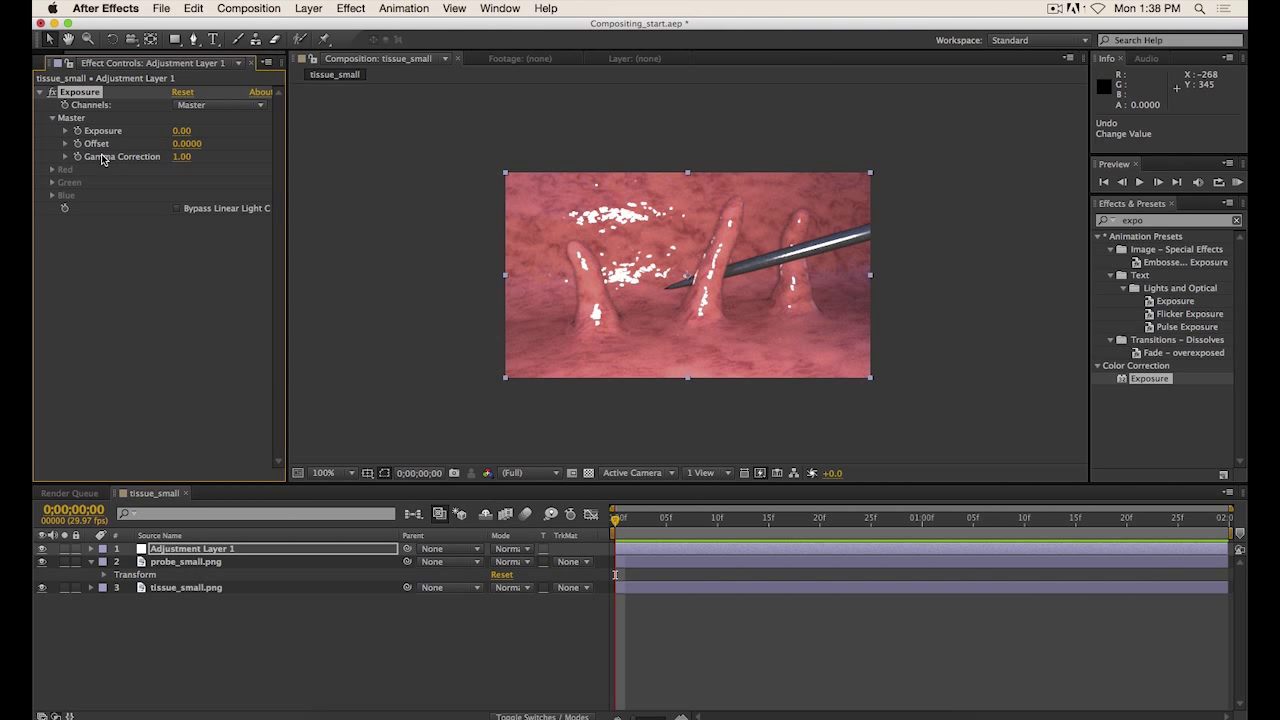
{"action": "left_click", "coordinate": [193, 551]}
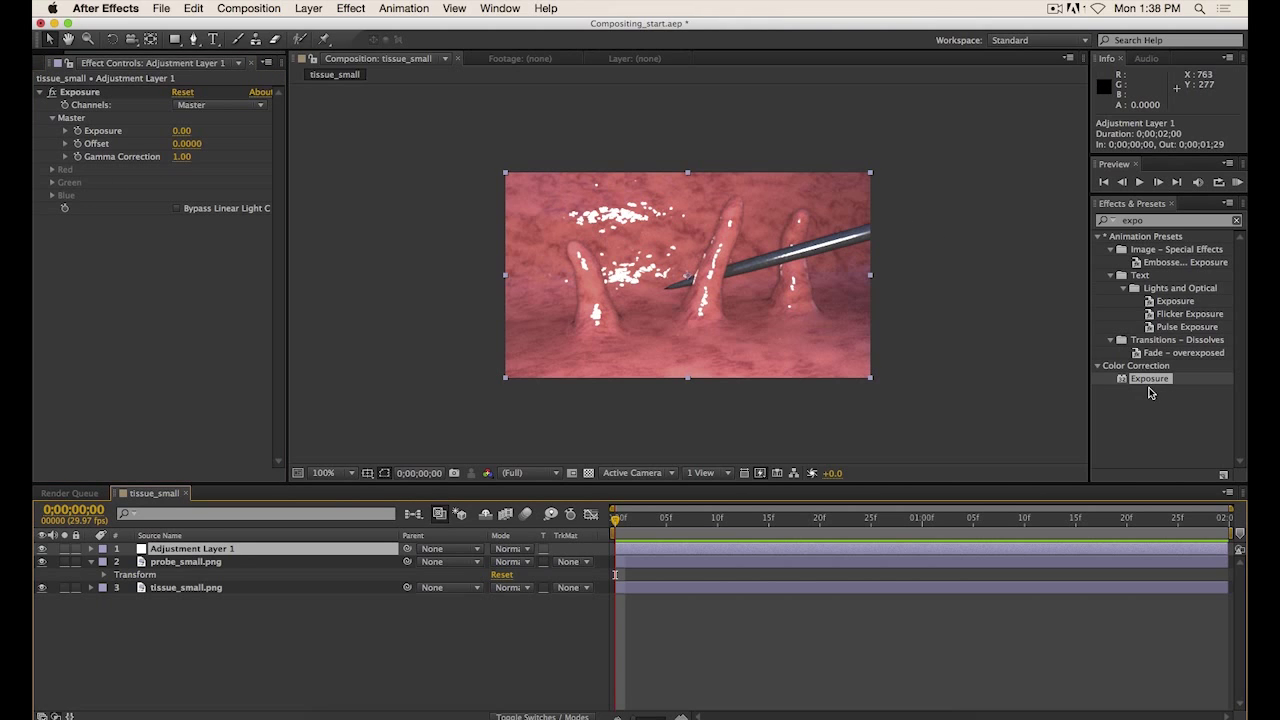
{"action": "left_click_drag", "start_coordinate": [1150, 393], "coordinate": [1157, 392]}
{"action": "left_click", "coordinate": [192, 550]}
{"action": "left_click", "coordinate": [351, 8]}
{"action": "mouse_move", "coordinate": [414, 86]}
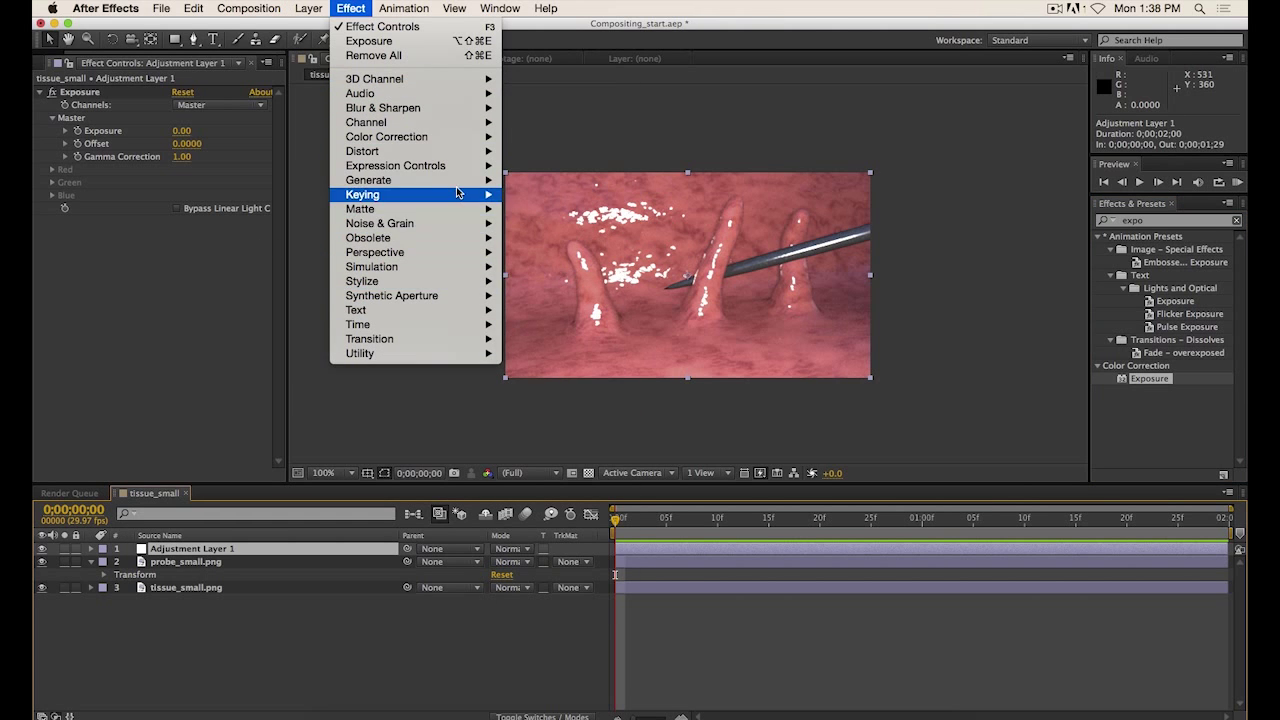
{"action": "mouse_move", "coordinate": [454, 137]}
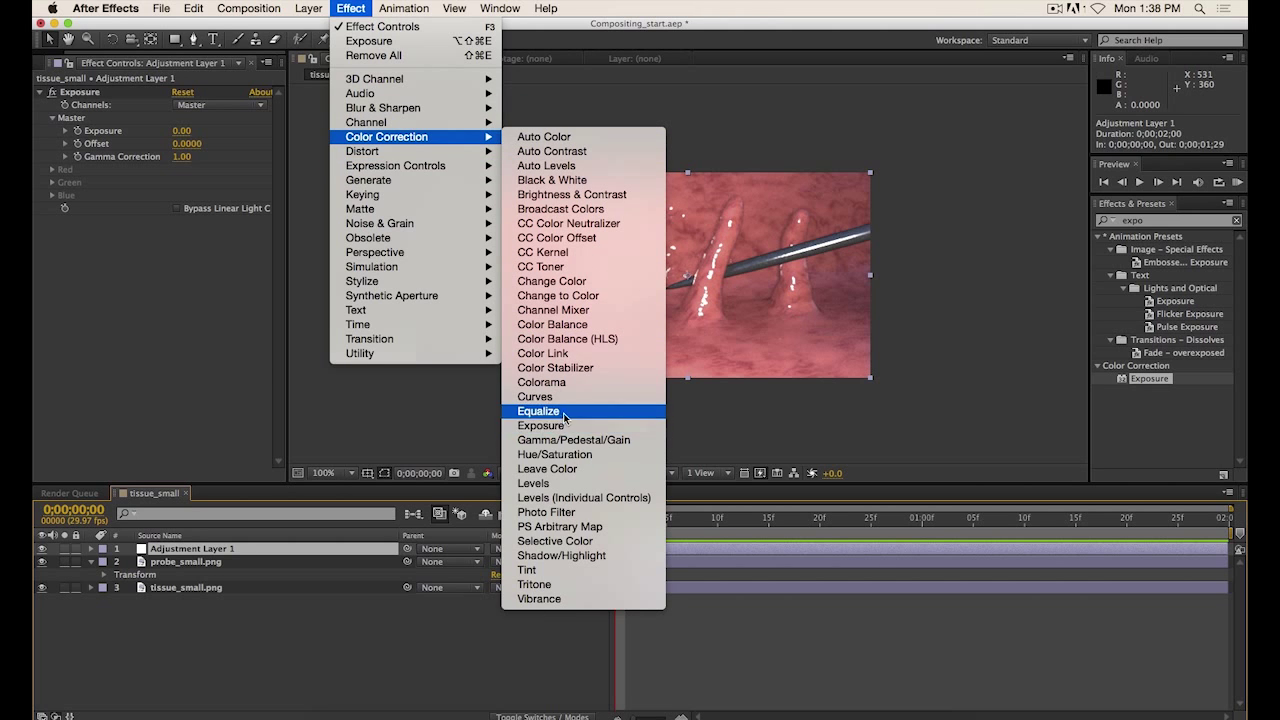
{"action": "left_click", "coordinate": [89, 350]}
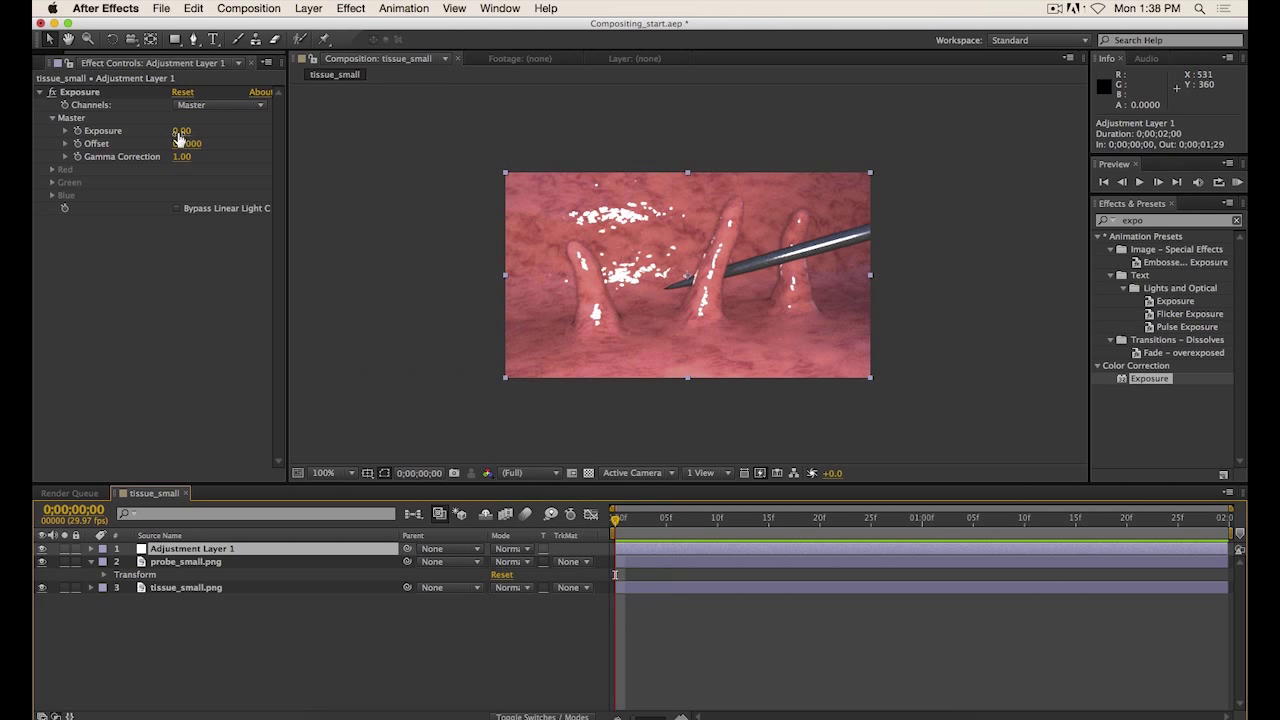
Set the adjustment layer's exposure to -1.71, and try the layer below probe_small.png before returning it to the top.
{"action": "left_click_drag", "start_coordinate": [180, 135], "coordinate": [90, 145]}
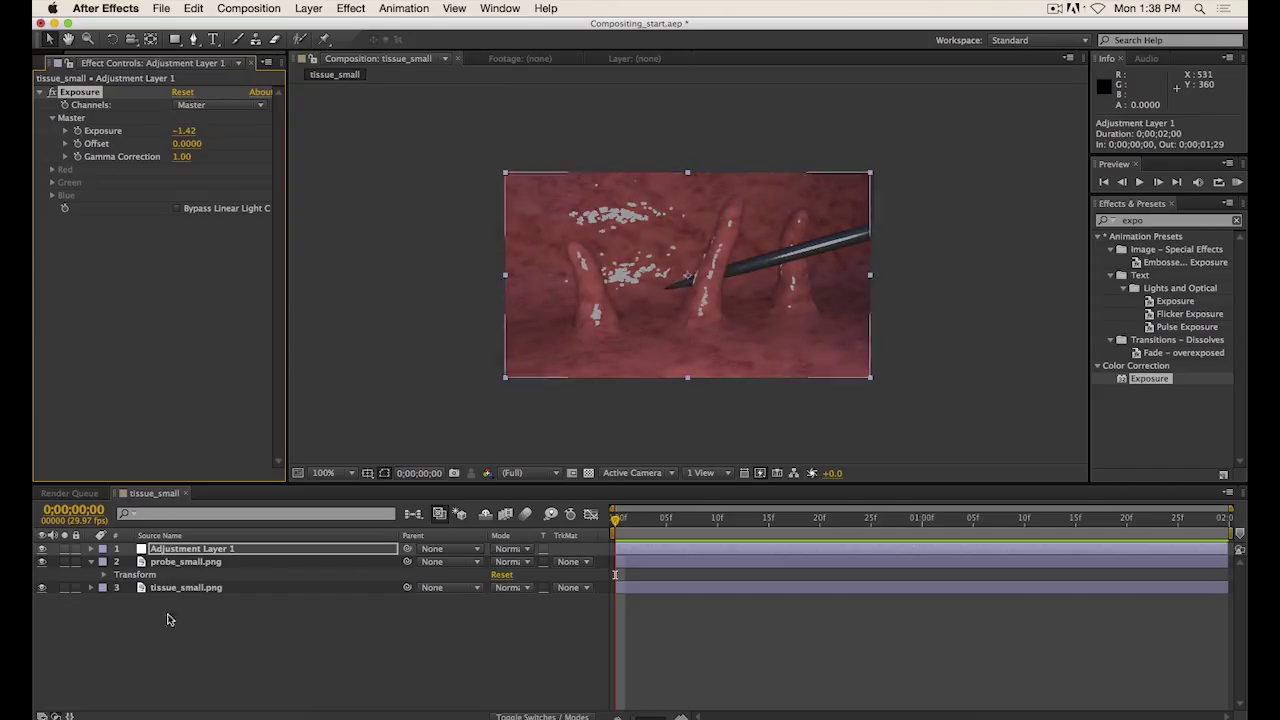
{"action": "left_click_drag", "start_coordinate": [182, 131], "coordinate": [163, 130]}
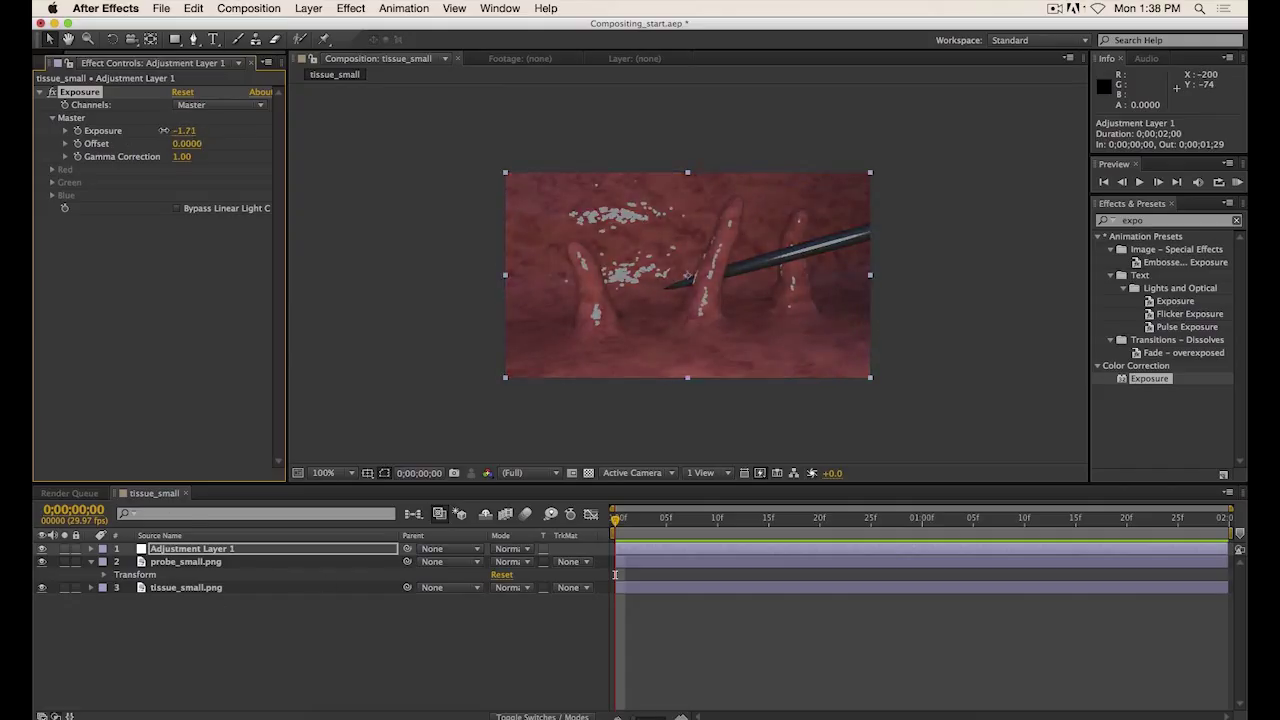
{"action": "left_click_drag", "start_coordinate": [197, 553], "coordinate": [197, 579]}
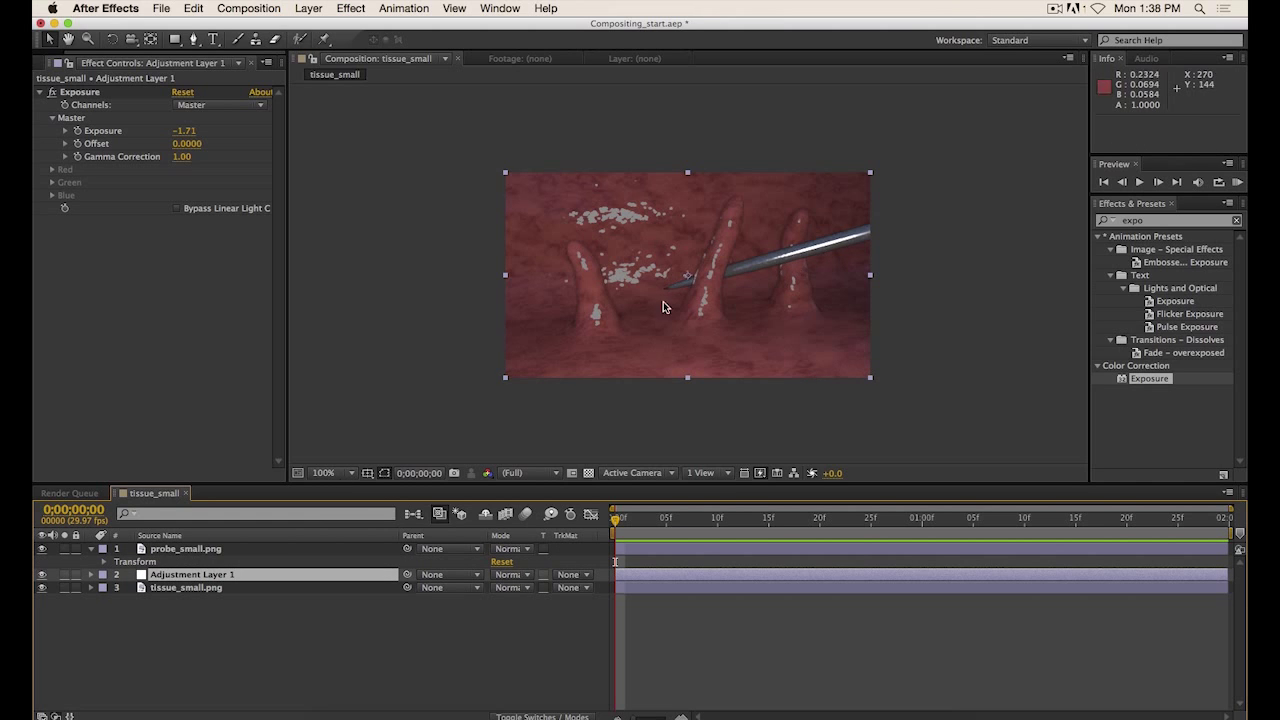
{"action": "left_click_drag", "start_coordinate": [207, 578], "coordinate": [225, 550]}
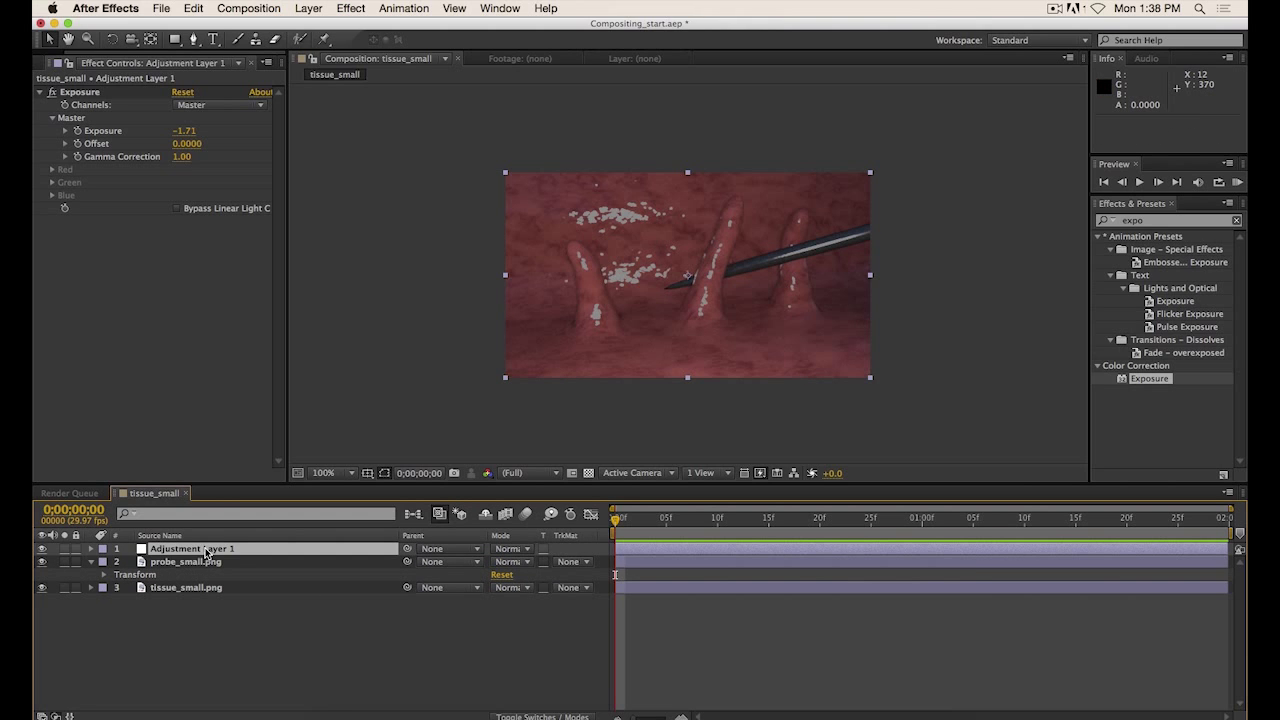
Draw an elliptical mask on the adjustment layer, centred in the composition and reaching the edges of the frame.
{"action": "left_click", "coordinate": [178, 42]}
{"action": "left_click", "coordinate": [179, 45]}
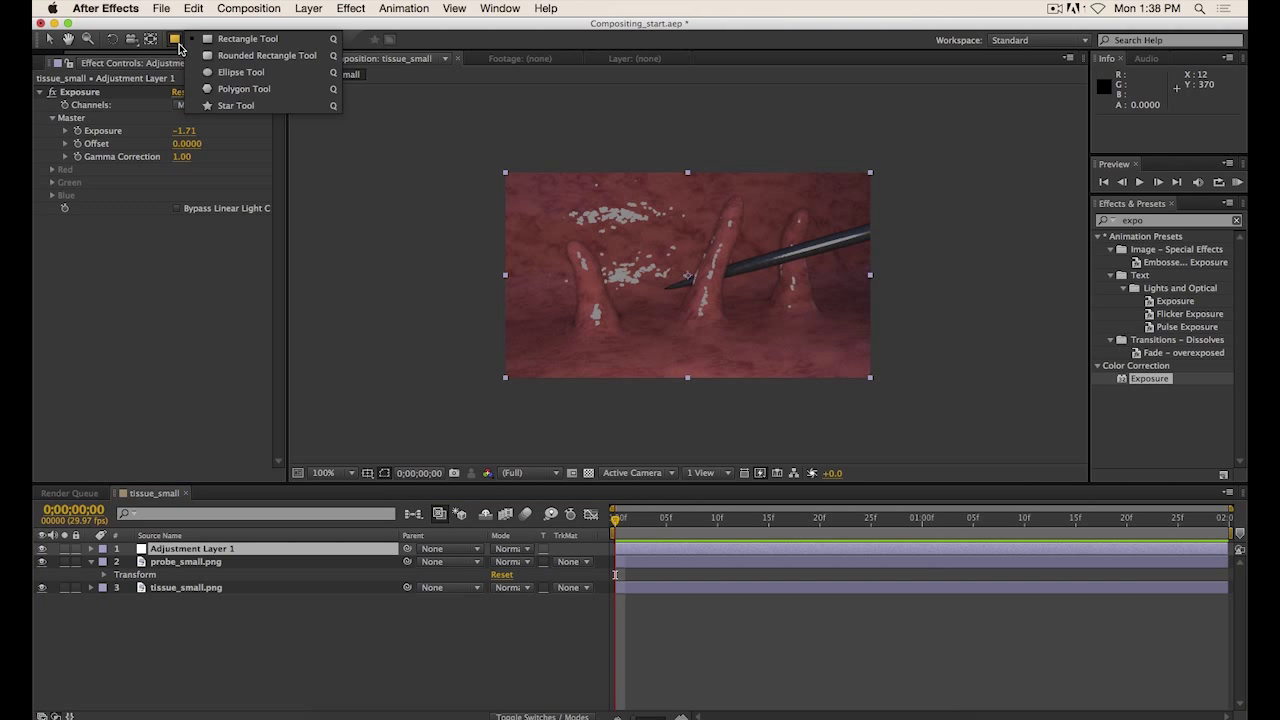
{"action": "left_click", "coordinate": [233, 74]}
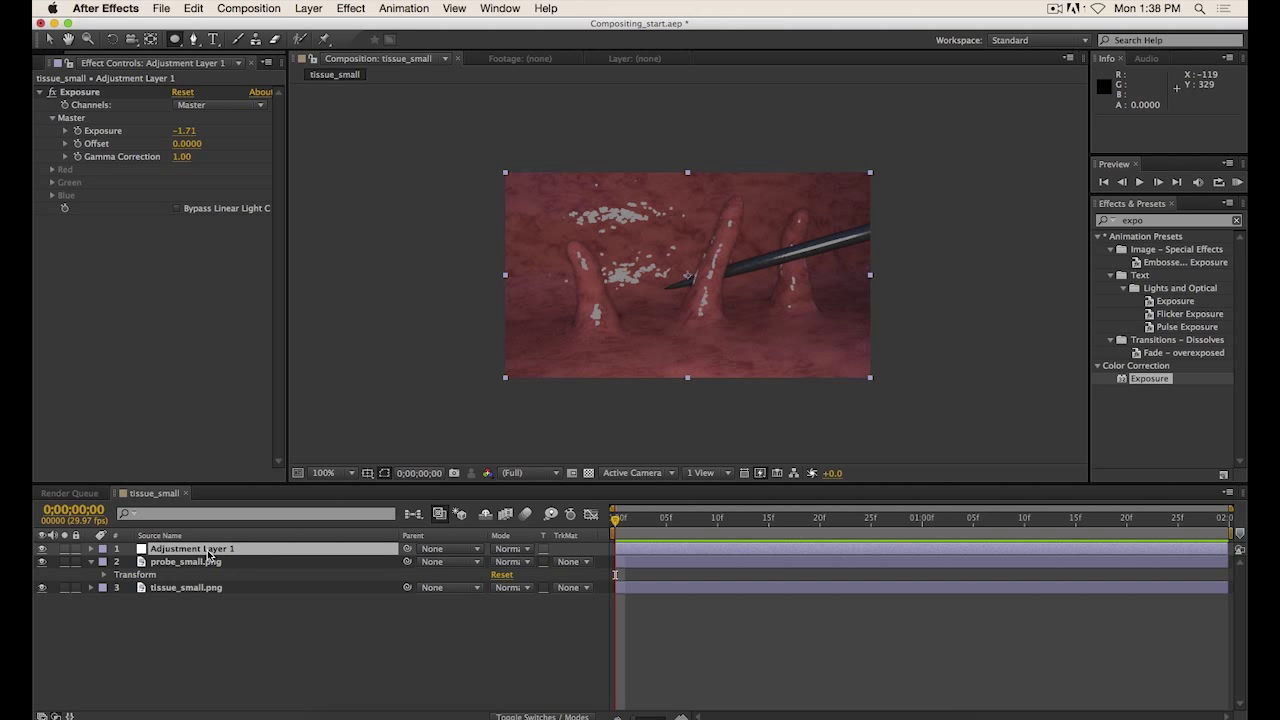
{"action": "mouse_move", "coordinate": [684, 271]}
{"action": "left_mouse_down"}
{"action": "mouse_move", "coordinate": [797, 314]}
{"action": "mouse_move", "coordinate": [870, 376]}
{"action": "left_mouse_up"}
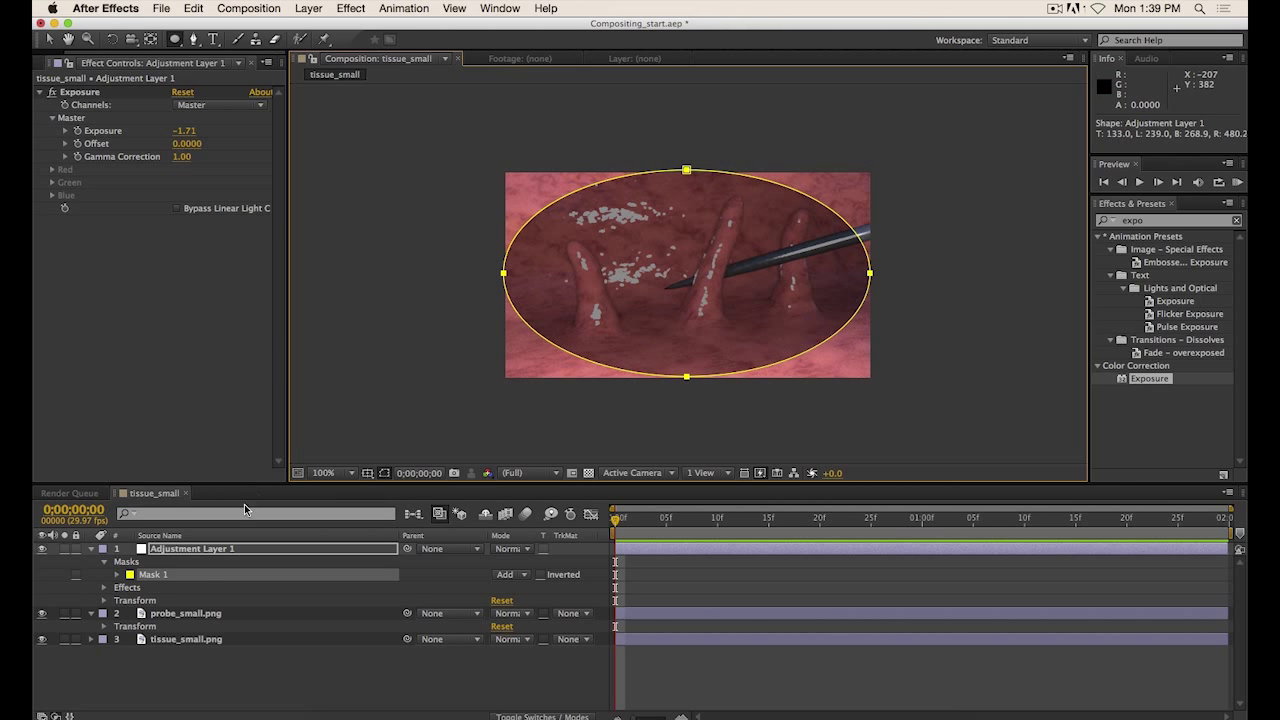
Change the elliptical mask's mode to Subtract, set its feather to 52 pixels and deselect the adjustment layer.
{"action": "left_click", "coordinate": [118, 578]}
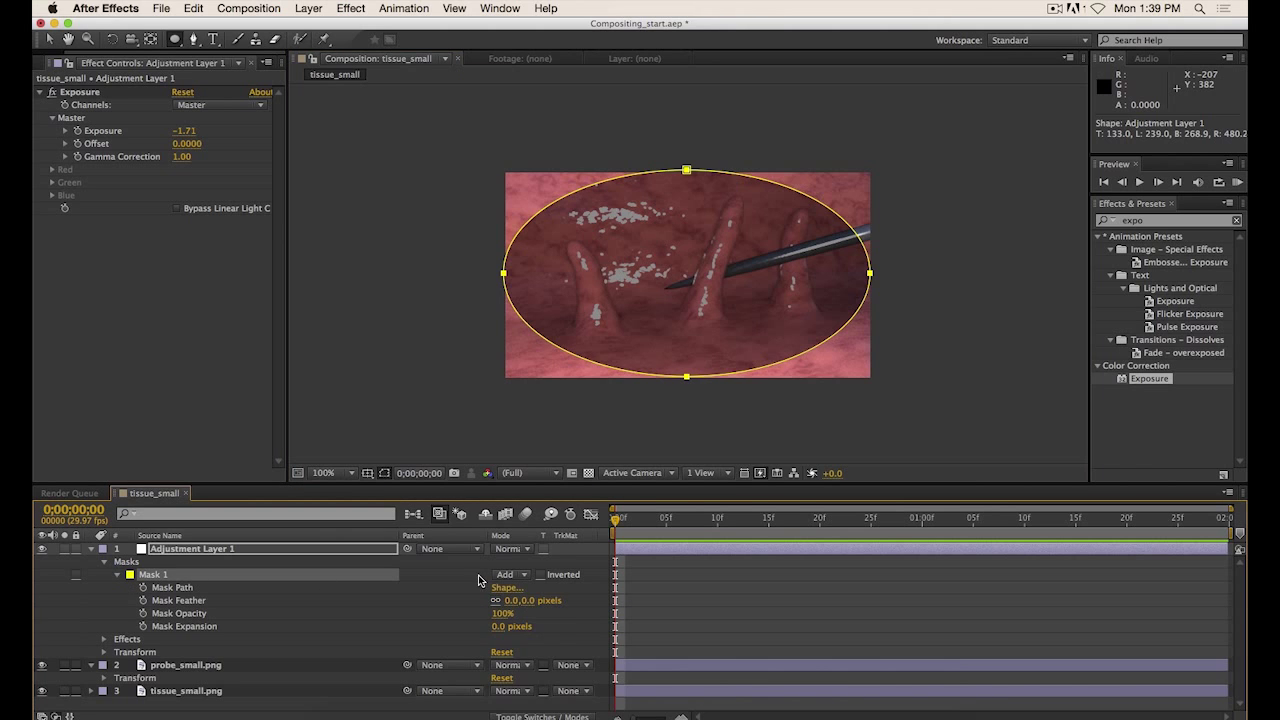
{"action": "left_click", "coordinate": [514, 578]}
{"action": "left_click", "coordinate": [528, 618]}
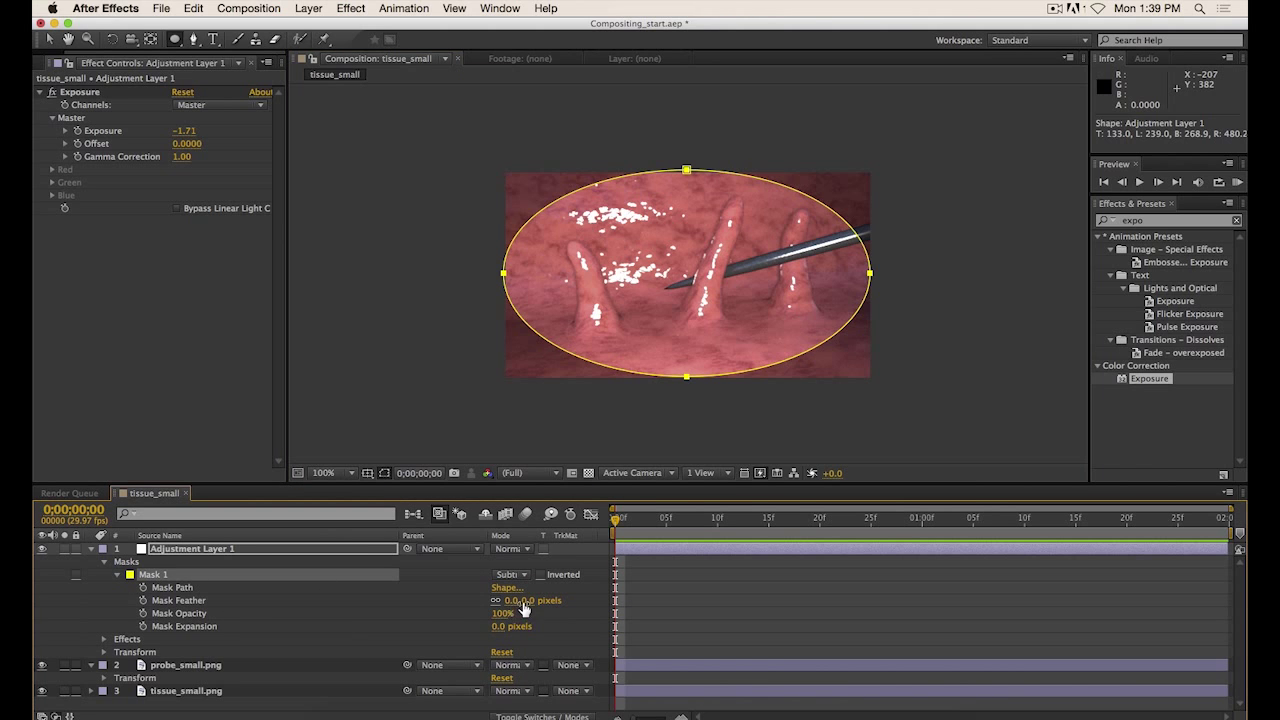
{"action": "left_click_drag", "start_coordinate": [516, 601], "coordinate": [566, 601]}
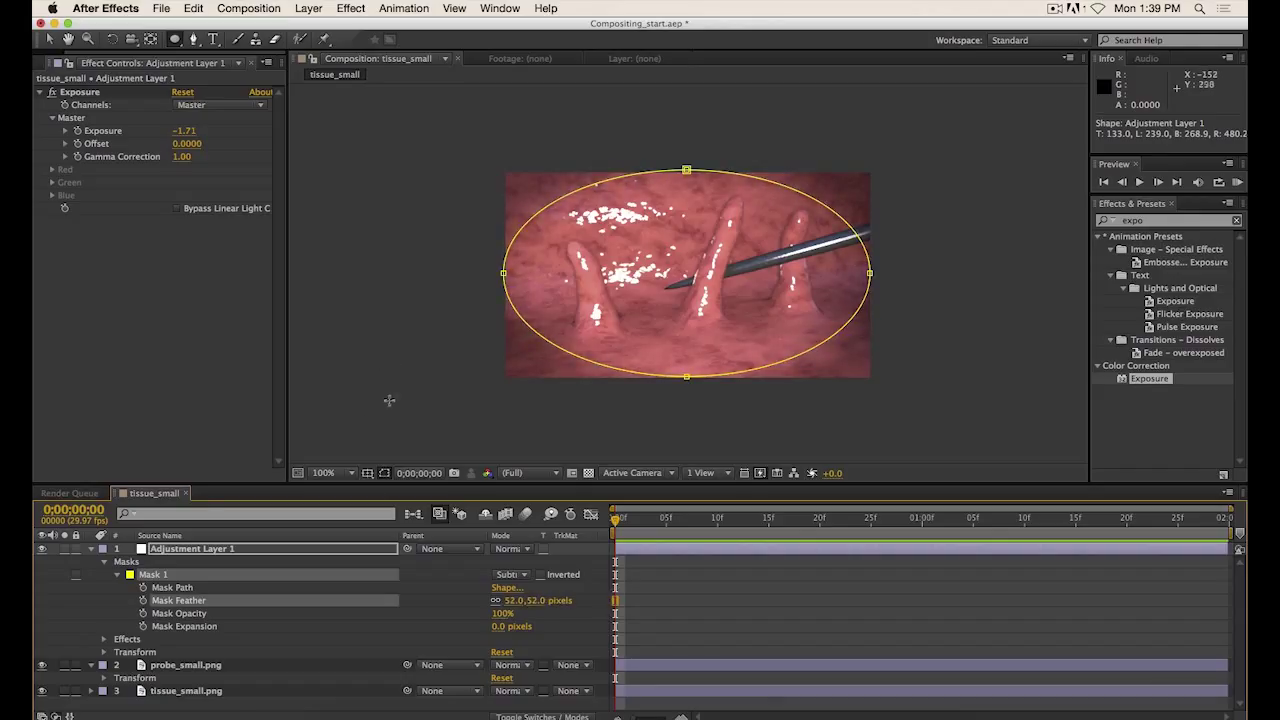
{"action": "left_click", "coordinate": [231, 704]}
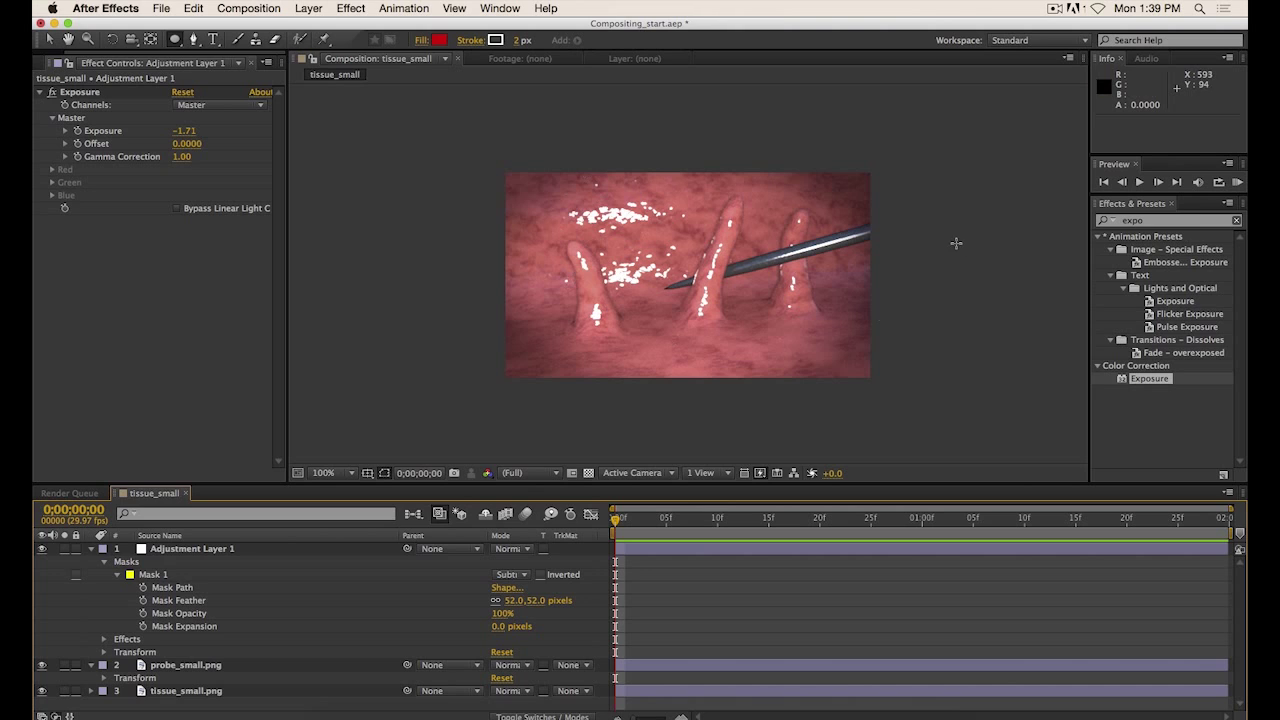
Collapse the adjustment layer's properties and deselect it to examine the vignette around the composition's edges.
{"action": "left_click", "coordinate": [165, 550]}
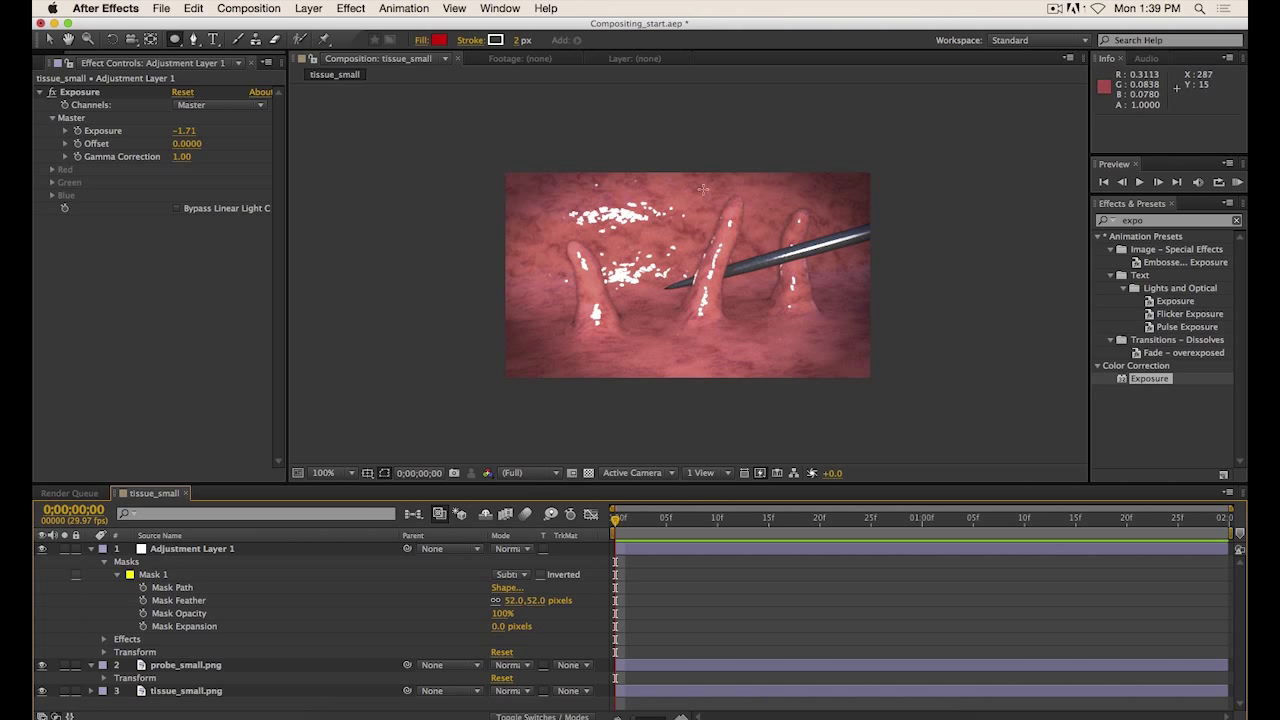
{"action": "left_click", "coordinate": [200, 549]}
{"action": "left_click", "coordinate": [90, 550]}
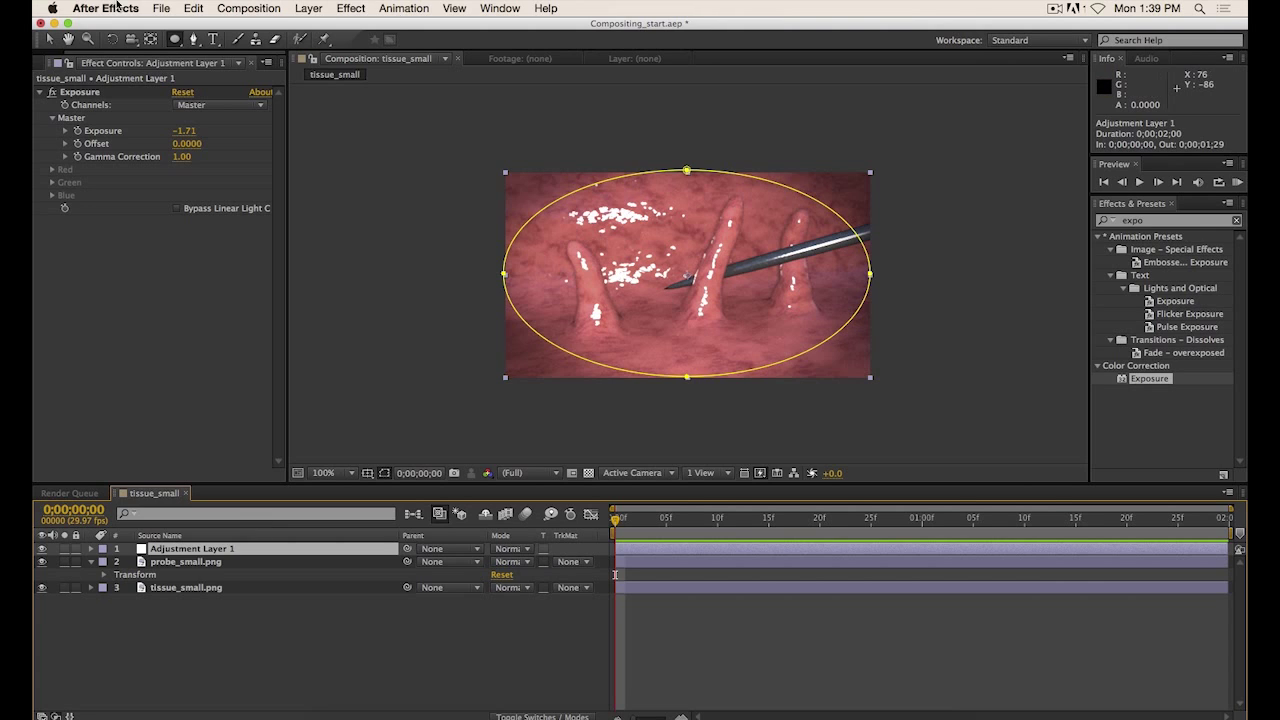
{"action": "left_click", "coordinate": [323, 623]}
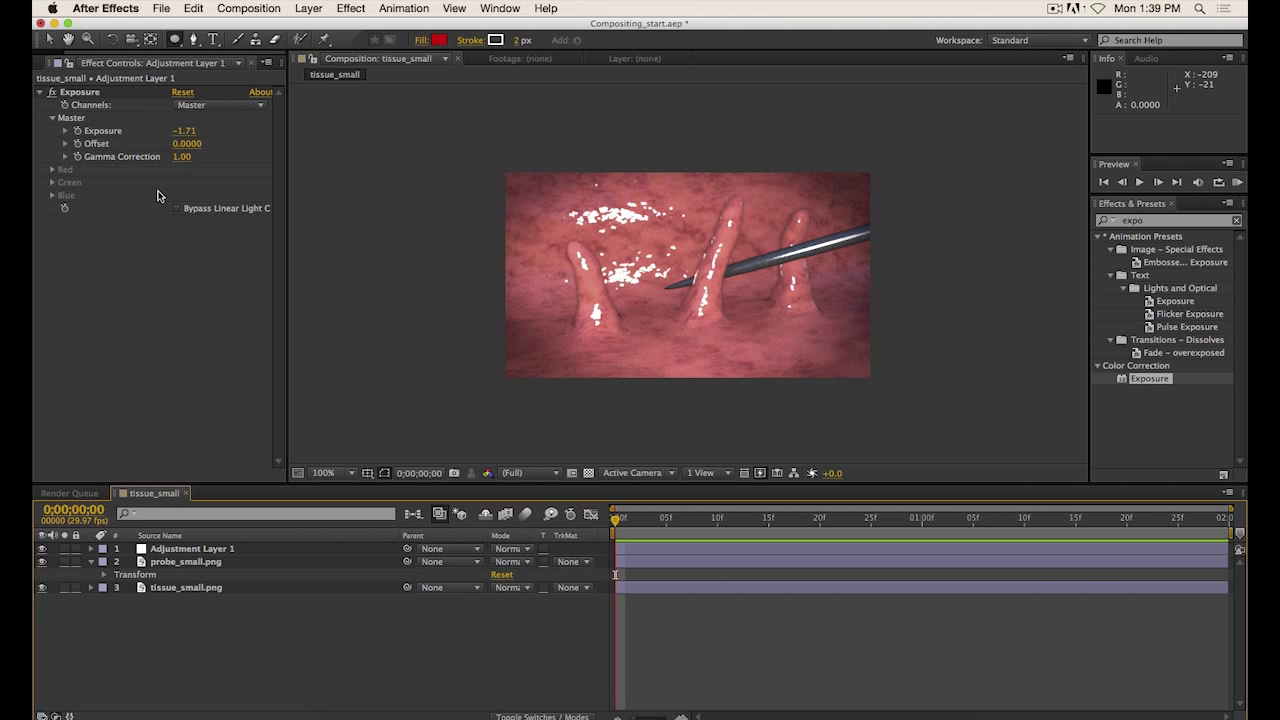
{"action": "left_click", "coordinate": [86, 92]}
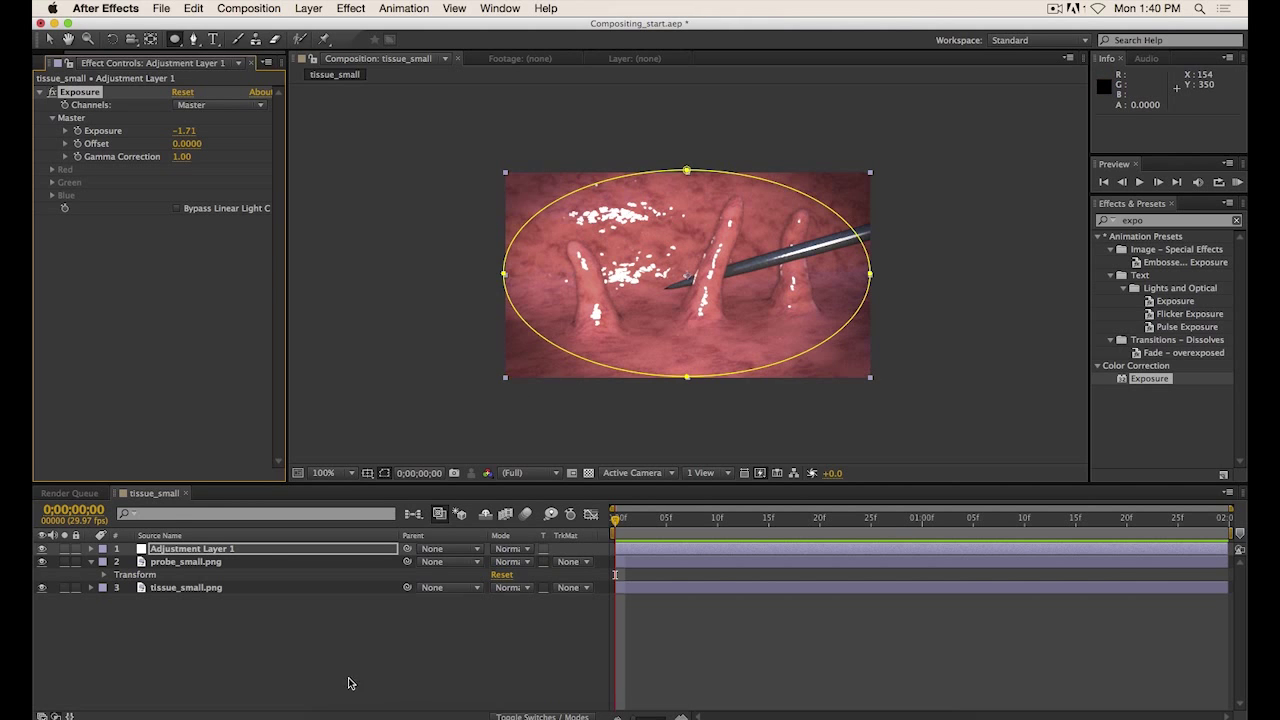
{"action": "left_click", "coordinate": [318, 664]}
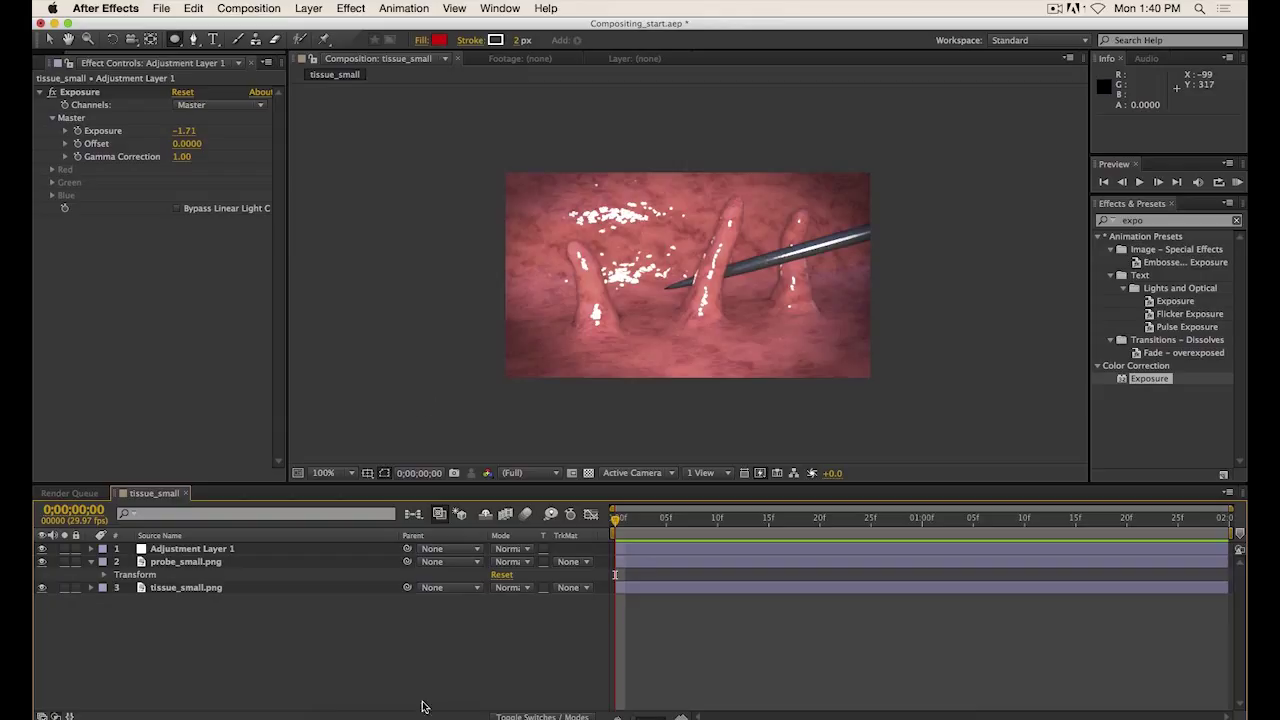
Create a white solid layer matching the composition size of 480 x 270 px.
{"action": "left_click", "coordinate": [309, 8]}
{"action": "mouse_move", "coordinate": [323, 26]}
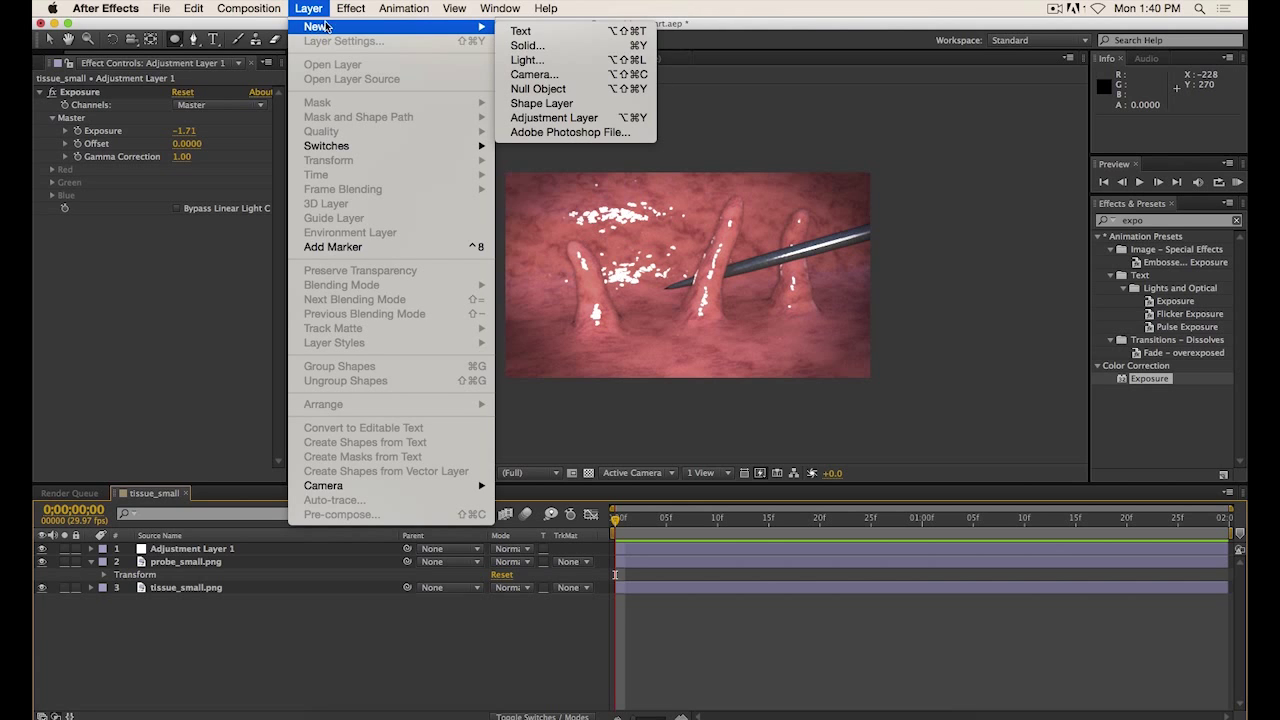
{"action": "left_click", "coordinate": [566, 48]}
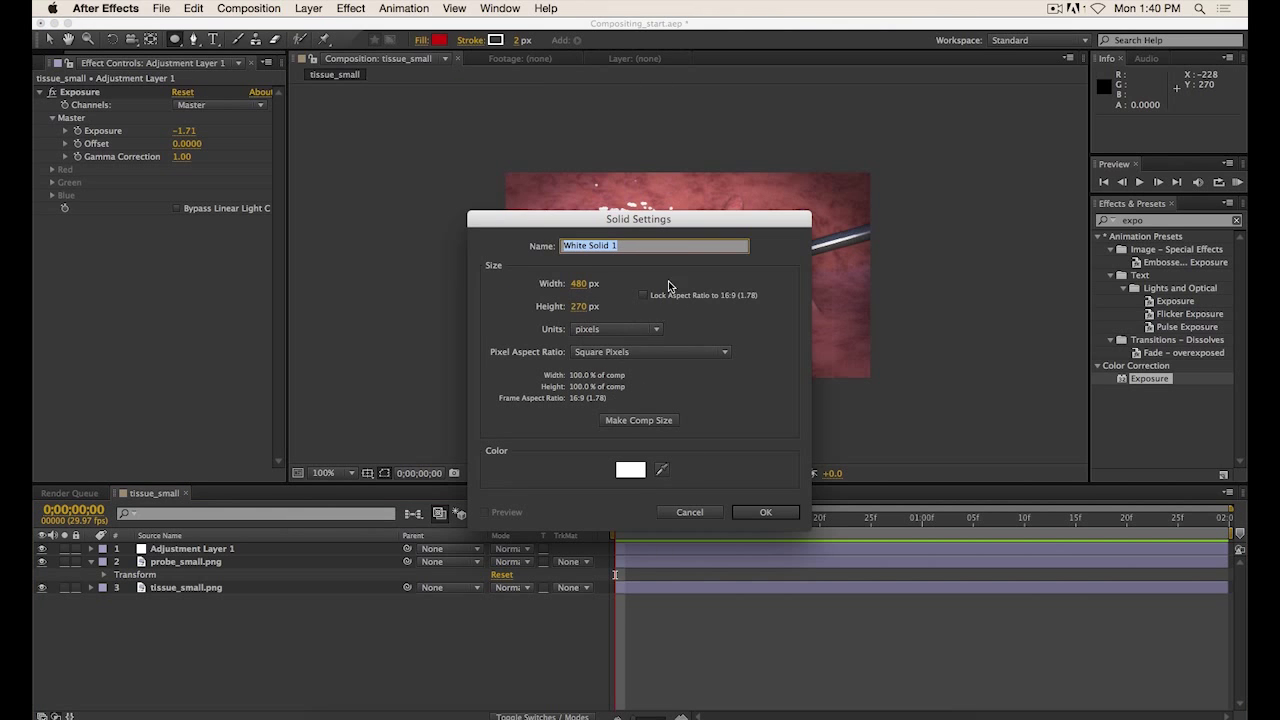
{"action": "left_click_drag", "start_coordinate": [645, 228], "coordinate": [660, 213]}
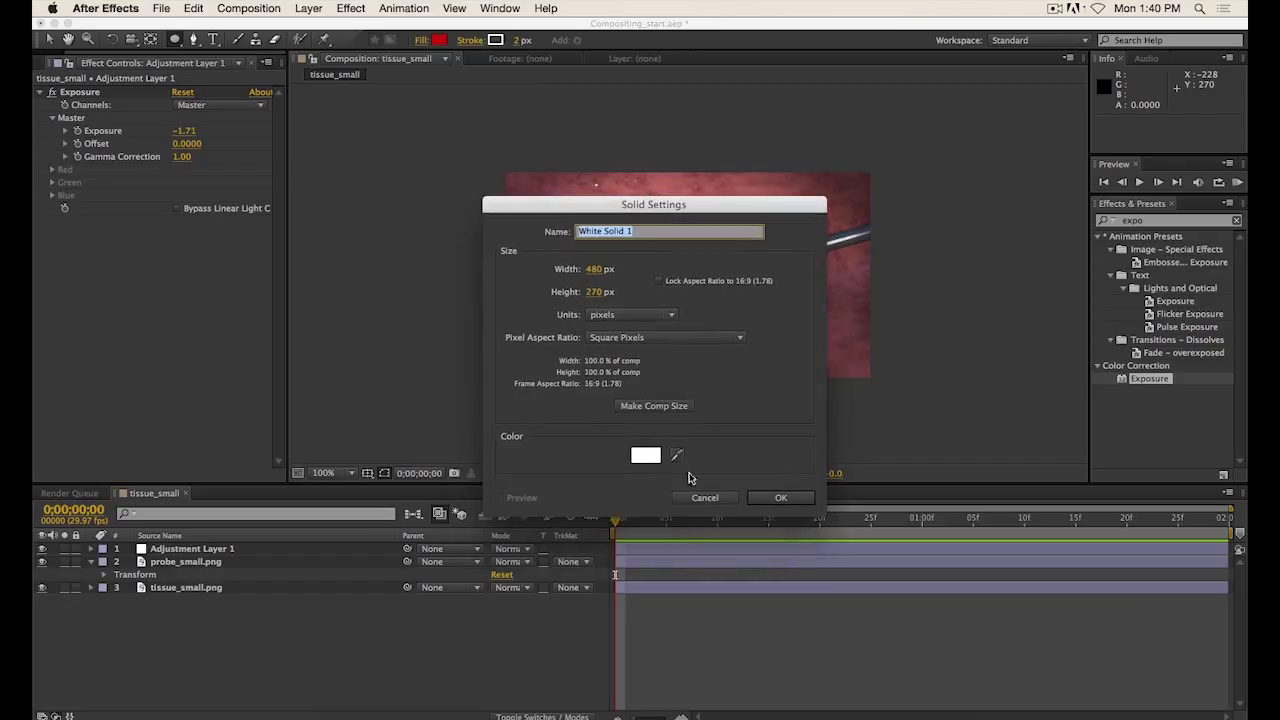
{"action": "left_click", "coordinate": [648, 408]}
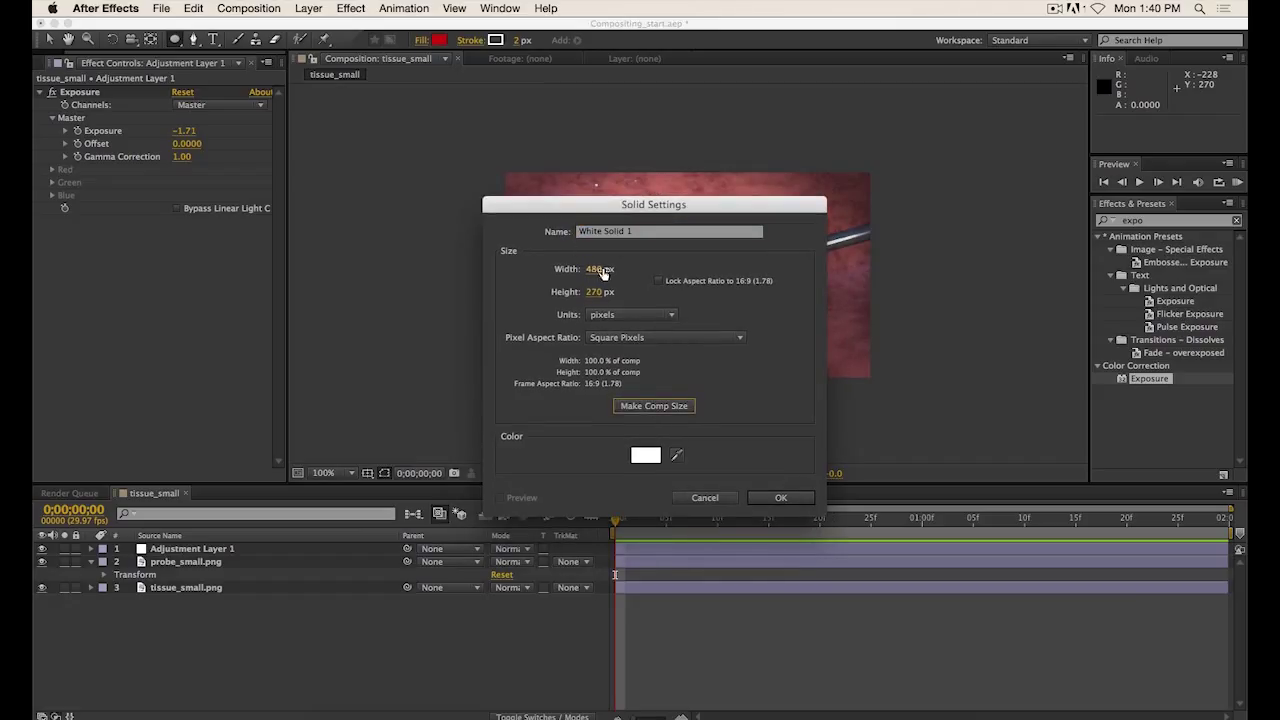
{"action": "left_click", "coordinate": [770, 498]}
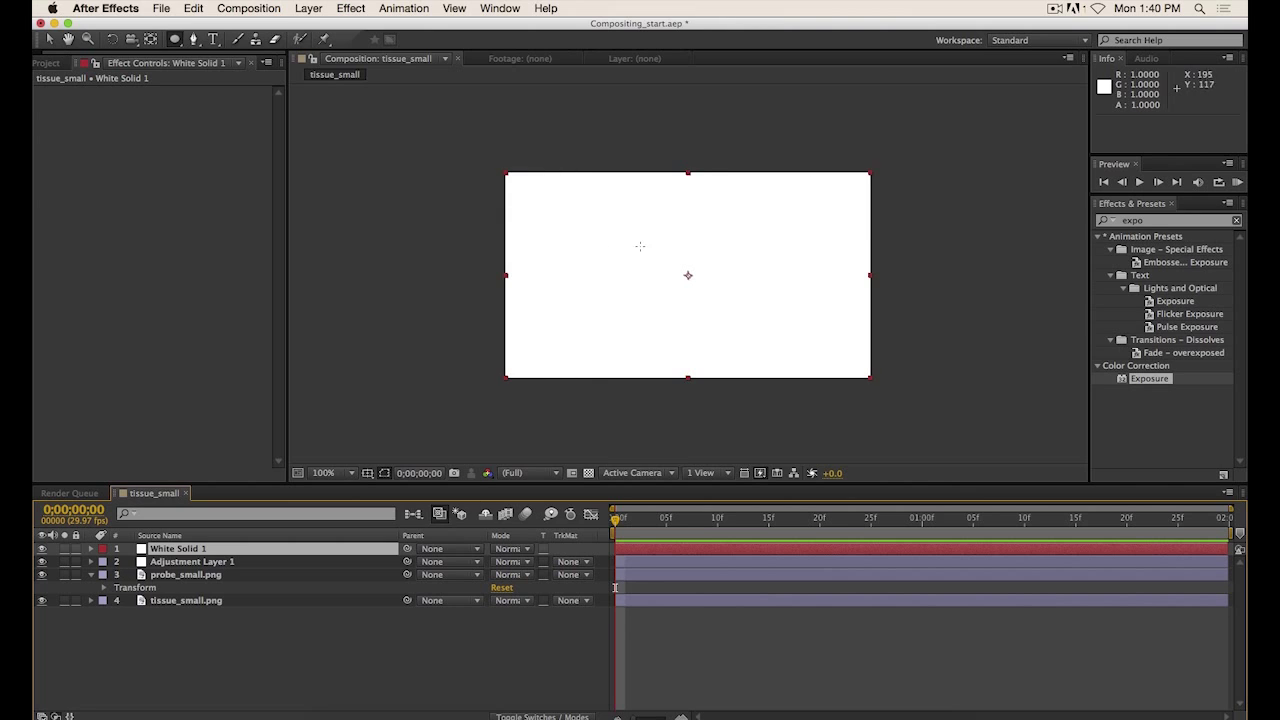
Find the Ramp effect, apply it to the white solid and deselect the layer.
{"action": "left_click", "coordinate": [1138, 220]}
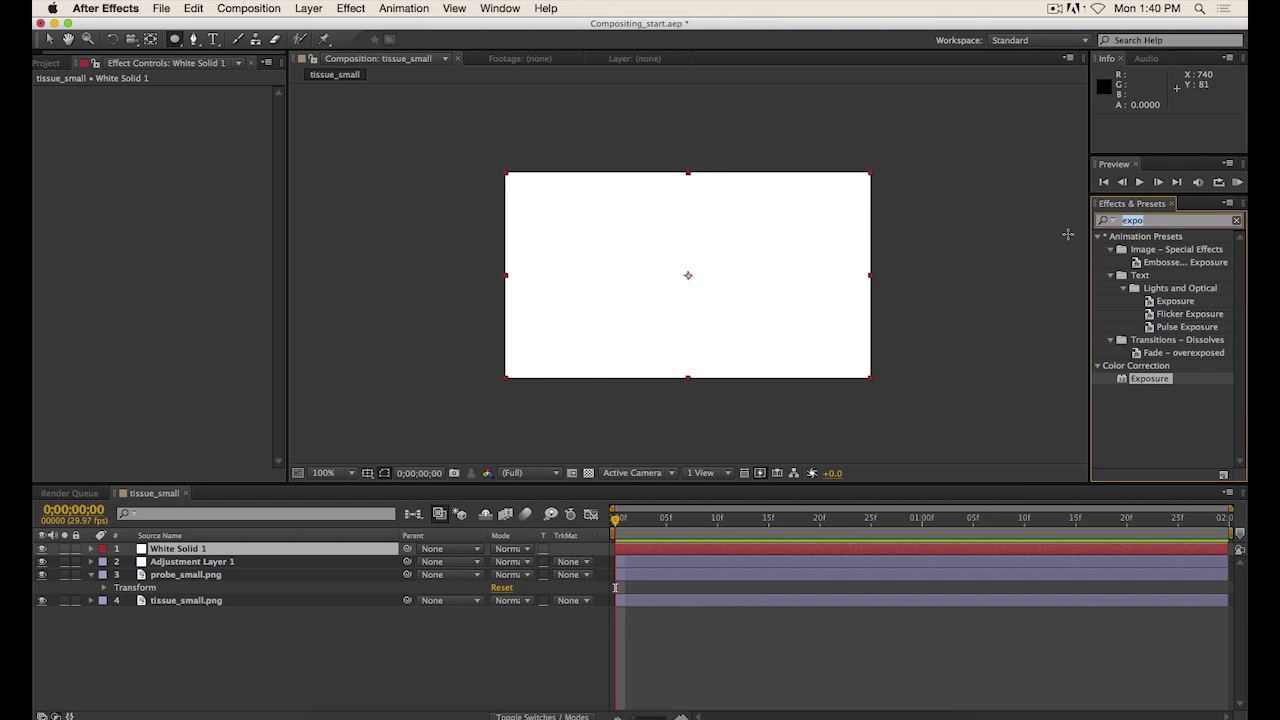
{"action": "type", "text": "ramp"}
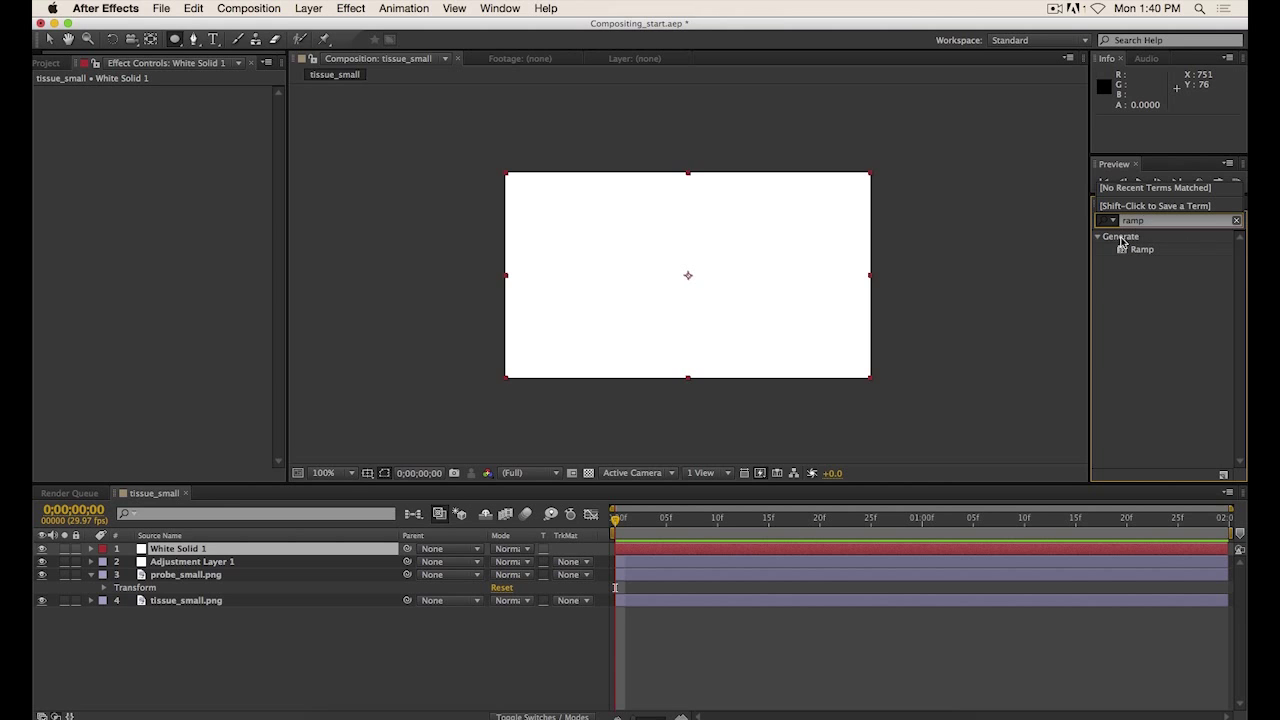
{"action": "left_click_drag", "start_coordinate": [1145, 256], "coordinate": [706, 298]}
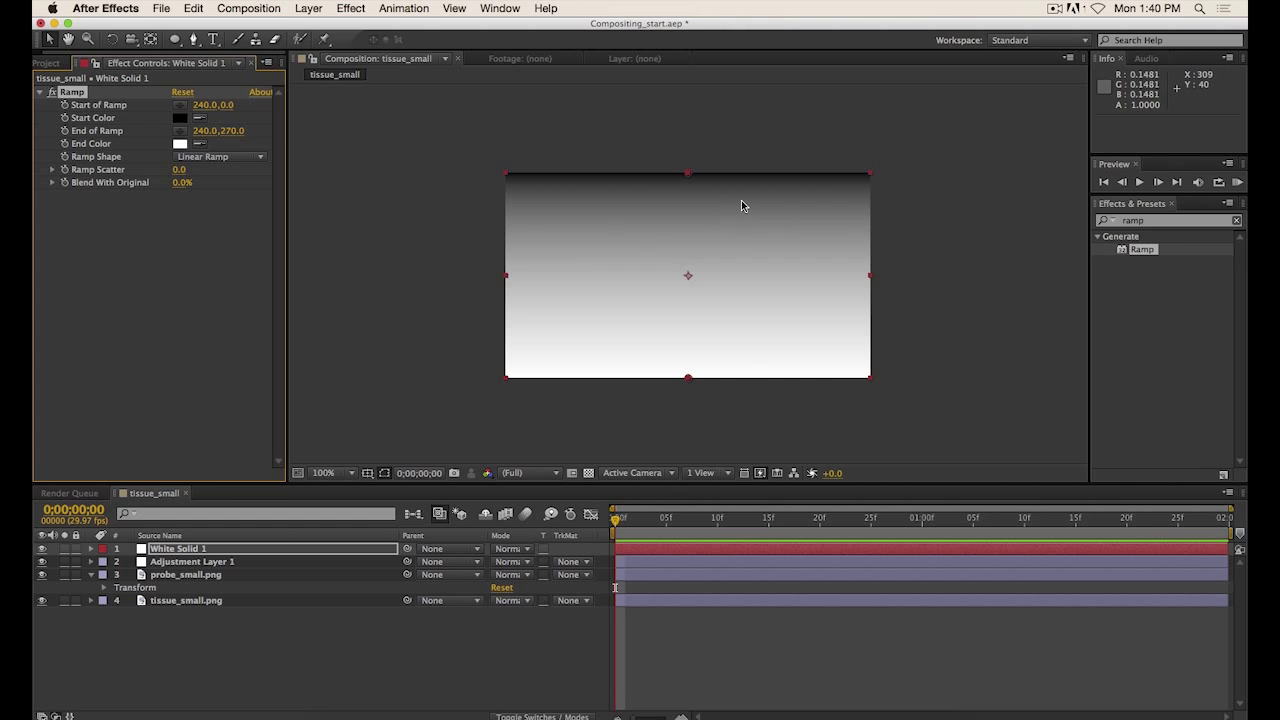
{"action": "left_click", "coordinate": [262, 628]}
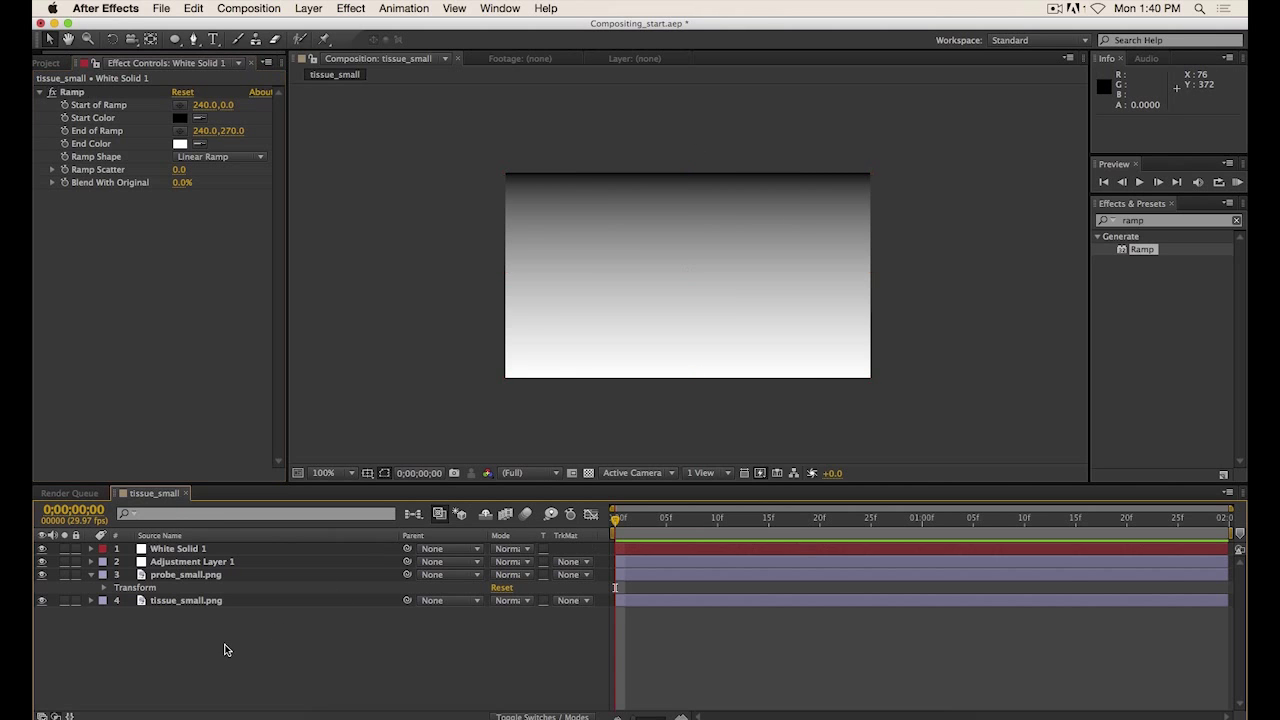
Delete the elliptical mask from the adjustment layer, then select the white solid.
{"action": "left_click", "coordinate": [200, 563]}
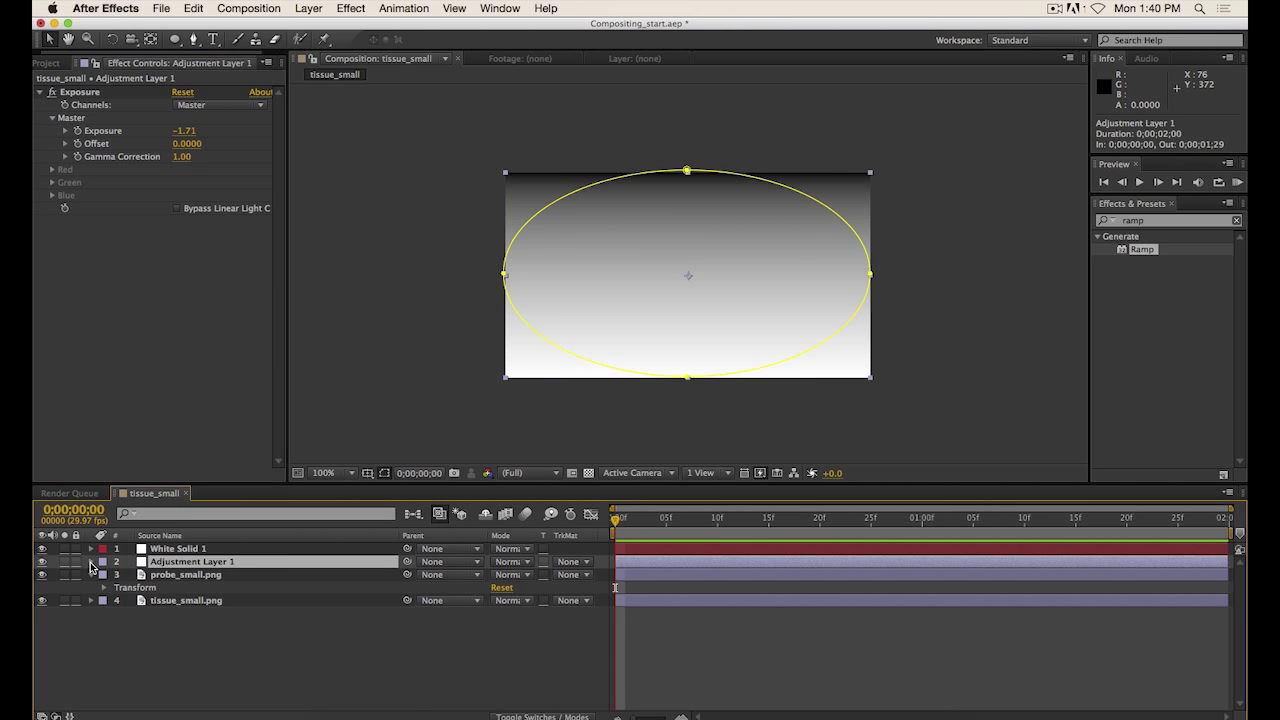
{"action": "left_click", "coordinate": [92, 562]}
{"action": "left_click", "coordinate": [155, 589]}
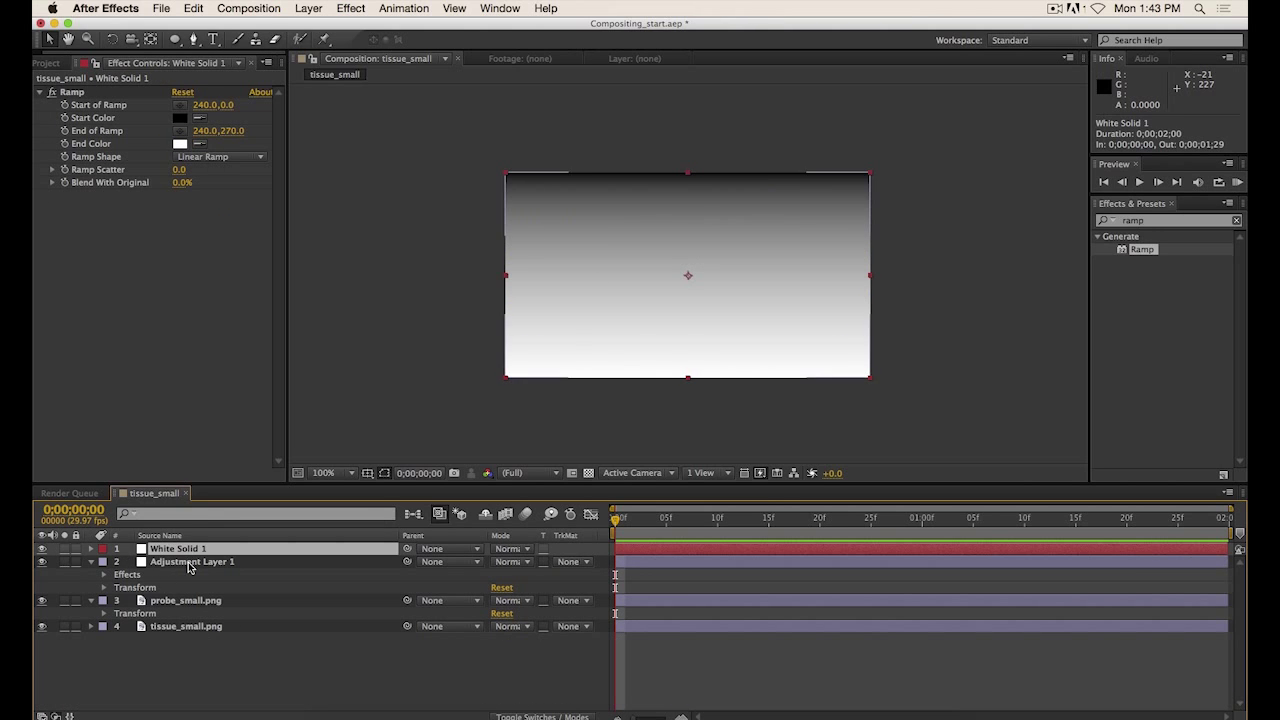
{"action": "left_click", "coordinate": [188, 564]}
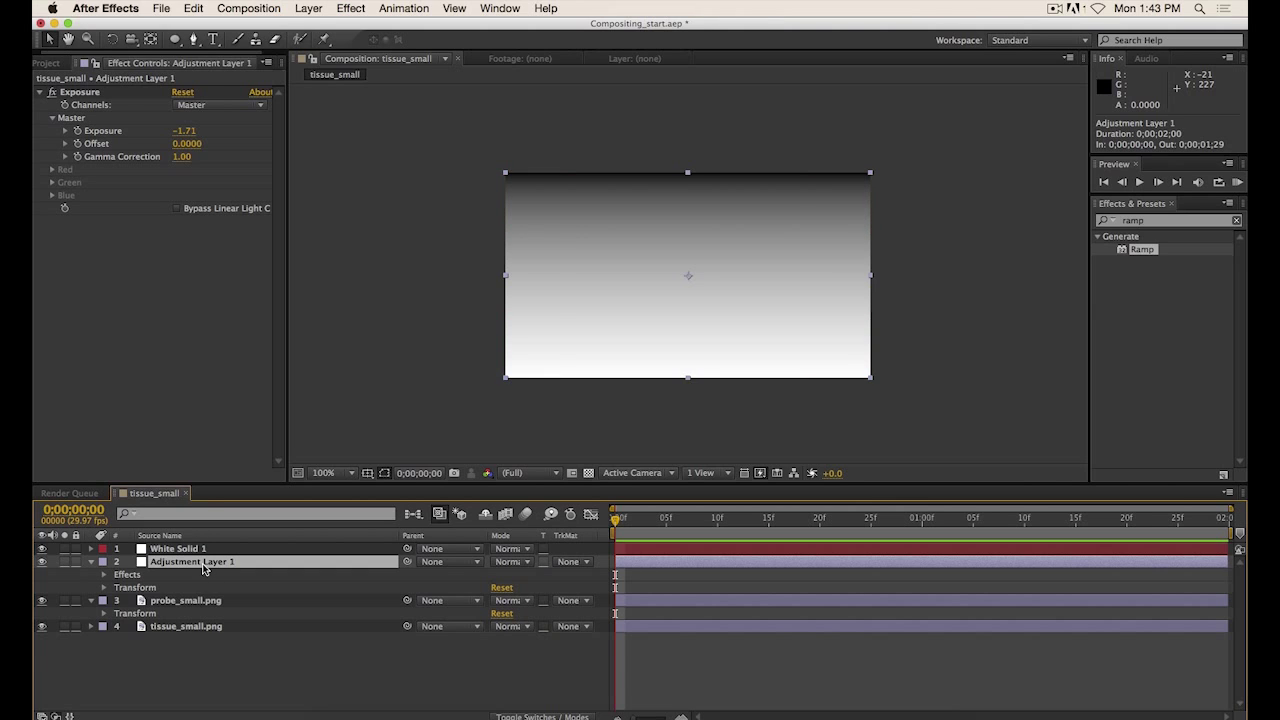
{"action": "left_click", "coordinate": [172, 549]}
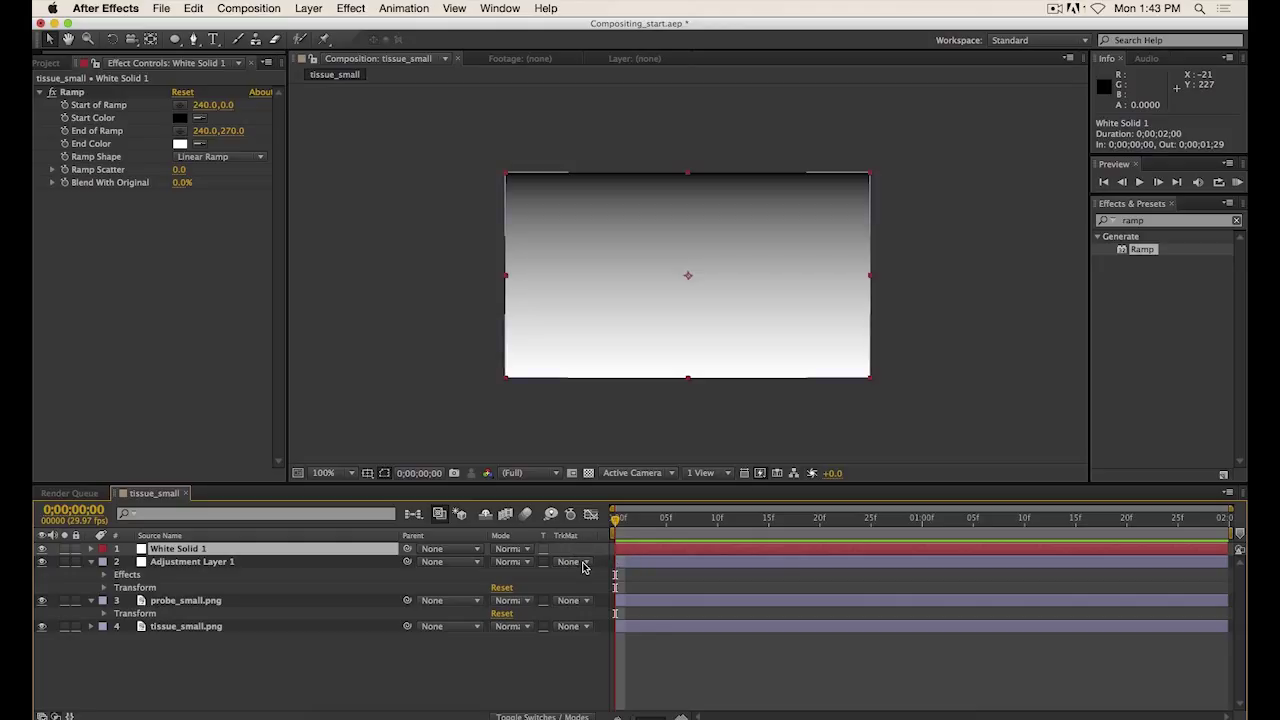
Set the adjustment layer's track matte to Luma Matte, using the white solid with the gradient above it.
{"action": "left_click", "coordinate": [550, 717]}
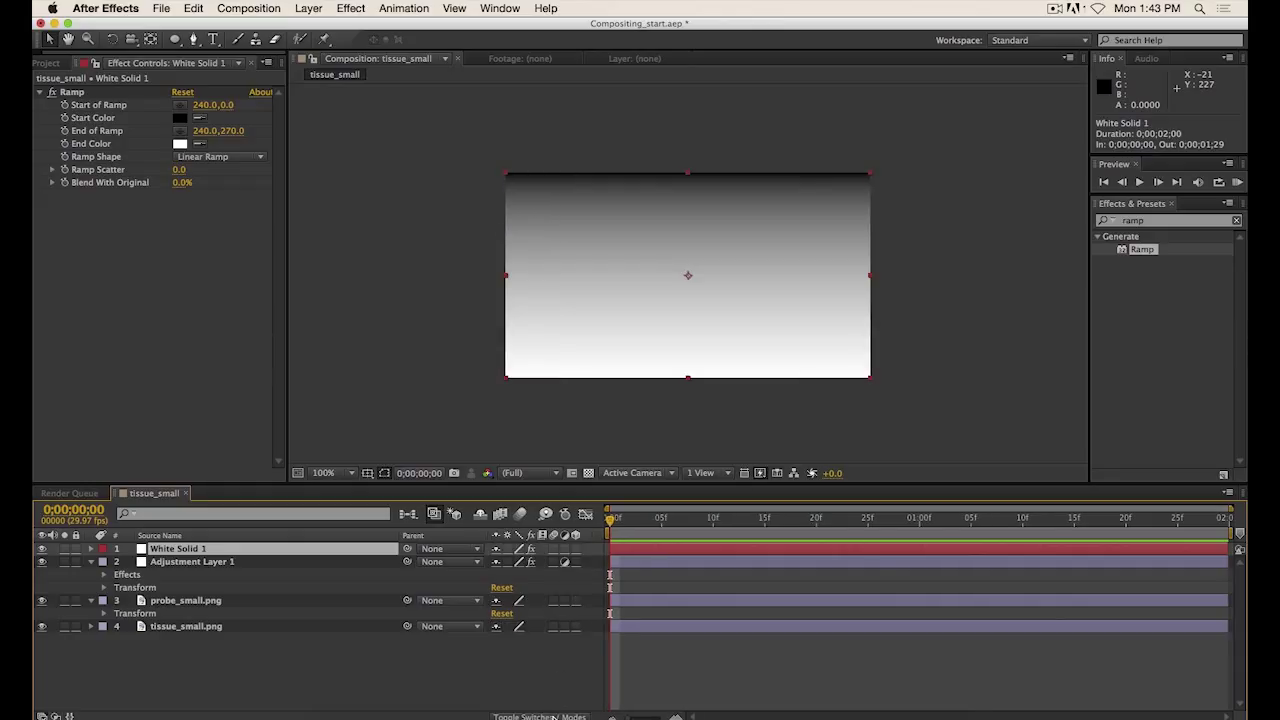
{"action": "left_click", "coordinate": [553, 717]}
{"action": "left_click", "coordinate": [553, 717]}
{"action": "left_click", "coordinate": [550, 717]}
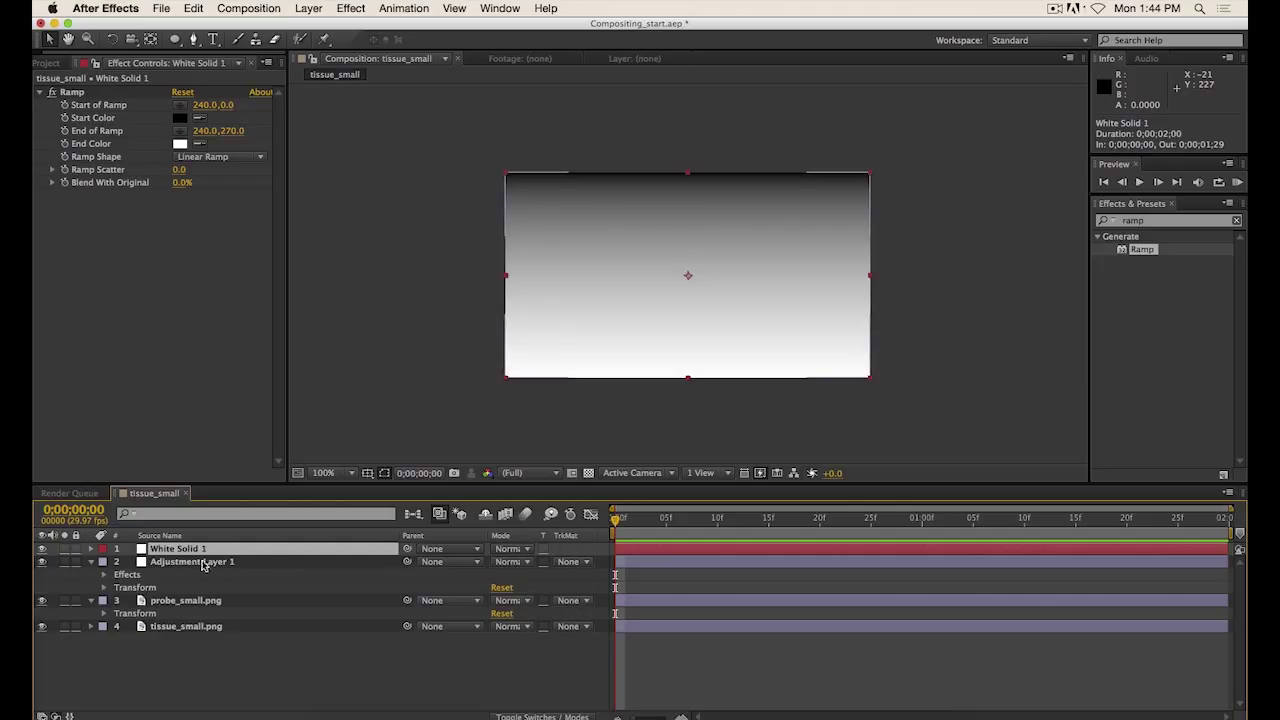
{"action": "left_click", "coordinate": [572, 562]}
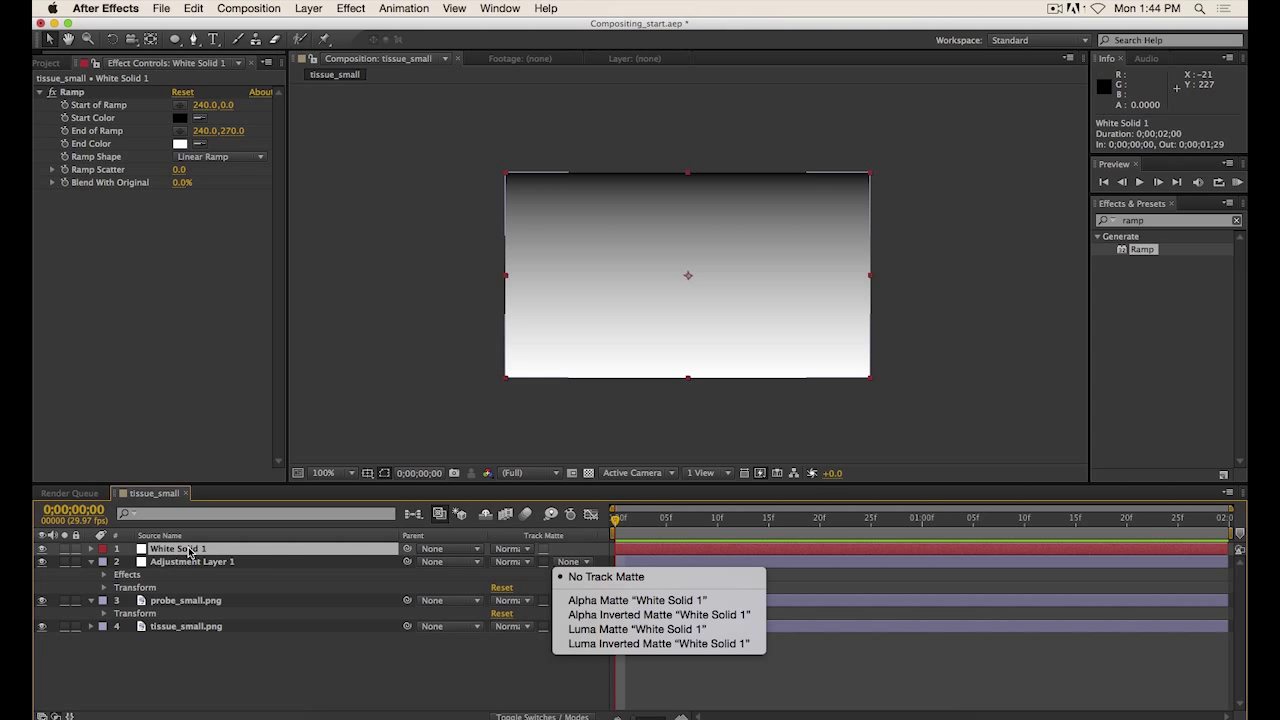
{"action": "left_click", "coordinate": [309, 666]}
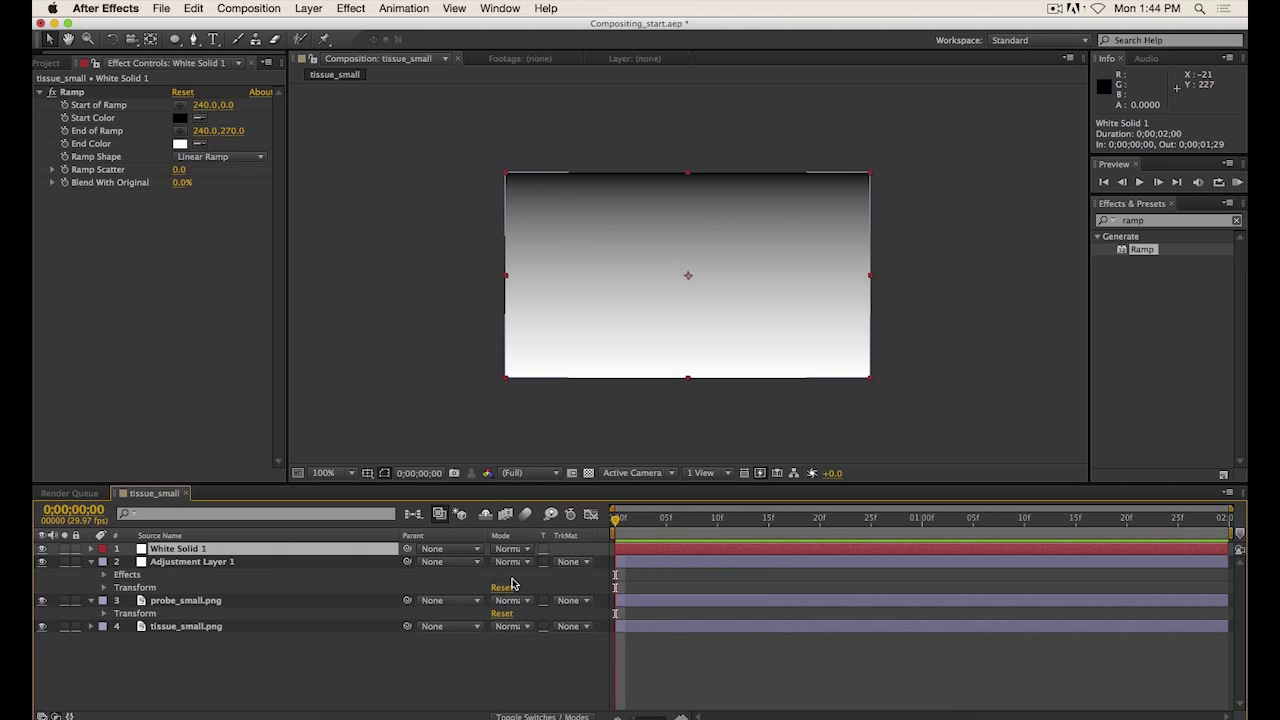
{"action": "key", "text": "super+Down"}
{"action": "left_click", "coordinate": [587, 562]}
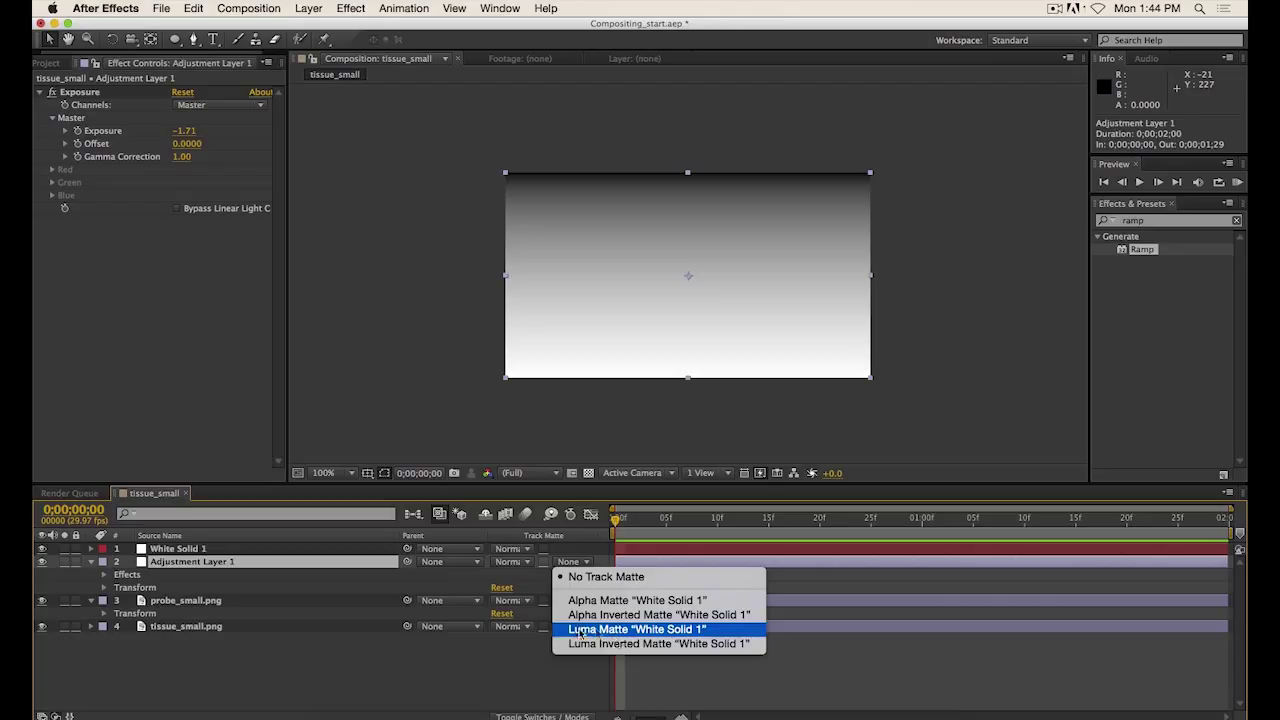
{"action": "left_click", "coordinate": [602, 629]}
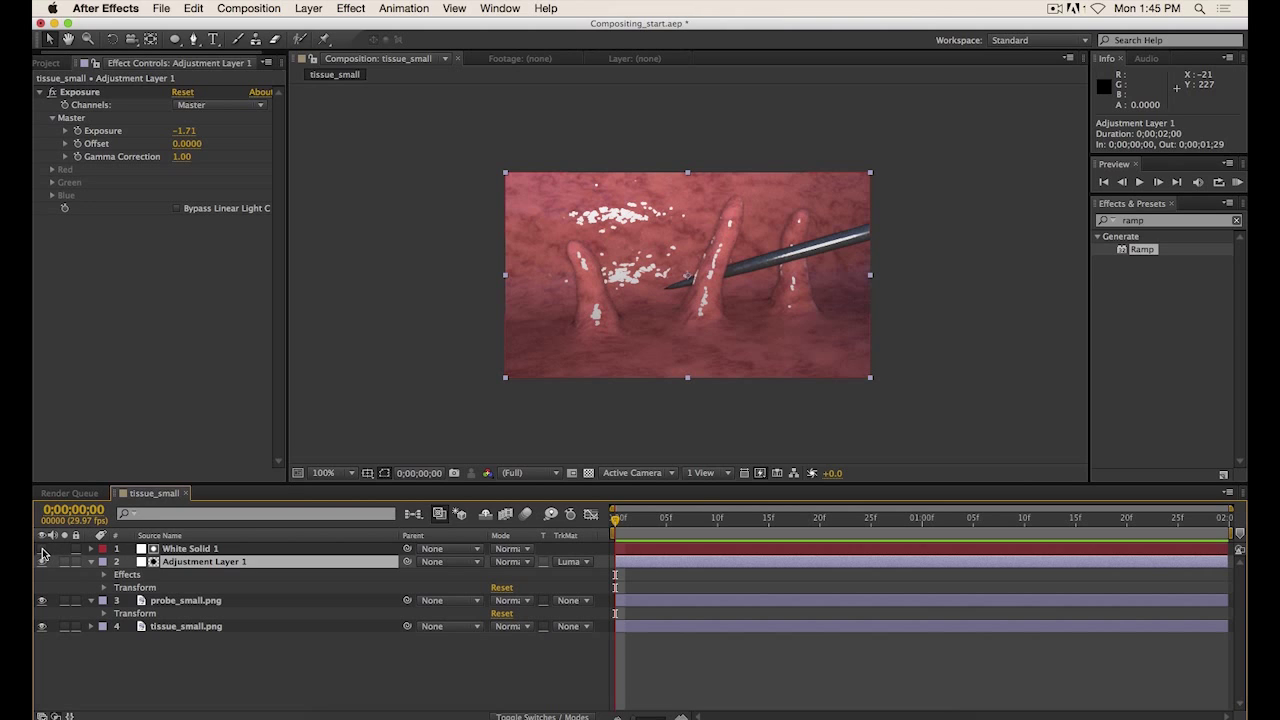
Show and hide the gradient solid, and look through the adjustment layer's track matte options.
{"action": "left_click", "coordinate": [174, 552]}
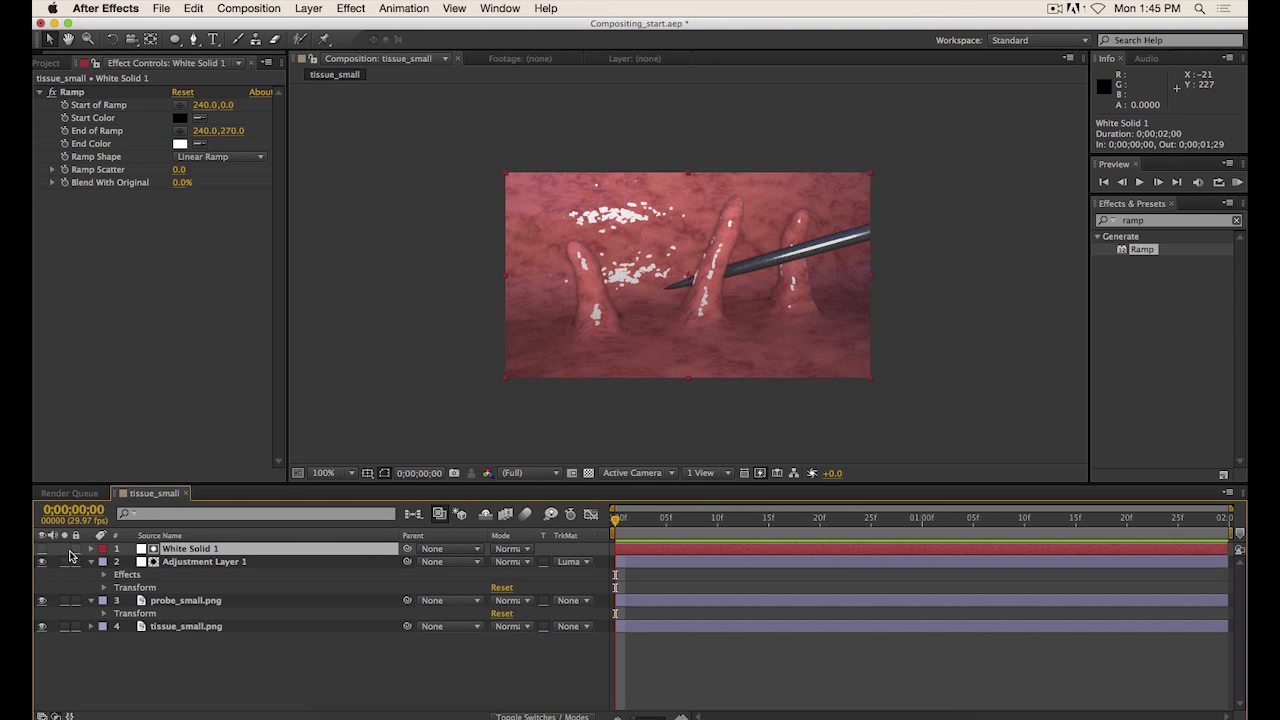
{"action": "left_click", "coordinate": [41, 549]}
{"action": "left_click", "coordinate": [41, 549]}
{"action": "left_click", "coordinate": [563, 562]}
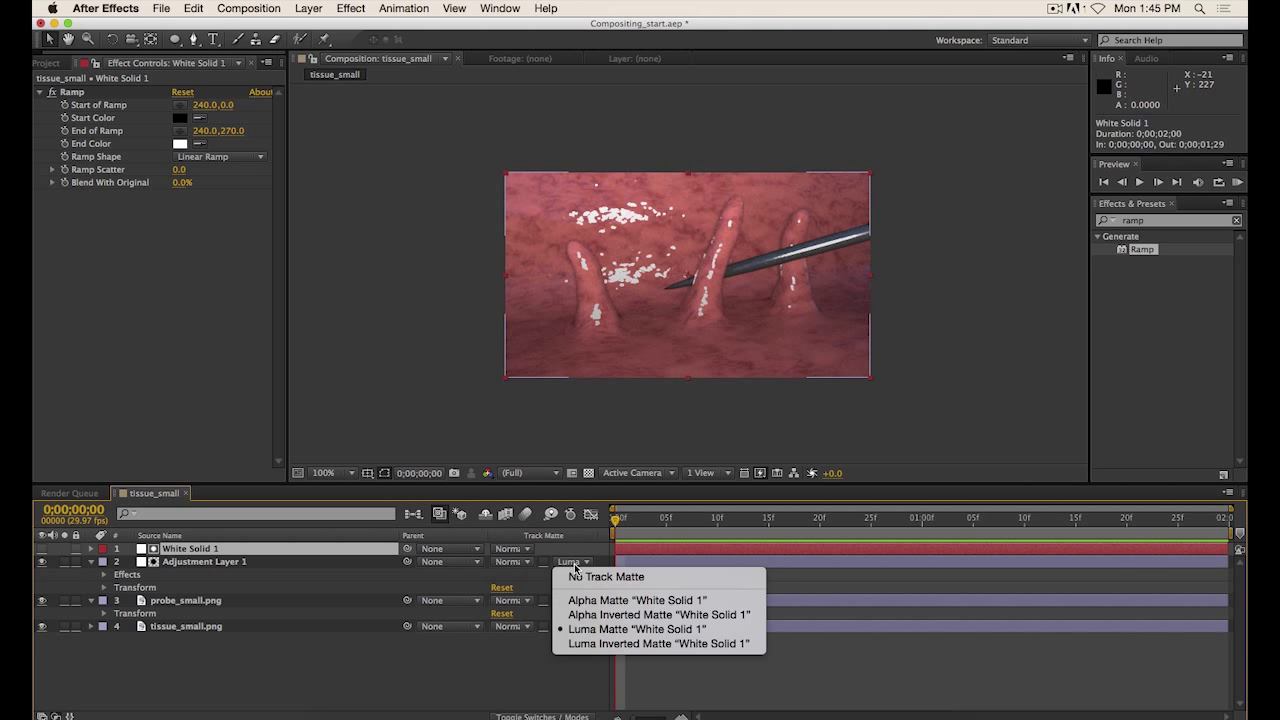
{"action": "left_click", "coordinate": [590, 614]}
Set the adjustment layer's exposure to -5.08, and briefly show the gradient solid to compare it with the darkened image.
{"action": "left_click", "coordinate": [256, 563]}
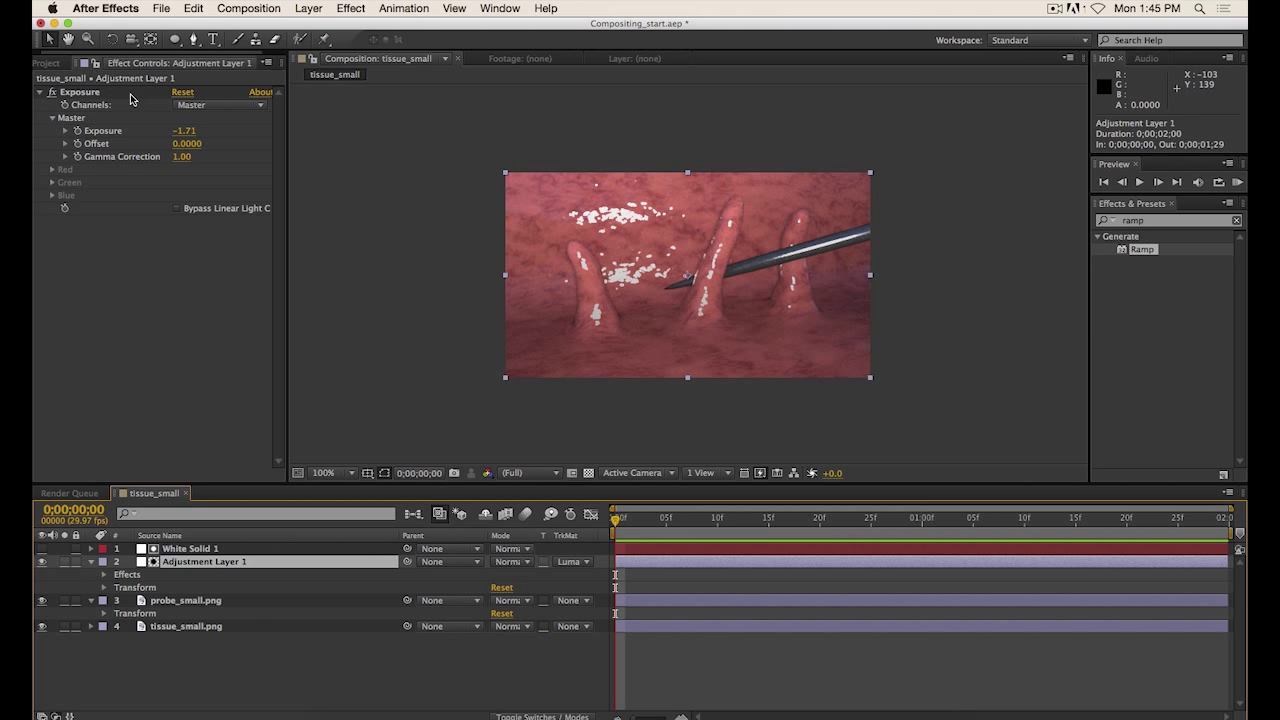
{"action": "left_click_drag", "start_coordinate": [184, 131], "coordinate": [76, 131]}
{"action": "left_click_drag", "start_coordinate": [190, 131], "coordinate": [130, 131]}
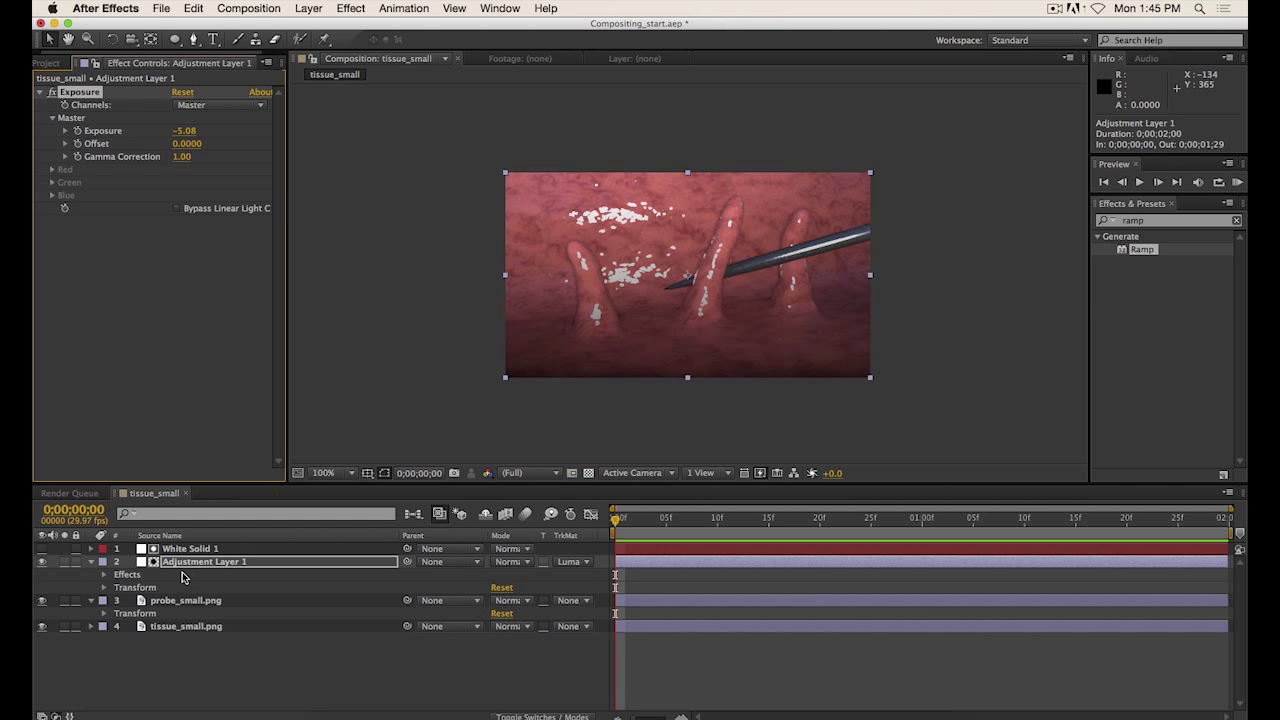
{"action": "left_click", "coordinate": [41, 549]}
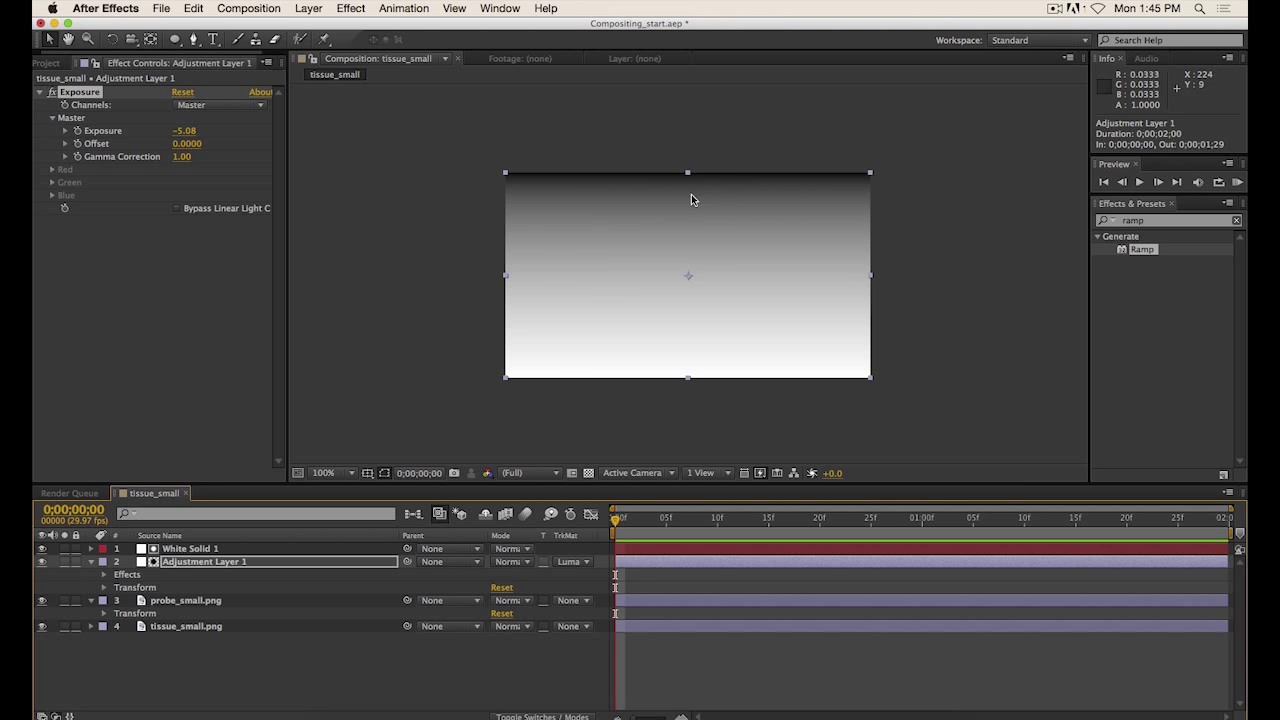
{"action": "left_click", "coordinate": [41, 549]}
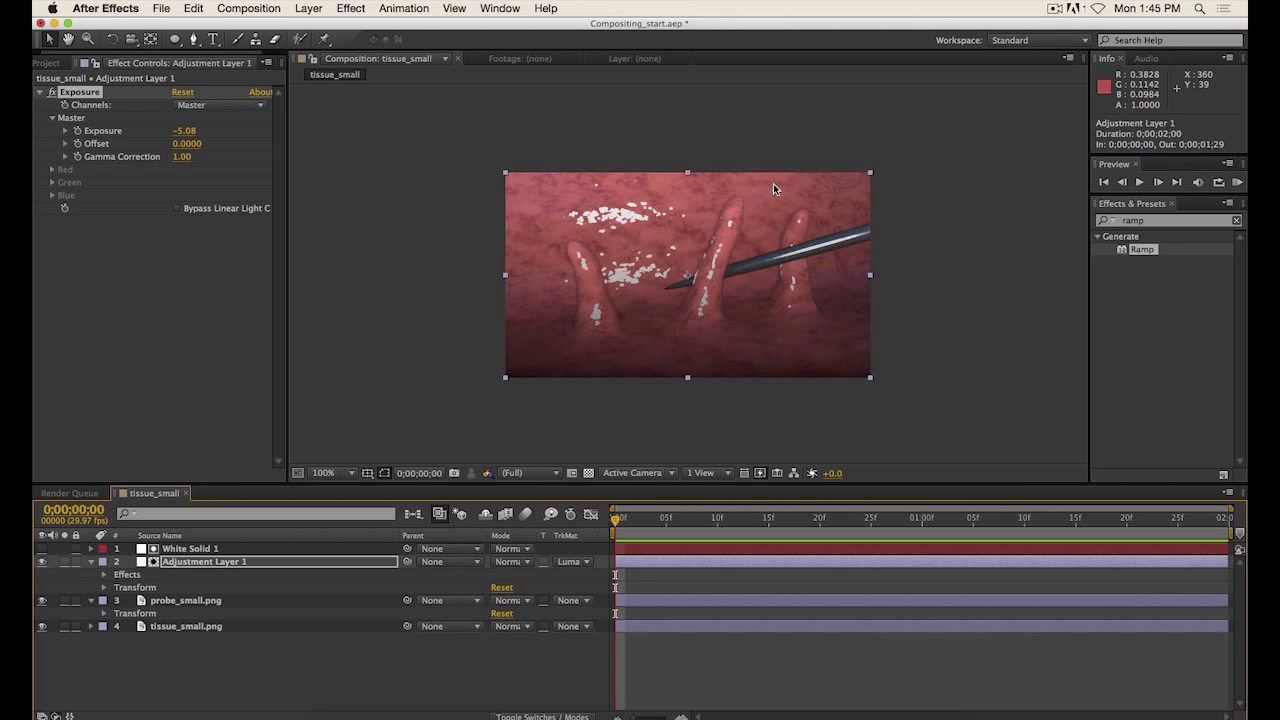
Change the adjustment layer's track matte to Luma Inverted Matte based on the white solid.
{"action": "left_click", "coordinate": [212, 549]}
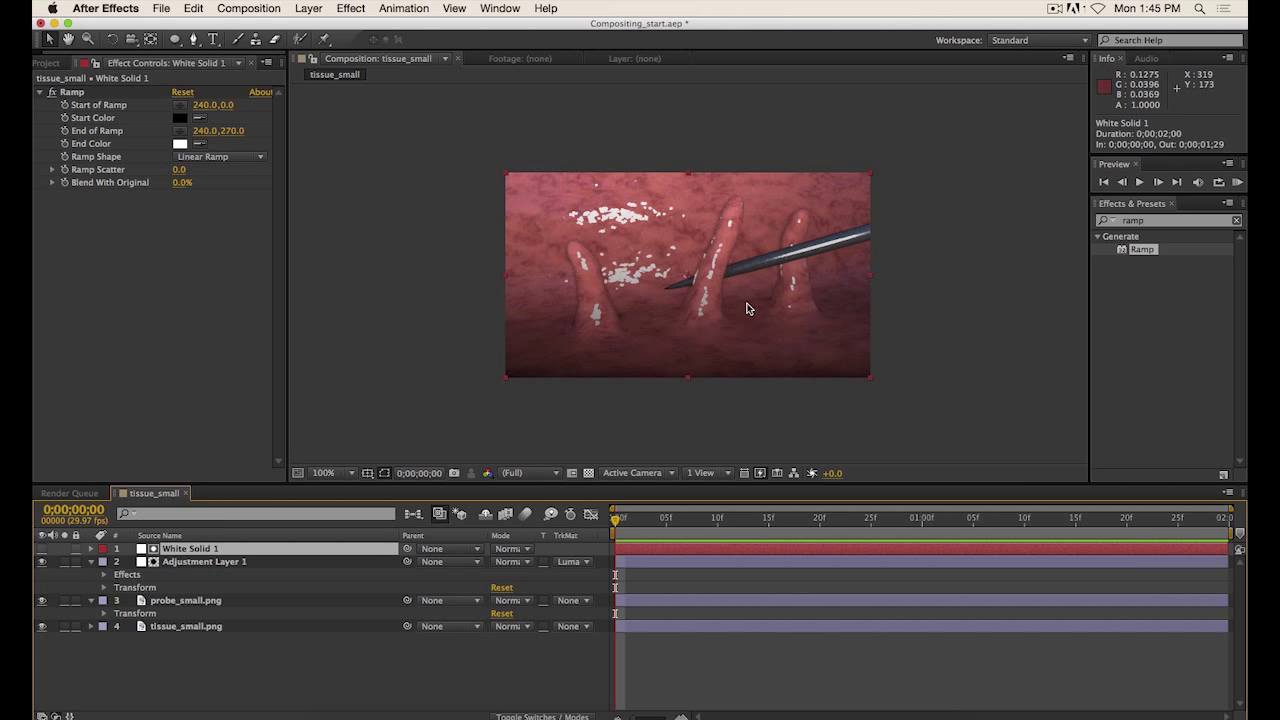
{"action": "left_click", "coordinate": [186, 562]}
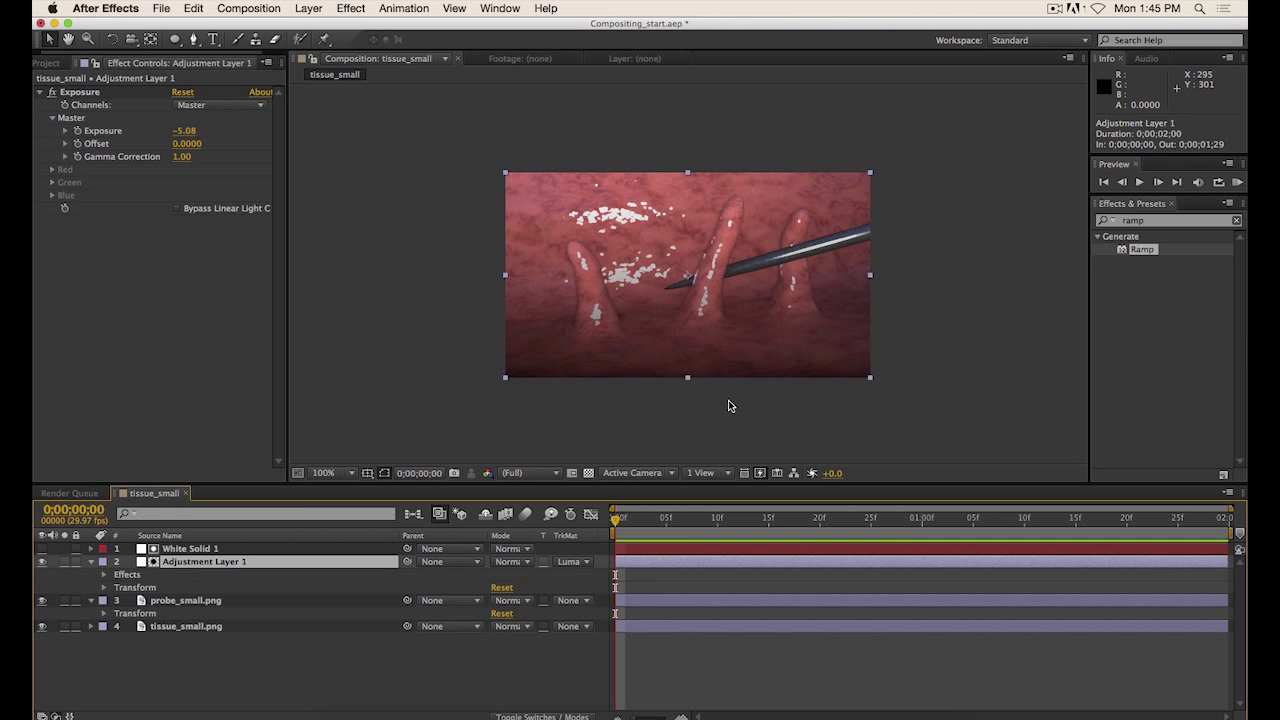
{"action": "left_click", "coordinate": [584, 562]}
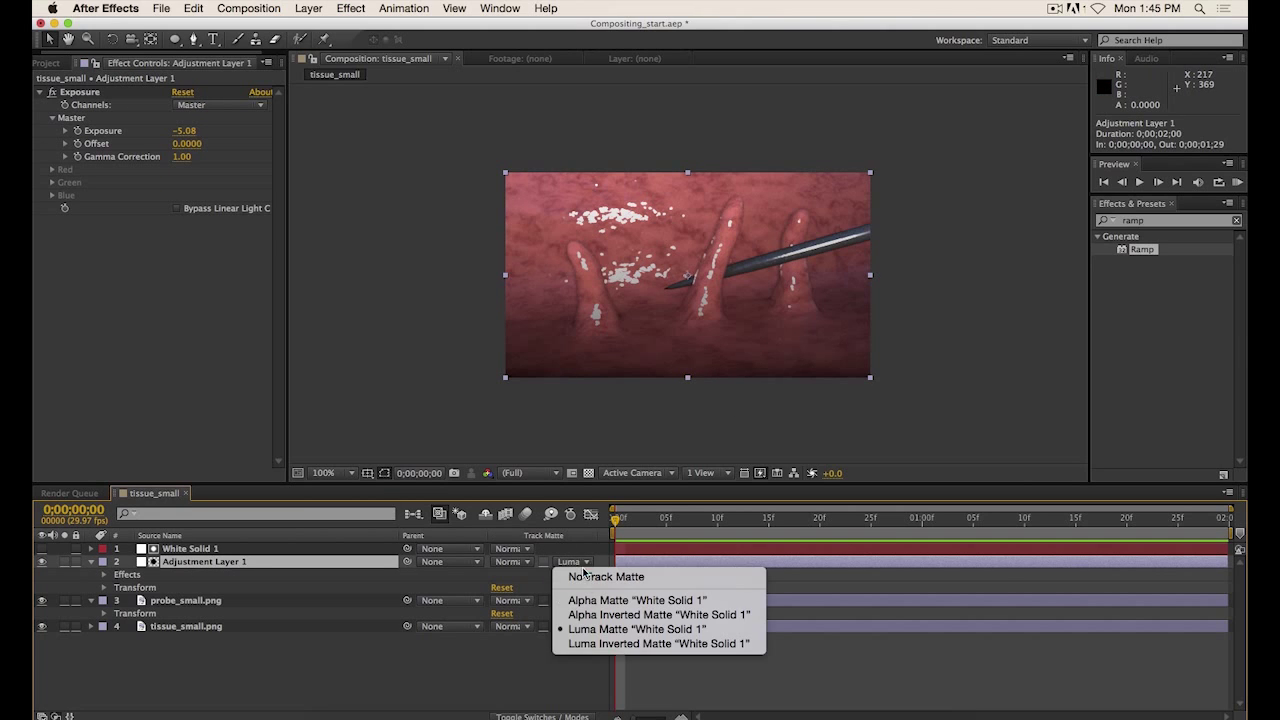
{"action": "left_click", "coordinate": [629, 644]}
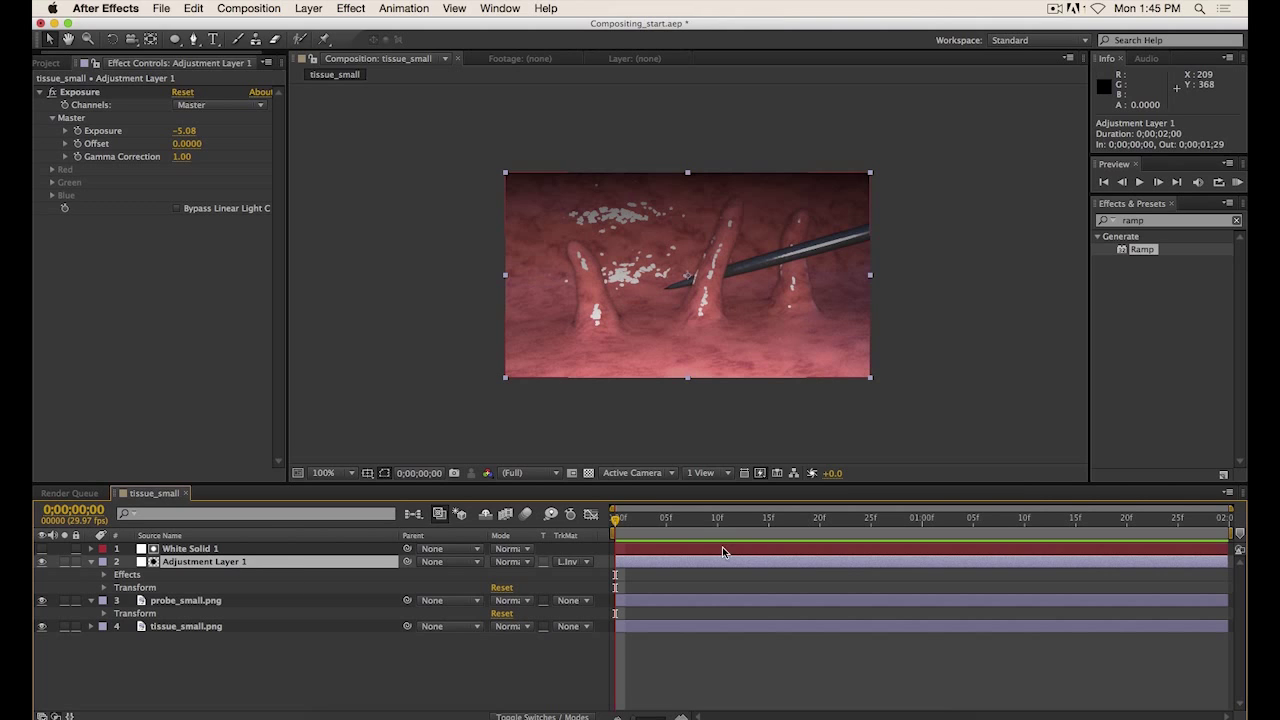
Review the adjustment layer's track matte options without changing them, and delete the white solid layer.
{"action": "left_click", "coordinate": [586, 562]}
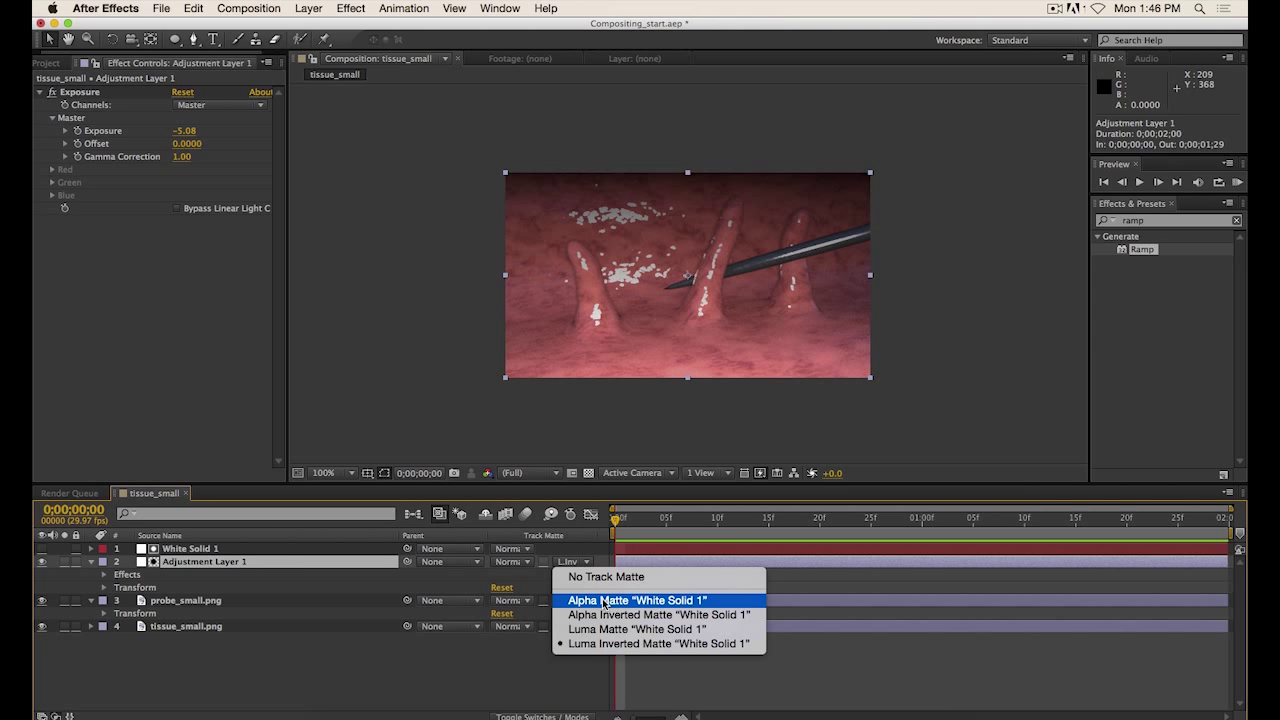
{"action": "left_click", "coordinate": [432, 640]}
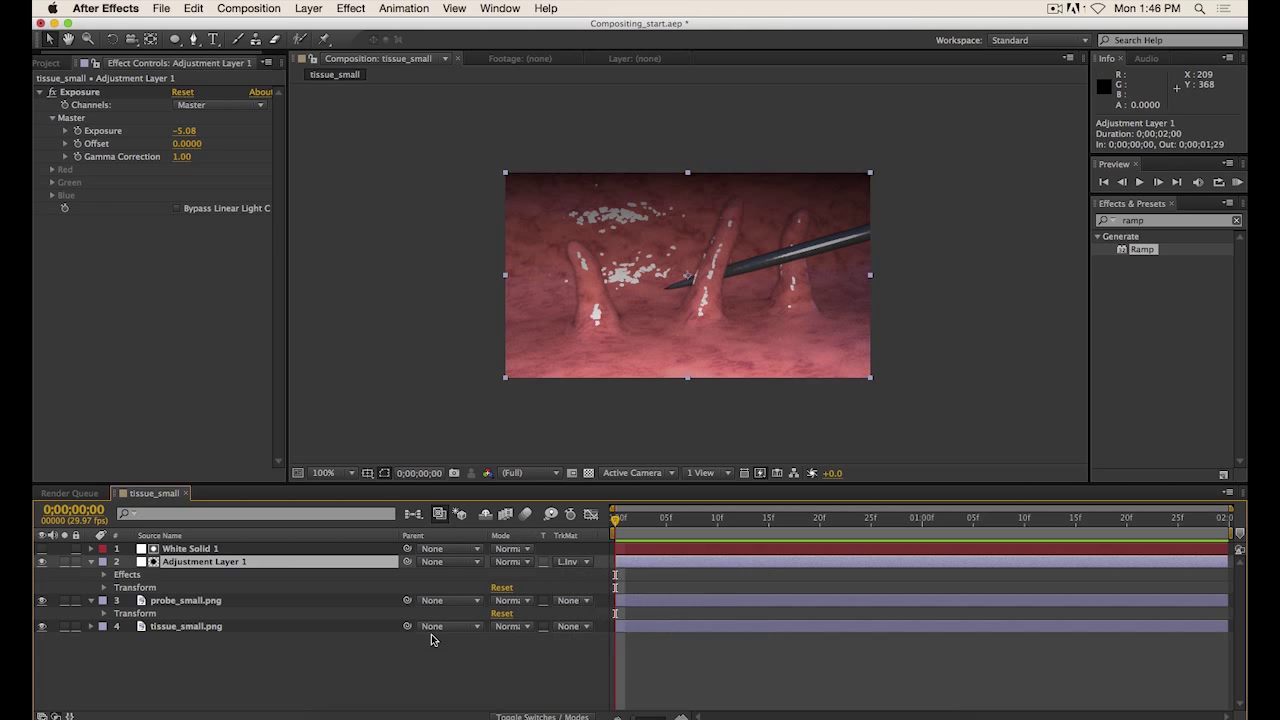
{"action": "left_click", "coordinate": [193, 548]}
{"action": "key", "text": "Delete"}
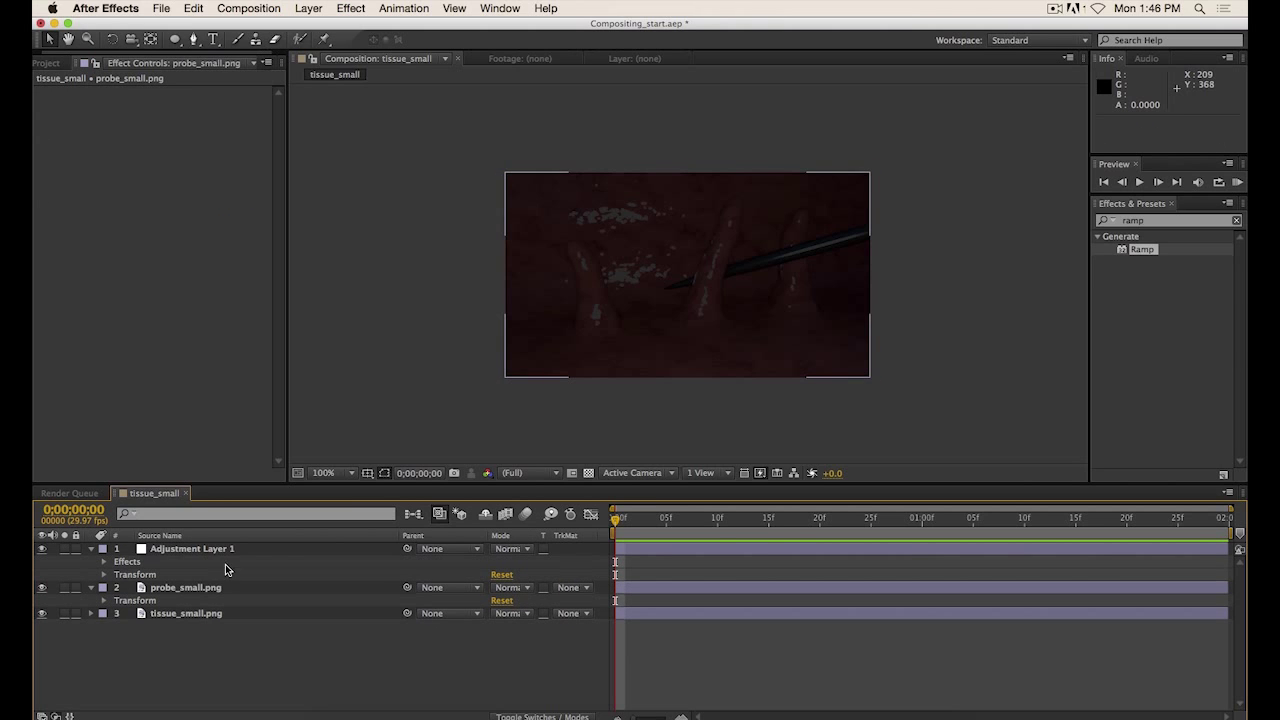
Move the adjustment layer directly below probe_small.png and set its track matte to No Track Matte.
{"action": "left_click", "coordinate": [200, 549]}
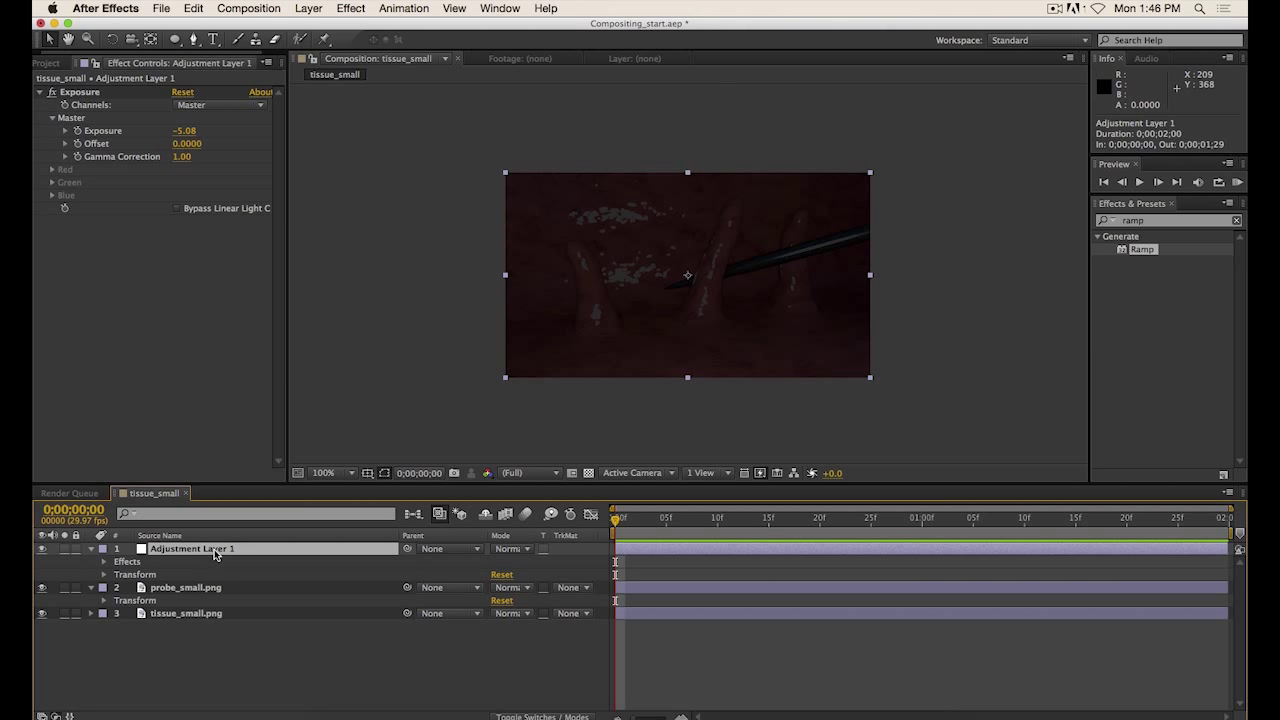
{"action": "left_click_drag", "start_coordinate": [214, 555], "coordinate": [214, 608]}
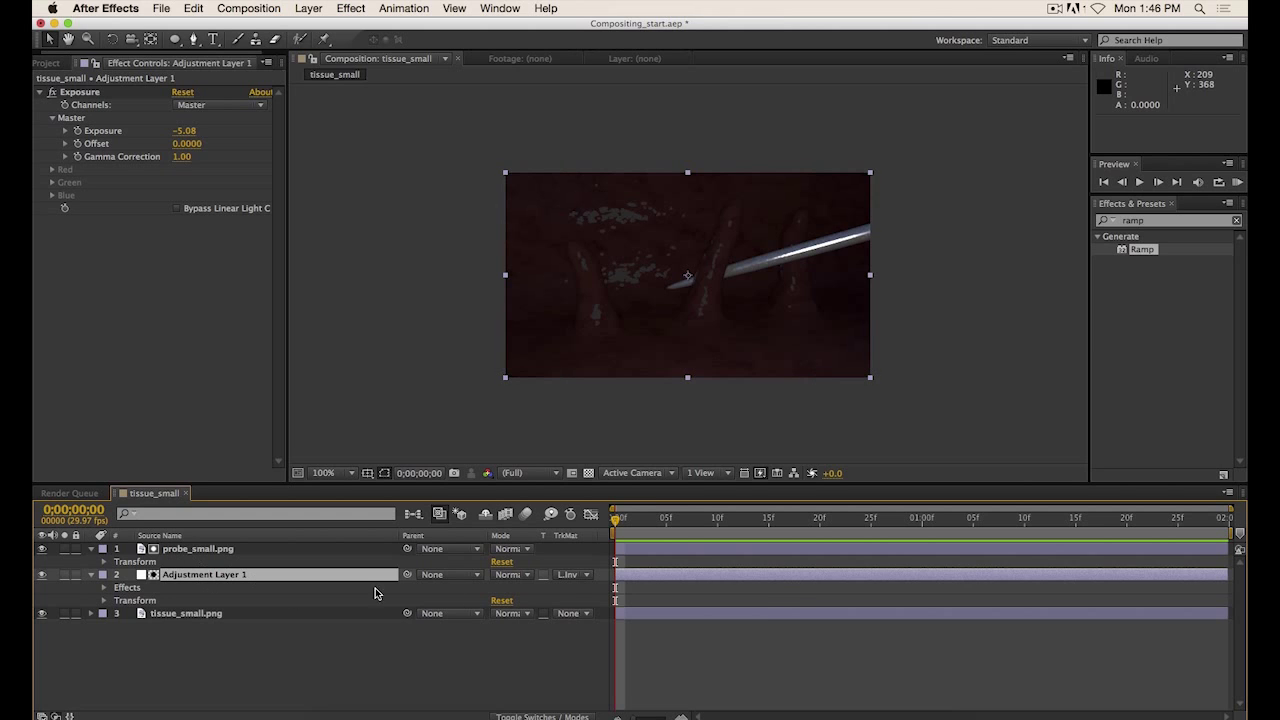
{"action": "left_click", "coordinate": [580, 578]}
{"action": "left_click", "coordinate": [600, 590]}
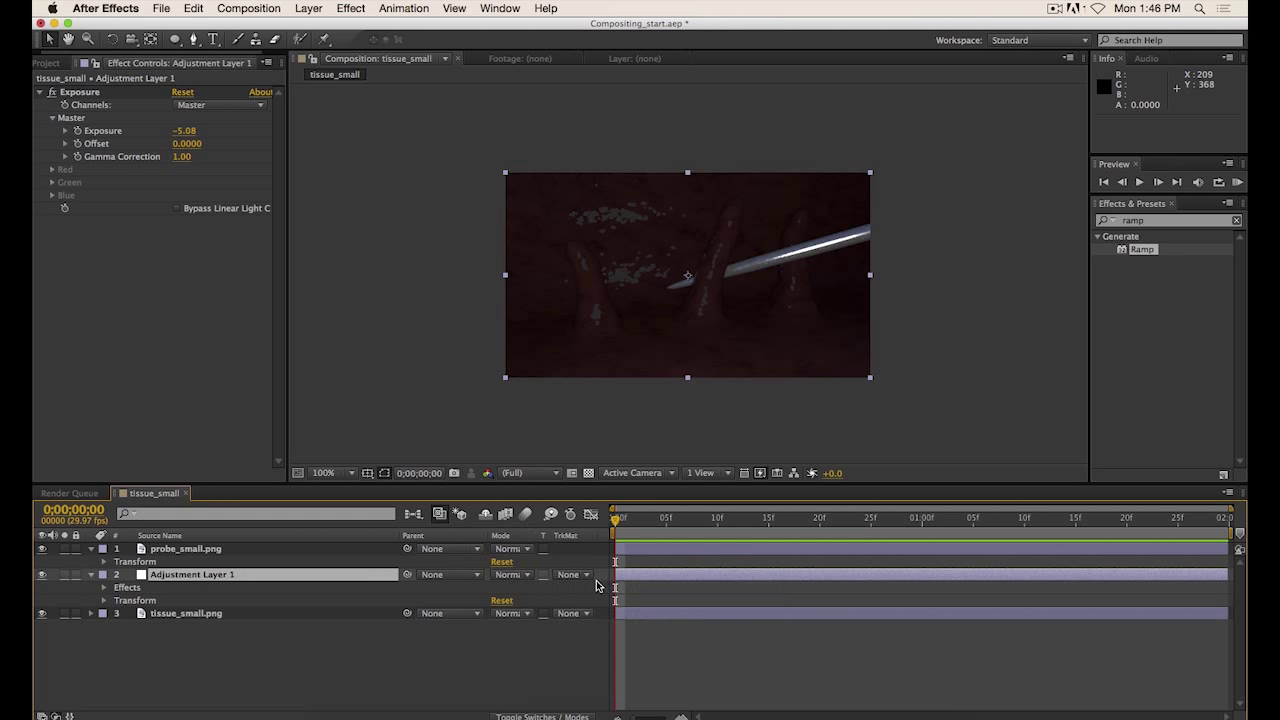
Isolate the probe_small.png layer and inspect its alpha channel, then restore the full composite in RGB view.
{"action": "left_click", "coordinate": [42, 575]}
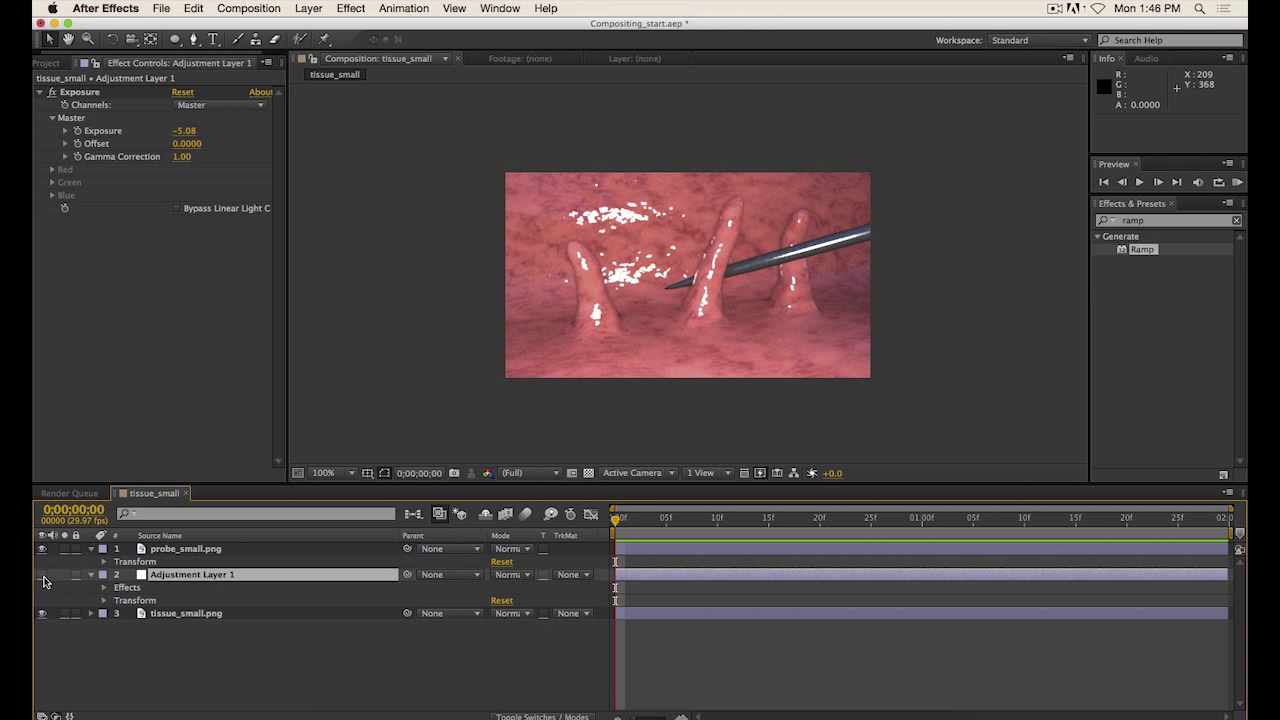
{"action": "left_click", "coordinate": [188, 550]}
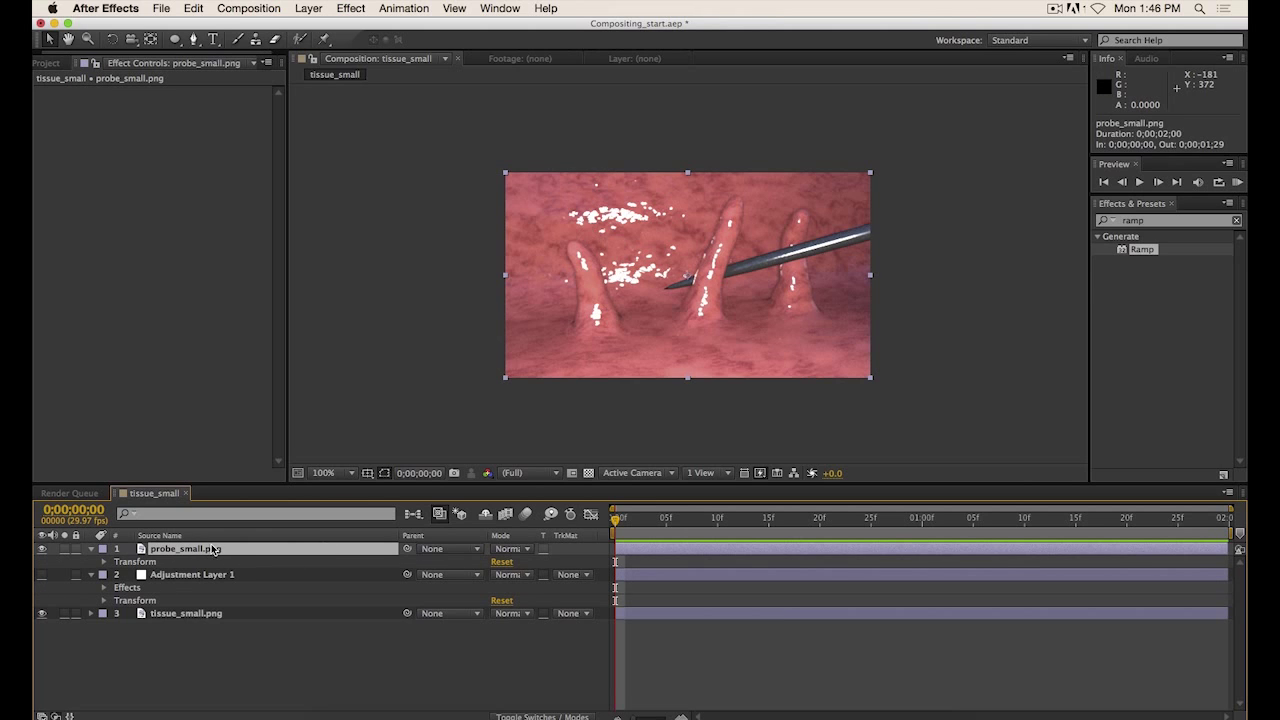
{"action": "left_click", "coordinate": [64, 549]}
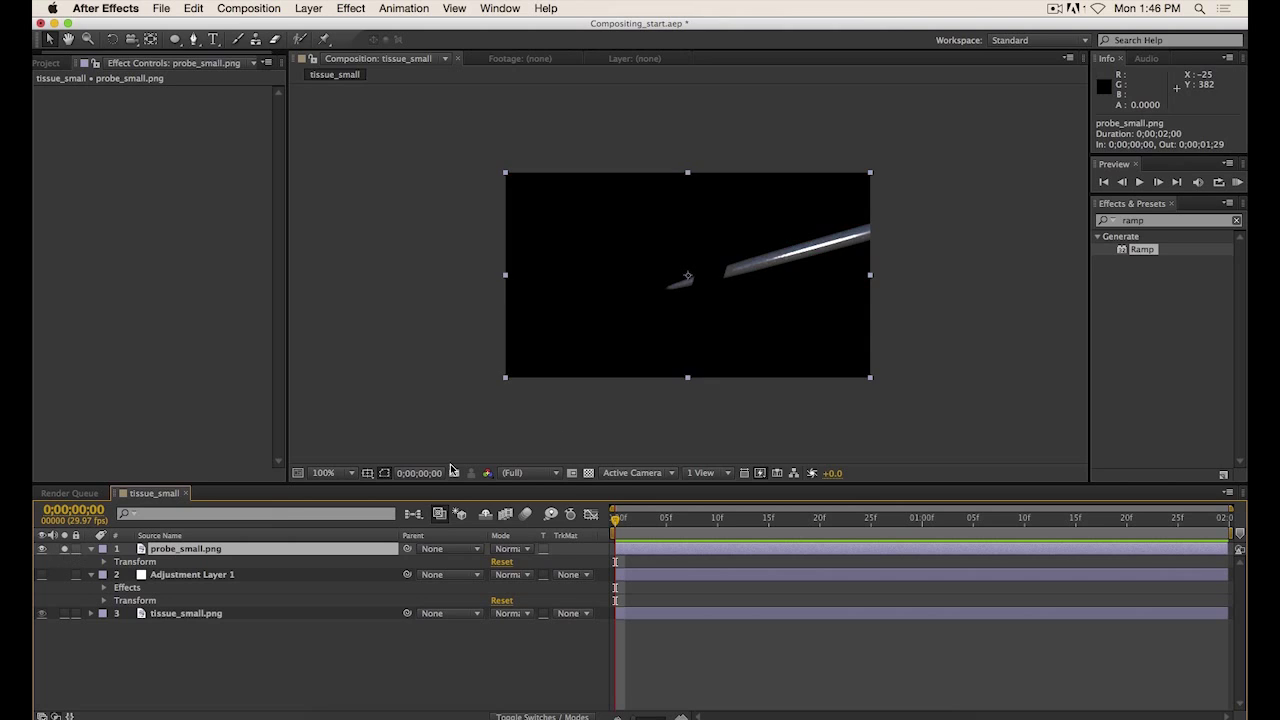
{"action": "left_click", "coordinate": [512, 473]}
{"action": "left_click", "coordinate": [512, 473]}
{"action": "left_click", "coordinate": [488, 473]}
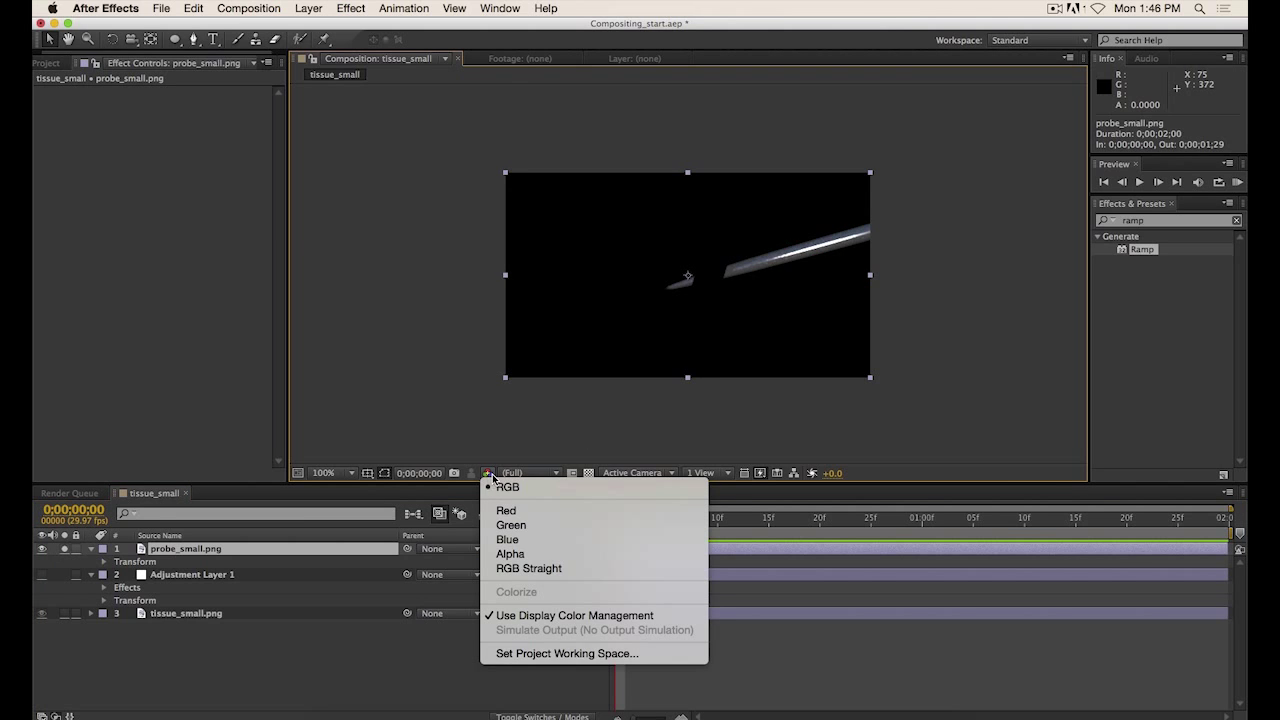
{"action": "left_click", "coordinate": [523, 556]}
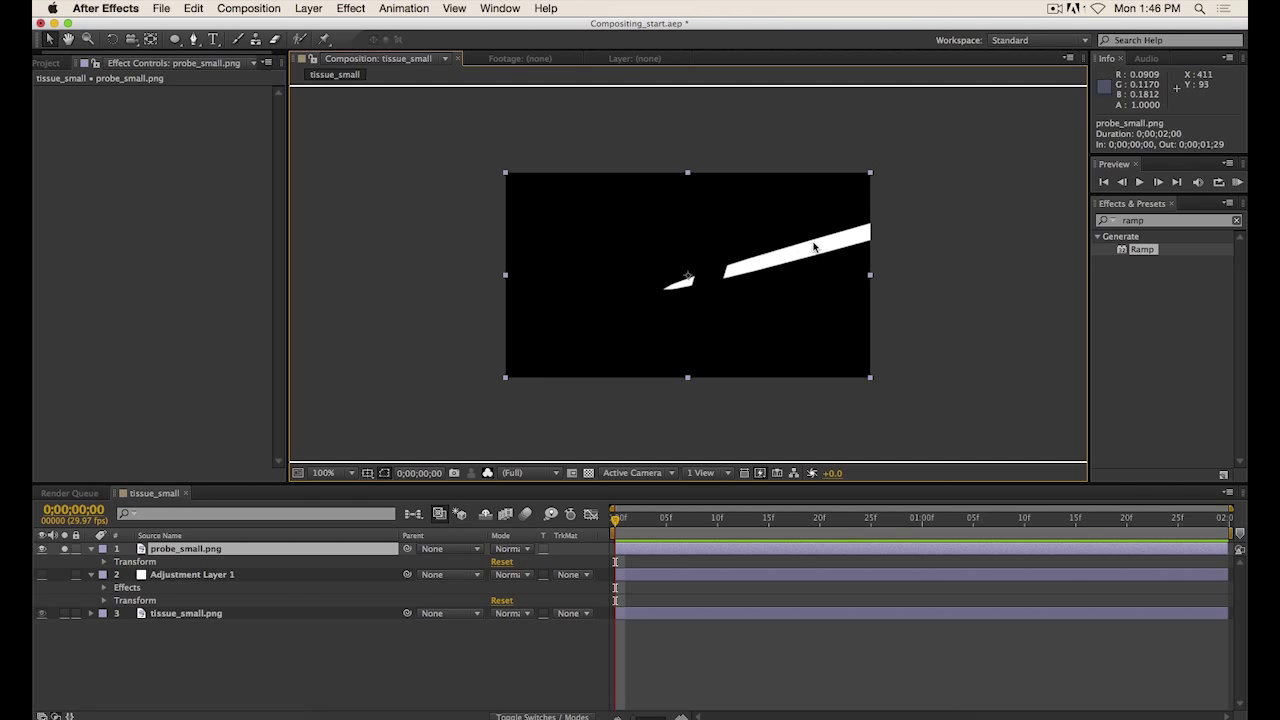
{"action": "left_click", "coordinate": [64, 549]}
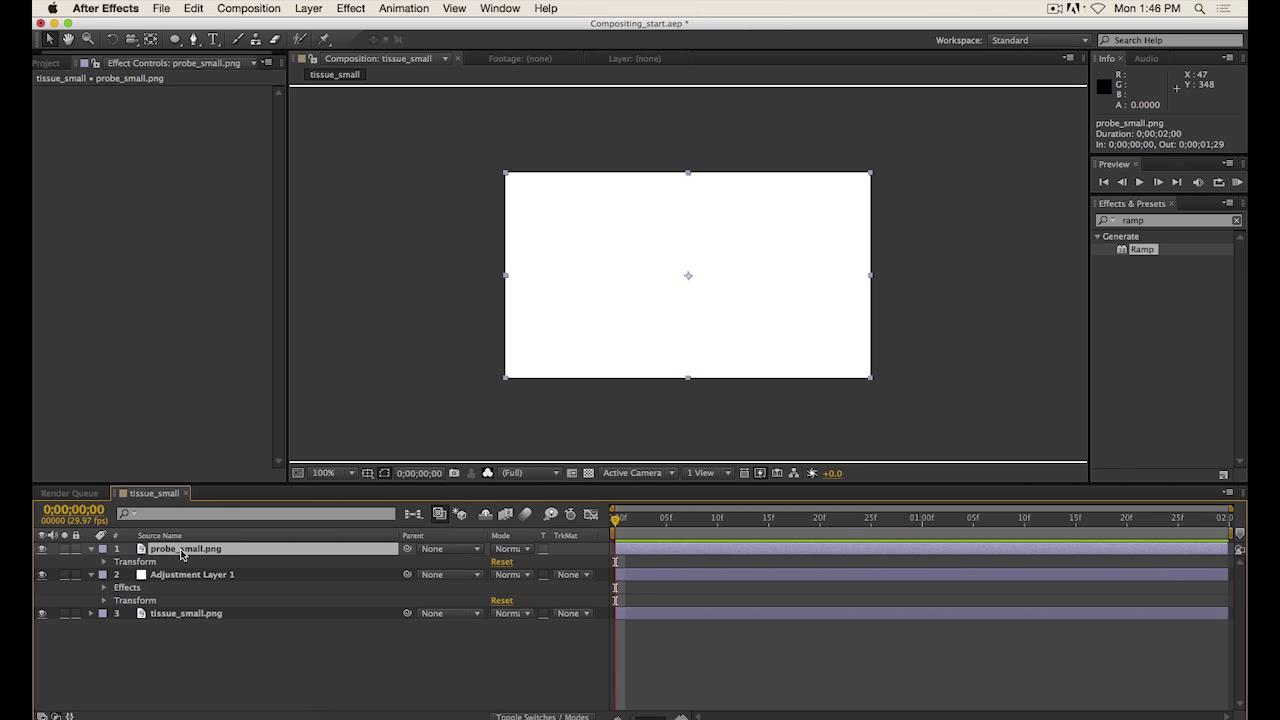
{"action": "left_click", "coordinate": [487, 473]}
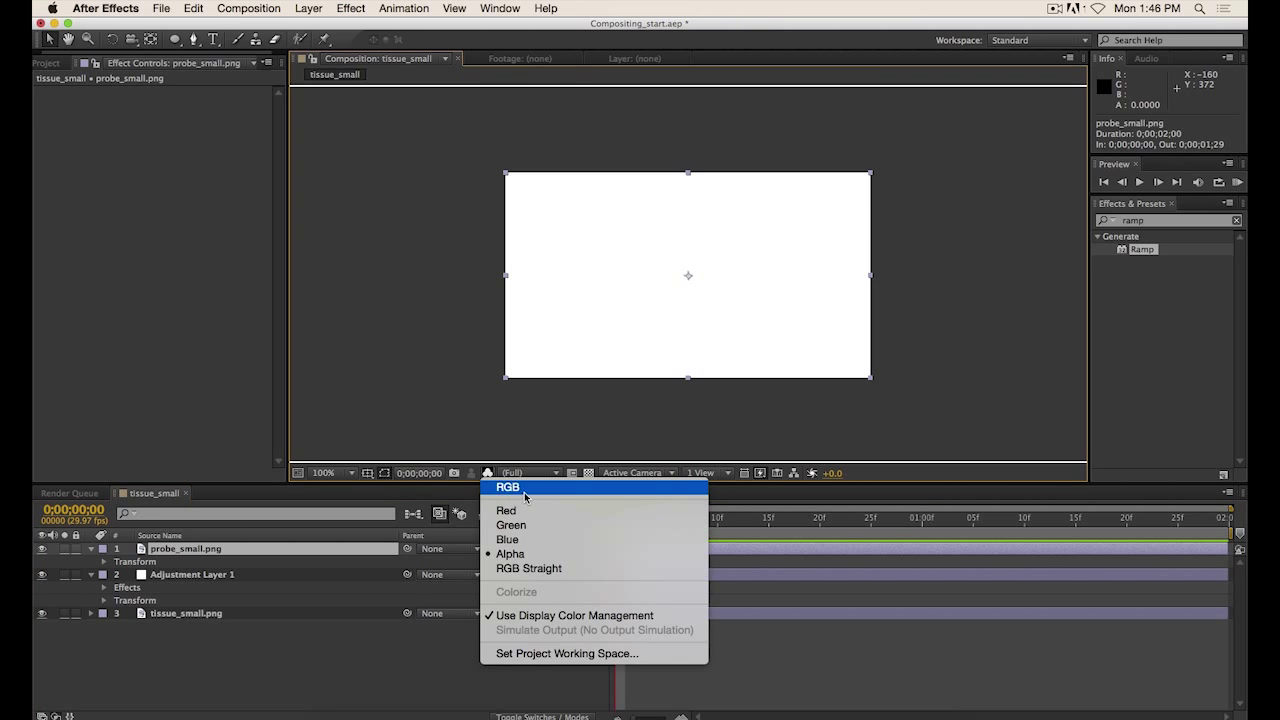
{"action": "left_click", "coordinate": [525, 487]}
Set the adjustment layer's track matte to Alpha Matte "probe_small.png".
{"action": "left_click", "coordinate": [207, 576]}
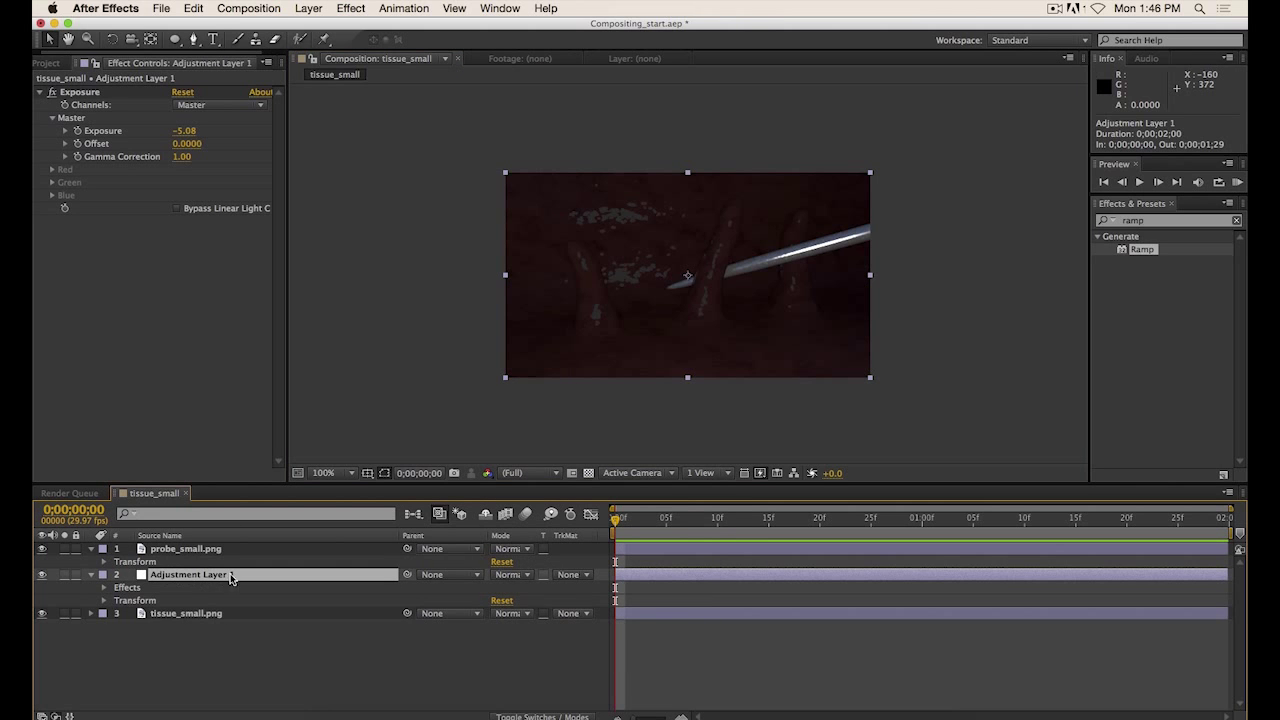
{"action": "left_click", "coordinate": [581, 577]}
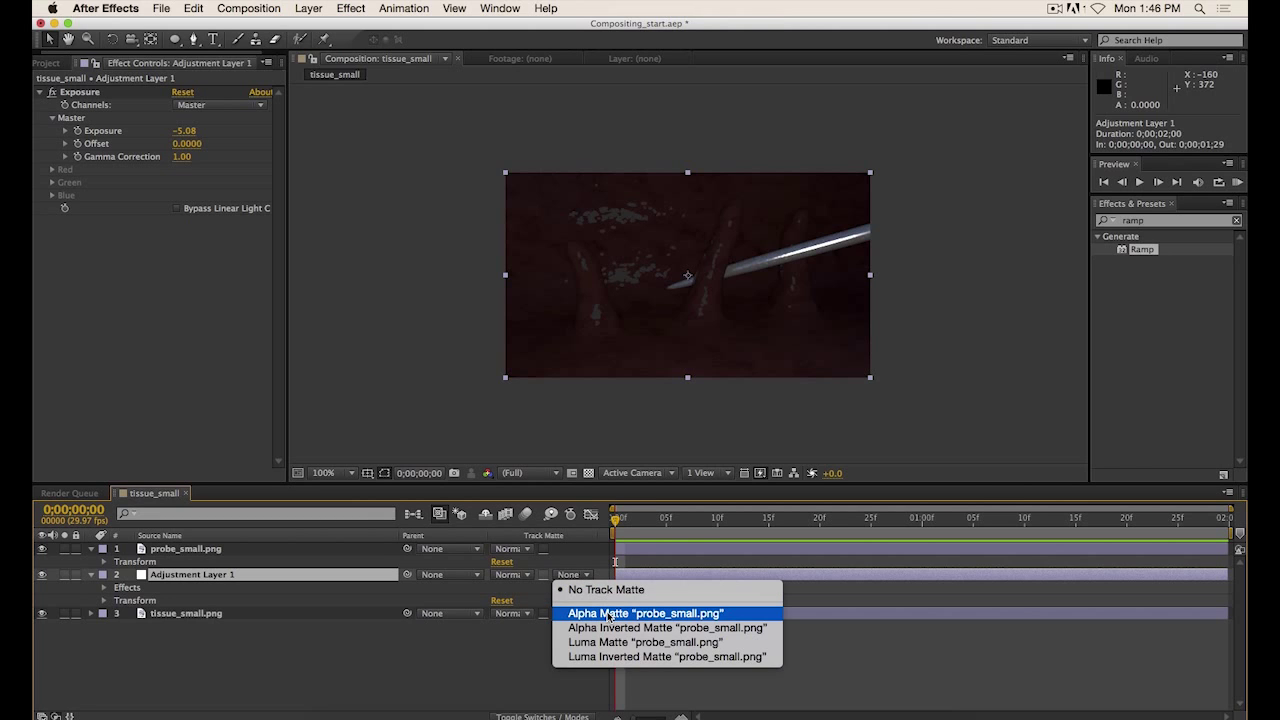
{"action": "left_click", "coordinate": [609, 614]}
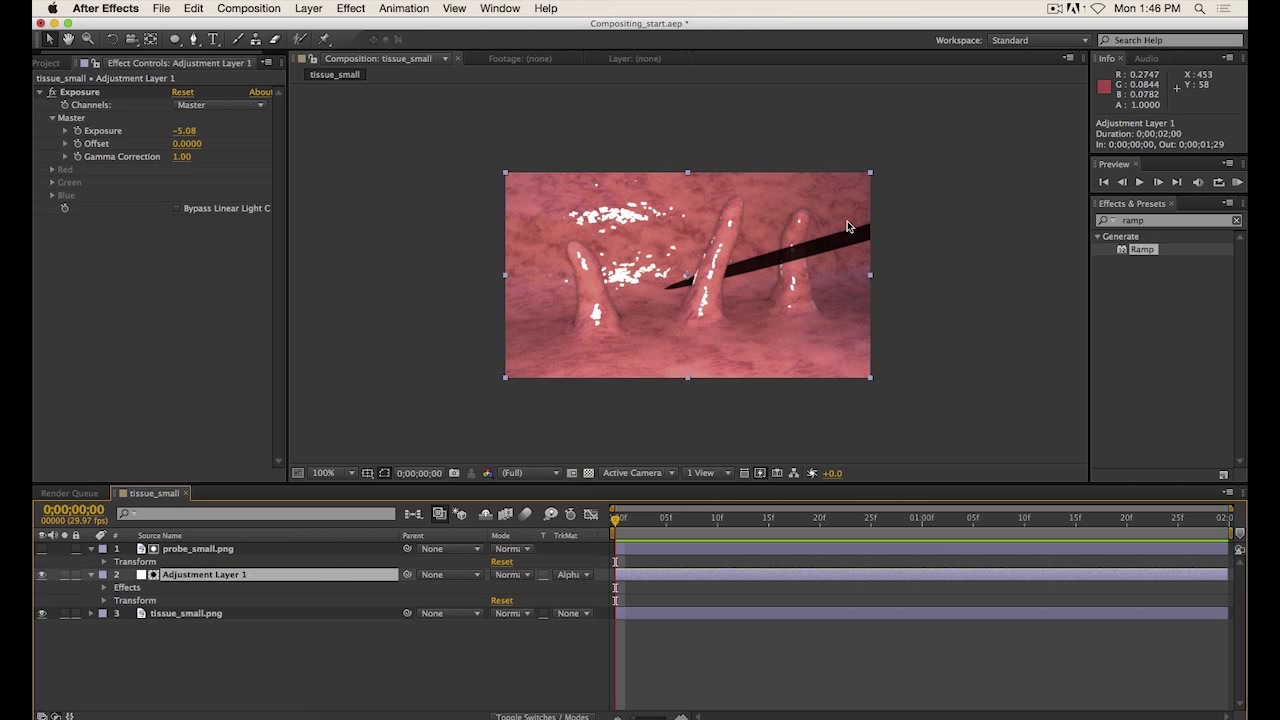
Duplicate probe_small.png, place the copy between the adjustment layer and tissue_small.png, and make the copy visible.
{"action": "left_click", "coordinate": [203, 555]}
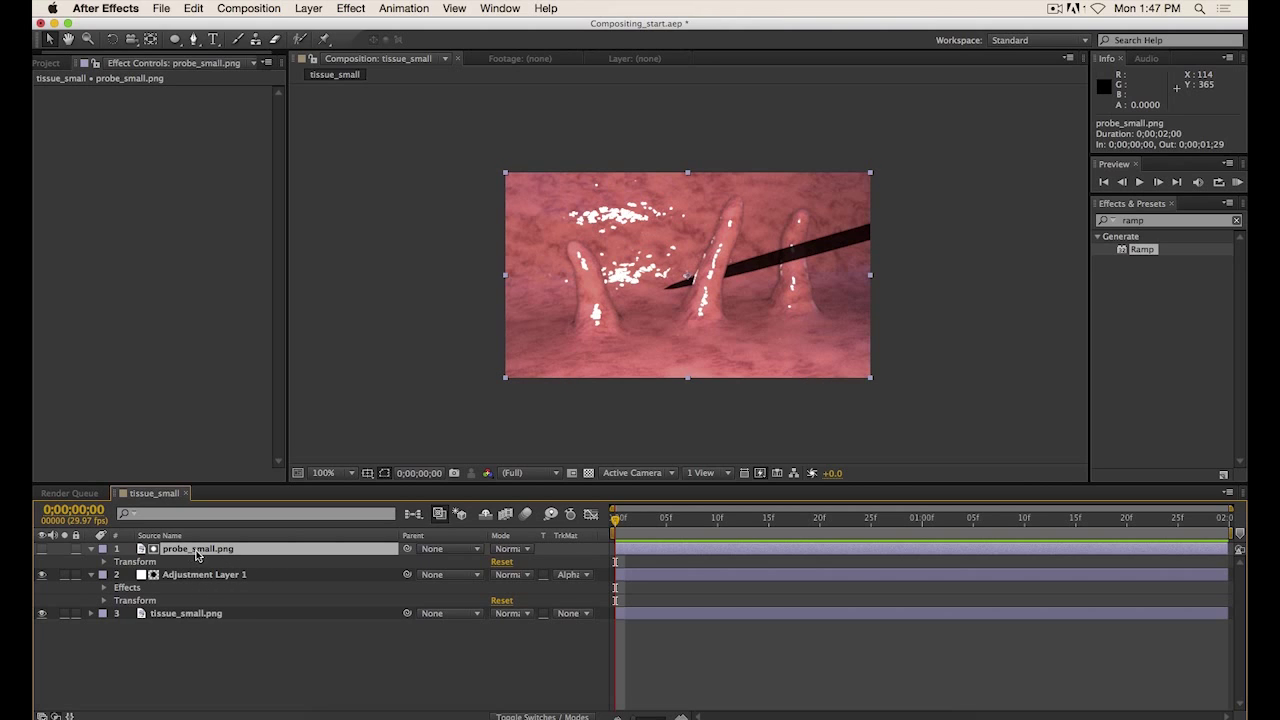
{"action": "key", "text": "super+d"}
{"action": "left_click_drag", "start_coordinate": [170, 552], "coordinate": [183, 613]}
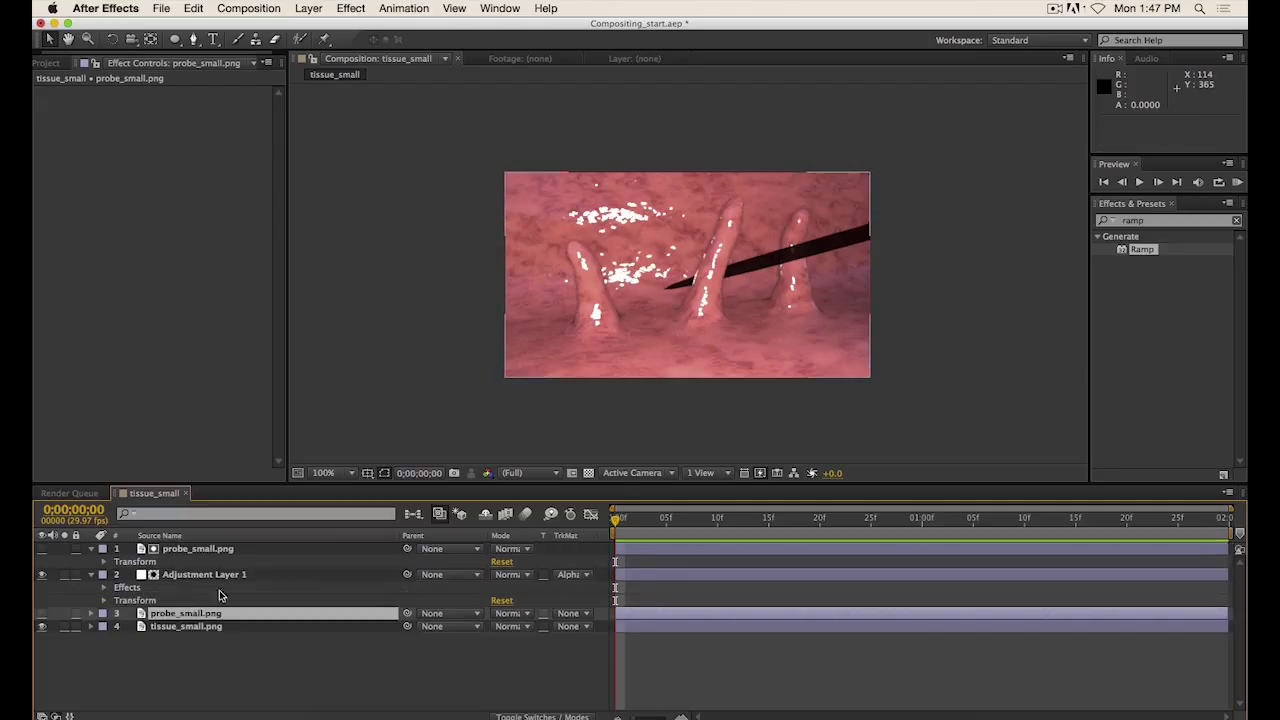
{"action": "left_click", "coordinate": [42, 614]}
Compare the composite with the adjustment layer hidden, and review the probe layers and the track matte options without changing the Alpha Matte.
{"action": "left_click", "coordinate": [42, 575]}
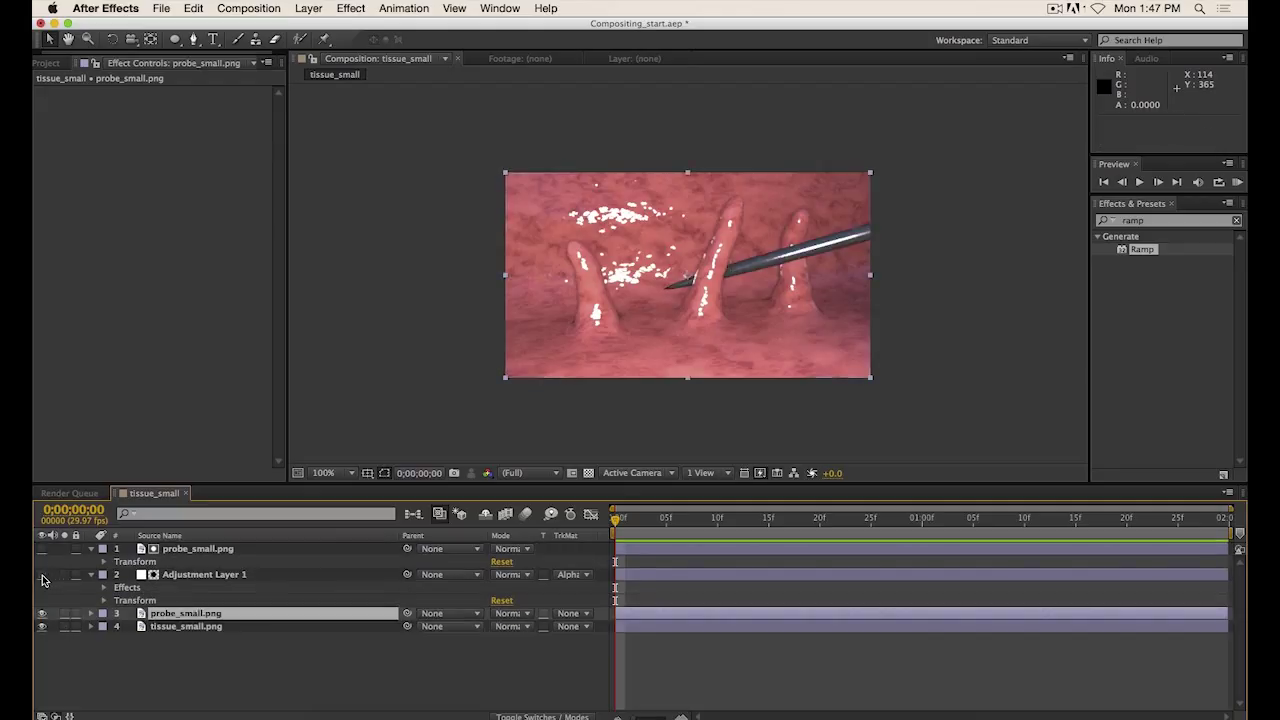
{"action": "double_click", "coordinate": [212, 626]}
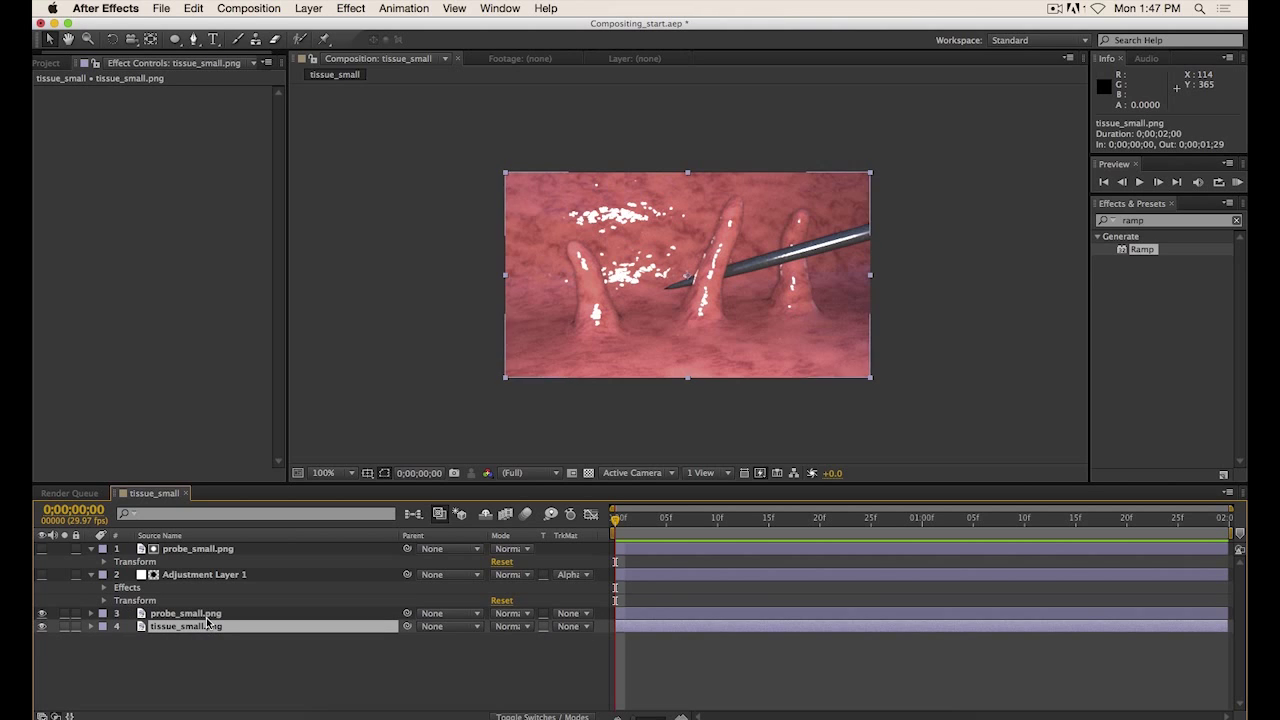
{"action": "double_click", "coordinate": [207, 615]}
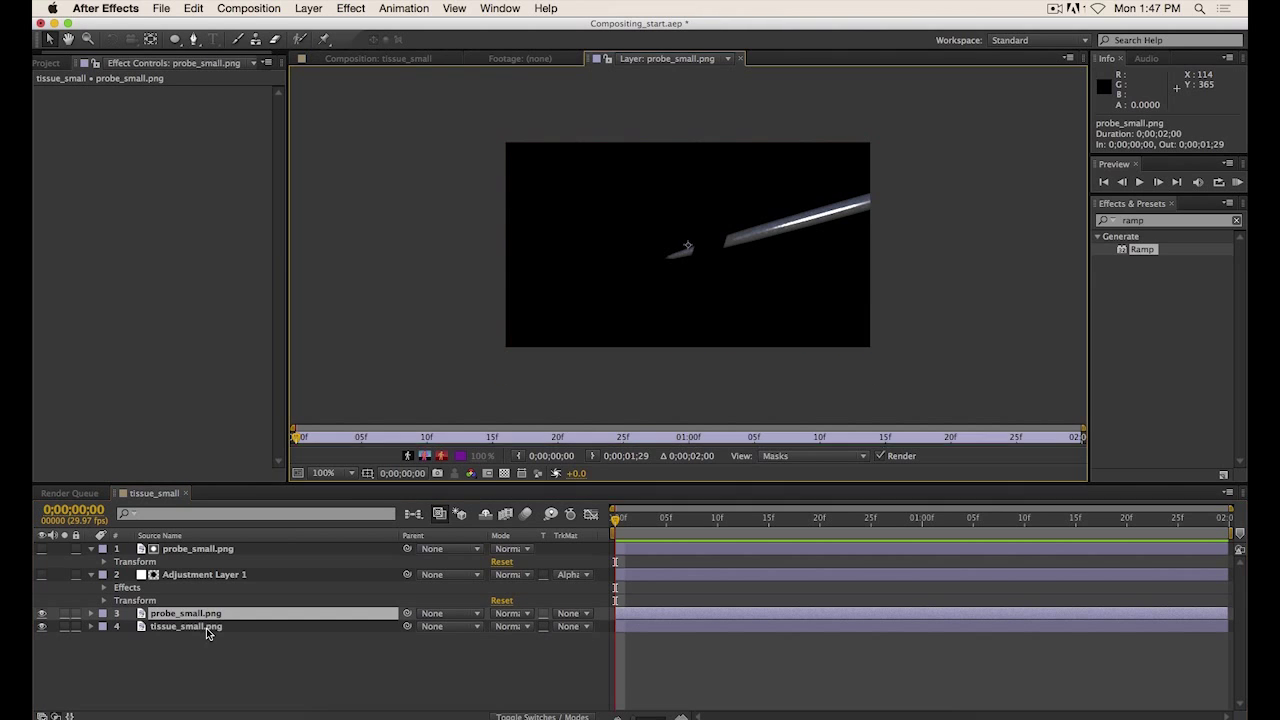
{"action": "left_click", "coordinate": [208, 550]}
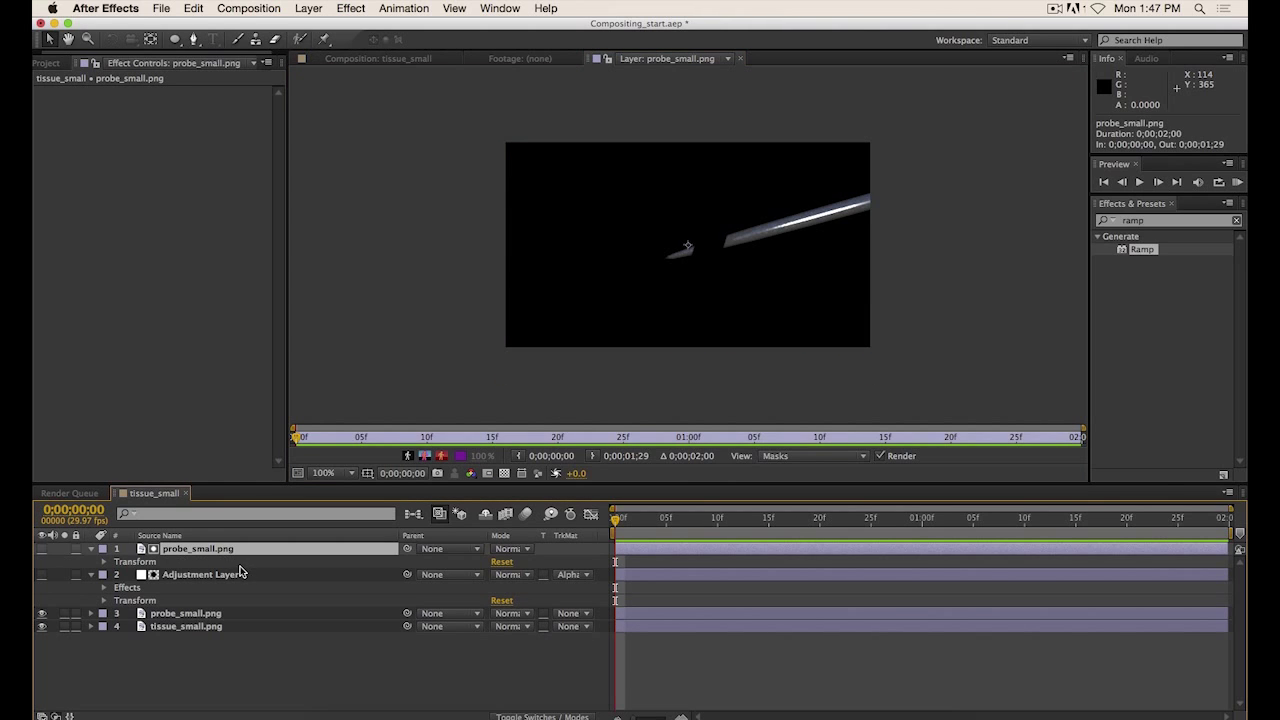
{"action": "left_click", "coordinate": [588, 577]}
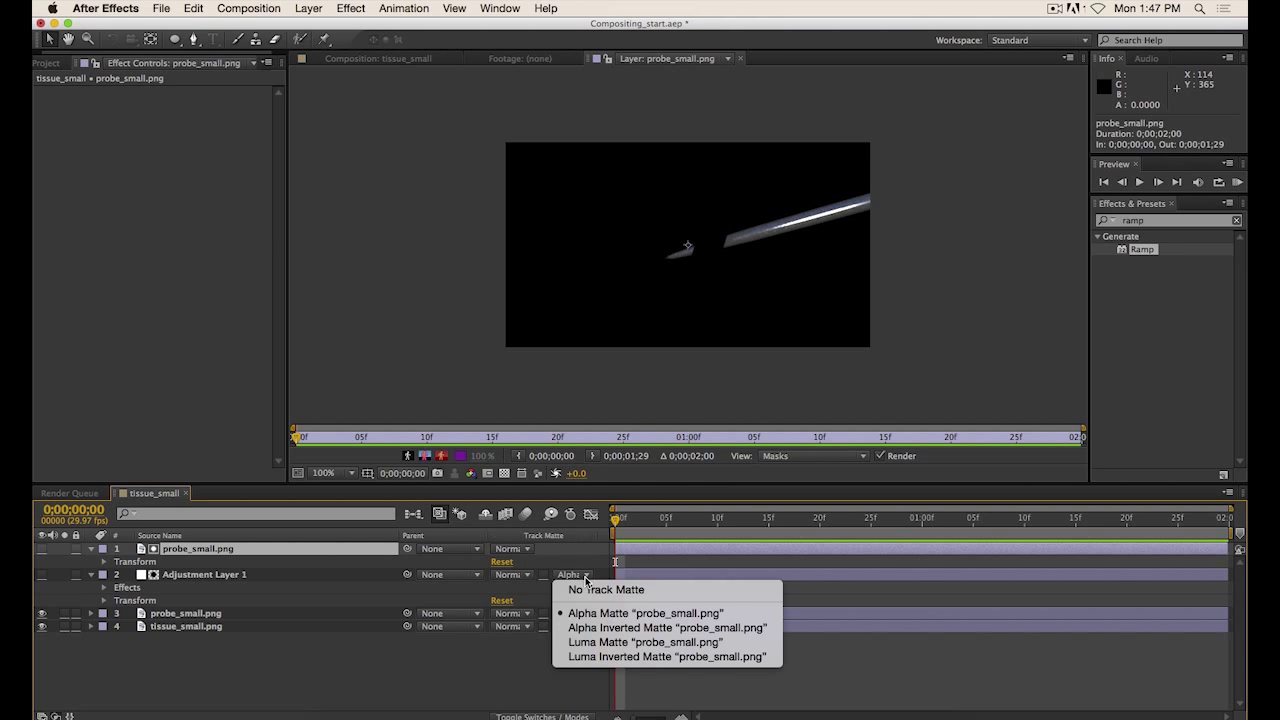
{"action": "left_click", "coordinate": [601, 613]}
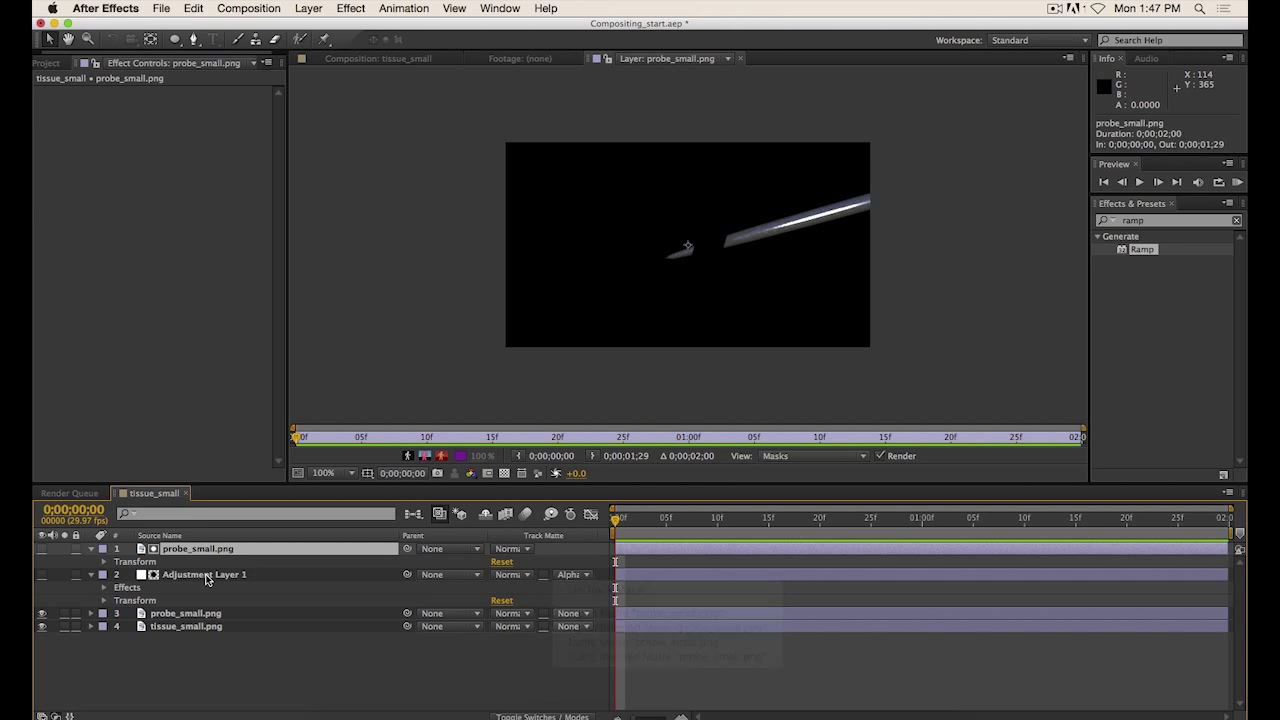
{"action": "left_click", "coordinate": [196, 575]}
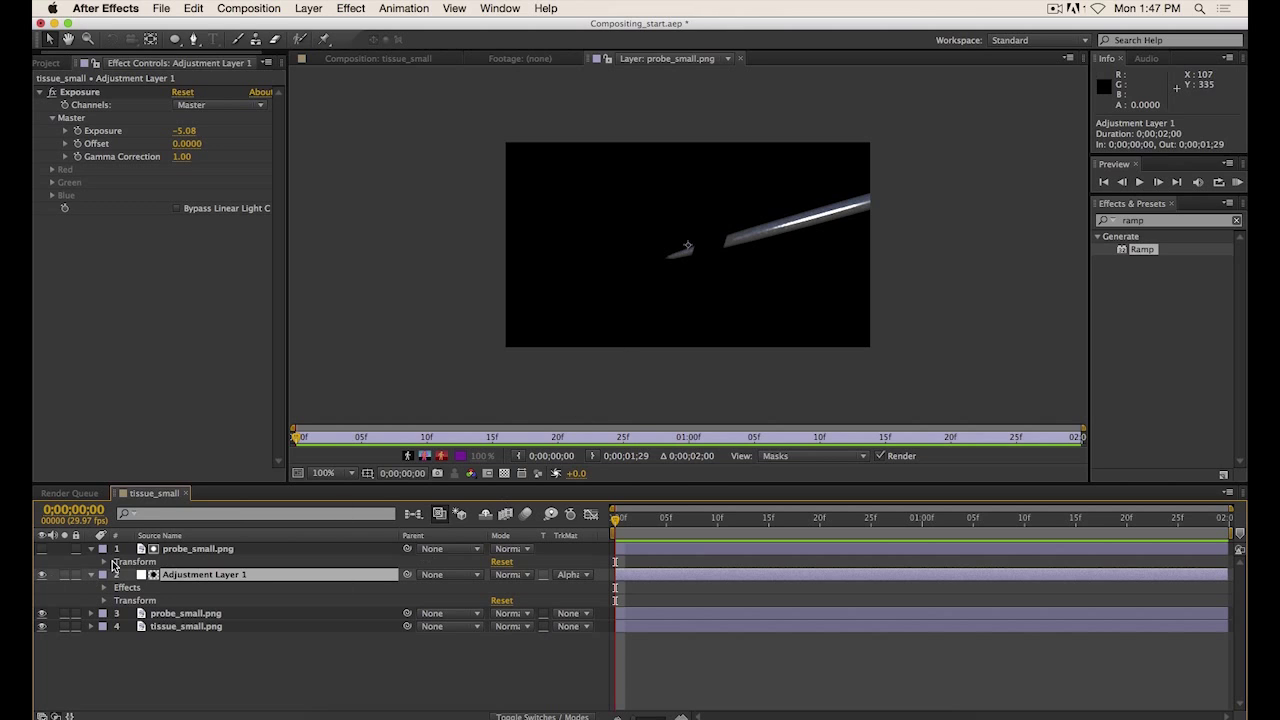
Close the separate probe_small.png layer view and return to the tissue_small composition.
{"action": "left_click", "coordinate": [382, 60]}
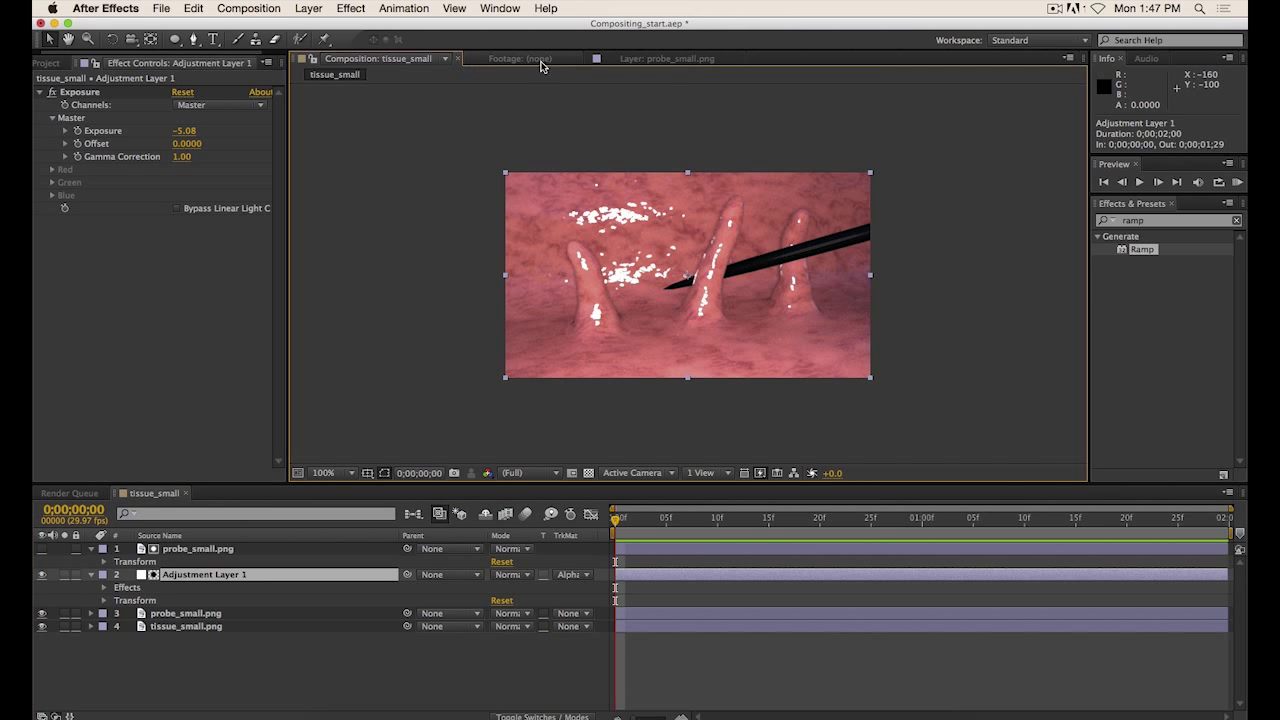
{"action": "left_click", "coordinate": [655, 58]}
{"action": "left_click", "coordinate": [737, 62]}
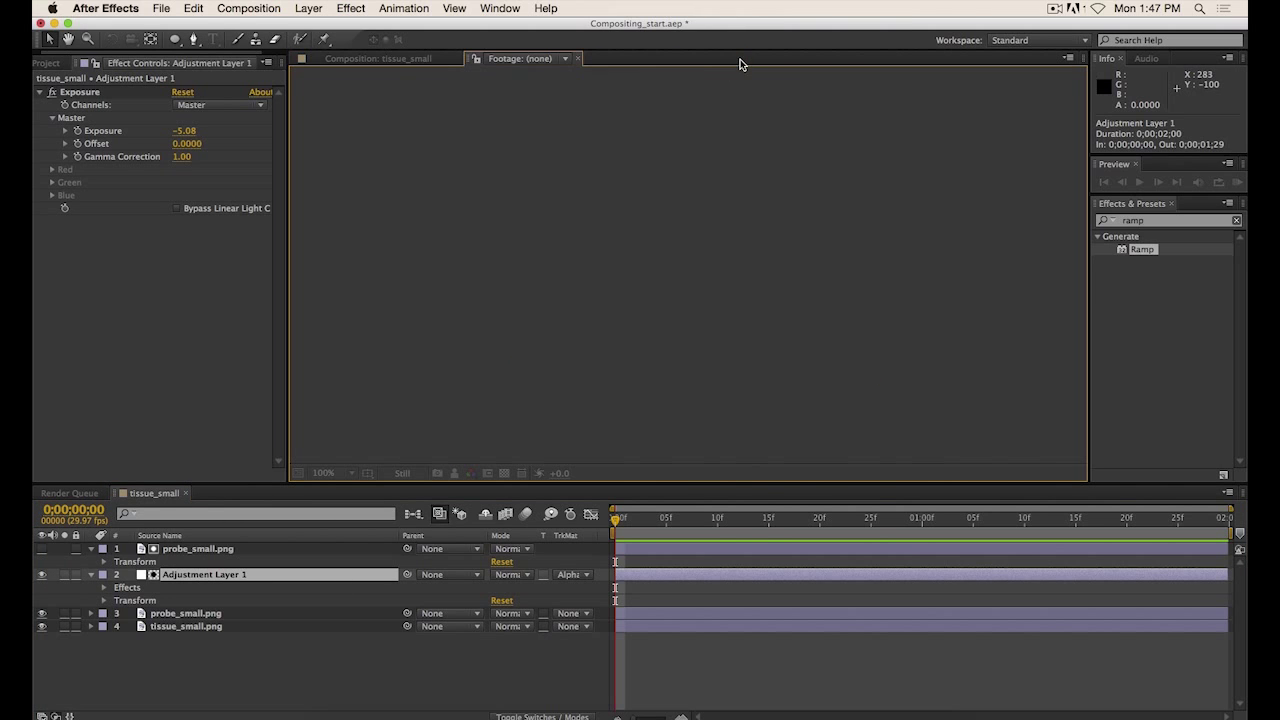
{"action": "left_click", "coordinate": [392, 60]}
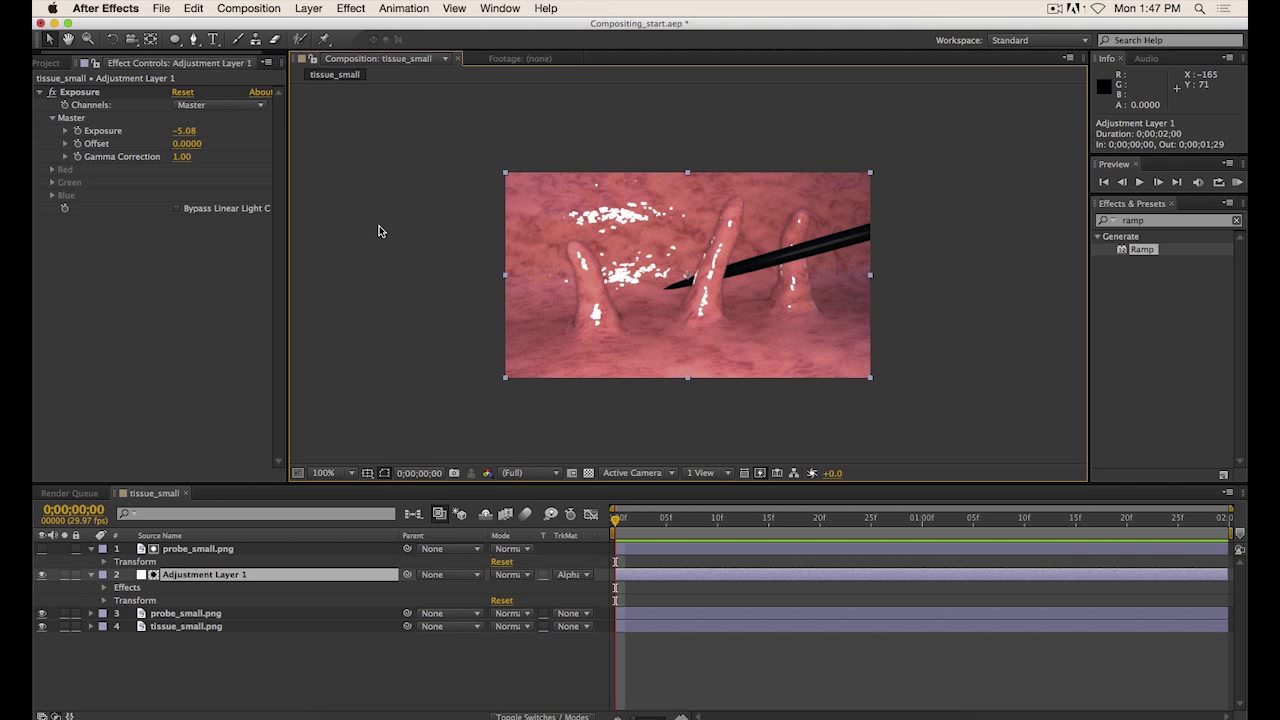
{"action": "scroll", "coordinate": [465, 255], "scroll_direction": "up", "scroll_amount": 1}
{"action": "scroll", "coordinate": [540, 353], "scroll_direction": "down", "scroll_amount": 1}
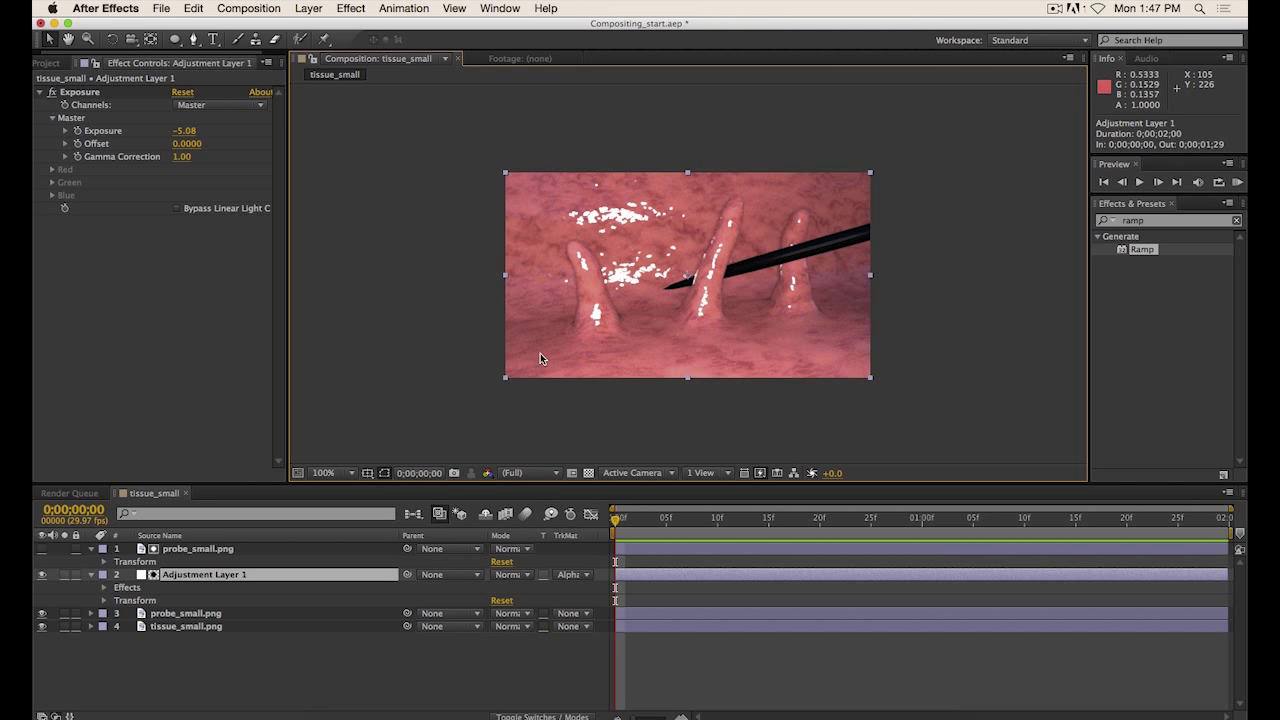
Set the adjustment layer's exposure to 0.74 to brighten only the probe.
{"action": "left_click", "coordinate": [200, 575]}
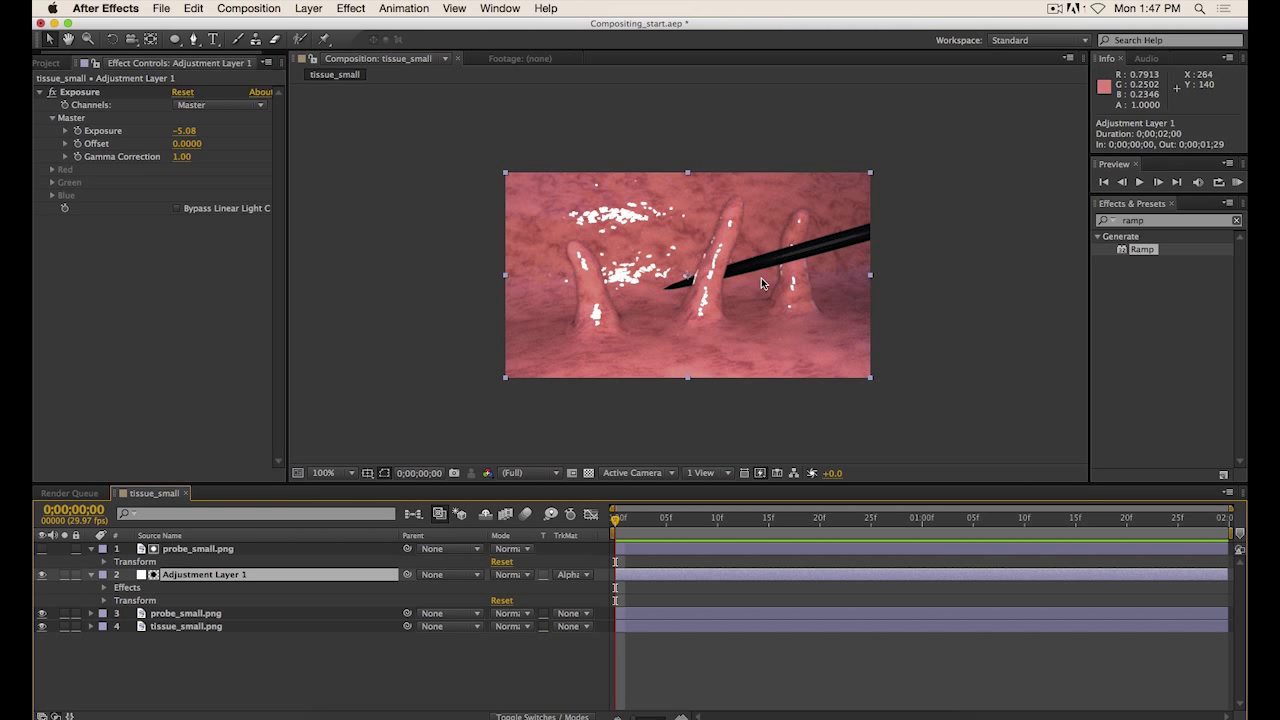
{"action": "left_click", "coordinate": [199, 615]}
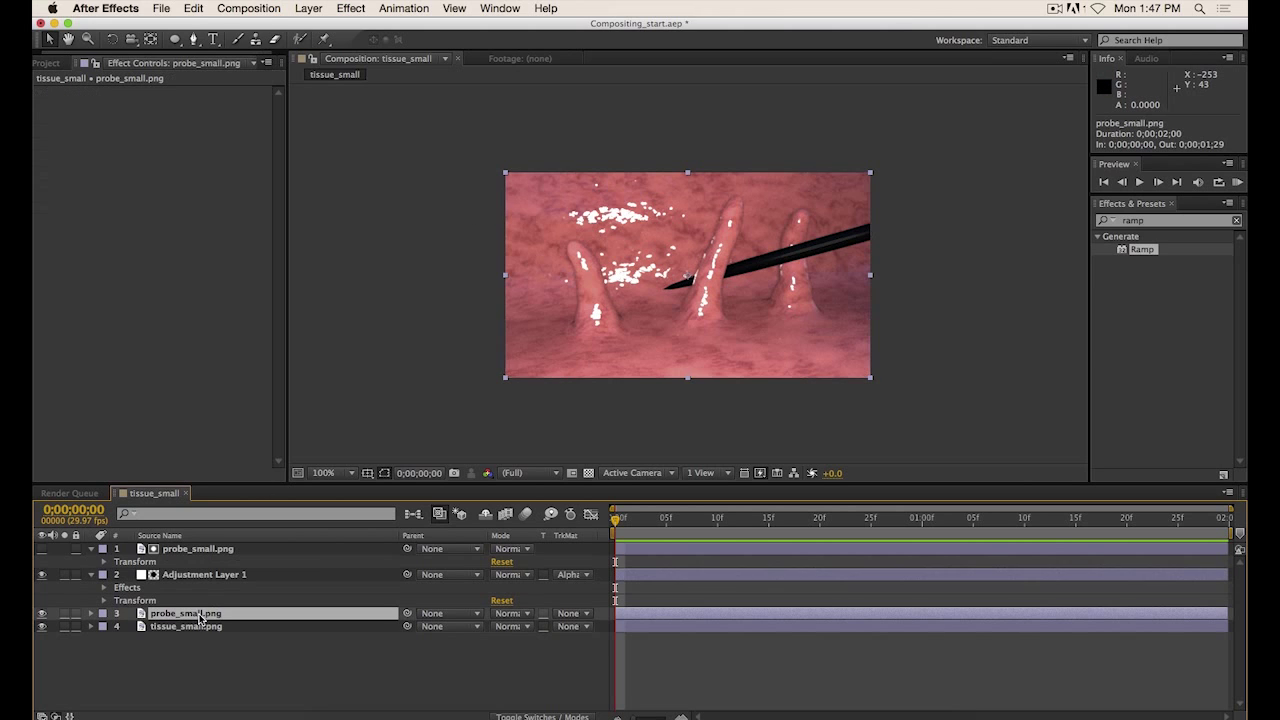
{"action": "left_click", "coordinate": [205, 577]}
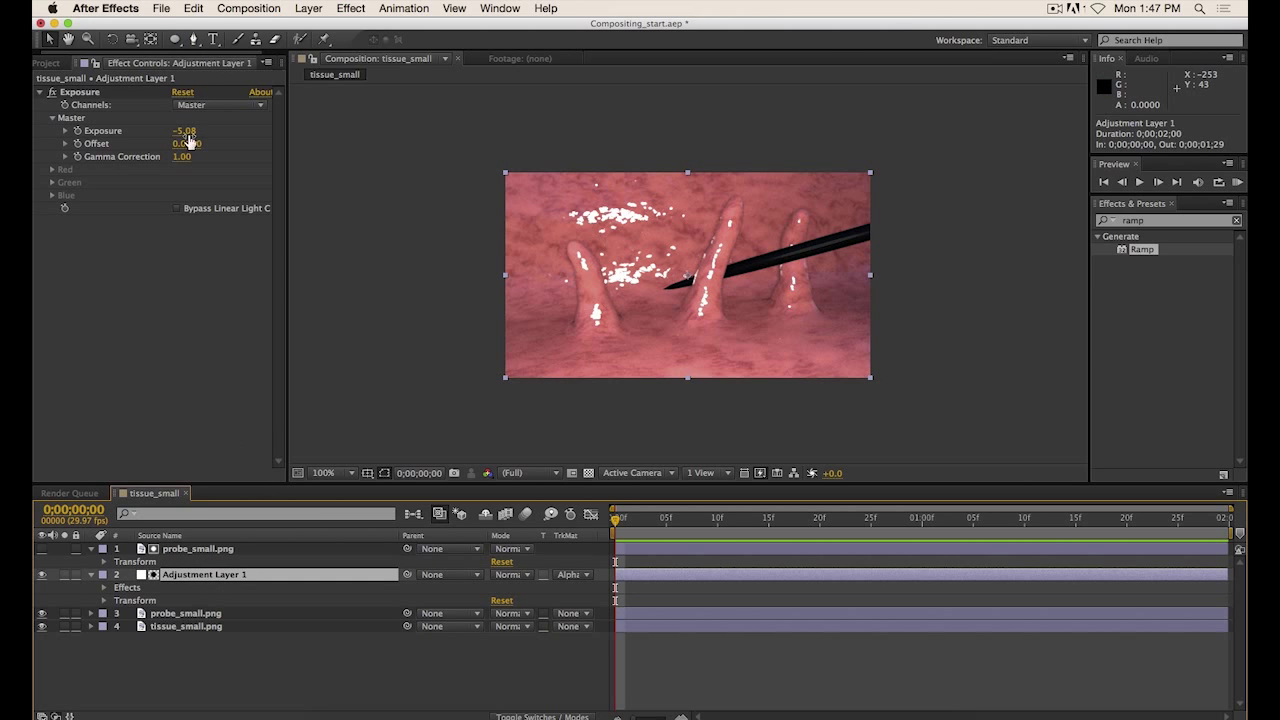
{"action": "left_click_drag", "start_coordinate": [187, 132], "coordinate": [795, 170]}
{"action": "left_click_drag", "start_coordinate": [185, 132], "coordinate": [136, 133]}
{"action": "left_click", "coordinate": [193, 565]}
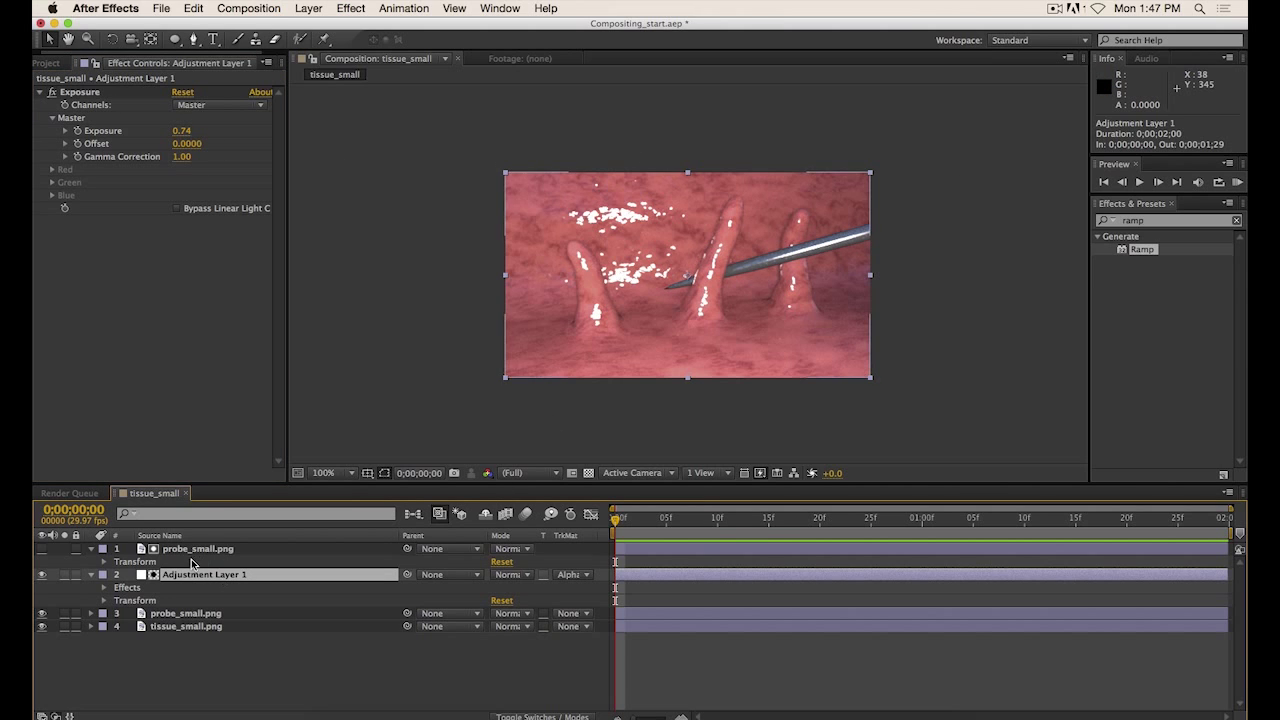
Move the Exposure effect from the adjustment layer to the lower probe_small.png layer and reduce its exposure.
{"action": "left_click", "coordinate": [92, 92]}
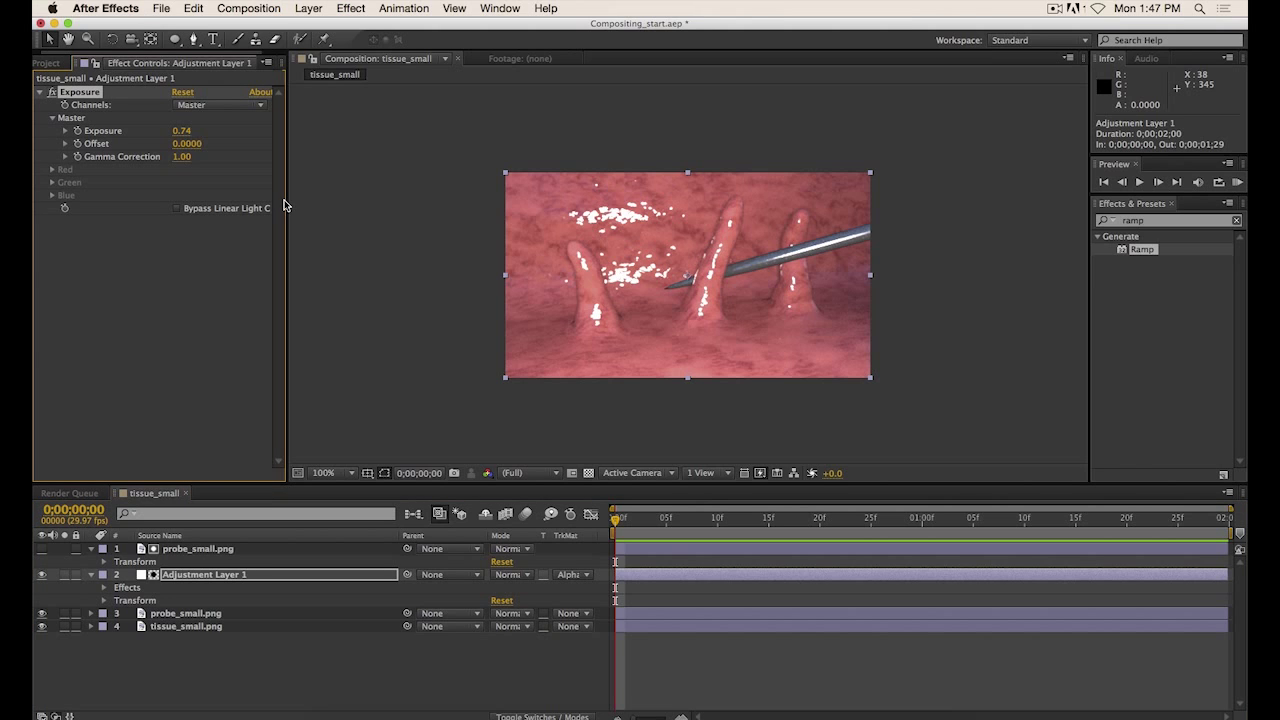
{"action": "key", "text": "Delete"}
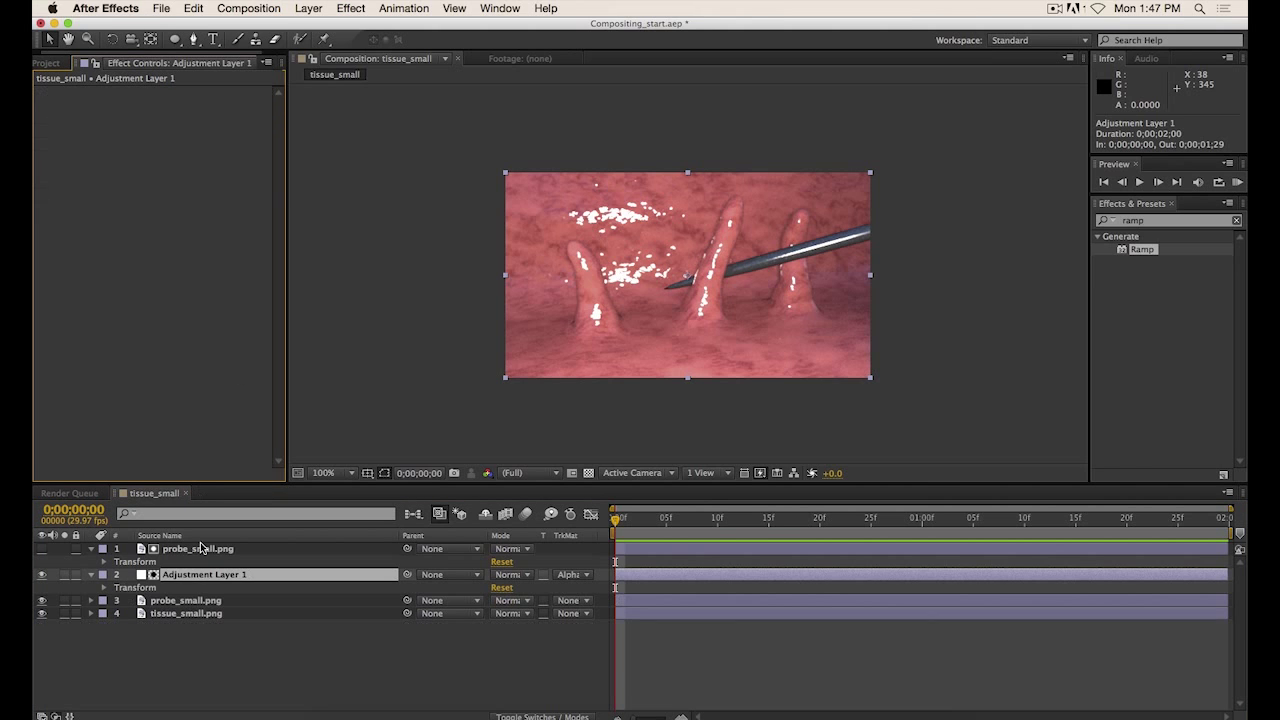
{"action": "left_click", "coordinate": [187, 604]}
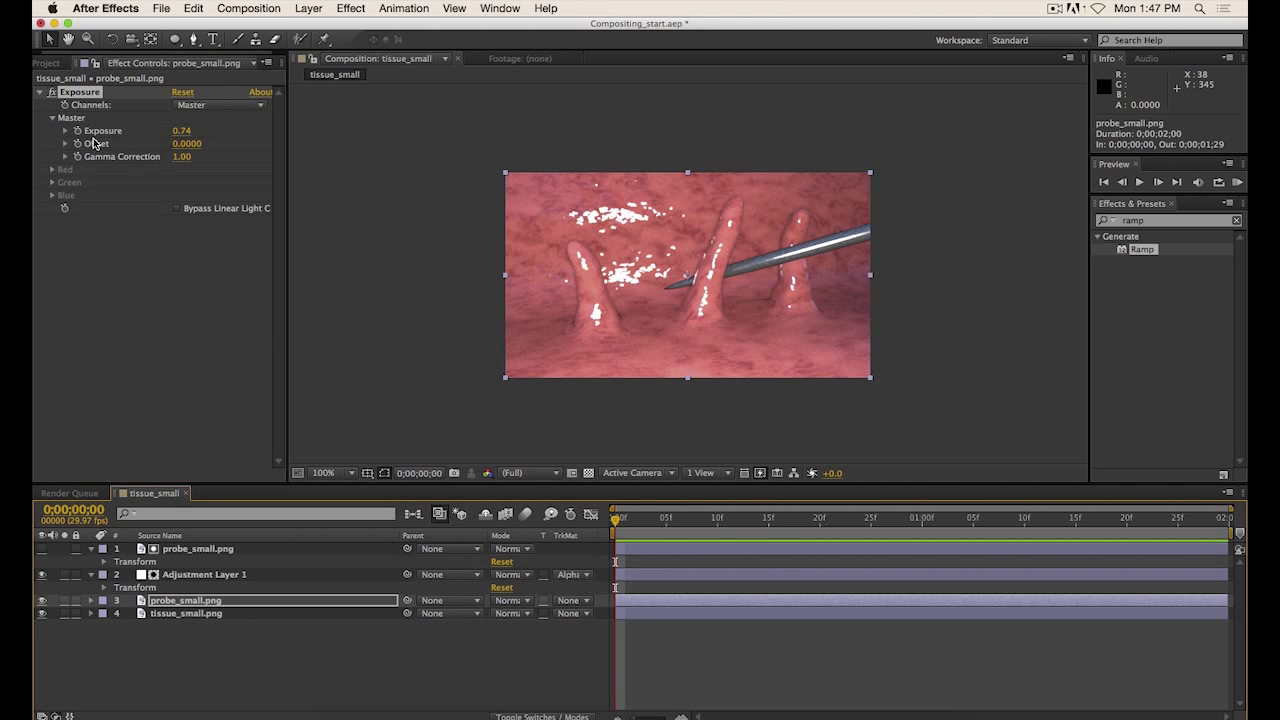
{"action": "left_click_drag", "start_coordinate": [180, 133], "coordinate": [76, 158]}
Review the tissue, probe and adjustment layers, keeping the adjustment layer's track matte at Alpha Matte "probe_small.png".
{"action": "left_click", "coordinate": [186, 614]}
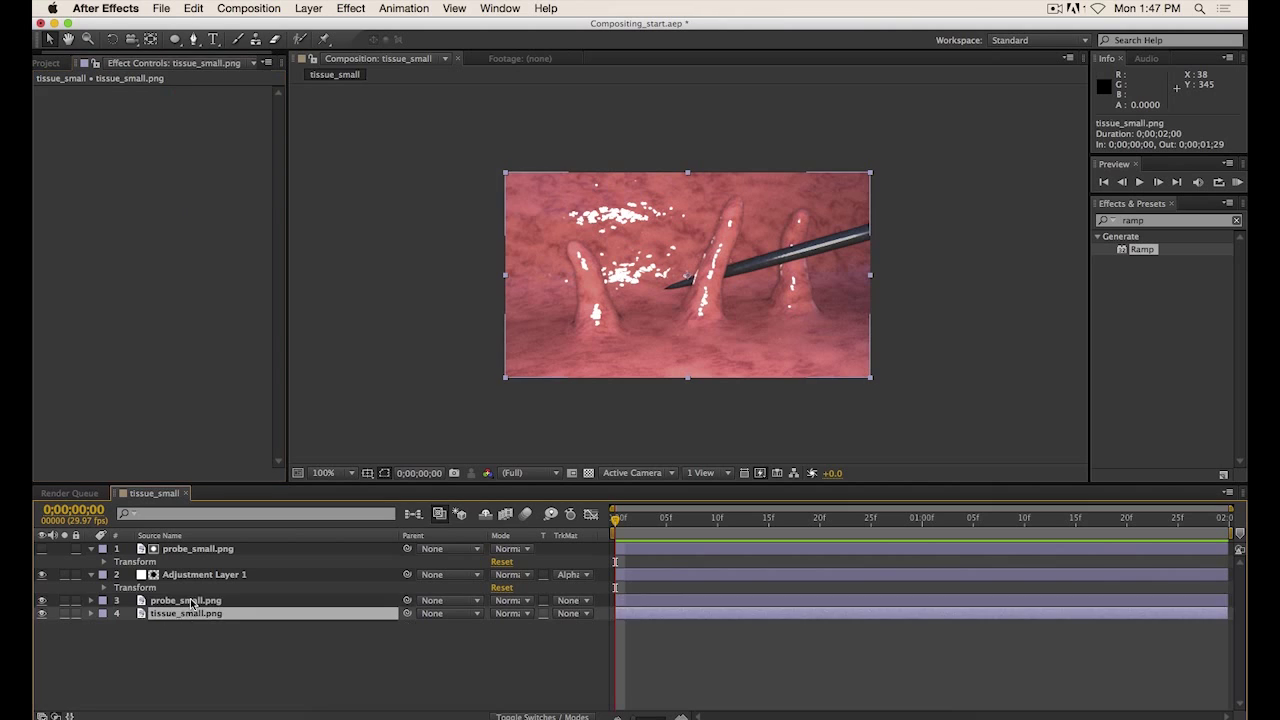
{"action": "left_click", "coordinate": [202, 599]}
{"action": "left_click", "coordinate": [210, 575]}
{"action": "left_click", "coordinate": [578, 575]}
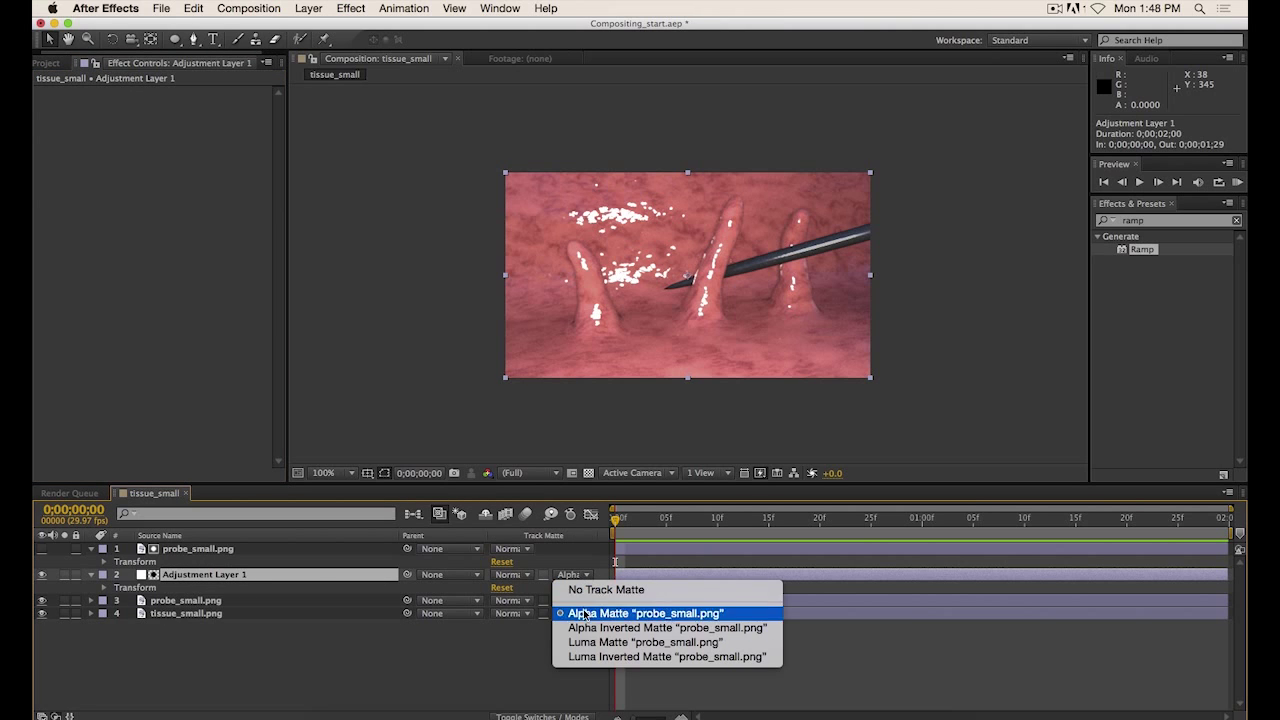
{"action": "left_click", "coordinate": [588, 610]}
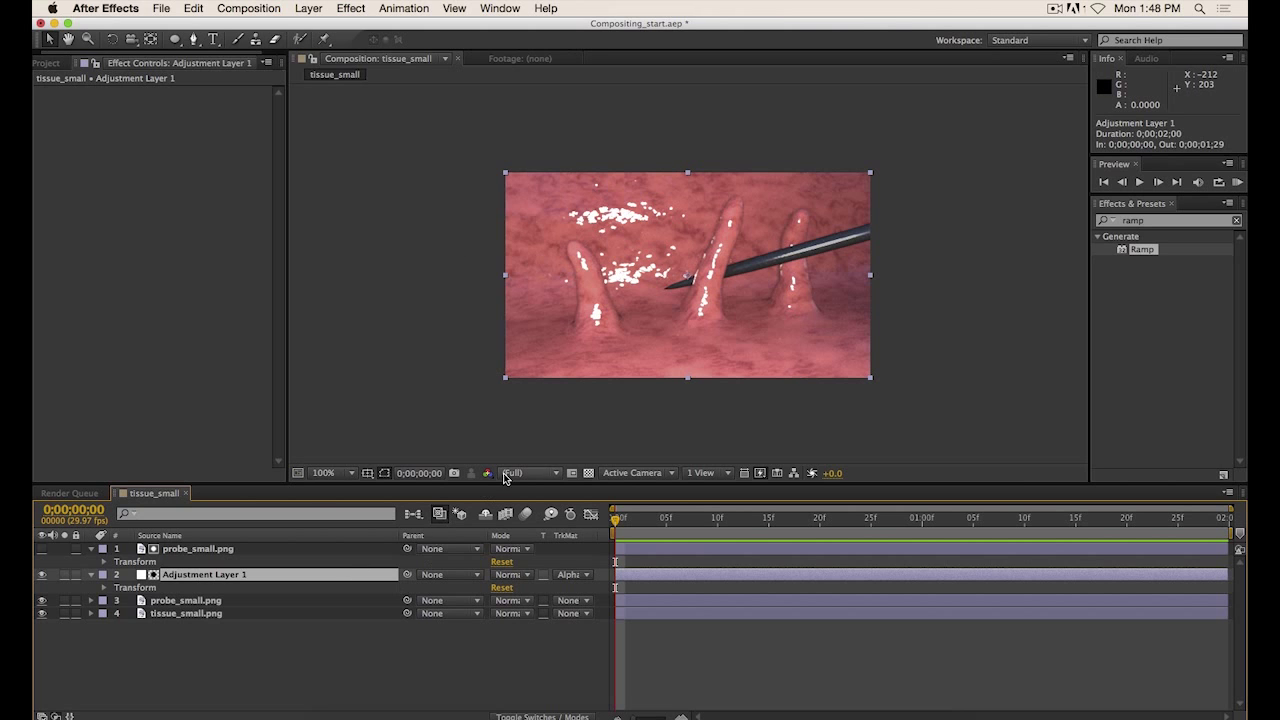
Deselect all layers and switch to the textured_villi_scene_start.ma scene in Maya.
{"action": "left_click", "coordinate": [353, 663]}
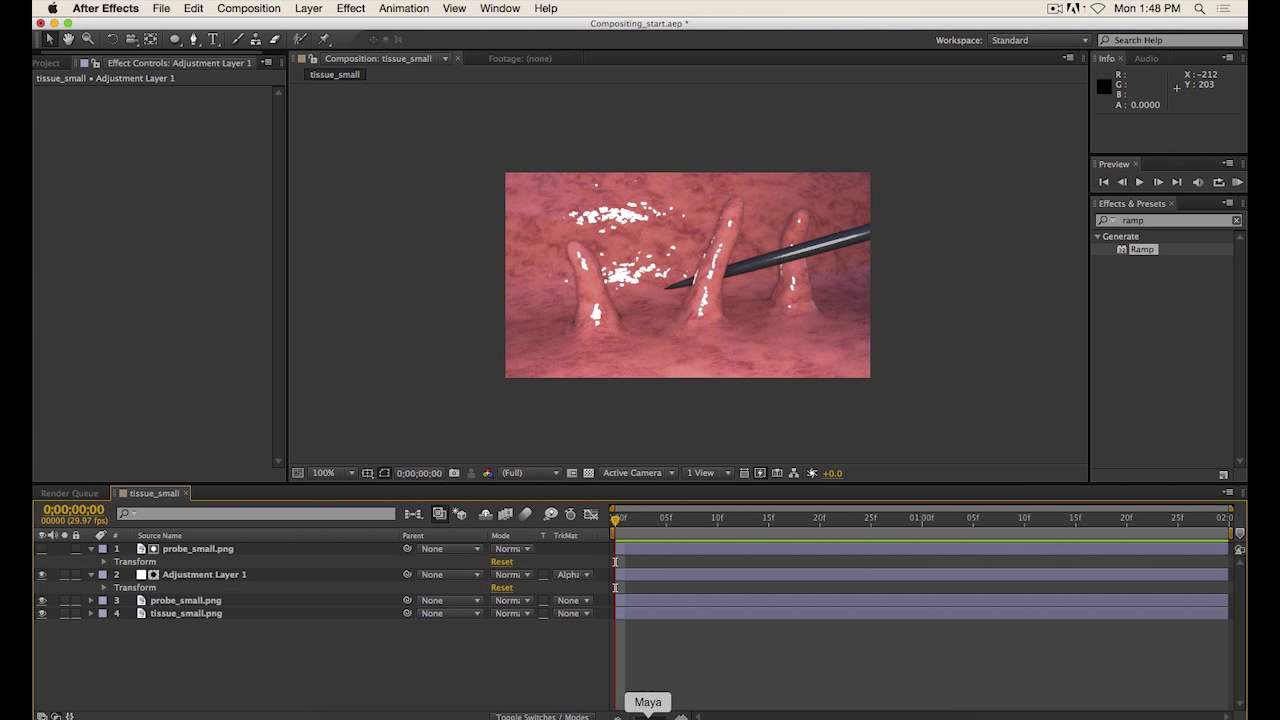
{"action": "left_click", "coordinate": [650, 714]}
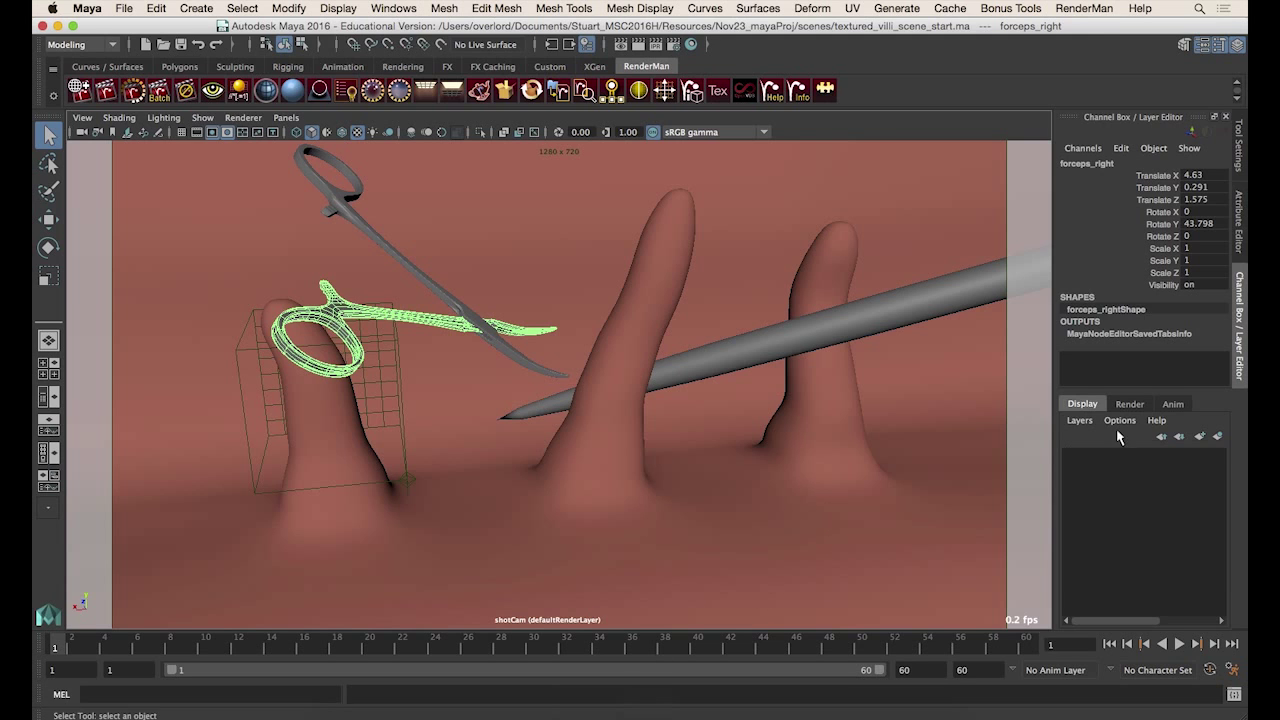
Show the render layers and examine the tissue, both forceps halves and the probe by selecting each in turn.
{"action": "left_click", "coordinate": [1129, 404]}
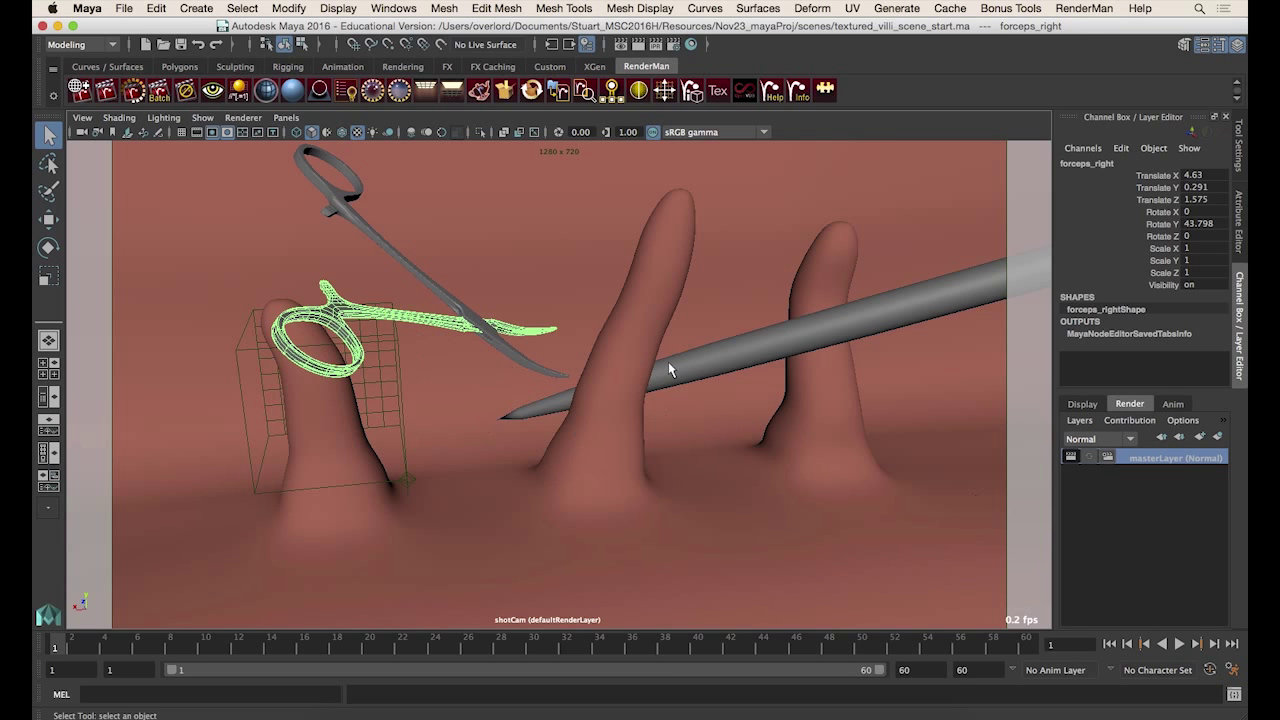
{"action": "left_click", "coordinate": [781, 416]}
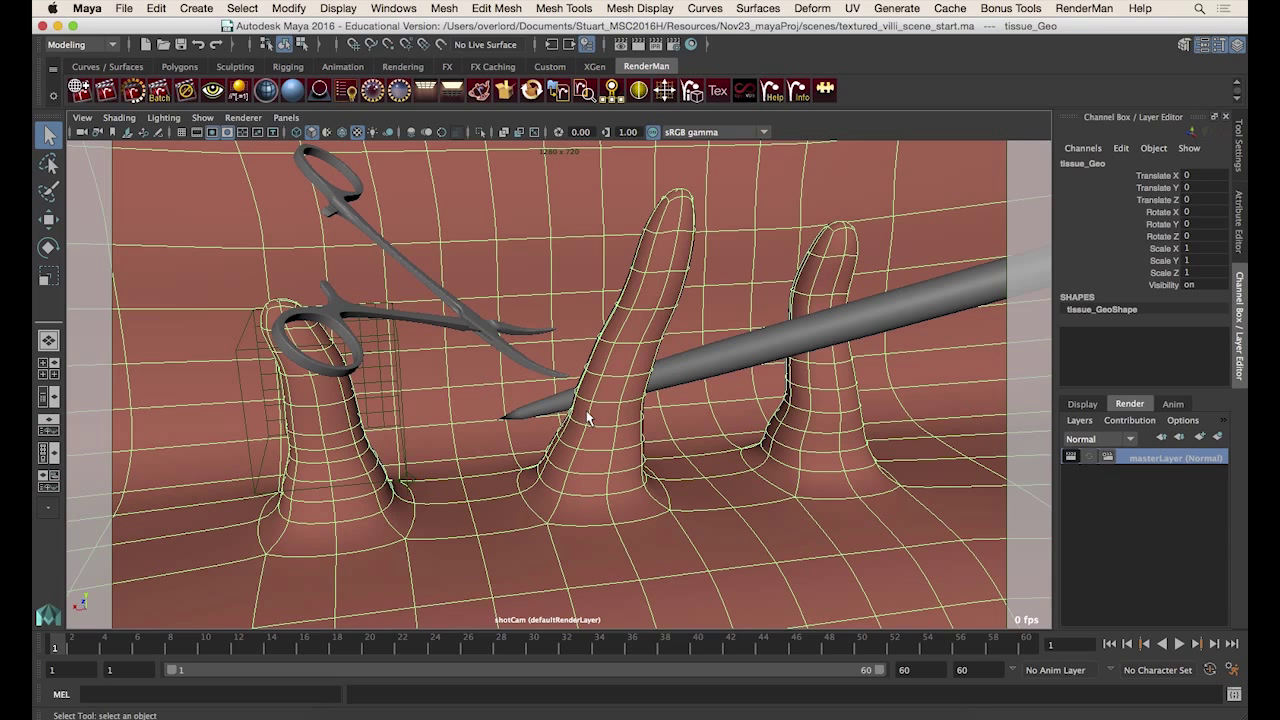
{"action": "left_click", "coordinate": [482, 326]}
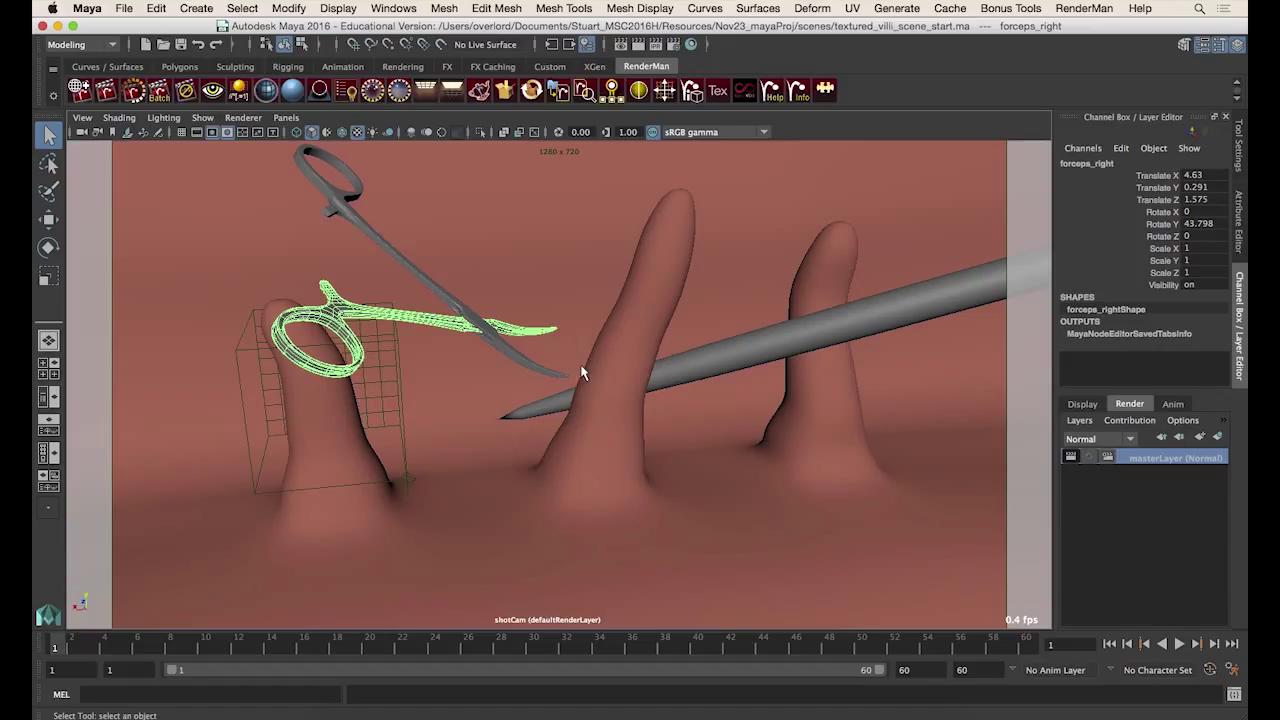
{"action": "left_click", "coordinate": [482, 330]}
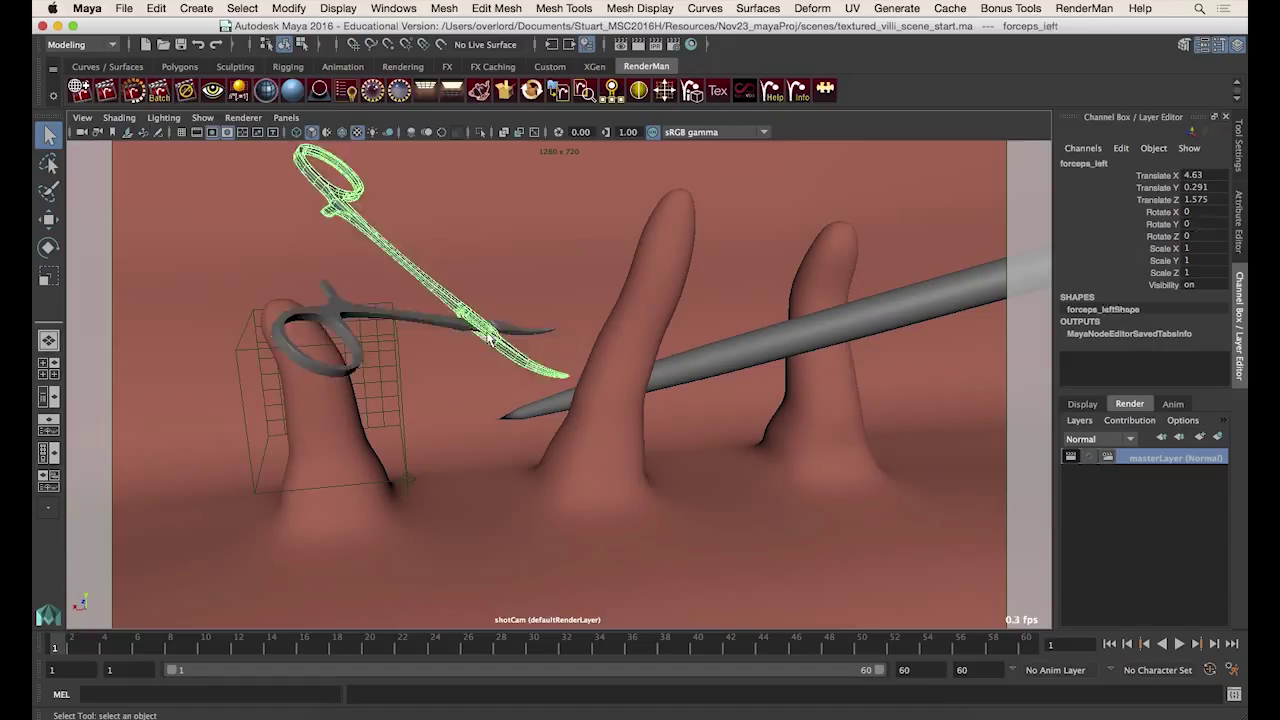
{"action": "left_click", "coordinate": [456, 326]}
{"action": "left_click", "coordinate": [548, 392]}
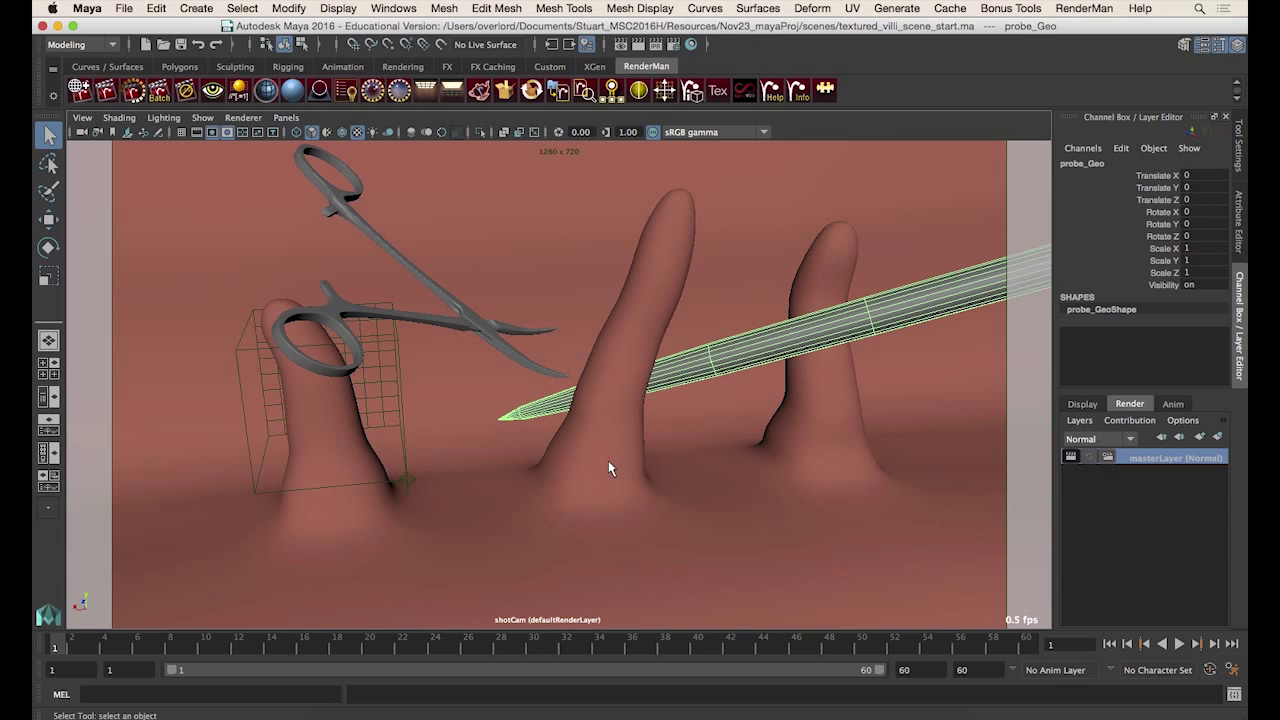
{"action": "left_click", "coordinate": [608, 460]}
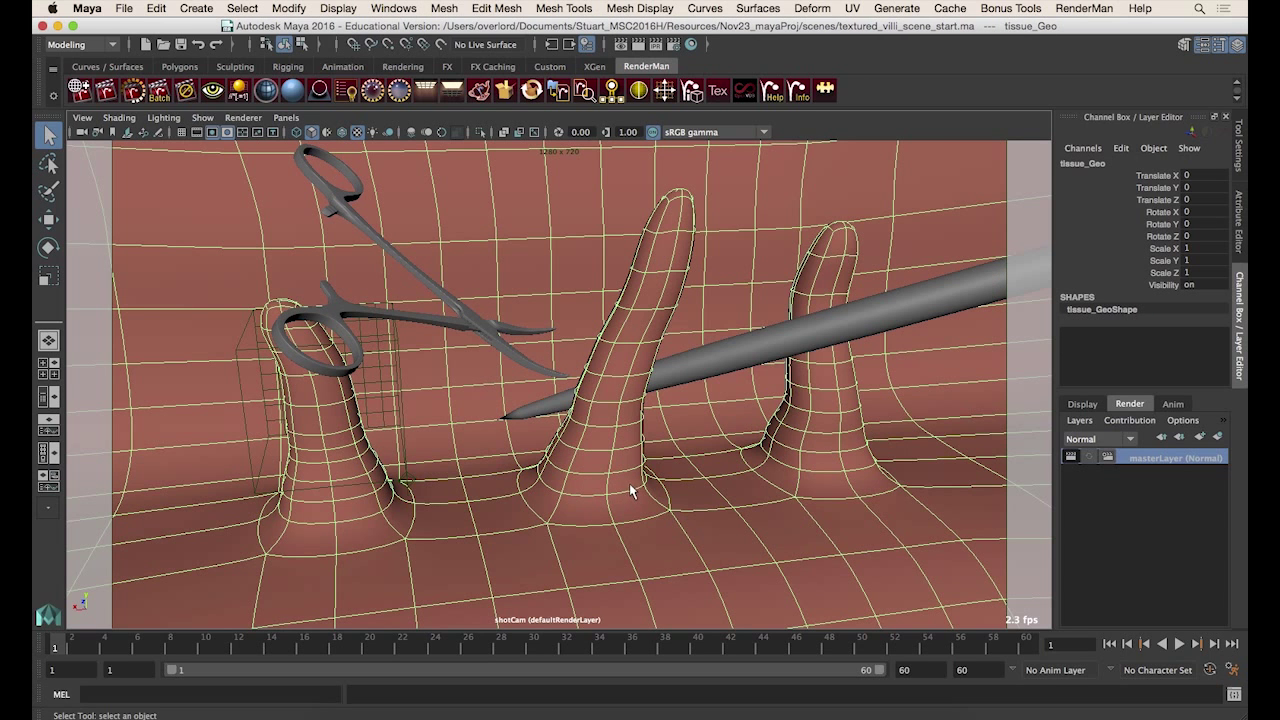
Create a new render layer containing both forceps halves, the probe and the tissue.
{"action": "left_click", "coordinate": [464, 319]}
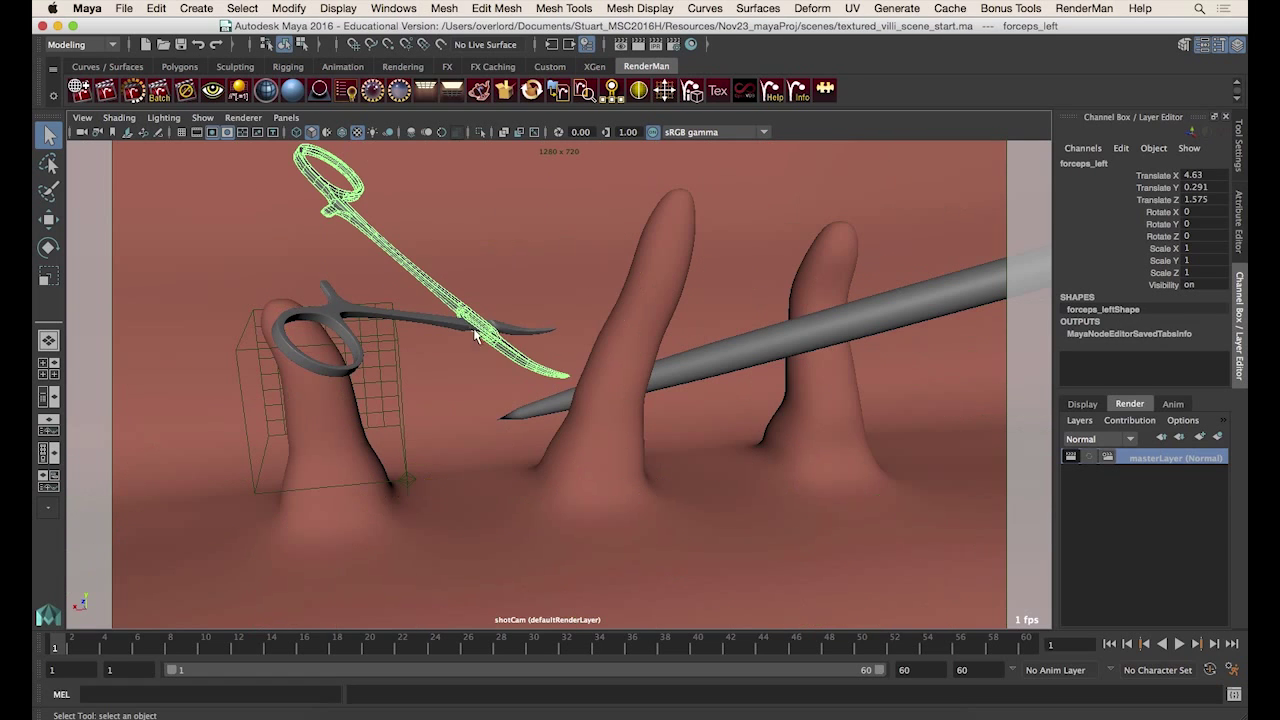
{"action": "left_click", "coordinate": [475, 333], "text": "shift"}
{"action": "left_click", "coordinate": [563, 400], "text": "shift"}
{"action": "left_click", "coordinate": [630, 322], "text": "shift"}
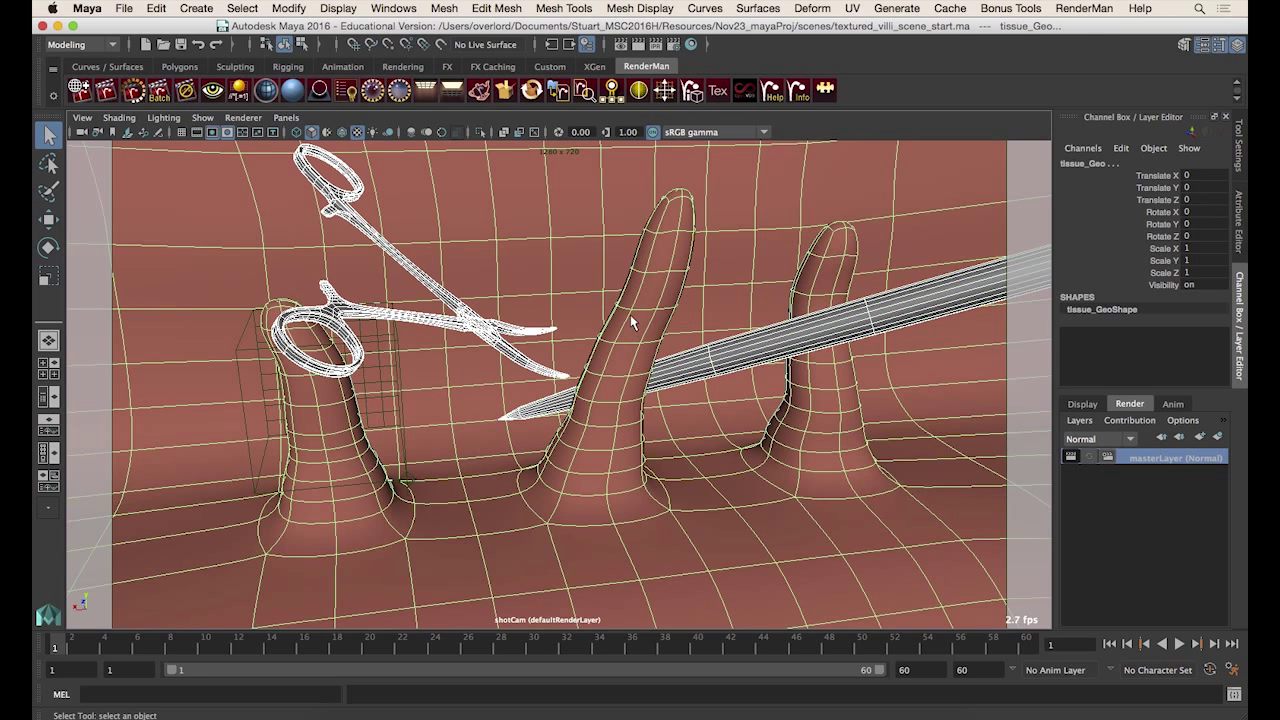
{"action": "left_click", "coordinate": [1218, 441]}
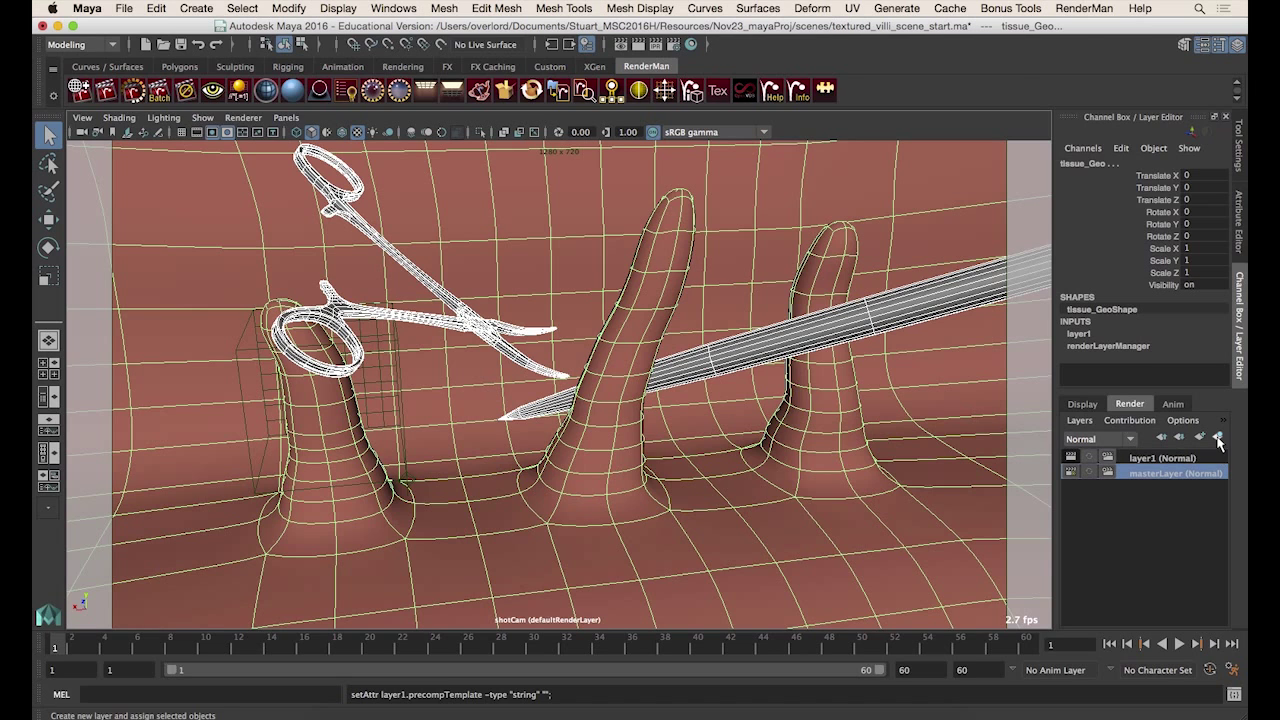
Make the new render layer active and rename it idLyr.
{"action": "left_click", "coordinate": [1150, 461]}
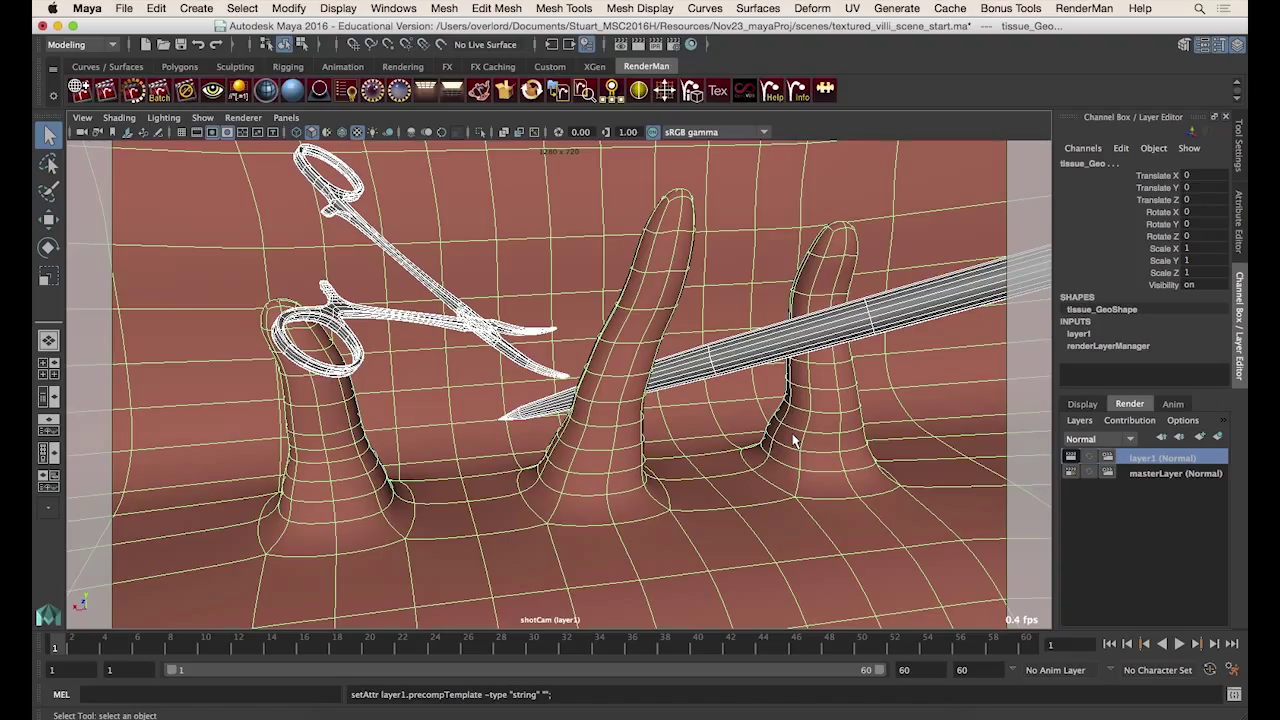
{"action": "double_click", "coordinate": [1160, 460]}
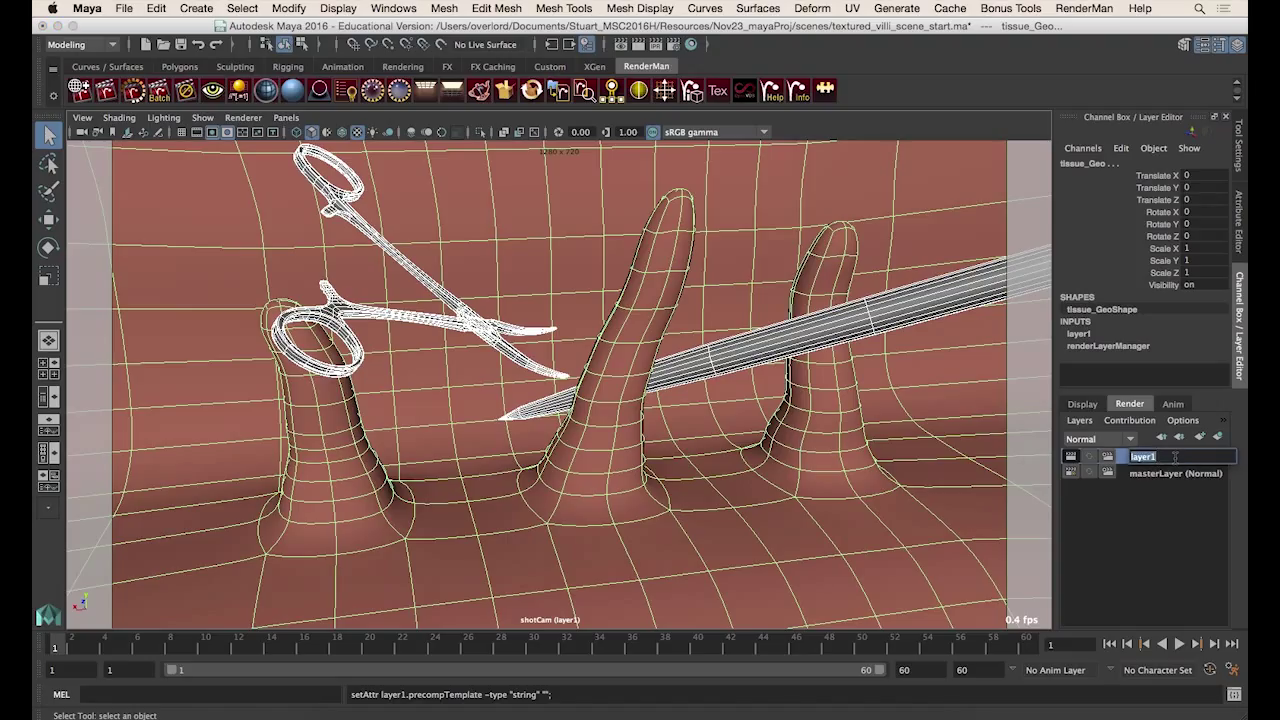
{"action": "key", "text": "BackSpace"}
{"action": "type", "text": "idLyr"}
{"action": "key", "text": "Return"}
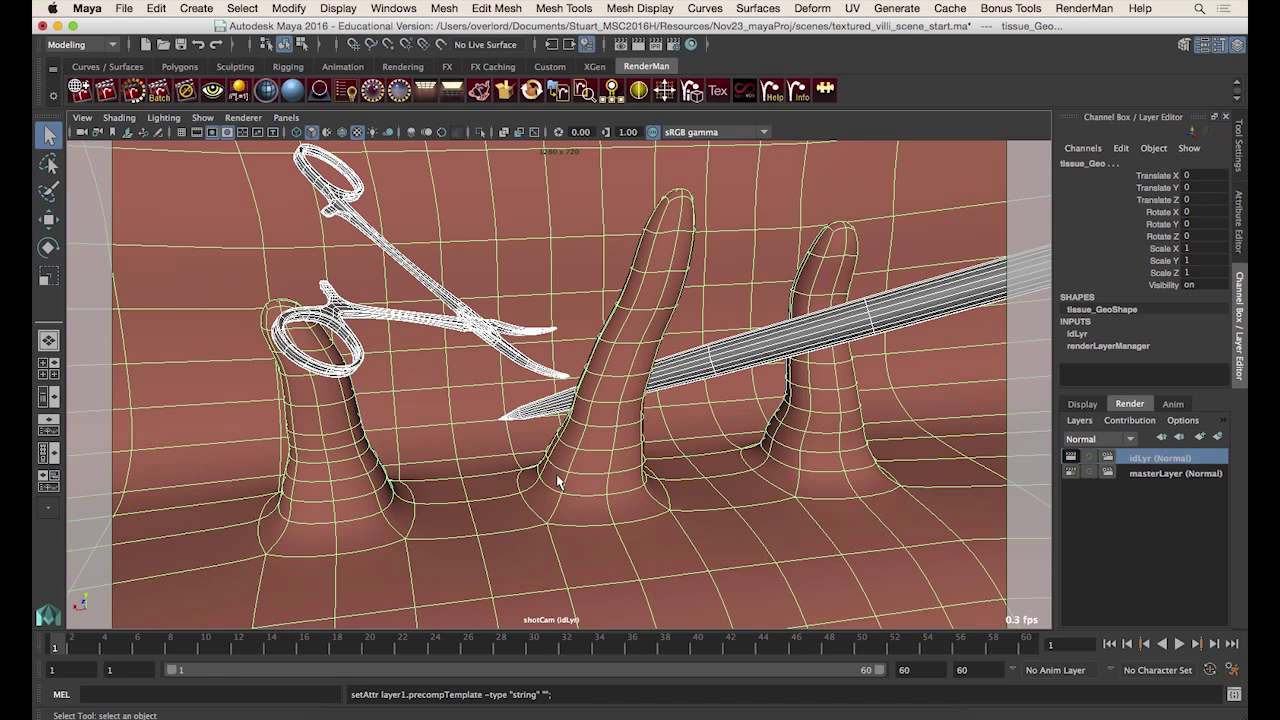
Create a new Surface Shader in the Hypershade and bring the materials into view.
{"action": "left_click", "coordinate": [691, 45]}
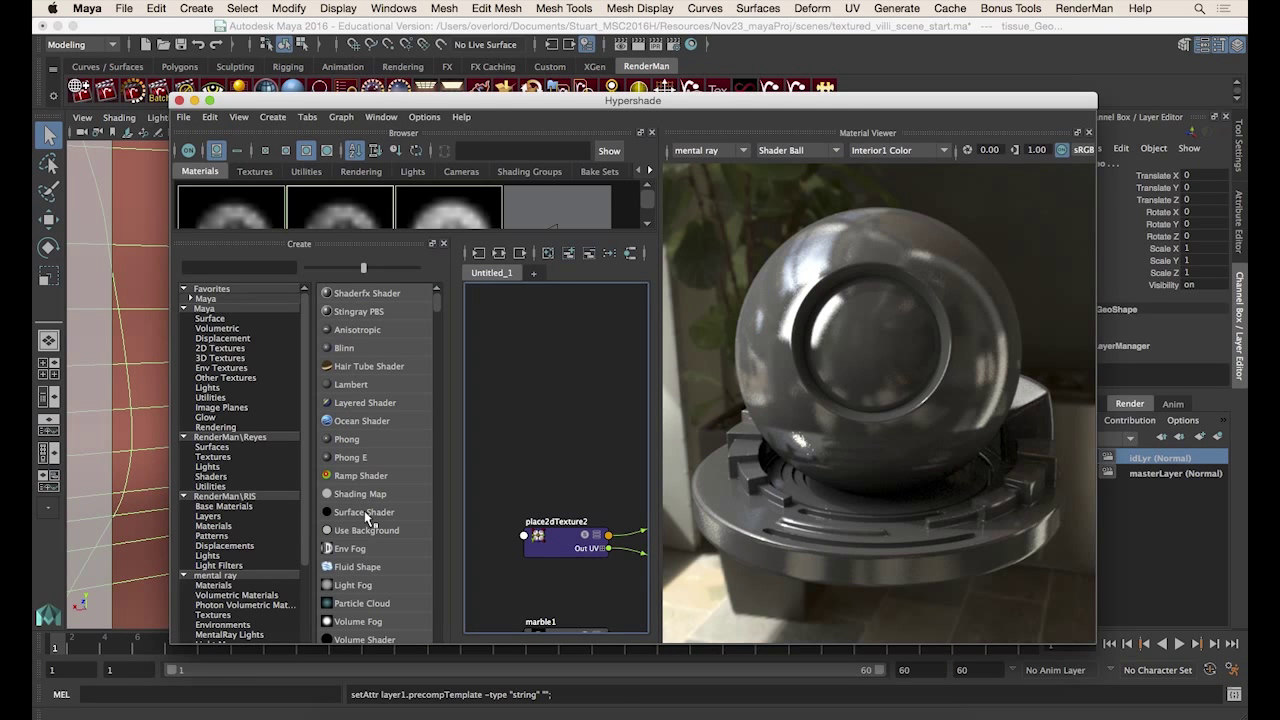
{"action": "left_click", "coordinate": [365, 513]}
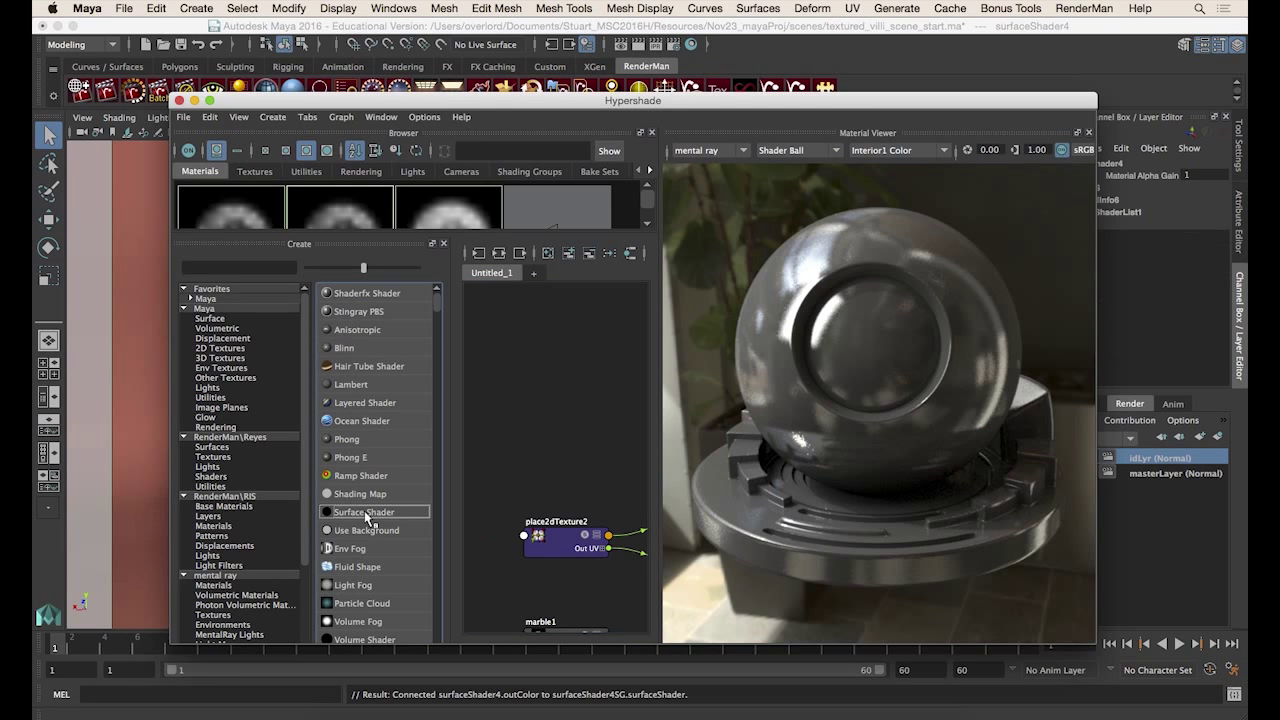
{"action": "left_click_drag", "start_coordinate": [550, 106], "coordinate": [371, 130]}
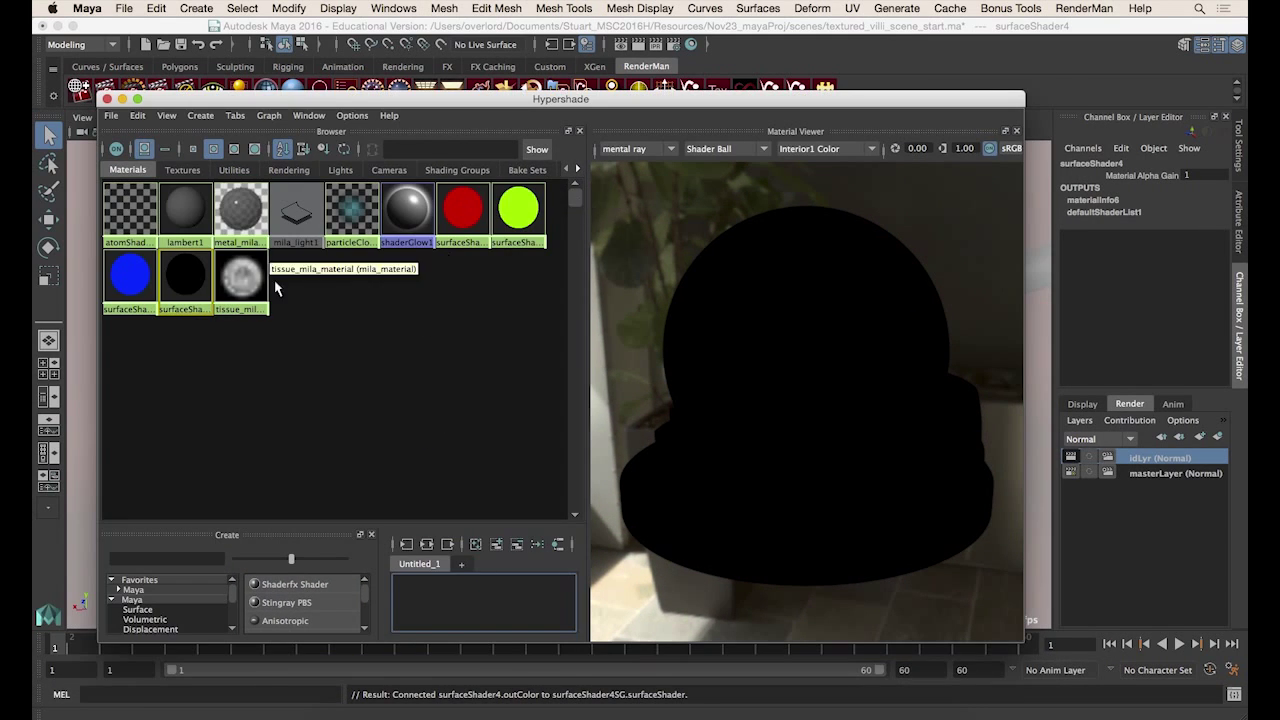
{"action": "left_click_drag", "start_coordinate": [439, 100], "coordinate": [419, 54]}
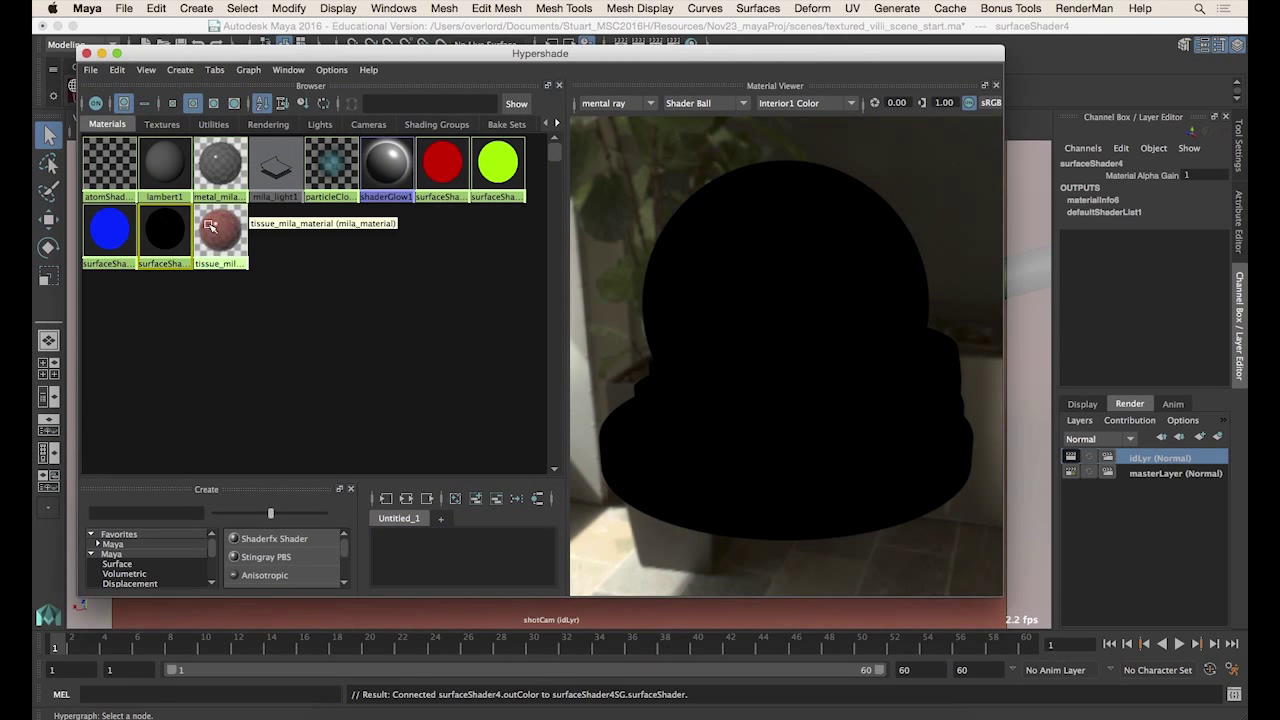
Show the new surface shader's attributes and rename it red_SS.
{"action": "left_click", "coordinate": [1241, 215]}
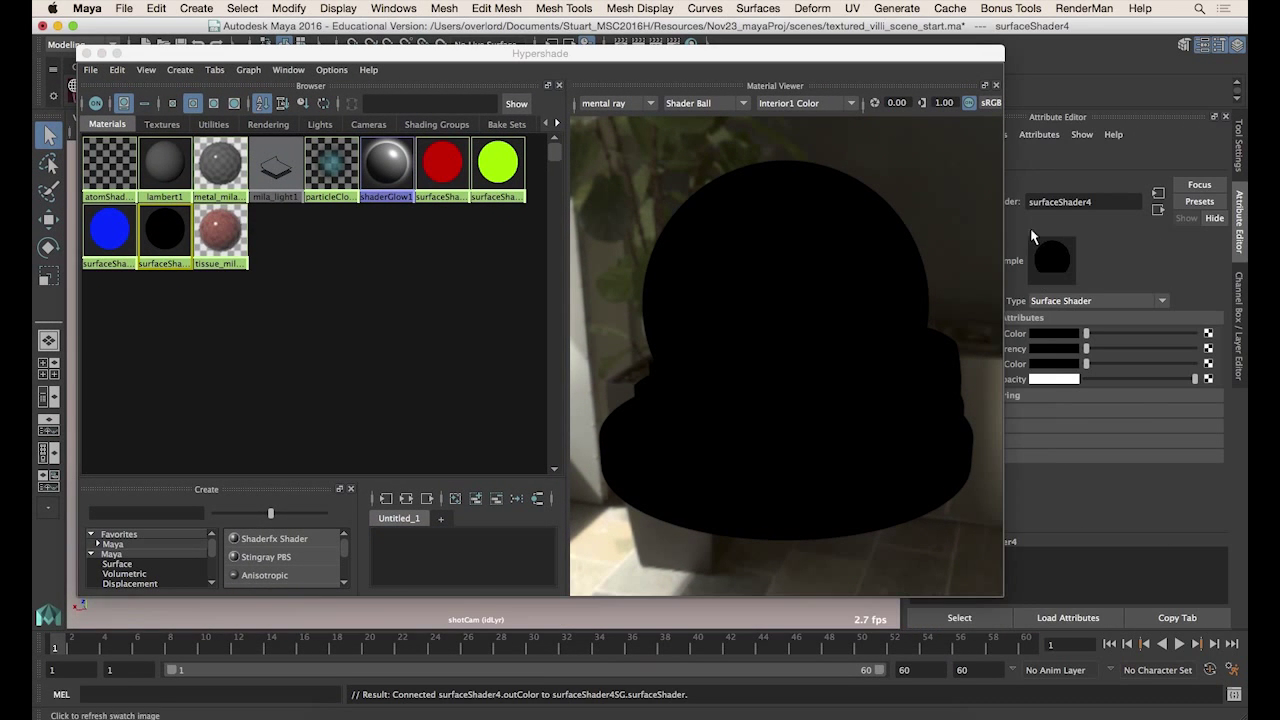
{"action": "left_click_drag", "start_coordinate": [818, 62], "coordinate": [729, 65]}
{"action": "double_click", "coordinate": [1098, 201]}
{"action": "type", "text": "re"}
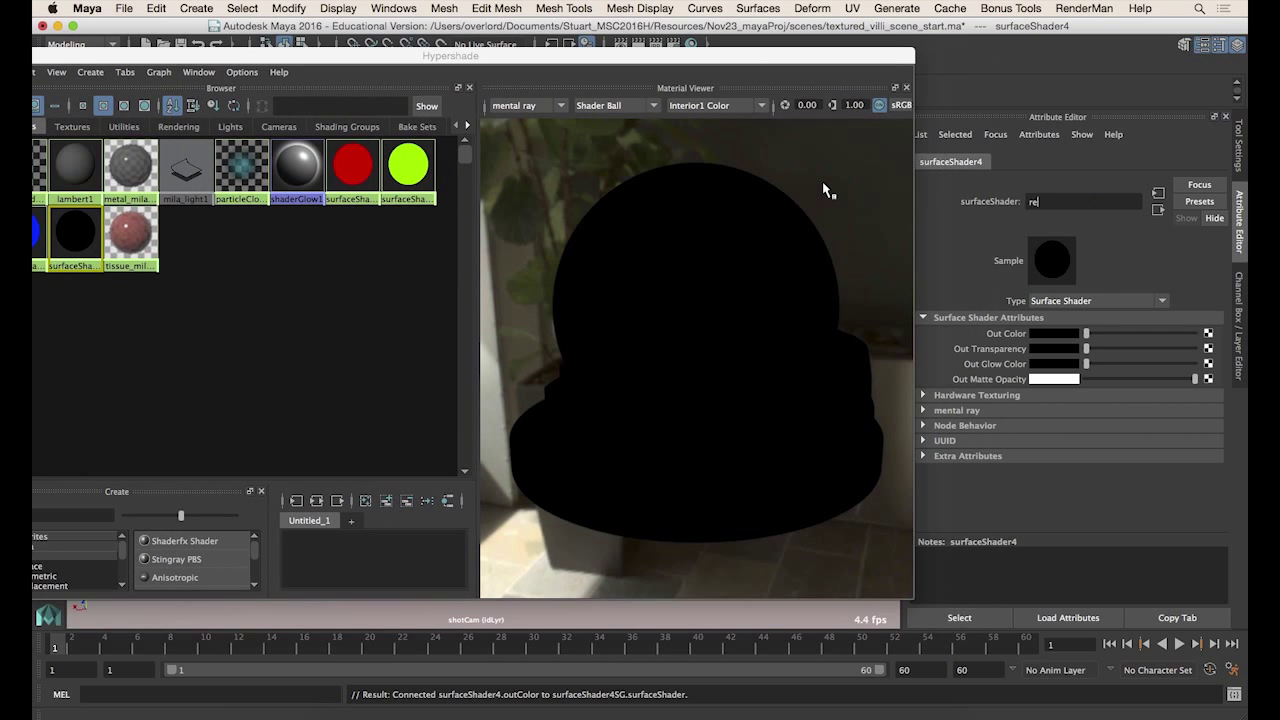
{"action": "type", "text": "d_SS"}
{"action": "key", "text": "Return"}
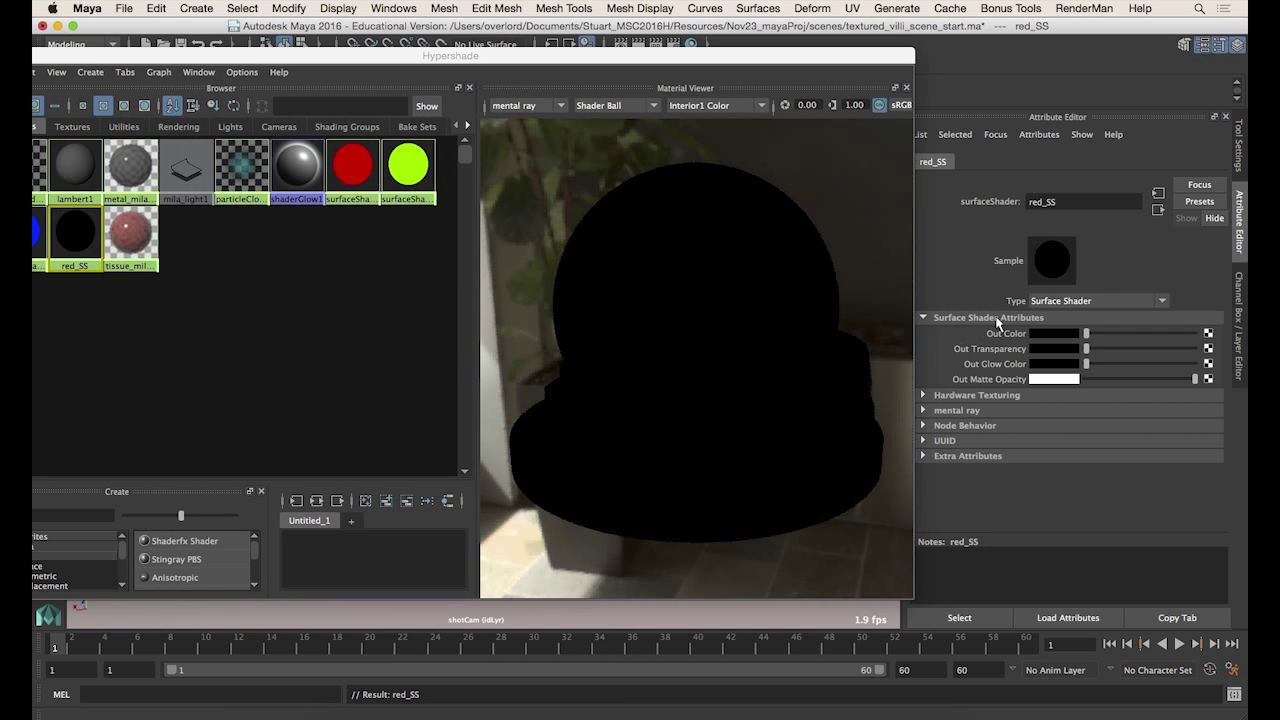
Set red_SS's Out Color to the pure red swatch and switch the colour values to RGB, 0 to 1.0.
{"action": "left_click", "coordinate": [1062, 337]}
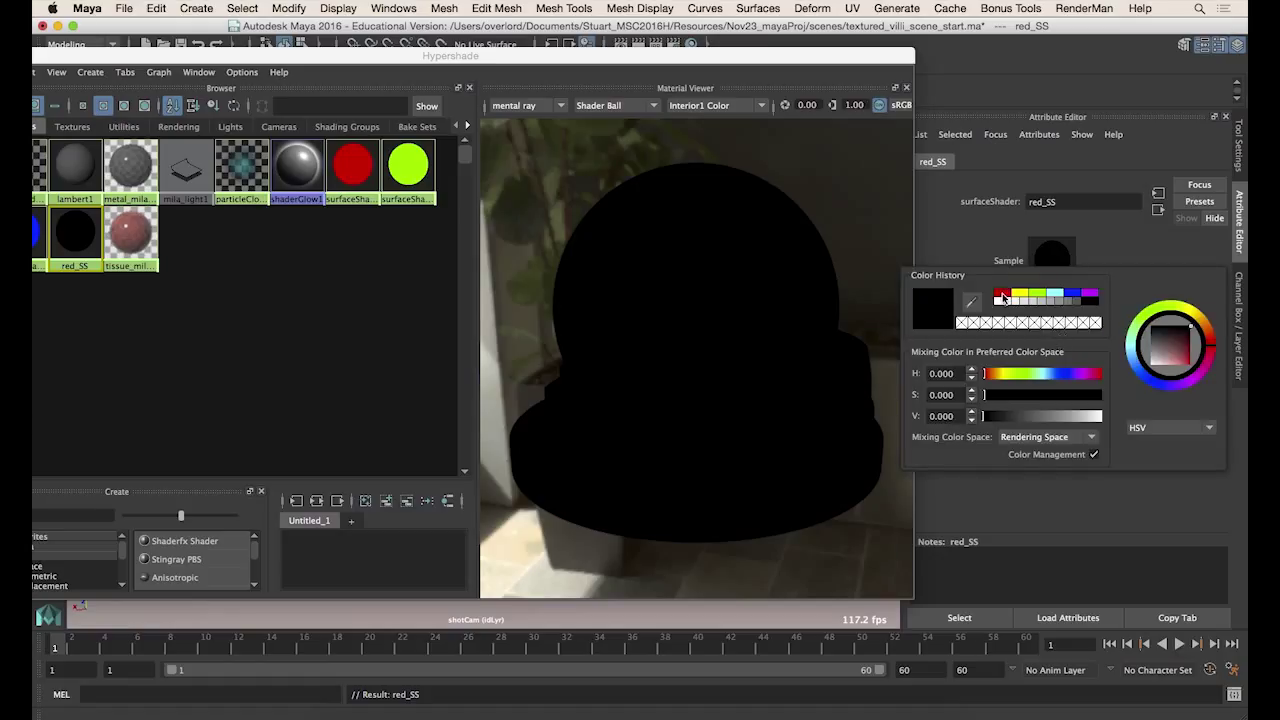
{"action": "left_click", "coordinate": [1004, 298]}
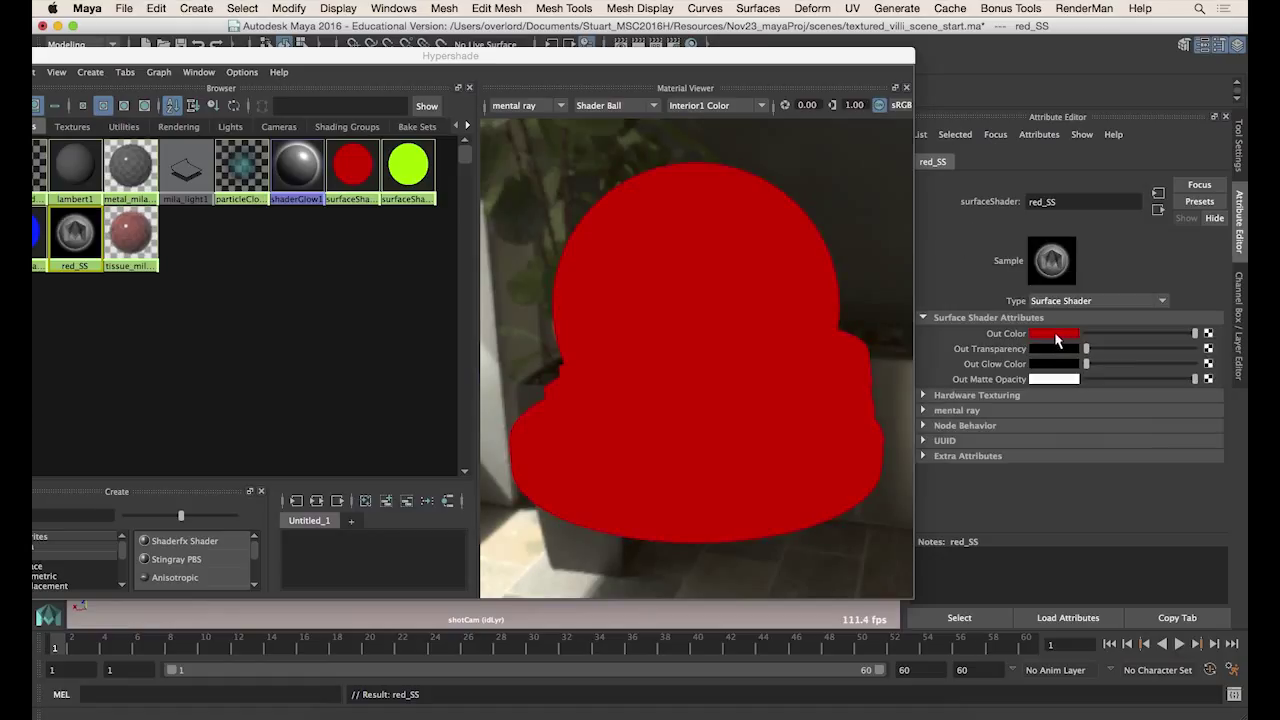
{"action": "left_click", "coordinate": [1055, 335]}
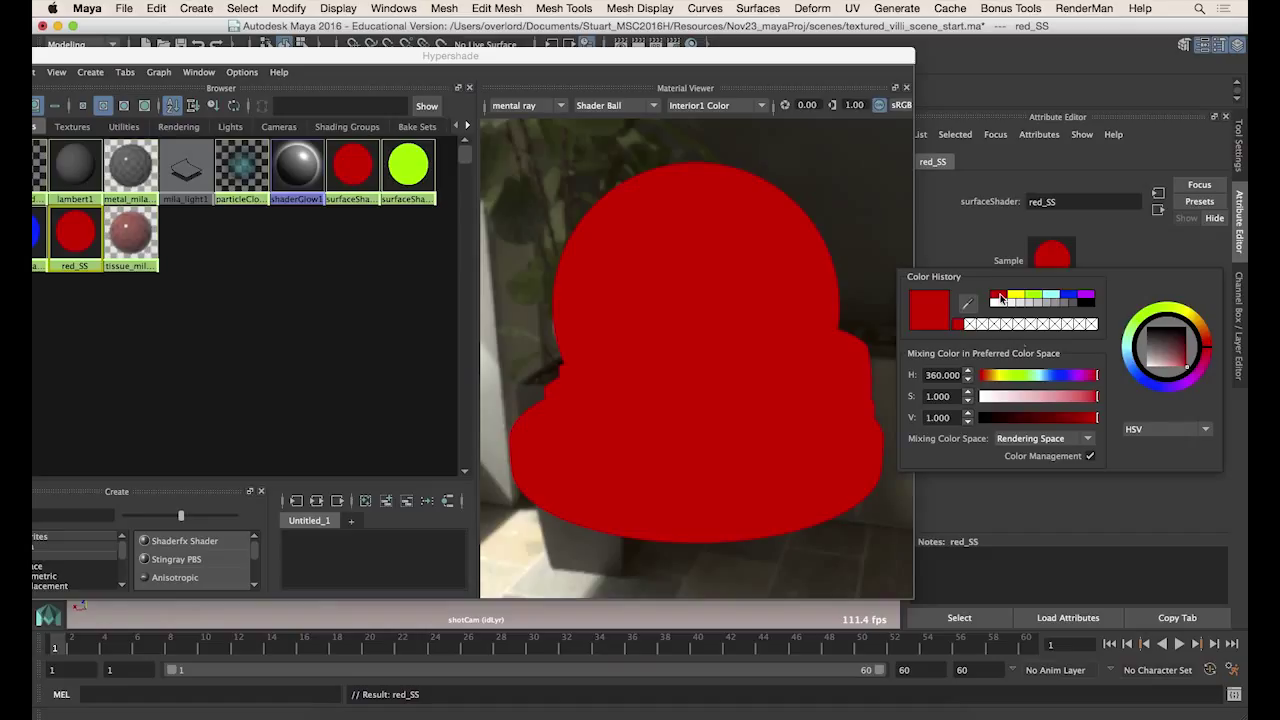
{"action": "left_click", "coordinate": [1130, 432]}
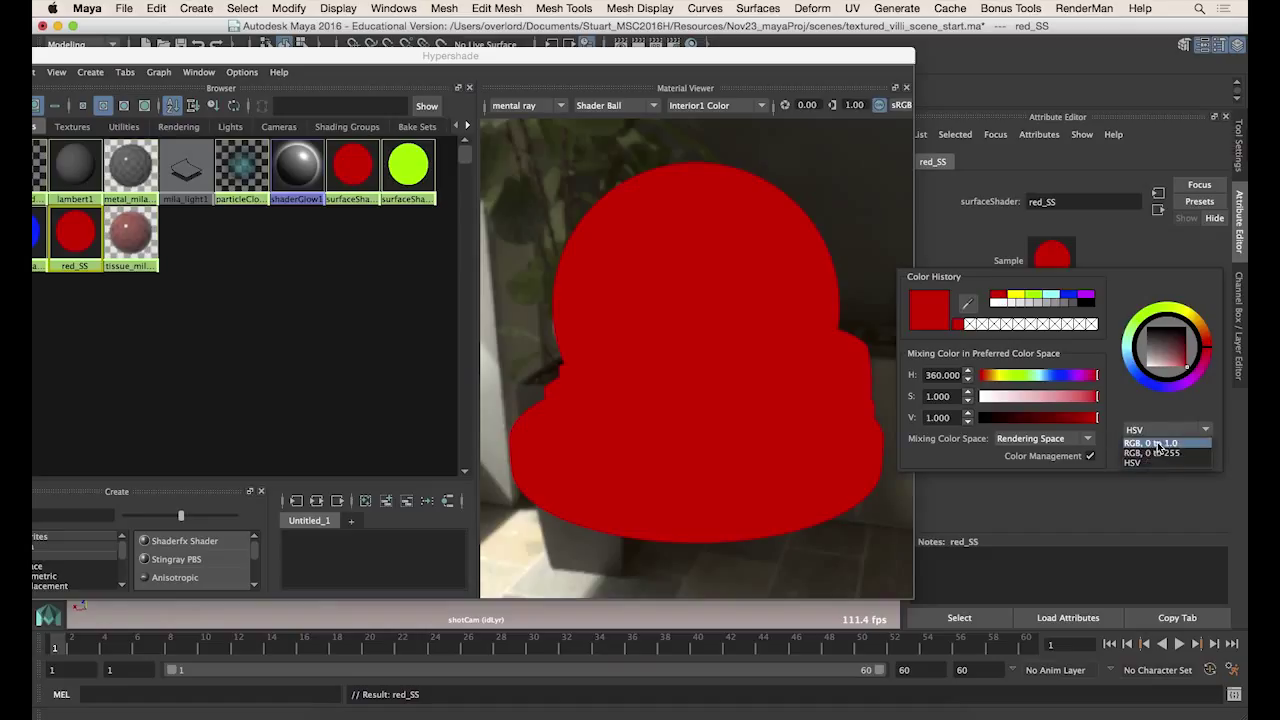
{"action": "left_click", "coordinate": [1158, 444]}
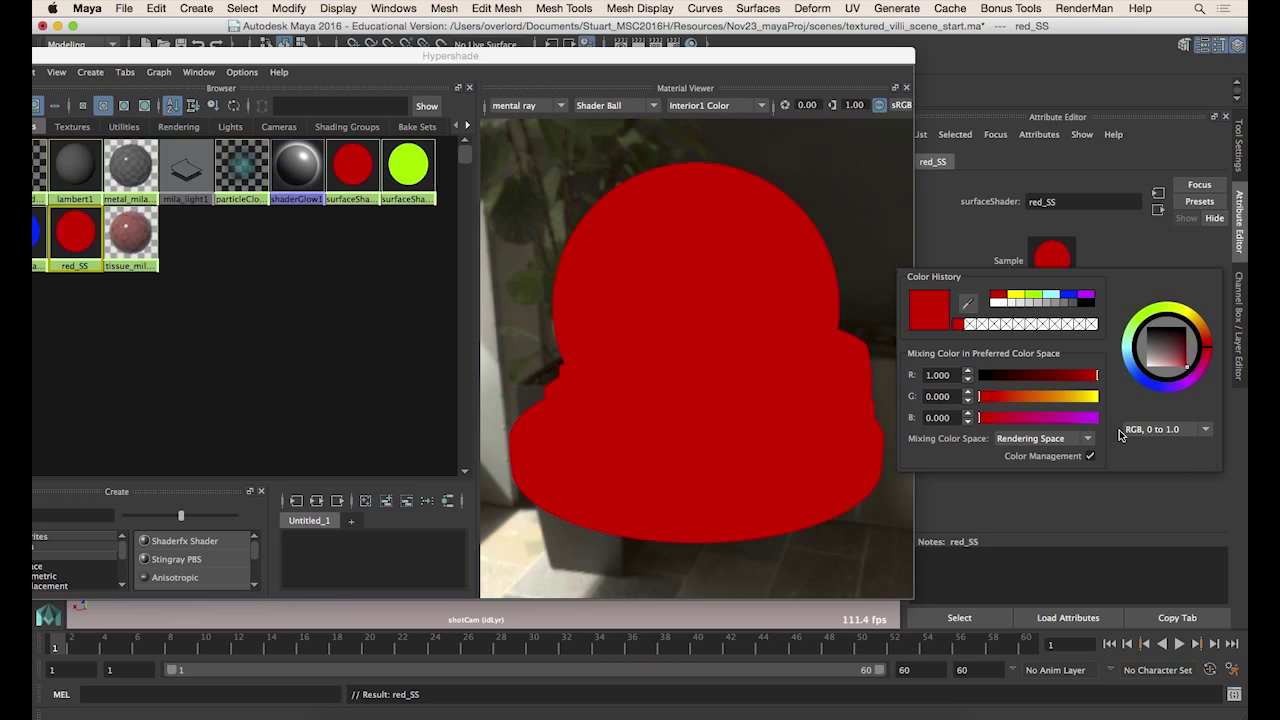
{"action": "double_click", "coordinate": [951, 375]}
{"action": "key", "text": "Tab"}
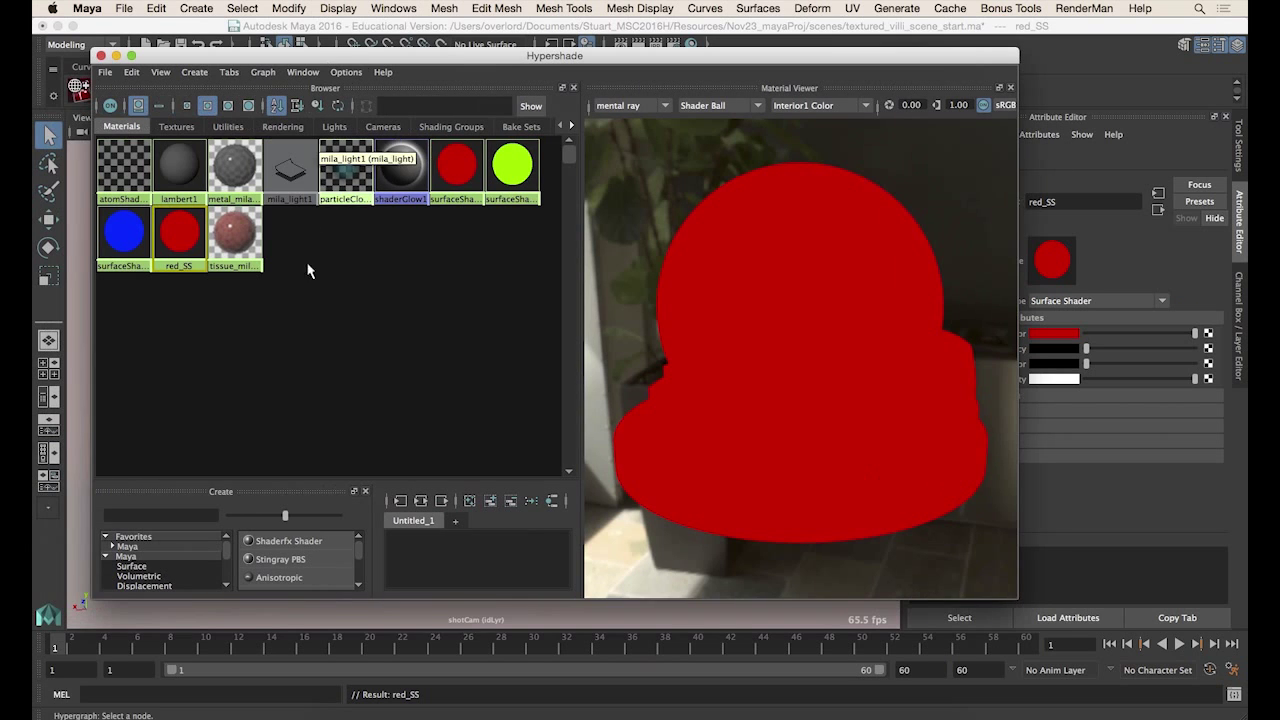
Filter the node list with "surf" and create a second Surface Shader.
{"action": "left_click_drag", "start_coordinate": [256, 58], "coordinate": [360, 58]}
{"action": "scroll", "coordinate": [272, 540], "scroll_direction": "down", "scroll_amount": 5}
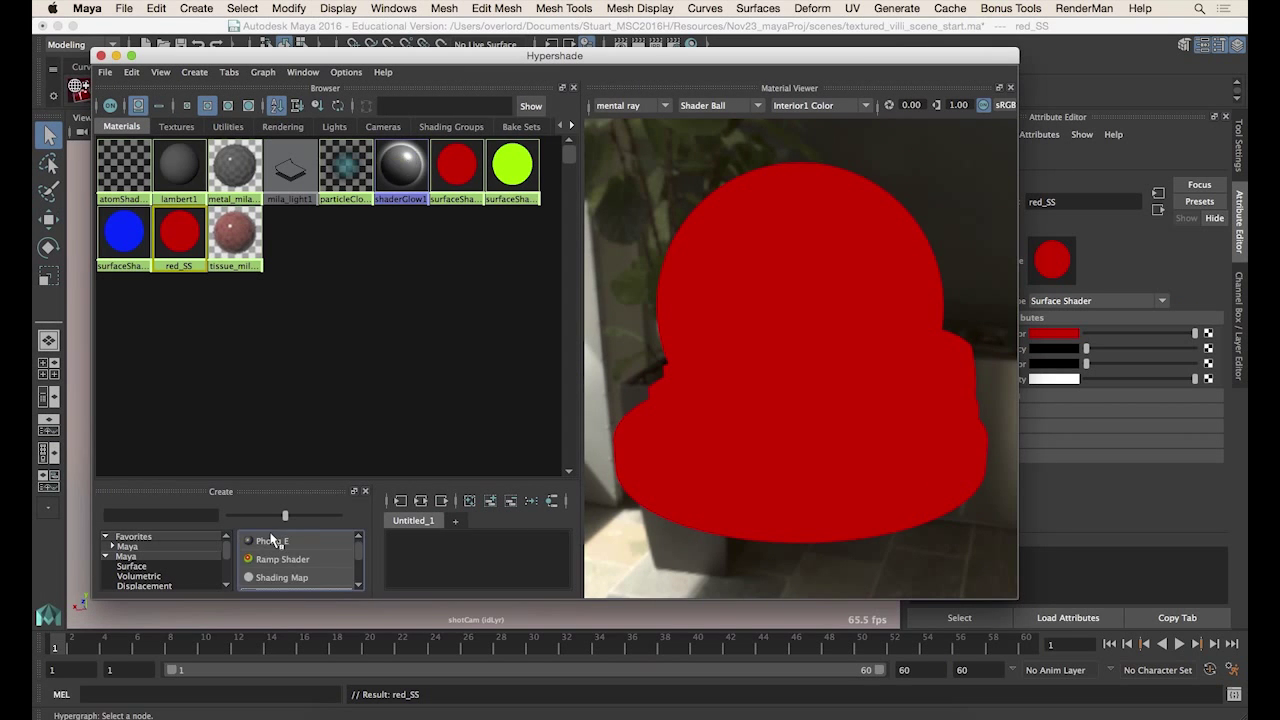
{"action": "left_click", "coordinate": [192, 515]}
{"action": "type", "text": "d"}
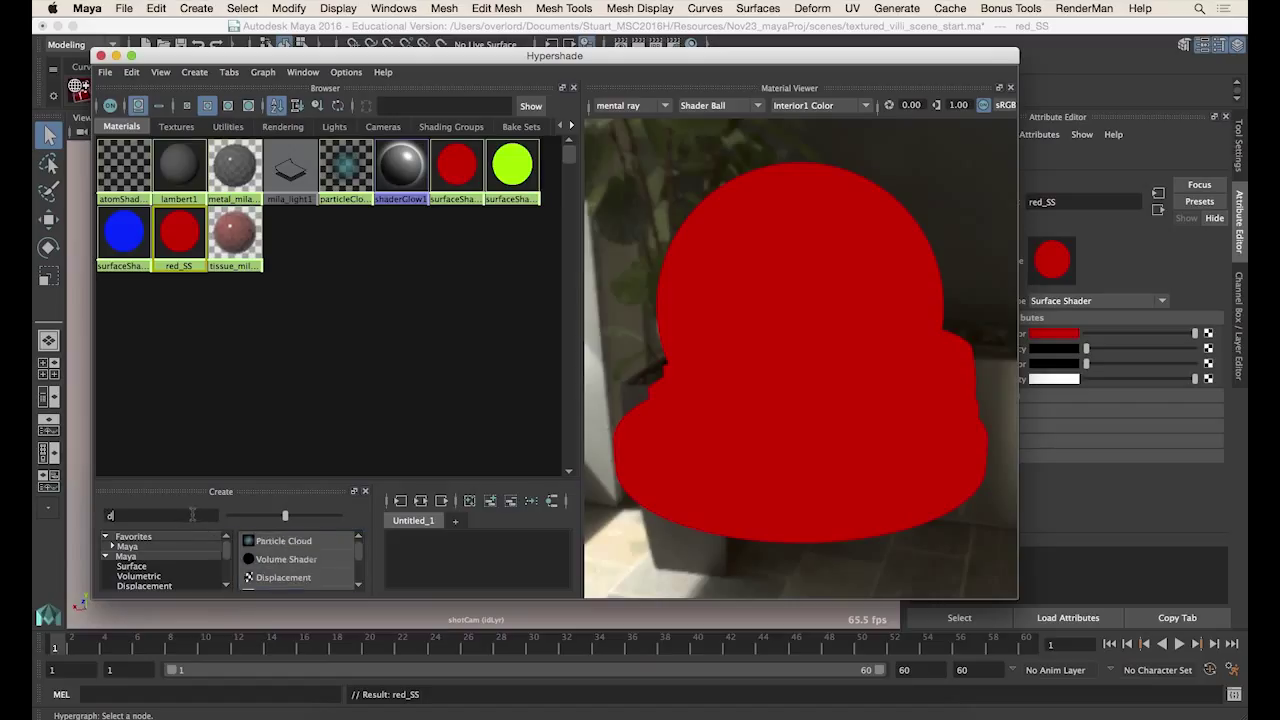
{"action": "key", "text": "BackSpace"}
{"action": "type", "text": "surf"}
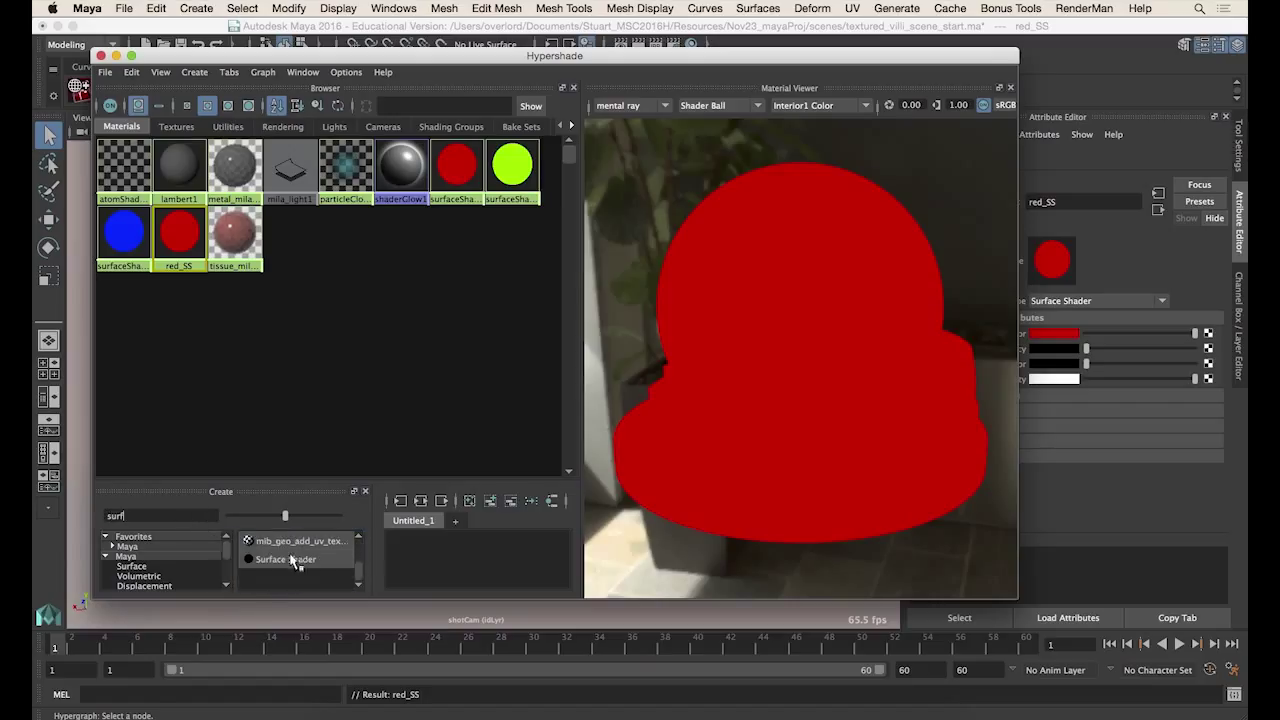
{"action": "left_click", "coordinate": [292, 561]}
Rename the second surface shader green_SS and set its Out Color to the green swatch.
{"action": "left_click_drag", "start_coordinate": [845, 59], "coordinate": [758, 57]}
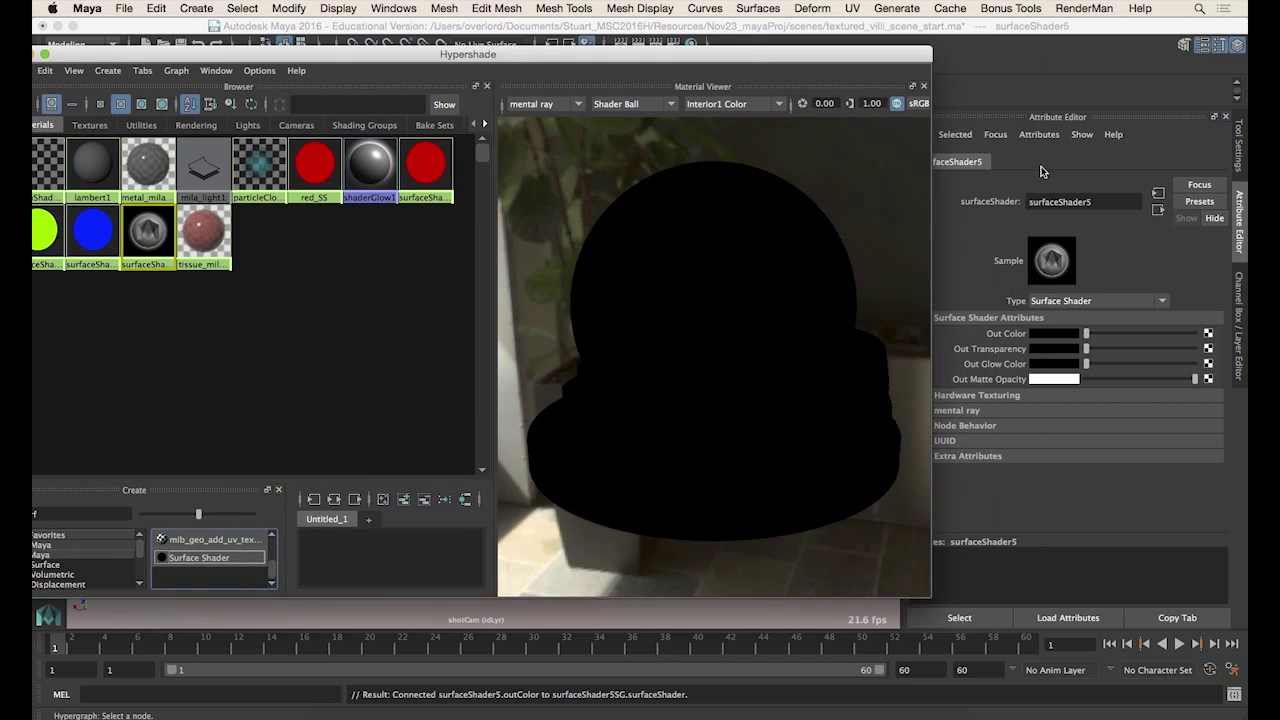
{"action": "double_click", "coordinate": [1100, 200]}
{"action": "type", "text": "green"}
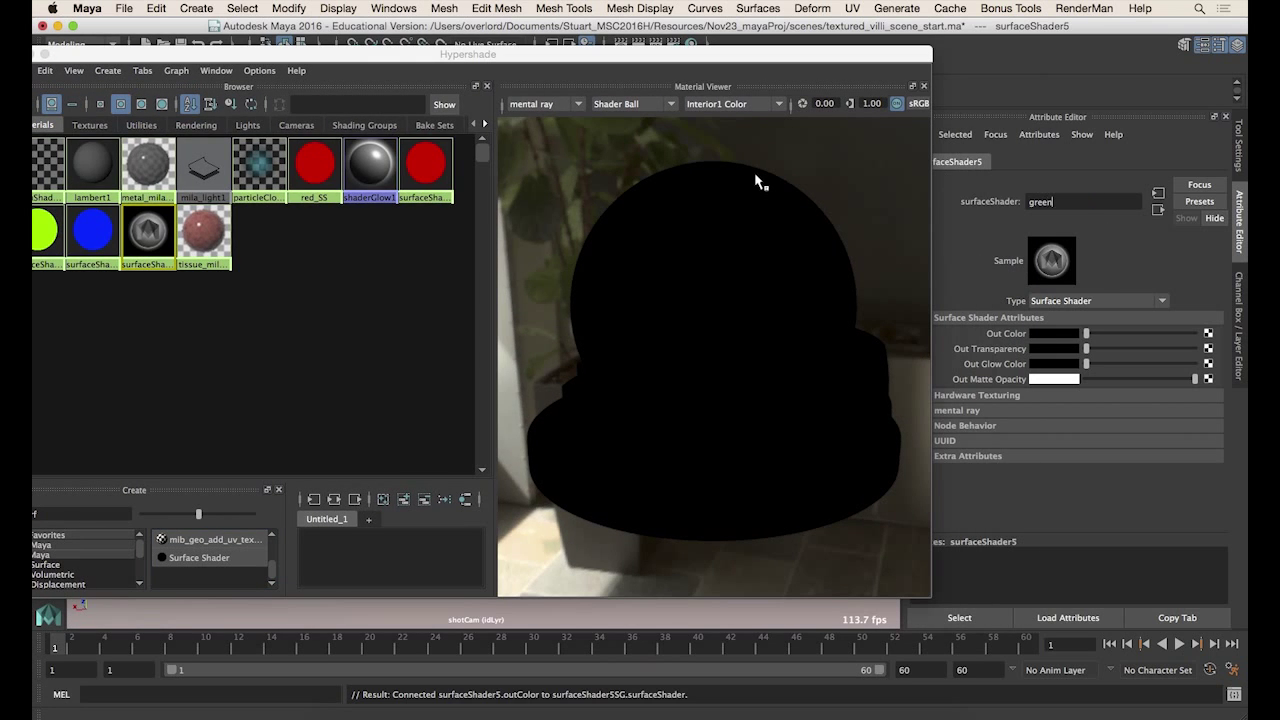
{"action": "type", "text": "_SS"}
{"action": "key", "text": "Return"}
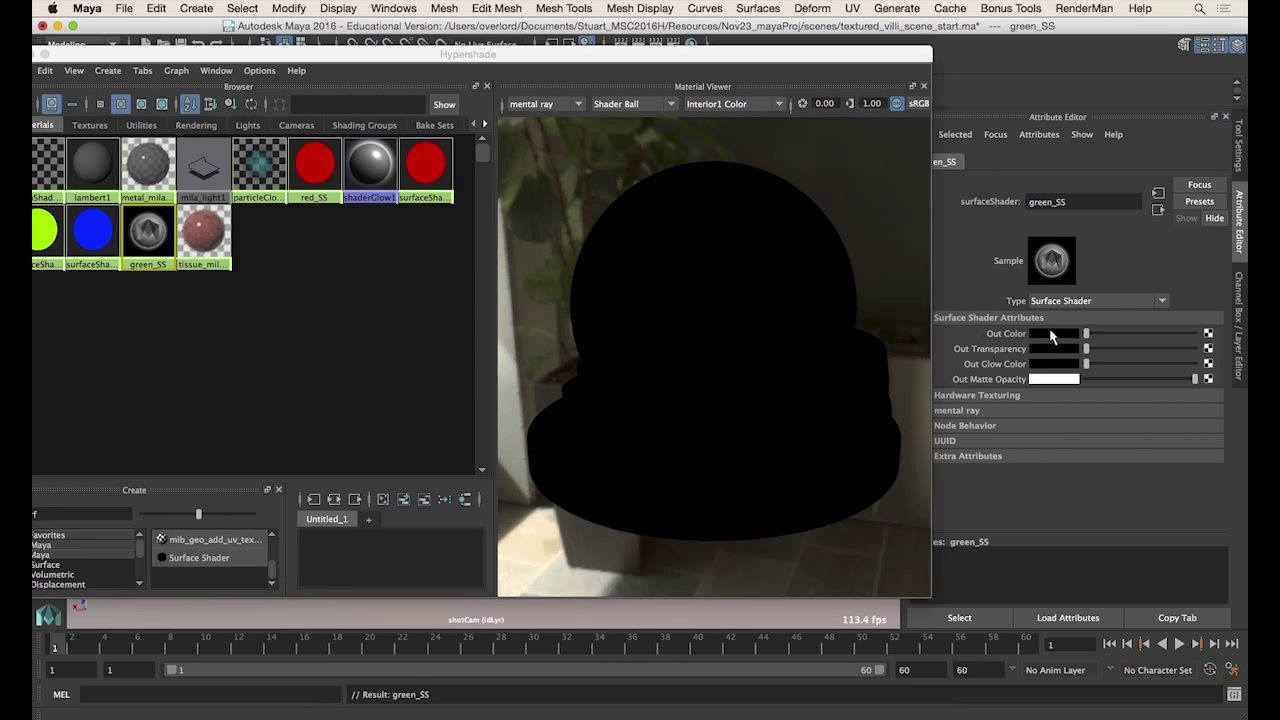
{"action": "left_click", "coordinate": [1054, 334]}
{"action": "left_click", "coordinate": [1030, 293]}
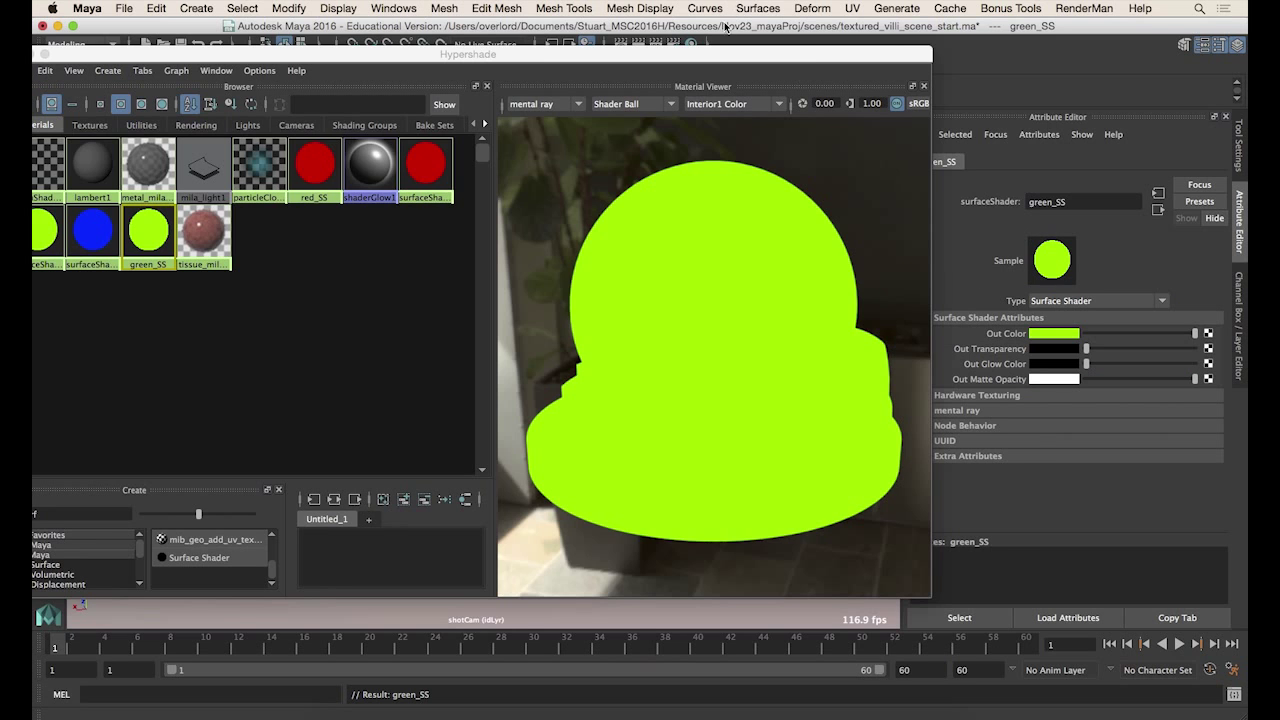
Create a third Surface Shader and rename it blue_SS.
{"action": "left_click_drag", "start_coordinate": [698, 55], "coordinate": [765, 52]}
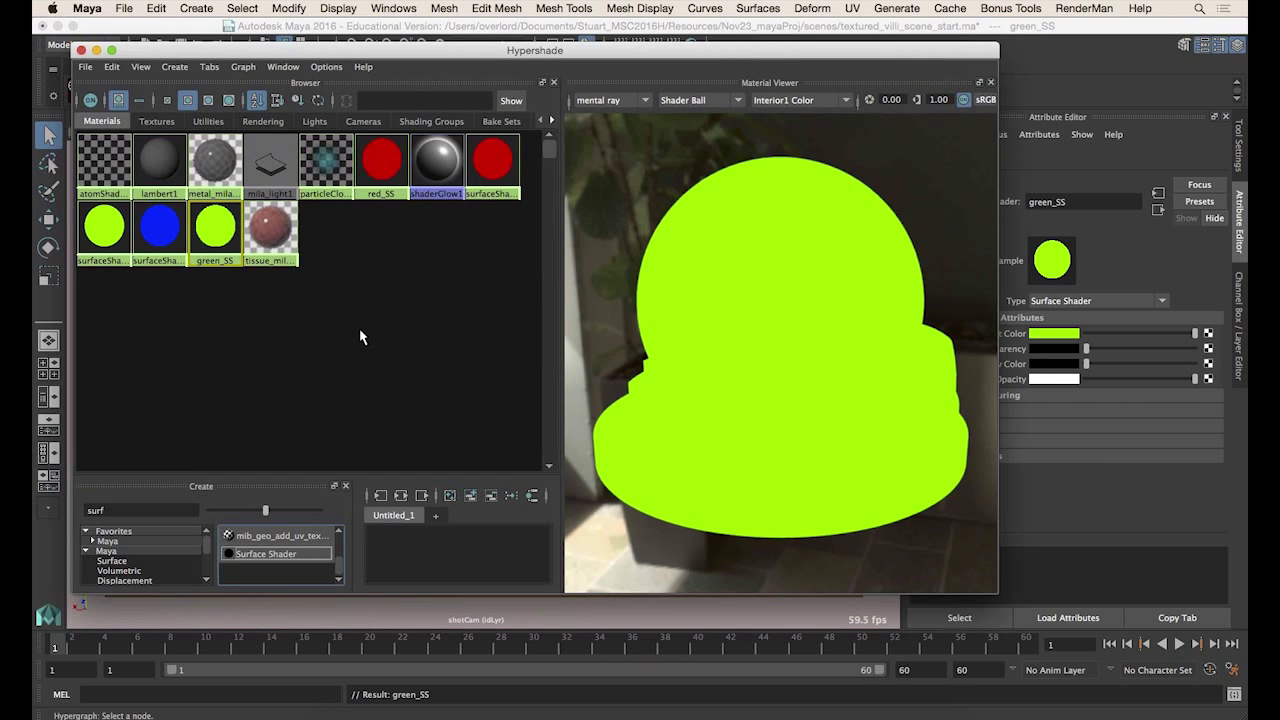
{"action": "left_click", "coordinate": [240, 555]}
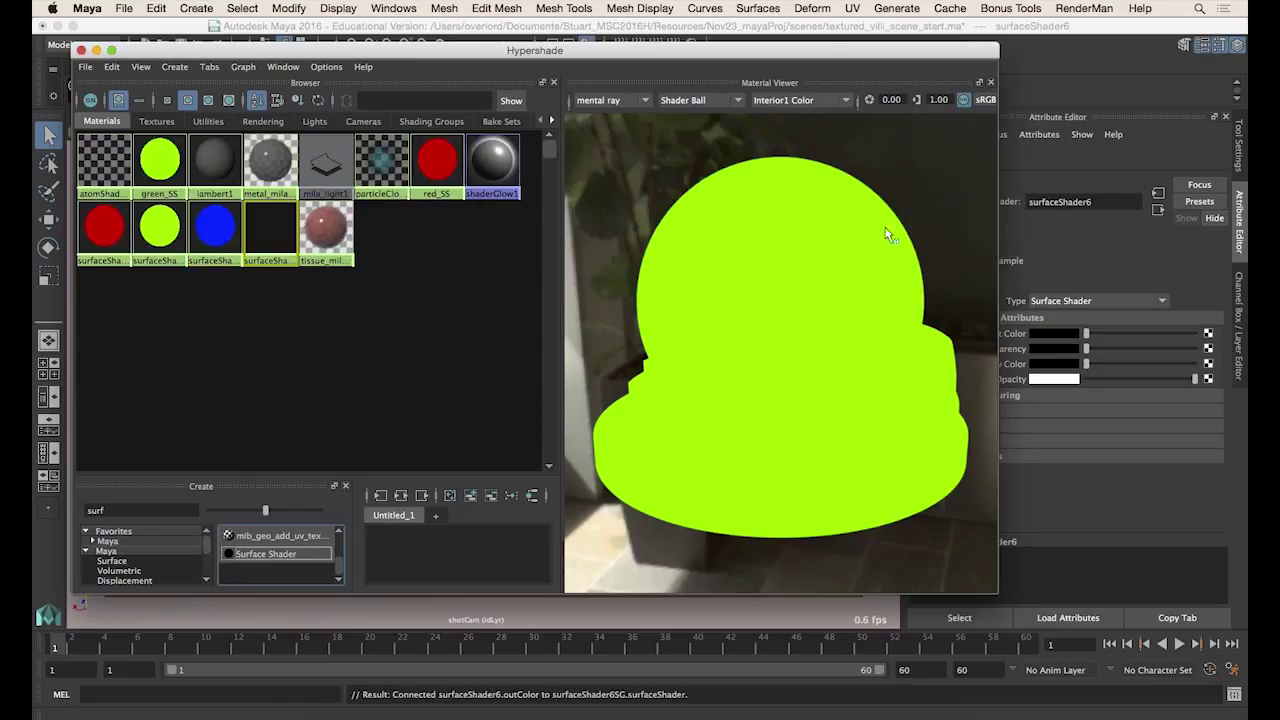
{"action": "type", "text": "blue_SS"}
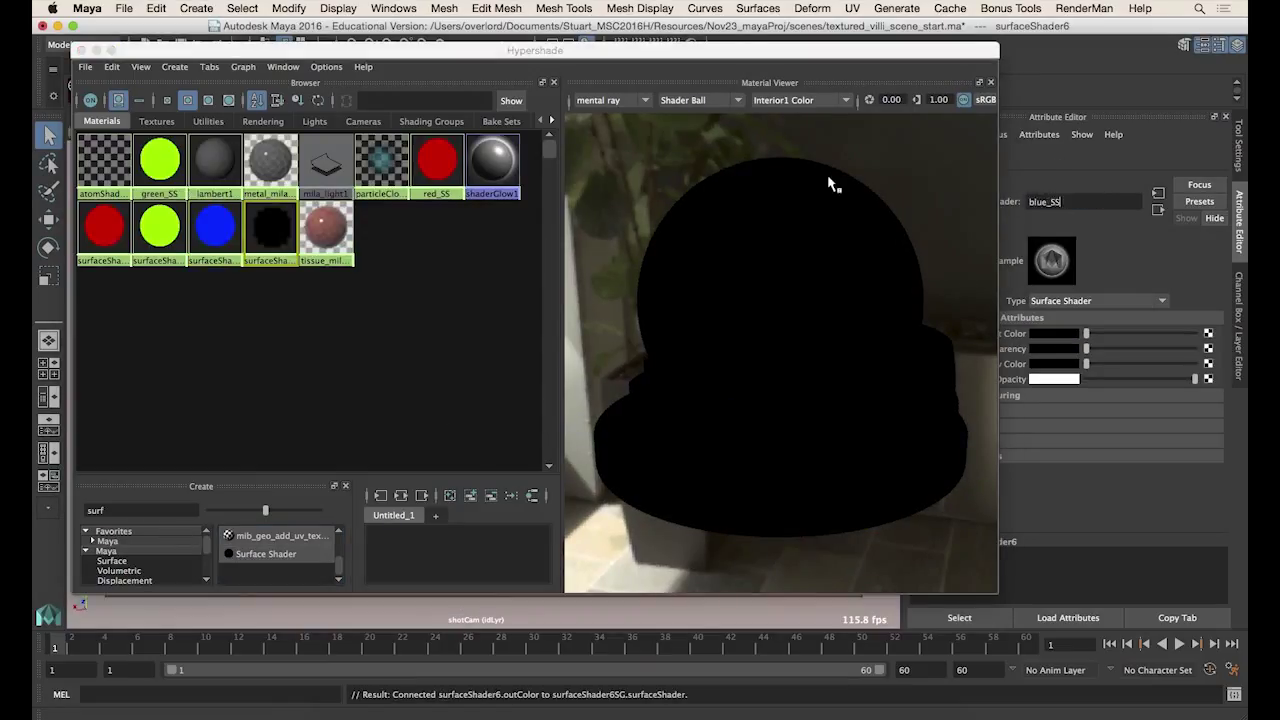
{"action": "key", "text": "Return"}
Set blue_SS's Out Color to the blue swatch from the colour palette.
{"action": "left_click_drag", "start_coordinate": [787, 52], "coordinate": [714, 52]}
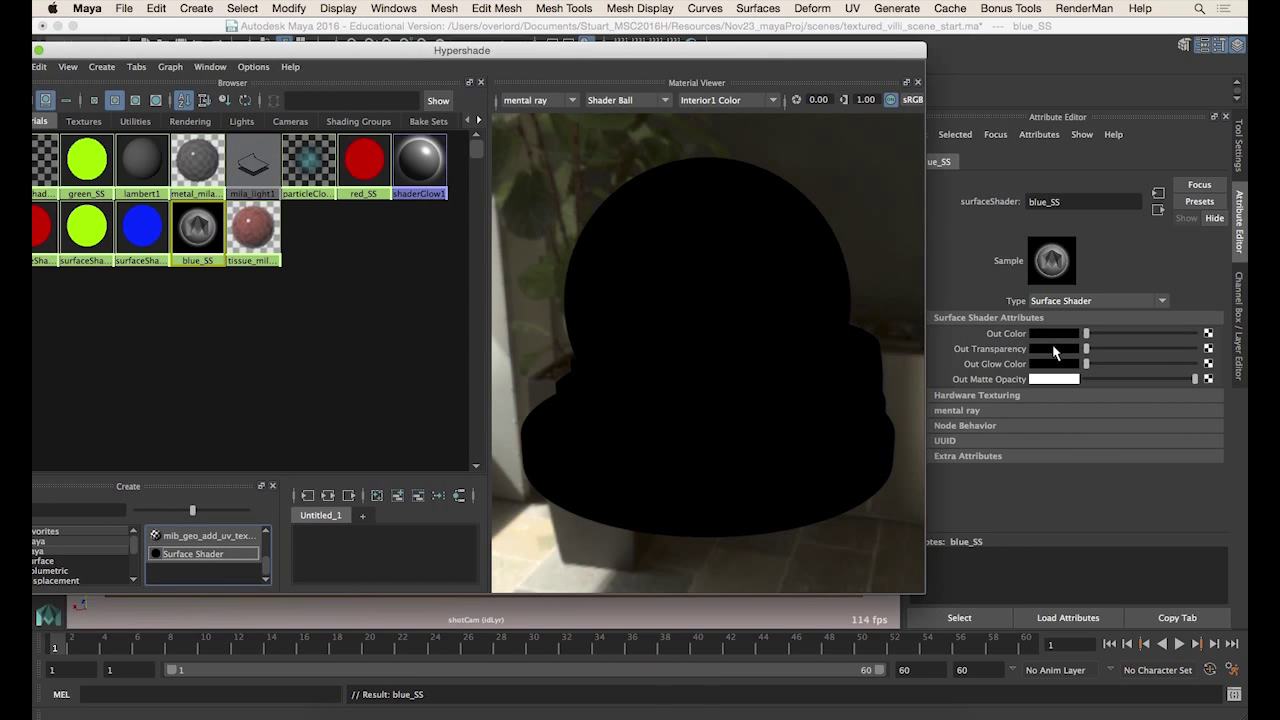
{"action": "left_click", "coordinate": [1057, 334]}
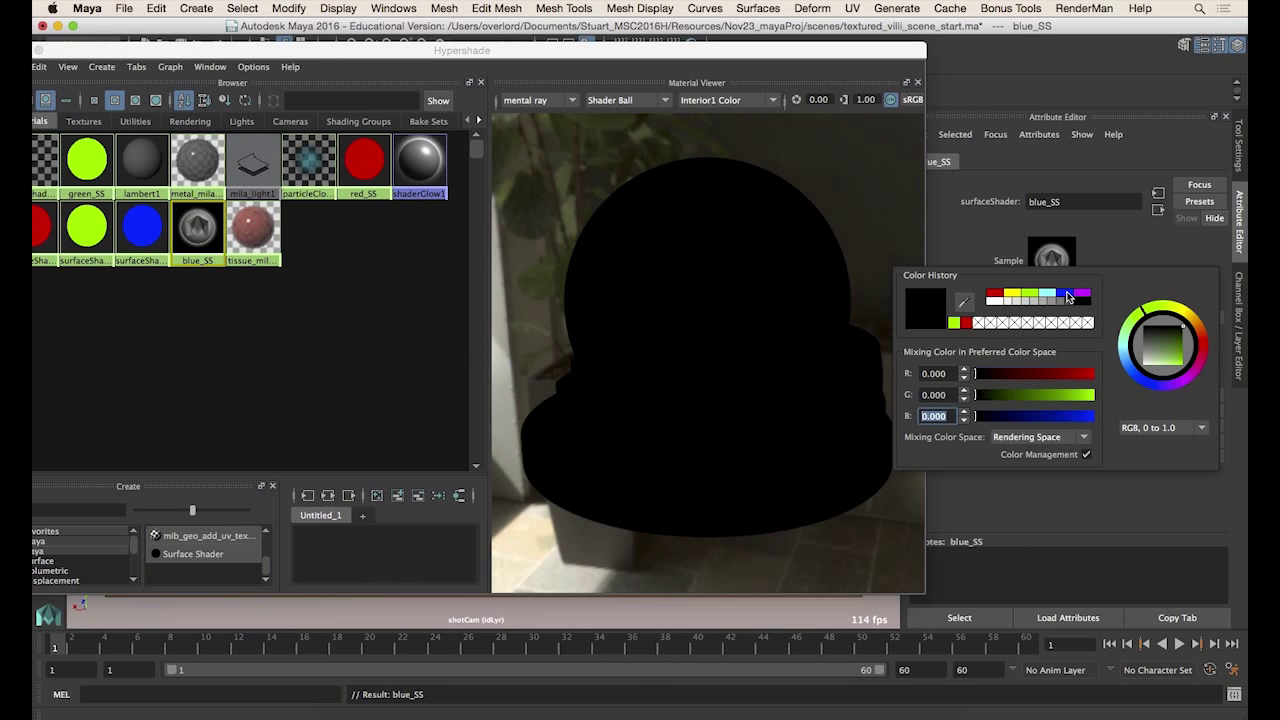
{"action": "left_click", "coordinate": [1068, 295]}
Show the render layers beside the viewport and assign the red_SS material to both halves of the forceps.
{"action": "left_click_drag", "start_coordinate": [596, 56], "coordinate": [626, 208]}
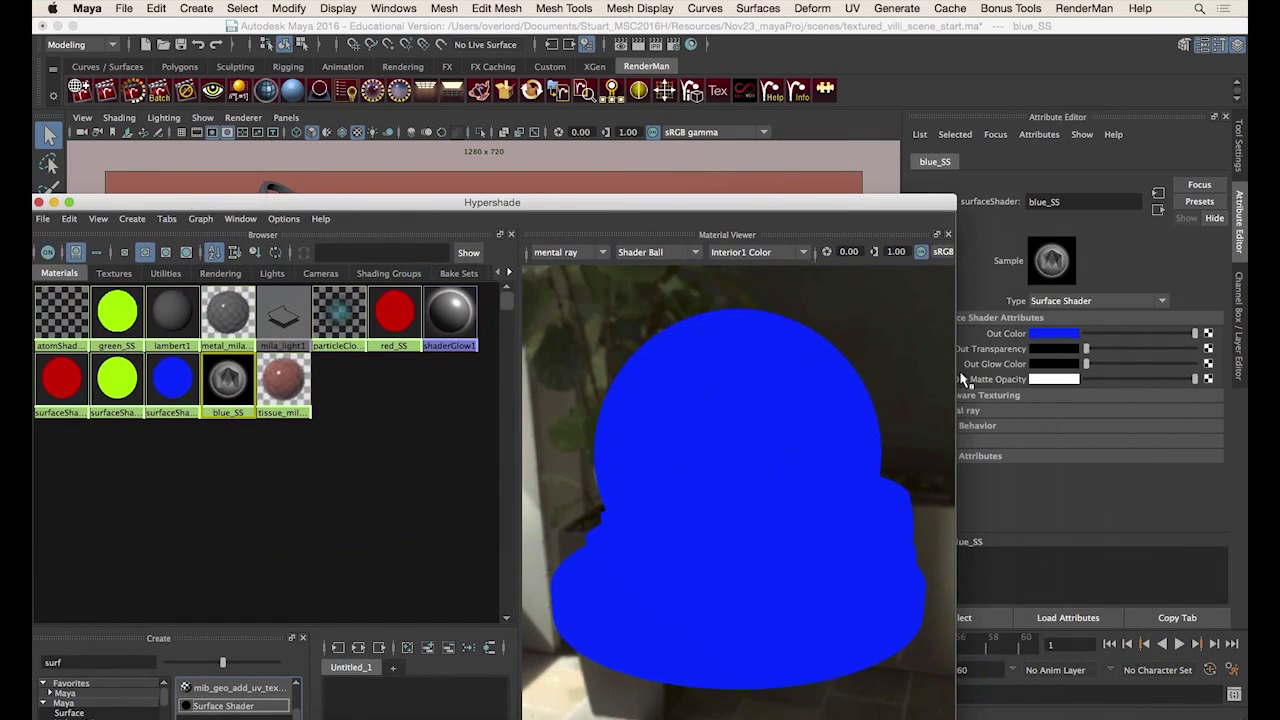
{"action": "left_click", "coordinate": [1240, 338]}
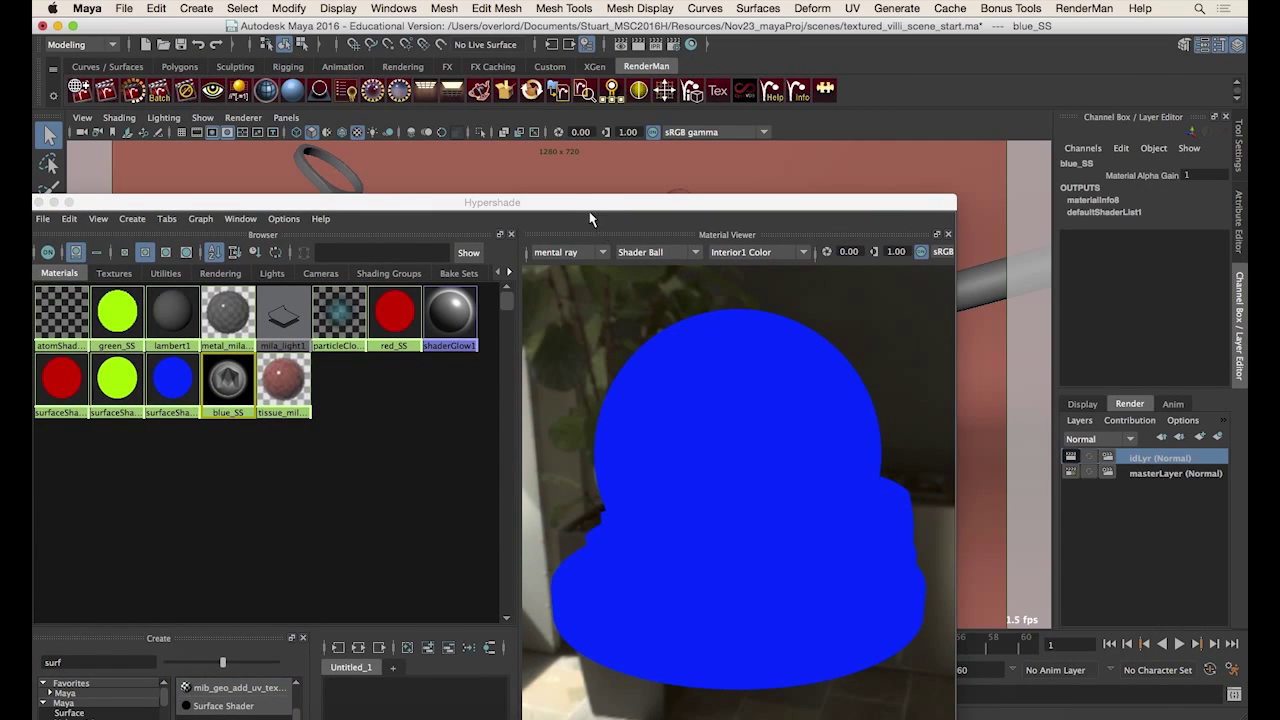
{"action": "left_click_drag", "start_coordinate": [590, 213], "coordinate": [726, 314]}
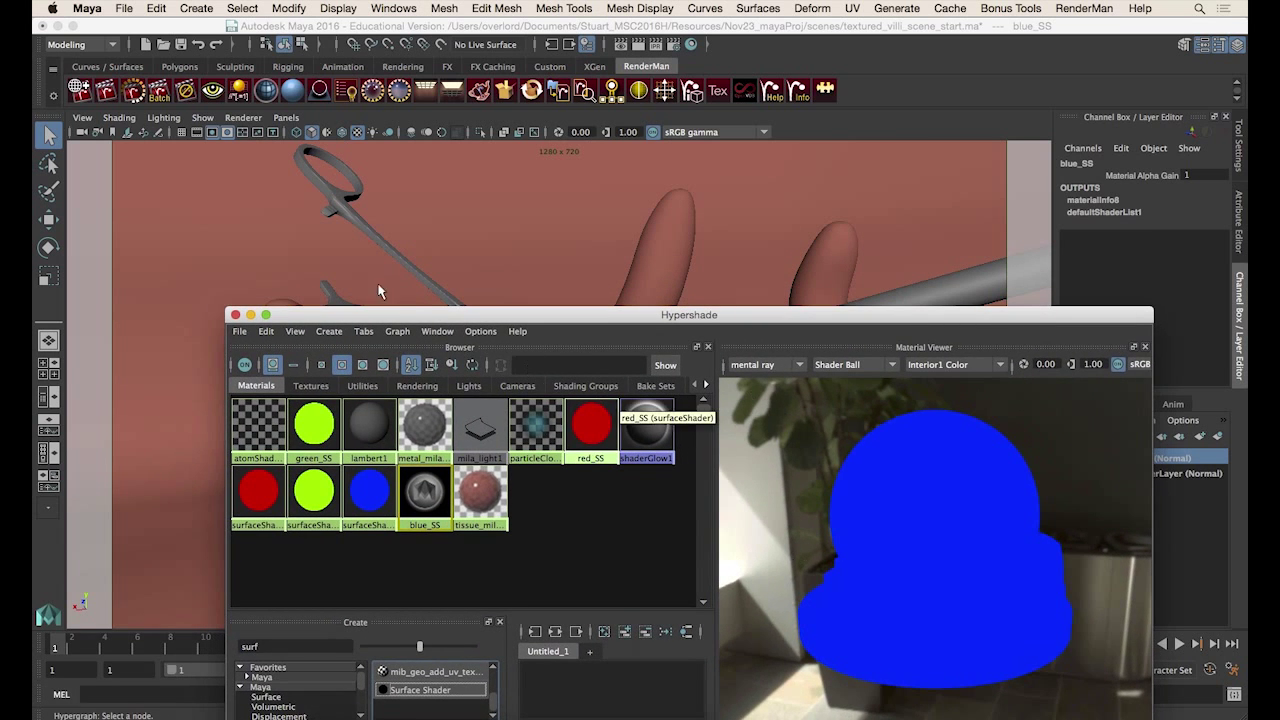
{"action": "left_click_drag", "start_coordinate": [410, 313], "coordinate": [466, 258]}
{"action": "left_click", "coordinate": [398, 313]}
{"action": "left_click", "coordinate": [398, 320]}
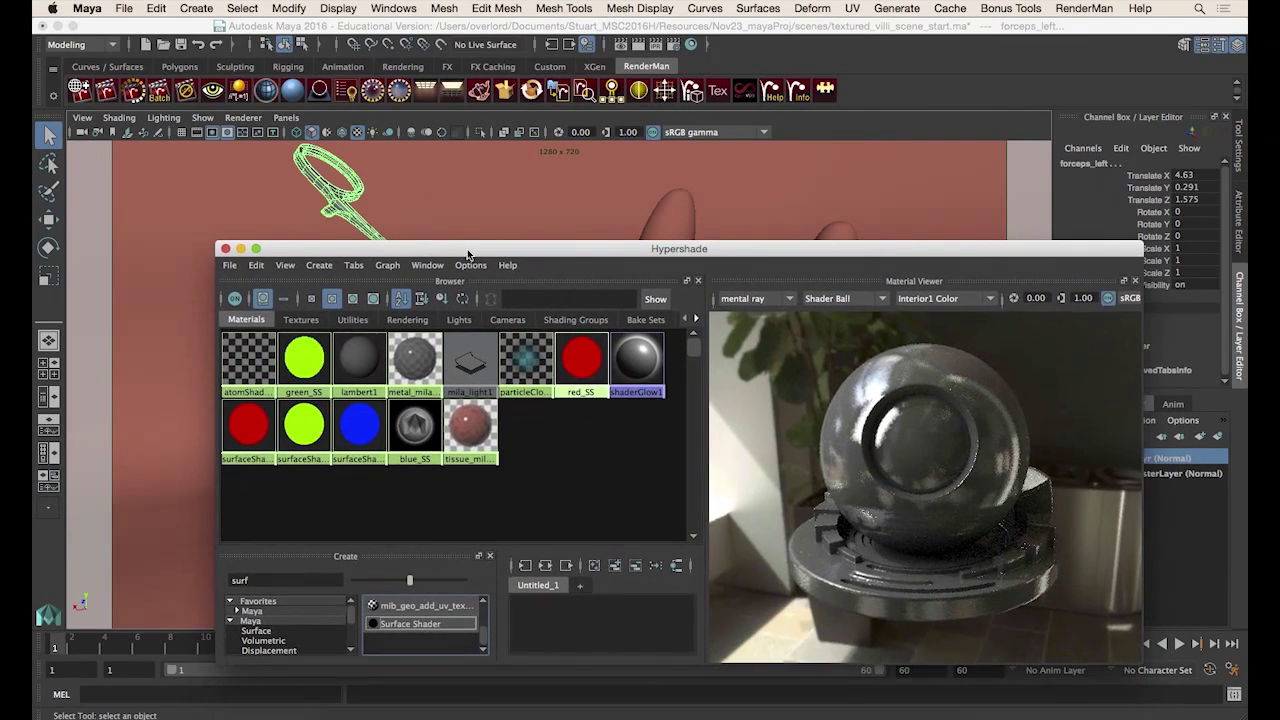
{"action": "right_click", "coordinate": [583, 356]}
{"action": "left_click", "coordinate": [586, 308]}
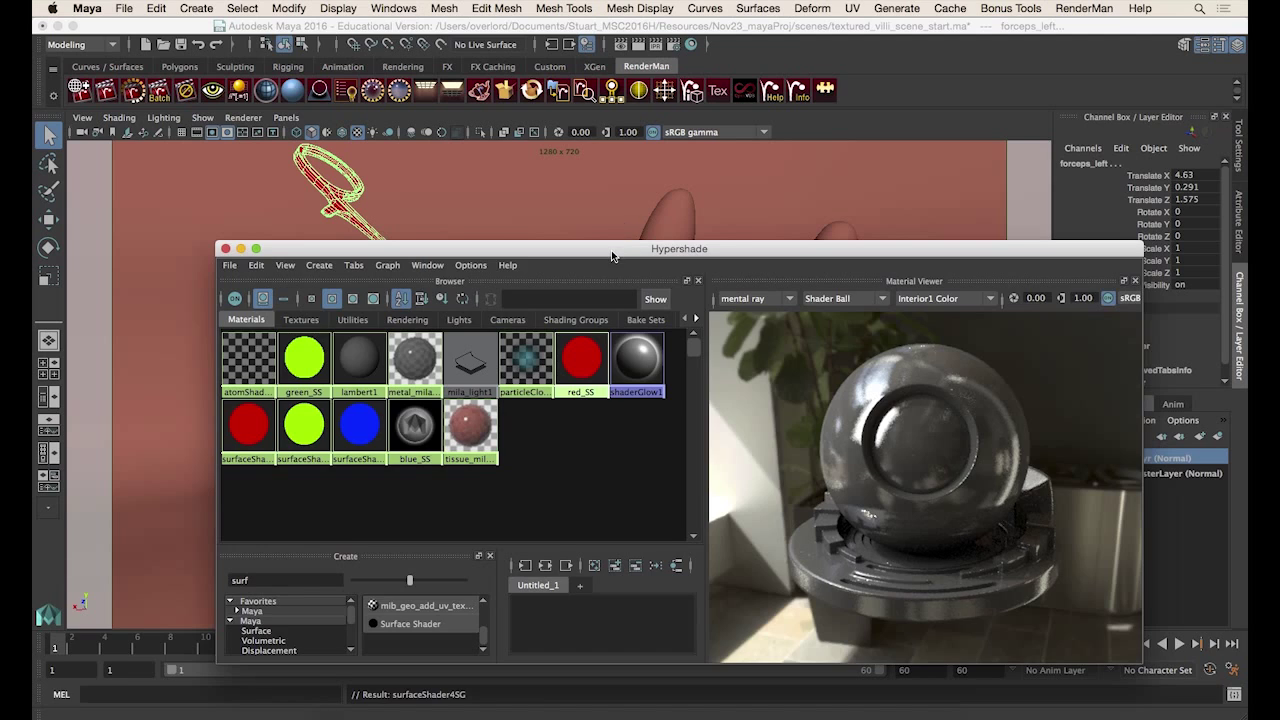
Select the probe geometry in the viewport and assign the green_SS material to it.
{"action": "left_click_drag", "start_coordinate": [617, 246], "coordinate": [440, 348]}
{"action": "left_click", "coordinate": [861, 307]}
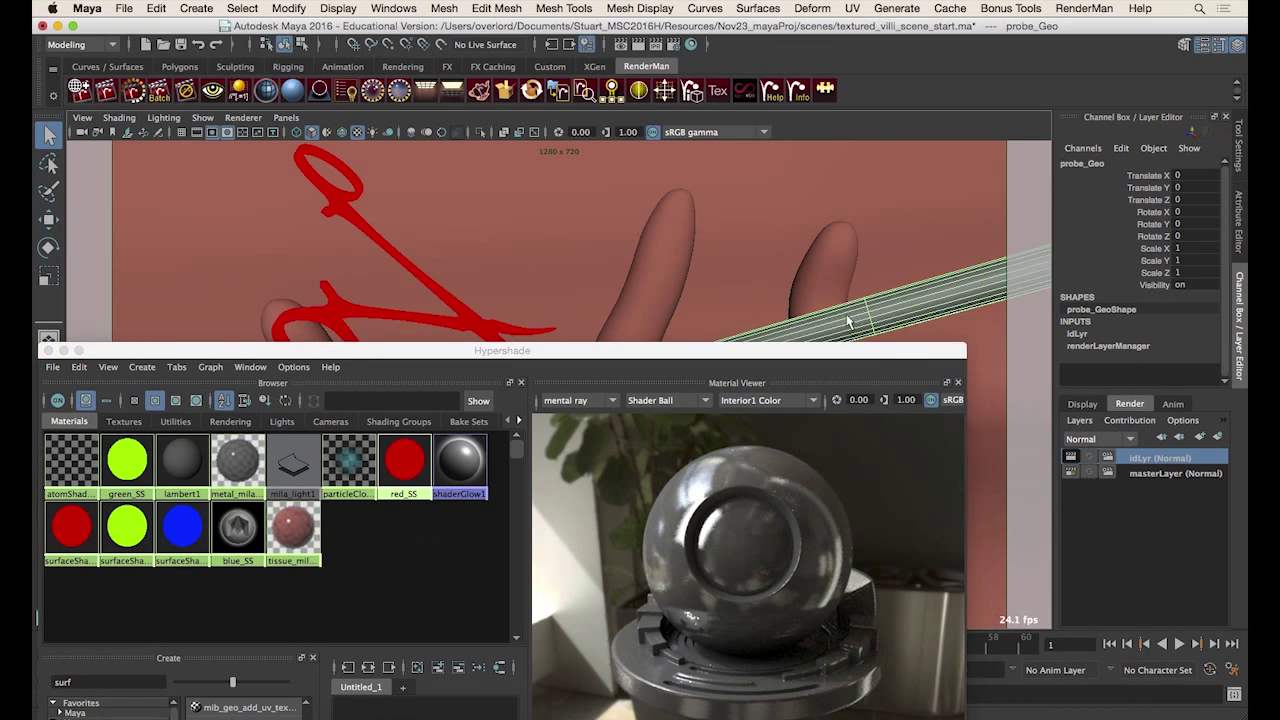
{"action": "left_click_drag", "start_coordinate": [738, 352], "coordinate": [880, 221]}
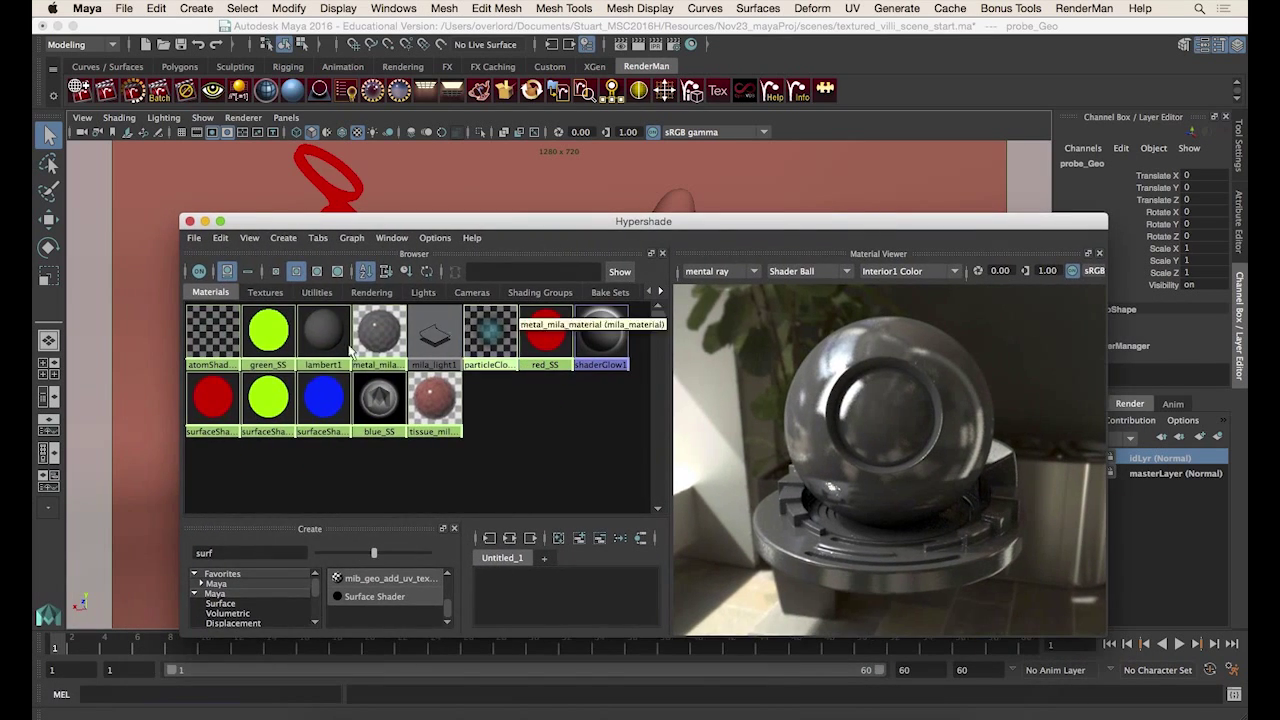
{"action": "right_click", "coordinate": [268, 330]}
{"action": "left_click", "coordinate": [145, 330]}
Select the tissue geometry in the viewport and assign the blue_SS material to it.
{"action": "left_click_drag", "start_coordinate": [455, 228], "coordinate": [438, 330]}
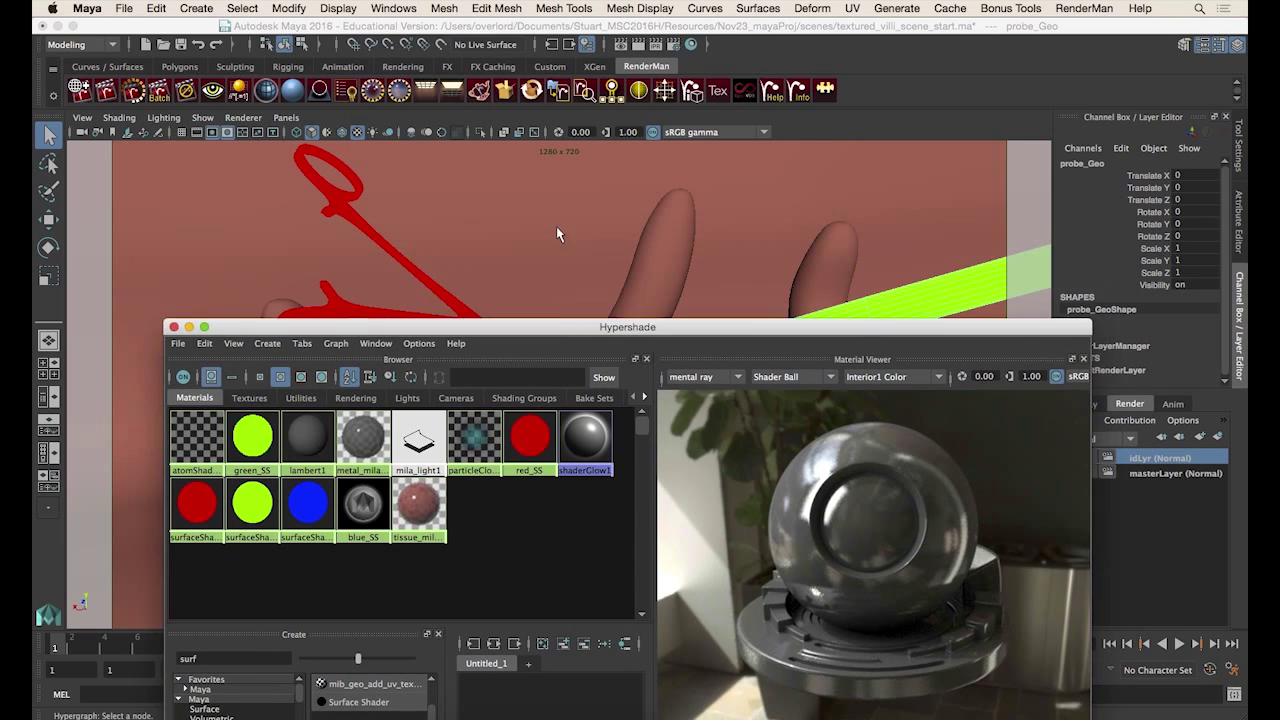
{"action": "left_click", "coordinate": [556, 229]}
{"action": "left_click_drag", "start_coordinate": [541, 331], "coordinate": [557, 275]}
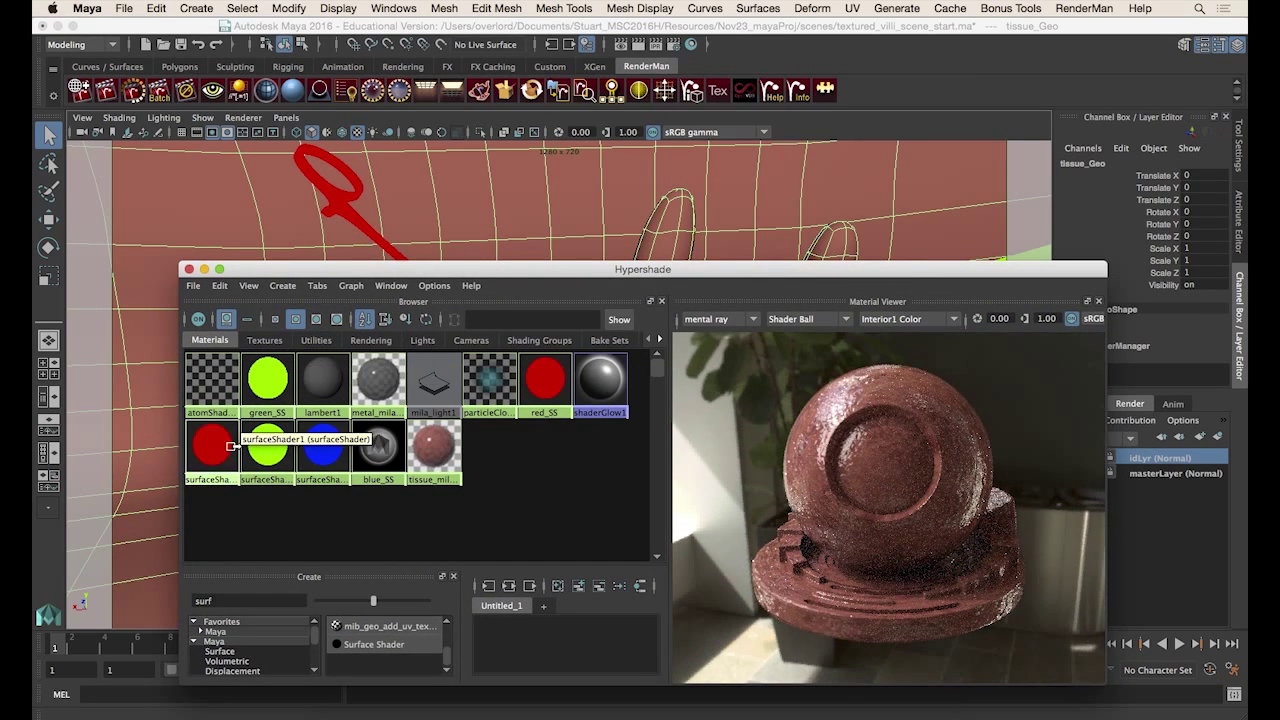
{"action": "right_click", "coordinate": [376, 447]}
{"action": "left_click", "coordinate": [378, 406]}
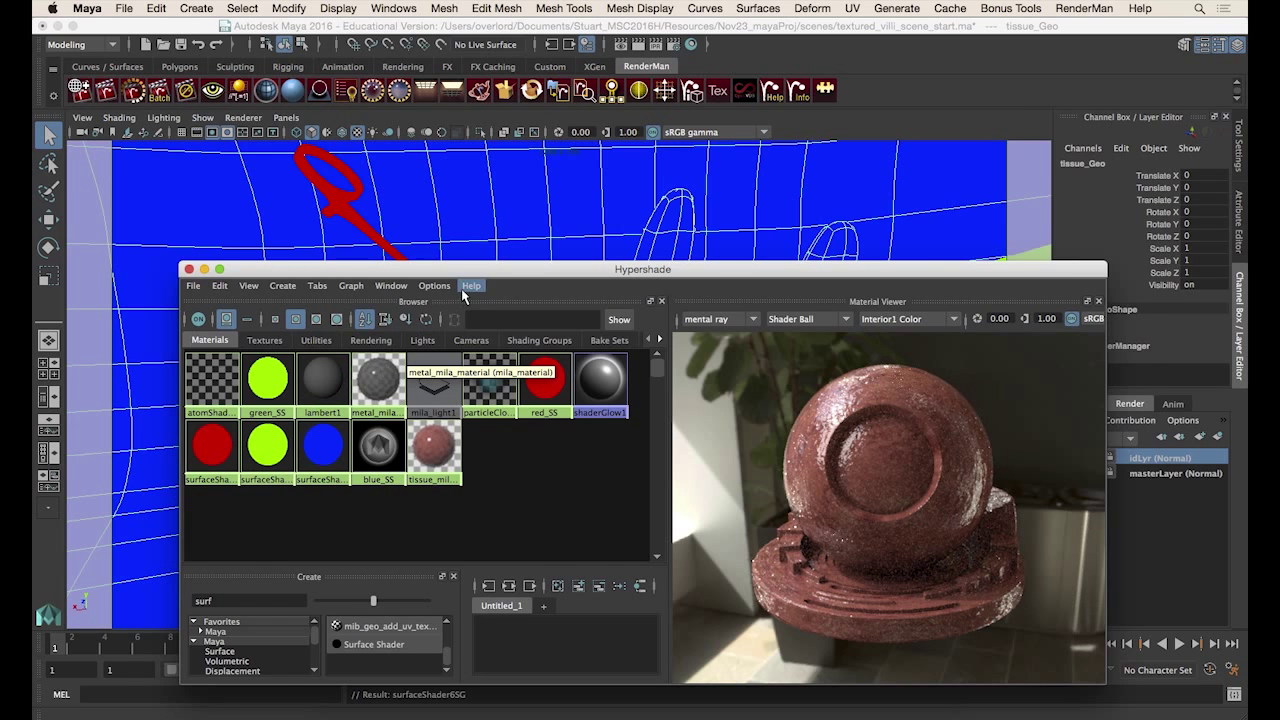
Close the Hypershade and render the current frame of idLyr in the Render View.
{"action": "left_click_drag", "start_coordinate": [450, 269], "coordinate": [448, 203]}
{"action": "left_click", "coordinate": [188, 204]}
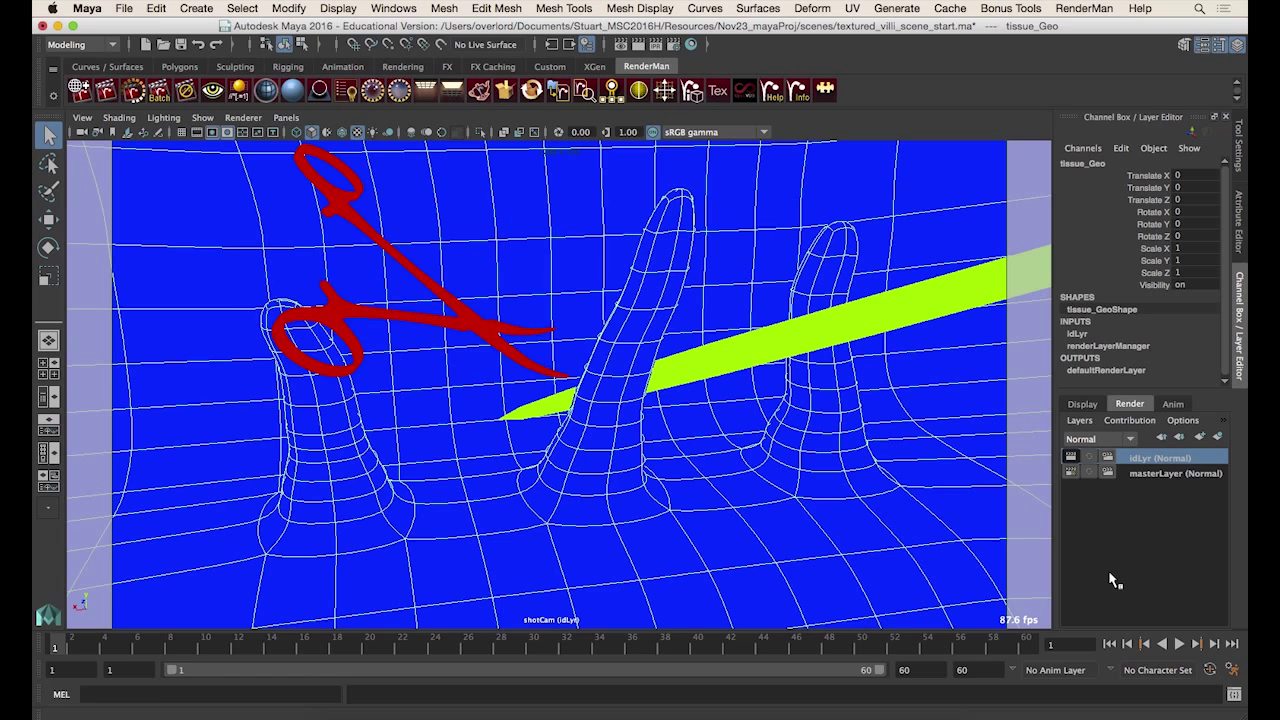
{"action": "left_click", "coordinate": [621, 44]}
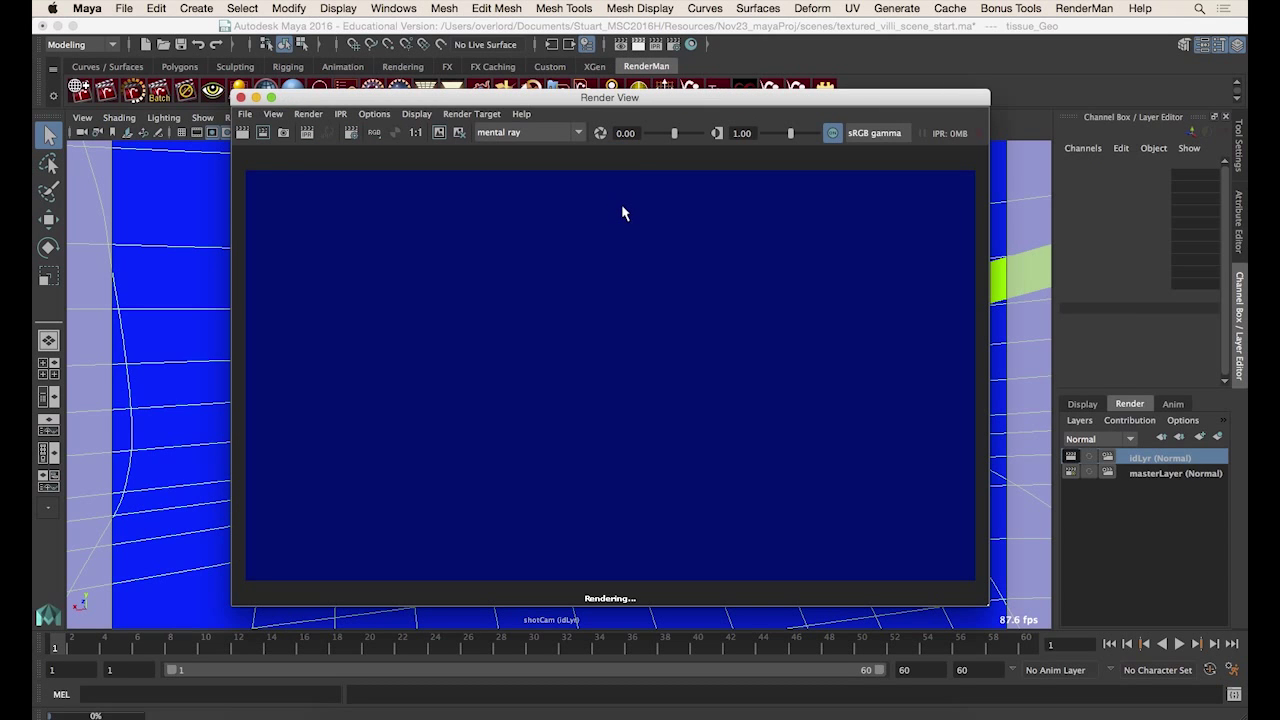
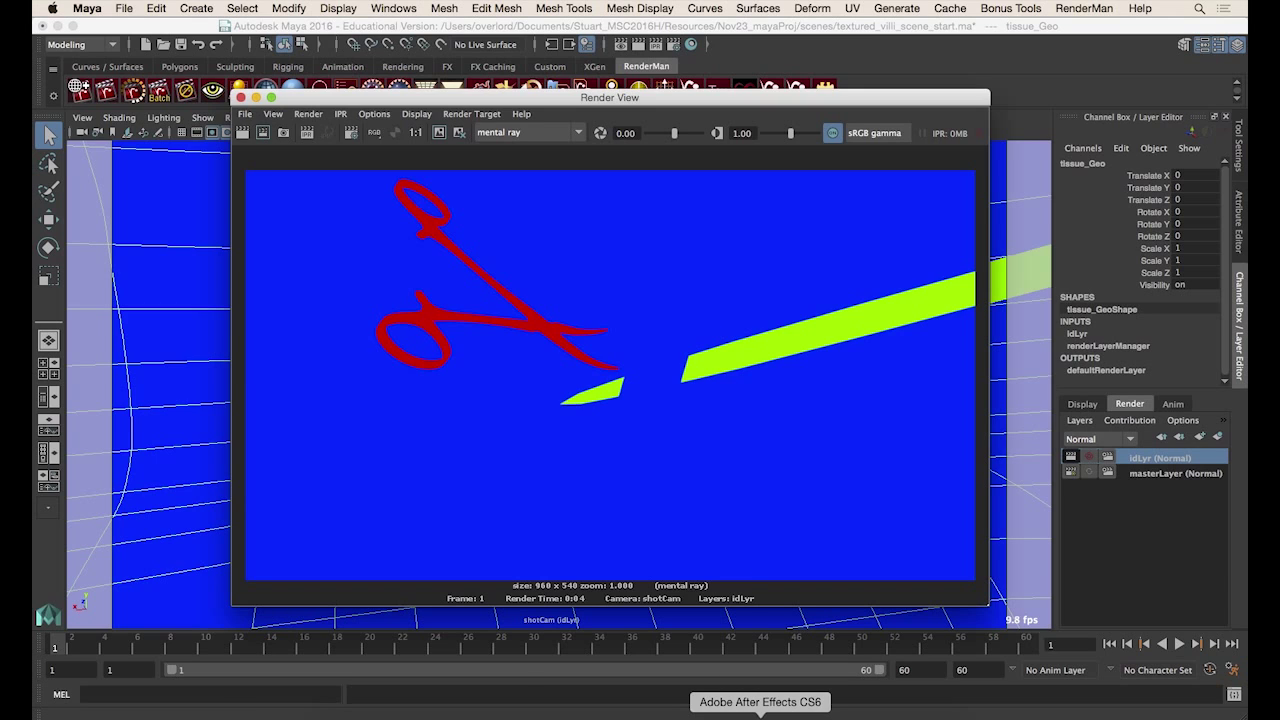
{"action": "right_click", "coordinate": [643, 286]}
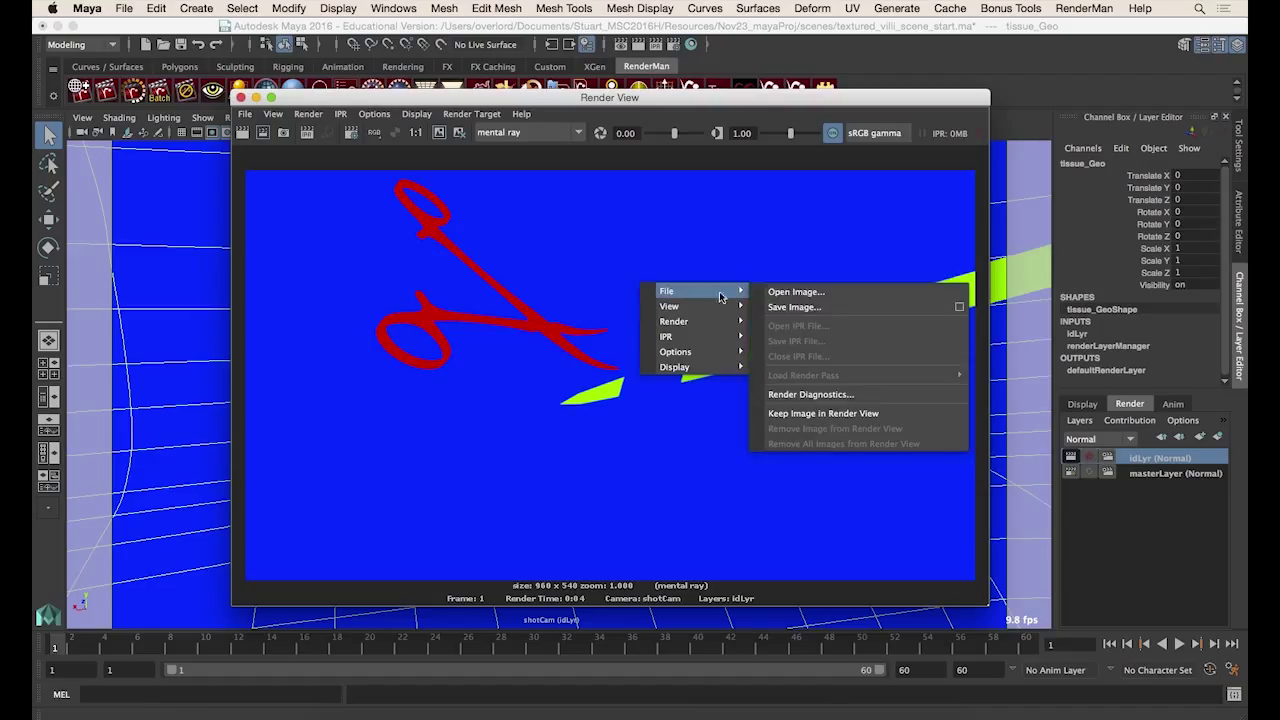
{"action": "left_click_drag", "start_coordinate": [586, 101], "coordinate": [574, 94]}
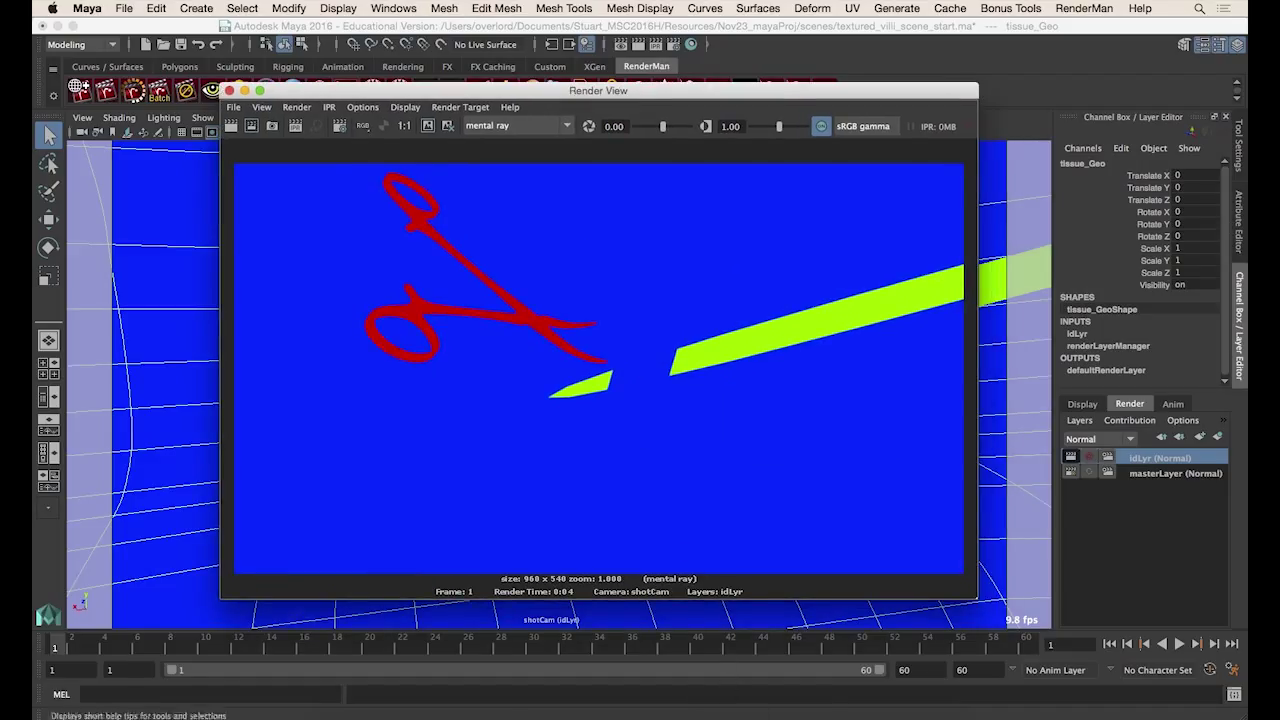
Switch to After Effects, open the Villi_objLyr.tif footage and examine the colour edges between the forceps, probe and tissue up close.
{"action": "left_click", "coordinate": [760, 716]}
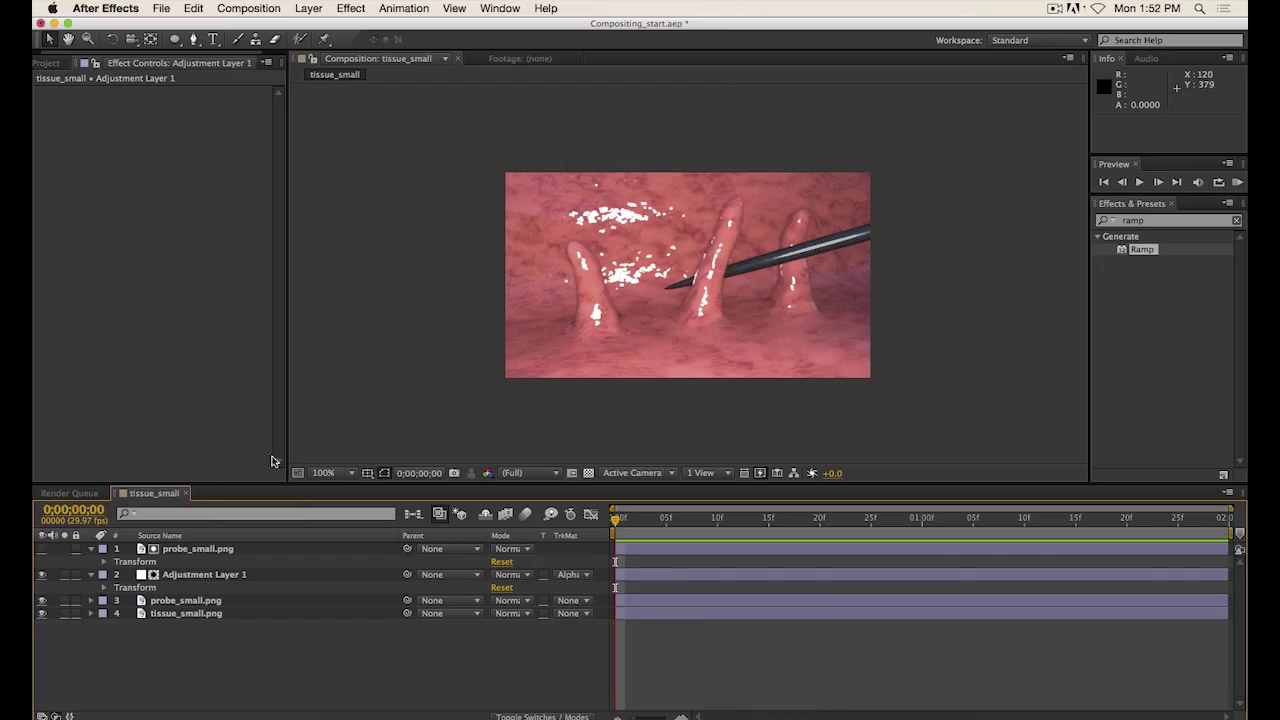
{"action": "left_click", "coordinate": [50, 62]}
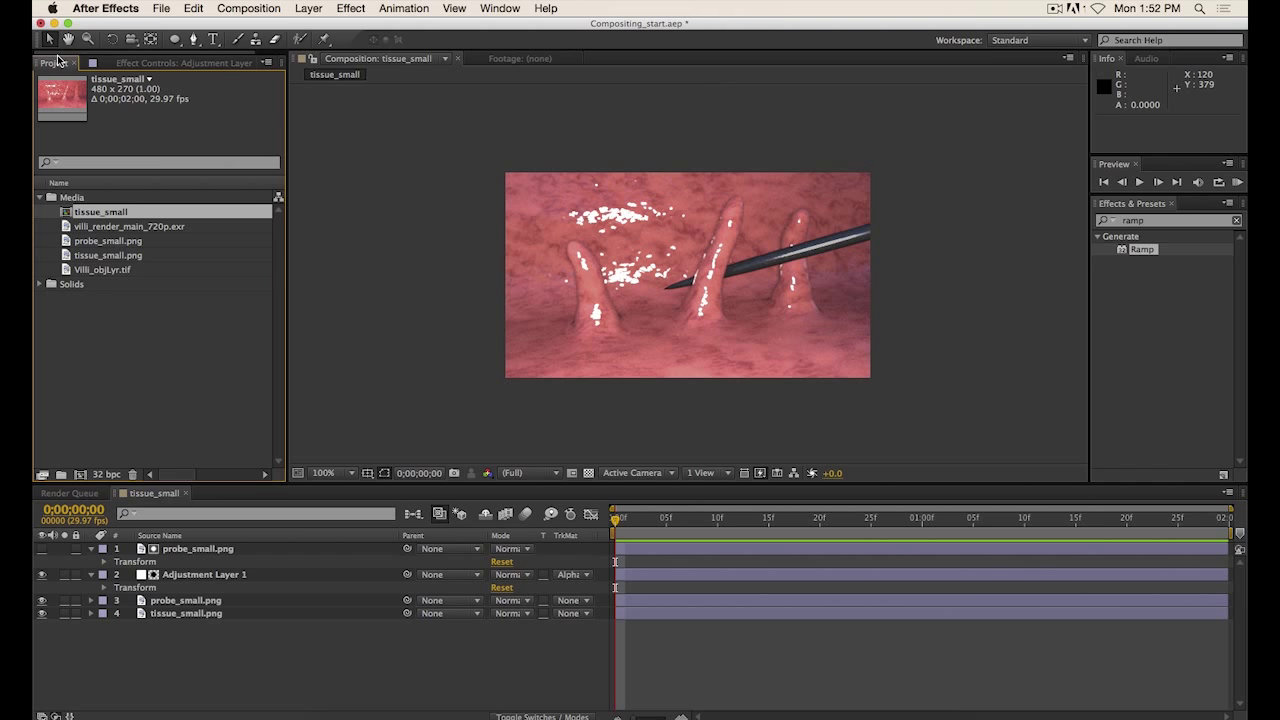
{"action": "left_click", "coordinate": [100, 270]}
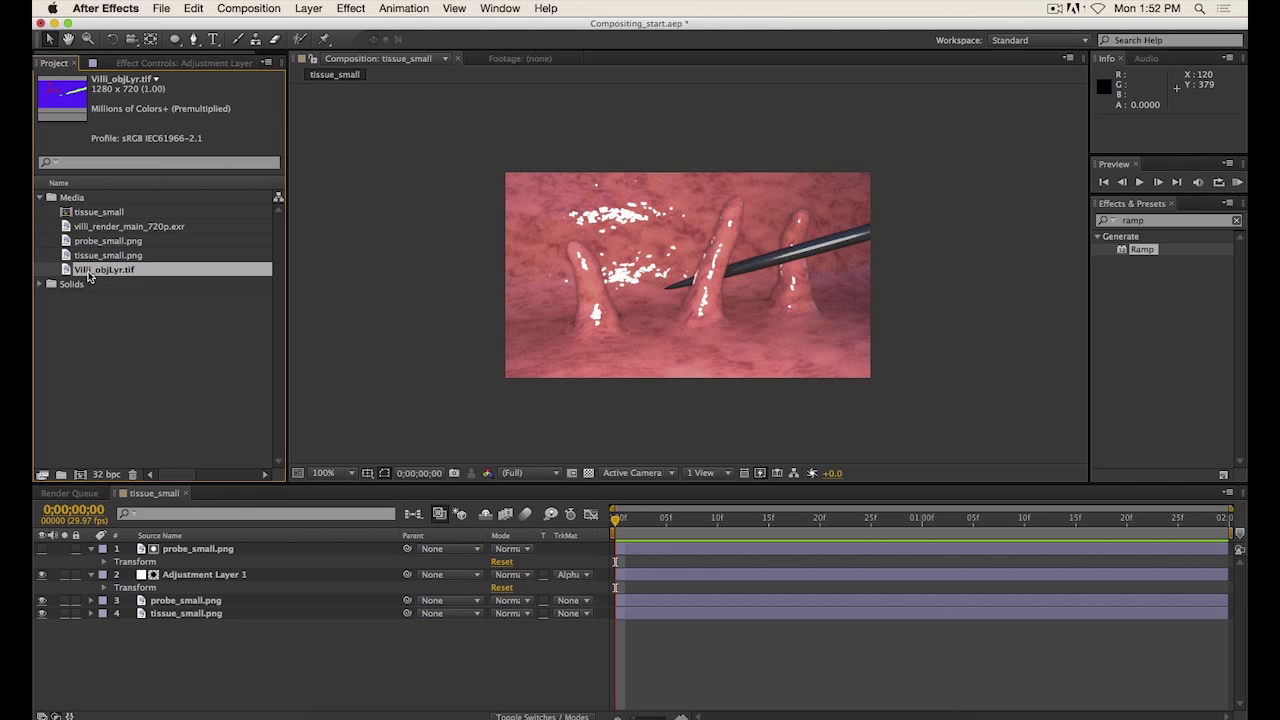
{"action": "double_click", "coordinate": [77, 276]}
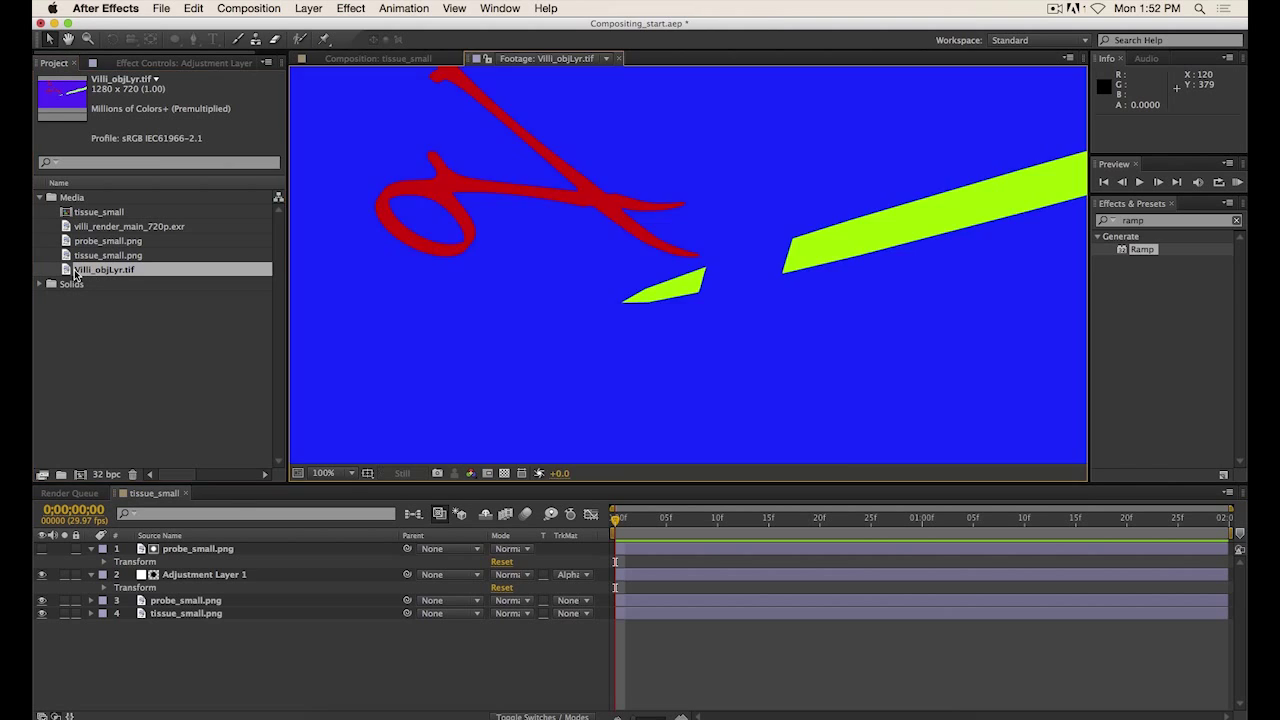
{"action": "scroll", "coordinate": [665, 232], "scroll_direction": "up", "scroll_amount": 5}
{"action": "scroll", "coordinate": [665, 232], "scroll_direction": "up", "scroll_amount": 1}
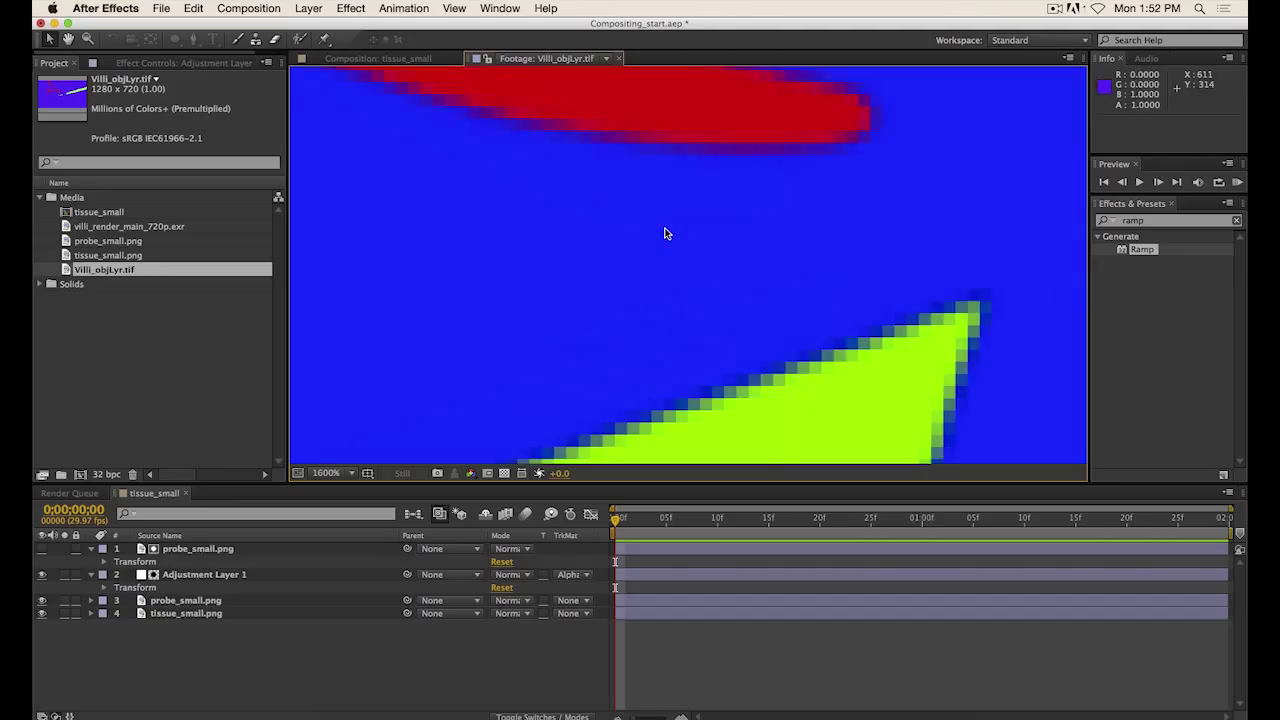
{"action": "scroll", "coordinate": [666, 233], "scroll_direction": "down", "scroll_amount": 1}
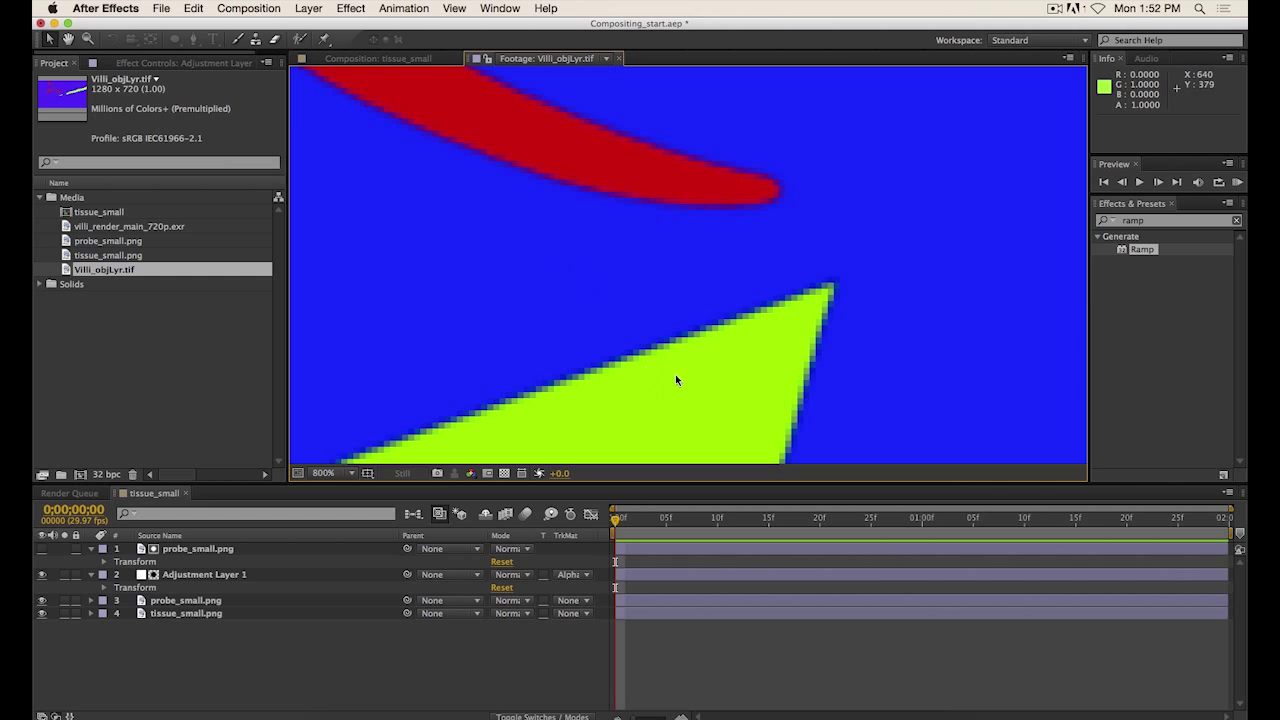
{"action": "scroll", "coordinate": [686, 320], "scroll_direction": "down", "scroll_amount": 8}
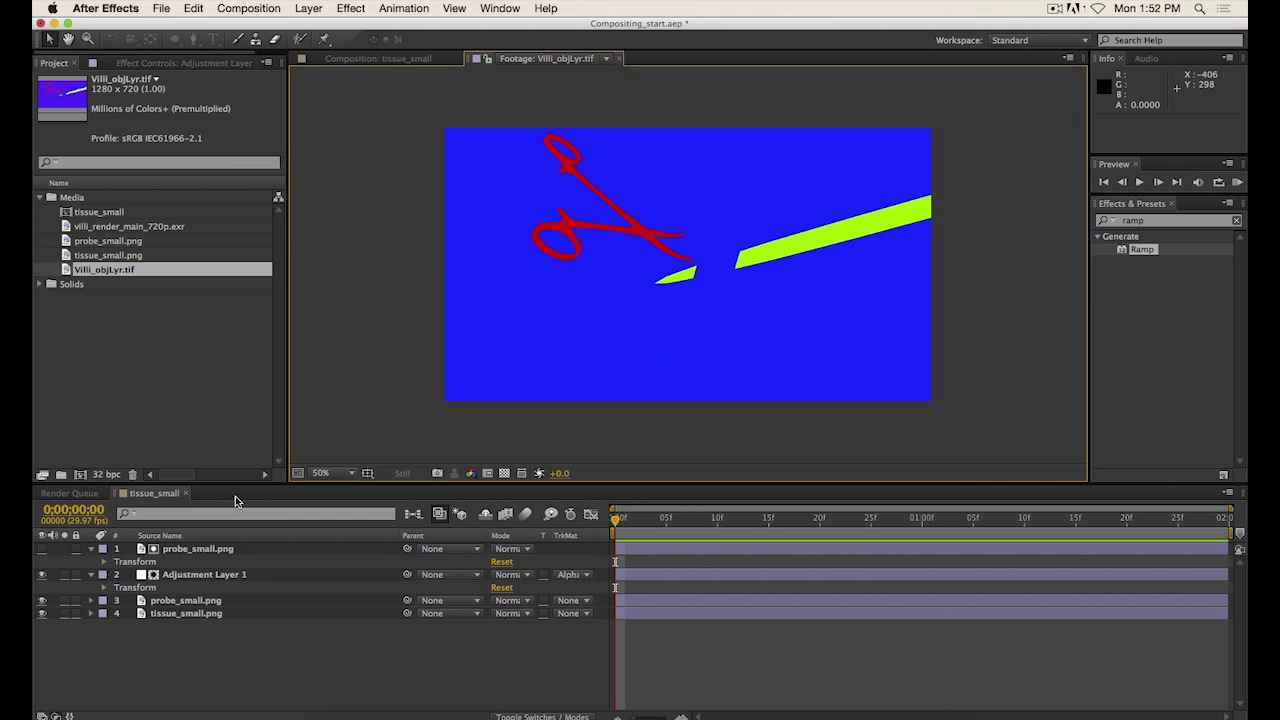
Create a new composition from the villi_render_main_720p.exr footage and select its layer.
{"action": "left_click", "coordinate": [378, 58]}
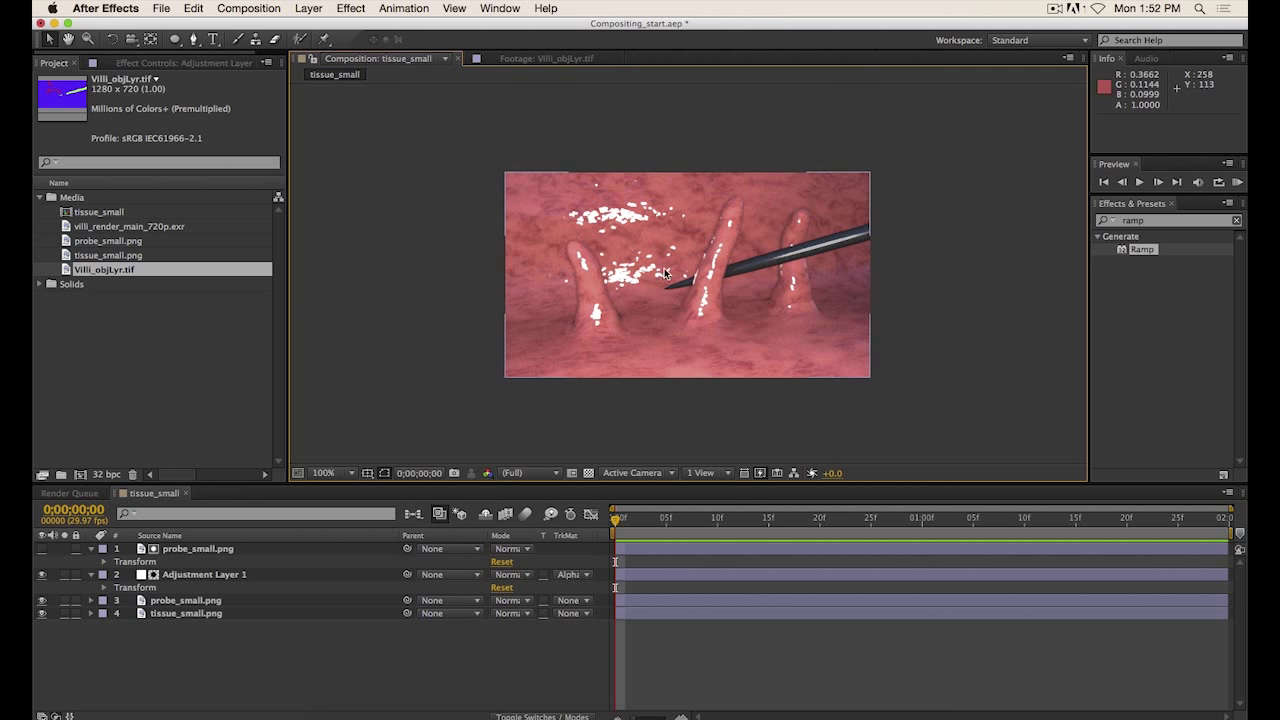
{"action": "left_click", "coordinate": [149, 400]}
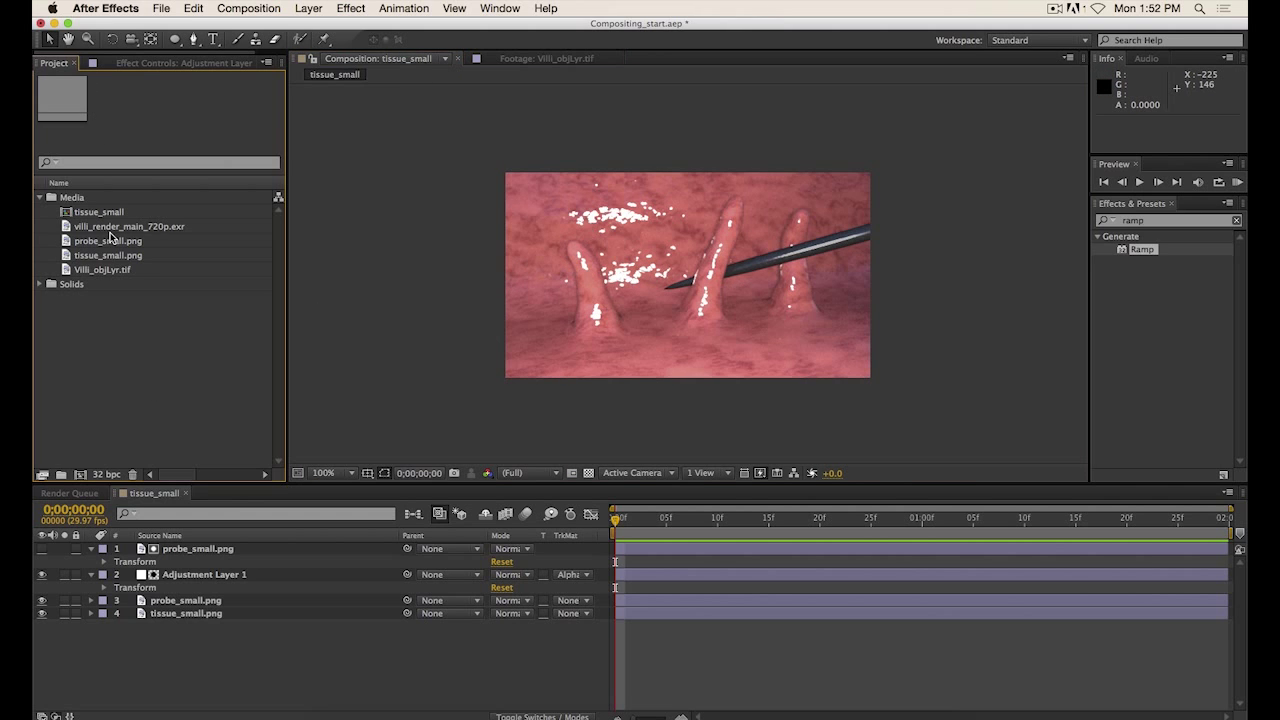
{"action": "left_click", "coordinate": [112, 228]}
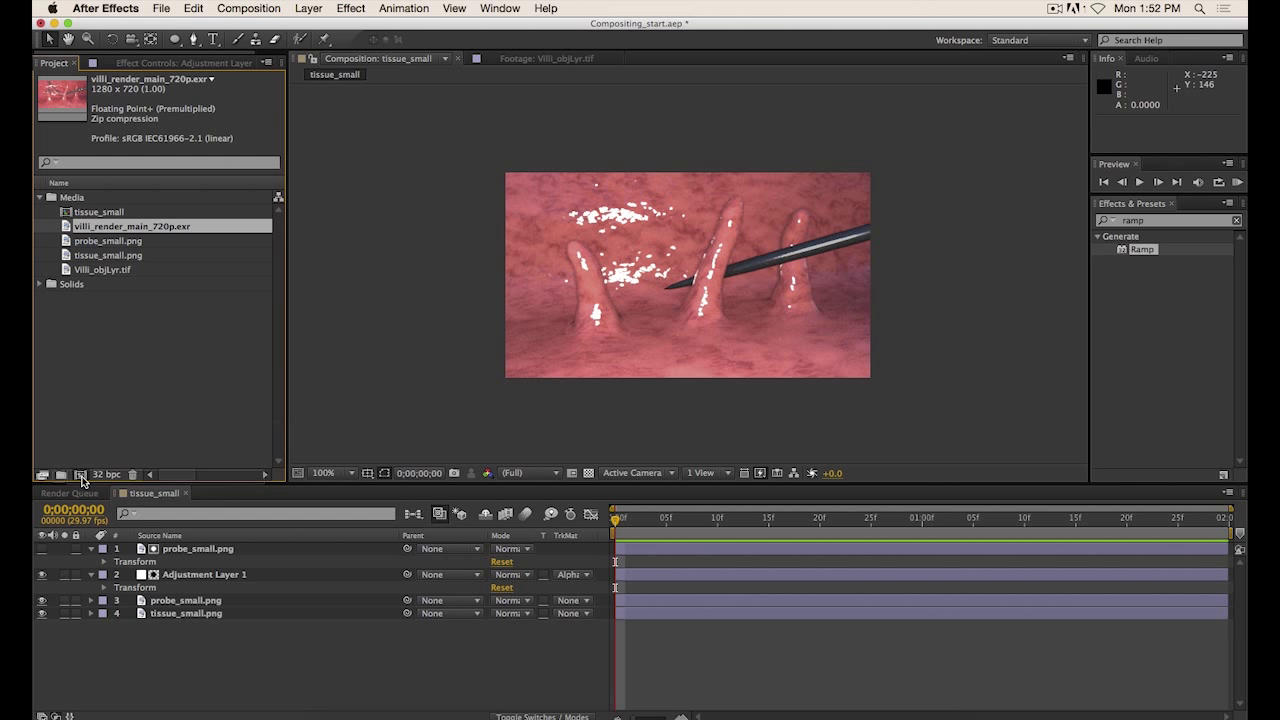
{"action": "left_click", "coordinate": [81, 476]}
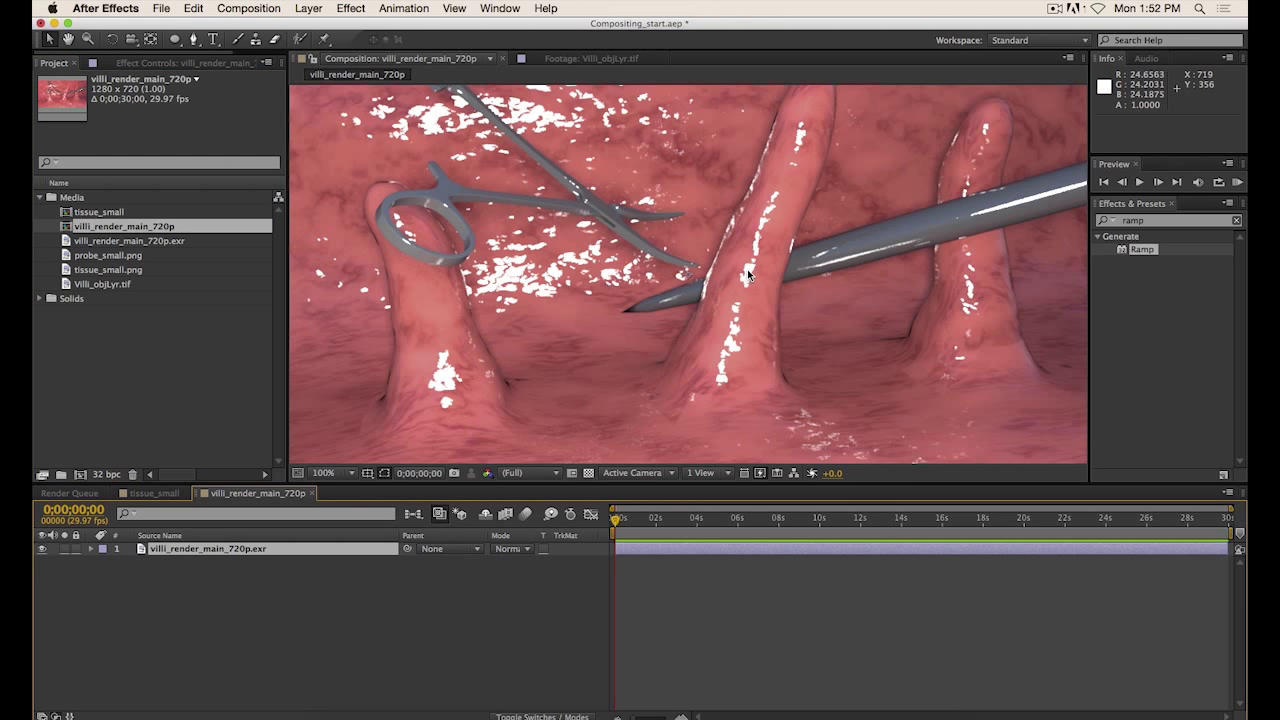
{"action": "scroll", "coordinate": [748, 268], "scroll_direction": "down", "scroll_amount": 2}
{"action": "scroll", "coordinate": [748, 268], "scroll_direction": "up", "scroll_amount": 2}
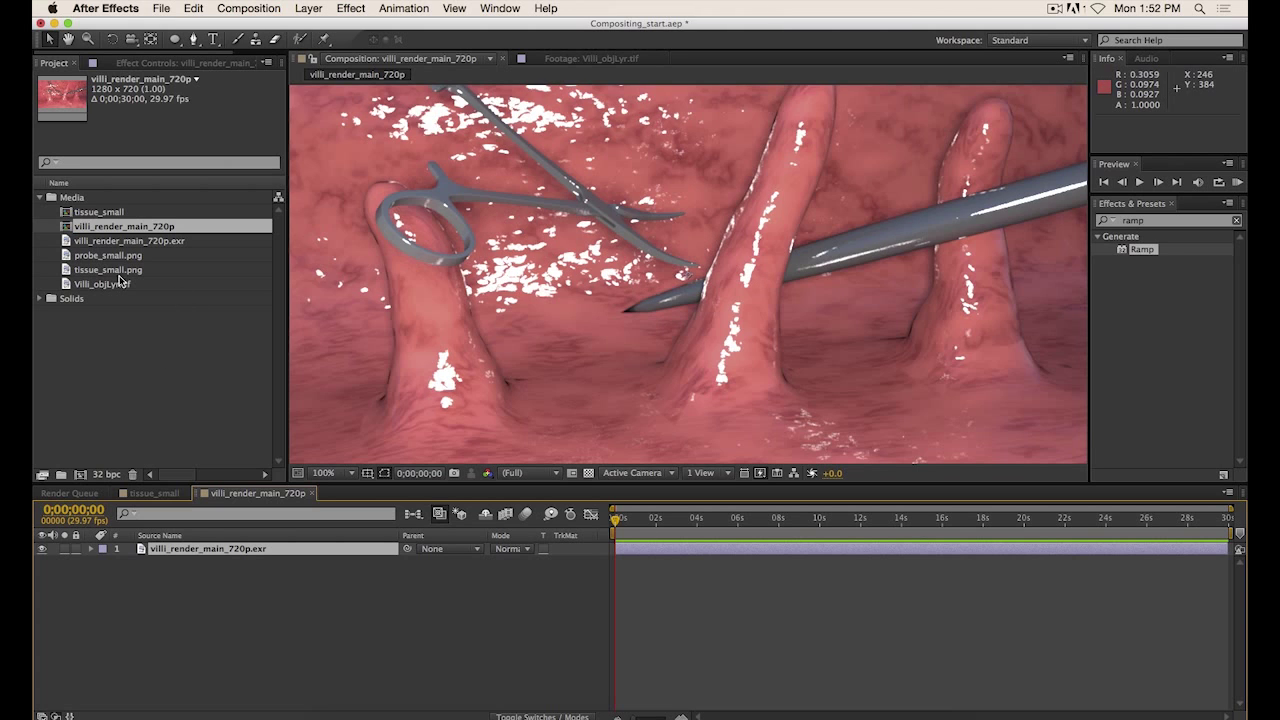
{"action": "scroll", "coordinate": [592, 344], "scroll_direction": "down", "scroll_amount": 2}
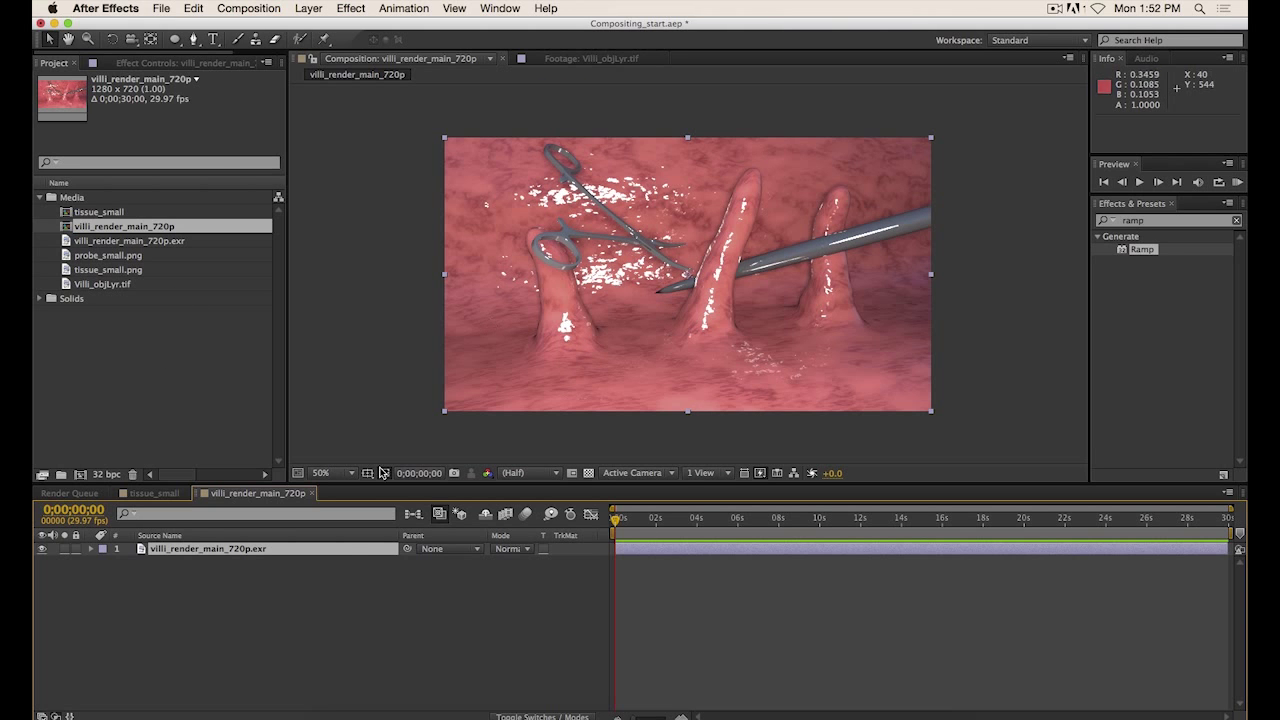
{"action": "left_click", "coordinate": [253, 557]}
{"action": "left_click", "coordinate": [245, 555]}
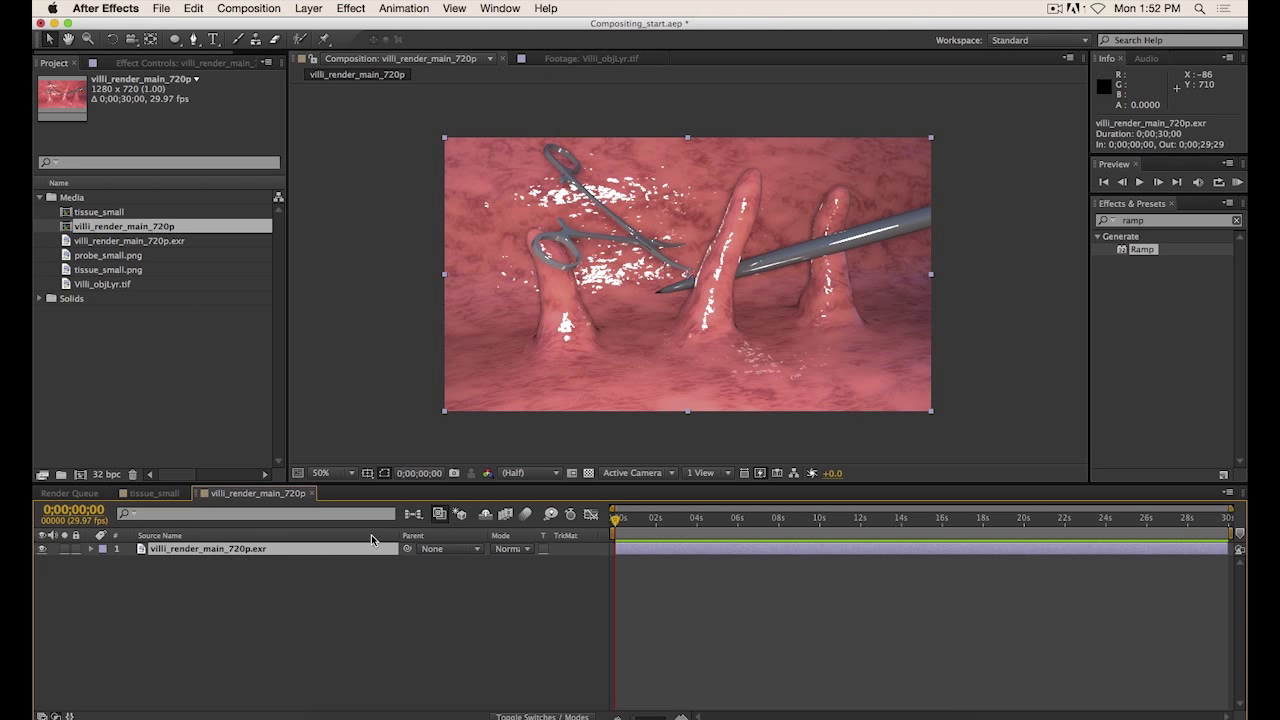
{"action": "scroll", "coordinate": [806, 285], "scroll_direction": "up", "scroll_amount": 1}
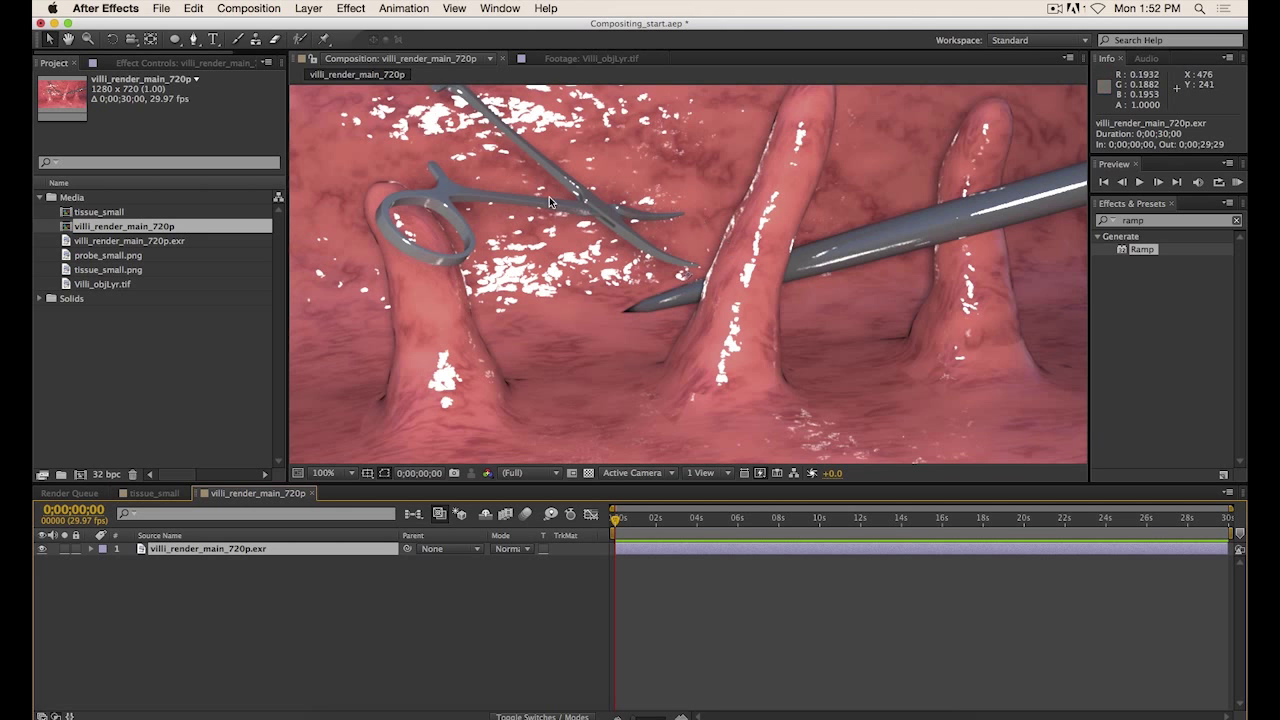
Add the Villi_objLyr.tif footage to the composition above the villi_render_main_720p.exr layer.
{"action": "scroll", "coordinate": [588, 231], "scroll_direction": "up", "scroll_amount": 1}
{"action": "key", "text": "space"}
{"action": "left_click_drag", "start_coordinate": [523, 202], "coordinate": [646, 217]}
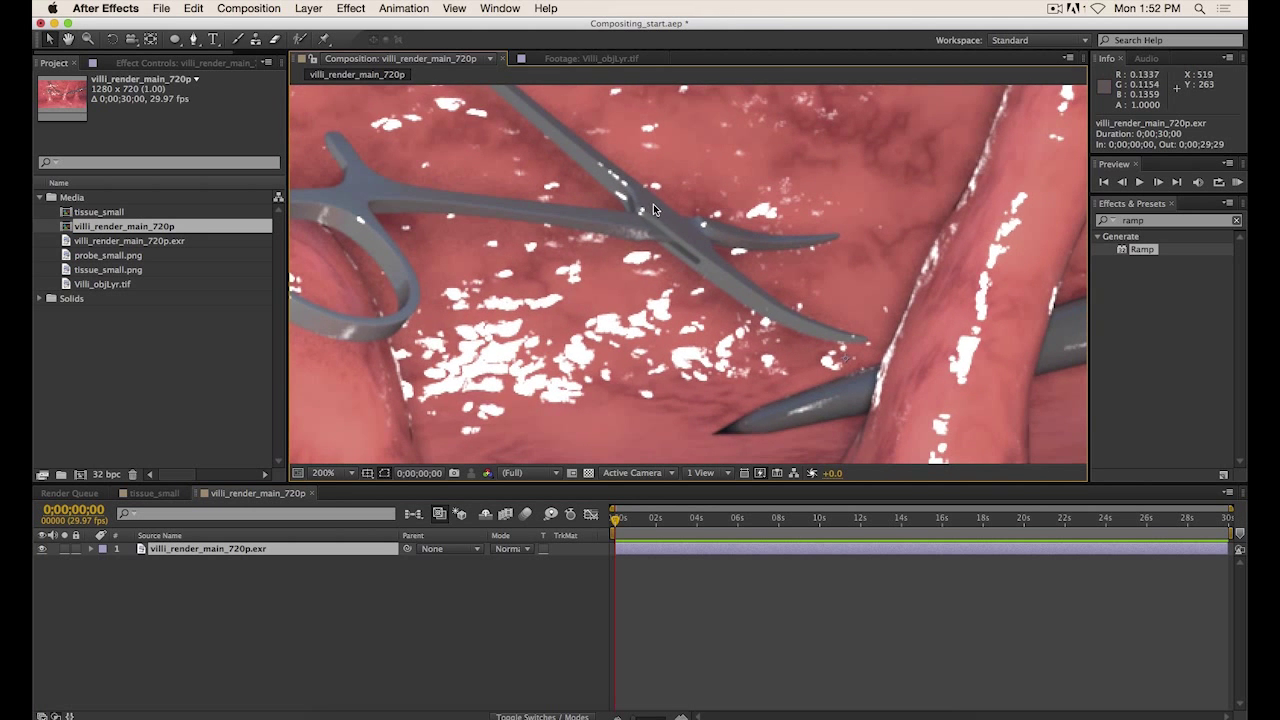
{"action": "scroll", "coordinate": [646, 217], "scroll_direction": "down", "scroll_amount": 1}
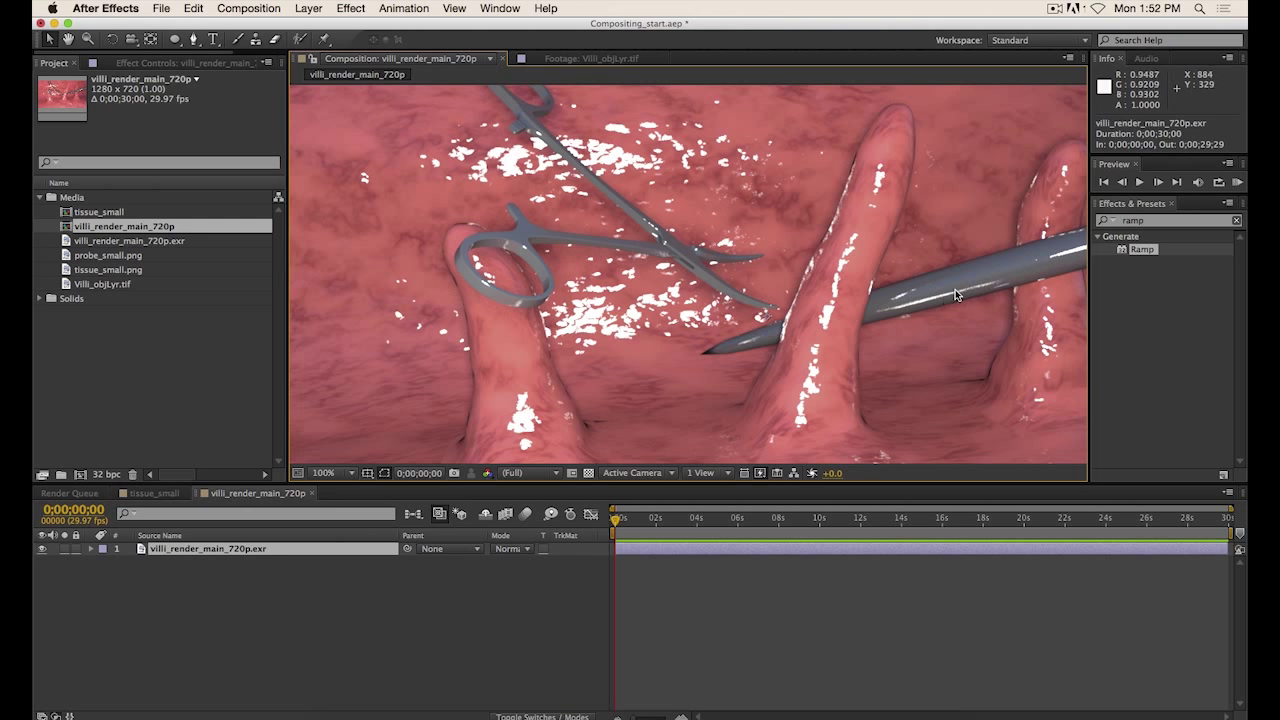
{"action": "scroll", "coordinate": [855, 321], "scroll_direction": "down", "scroll_amount": 1}
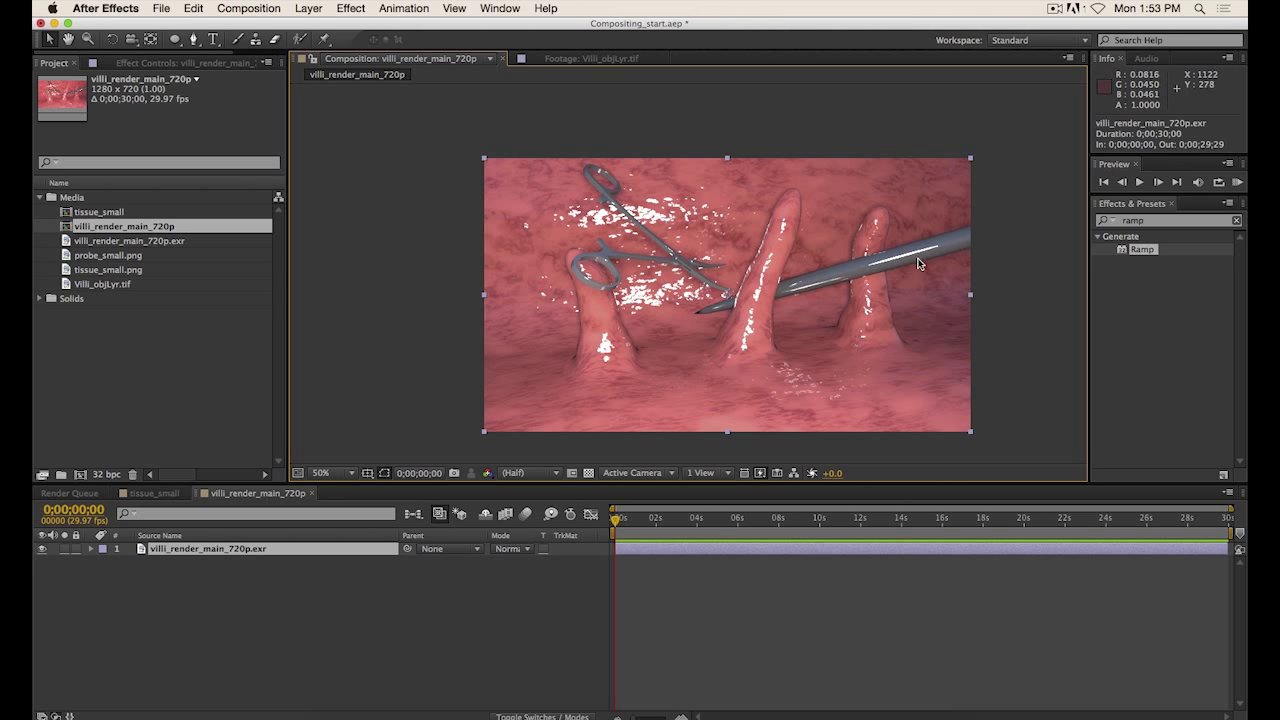
{"action": "key", "text": "period"}
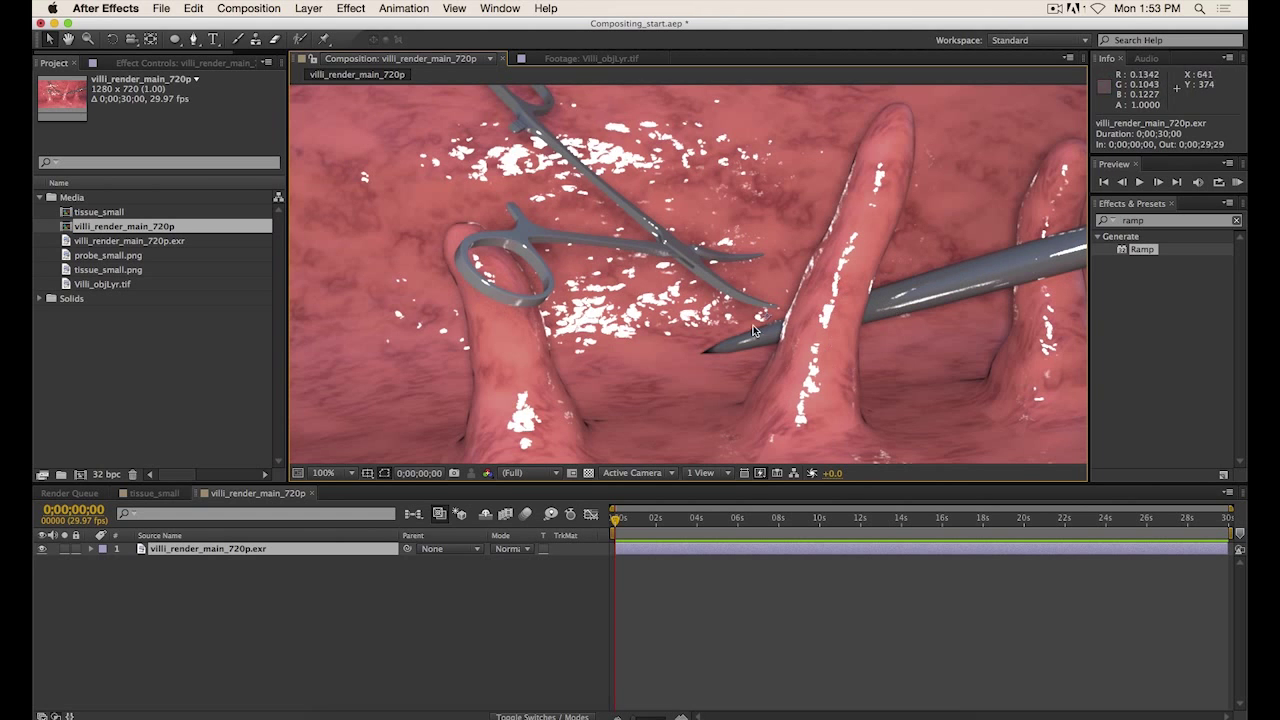
{"action": "left_click_drag", "start_coordinate": [113, 288], "coordinate": [92, 287]}
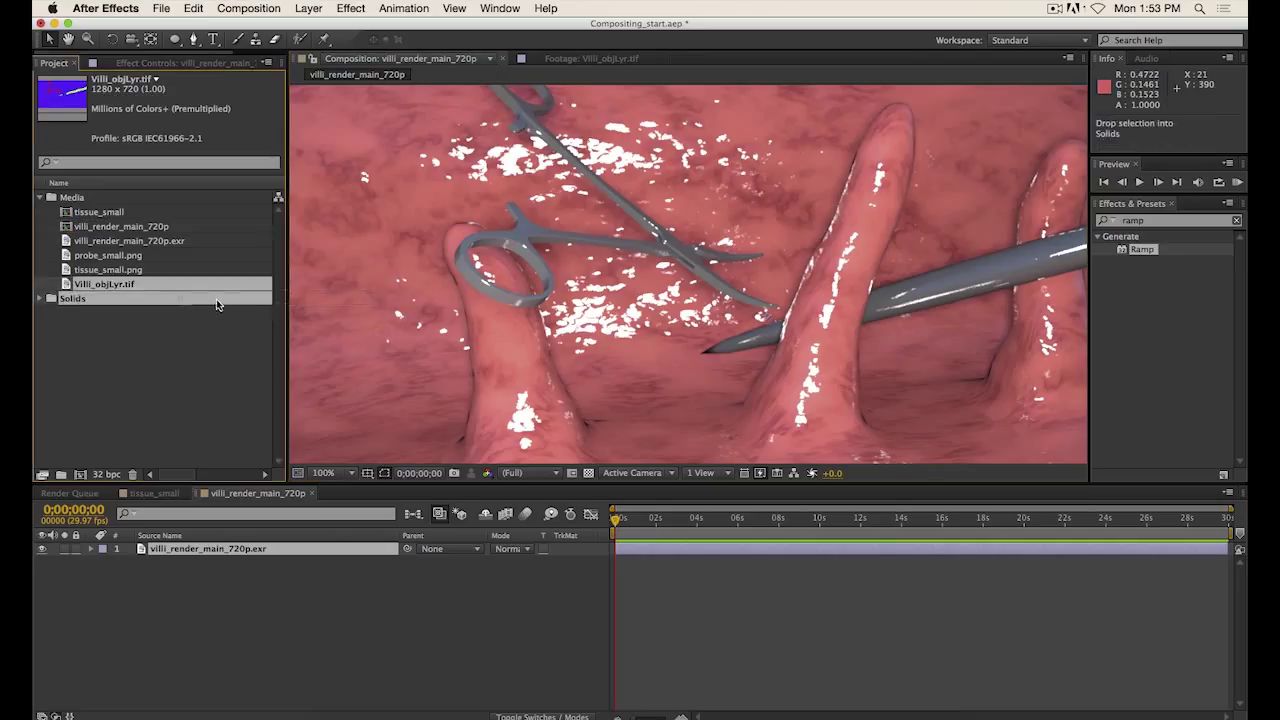
{"action": "left_click_drag", "start_coordinate": [222, 289], "coordinate": [240, 550]}
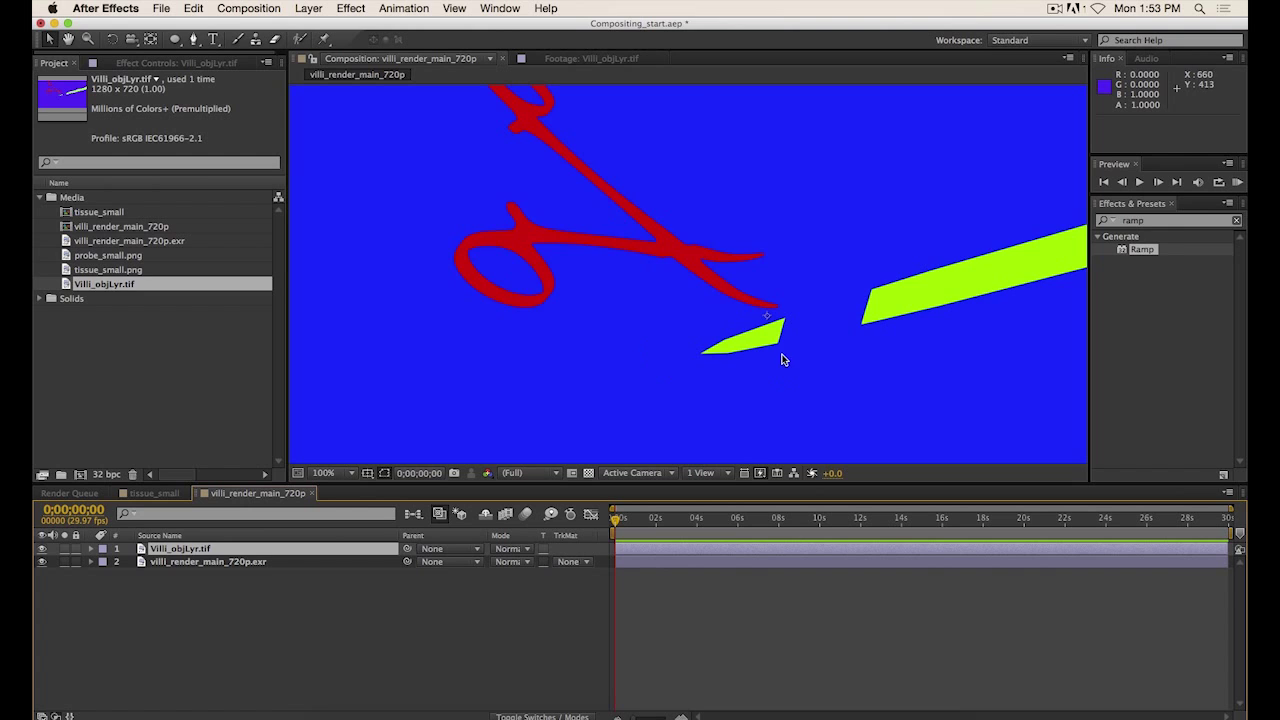
Examine the ID pass at different magnifications and compare it with the main render by toggling the Villi_objLyr.tif layer's visibility.
{"action": "key", "text": "comma"}
{"action": "key", "text": "comma"}
{"action": "key", "text": "comma"}
{"action": "key", "text": "period"}
{"action": "key", "text": "period"}
{"action": "key", "text": "period"}
{"action": "key", "text": "comma"}
{"action": "key", "text": "period"}
{"action": "left_click", "coordinate": [42, 549]}
{"action": "left_click", "coordinate": [42, 549]}
Apply the Shift Channels effect to the Villi_objLyr.tif layer.
{"action": "left_click", "coordinate": [1236, 222]}
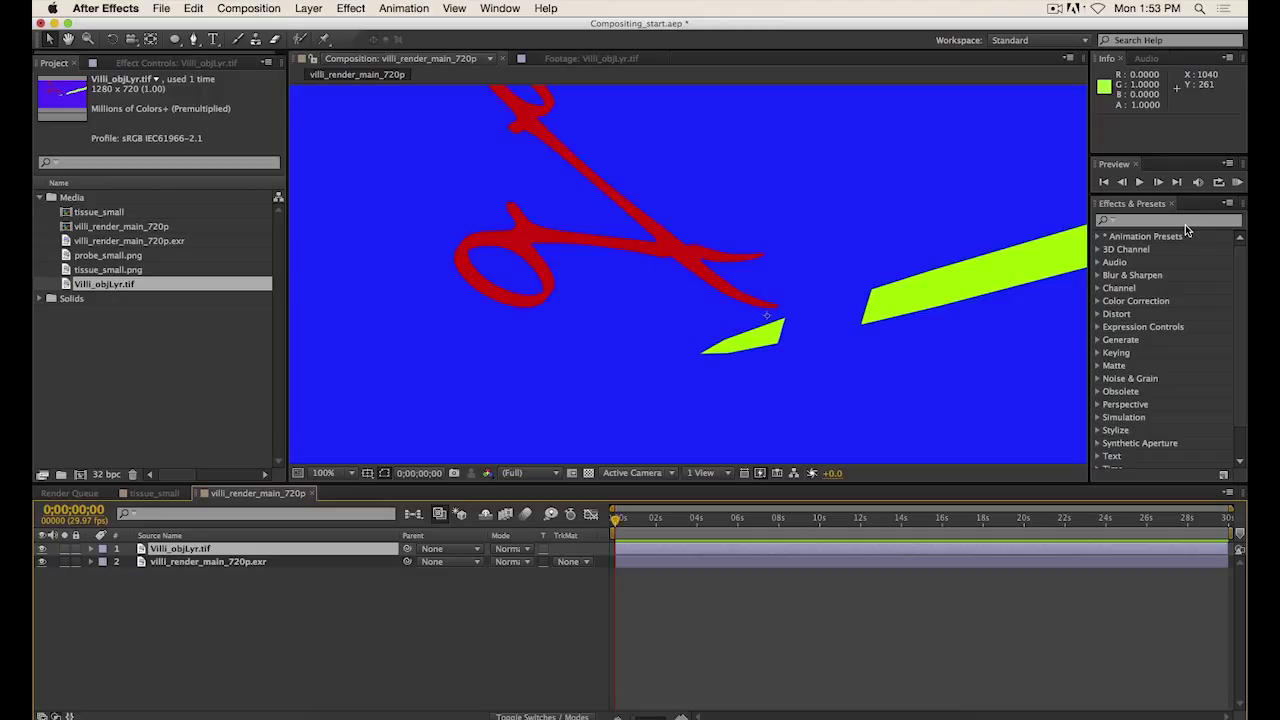
{"action": "left_click", "coordinate": [1181, 220]}
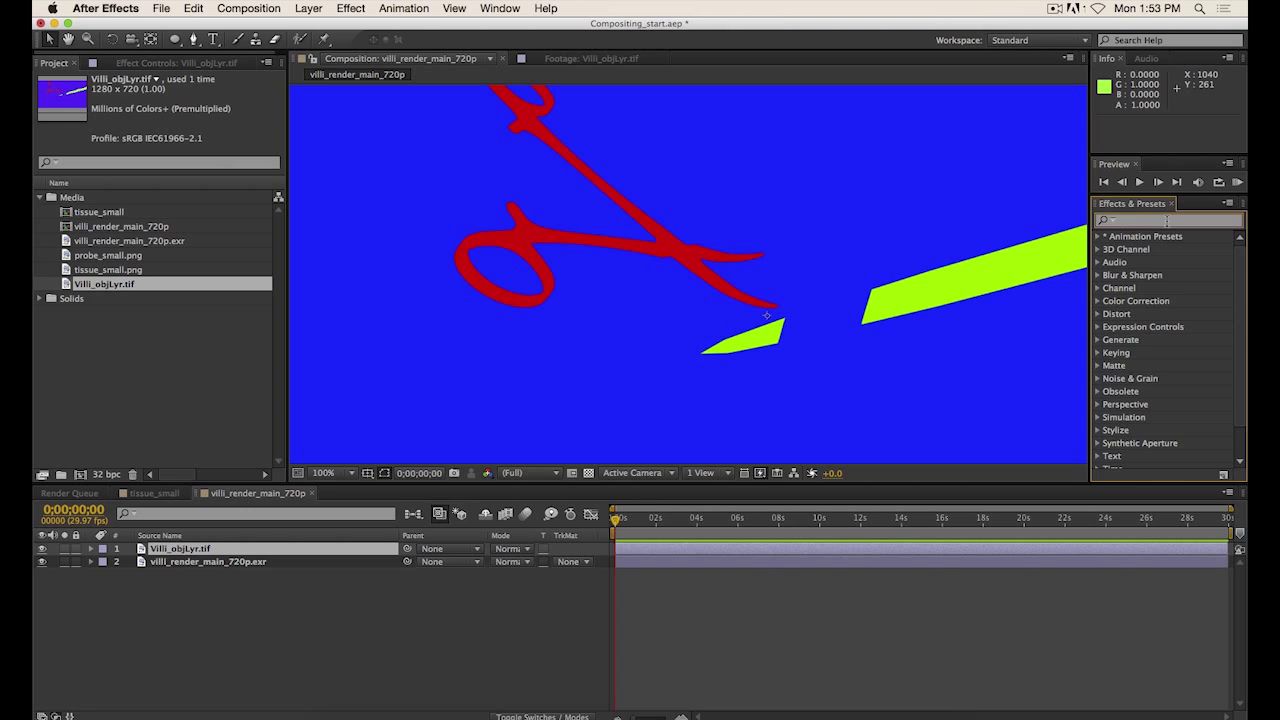
{"action": "type", "text": "shift"}
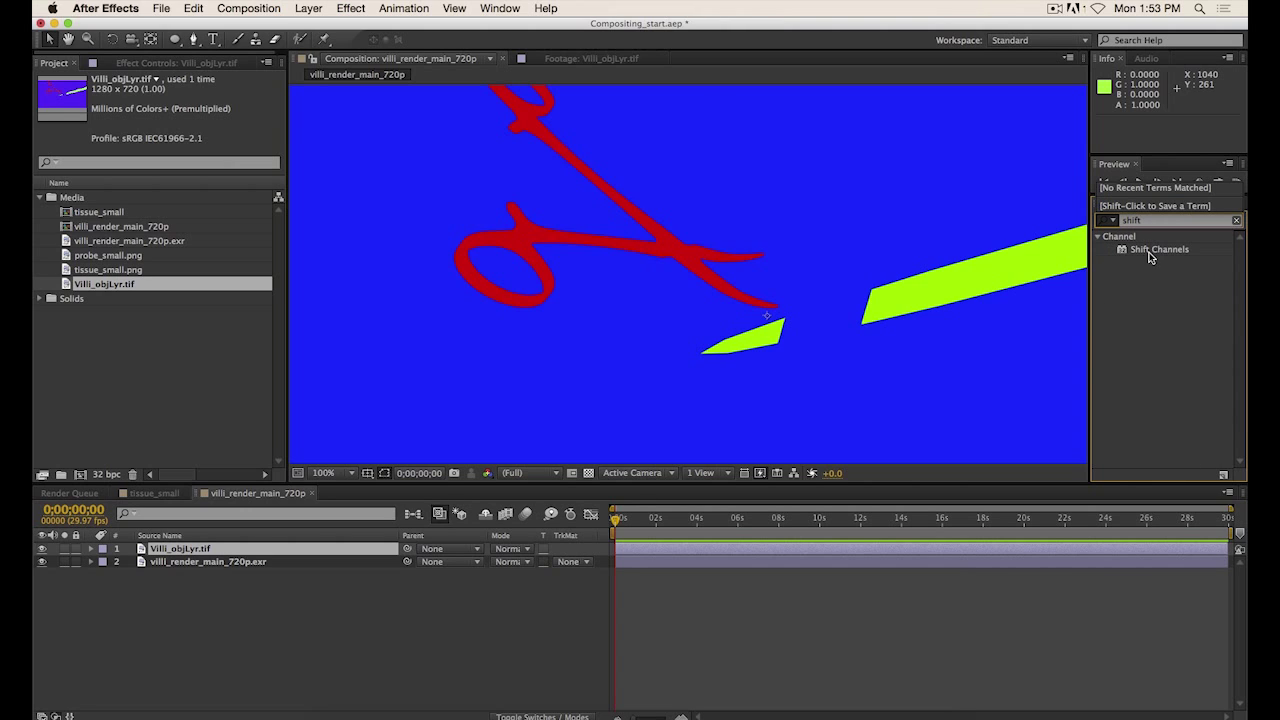
{"action": "left_click", "coordinate": [352, 8]}
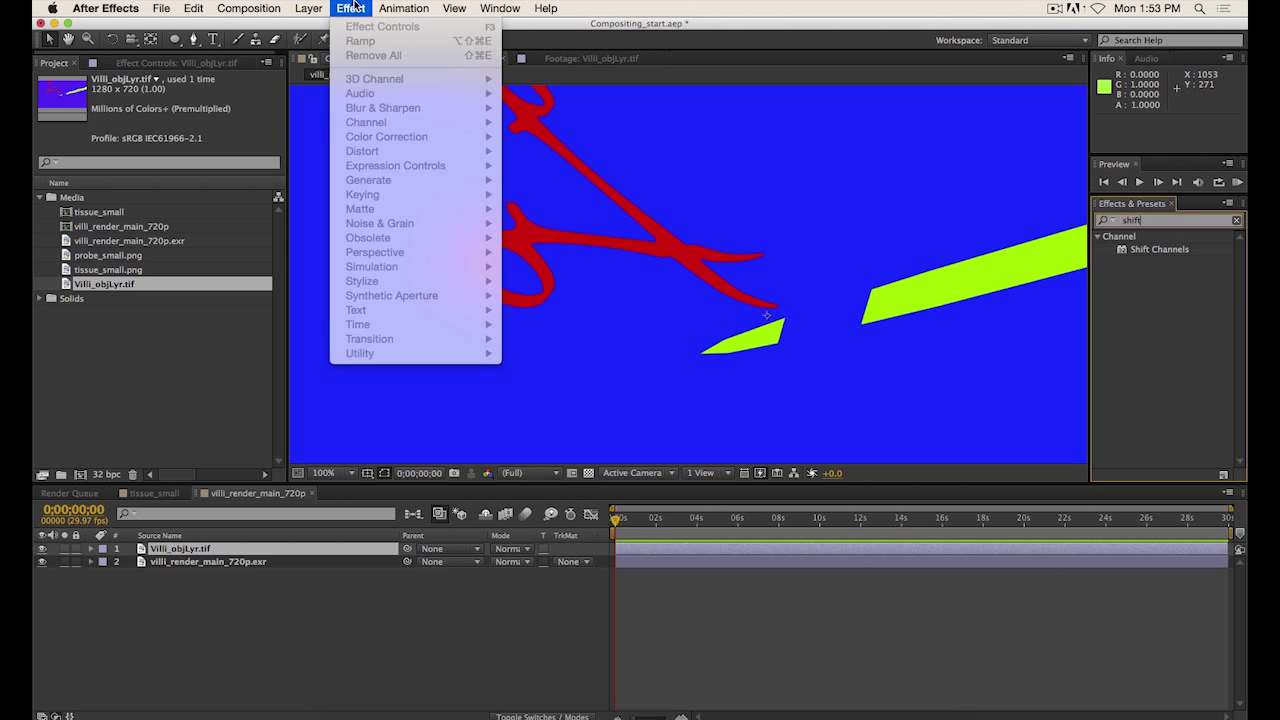
{"action": "left_click", "coordinate": [352, 8]}
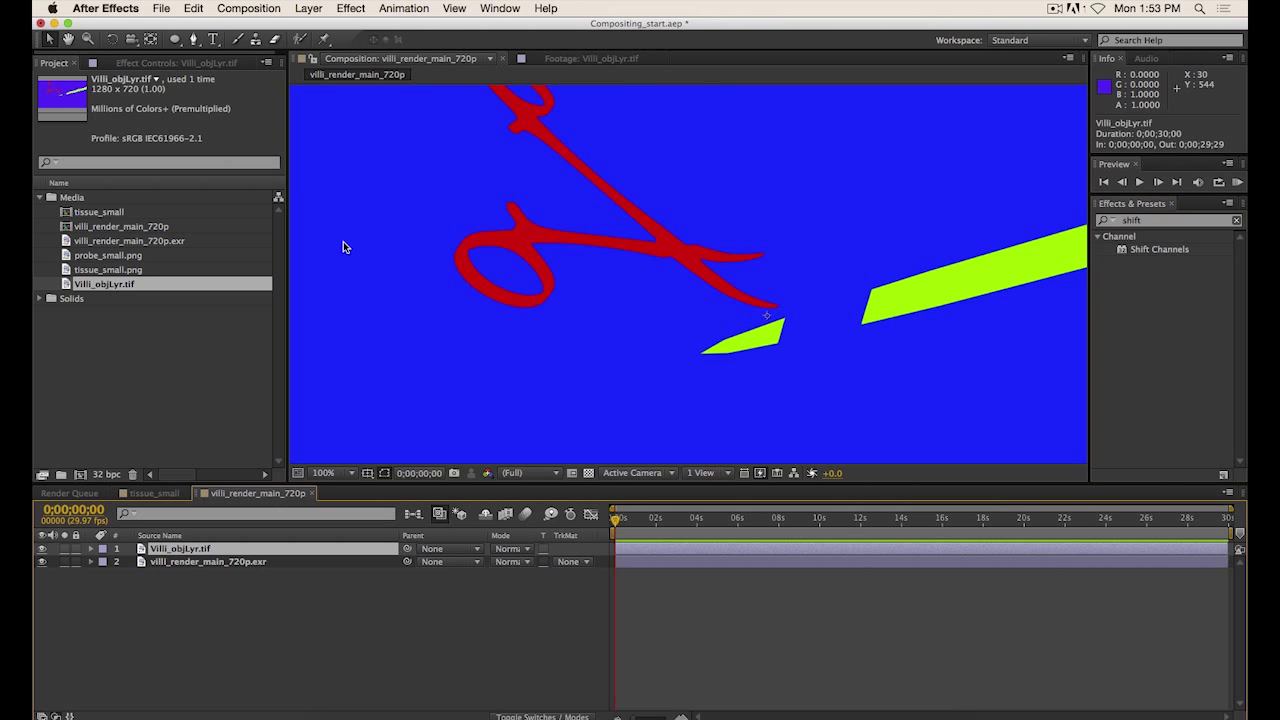
{"action": "left_click", "coordinate": [351, 8]}
{"action": "mouse_move", "coordinate": [384, 124]}
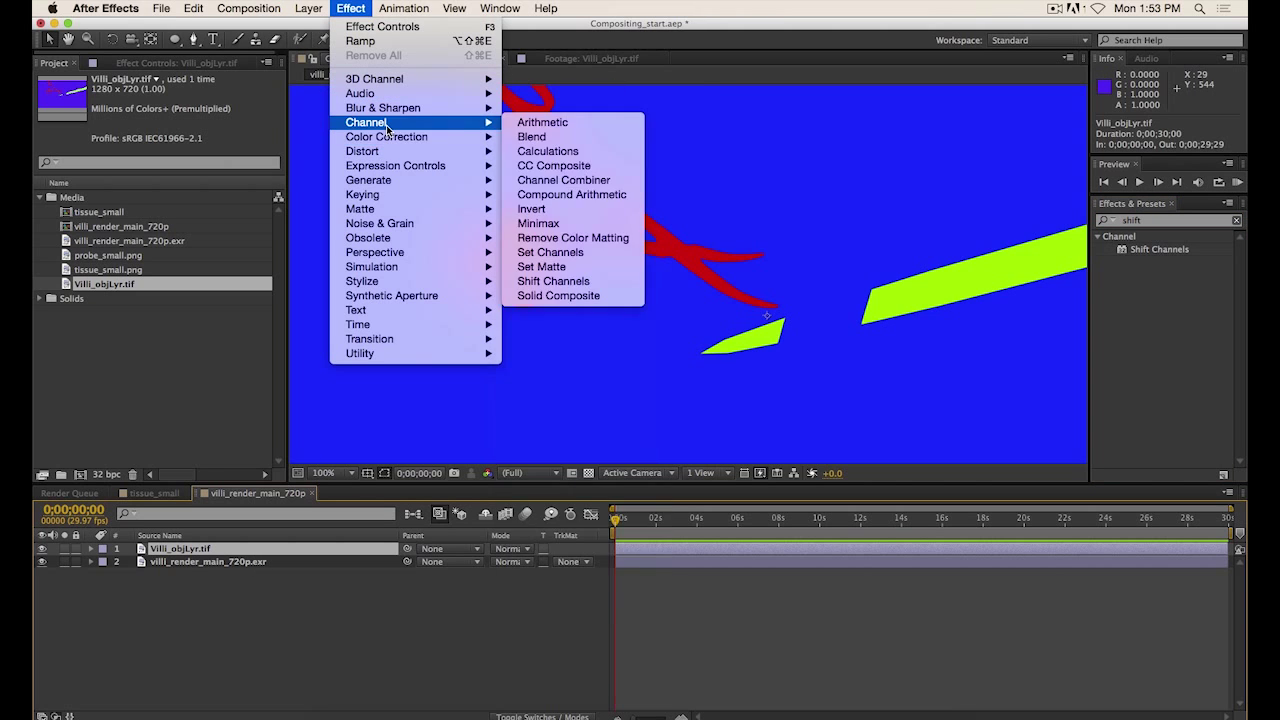
{"action": "left_click", "coordinate": [570, 285]}
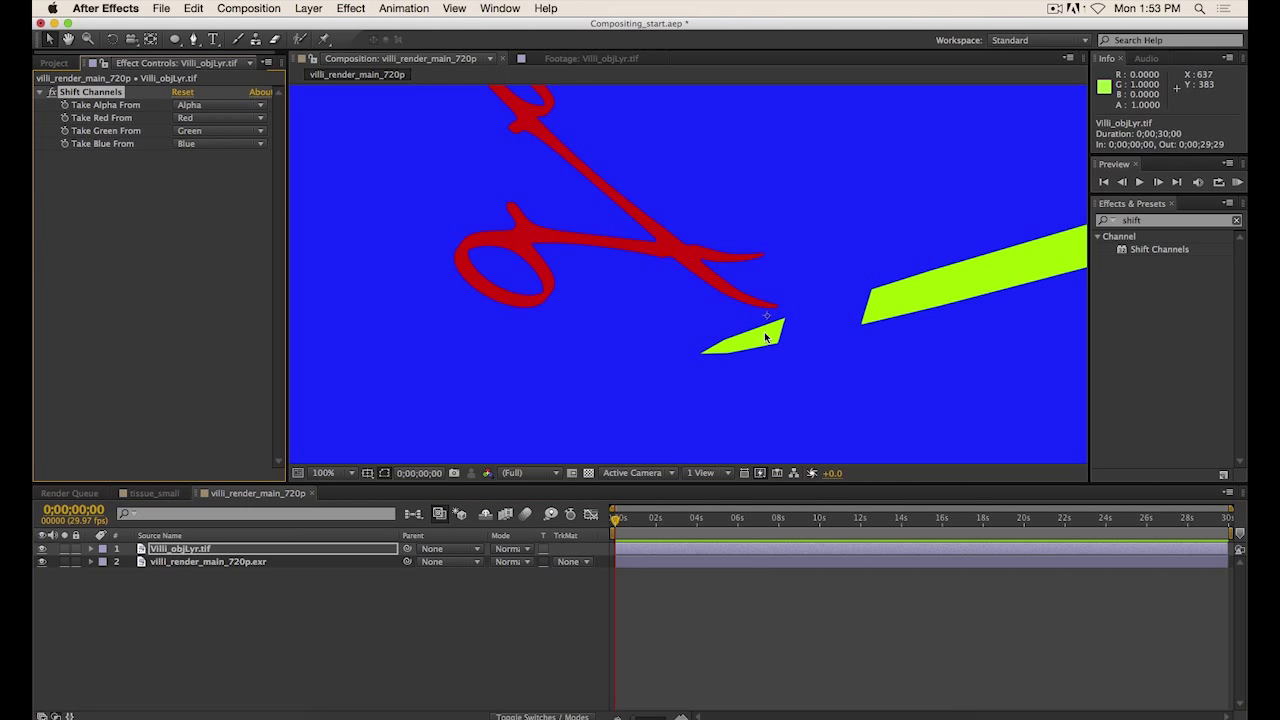
Review the Take Alpha From source options of Shift Channels, keeping Alpha as the source.
{"action": "scroll", "coordinate": [770, 340], "scroll_direction": "up", "scroll_amount": 5}
{"action": "scroll", "coordinate": [770, 340], "scroll_direction": "right", "scroll_amount": 3}
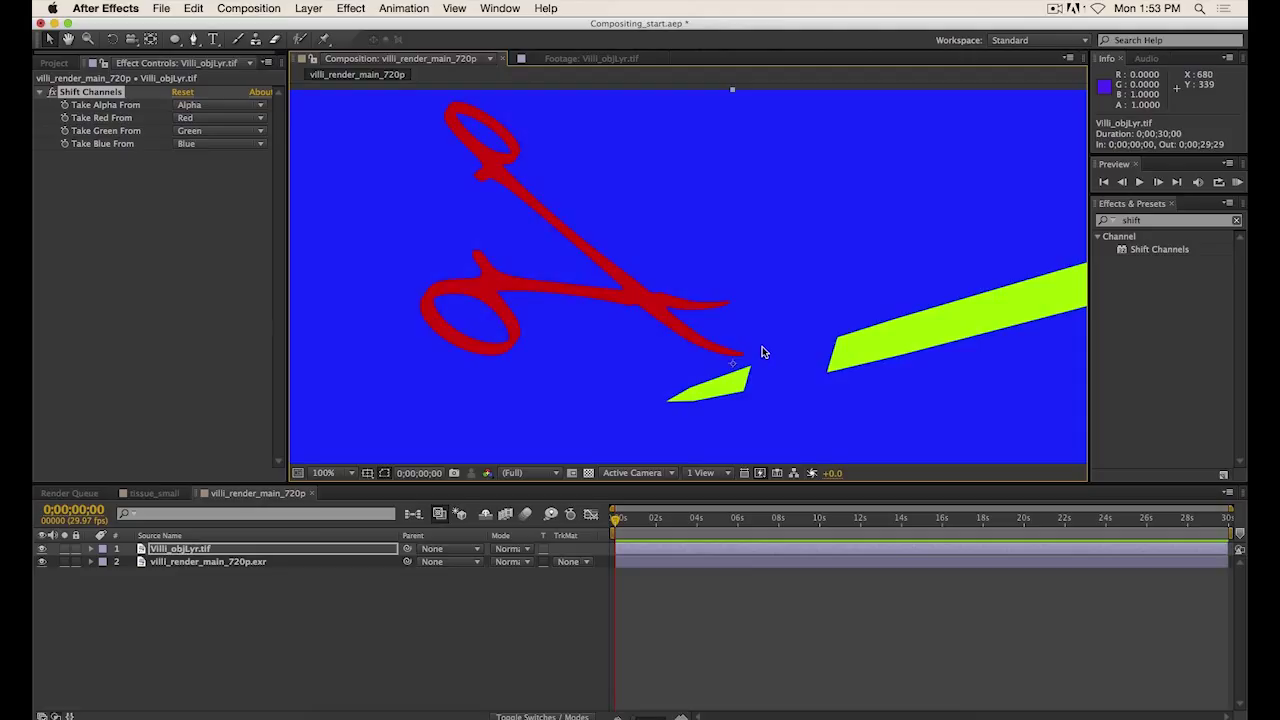
{"action": "left_click", "coordinate": [224, 106]}
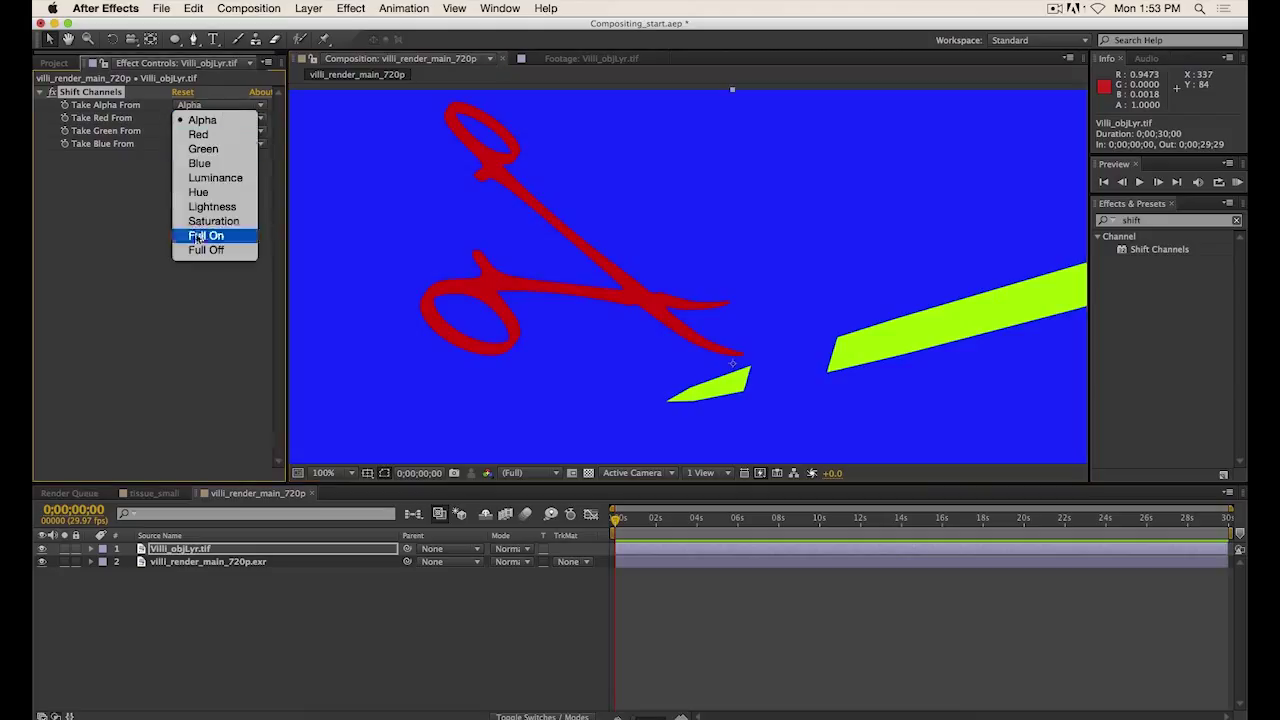
{"action": "left_click", "coordinate": [214, 119]}
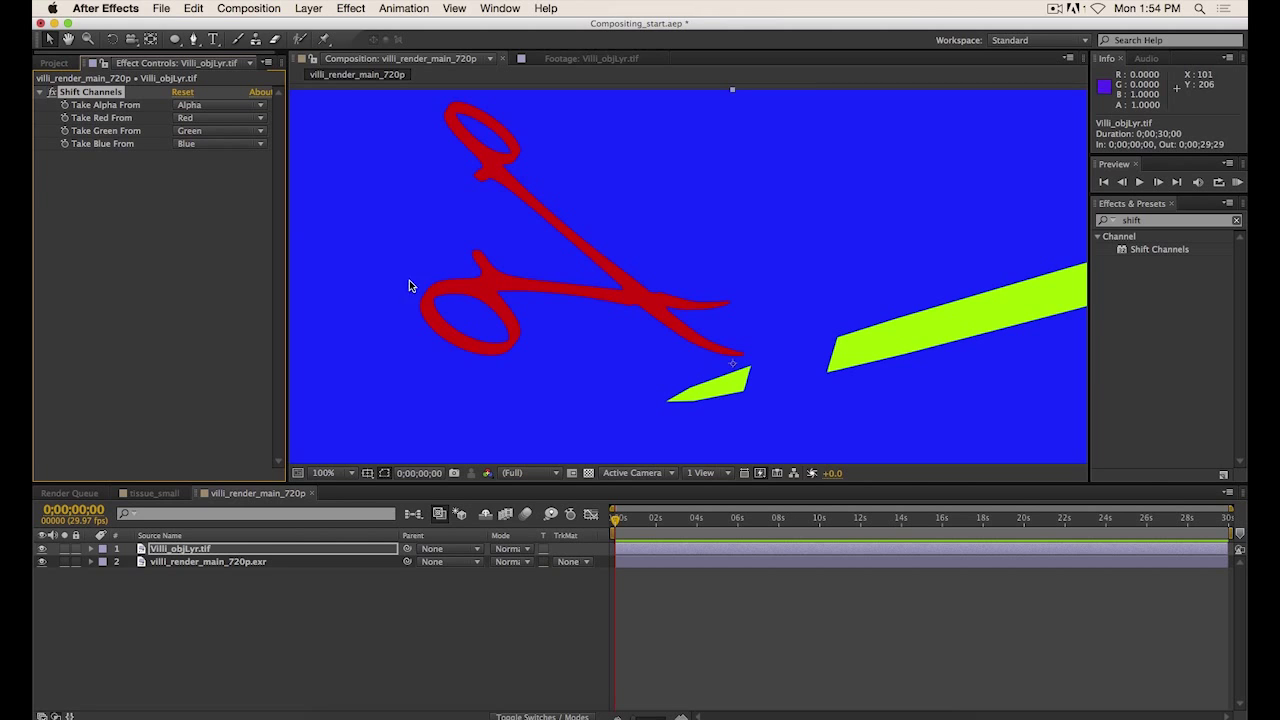
Solo the Villi_objLyr.tif layer and inspect its alpha channel in the composition view, returning the display to RGB.
{"action": "scroll", "coordinate": [705, 348], "scroll_direction": "down", "scroll_amount": 2}
{"action": "key", "text": "space"}
{"action": "left_click_drag", "start_coordinate": [696, 349], "coordinate": [690, 295]}
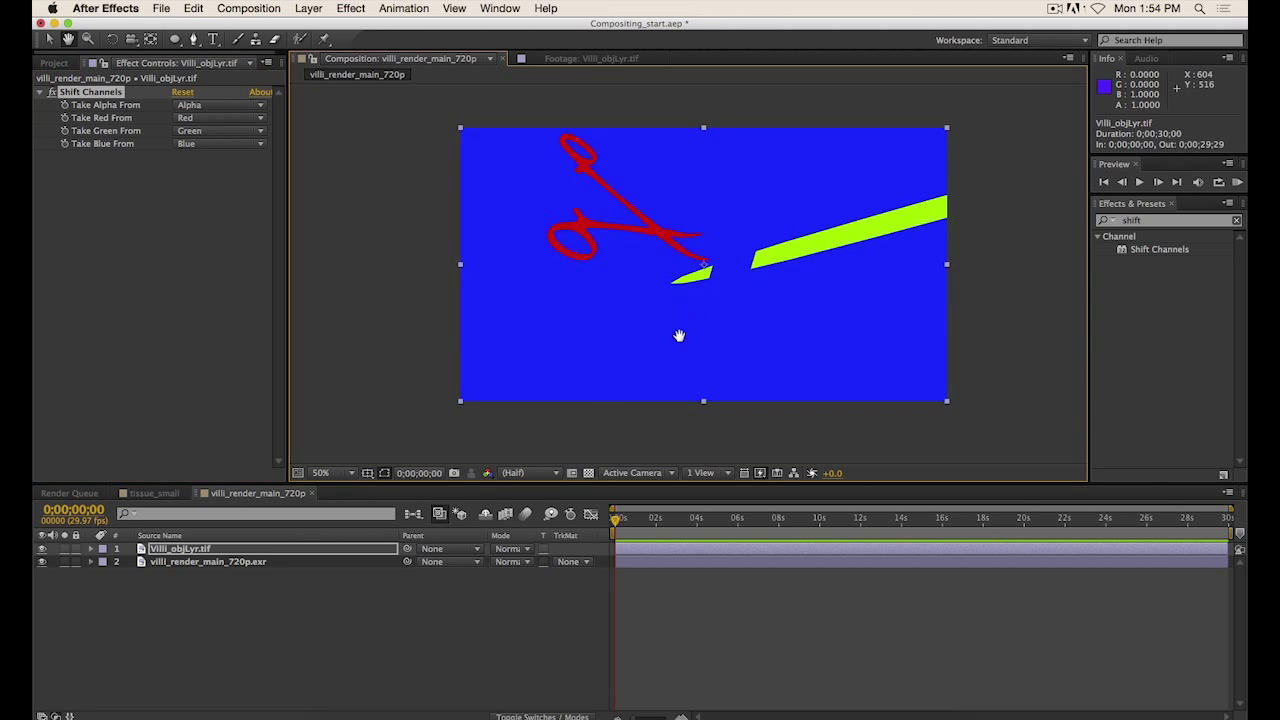
{"action": "left_click", "coordinate": [64, 549]}
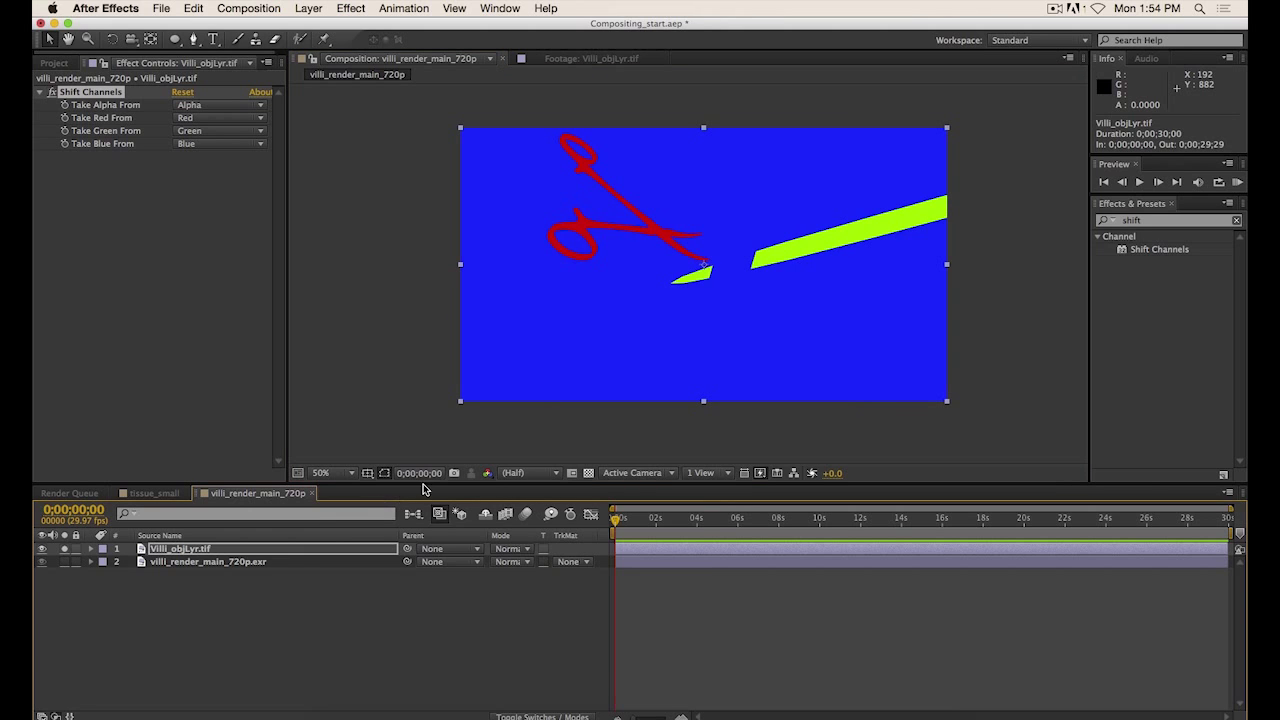
{"action": "left_click", "coordinate": [487, 473]}
{"action": "left_click", "coordinate": [523, 555]}
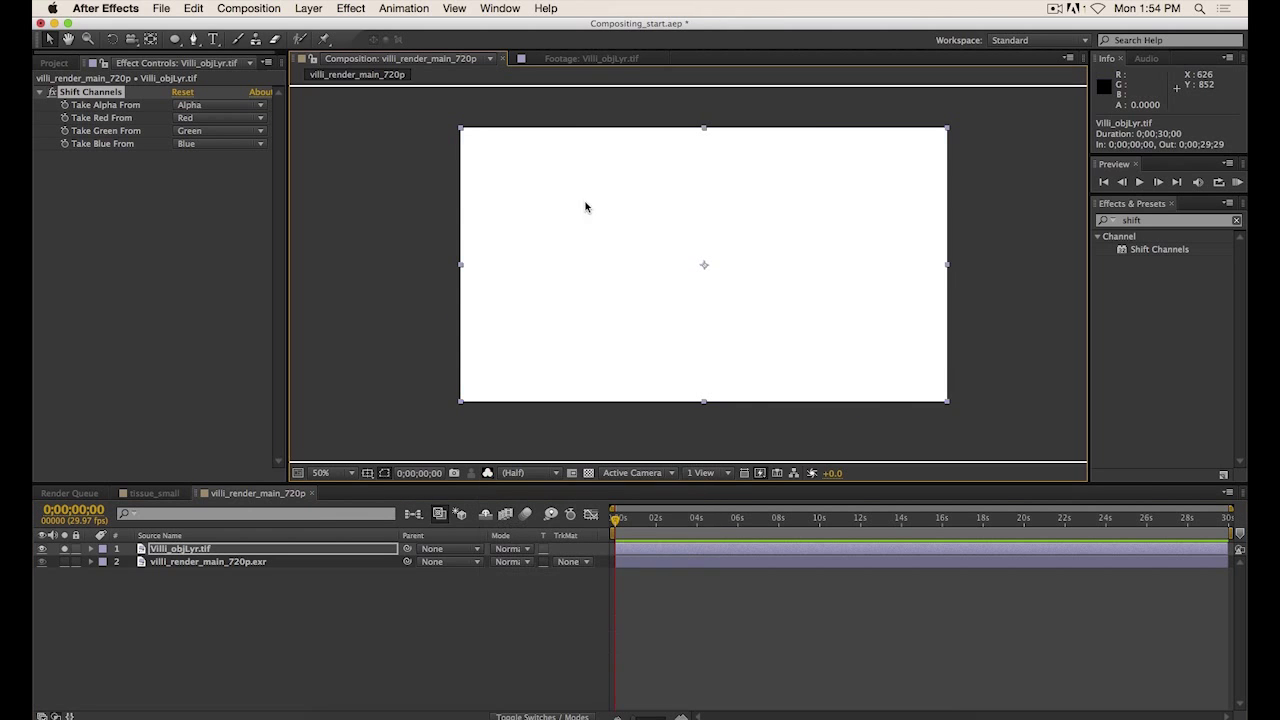
{"action": "left_click", "coordinate": [487, 473]}
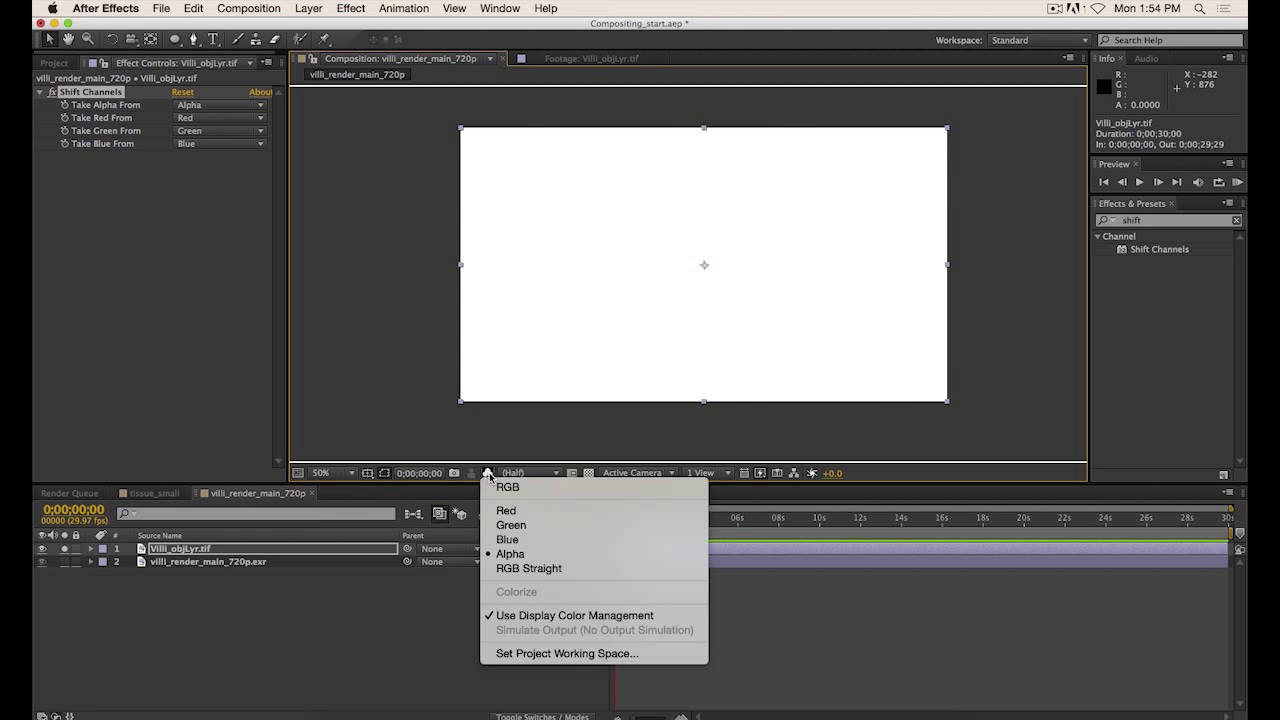
{"action": "left_click", "coordinate": [509, 488]}
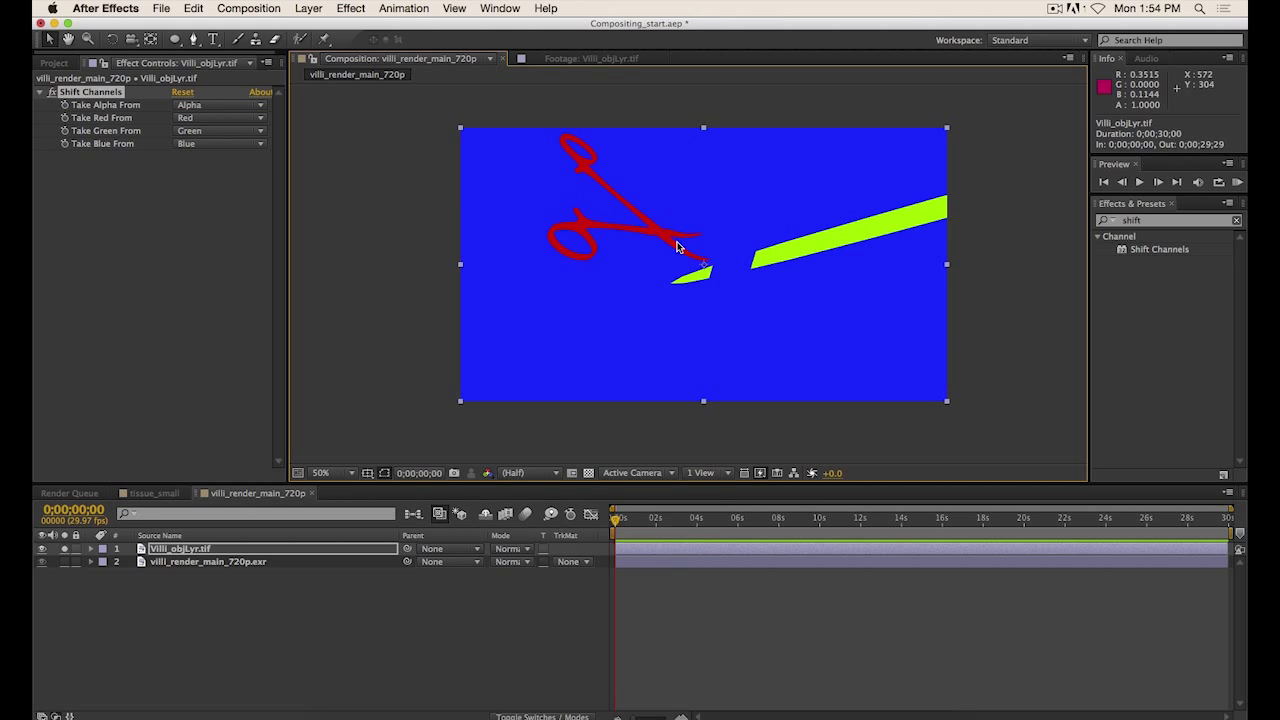
Set Take Alpha From to Red in Shift Channels and unsolo the Villi_objLyr.tif layer.
{"action": "left_click", "coordinate": [218, 105]}
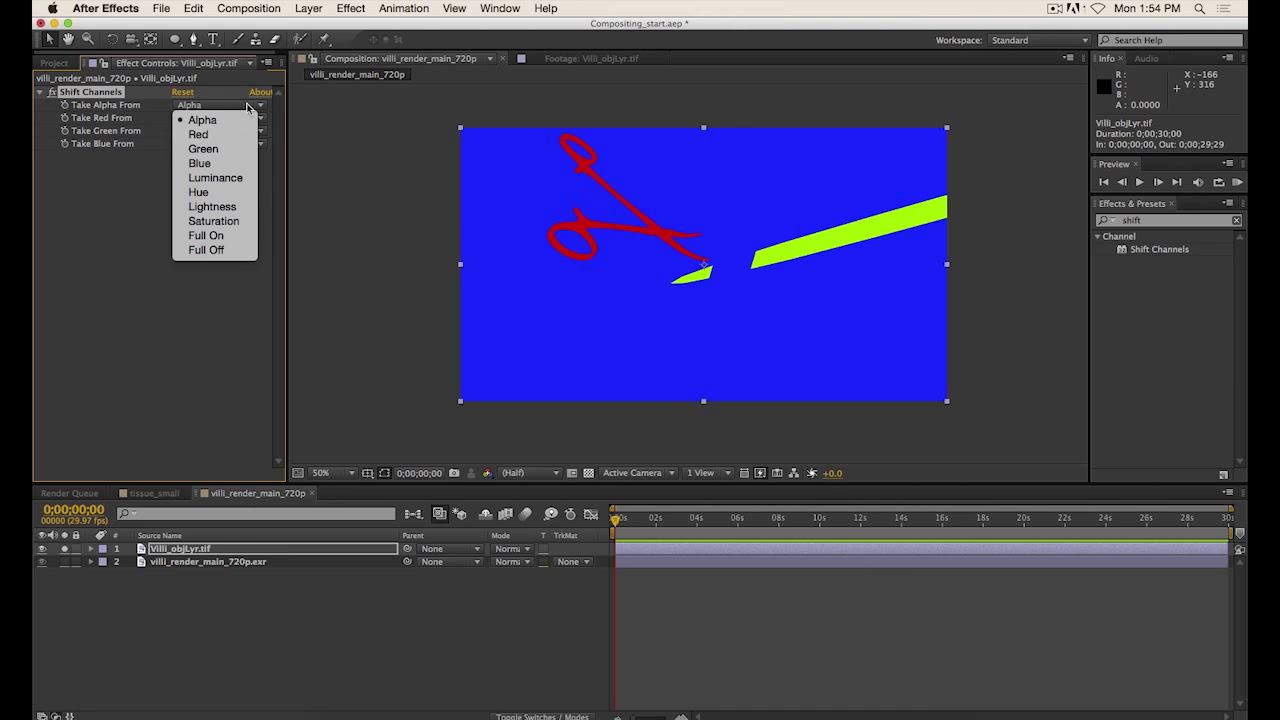
{"action": "left_click", "coordinate": [217, 138]}
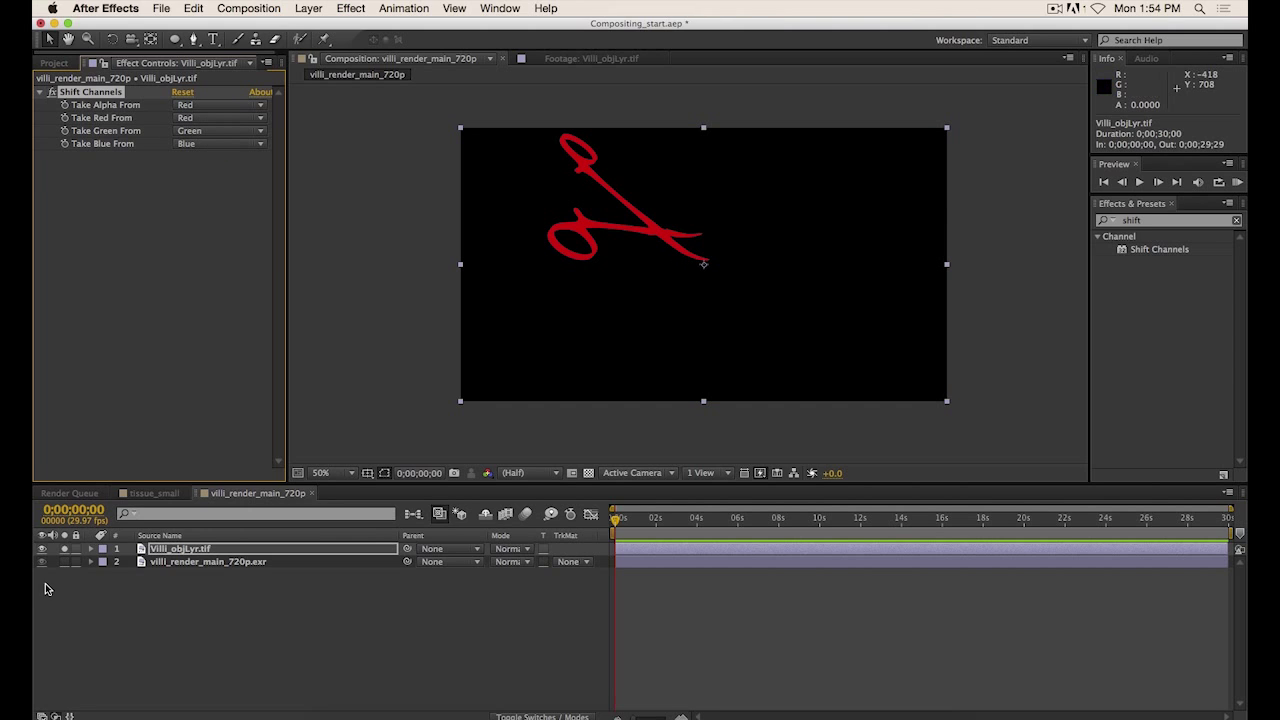
{"action": "left_click", "coordinate": [65, 549]}
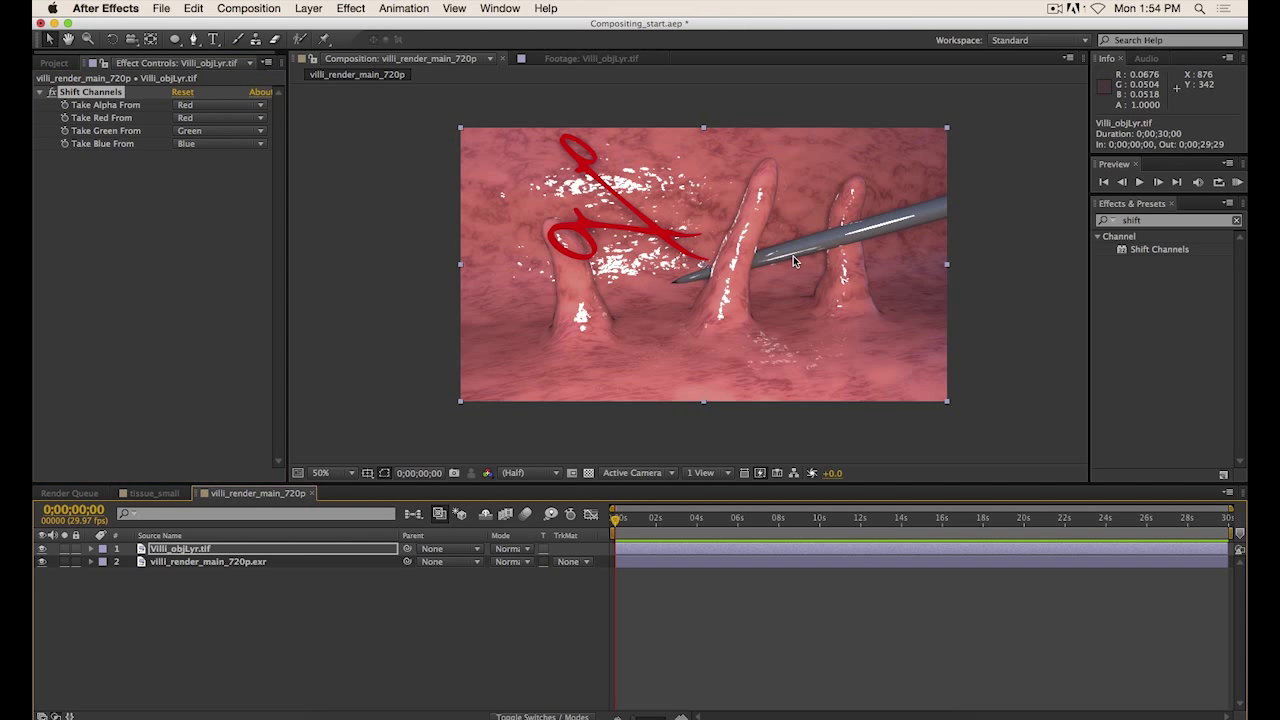
Create a new adjustment layer and place it between the Villi_objLyr.tif and villi_render_main_720p.exr layers.
{"action": "scroll", "coordinate": [686, 270], "scroll_direction": "up", "scroll_amount": 2}
{"action": "left_click_drag", "start_coordinate": [716, 190], "coordinate": [726, 253]}
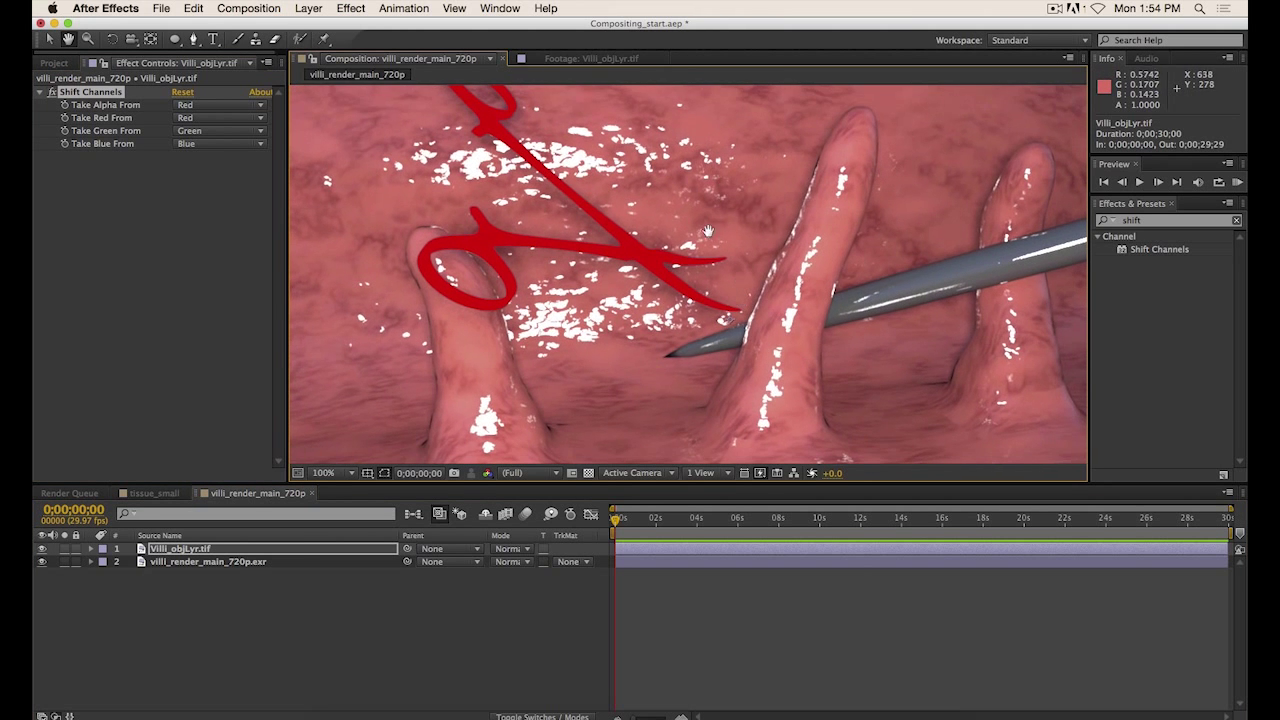
{"action": "left_click_drag", "start_coordinate": [550, 141], "coordinate": [564, 184]}
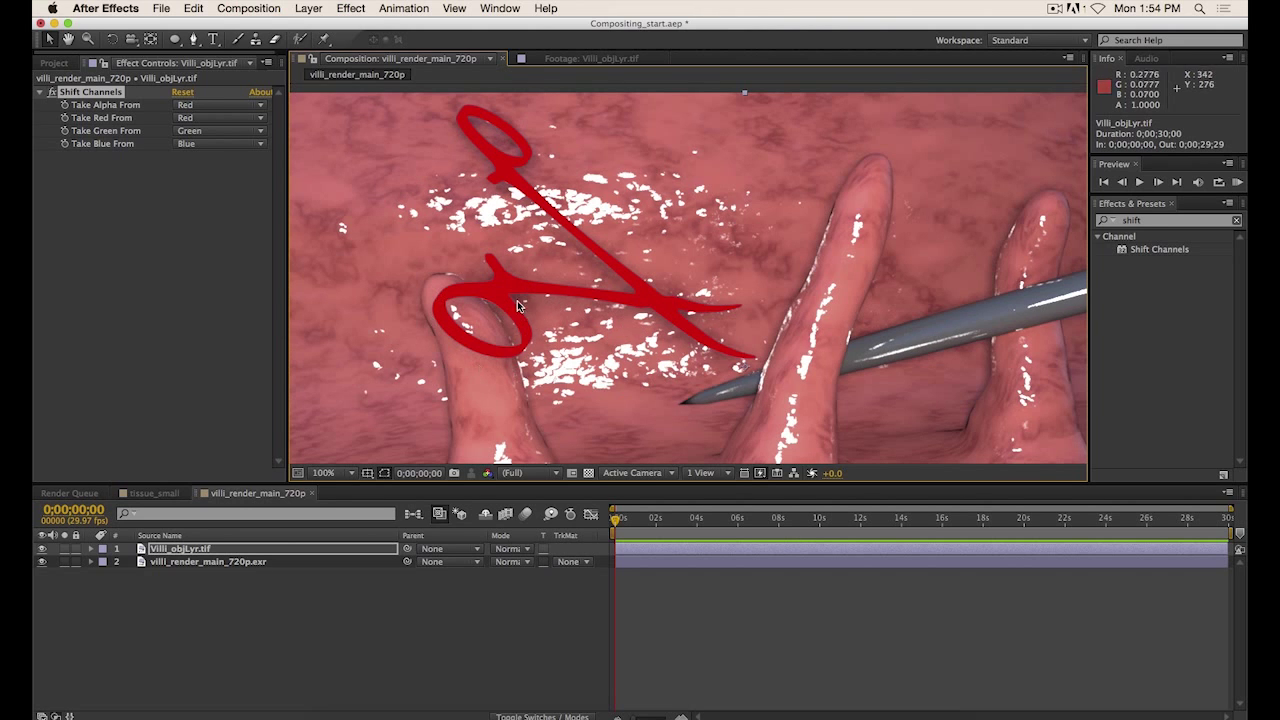
{"action": "left_click_drag", "start_coordinate": [621, 374], "coordinate": [633, 349]}
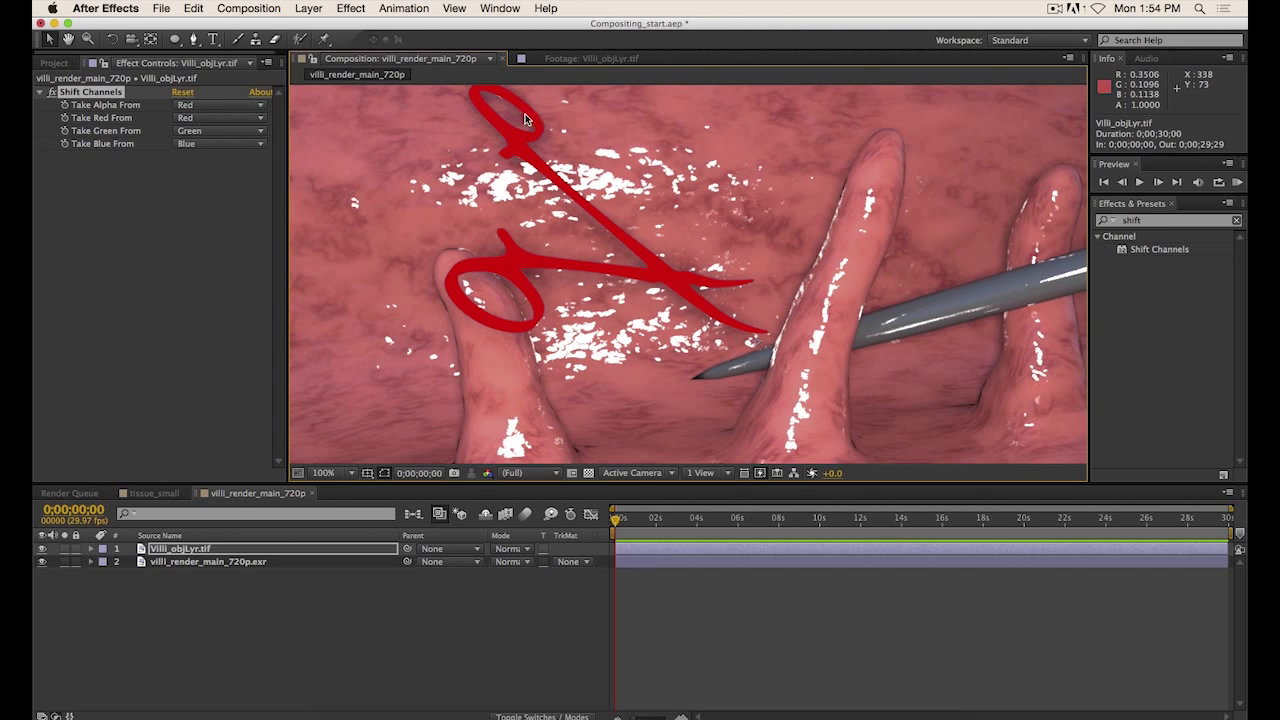
{"action": "left_click_drag", "start_coordinate": [664, 383], "coordinate": [630, 355]}
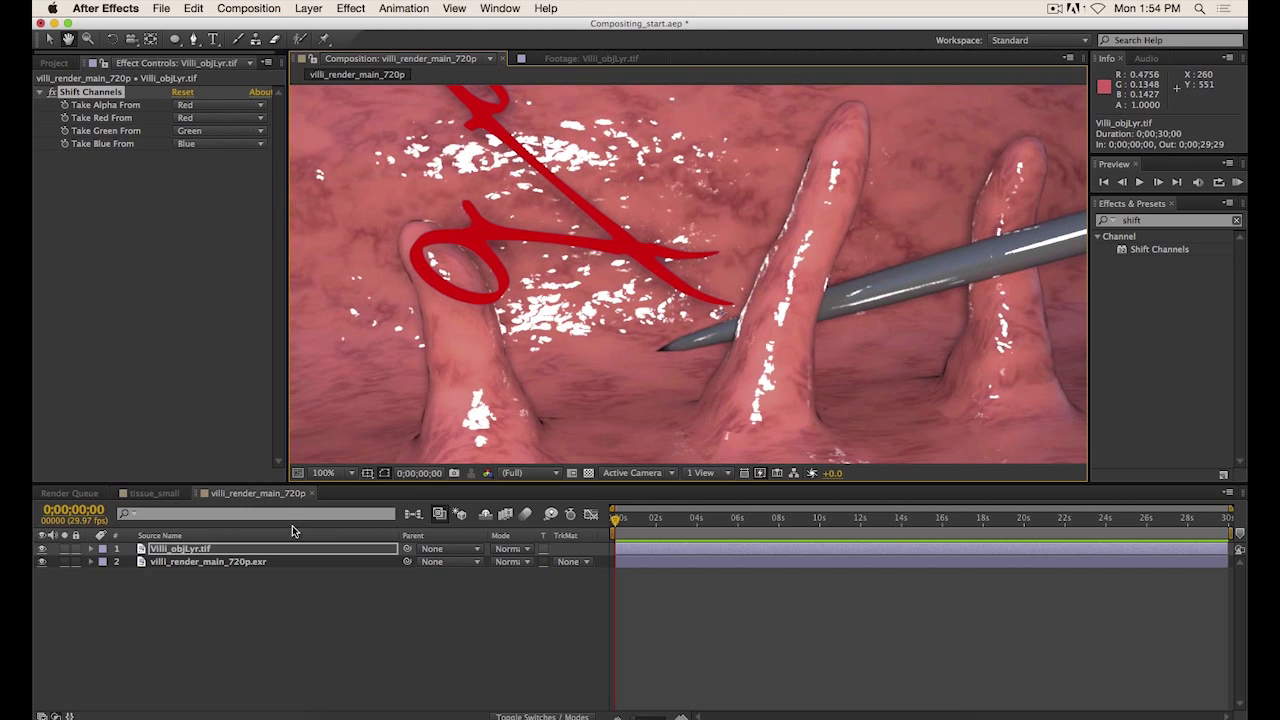
{"action": "left_click", "coordinate": [200, 551]}
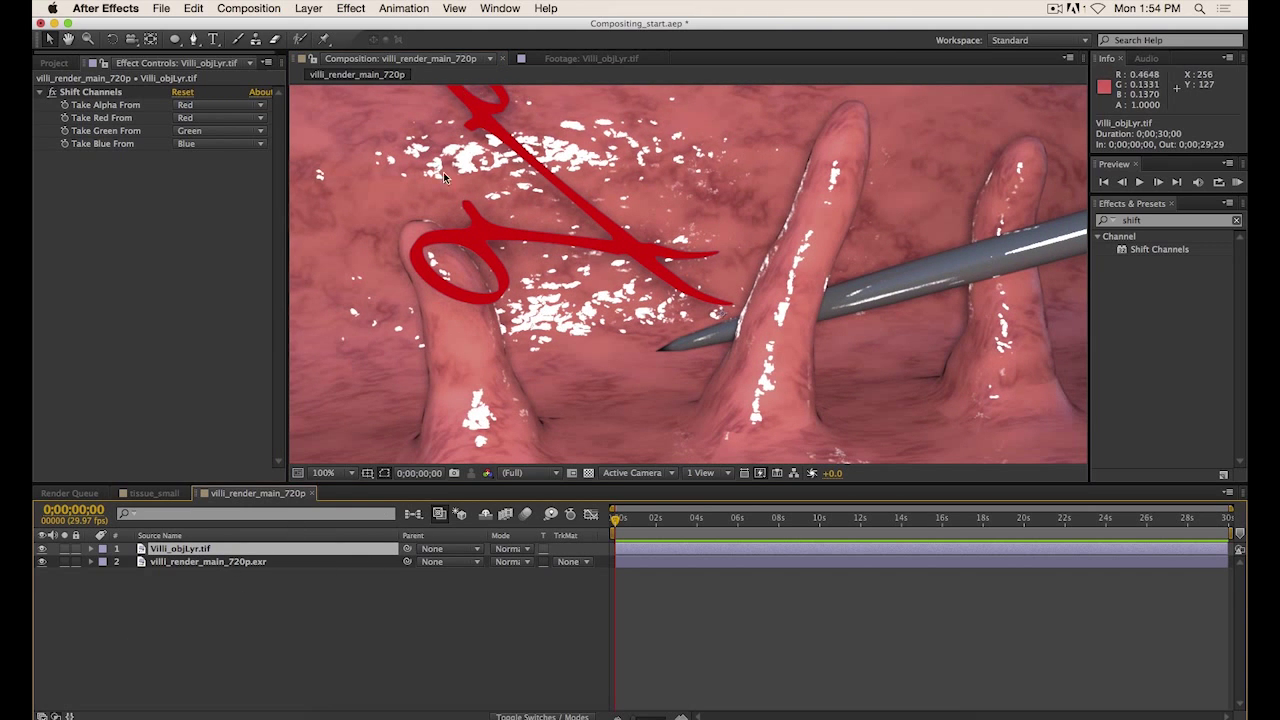
{"action": "left_click", "coordinate": [303, 8]}
{"action": "mouse_move", "coordinate": [338, 29]}
{"action": "left_click", "coordinate": [560, 118]}
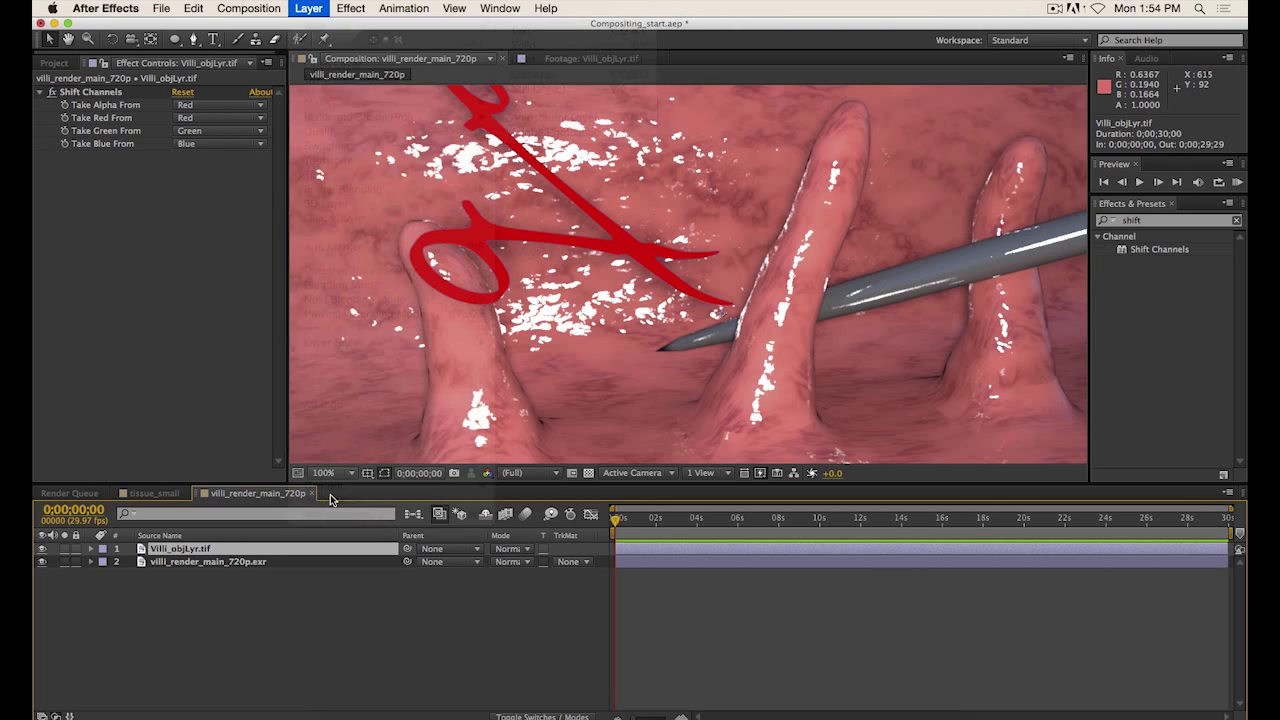
{"action": "left_click_drag", "start_coordinate": [211, 553], "coordinate": [213, 571]}
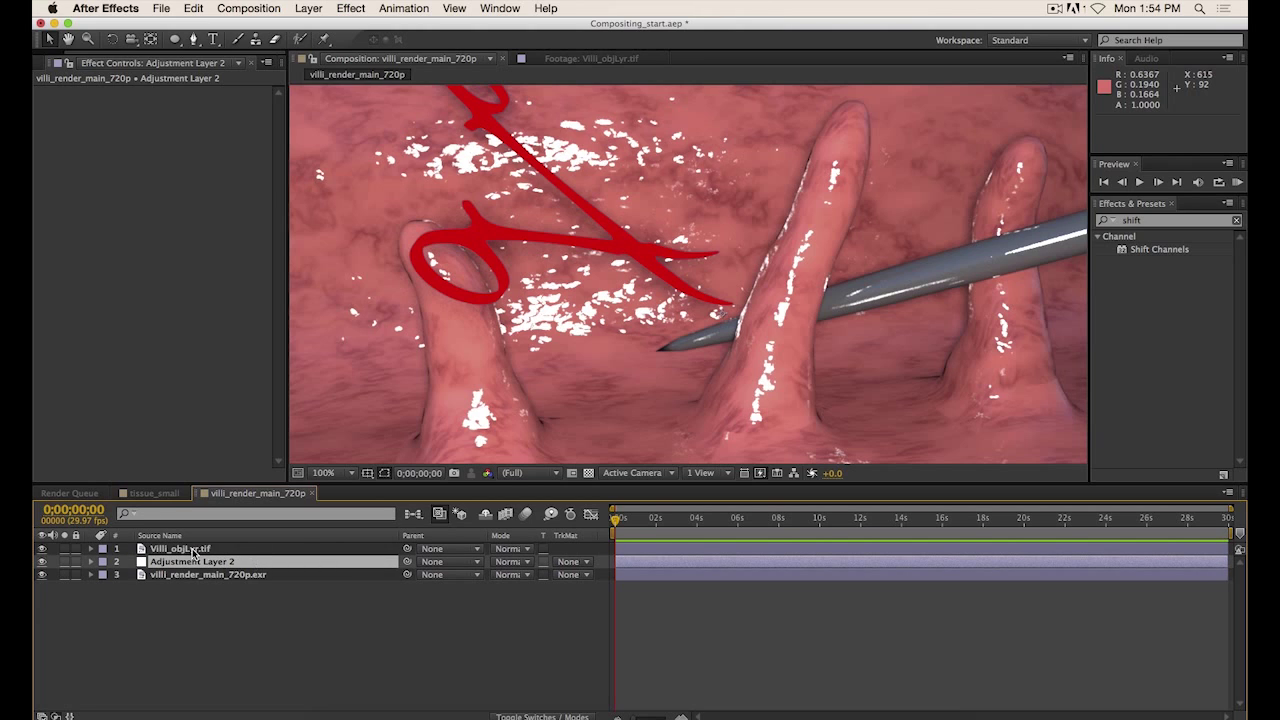
Apply Hue/Saturation to the adjustment layer and set its Master Hue to 0x+73.0°.
{"action": "left_click", "coordinate": [1165, 220]}
{"action": "type", "text": "e"}
{"action": "key", "text": "BackSpace"}
{"action": "type", "text": "hj"}
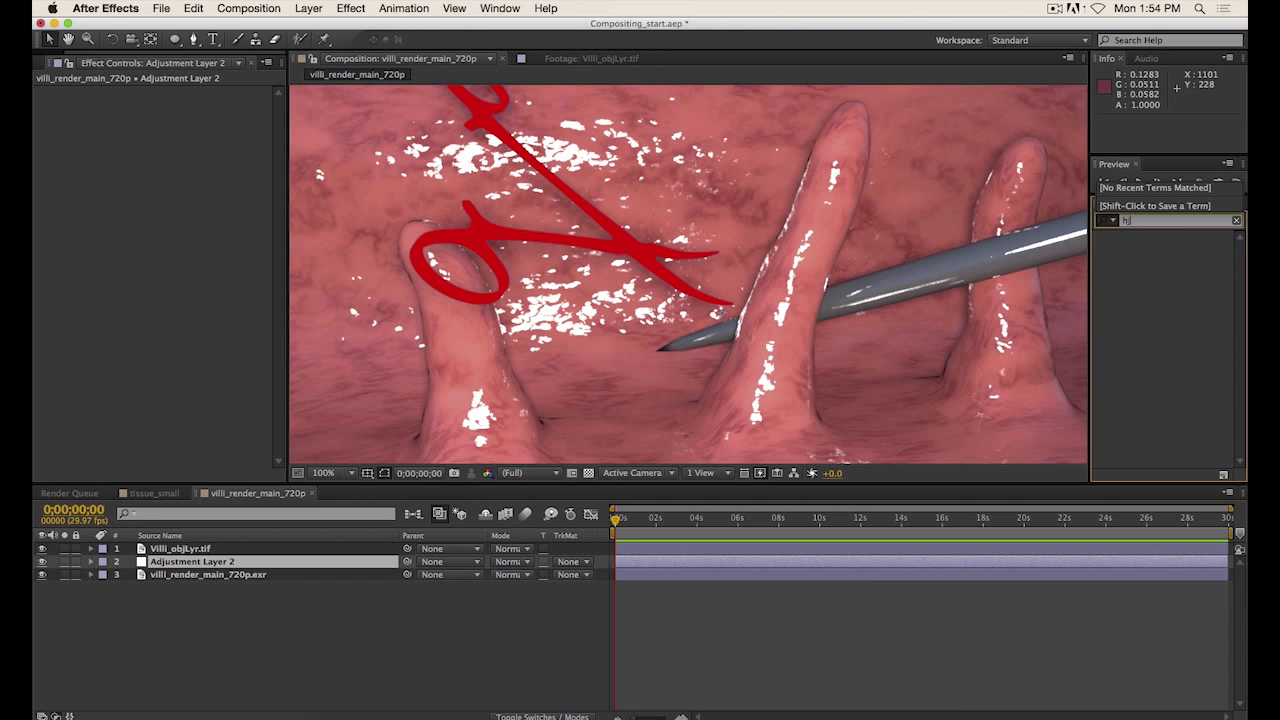
{"action": "key", "text": "BackSpace"}
{"action": "type", "text": "ue"}
{"action": "left_click_drag", "start_coordinate": [1163, 301], "coordinate": [205, 563]}
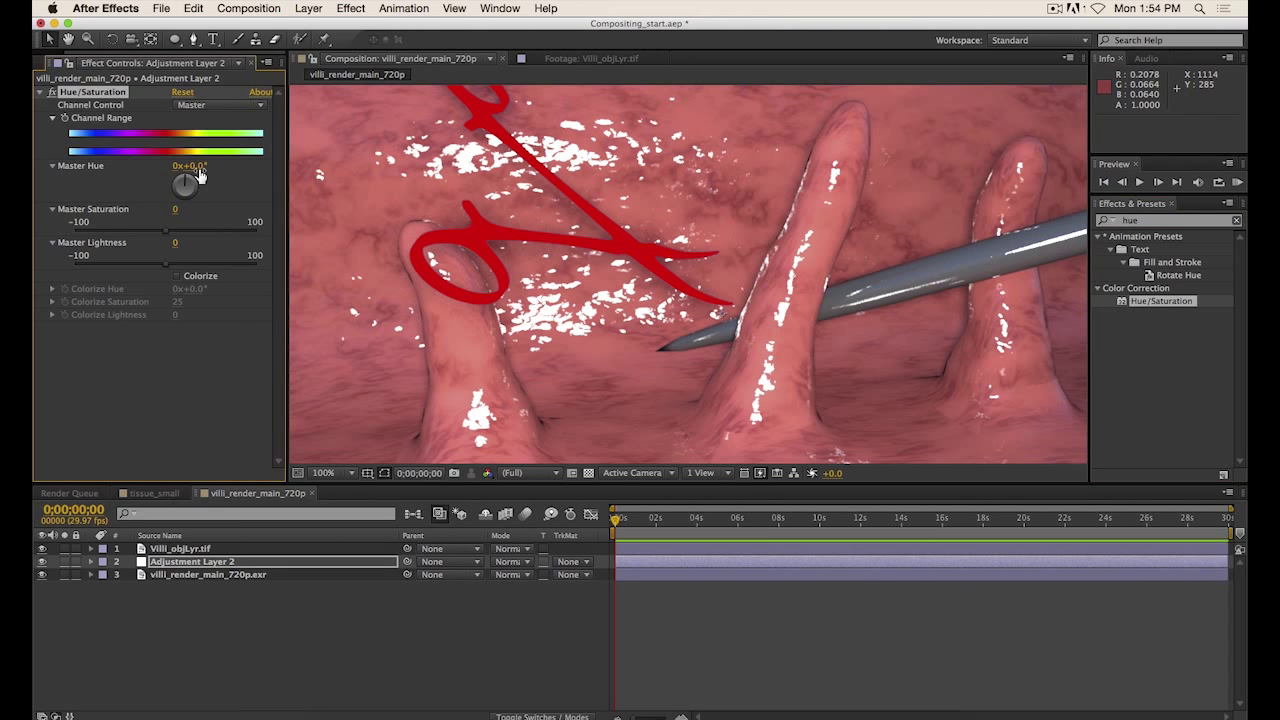
{"action": "left_click_drag", "start_coordinate": [197, 172], "coordinate": [244, 160]}
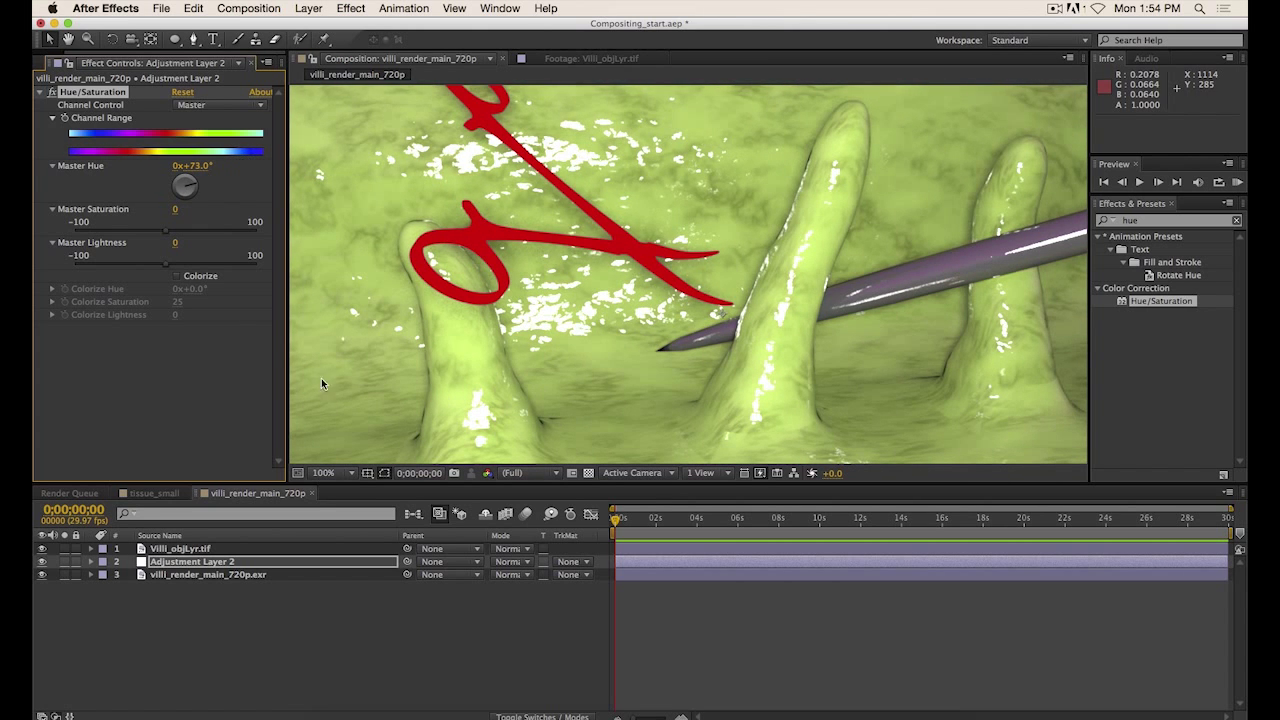
Set the track matte of Adjustment Layer 2 to Alpha Matte "Villi_objLyr.tif".
{"action": "left_click", "coordinate": [227, 568]}
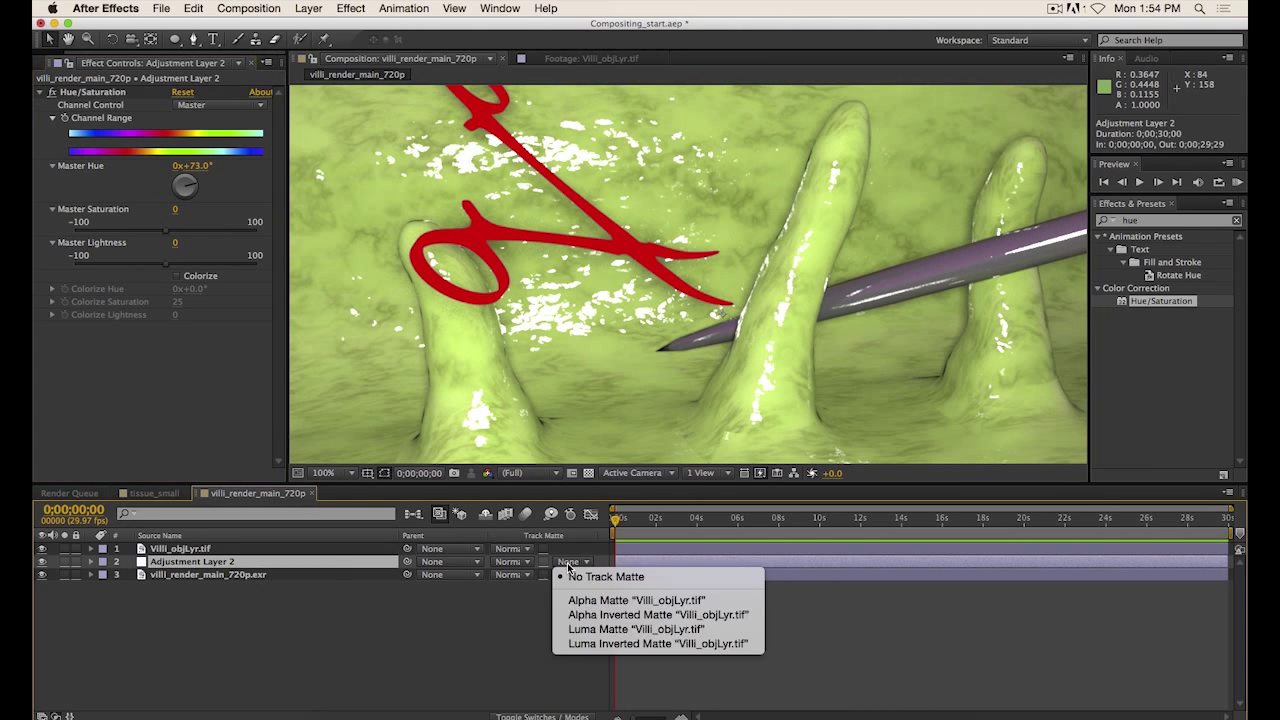
{"action": "left_click", "coordinate": [572, 561]}
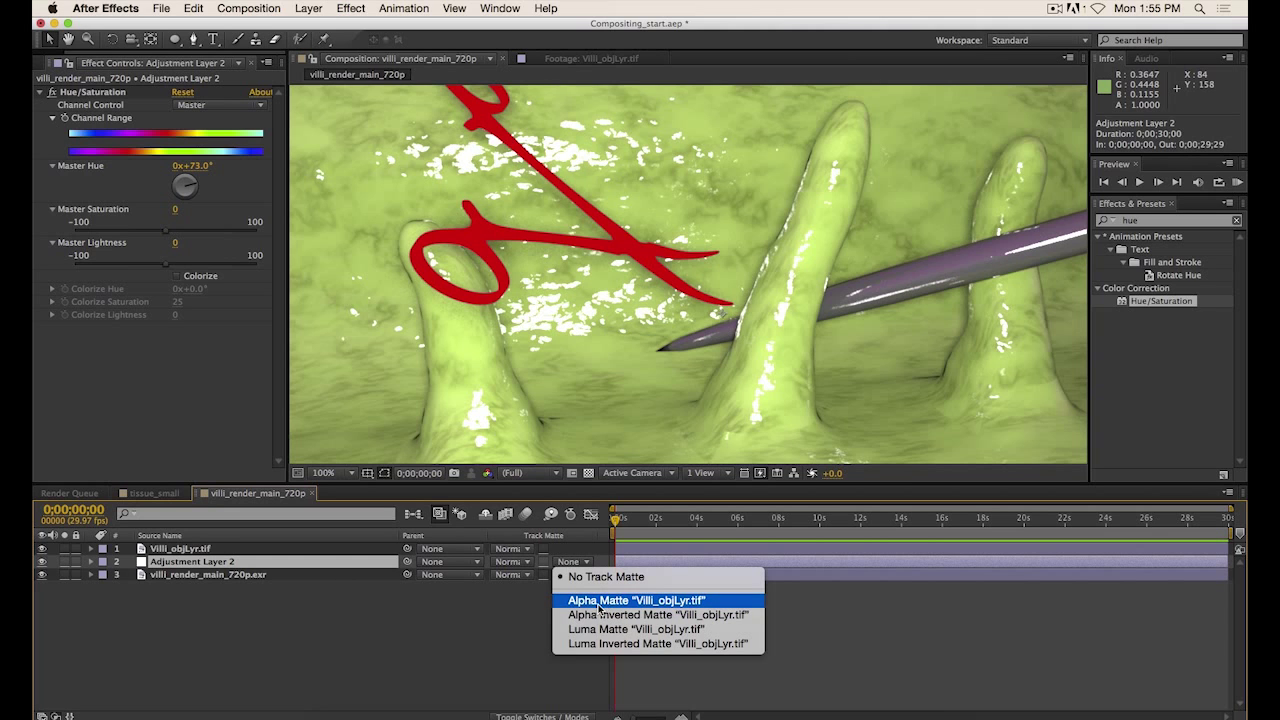
{"action": "left_click", "coordinate": [614, 601]}
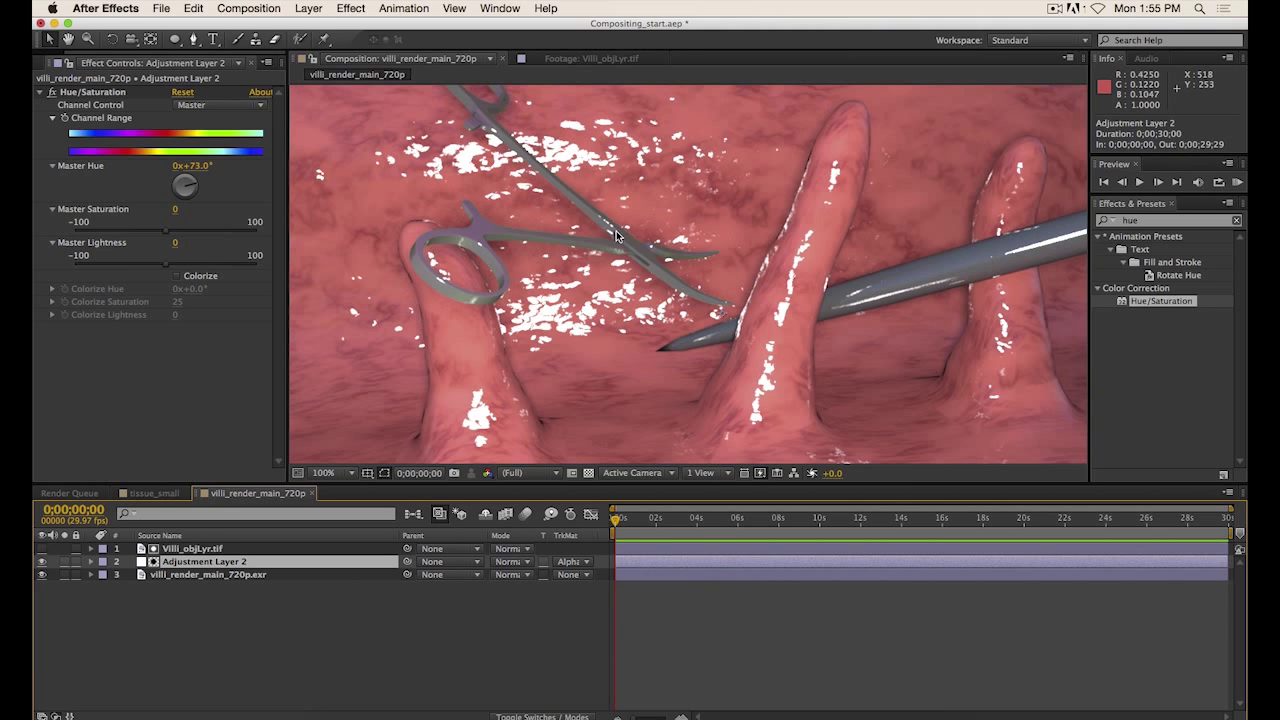
{"action": "left_click", "coordinate": [185, 549]}
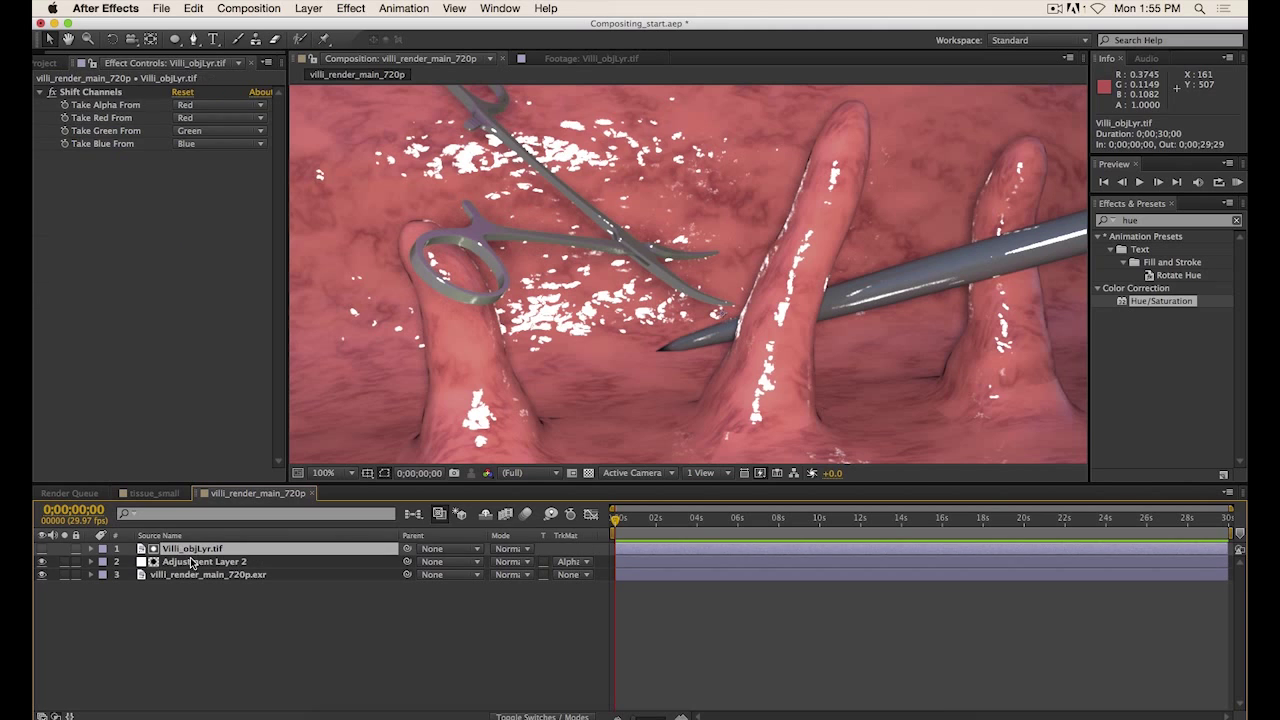
{"action": "left_click", "coordinate": [190, 563]}
{"action": "left_click", "coordinate": [578, 563]}
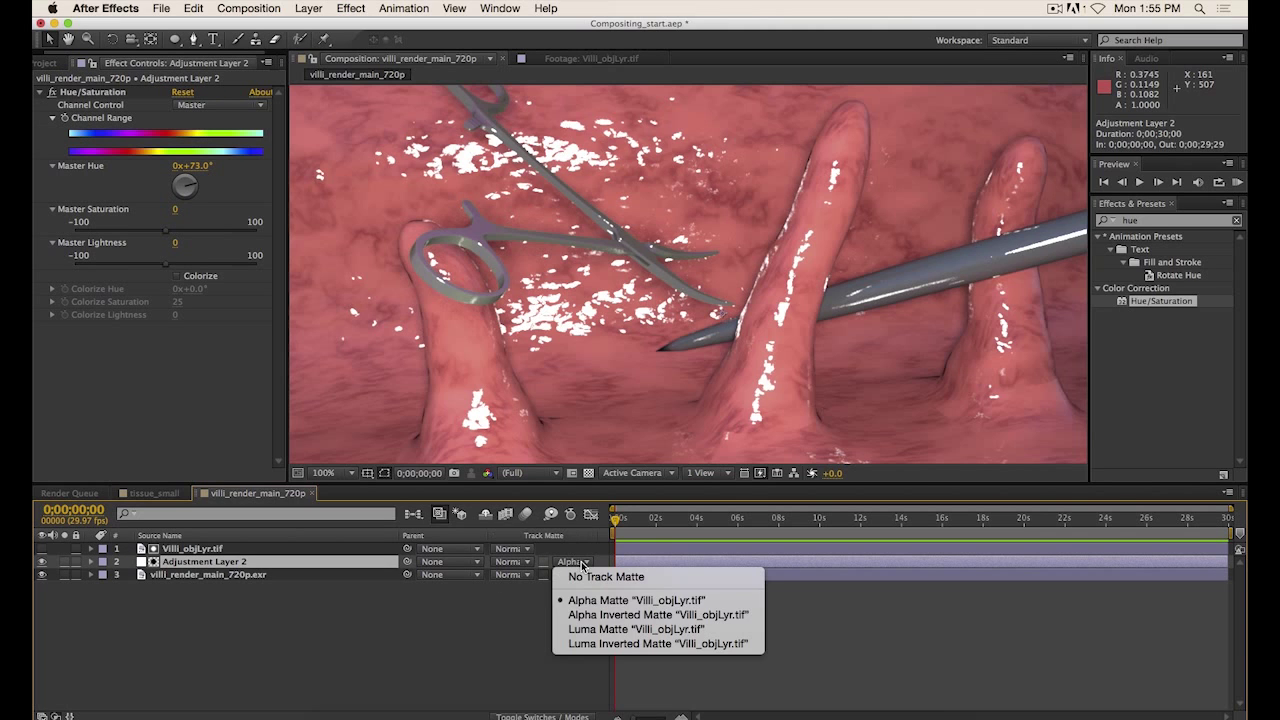
{"action": "left_click", "coordinate": [616, 604]}
{"action": "left_click", "coordinate": [186, 549]}
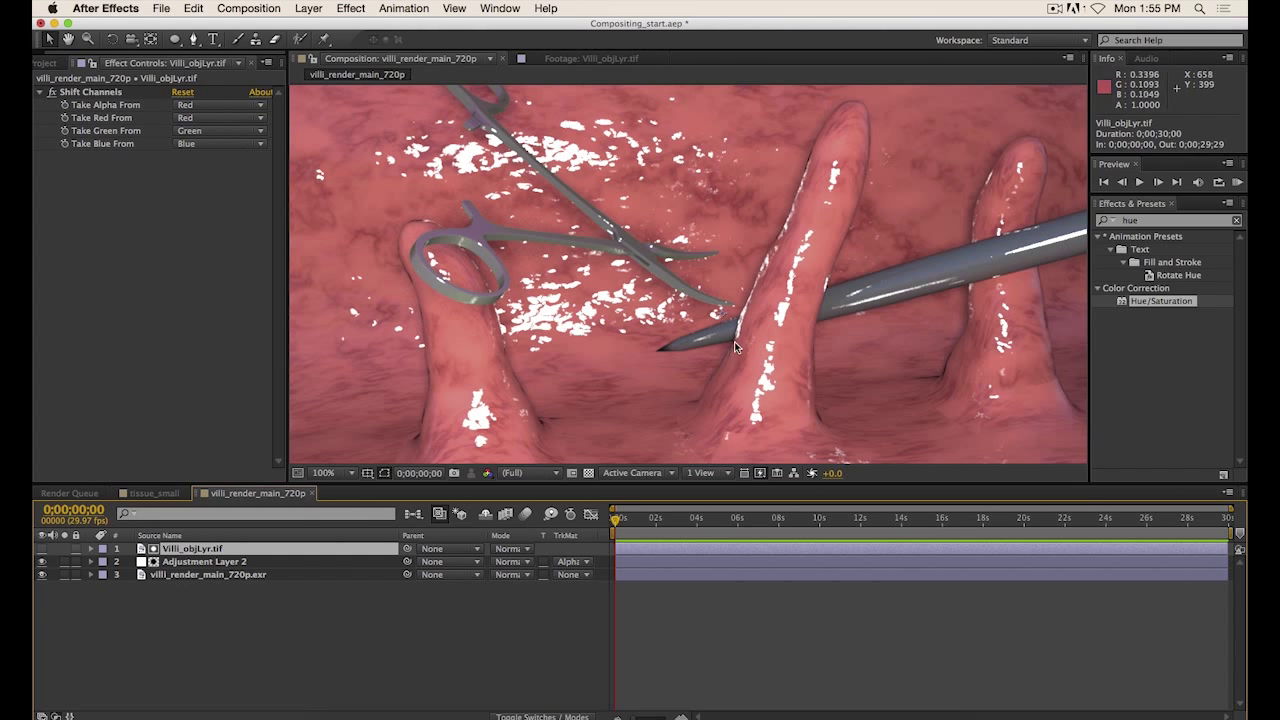
Set the adjustment layer's Hue/Saturation to Master Hue 0x+82.0°, Master Saturation 38 and Master Lightness 23 to recolor the scissors.
{"action": "left_click", "coordinate": [229, 563]}
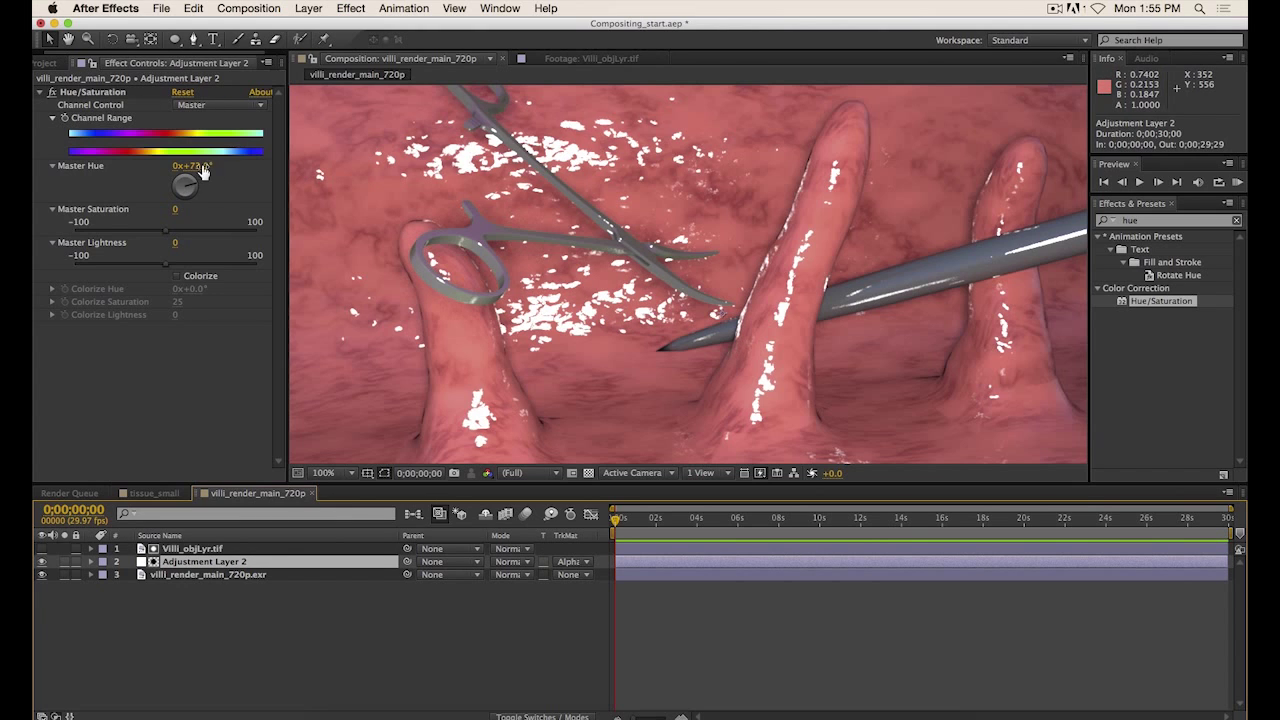
{"action": "left_click_drag", "start_coordinate": [202, 172], "coordinate": [480, 232]}
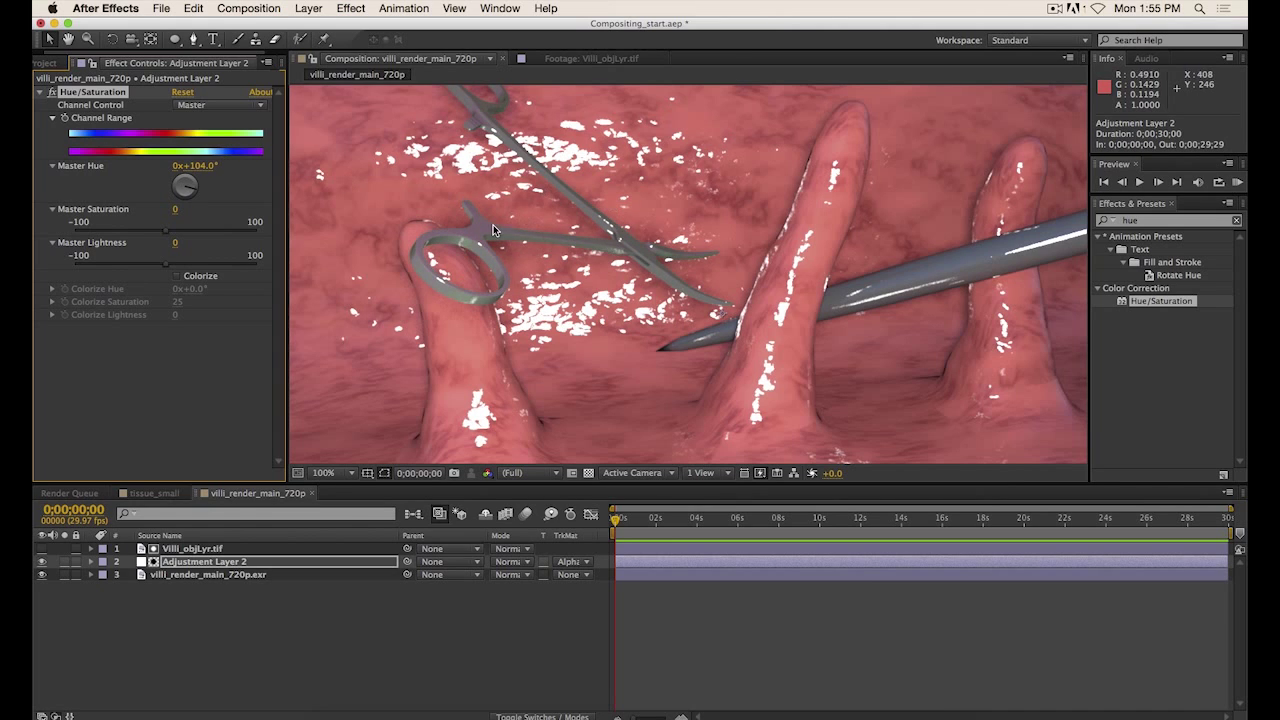
{"action": "mouse_move", "coordinate": [200, 166]}
{"action": "left_mouse_down"}
{"action": "mouse_move", "coordinate": [124, 163]}
{"action": "mouse_move", "coordinate": [205, 164]}
{"action": "left_mouse_up"}
{"action": "left_click_drag", "start_coordinate": [166, 231], "coordinate": [187, 268]}
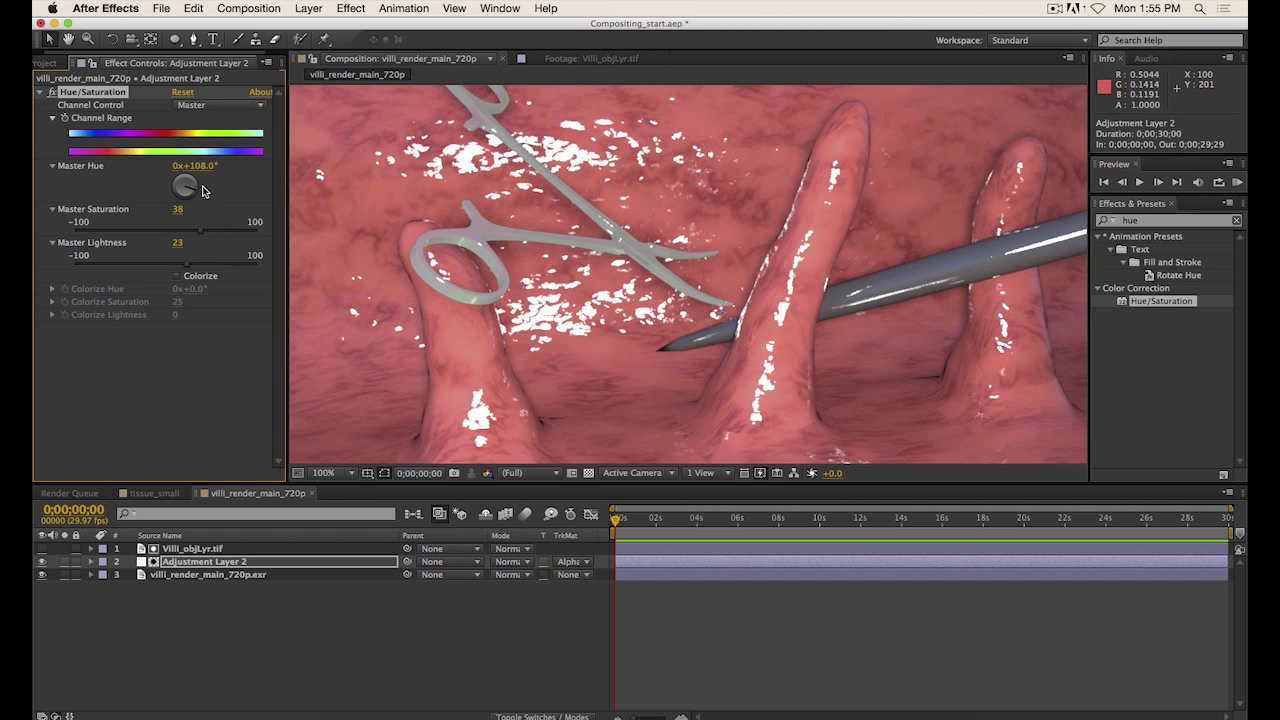
{"action": "left_click_drag", "start_coordinate": [181, 157], "coordinate": [160, 157]}
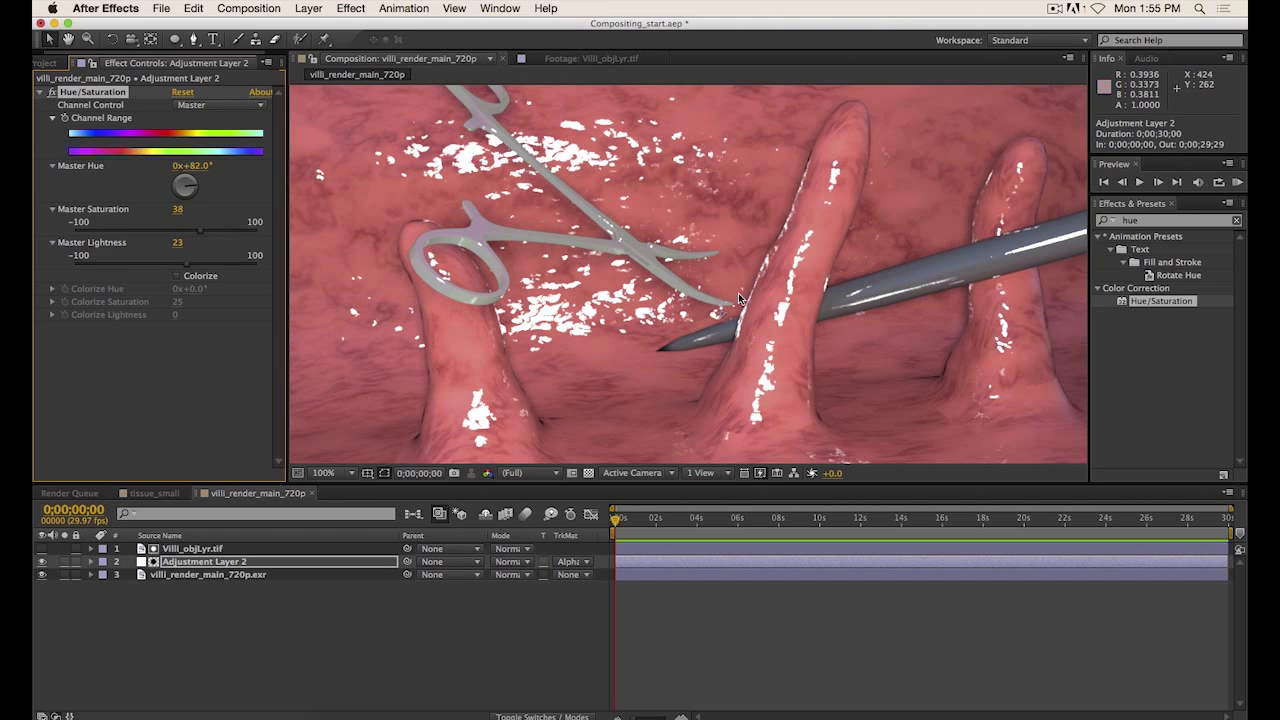
{"action": "left_click_drag", "start_coordinate": [881, 365], "coordinate": [916, 445]}
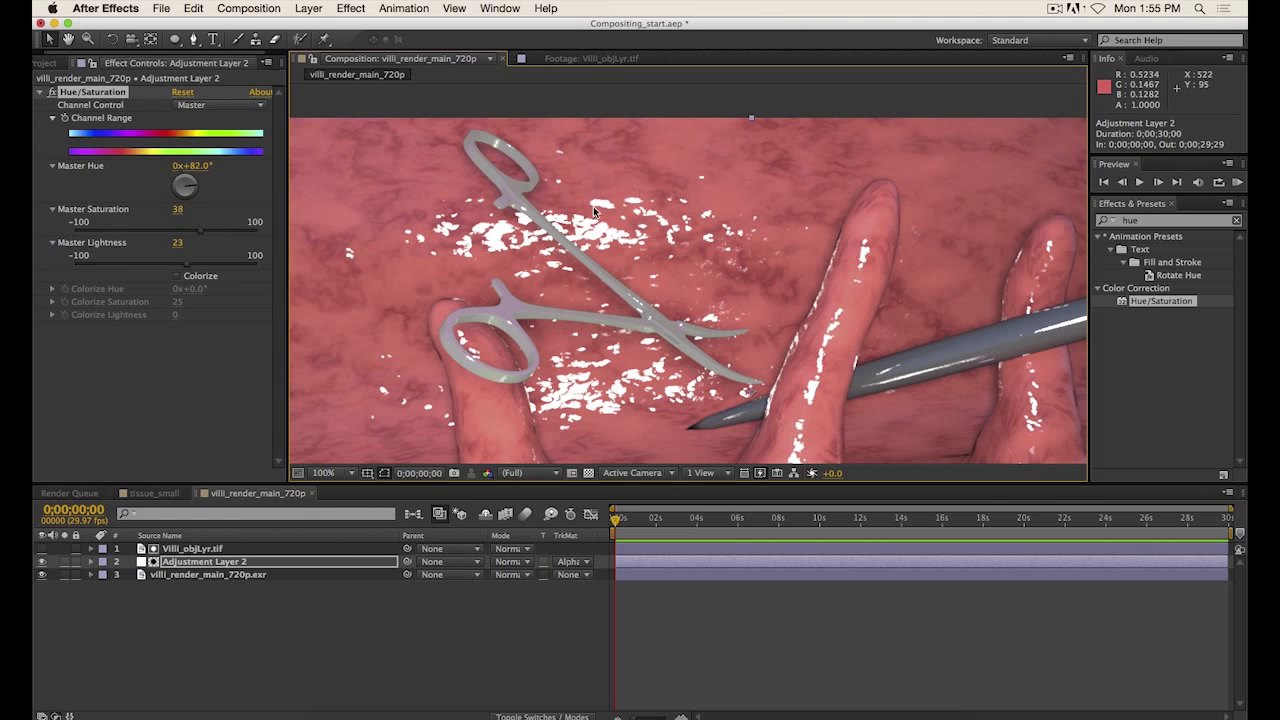
{"action": "left_click_drag", "start_coordinate": [660, 417], "coordinate": [640, 277]}
Duplicate the Villi_objLyr.tif matte layer together with Adjustment Layer 2.
{"action": "left_click", "coordinate": [180, 645]}
{"action": "left_click", "coordinate": [192, 549]}
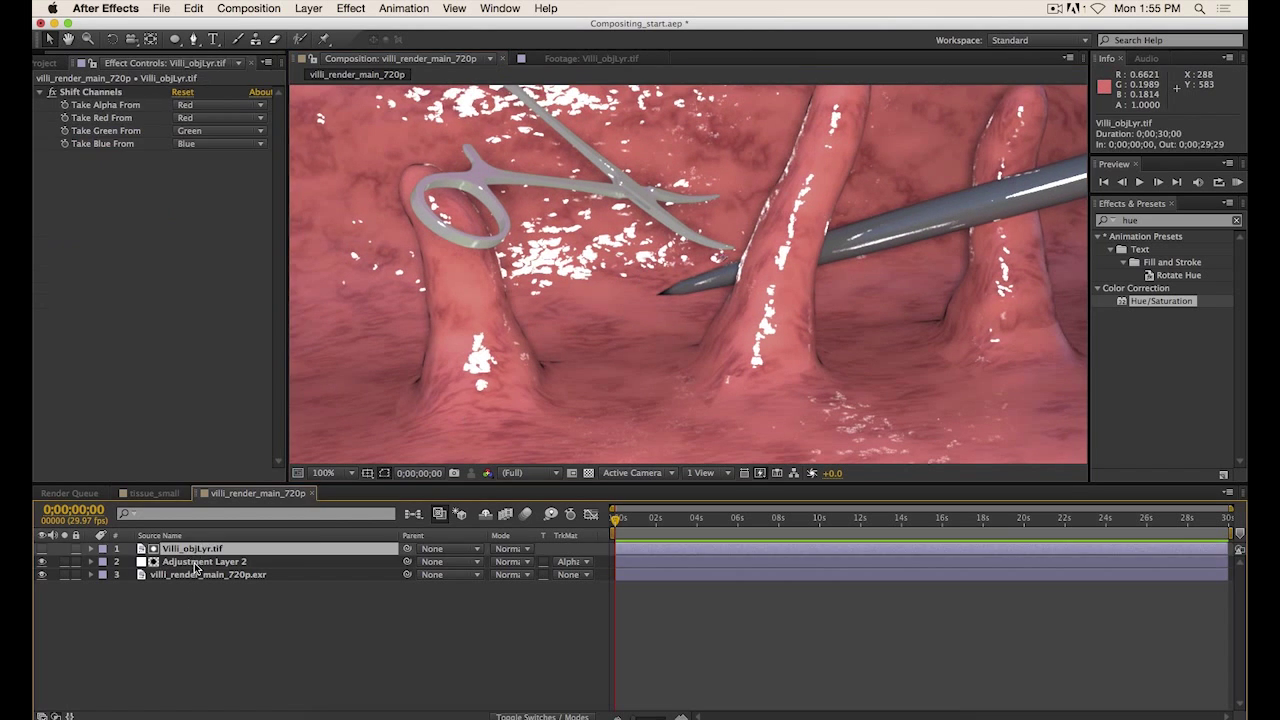
{"action": "left_click", "coordinate": [208, 562], "text": "shift"}
{"action": "key", "text": "super+d"}
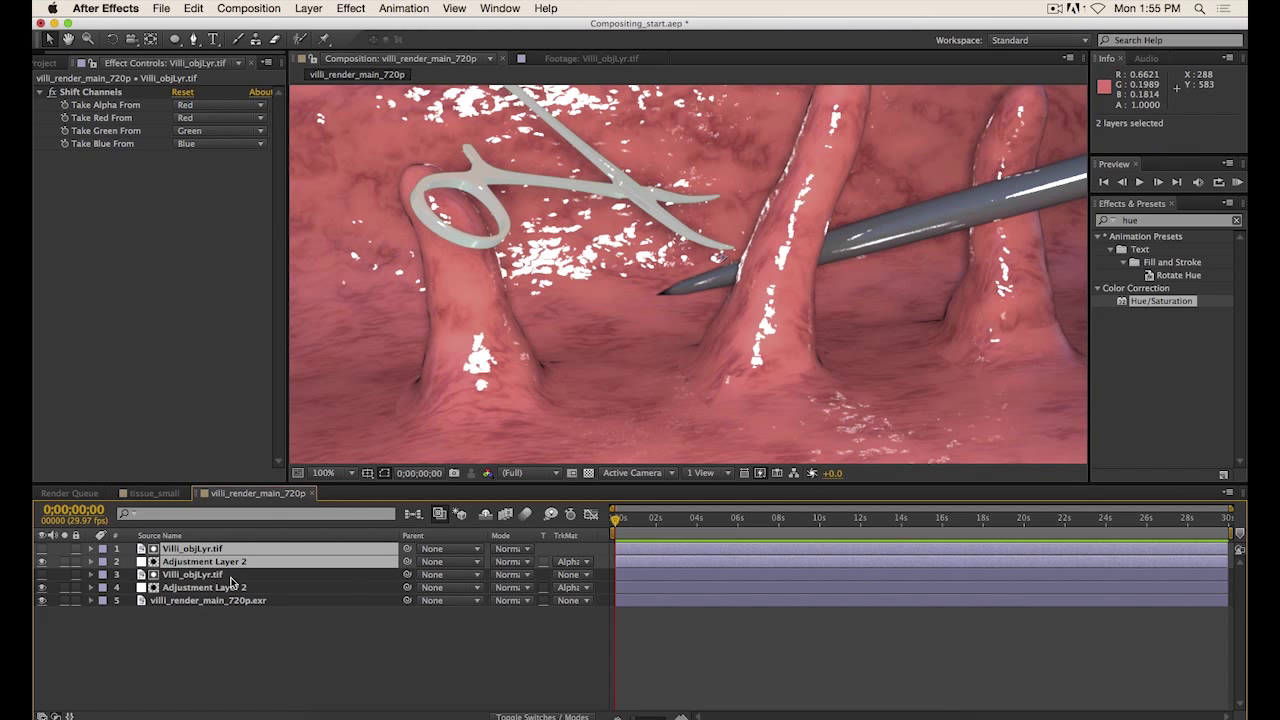
Set Take Alpha From to Green in Shift Channels on the topmost Villi_objLyr.tif layer.
{"action": "left_click", "coordinate": [230, 651]}
{"action": "left_click", "coordinate": [203, 550]}
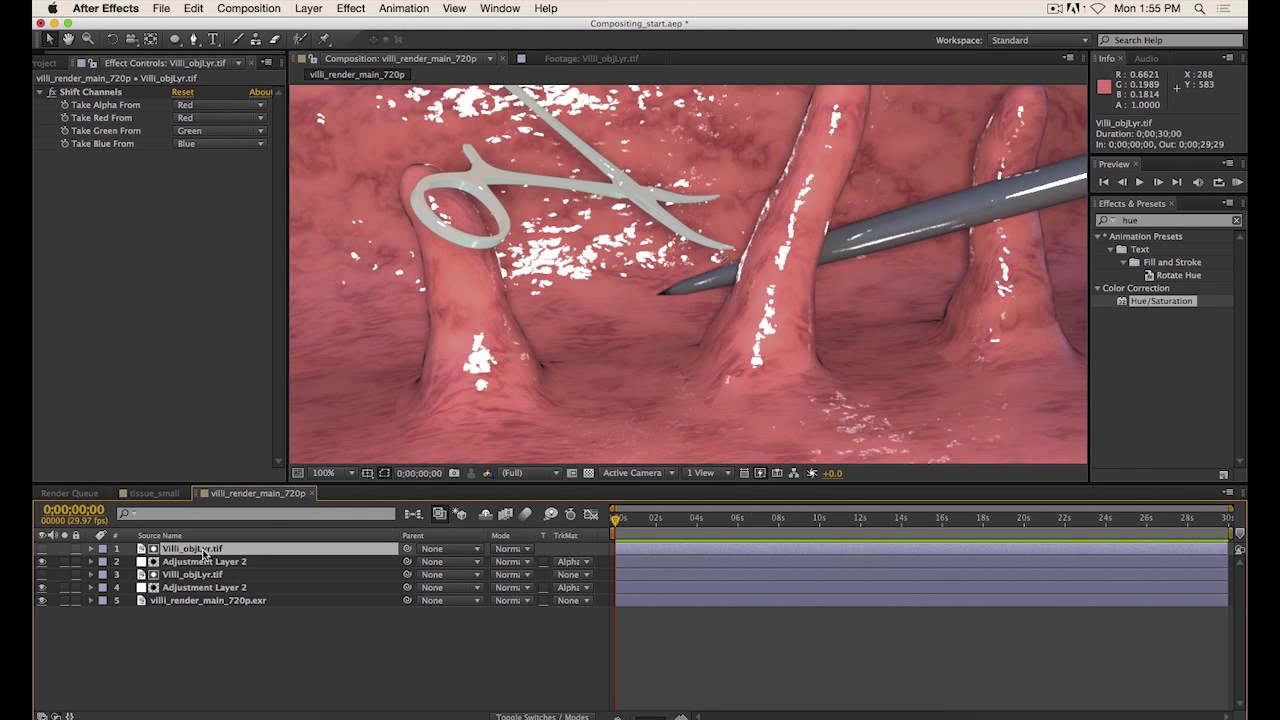
{"action": "left_click", "coordinate": [198, 108]}
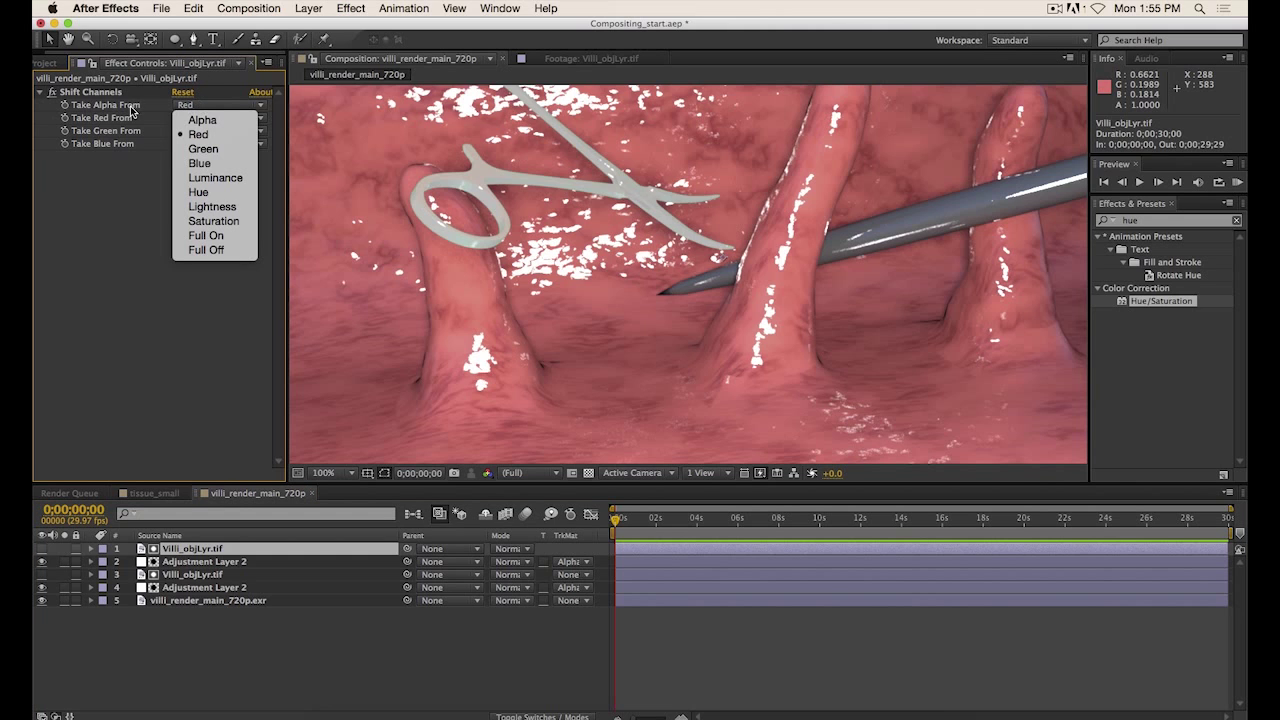
{"action": "left_click", "coordinate": [203, 149]}
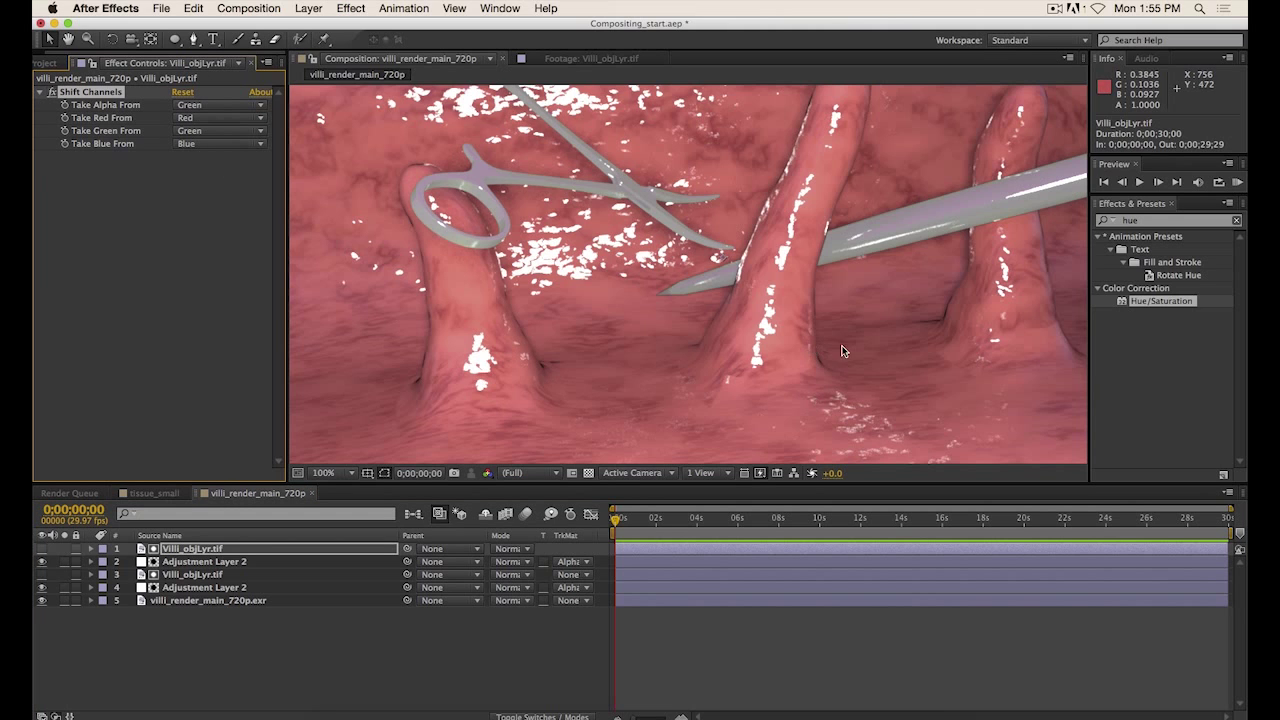
Set the upper adjustment layer's Hue/Saturation to Master Hue 0x+41.0°, Master Saturation 37 and Master Lightness -66 to darken the pointed instrument.
{"action": "left_click_drag", "start_coordinate": [950, 345], "coordinate": [801, 365]}
{"action": "left_click", "coordinate": [204, 561]}
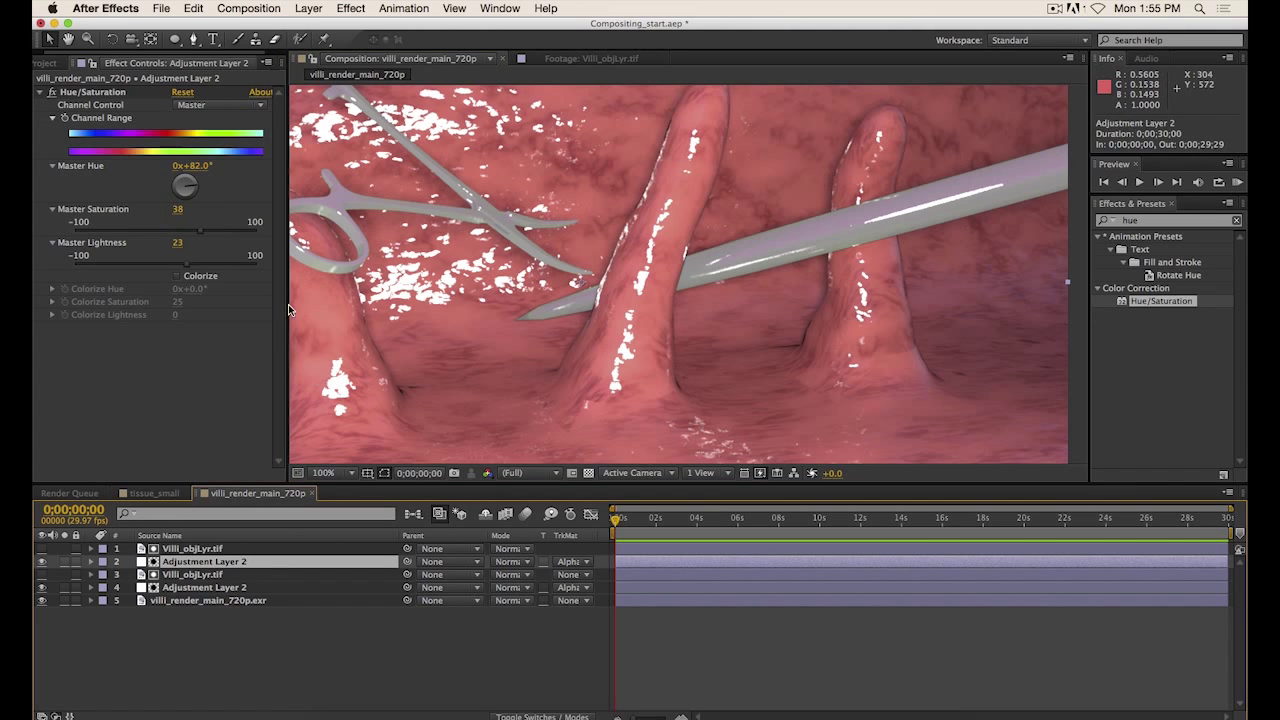
{"action": "mouse_move", "coordinate": [205, 170]}
{"action": "left_mouse_down"}
{"action": "mouse_move", "coordinate": [173, 170]}
{"action": "mouse_move", "coordinate": [196, 171]}
{"action": "left_mouse_up"}
{"action": "left_click_drag", "start_coordinate": [194, 233], "coordinate": [105, 268]}
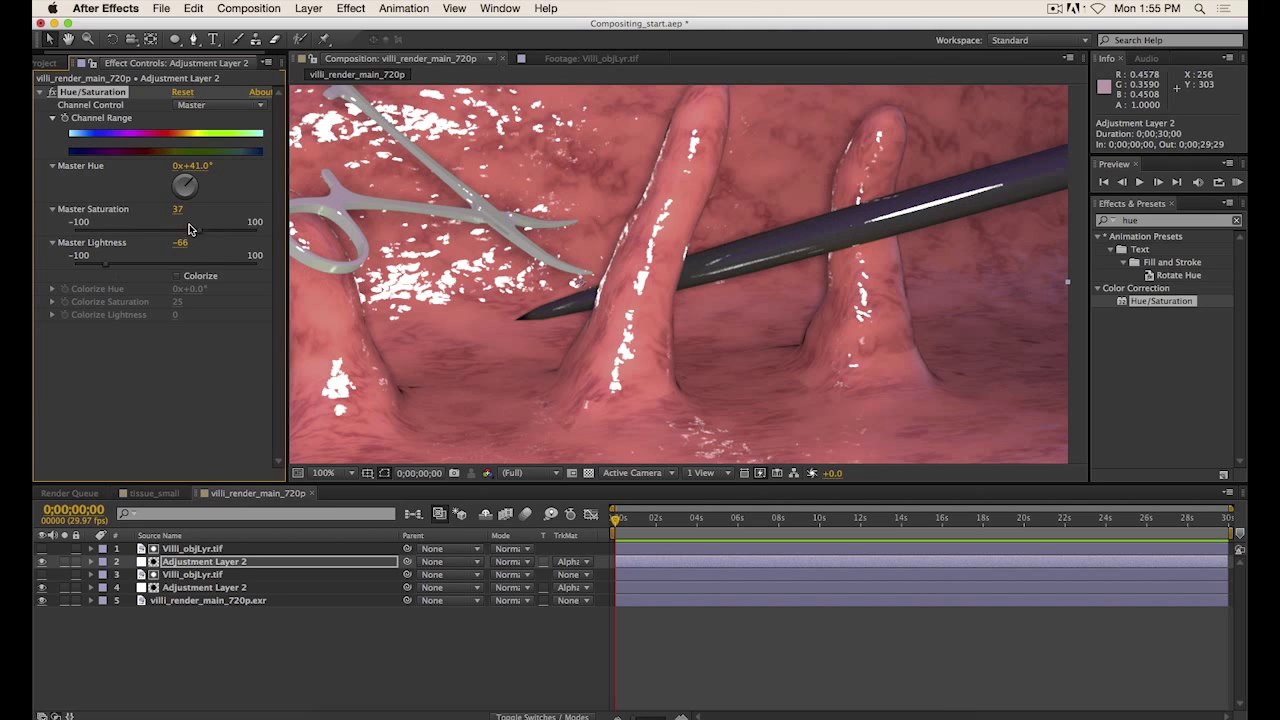
Duplicate the top pair of Villi_objLyr.tif and Adjustment Layer 2, and deselect all layers.
{"action": "left_click", "coordinate": [268, 550], "text": "shift"}
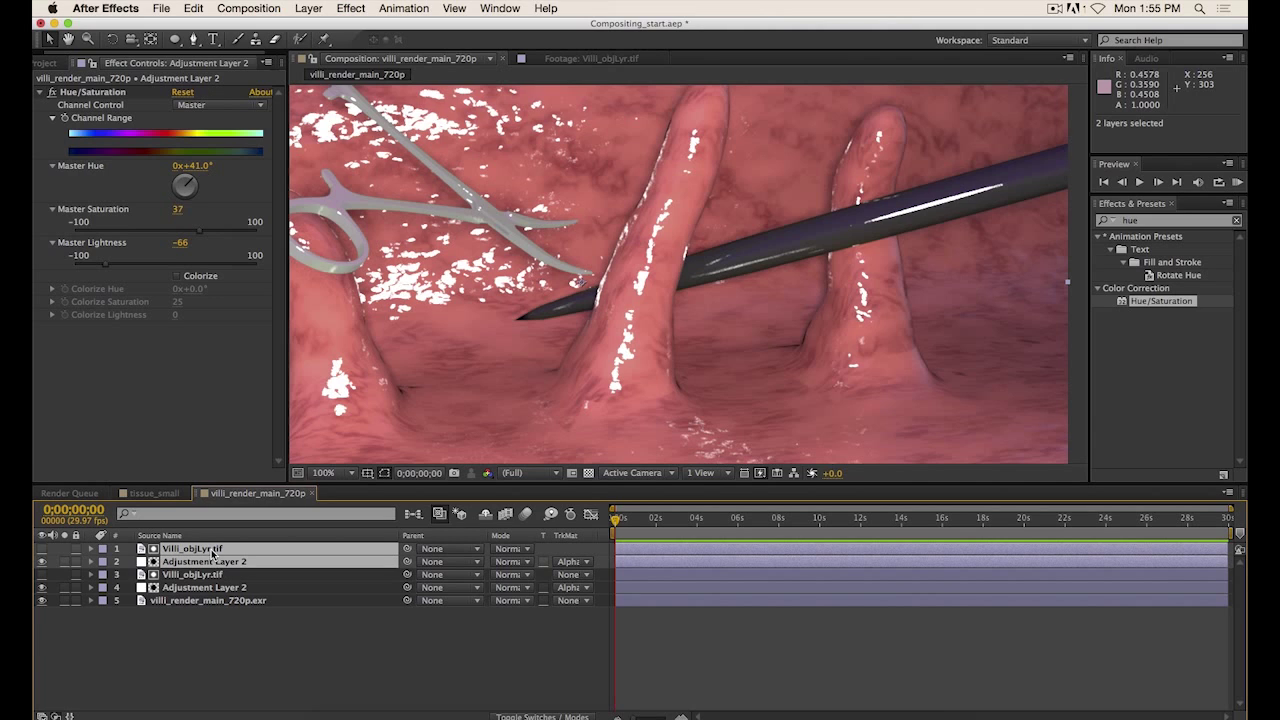
{"action": "key", "text": "super+d"}
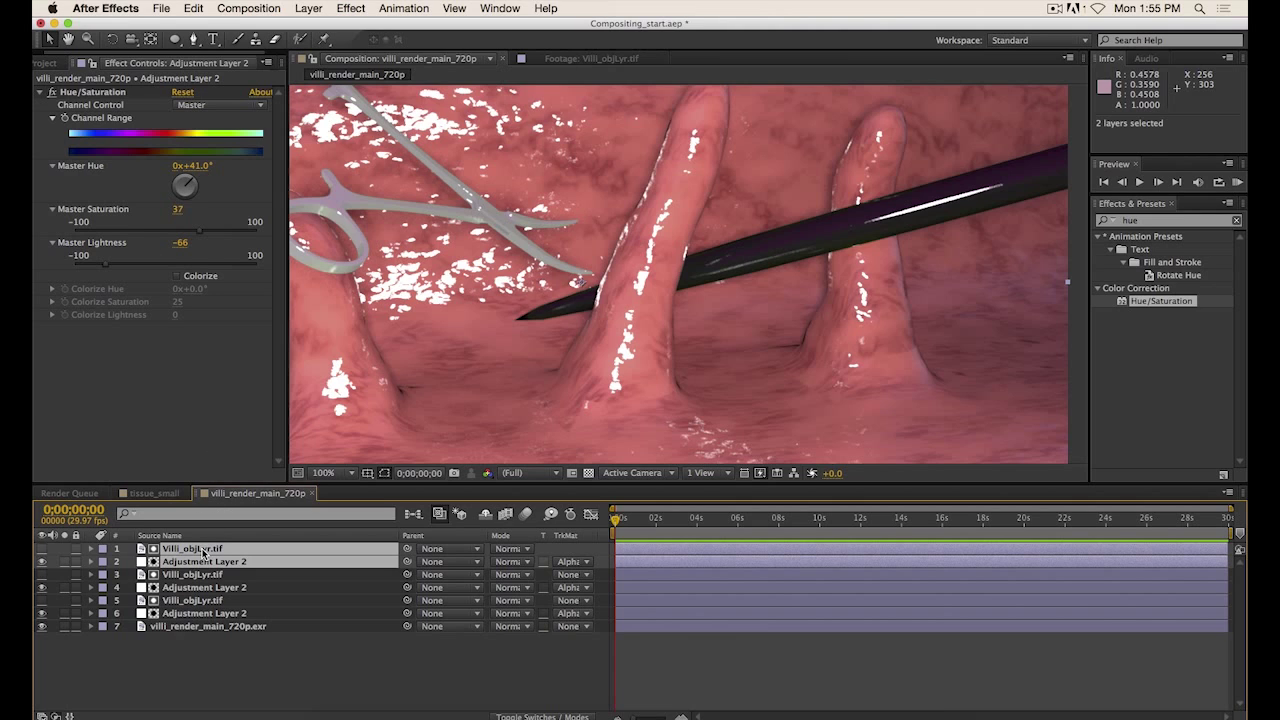
{"action": "key", "text": "super+shift+a"}
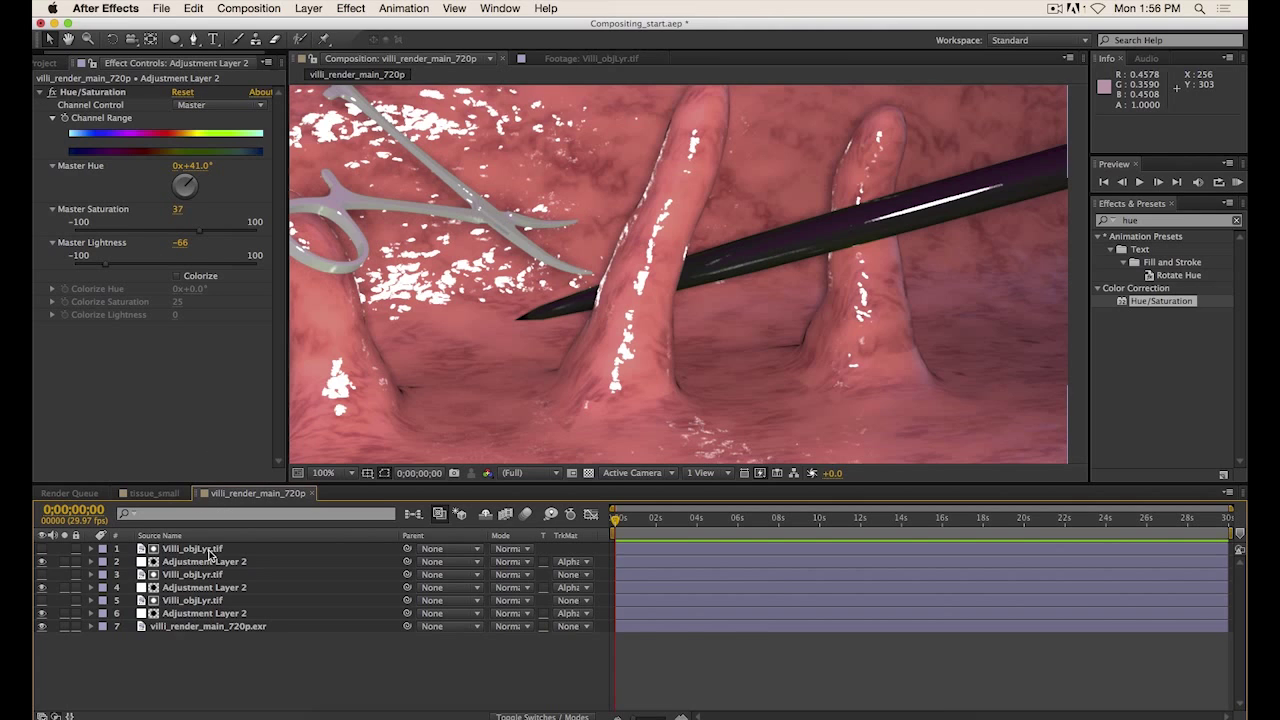
Set Take Alpha From to Blue in Shift Channels on the newest, topmost Villi_objLyr.tif layer.
{"action": "left_click", "coordinate": [209, 550]}
{"action": "left_click", "coordinate": [201, 105]}
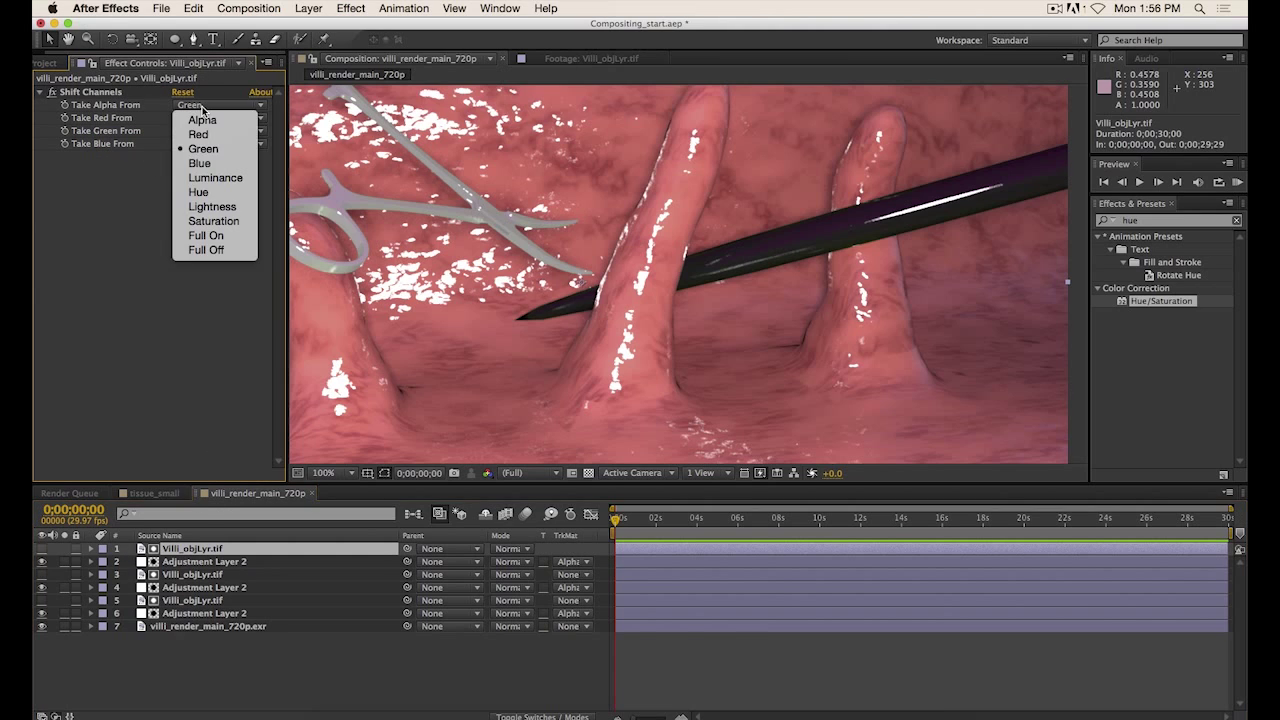
{"action": "left_click", "coordinate": [227, 164]}
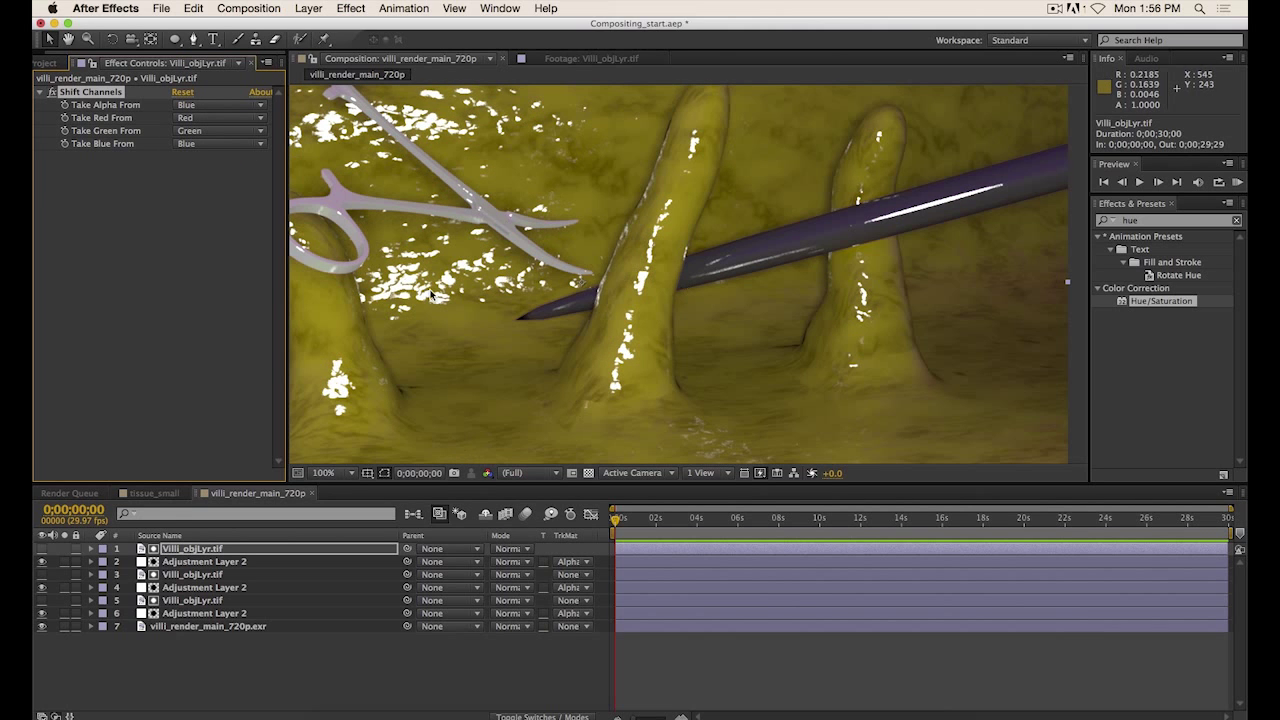
Select the topmost adjustment layer to access its Hue/Saturation settings for the tissue.
{"action": "left_click", "coordinate": [238, 564]}
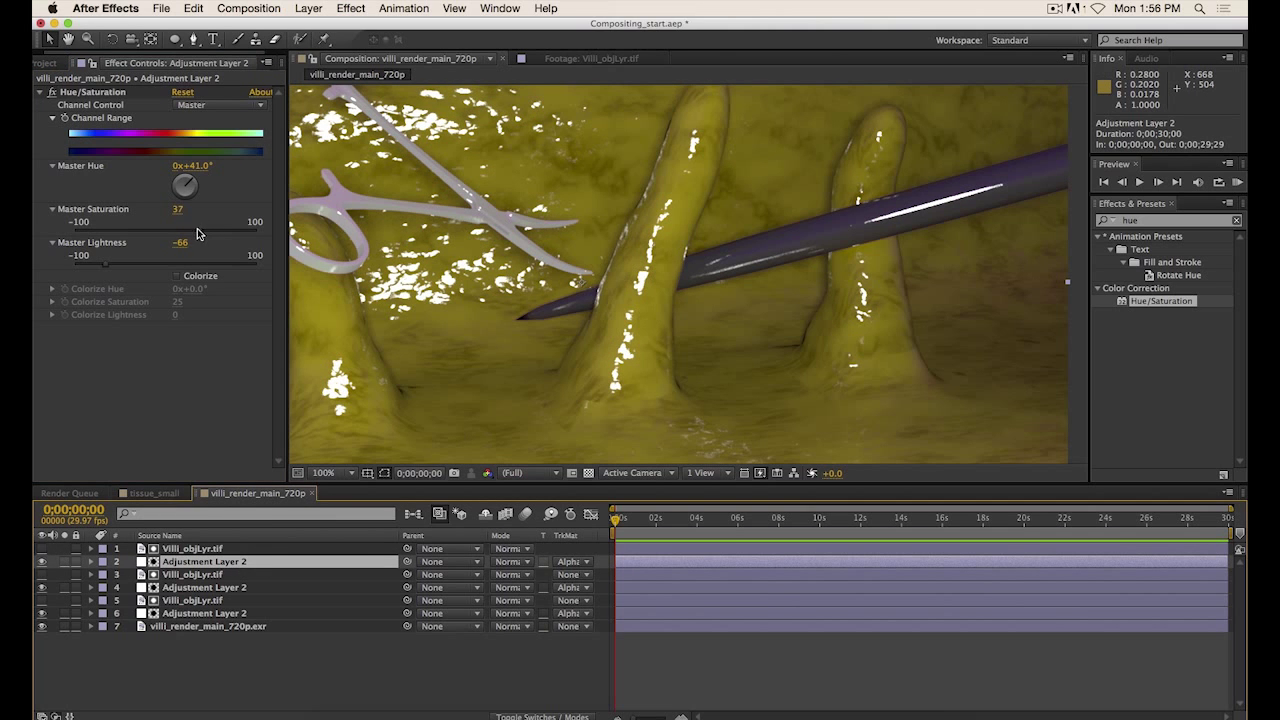
Set the Hue/Saturation effect on the top adjustment layer to a master hue of +26° and a master saturation of 30.
{"action": "mouse_move", "coordinate": [197, 233]}
{"action": "left_mouse_down"}
{"action": "mouse_move", "coordinate": [141, 231]}
{"action": "mouse_move", "coordinate": [176, 230]}
{"action": "left_mouse_up"}
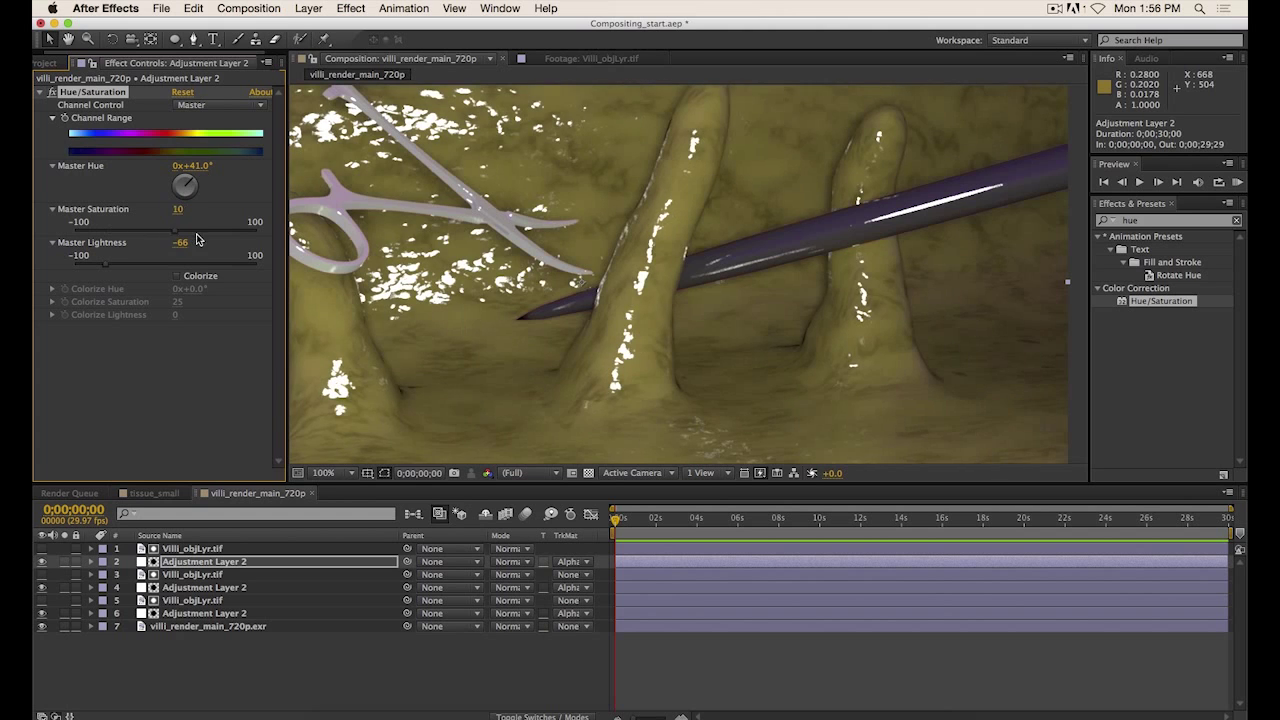
{"action": "mouse_move", "coordinate": [190, 167]}
{"action": "left_mouse_down"}
{"action": "mouse_move", "coordinate": [72, 165]}
{"action": "mouse_move", "coordinate": [192, 163]}
{"action": "mouse_move", "coordinate": [175, 162]}
{"action": "left_mouse_up"}
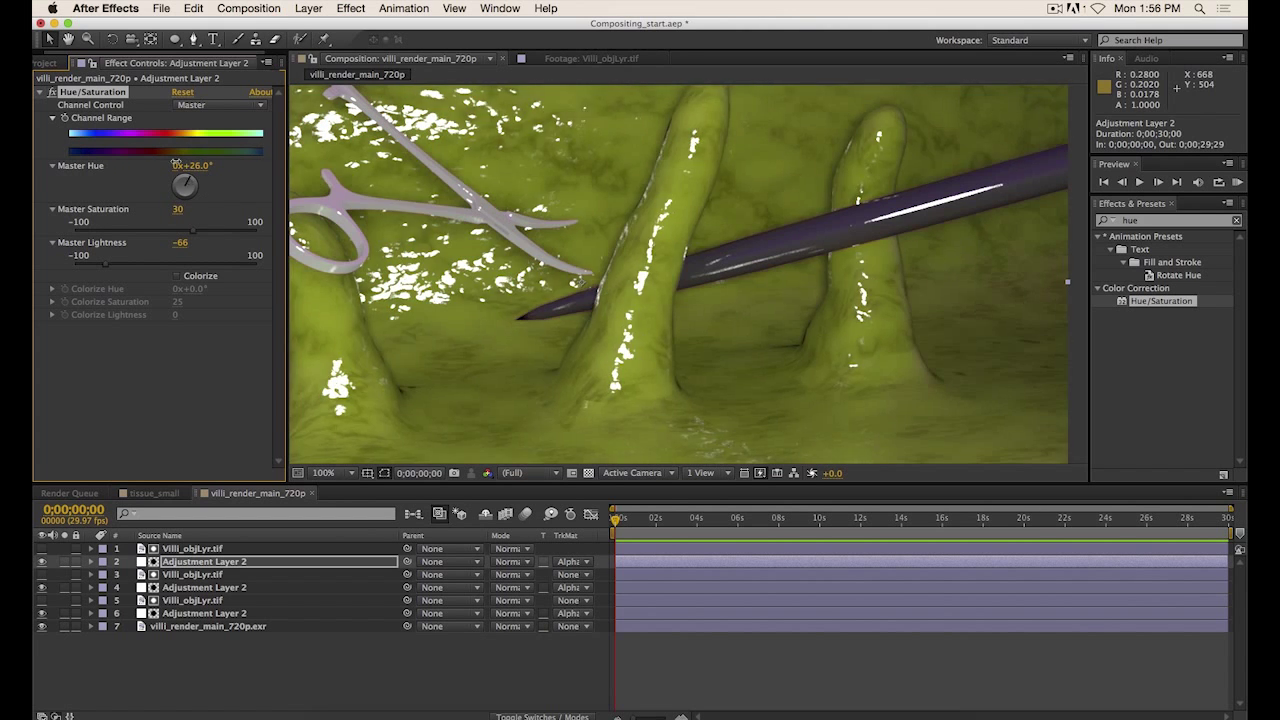
{"action": "key", "text": "comma"}
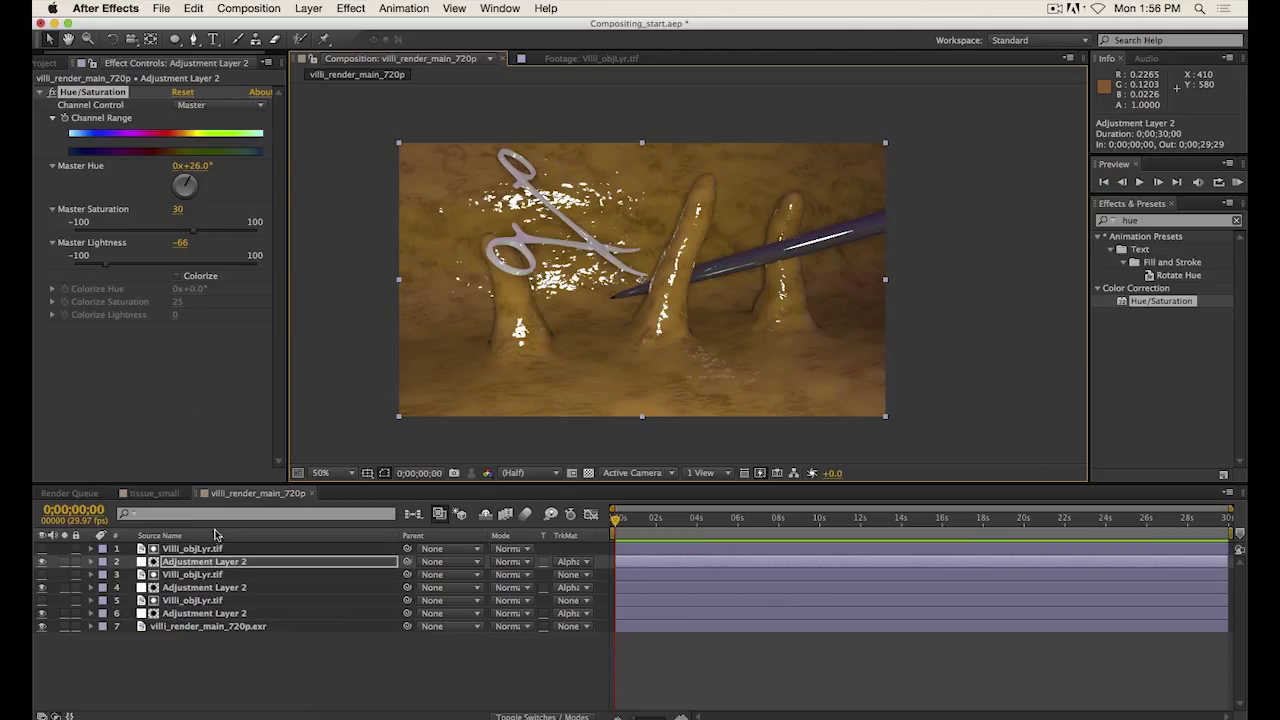
Review the top adjustment layer's Alpha Matte setting and the effect applied to the Villi_objLyr.tif matte layer above it.
{"action": "left_click", "coordinate": [53, 64]}
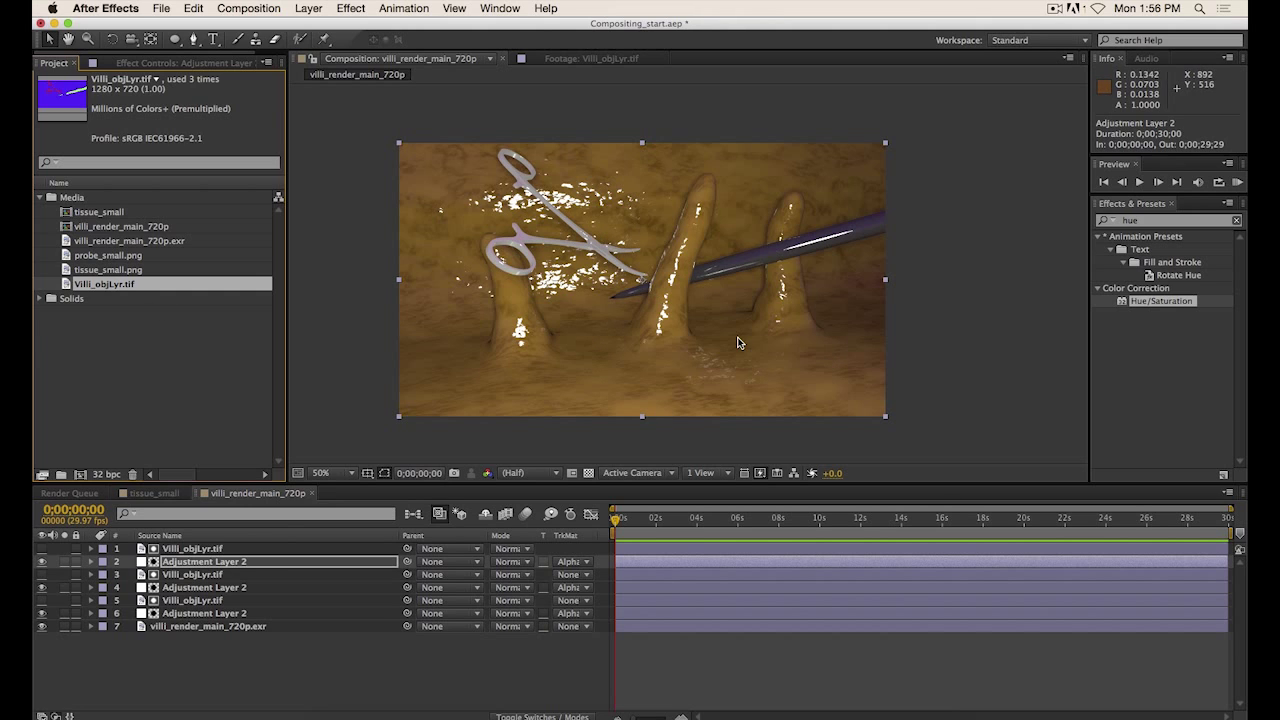
{"action": "left_click", "coordinate": [226, 568]}
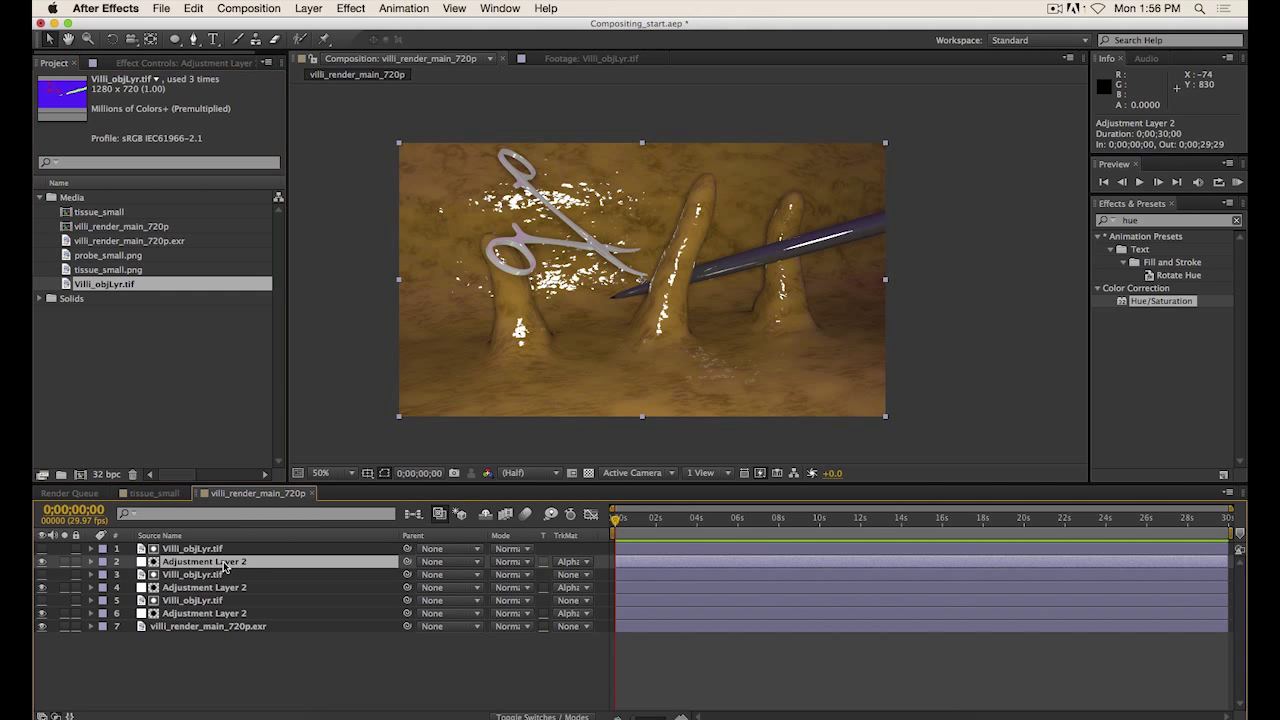
{"action": "left_click", "coordinate": [570, 562]}
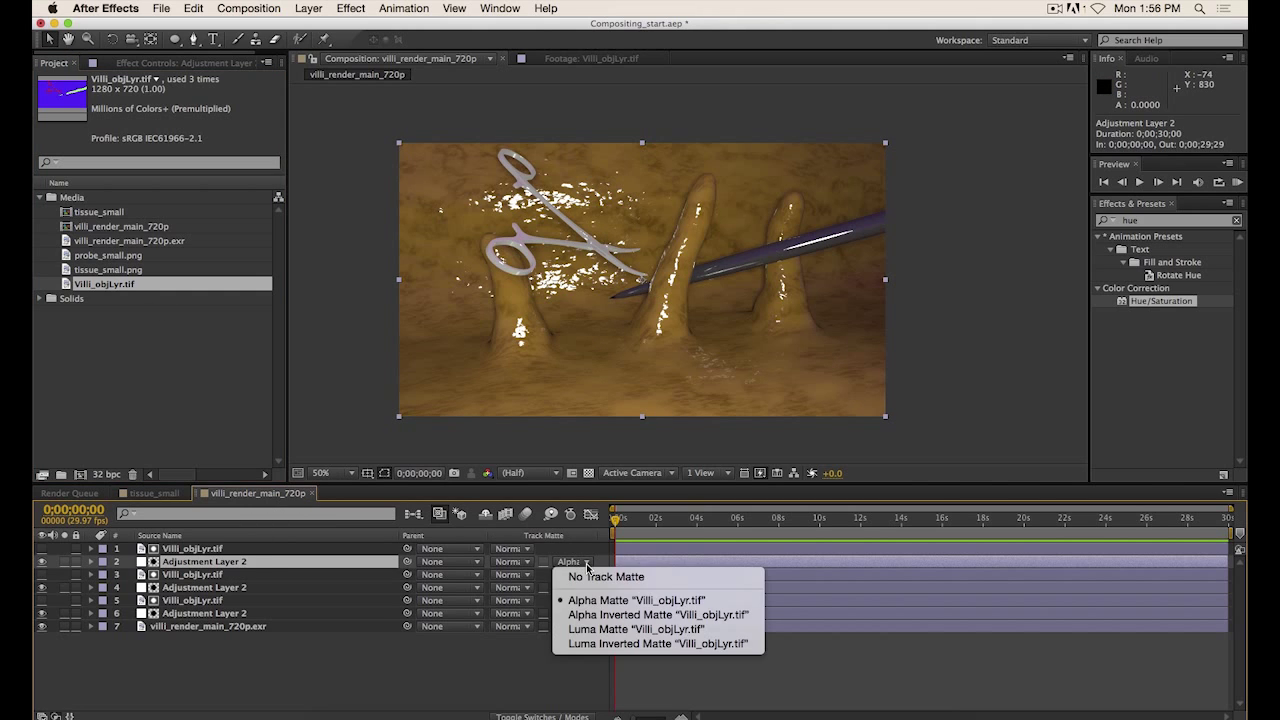
{"action": "left_click", "coordinate": [630, 602]}
{"action": "left_click", "coordinate": [234, 551]}
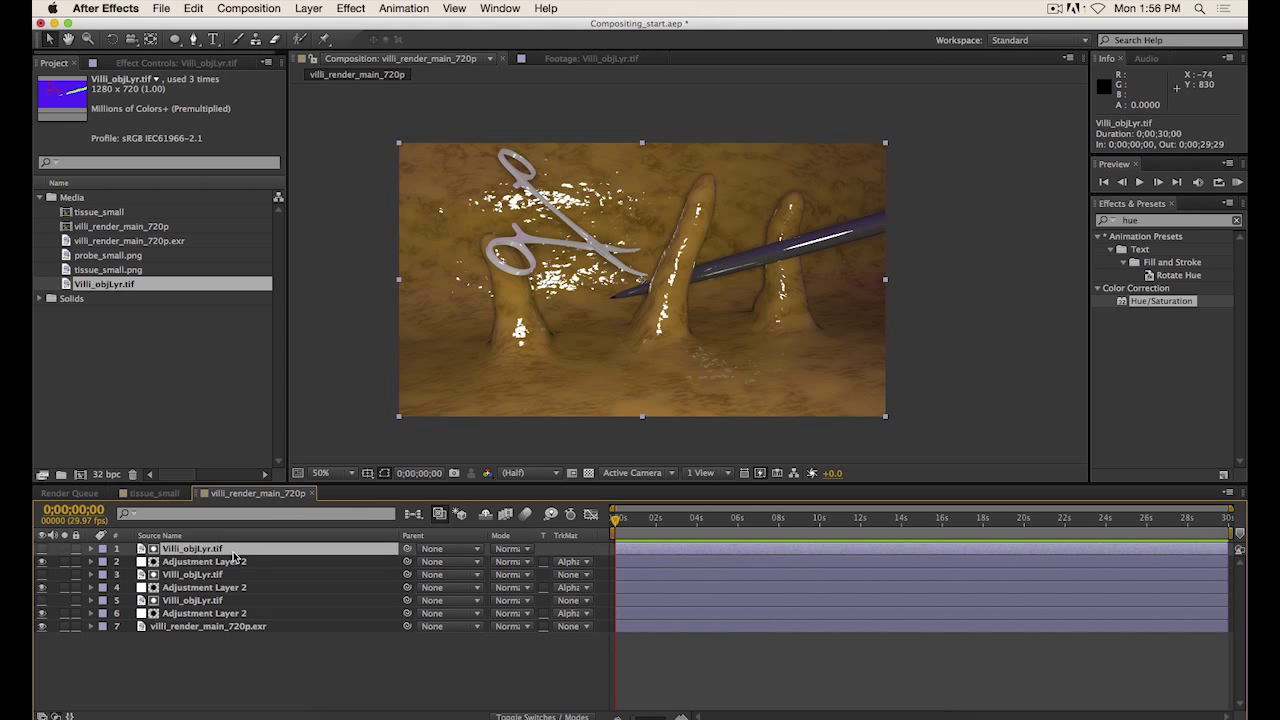
{"action": "key", "text": "super+v"}
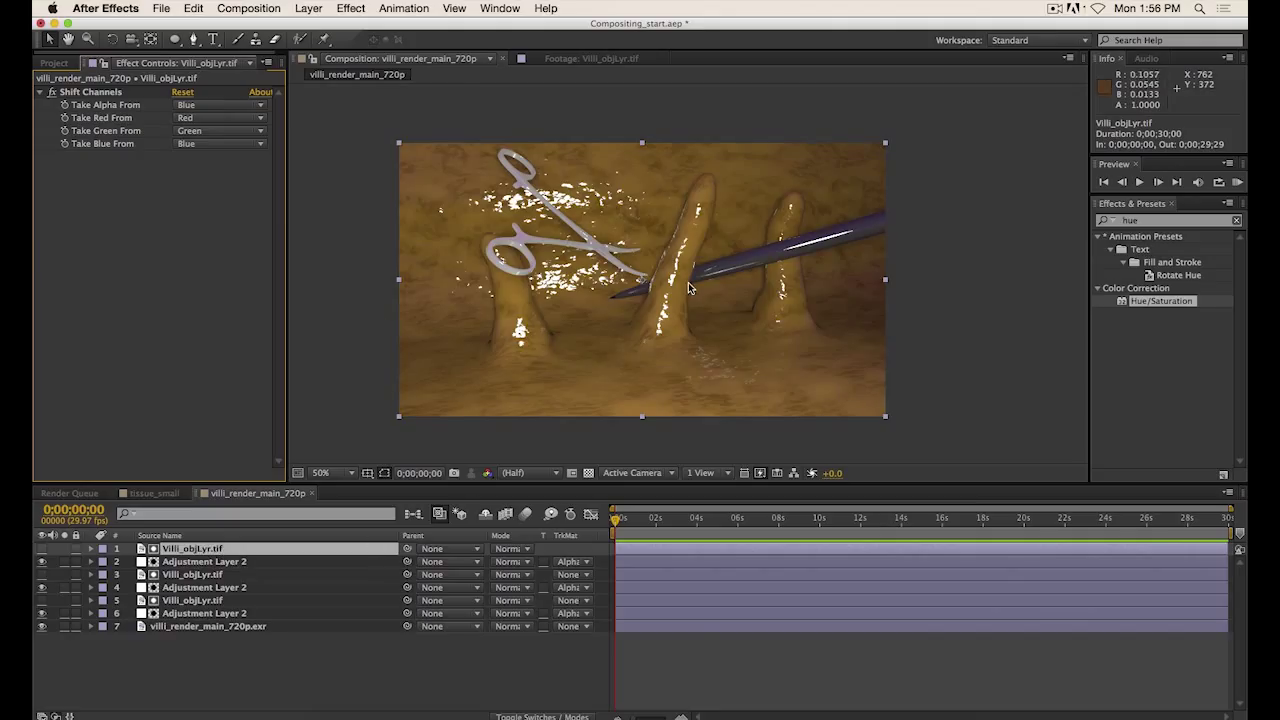
Check the ID render in Maya and return to After Effects to review the Take Alpha From options of Shift Channels.
{"action": "left_click", "coordinate": [648, 714]}
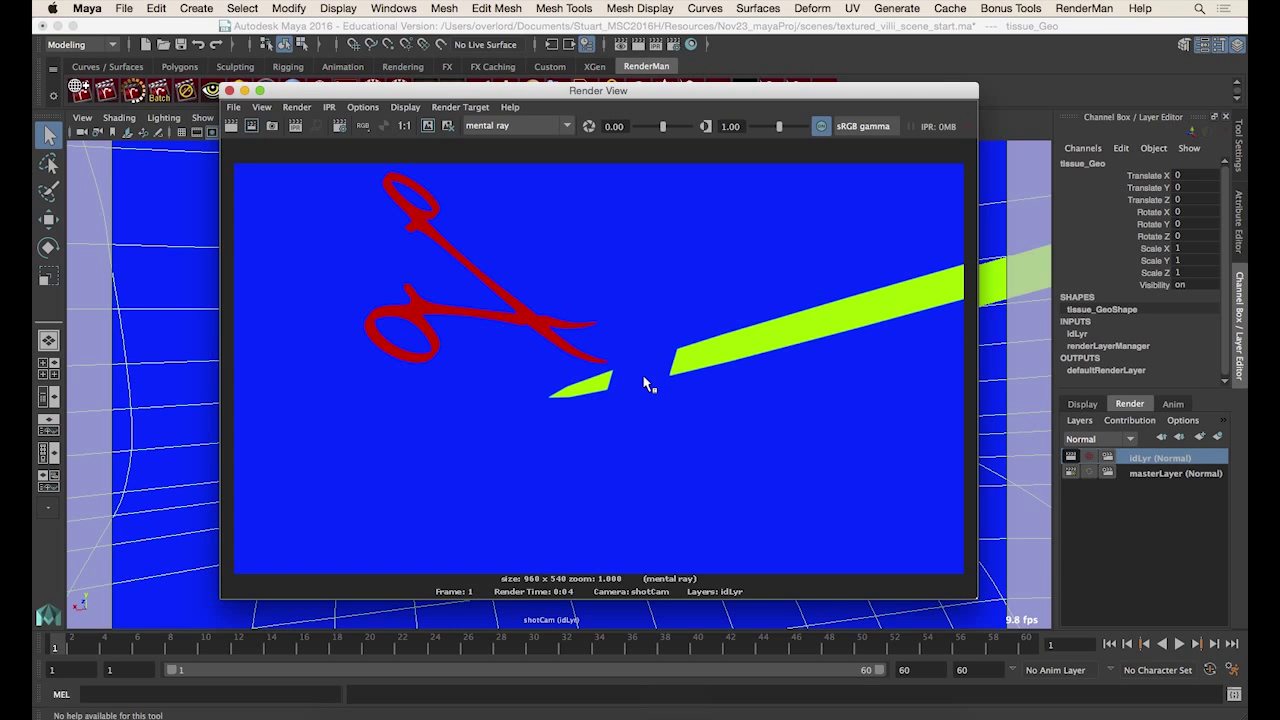
{"action": "left_click", "coordinate": [743, 712]}
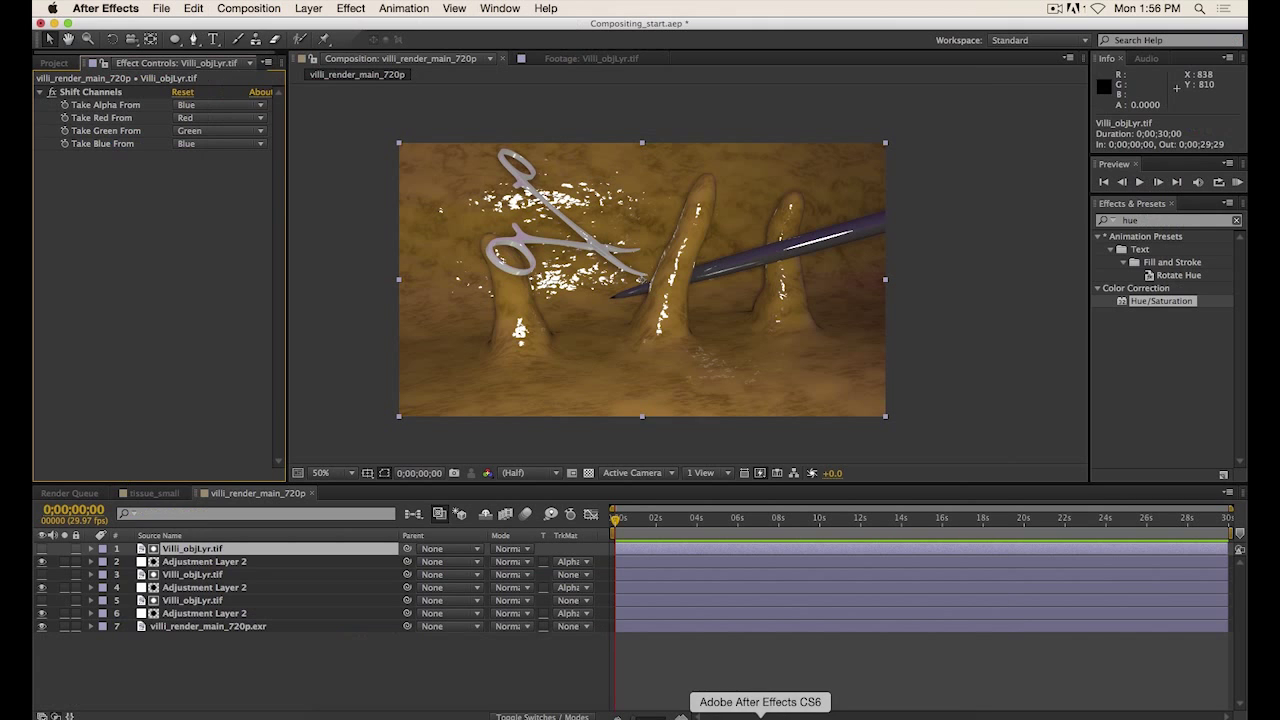
{"action": "left_click", "coordinate": [96, 93]}
{"action": "left_click", "coordinate": [240, 106]}
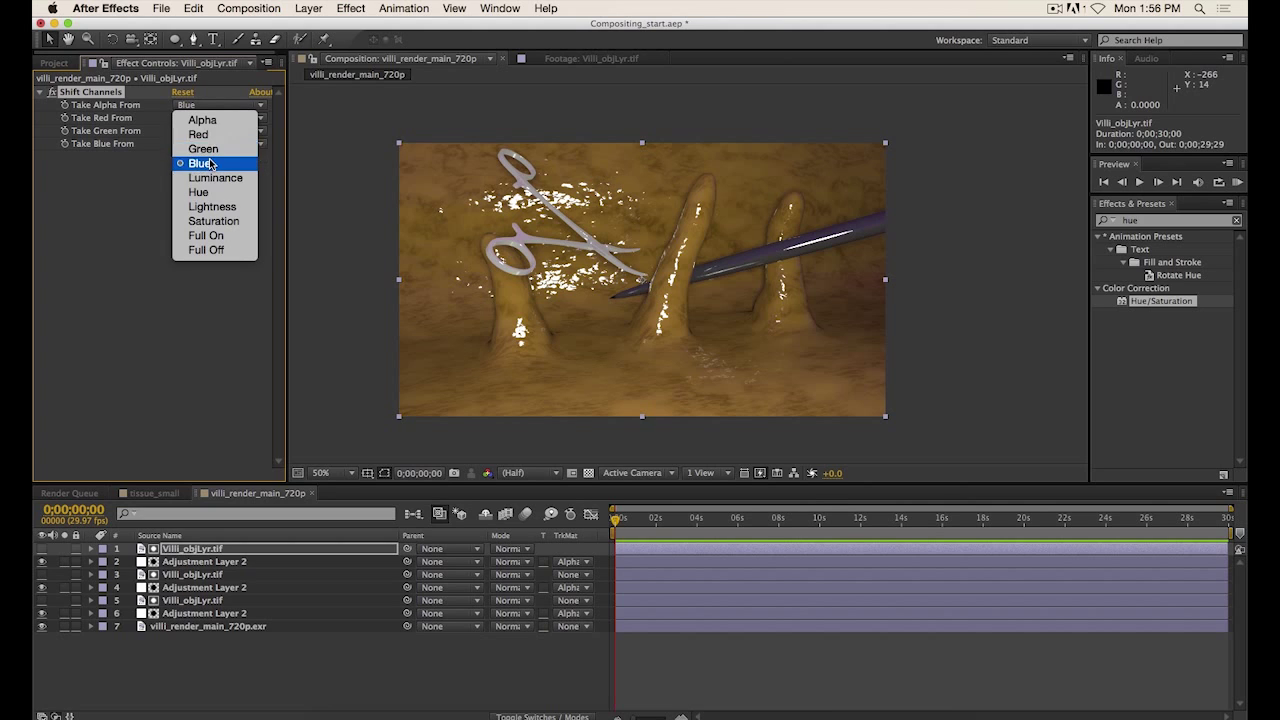
{"action": "left_click", "coordinate": [110, 98]}
{"action": "left_click", "coordinate": [211, 208]}
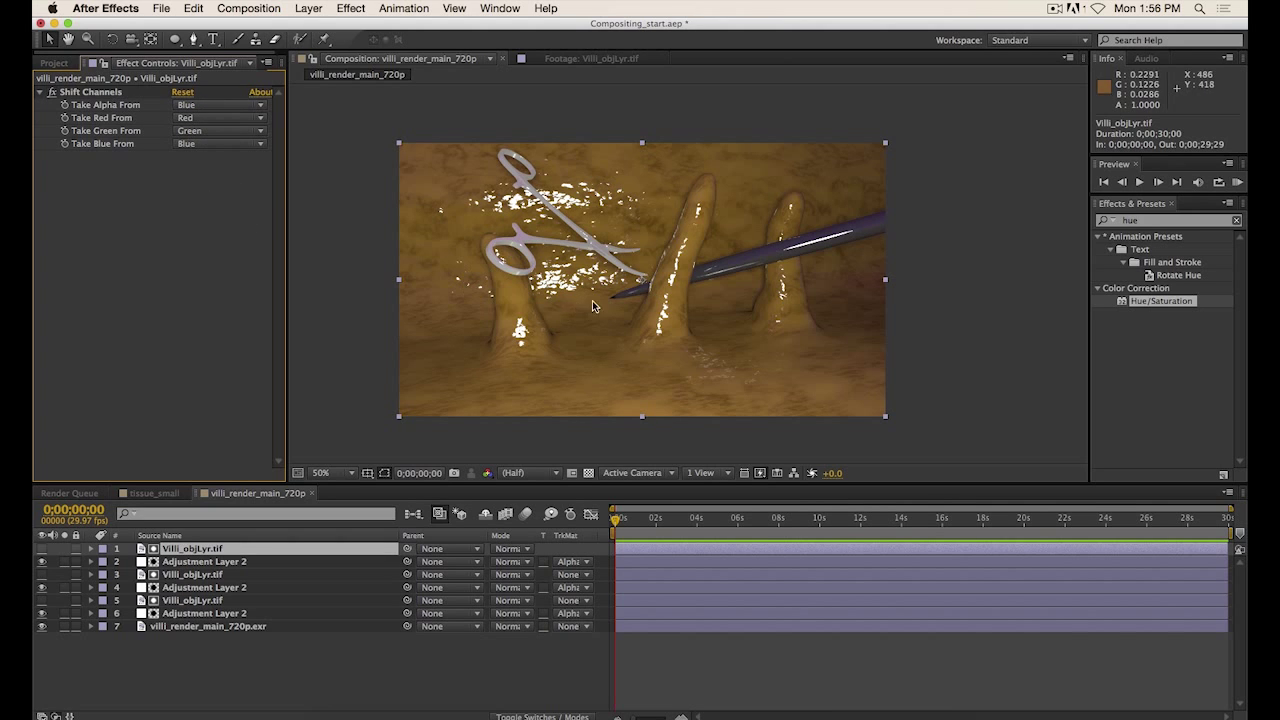
Search the effects for "color key".
{"action": "left_click", "coordinate": [1158, 220]}
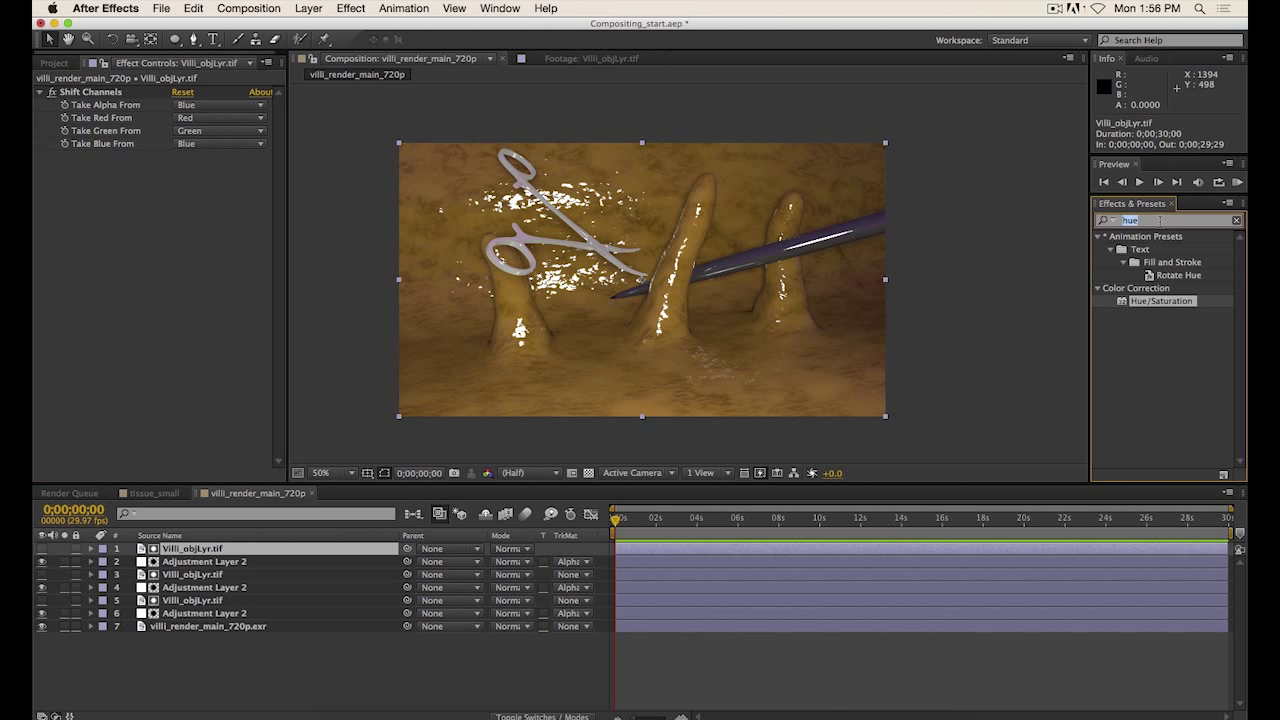
{"action": "type", "text": "color"}
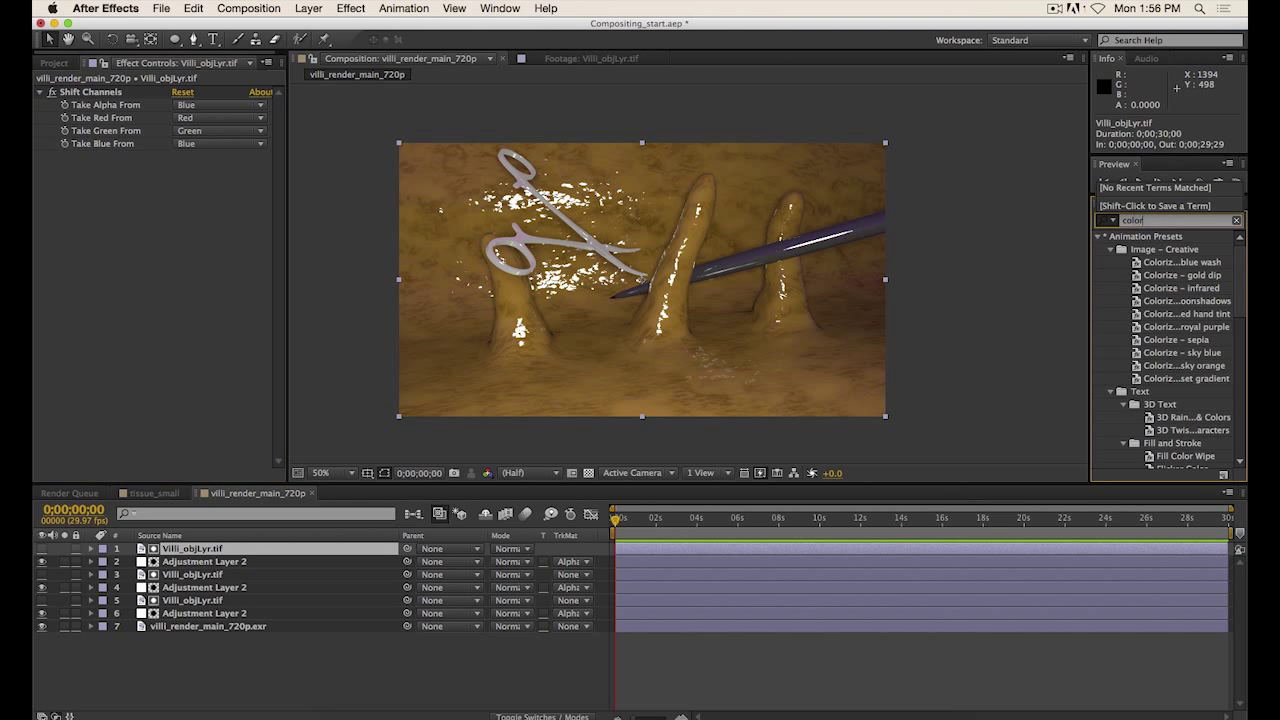
{"action": "type", "text": " key"}
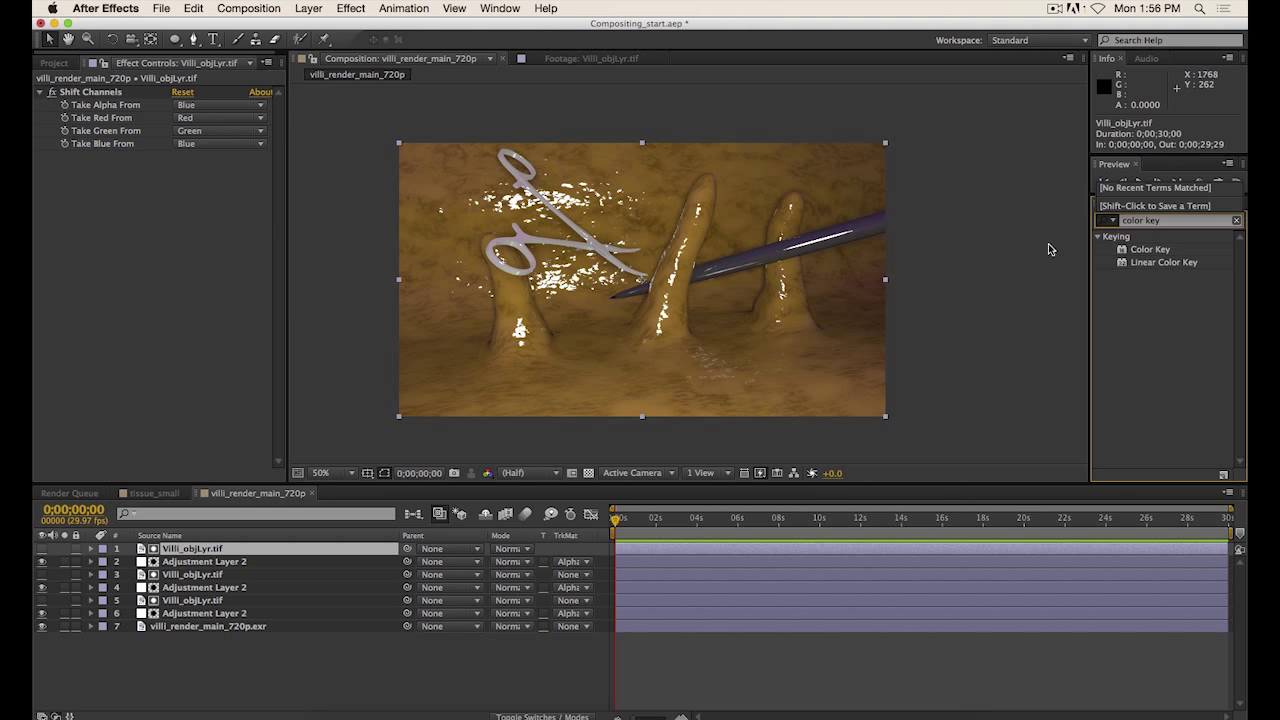
Delete layers 2 through 6, leaving only the top Villi_objLyr.tif layer and the villi_render_main_720p.exr layer.
{"action": "left_click", "coordinate": [200, 612]}
{"action": "left_click", "coordinate": [204, 564], "text": "shift"}
{"action": "key", "text": "Delete"}
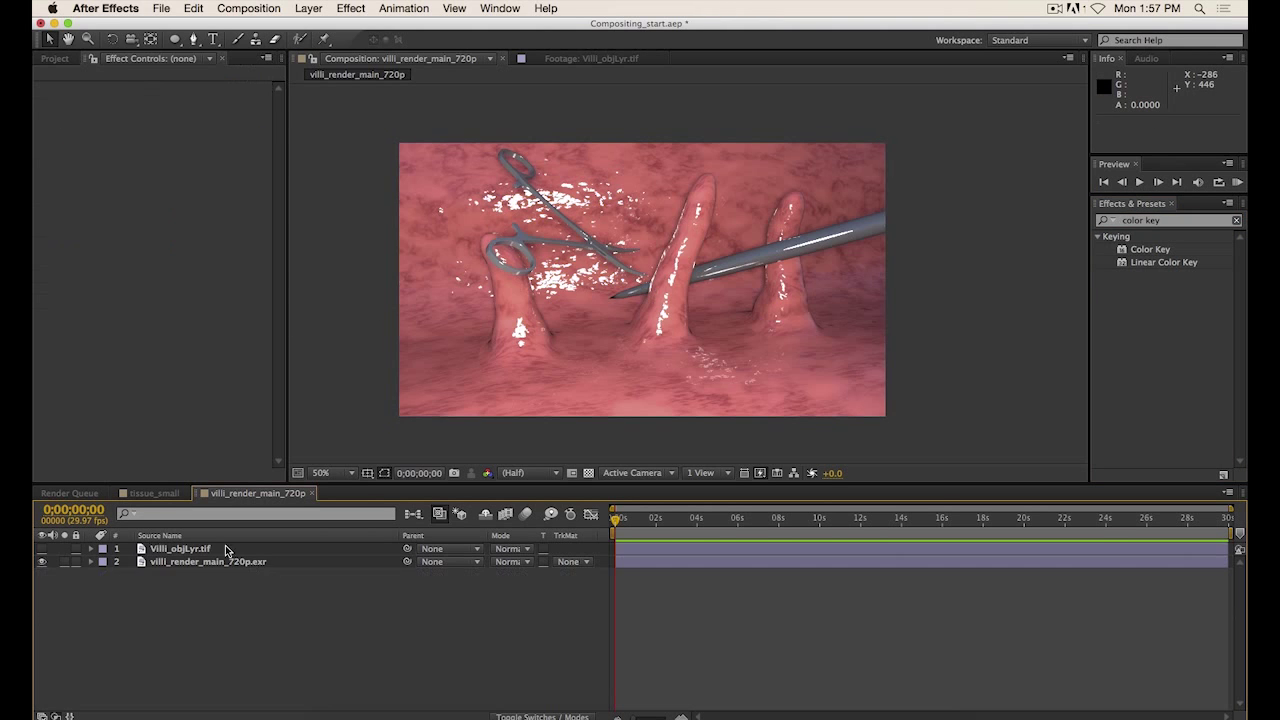
Remove the Shift Channels effect from the Villi_objLyr.tif layer.
{"action": "left_click", "coordinate": [203, 550]}
{"action": "left_click", "coordinate": [92, 92]}
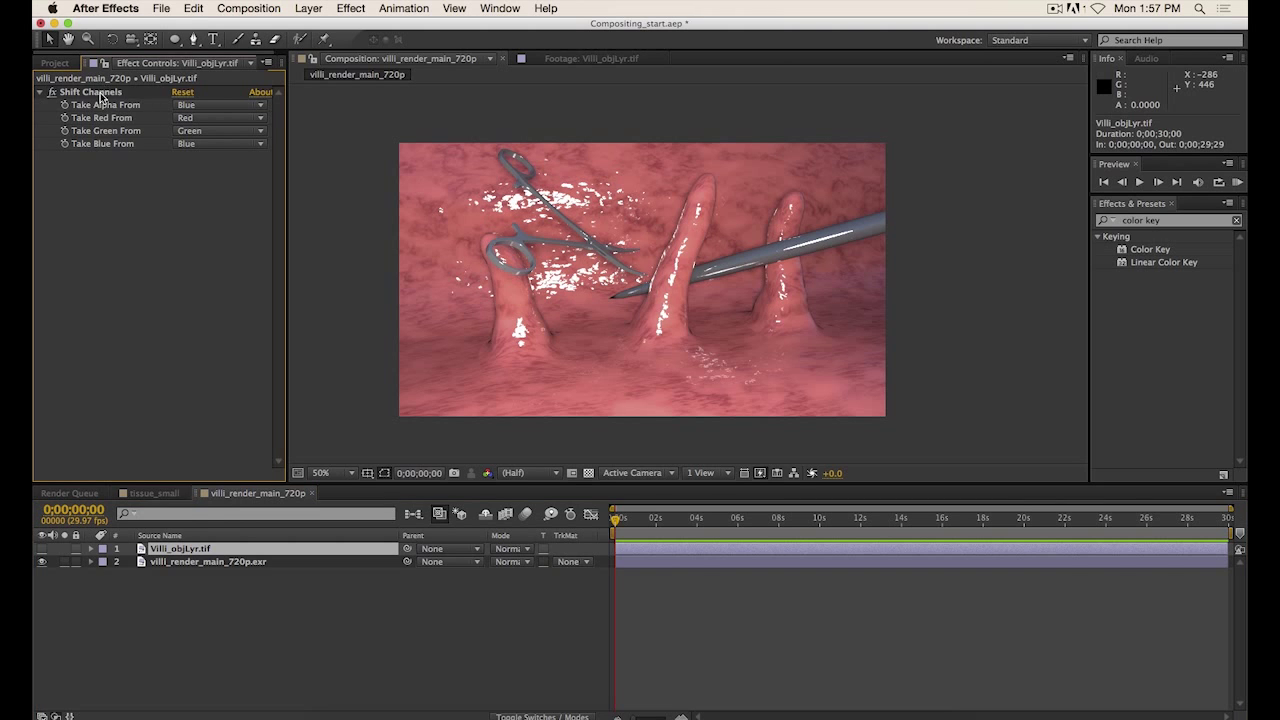
{"action": "key", "text": "Delete"}
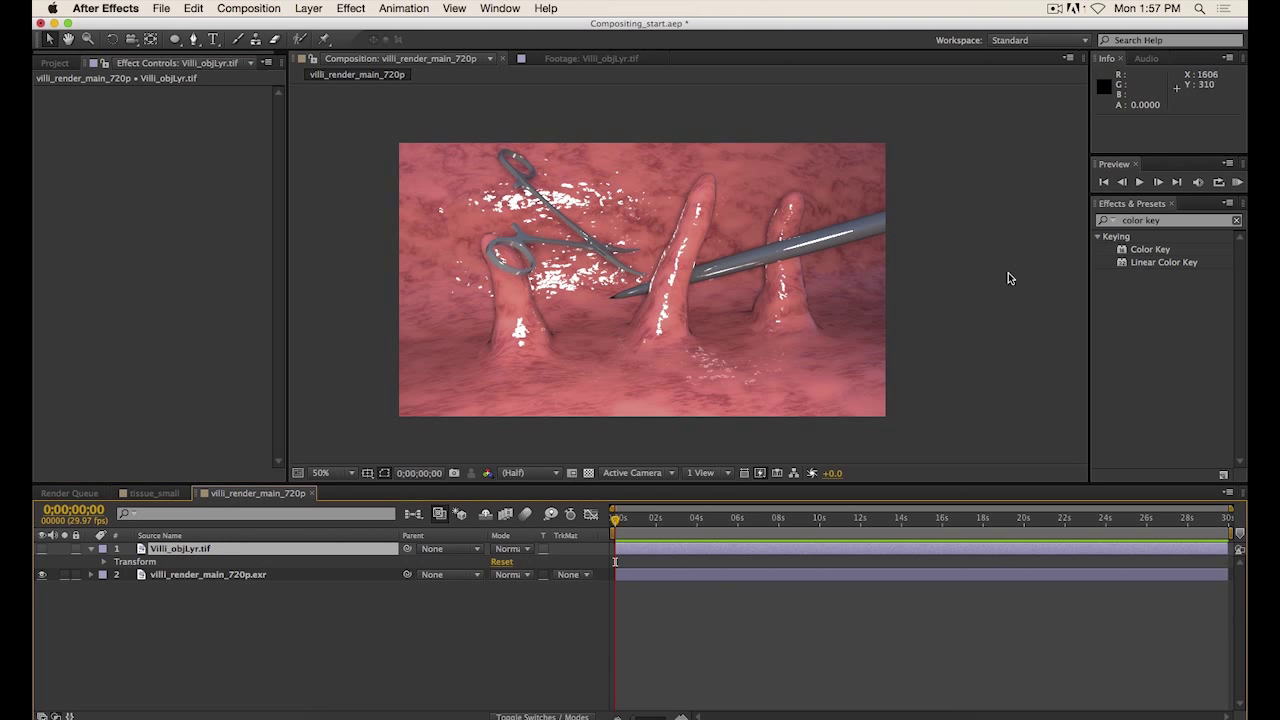
Apply the Color Key effect to the Villi_objLyr.tif layer and turn on the layer's visibility.
{"action": "left_click_drag", "start_coordinate": [1150, 249], "coordinate": [180, 550]}
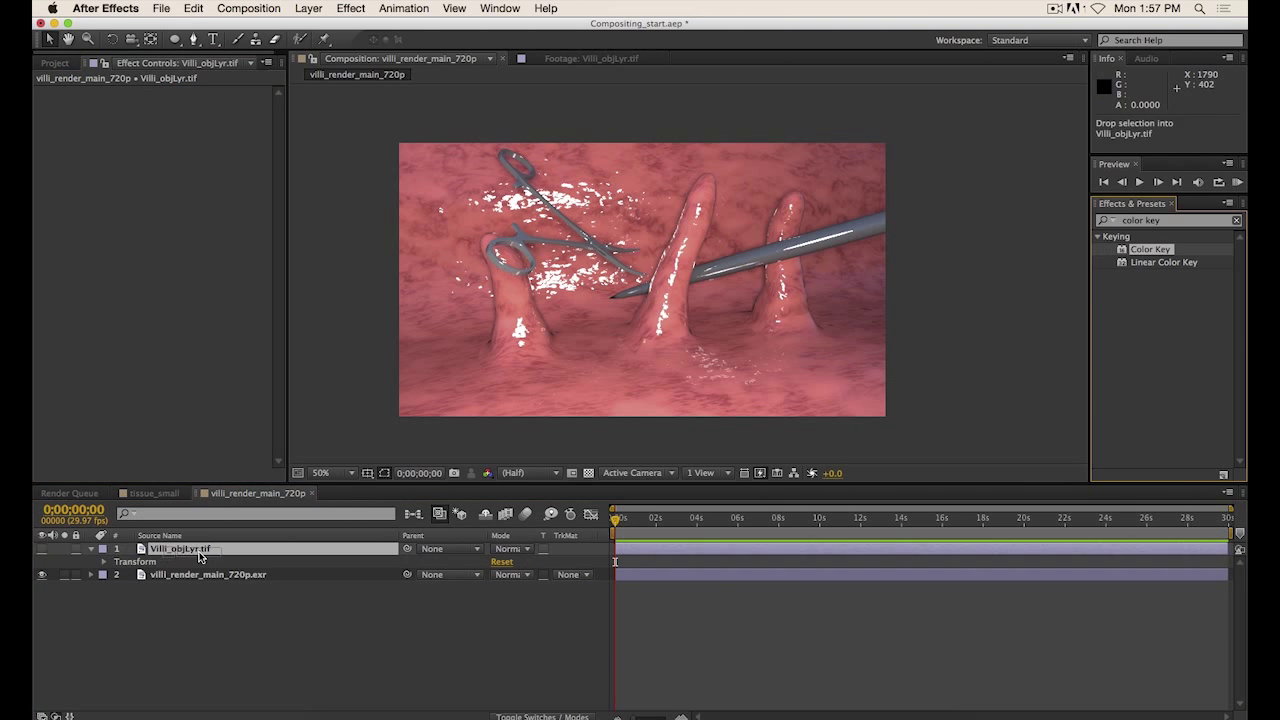
{"action": "left_click", "coordinate": [42, 548]}
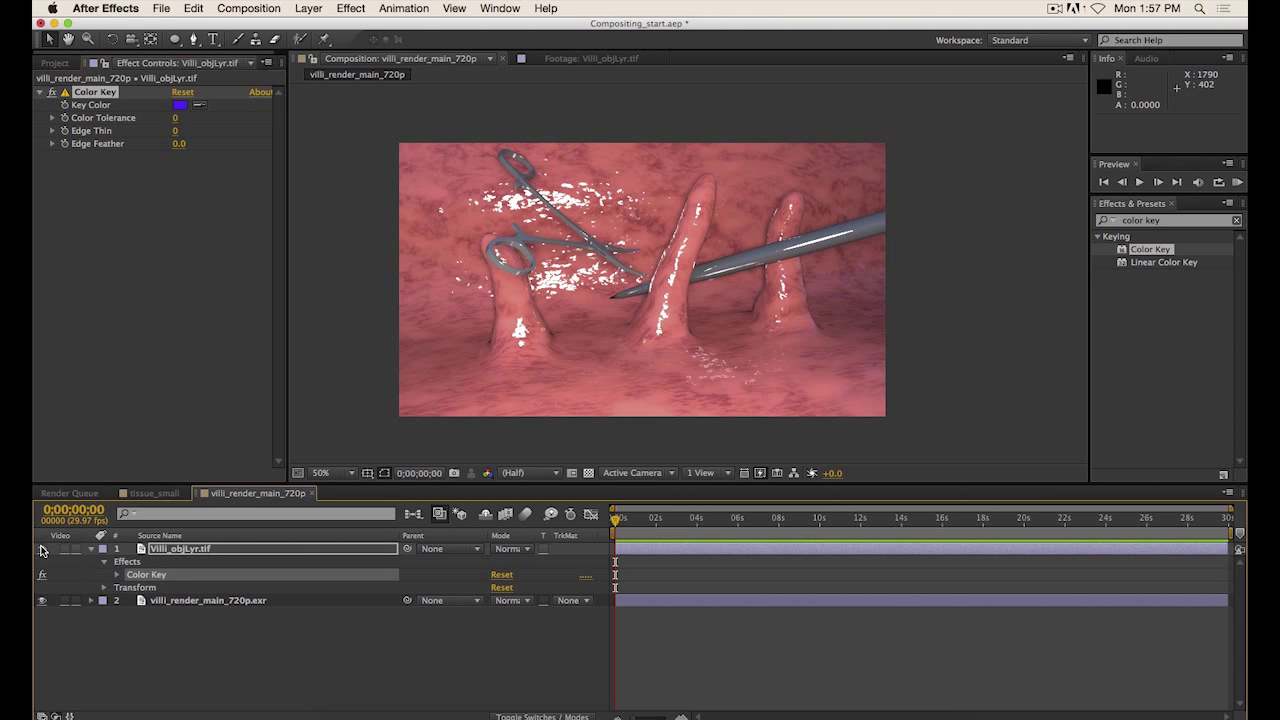
Sample the red of the forceps in the composition as the Color Key effect's key color.
{"action": "key", "text": "period"}
{"action": "key", "text": "period"}
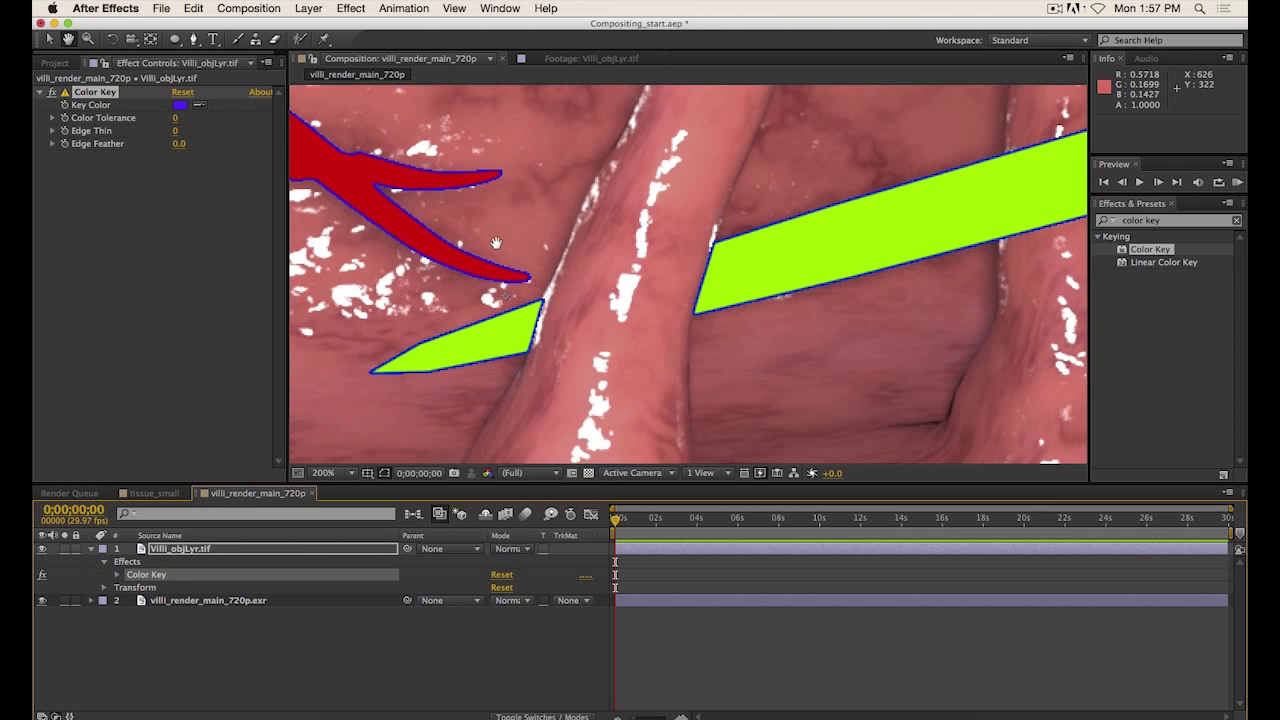
{"action": "left_click_drag", "start_coordinate": [508, 288], "coordinate": [655, 332]}
{"action": "left_click", "coordinate": [179, 106]}
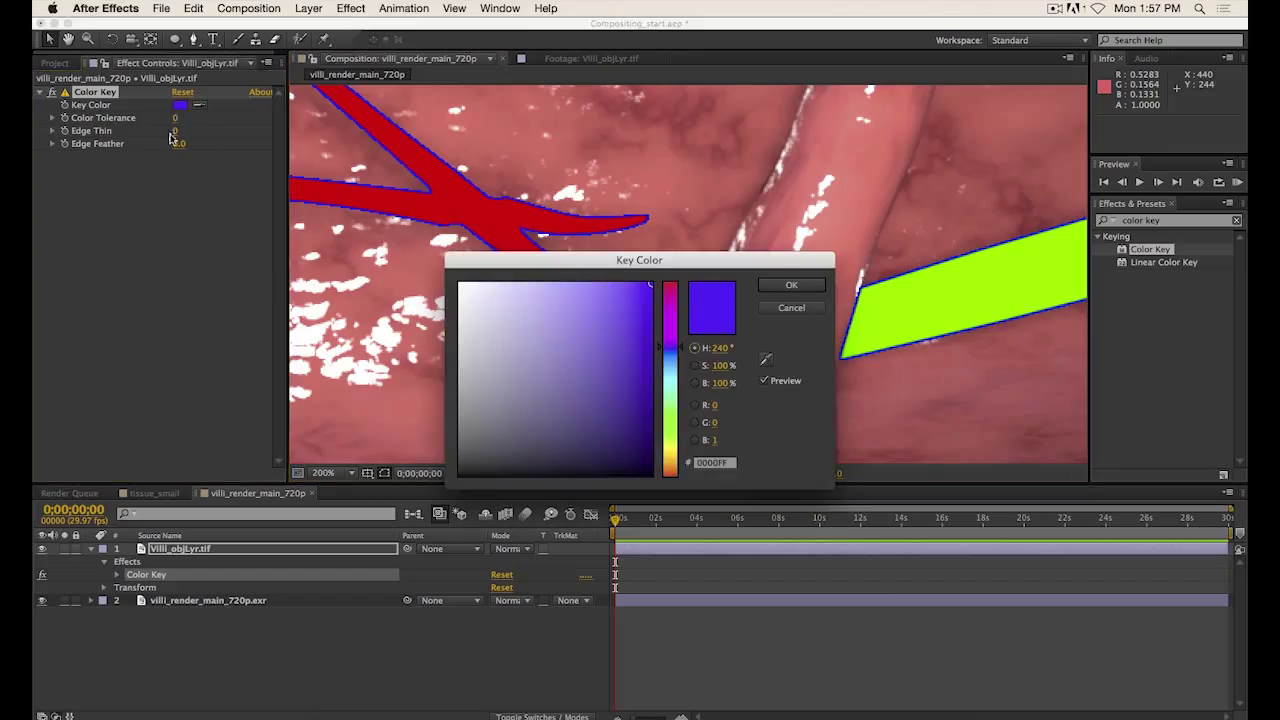
{"action": "left_click", "coordinate": [788, 309]}
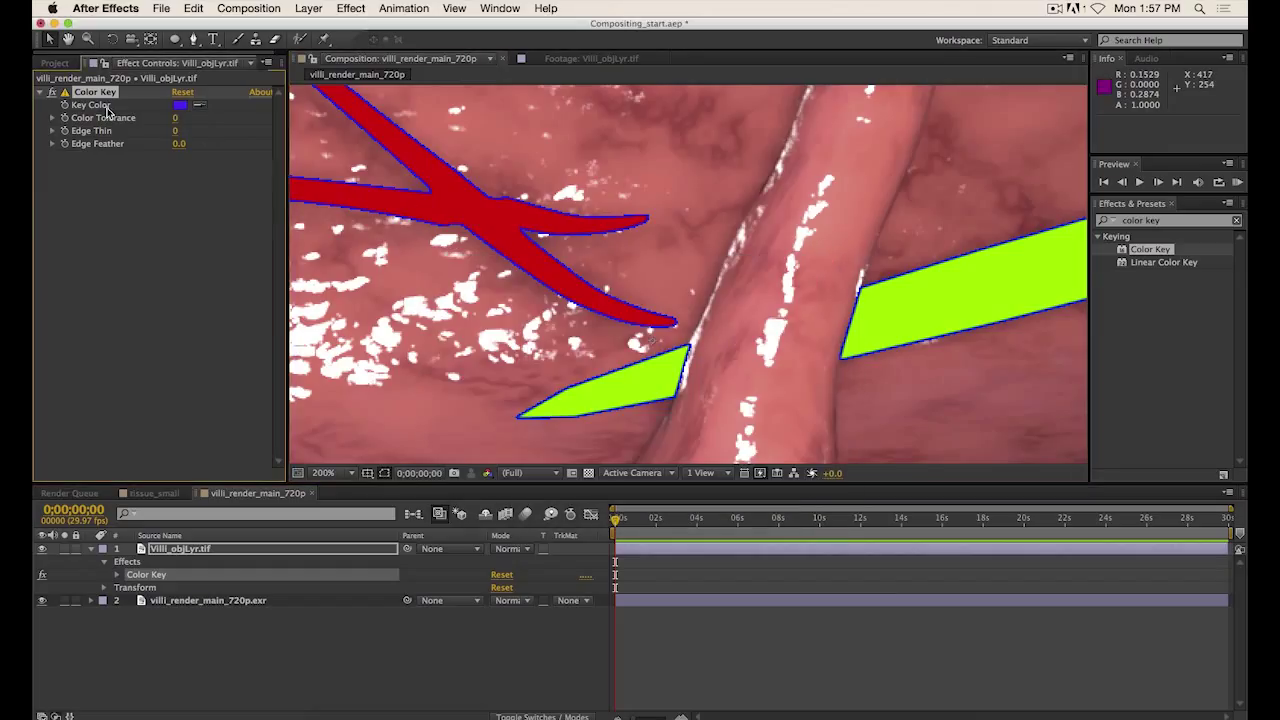
{"action": "left_click", "coordinate": [197, 105]}
{"action": "left_click", "coordinate": [501, 217]}
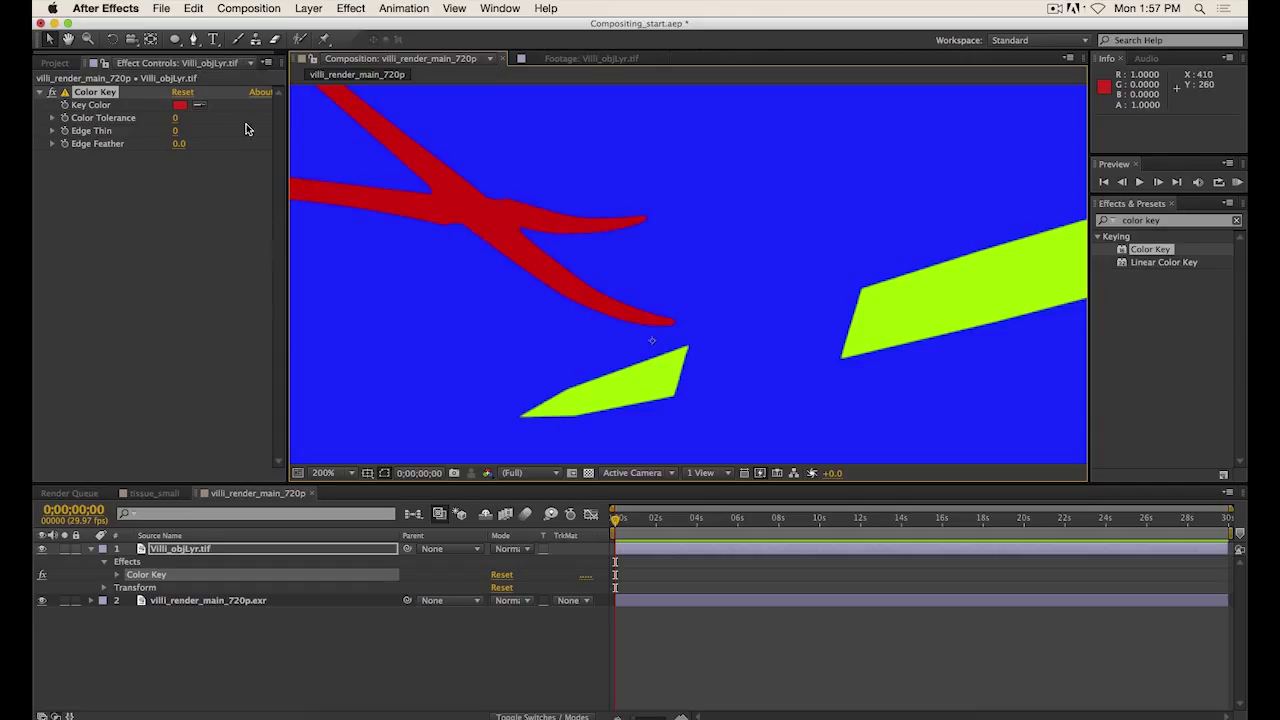
Set the Color Key effect's color tolerance to 199 and its edge feather to 0.4.
{"action": "left_click_drag", "start_coordinate": [177, 124], "coordinate": [220, 120]}
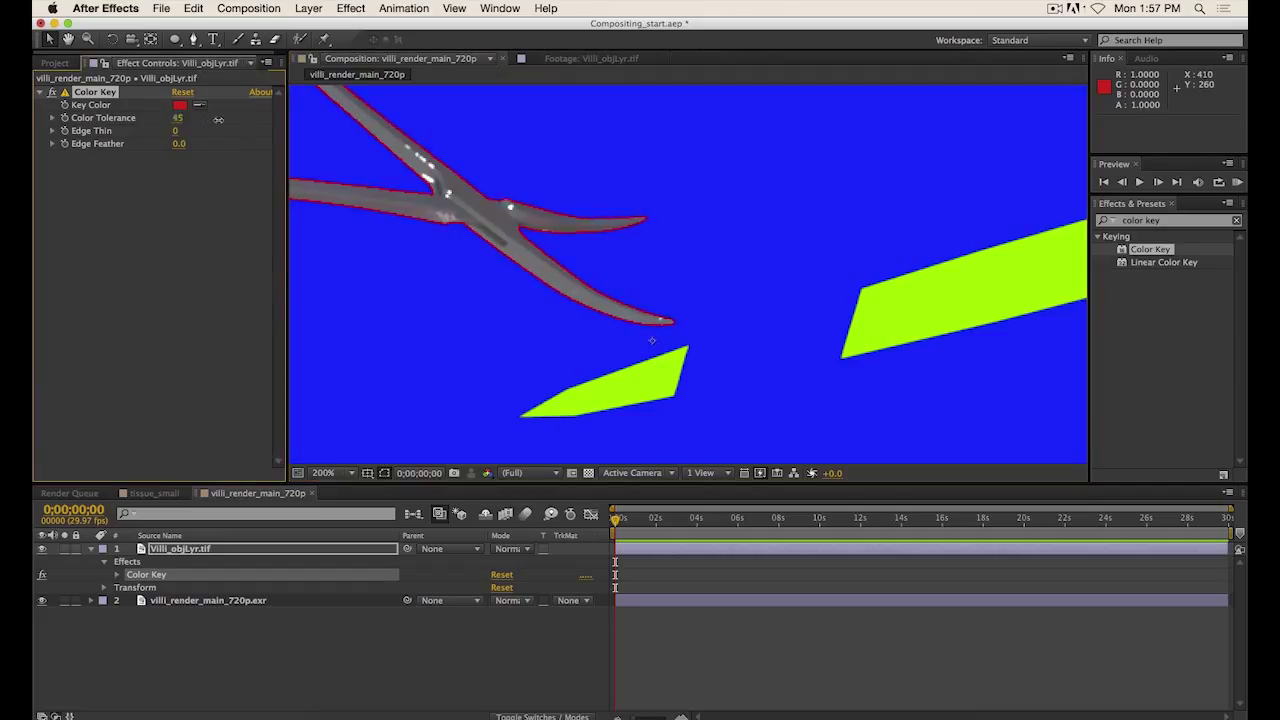
{"action": "scroll", "coordinate": [578, 298], "scroll_direction": "up", "scroll_amount": 3}
{"action": "left_click_drag", "start_coordinate": [666, 300], "coordinate": [371, 166]}
{"action": "left_click_drag", "start_coordinate": [177, 118], "coordinate": [298, 138]}
{"action": "left_click_drag", "start_coordinate": [178, 148], "coordinate": [182, 117]}
Remove the Color Key effect from the Villi_objLyr.tif layer.
{"action": "scroll", "coordinate": [794, 351], "scroll_direction": "down", "scroll_amount": 3}
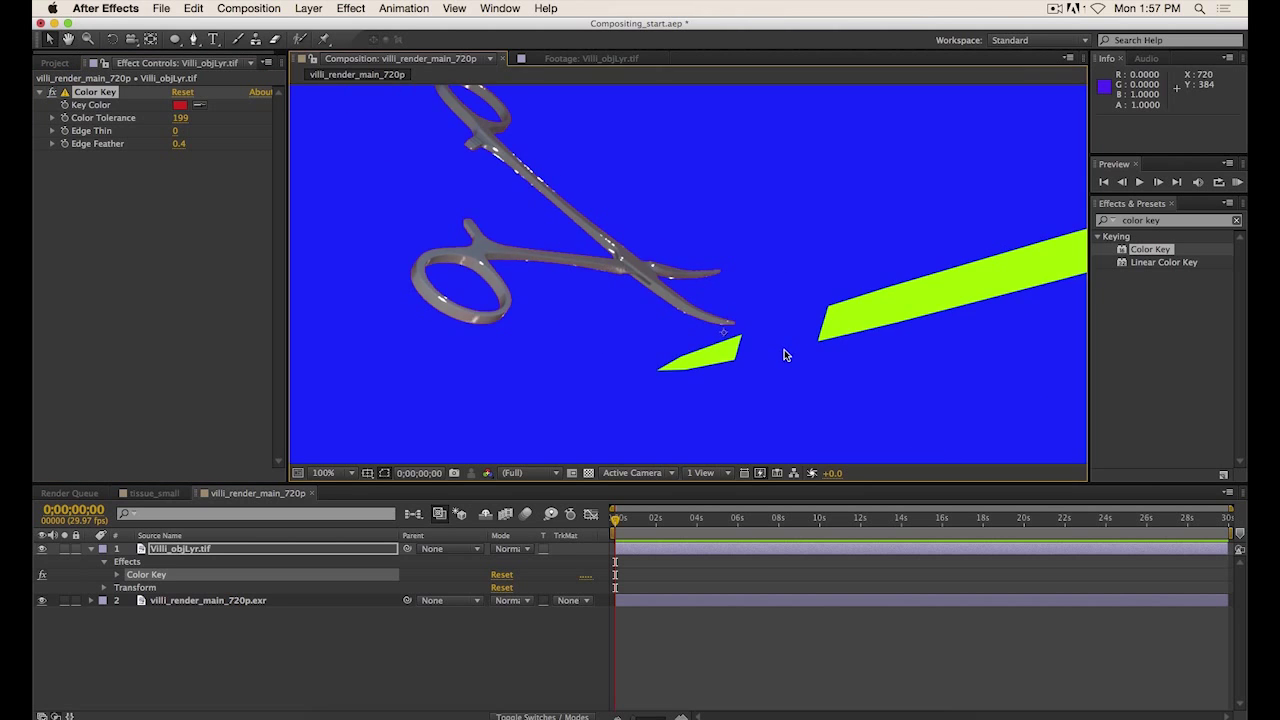
{"action": "scroll", "coordinate": [784, 349], "scroll_direction": "down", "scroll_amount": 2}
{"action": "left_click", "coordinate": [104, 92]}
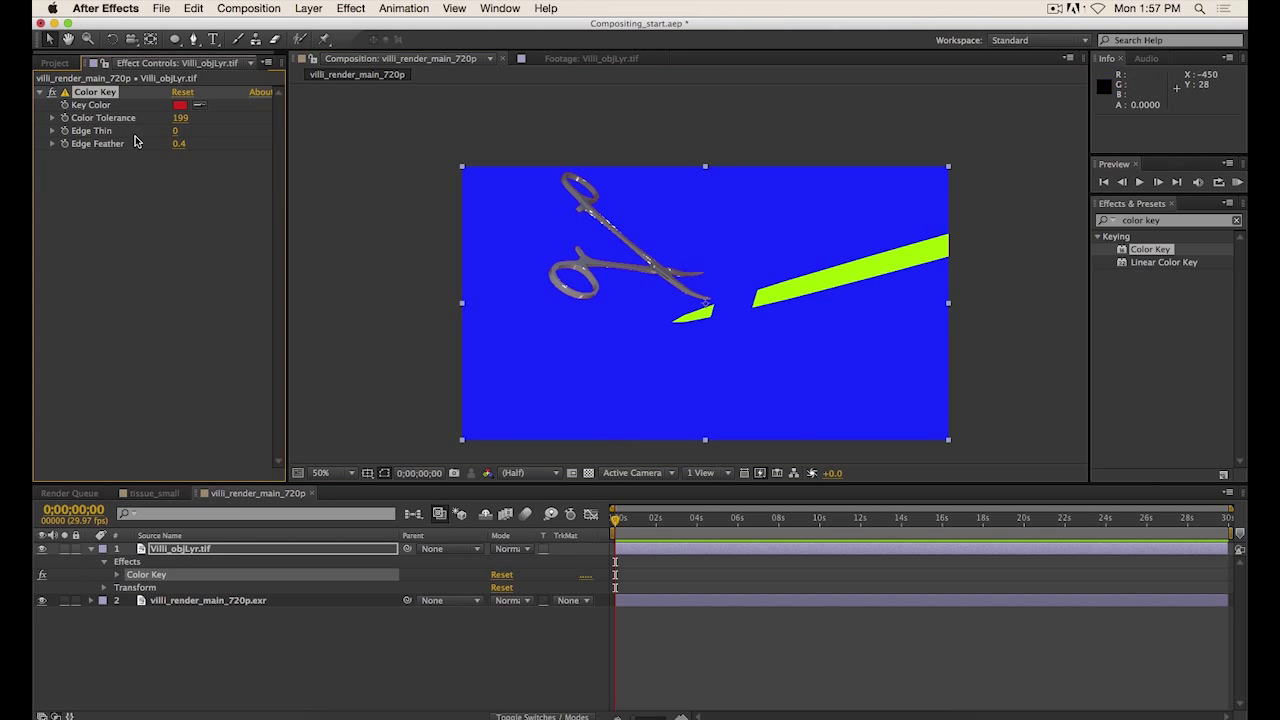
{"action": "key", "text": "Delete"}
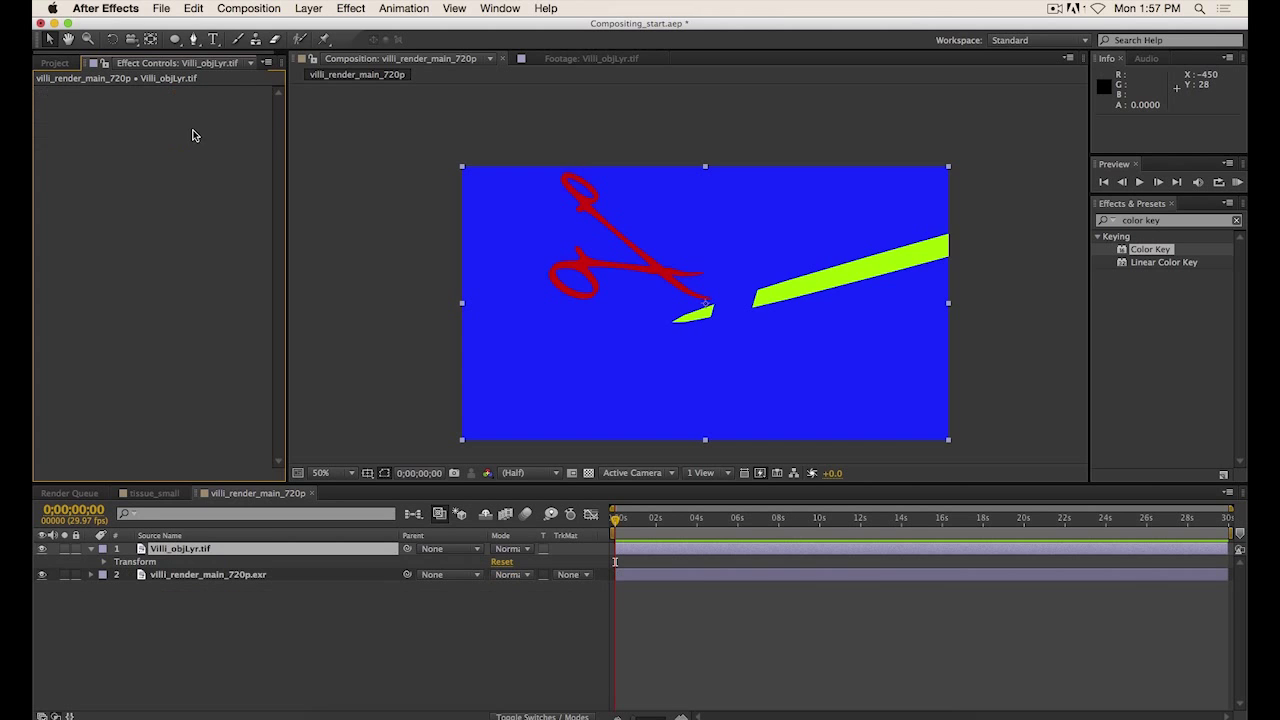
Search the effects for "shift" and try to apply Shift Channels to the Villi_objLyr.tif layer.
{"action": "left_click", "coordinate": [1179, 224]}
{"action": "type", "text": "shift"}
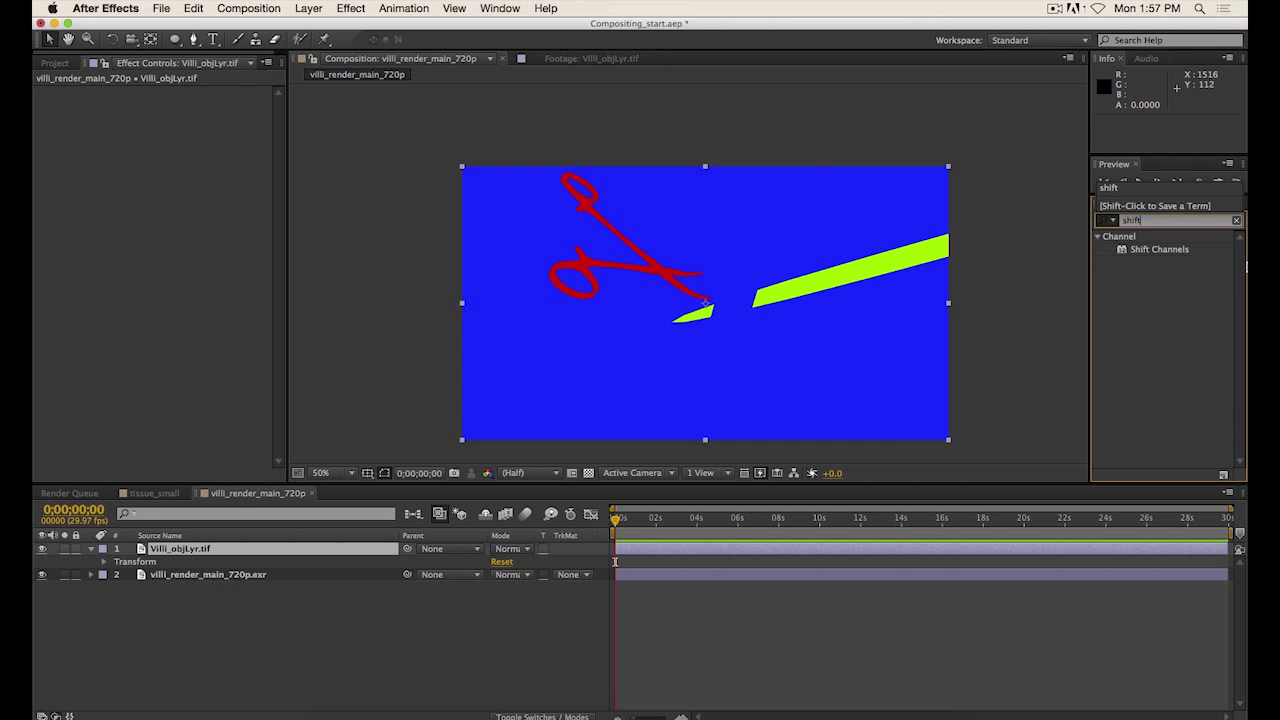
{"action": "left_click_drag", "start_coordinate": [1146, 257], "coordinate": [169, 556]}
{"action": "left_click", "coordinate": [177, 537]}
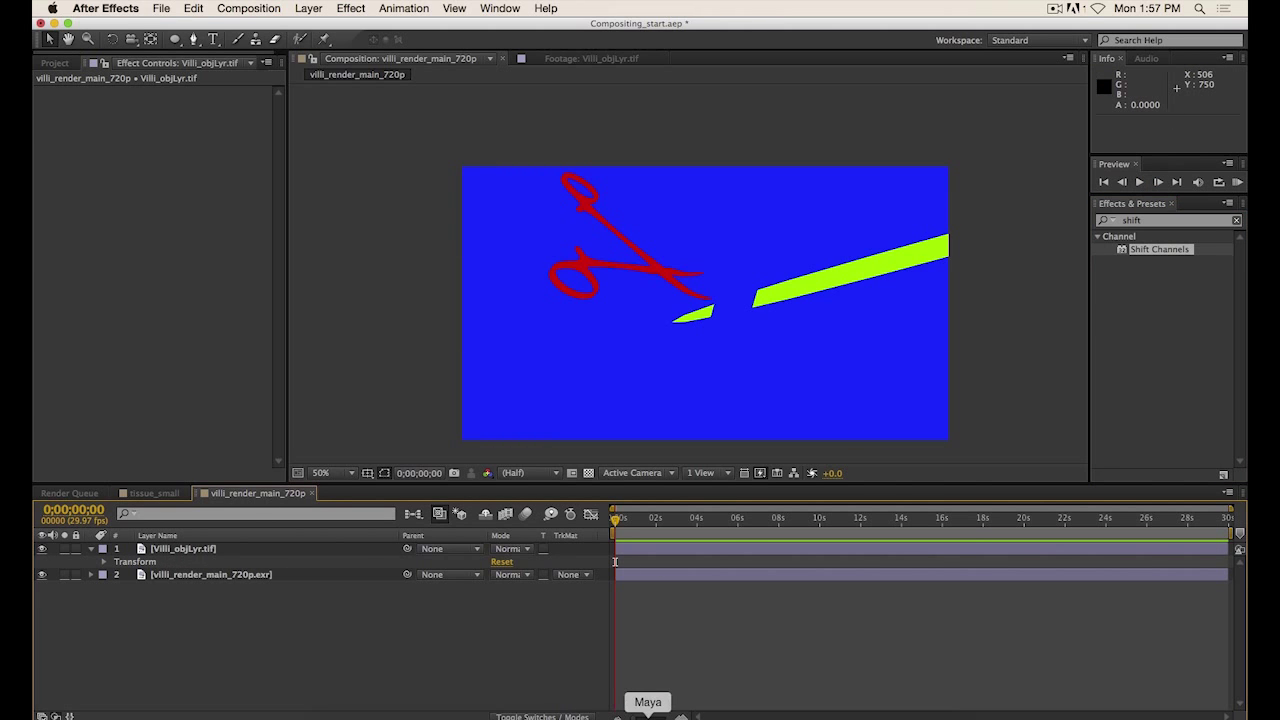
Switch to Maya and create a new render layer containing both forceps halves, the probe and the tissue.
{"action": "left_click", "coordinate": [648, 715]}
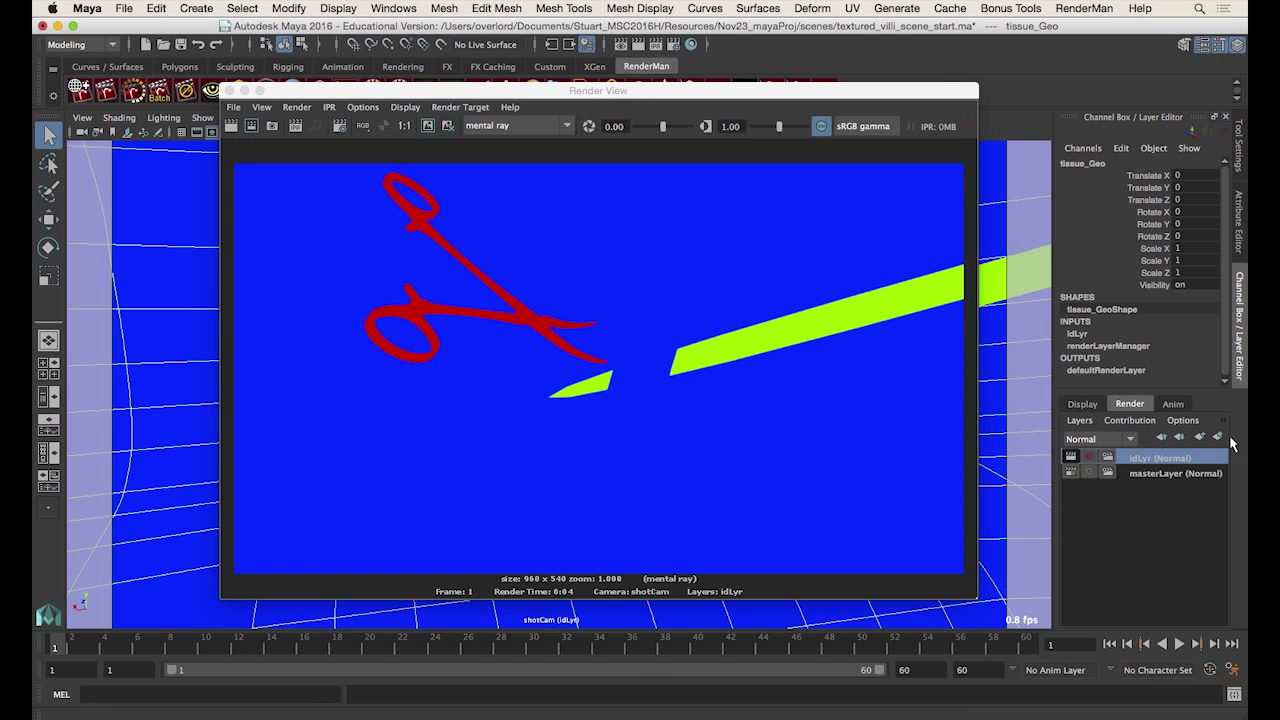
{"action": "left_click_drag", "start_coordinate": [527, 113], "coordinate": [537, 435]}
{"action": "left_click", "coordinate": [465, 333]}
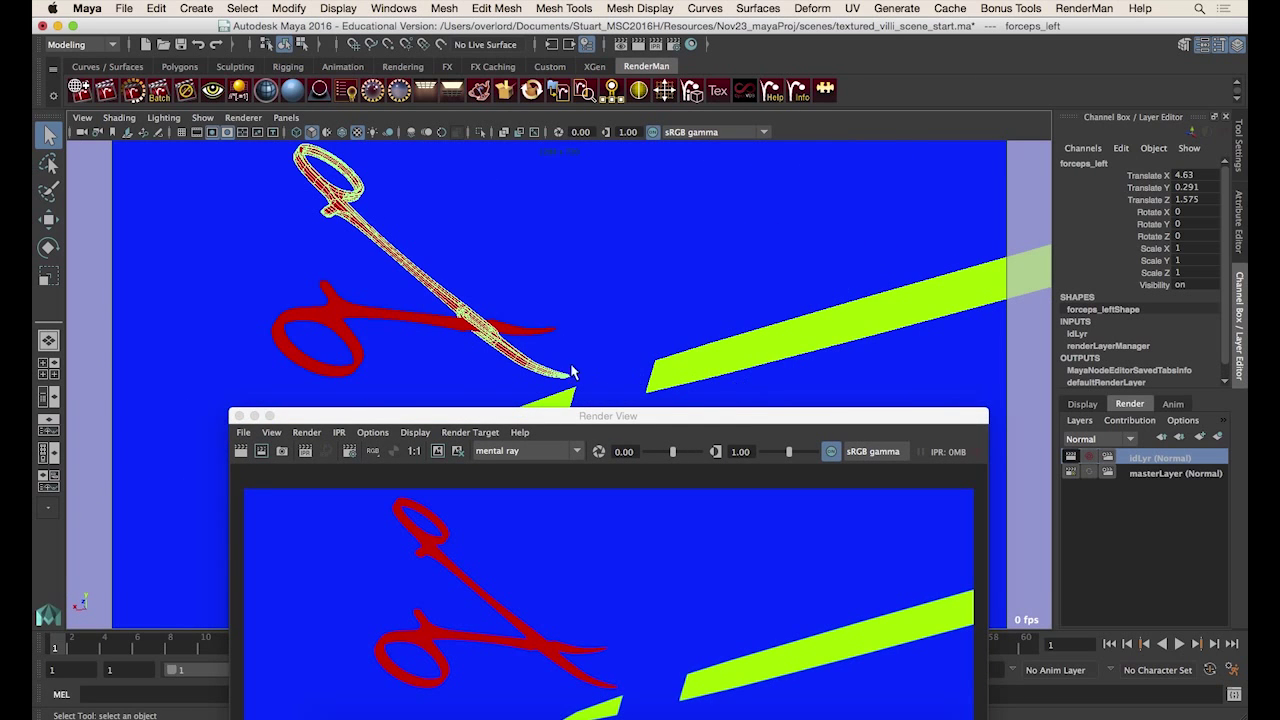
{"action": "left_click", "coordinate": [460, 328], "text": "shift"}
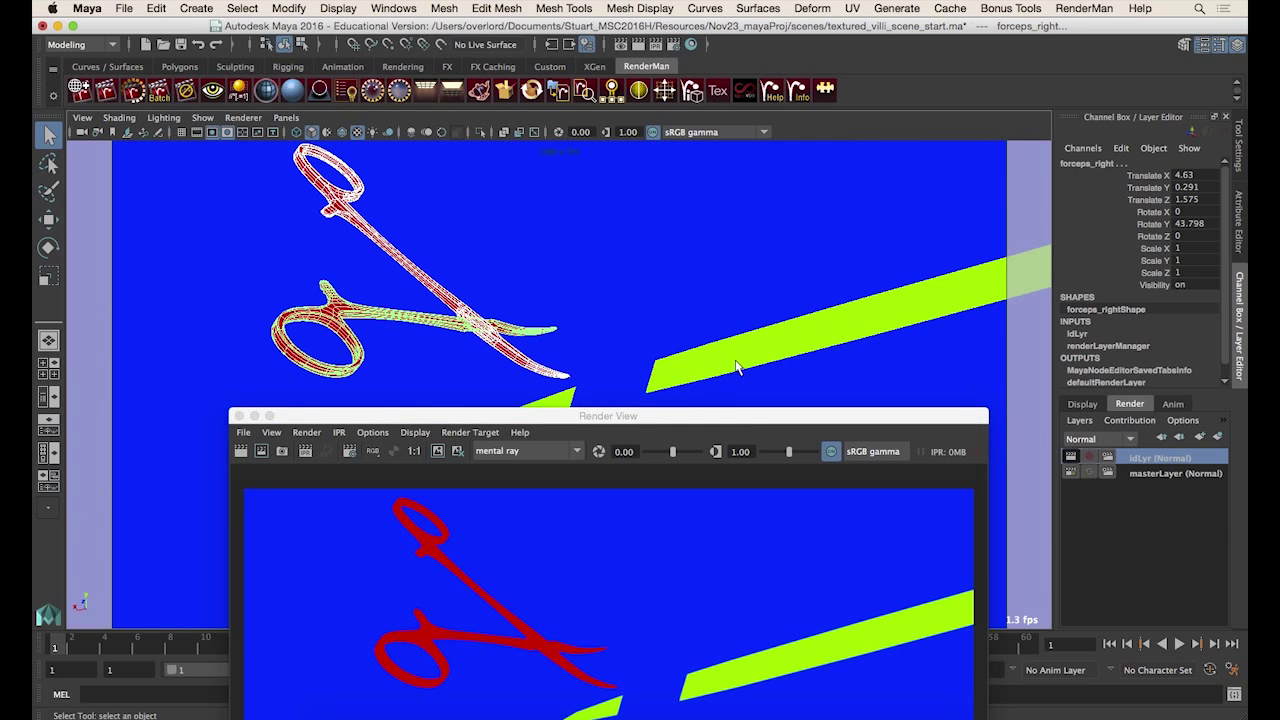
{"action": "left_click", "coordinate": [737, 362], "text": "shift"}
{"action": "left_click", "coordinate": [694, 292], "text": "shift"}
{"action": "left_click", "coordinate": [1217, 437]}
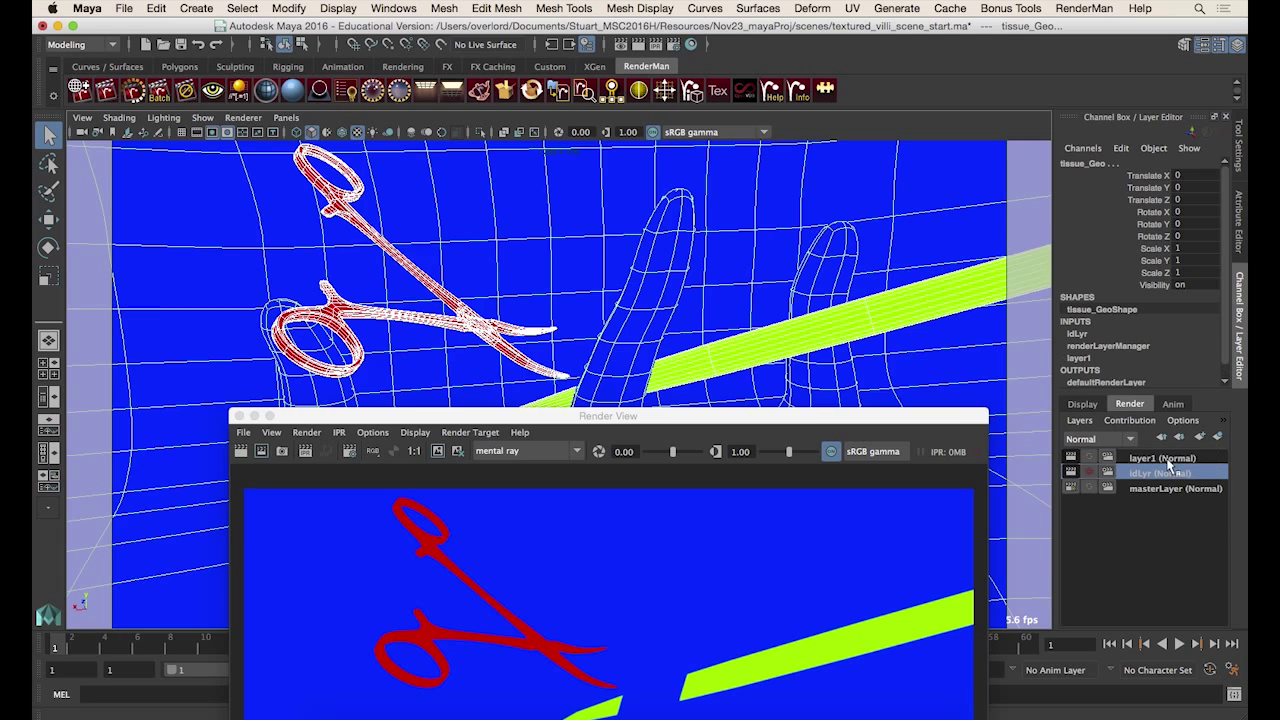
Rename the new render layer as idLyr2.
{"action": "double_click", "coordinate": [1172, 463]}
{"action": "type", "text": "idL"}
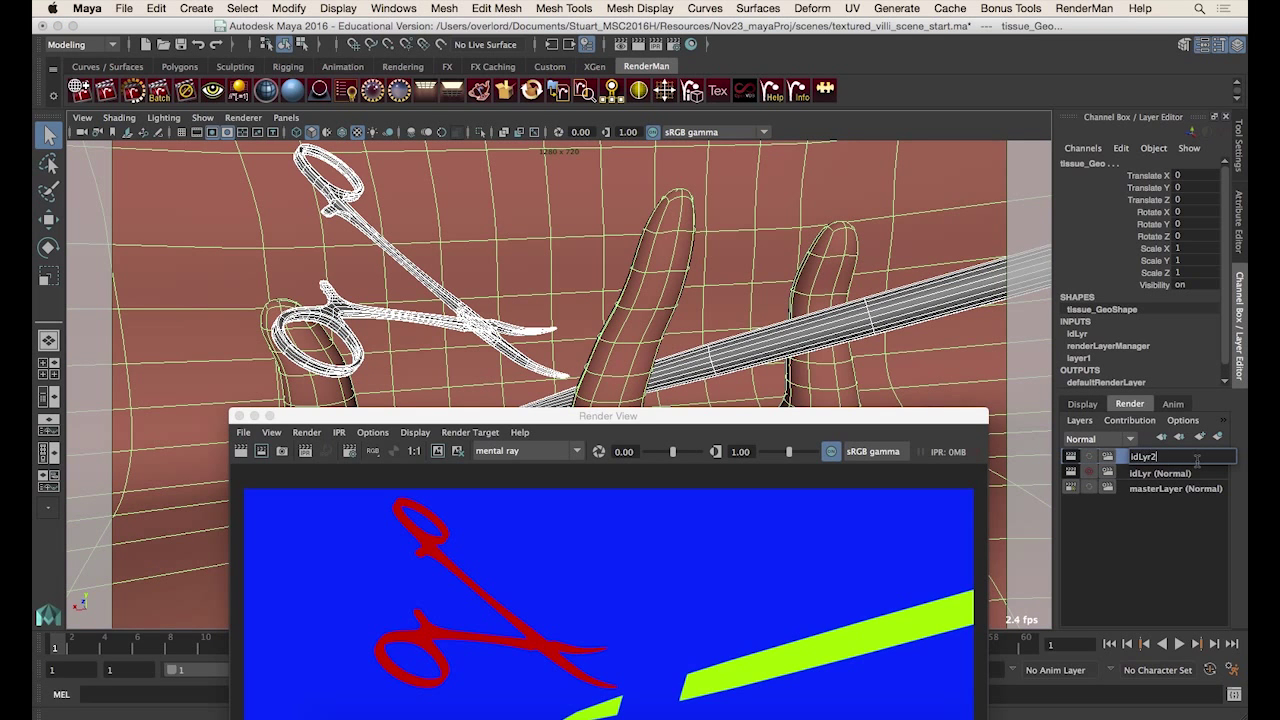
{"action": "type", "text": "yr2"}
{"action": "key", "text": "Return"}
Assign the existing red_SS material to the right forceps half in the idLyr2 layer.
{"action": "left_click", "coordinate": [418, 322]}
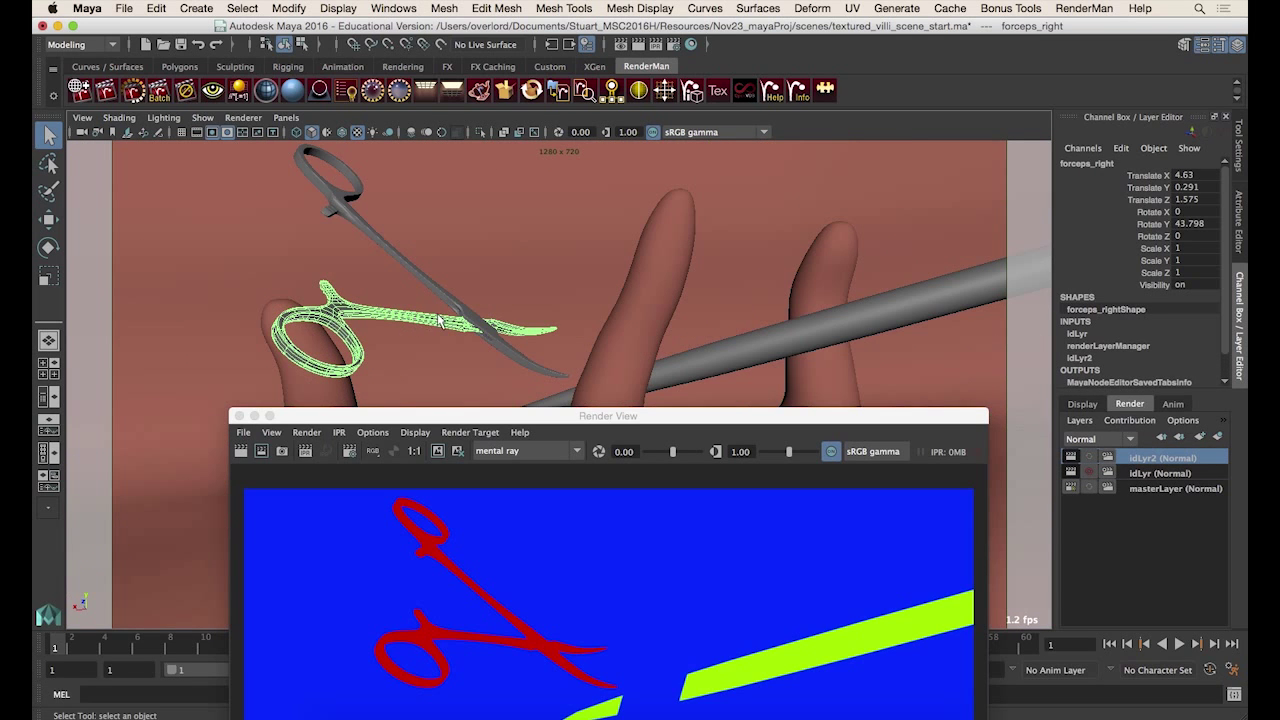
{"action": "right_click", "coordinate": [573, 262]}
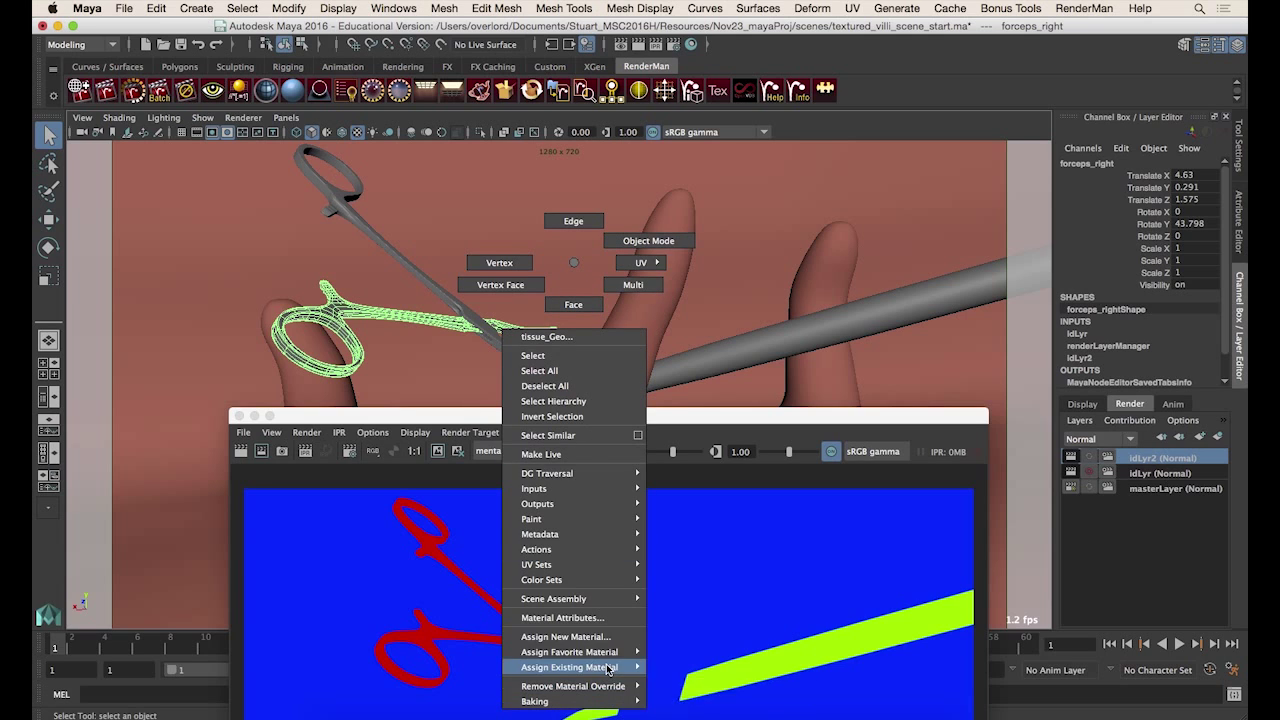
{"action": "mouse_move", "coordinate": [607, 652]}
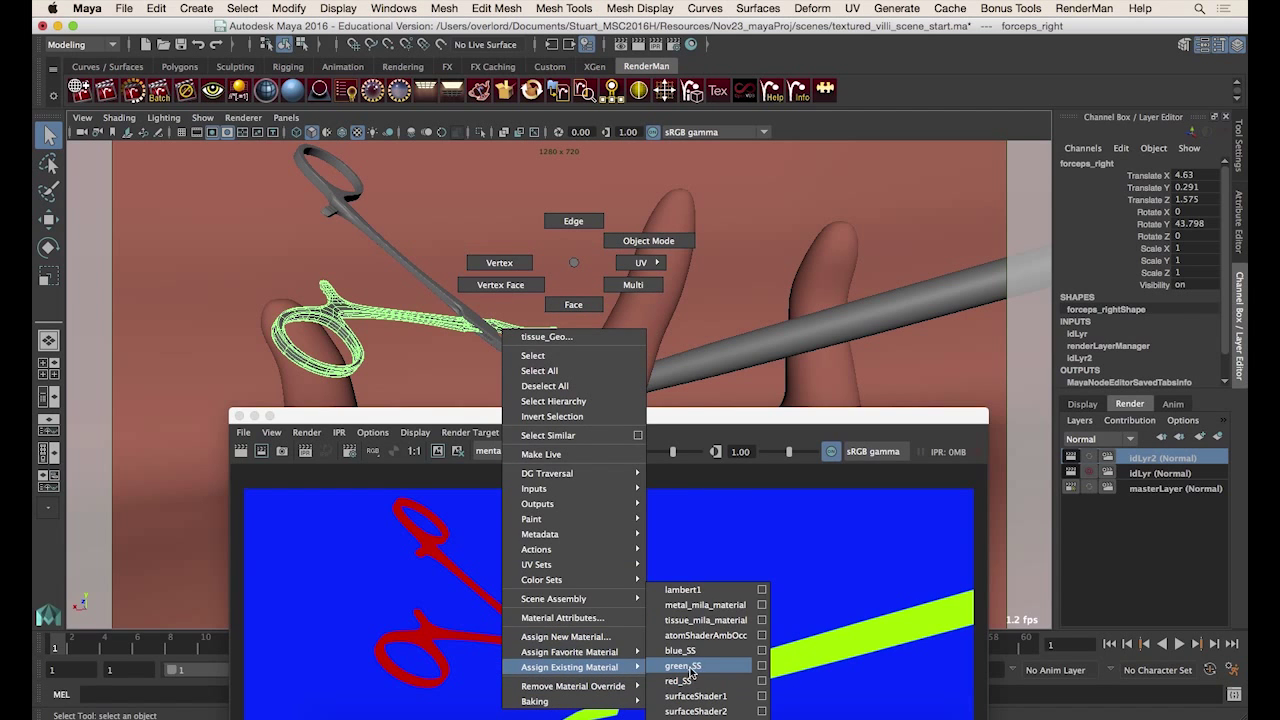
{"action": "left_click", "coordinate": [687, 681]}
Assign the existing green_SS material to the left forceps half in the idLyr2 layer.
{"action": "left_click", "coordinate": [434, 230]}
{"action": "right_click", "coordinate": [444, 220]}
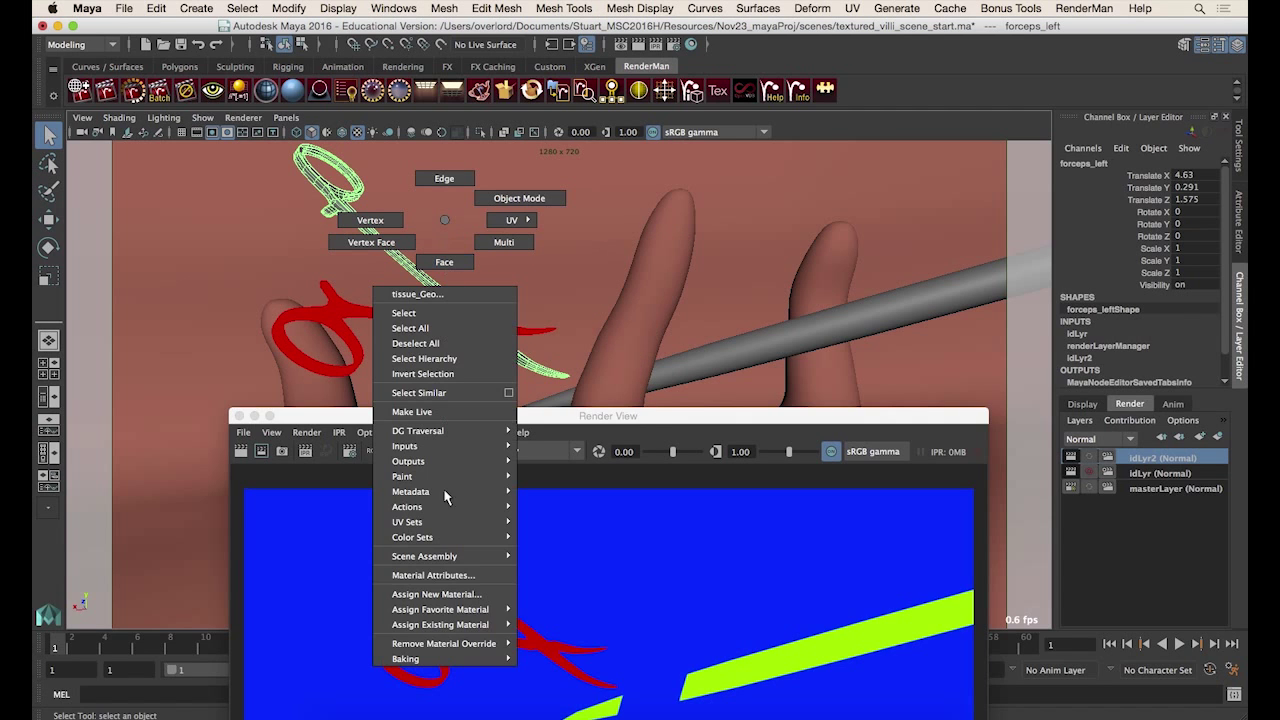
{"action": "mouse_move", "coordinate": [448, 638]}
{"action": "left_click", "coordinate": [568, 668]}
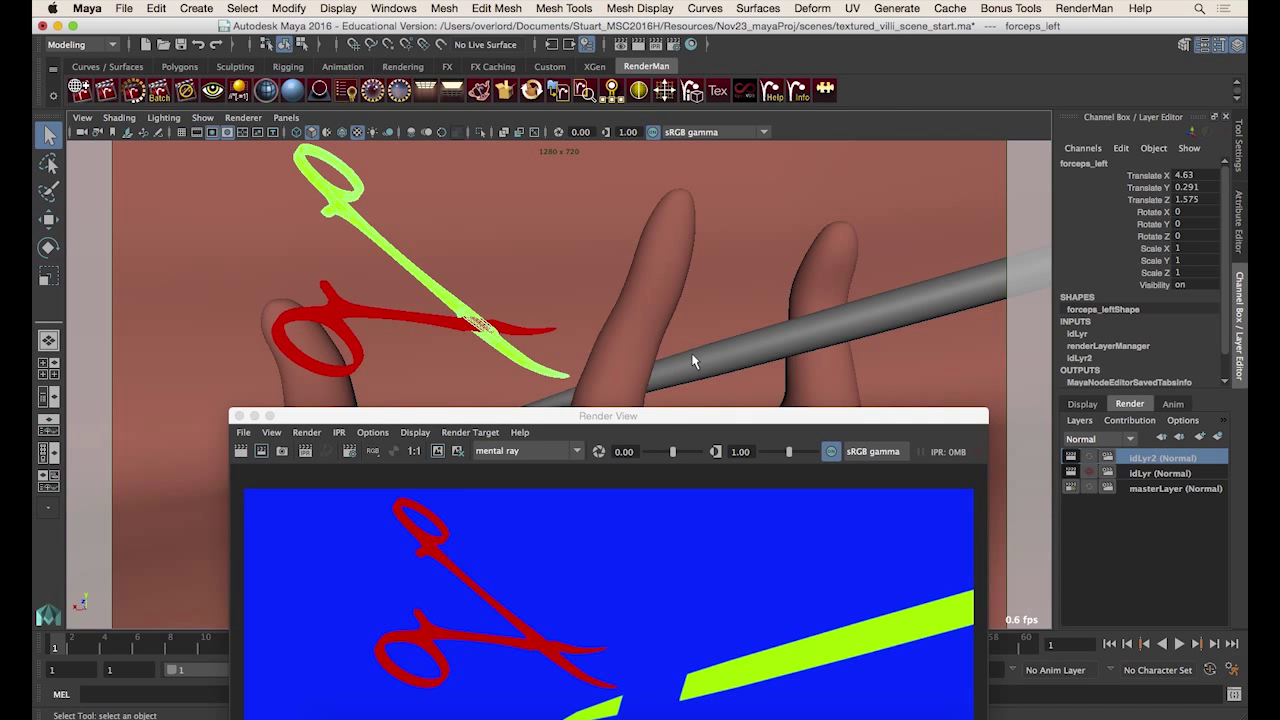
Assign the existing blue_SS material to the probe in the idLyr2 layer.
{"action": "left_click", "coordinate": [696, 362]}
{"action": "right_click", "coordinate": [604, 246]}
{"action": "mouse_move", "coordinate": [612, 652]}
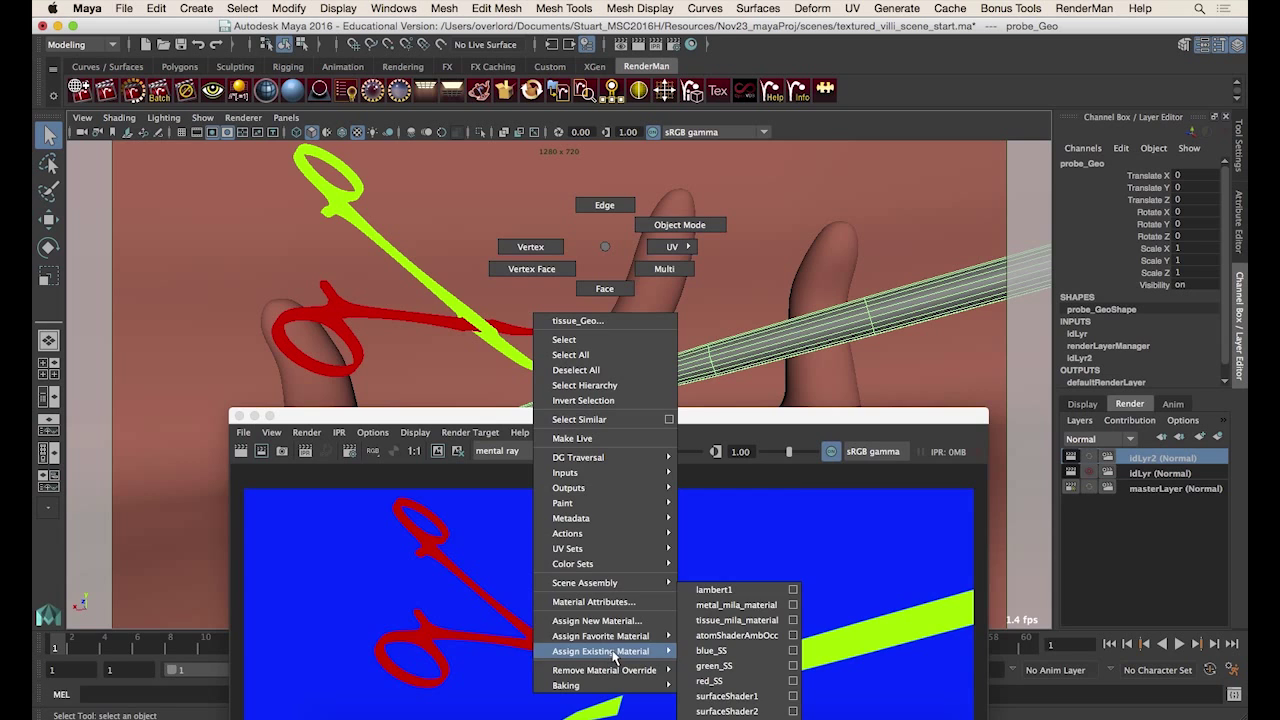
{"action": "left_click", "coordinate": [729, 652]}
Assign a new Surface Shader from the favorite materials to the tissue in the idLyr2 layer.
{"action": "left_click", "coordinate": [747, 253]}
{"action": "right_click", "coordinate": [693, 232]}
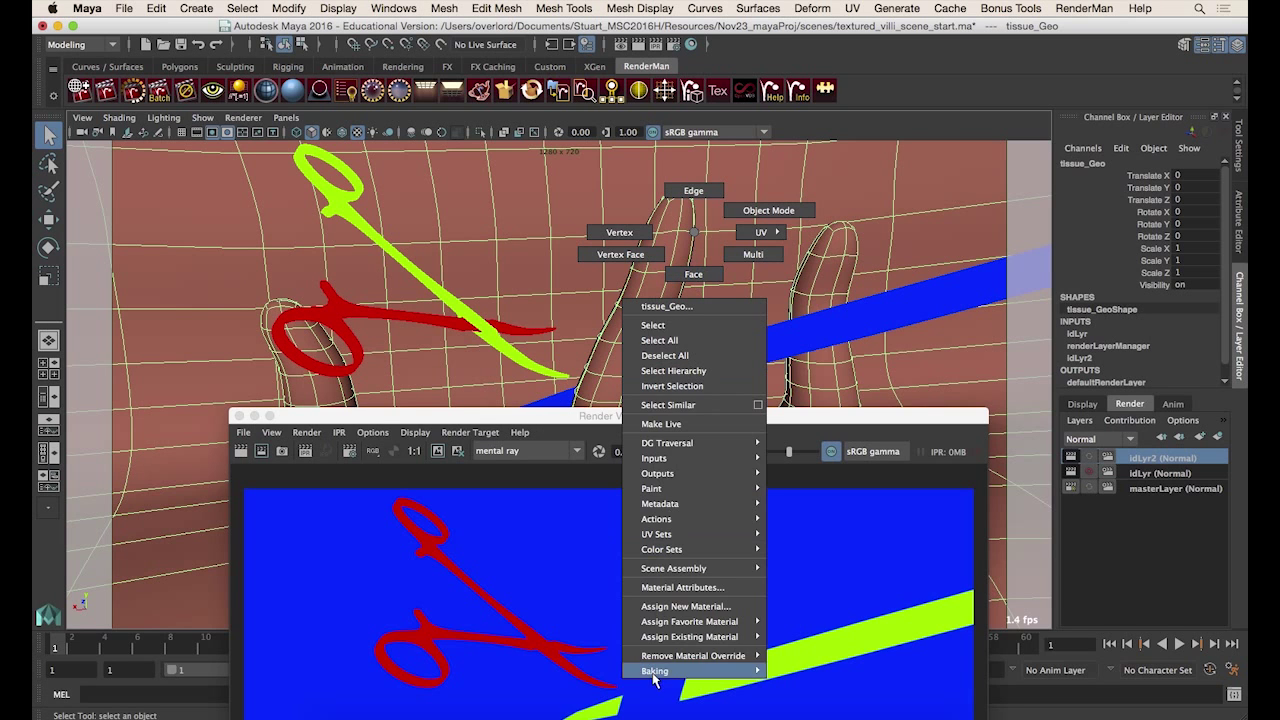
{"action": "mouse_move", "coordinate": [676, 637]}
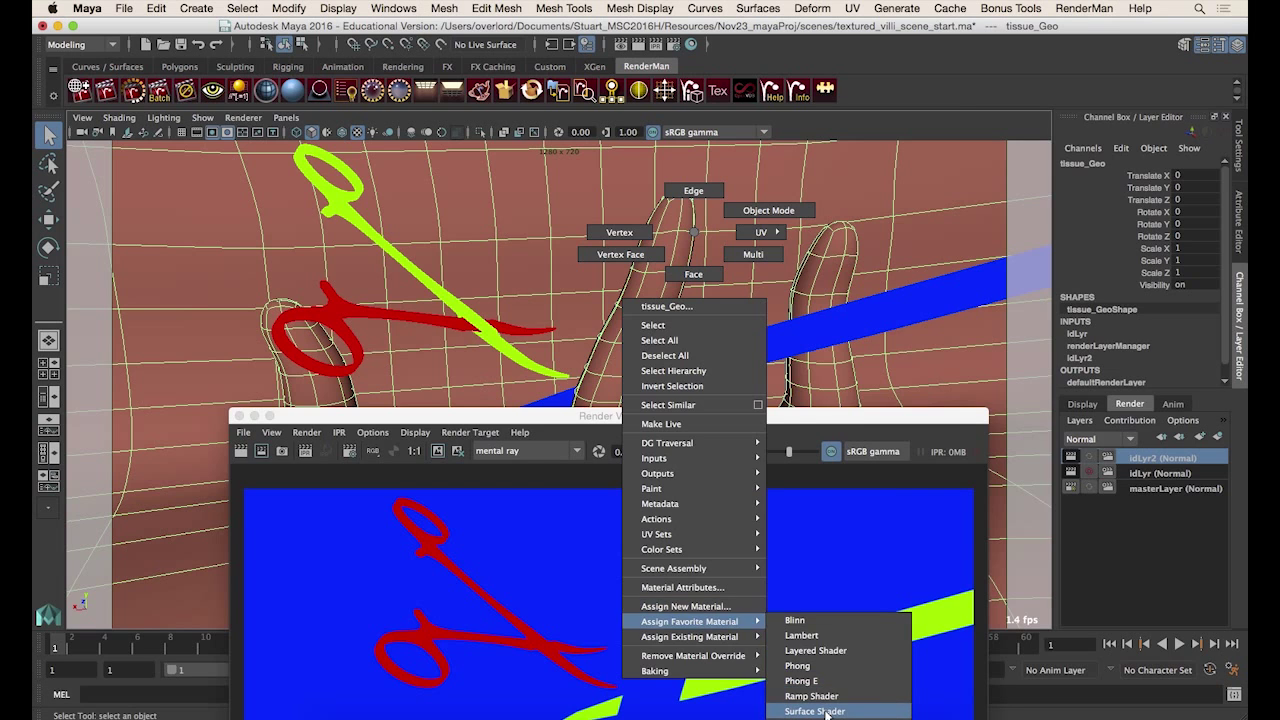
{"action": "left_click", "coordinate": [826, 712]}
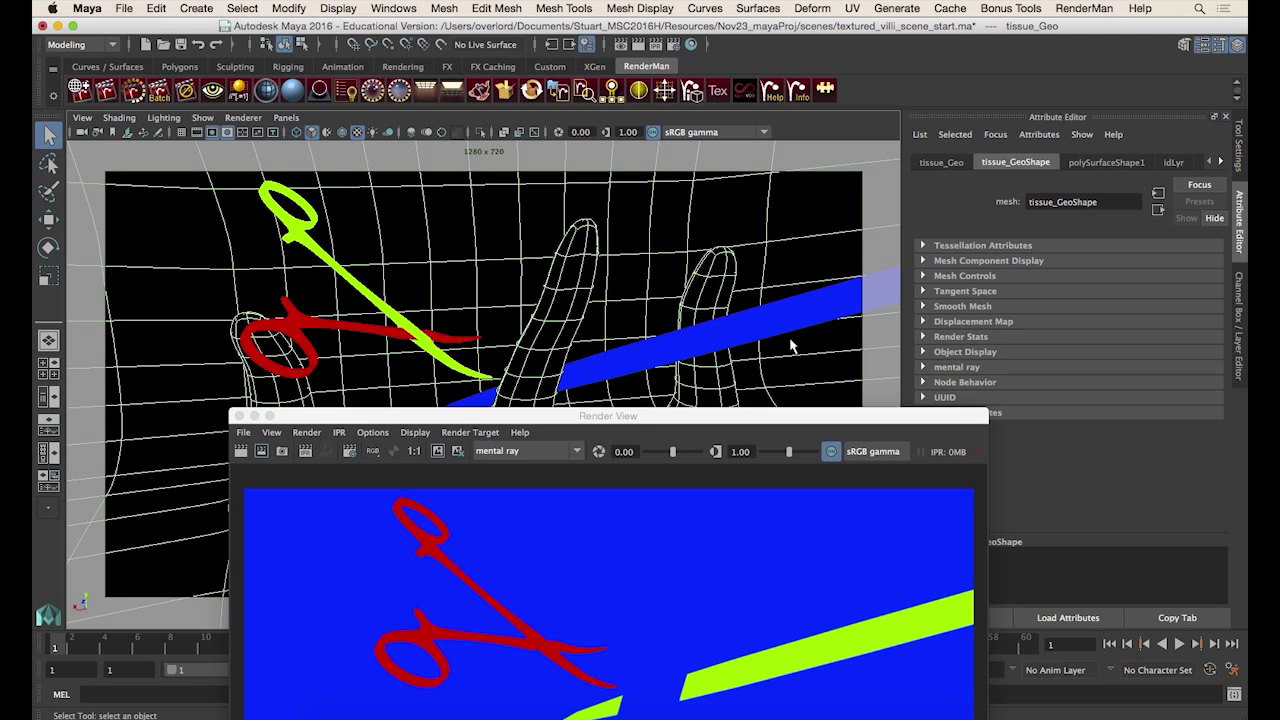
{"action": "left_click_drag", "start_coordinate": [323, 418], "coordinate": [272, 170]}
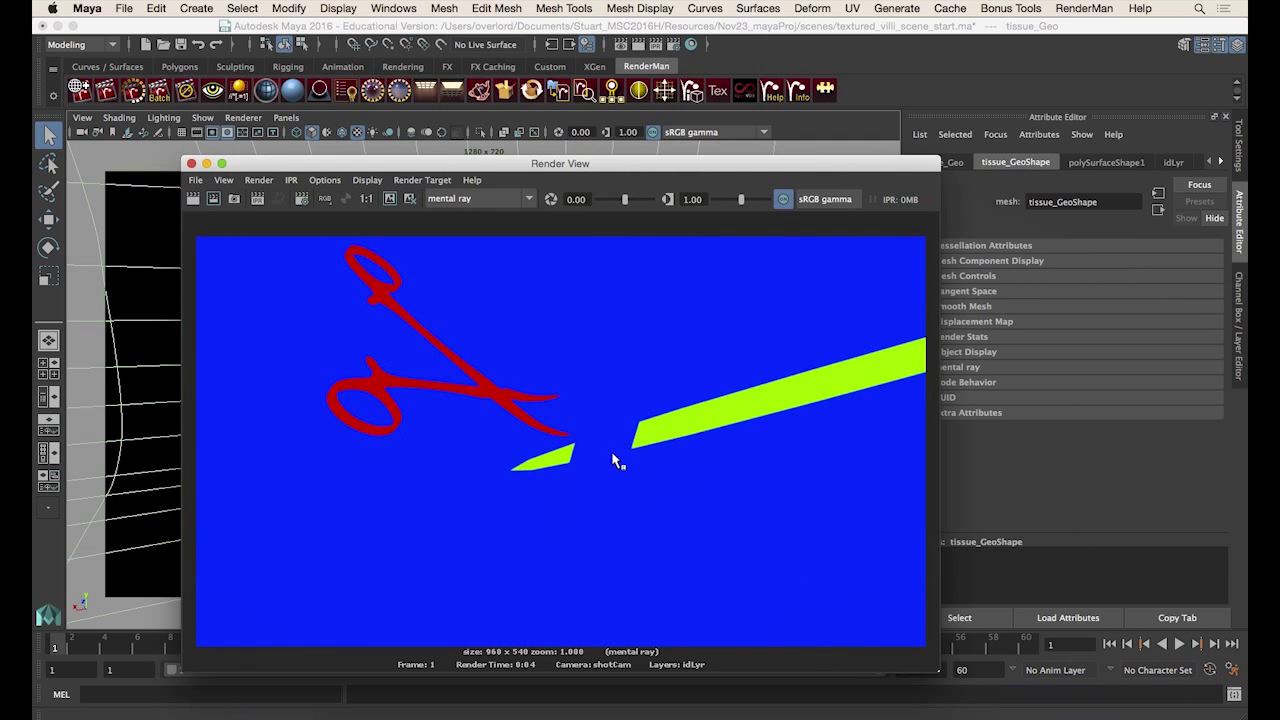
{"action": "left_click", "coordinate": [1238, 320]}
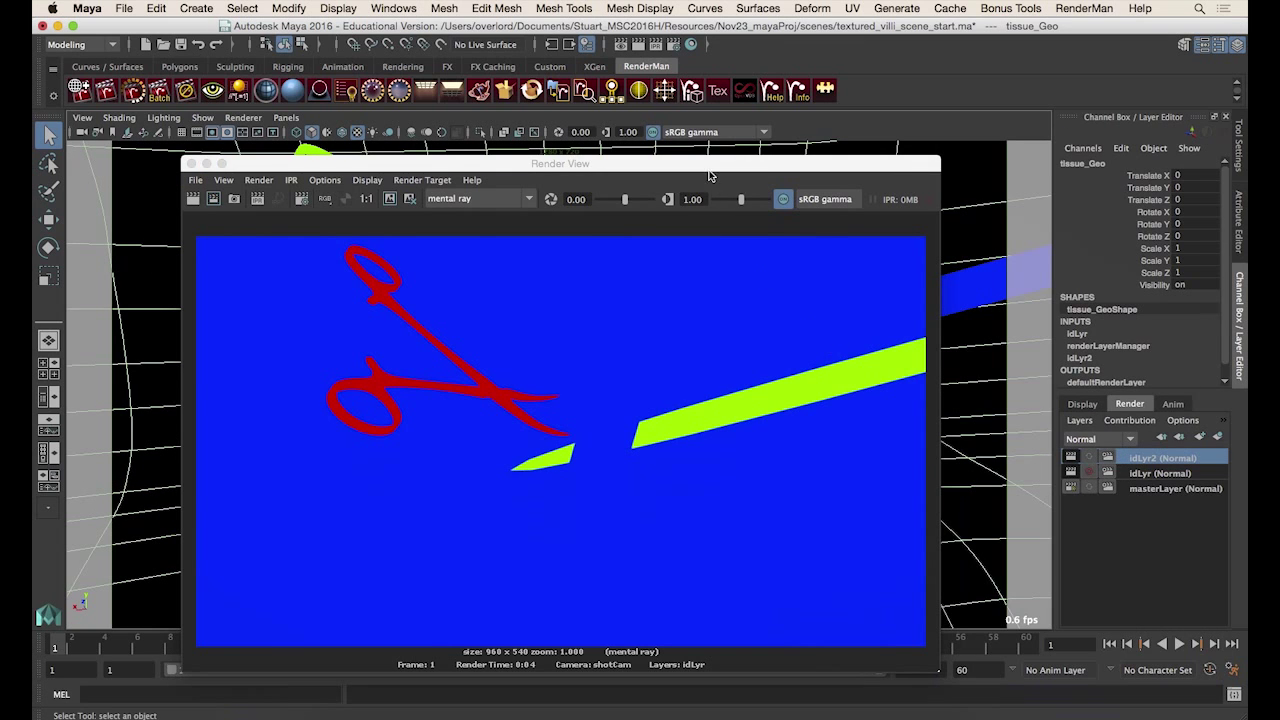
{"action": "left_click_drag", "start_coordinate": [708, 170], "coordinate": [729, 161]}
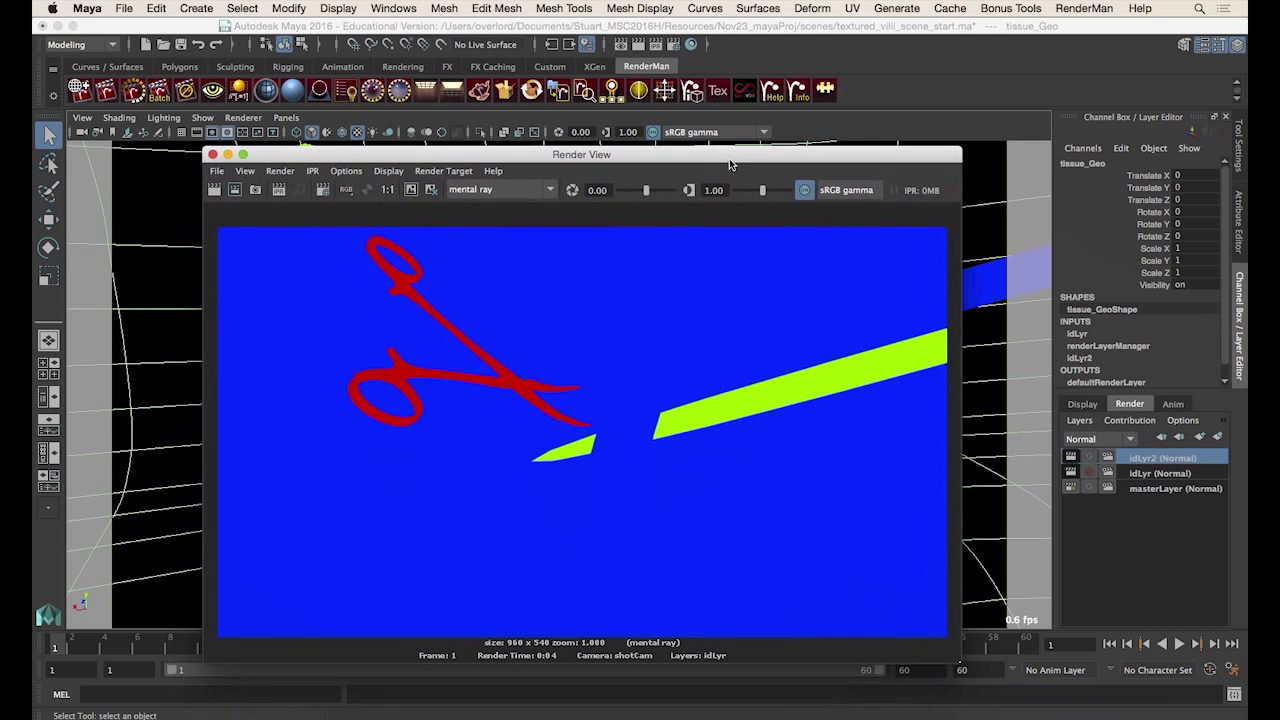
Enable the direct diffuse, indirect diffuse, direct glossy/specular, refraction and front scatter MILA passes in the render settings for idLyr2.
{"action": "left_click", "coordinate": [673, 45]}
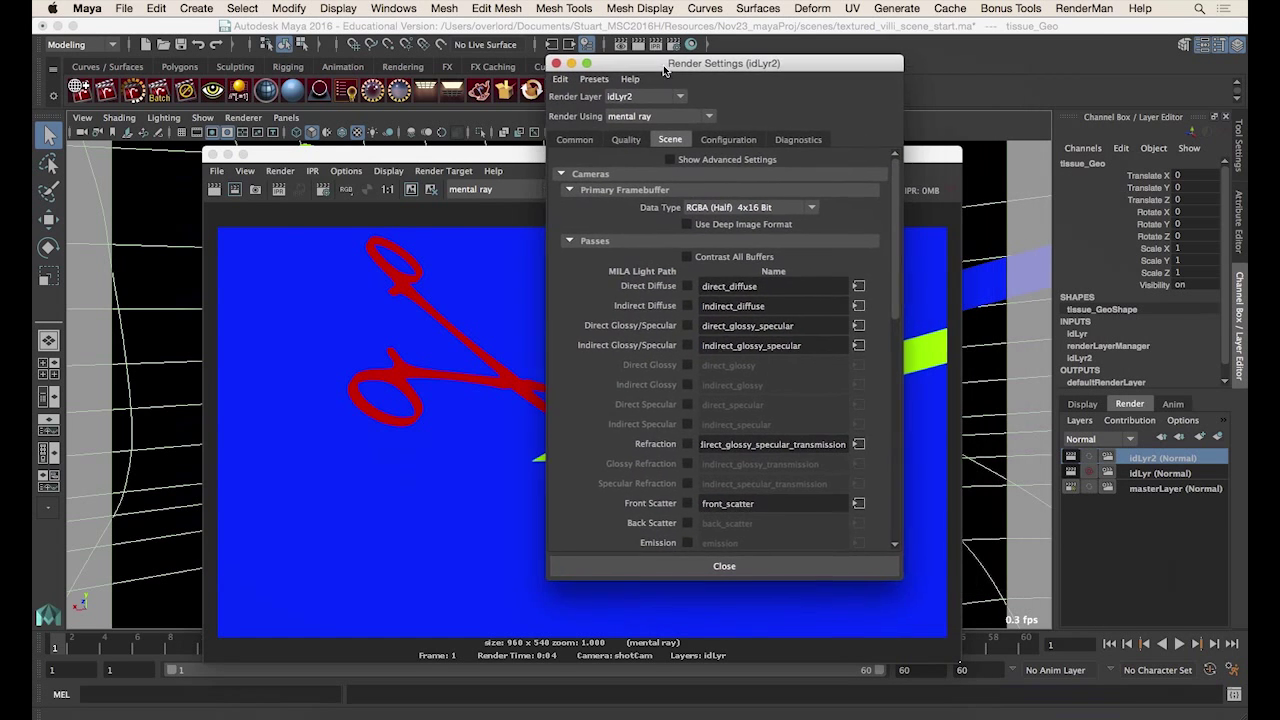
{"action": "left_click_drag", "start_coordinate": [897, 575], "coordinate": [932, 667]}
{"action": "left_click_drag", "start_coordinate": [739, 70], "coordinate": [757, 44]}
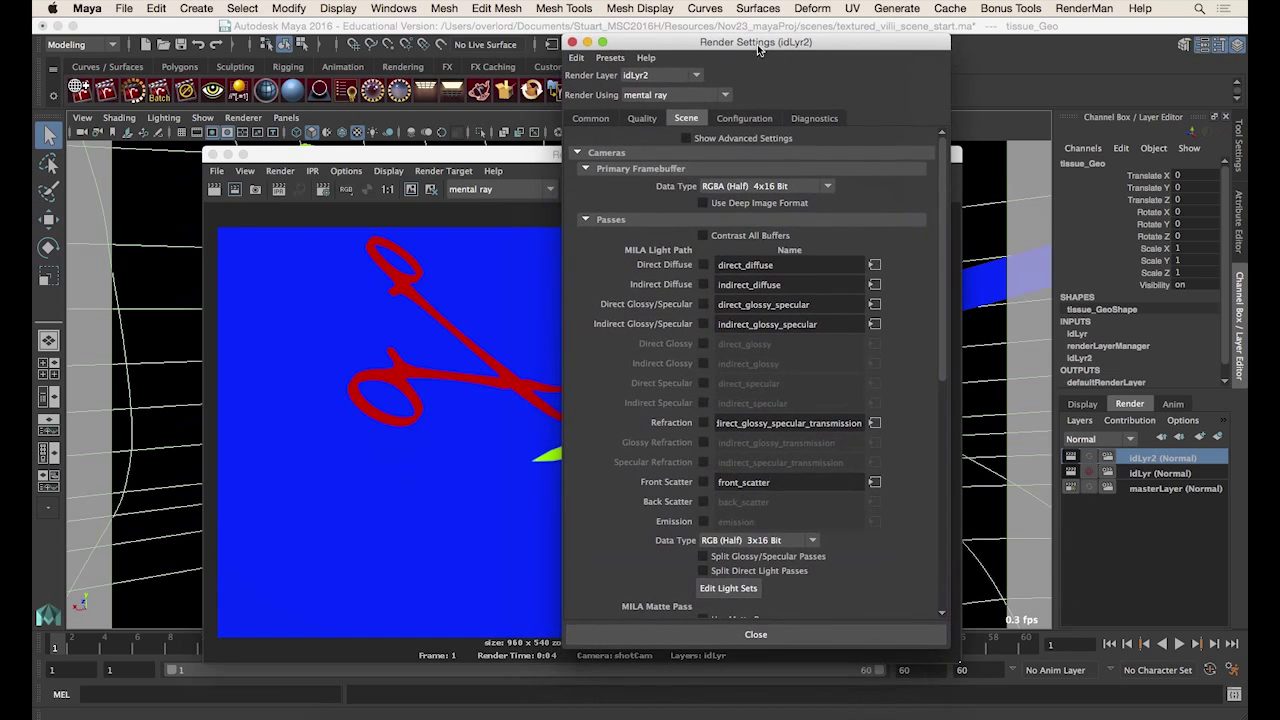
{"action": "left_click_drag", "start_coordinate": [952, 622], "coordinate": [951, 714]}
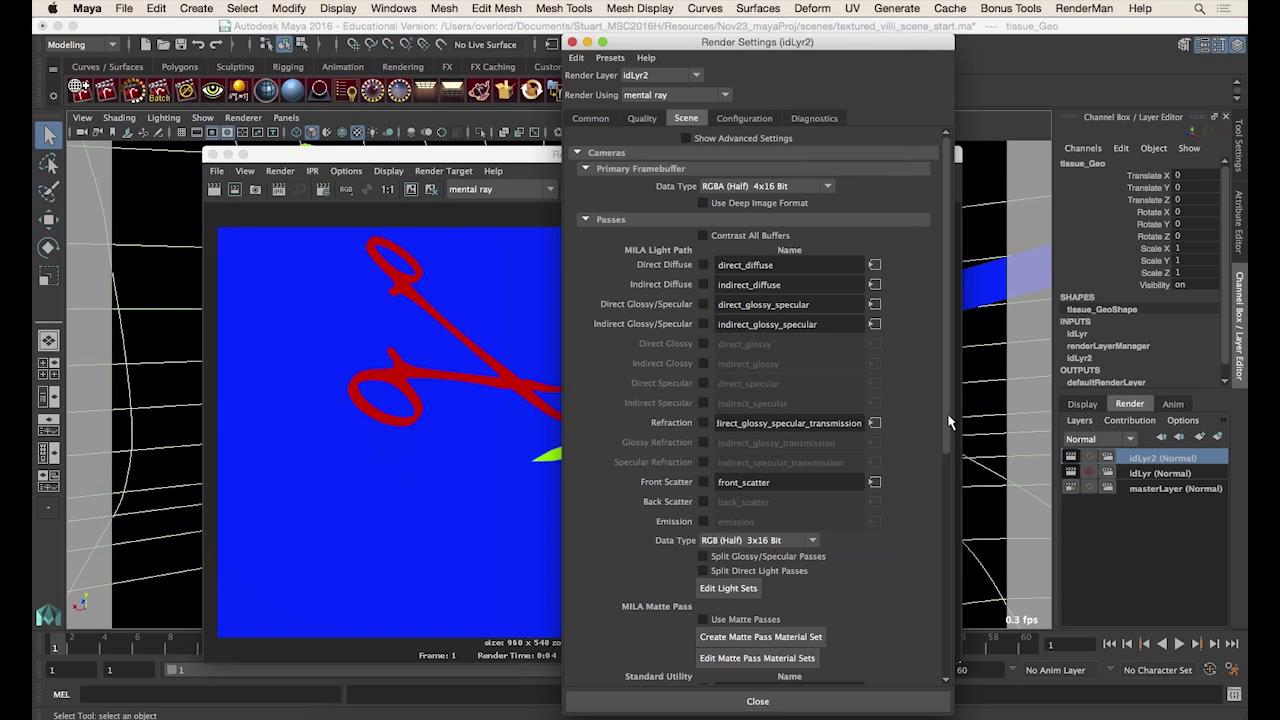
{"action": "mouse_move", "coordinate": [948, 422]}
{"action": "left_mouse_down"}
{"action": "mouse_move", "coordinate": [950, 450]}
{"action": "mouse_move", "coordinate": [944, 412]}
{"action": "left_mouse_up"}
{"action": "left_click", "coordinate": [703, 265]}
{"action": "left_click", "coordinate": [703, 285]}
{"action": "left_click", "coordinate": [703, 304]}
Turn on Use Matte Passes for the MILA materials in the scene render settings of idLyr2.
{"action": "left_click_drag", "start_coordinate": [947, 395], "coordinate": [940, 514]}
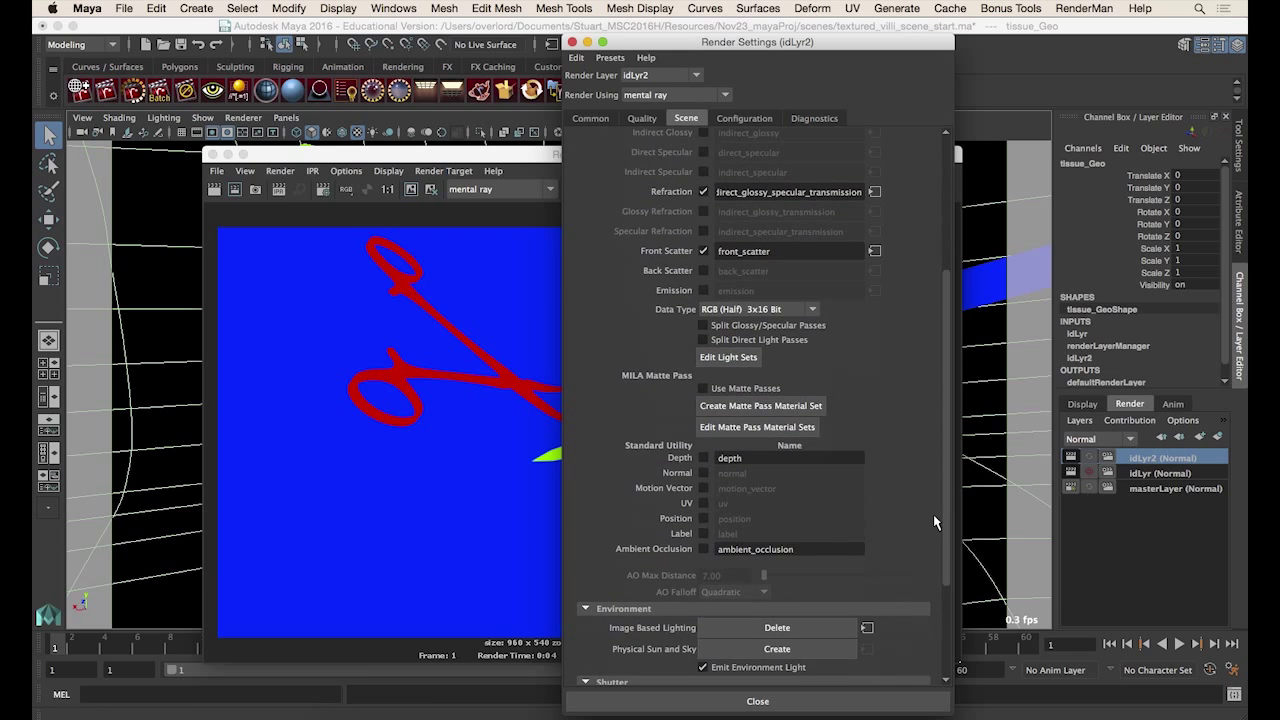
{"action": "left_click", "coordinate": [703, 389]}
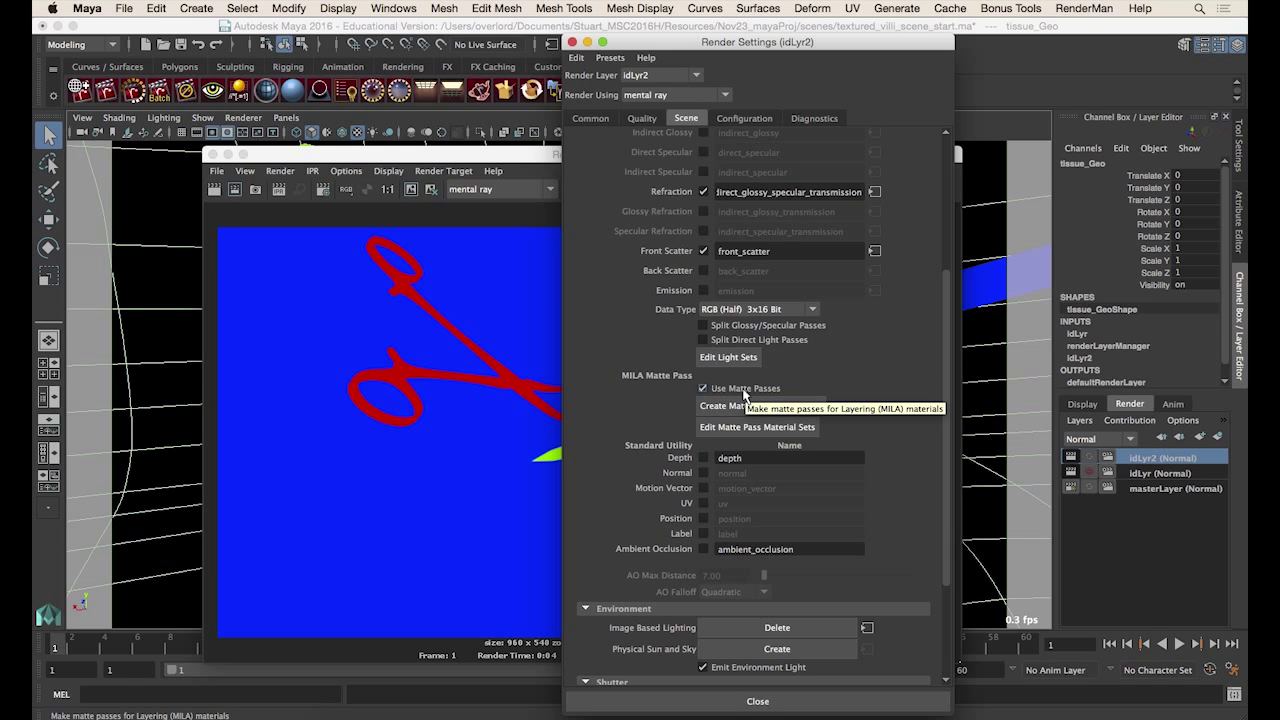
{"action": "left_click_drag", "start_coordinate": [497, 159], "coordinate": [457, 156]}
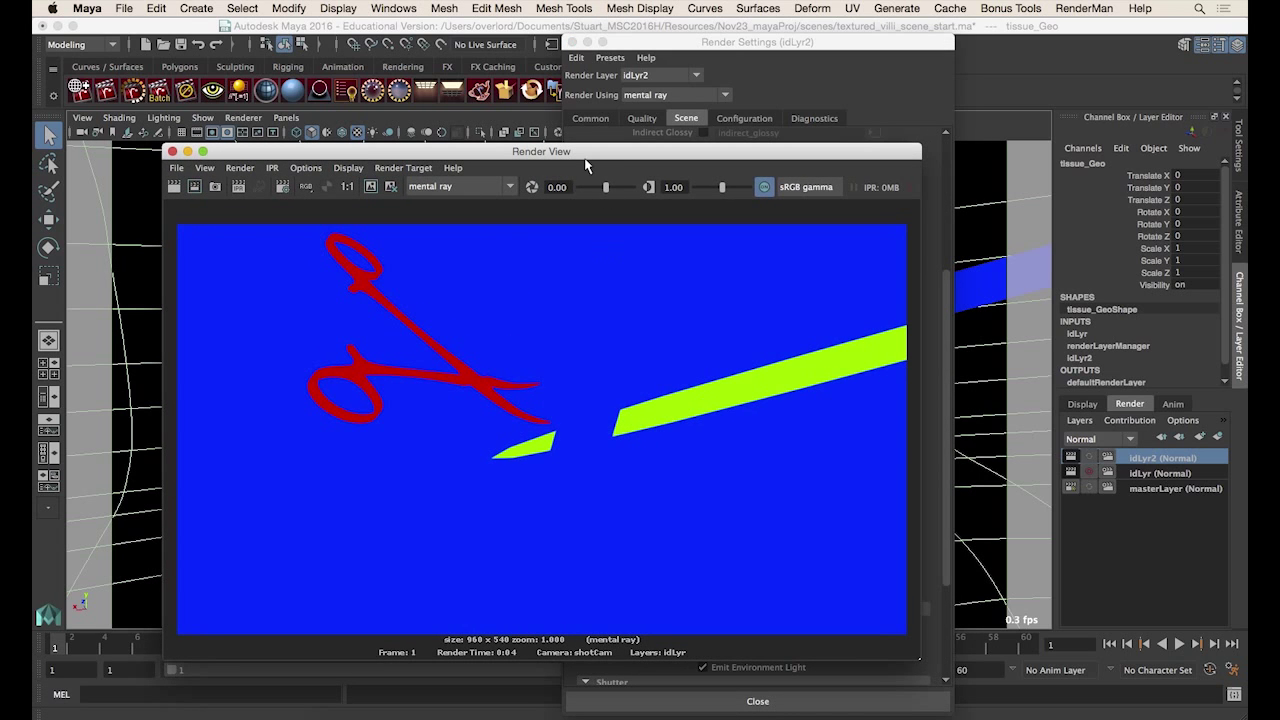
{"action": "left_click_drag", "start_coordinate": [586, 165], "coordinate": [487, 161]}
{"action": "left_click_drag", "start_coordinate": [722, 50], "coordinate": [764, 45]}
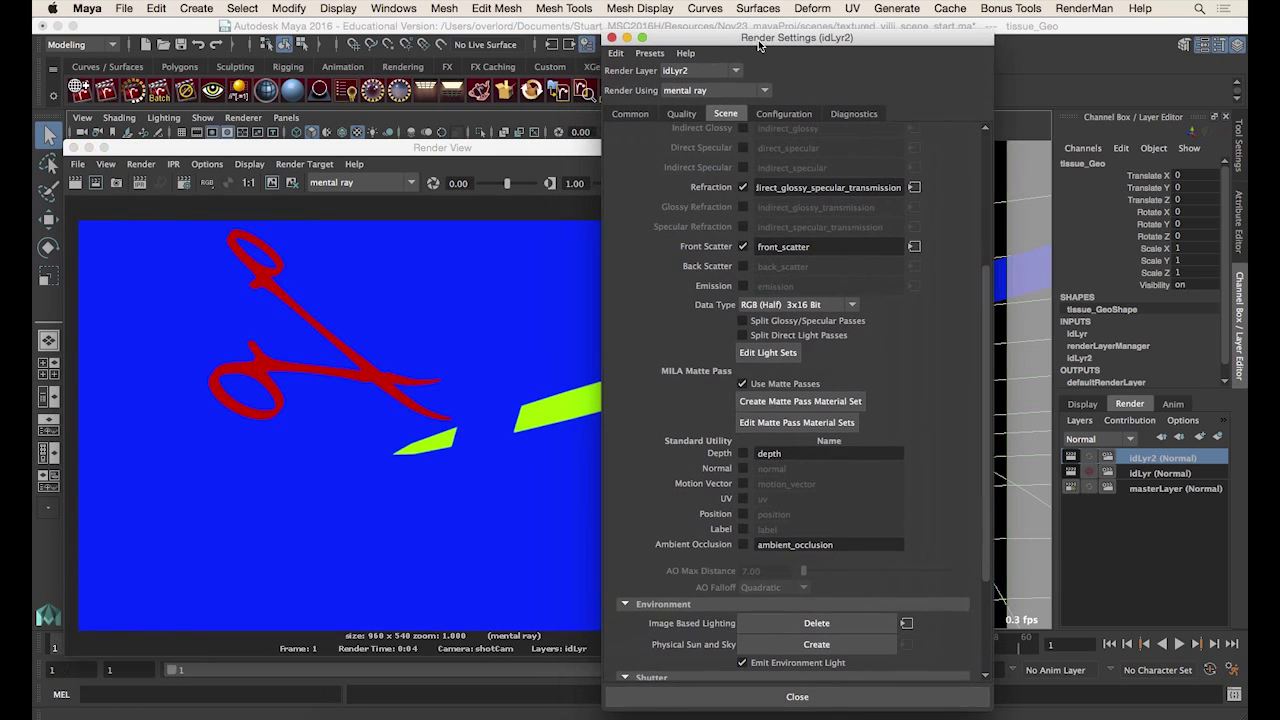
{"action": "left_click", "coordinate": [837, 402]}
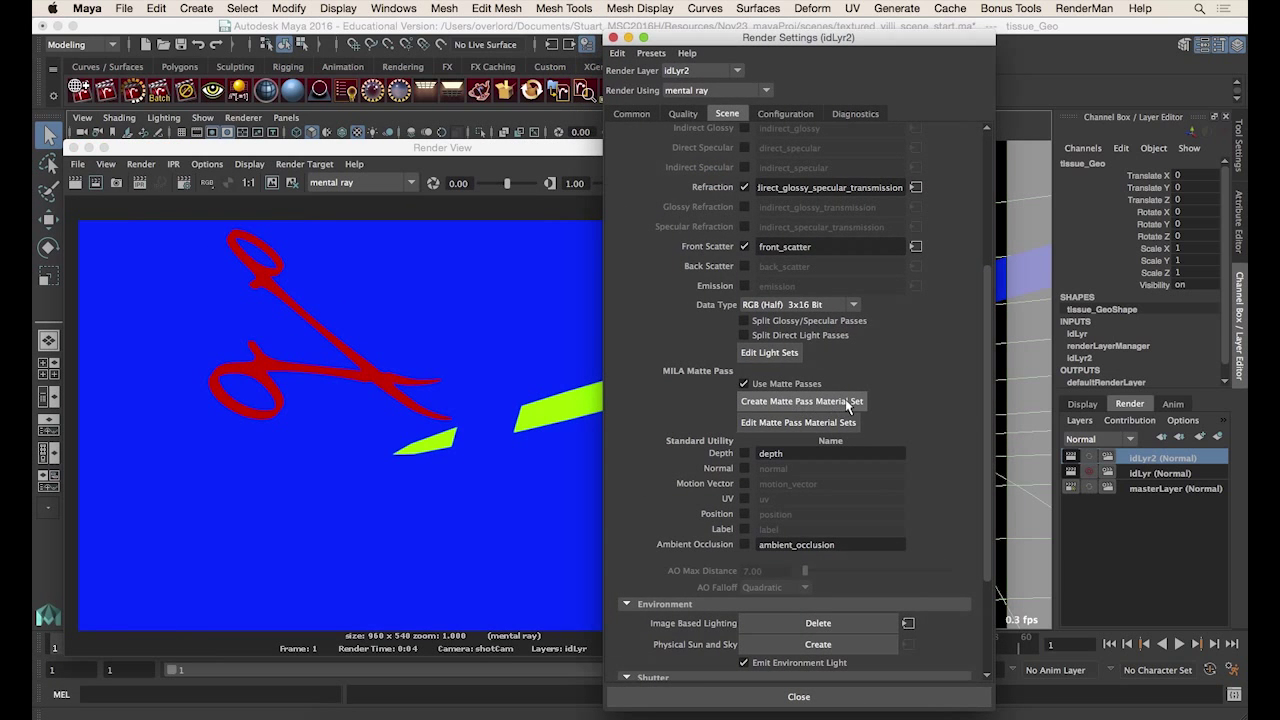
{"action": "left_click", "coordinate": [847, 403]}
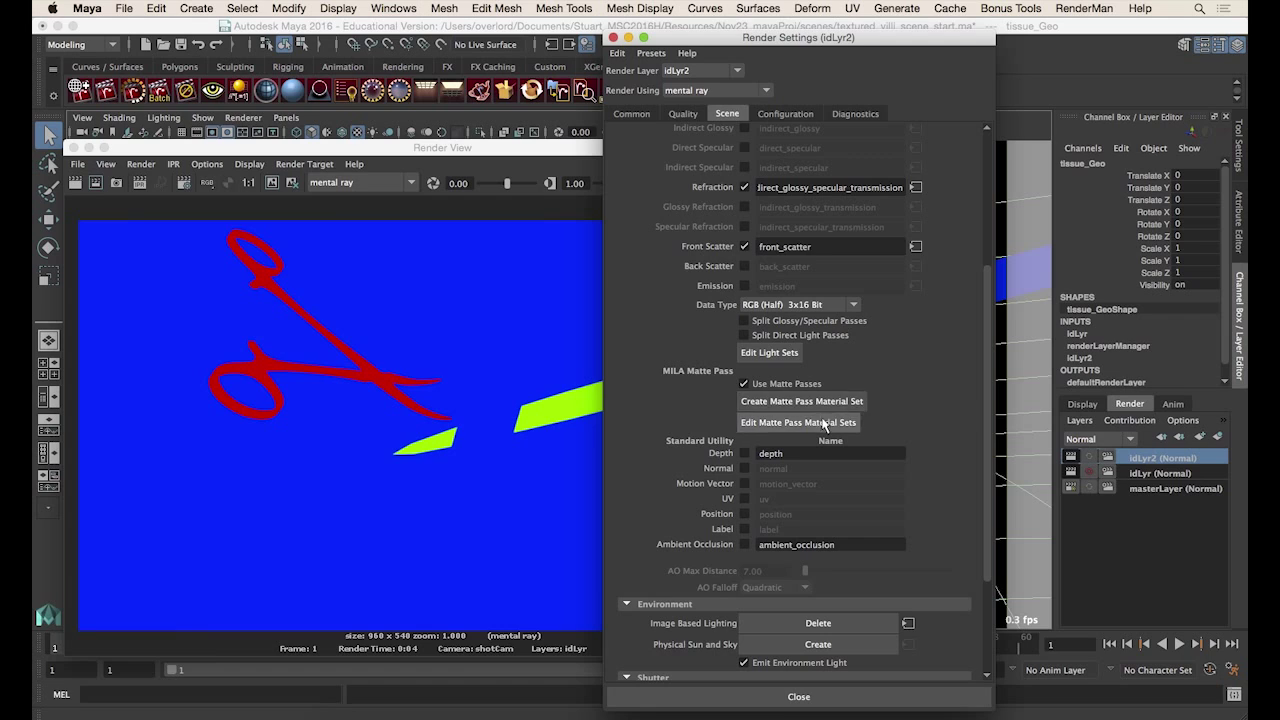
{"action": "left_click", "coordinate": [744, 384]}
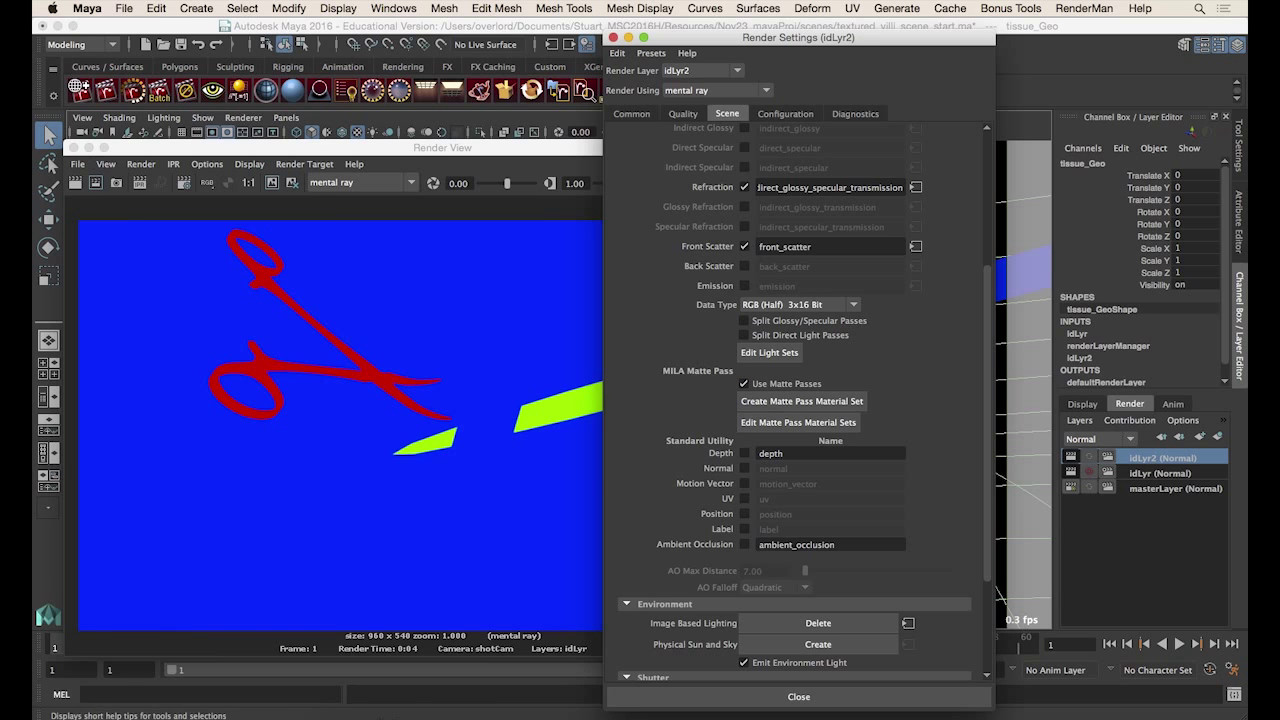
Switch to Finder and select villi_render_main_720p.exr in the renders folder of Nov23_mayaProj.
{"action": "left_click", "coordinate": [338, 714]}
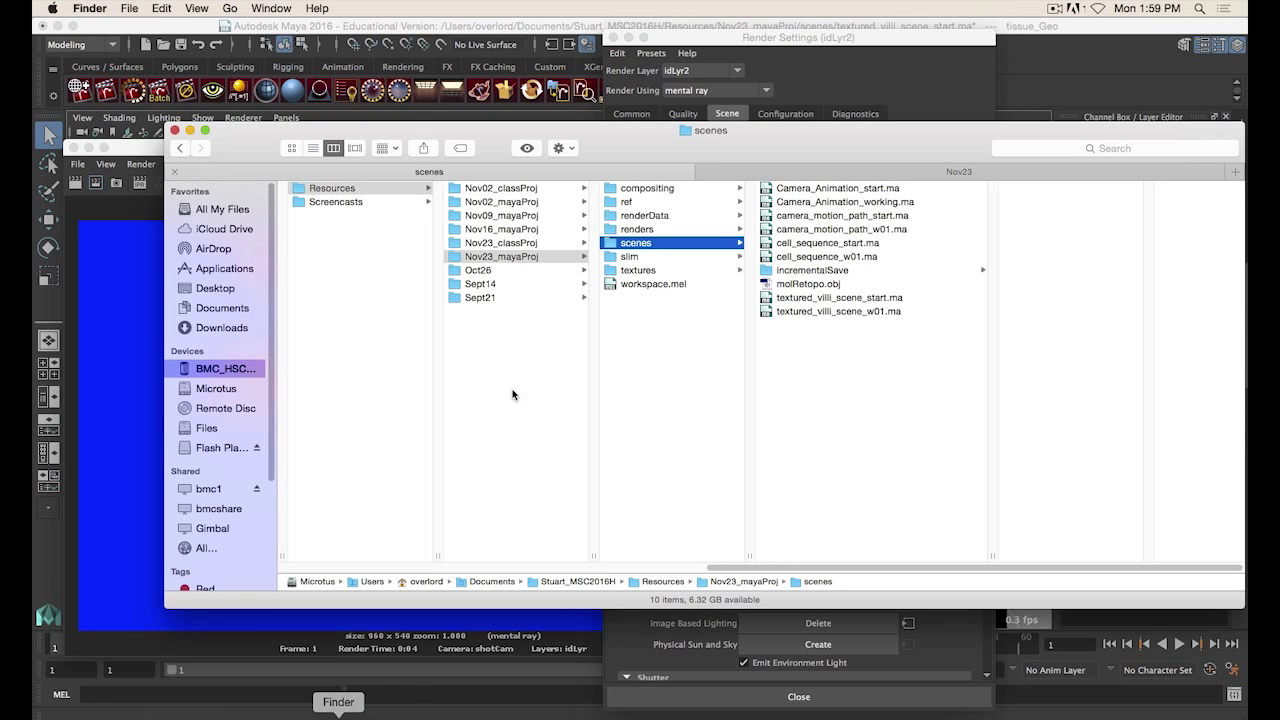
{"action": "double_click", "coordinate": [716, 159]}
{"action": "left_click", "coordinate": [556, 240]}
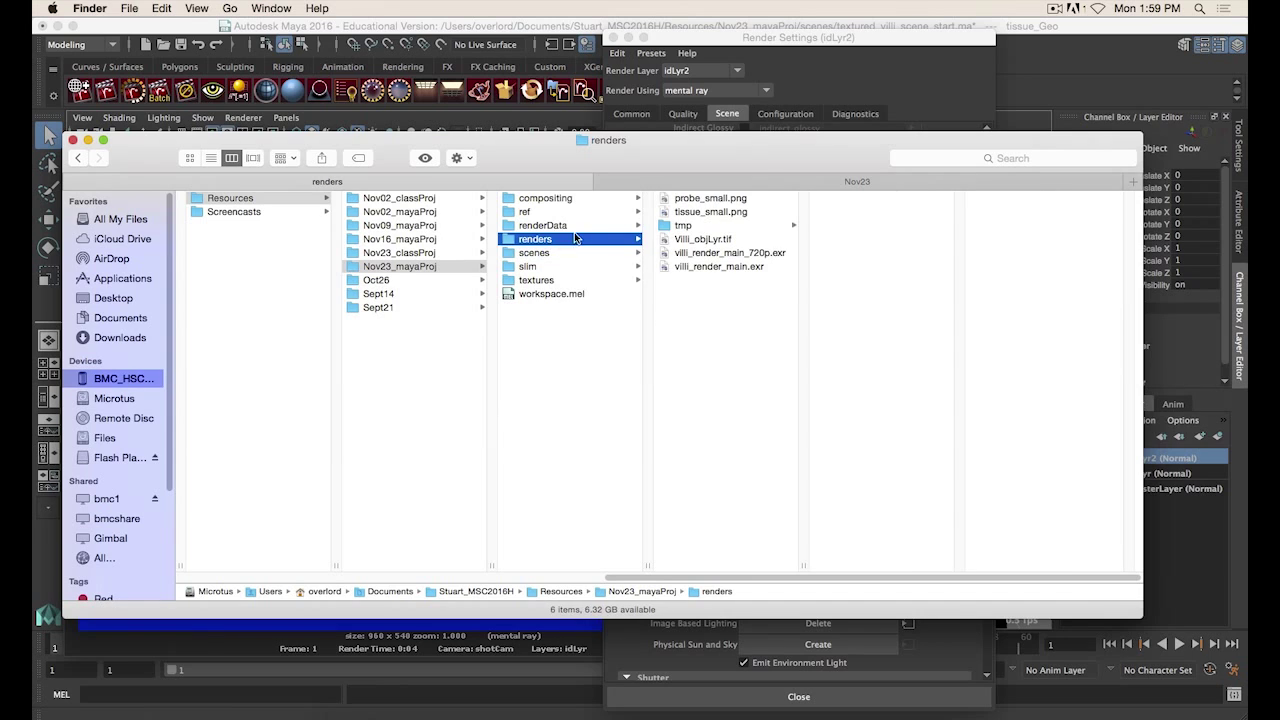
{"action": "left_click", "coordinate": [726, 255]}
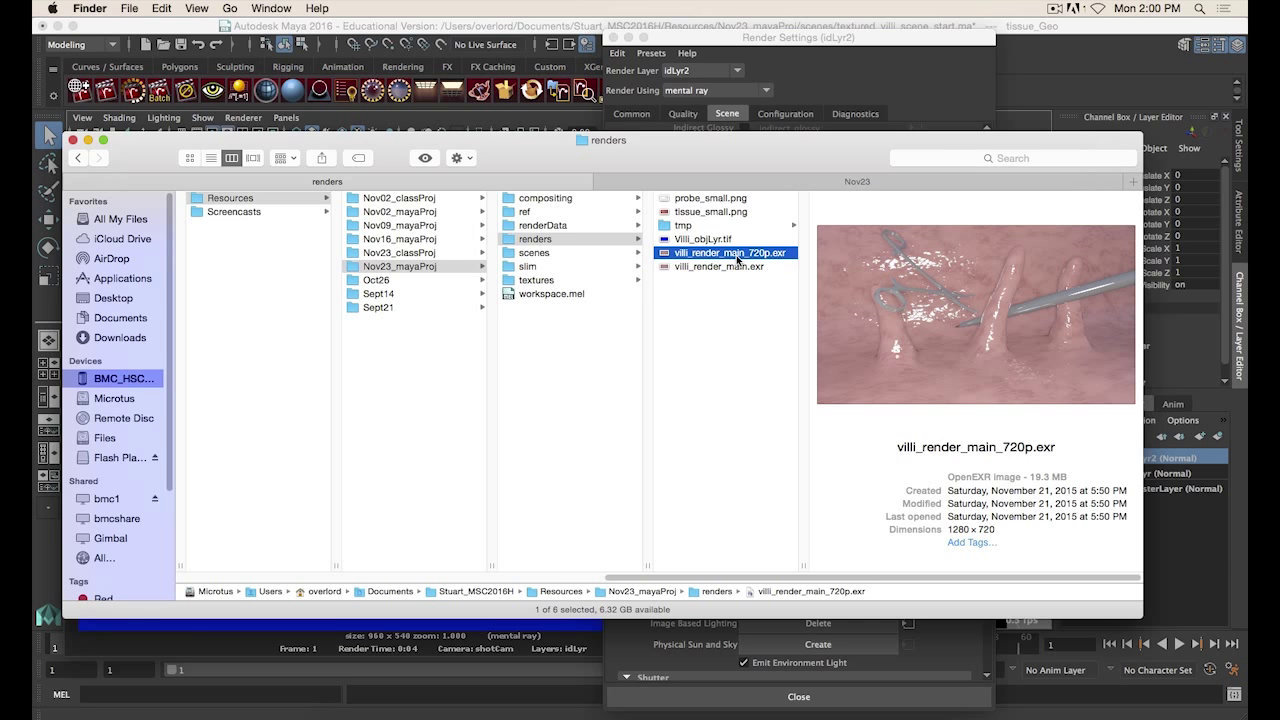
Launch imf_disp to view villi_render_main_720p.exr and enlarge its window to fit more of the image.
{"action": "key", "text": "super+space"}
{"action": "type", "text": "imf_"}
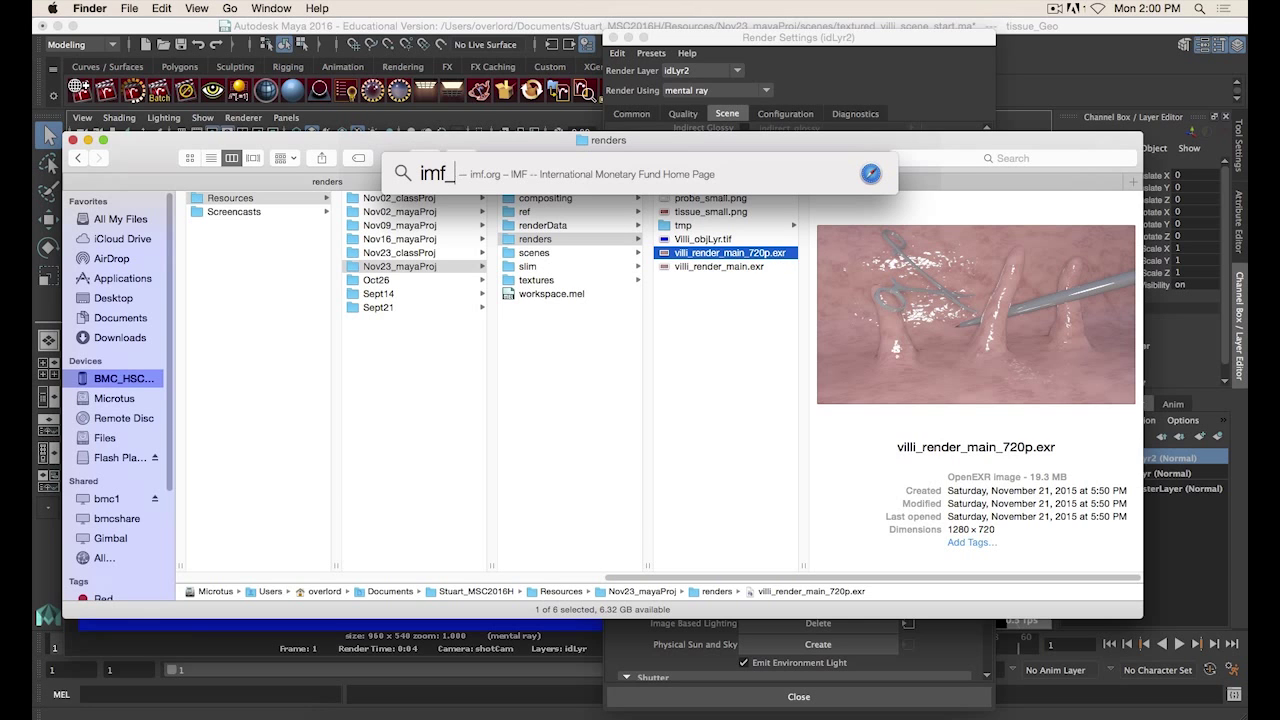
{"action": "type", "text": "disp"}
{"action": "key", "text": "Return"}
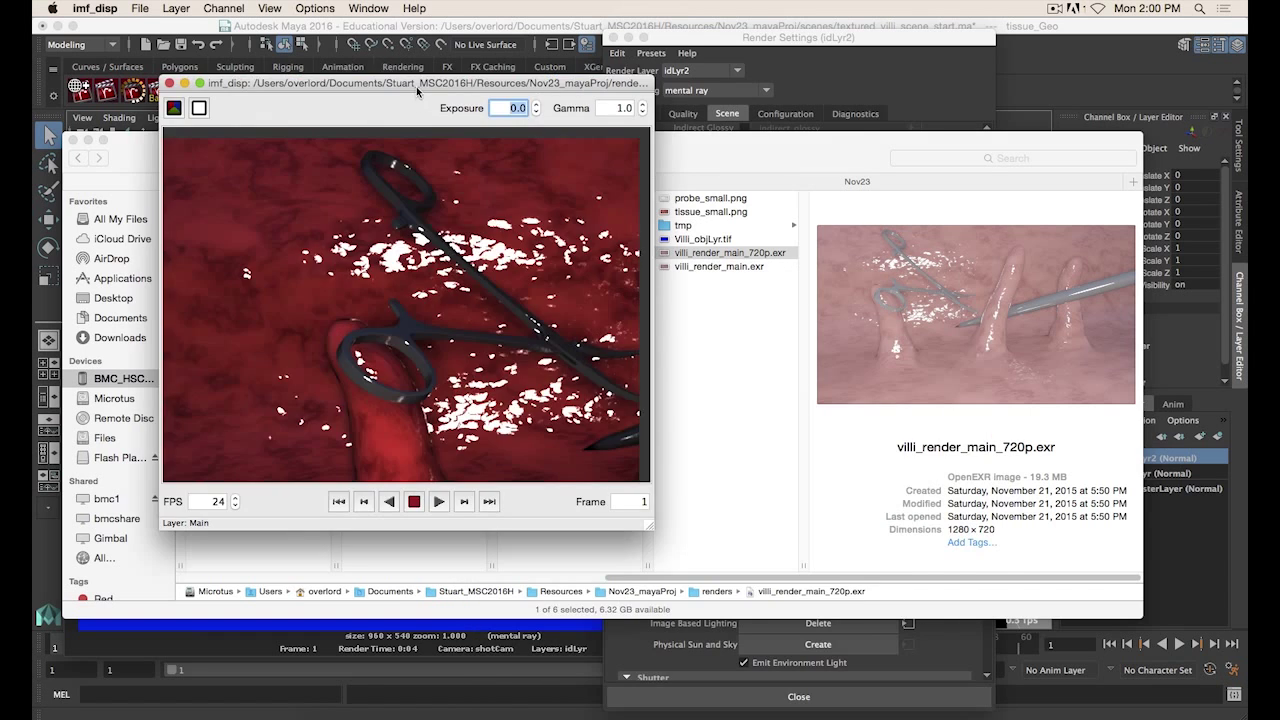
{"action": "left_click_drag", "start_coordinate": [416, 86], "coordinate": [396, 79]}
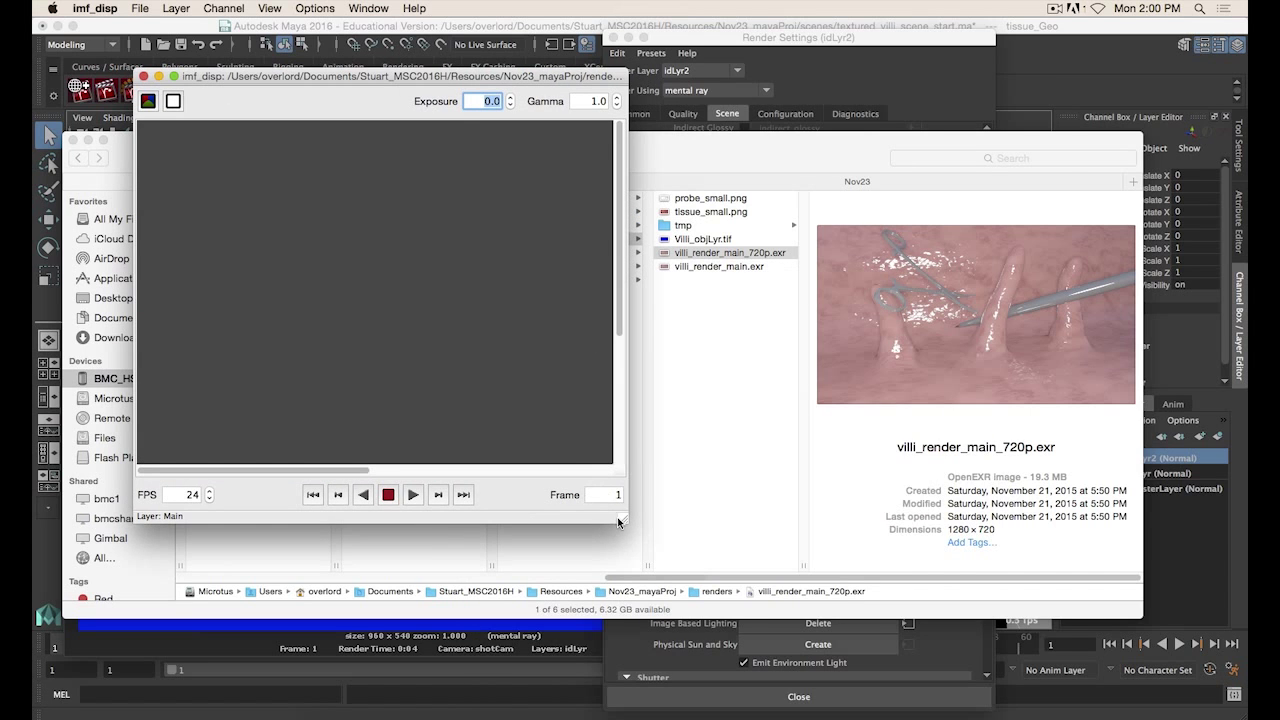
{"action": "left_click_drag", "start_coordinate": [621, 525], "coordinate": [1066, 650]}
Set the display gamma of the EXR image to 2.2 in imf_disp.
{"action": "key", "text": "Tab"}
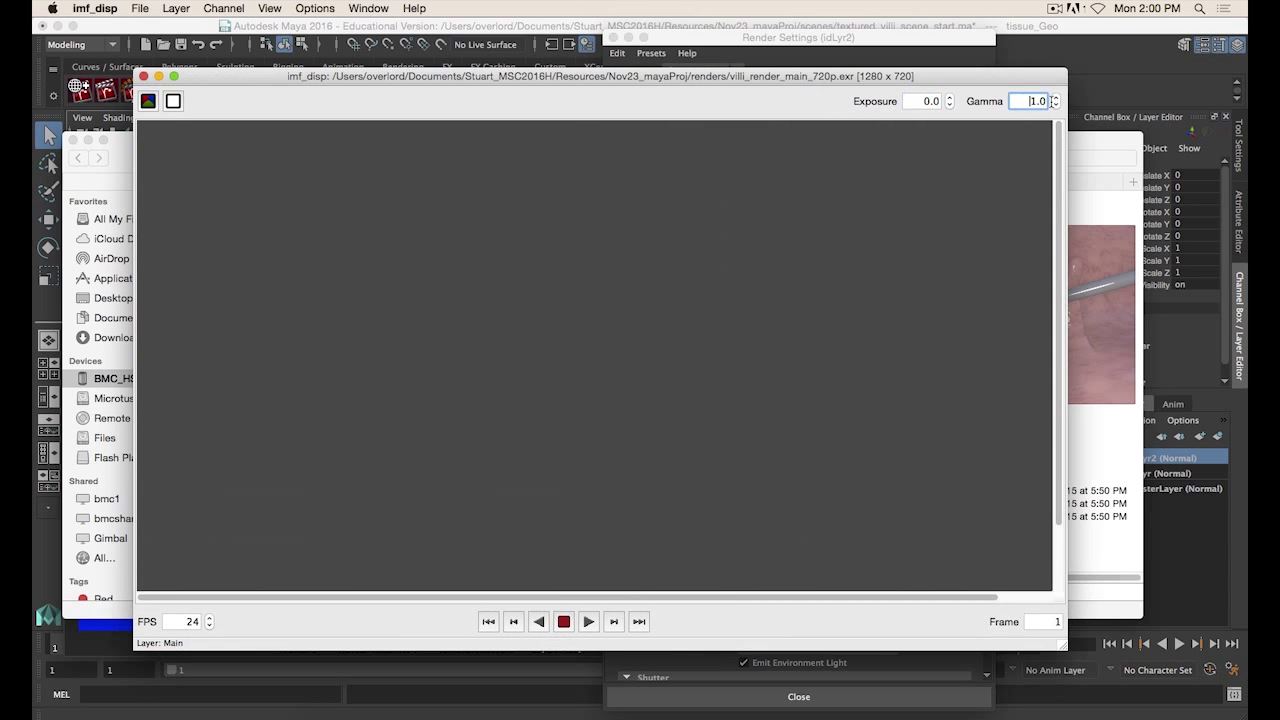
{"action": "type", "text": "2.2"}
{"action": "key", "text": "Return"}
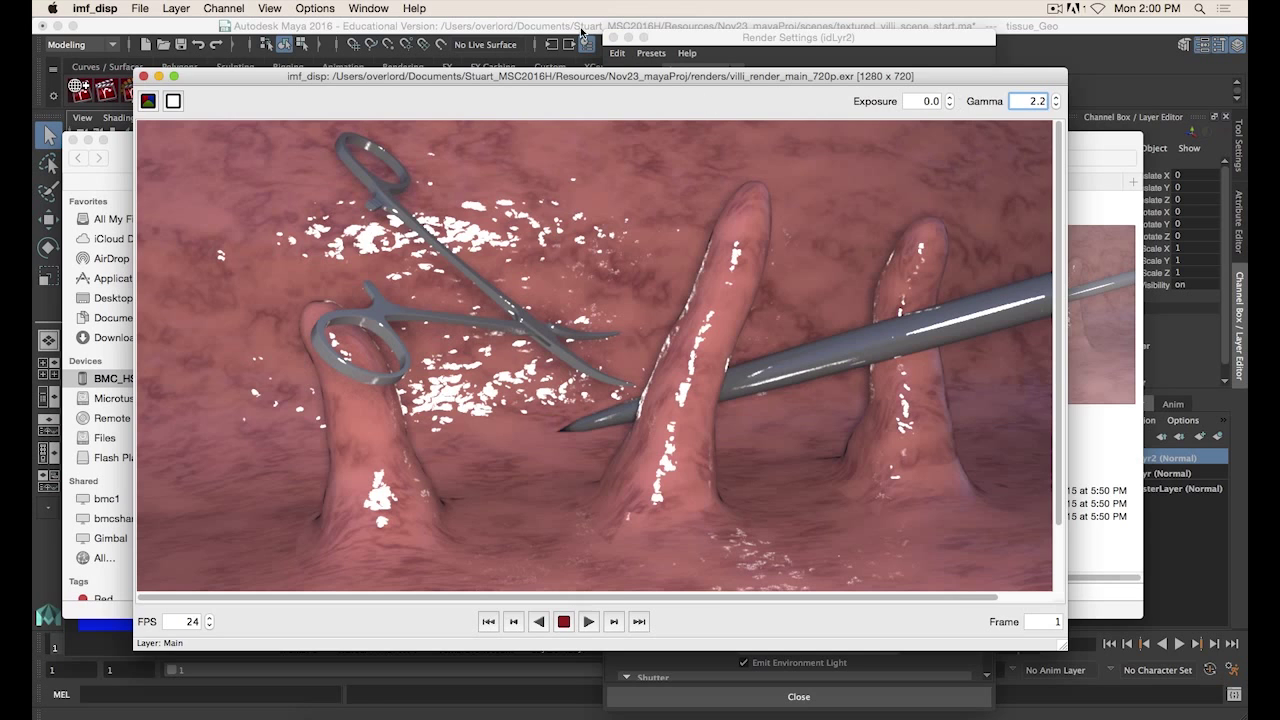
Enlarge and reposition the viewer window so the entire EXR image fits, and redisplay its Main layer.
{"action": "left_click_drag", "start_coordinate": [573, 83], "coordinate": [558, 40]}
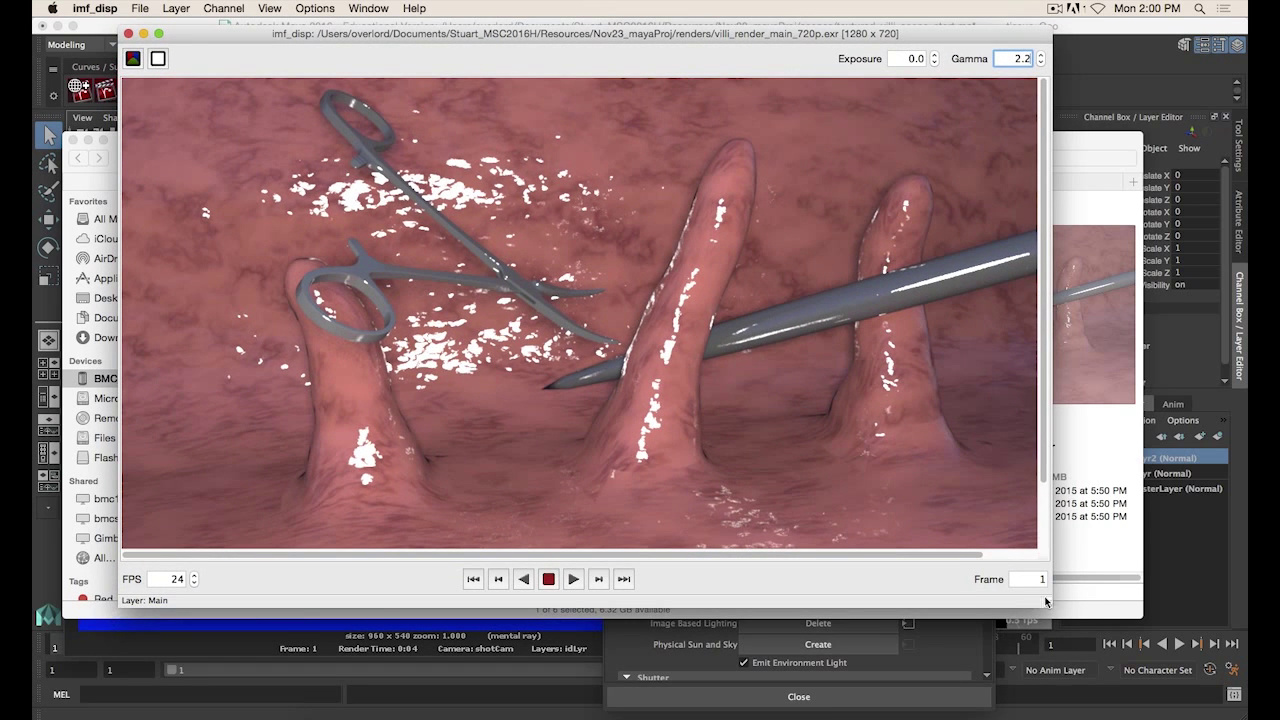
{"action": "left_click_drag", "start_coordinate": [1050, 612], "coordinate": [1172, 690]}
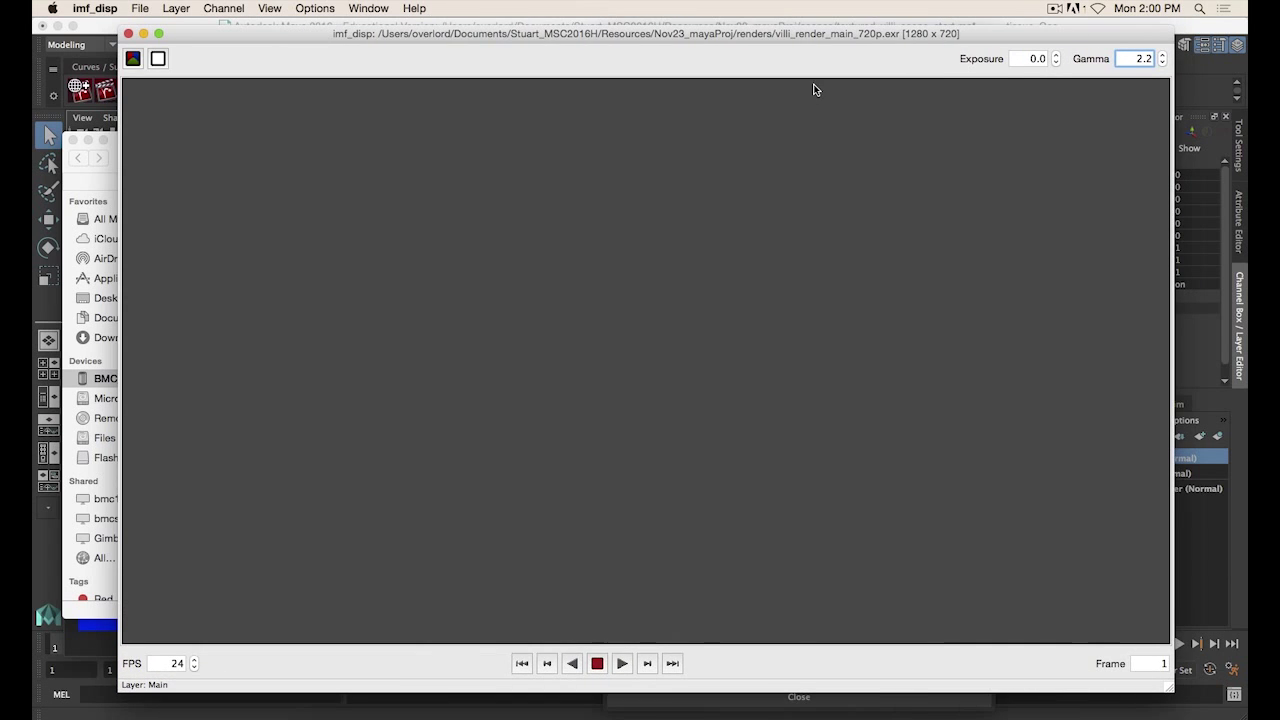
{"action": "left_click_drag", "start_coordinate": [782, 40], "coordinate": [775, 53]}
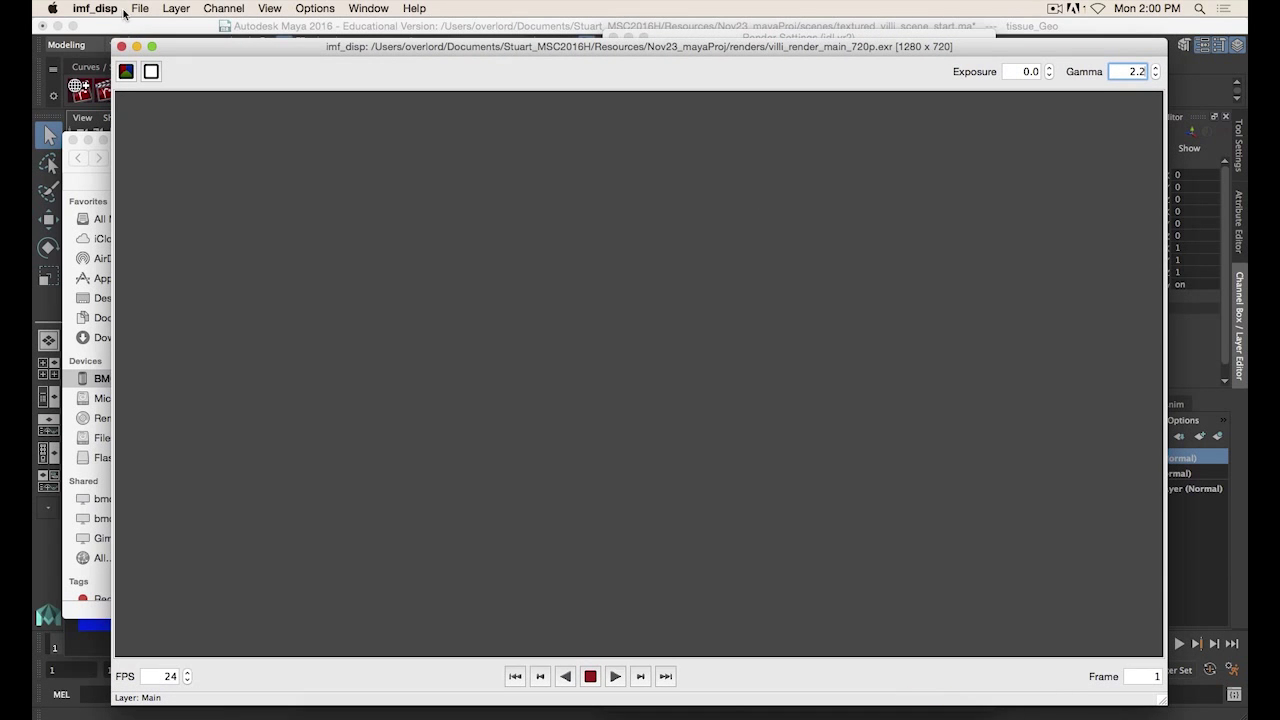
{"action": "left_click", "coordinate": [176, 9]}
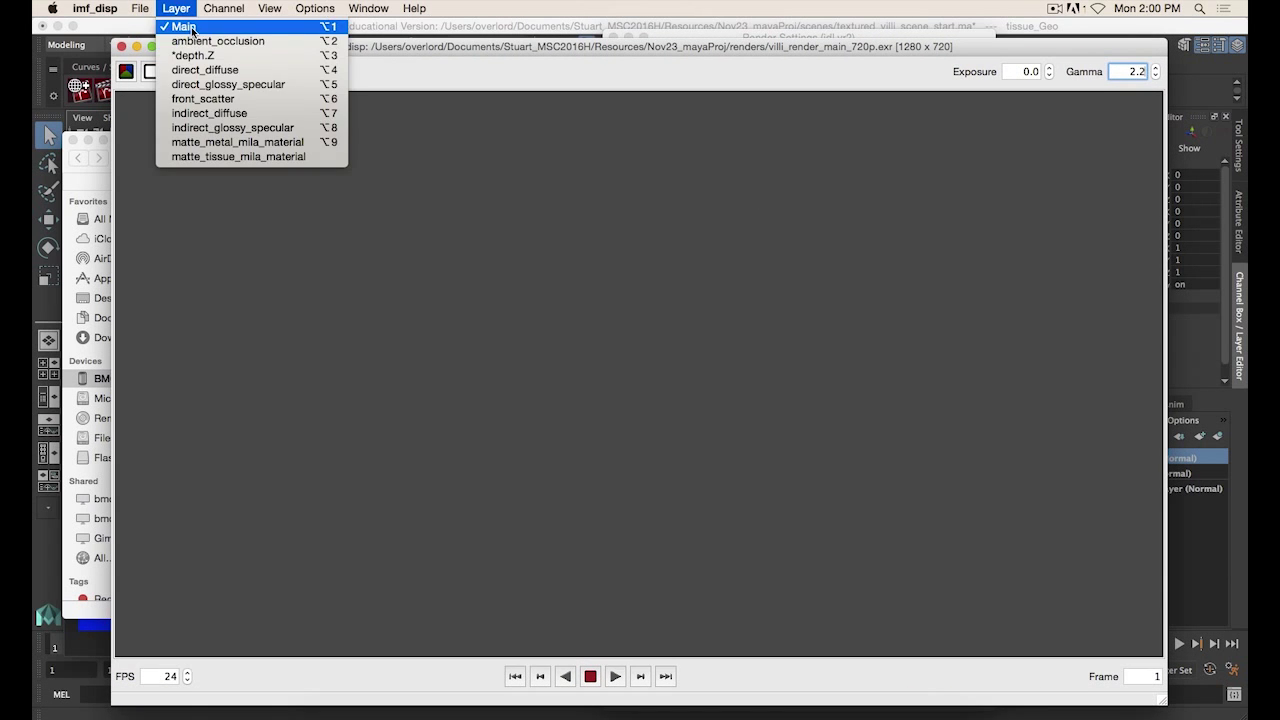
{"action": "left_click", "coordinate": [190, 26]}
{"action": "left_click", "coordinate": [184, 12]}
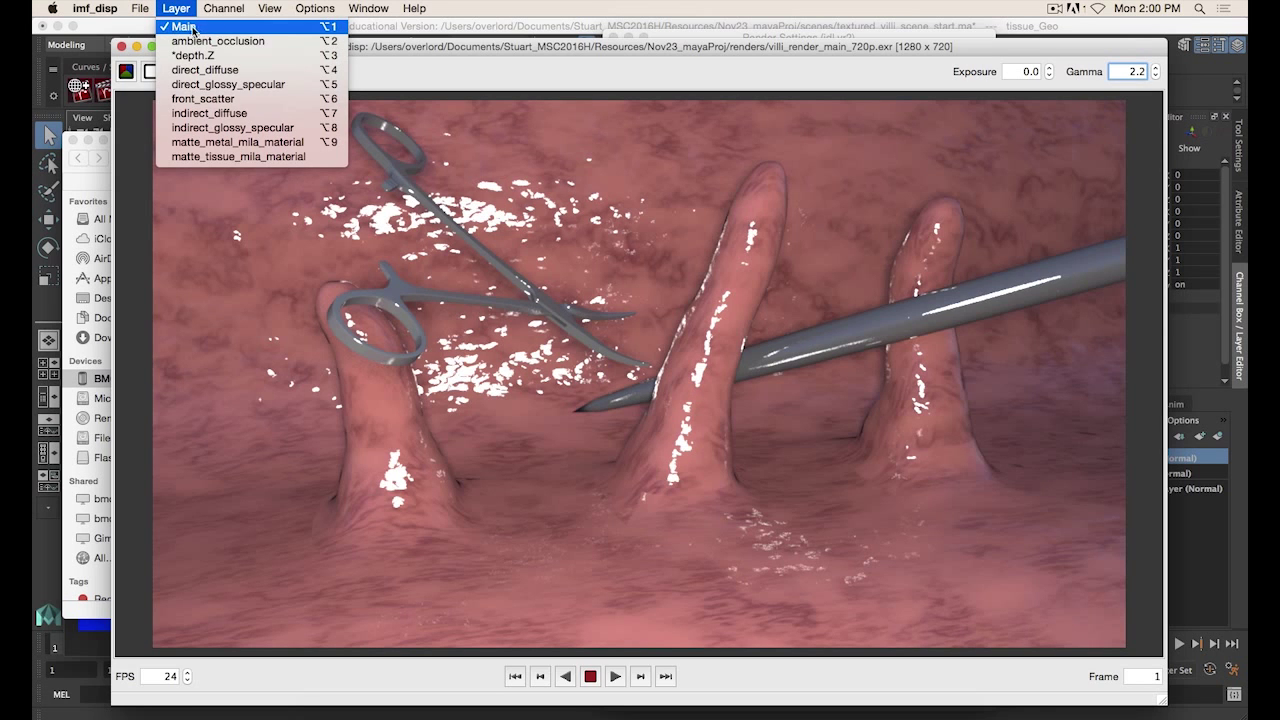
{"action": "left_click", "coordinate": [199, 28]}
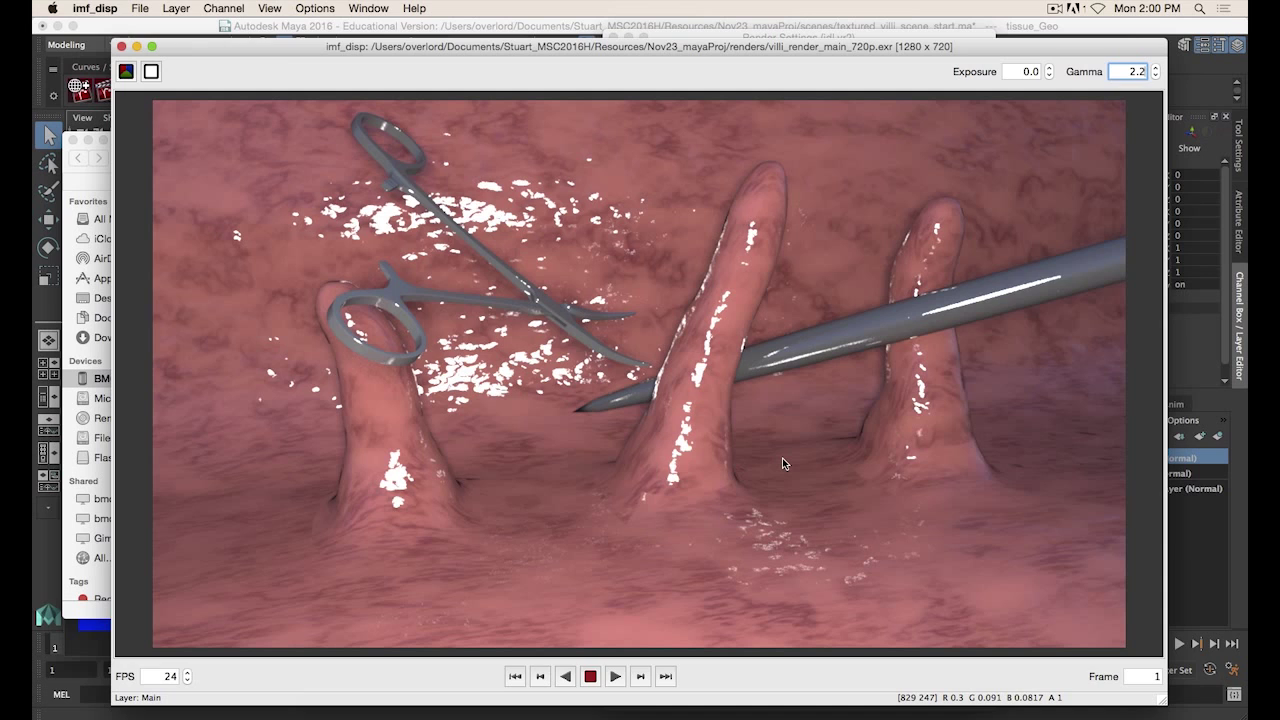
View the ambient_occlusion, direct_diffuse and direct_glossy_specular passes of the villi EXR one after another.
{"action": "left_click", "coordinate": [176, 8]}
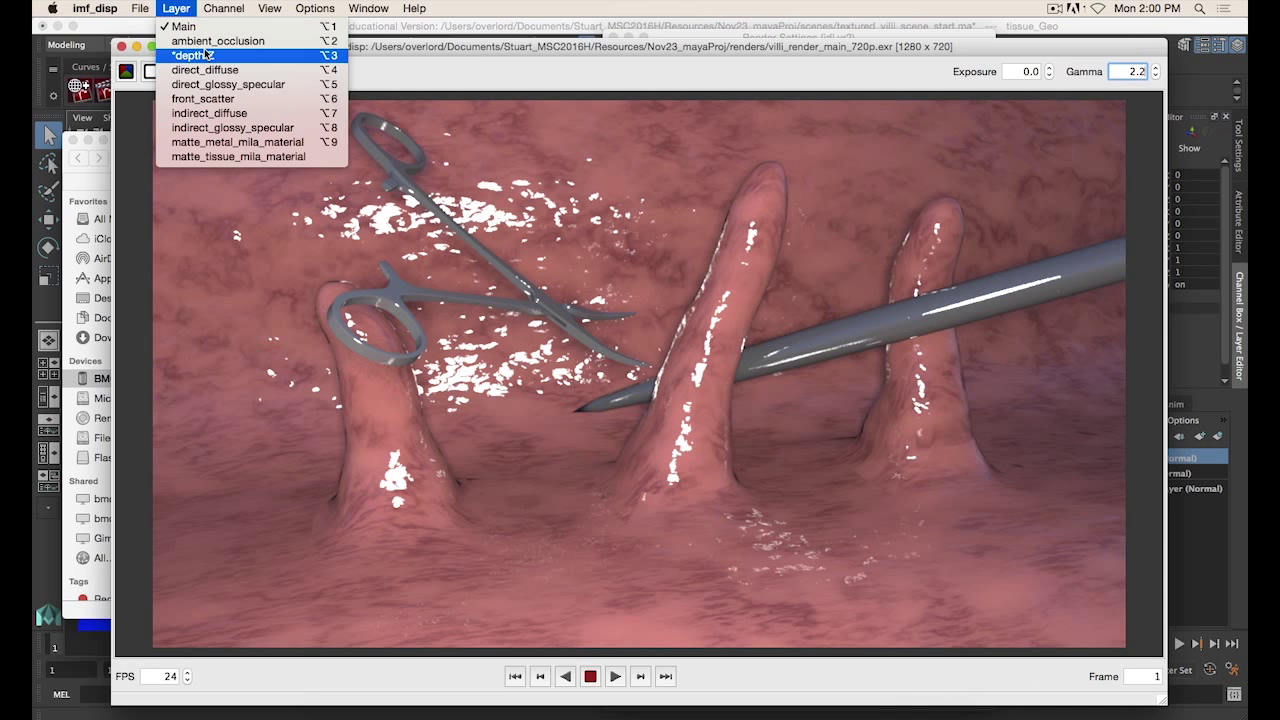
{"action": "left_click", "coordinate": [215, 41]}
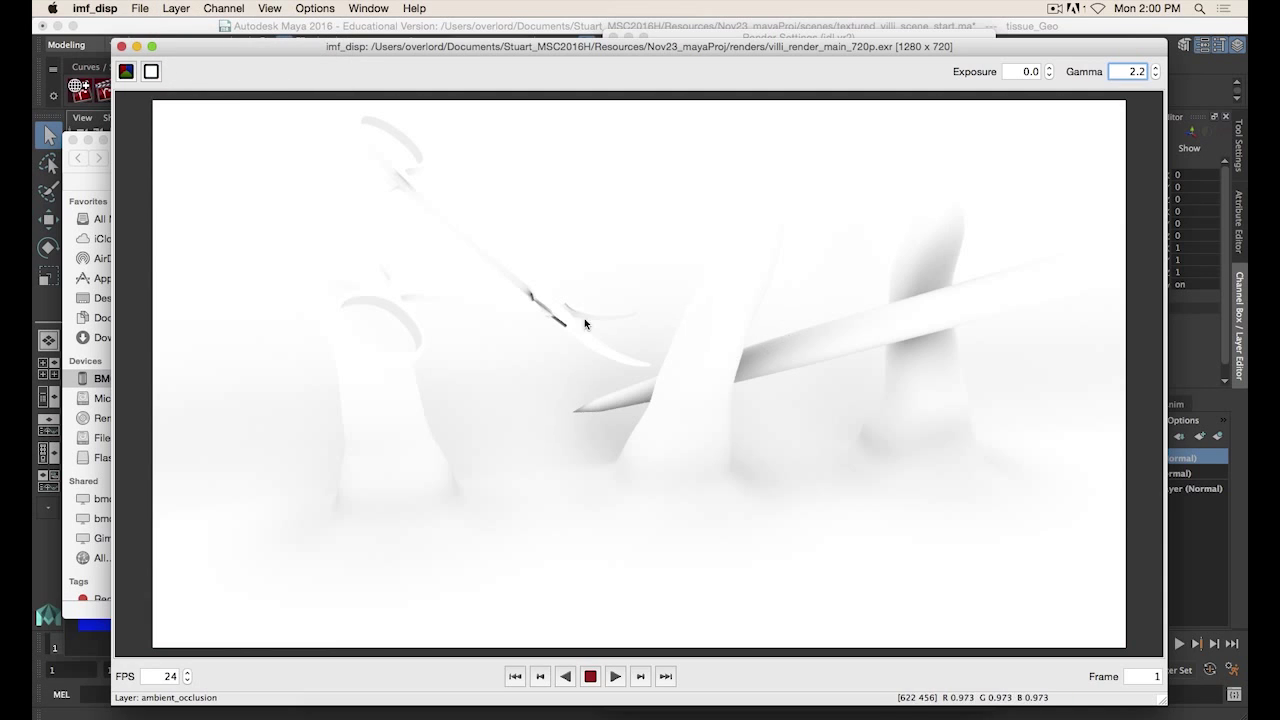
{"action": "left_click", "coordinate": [180, 9]}
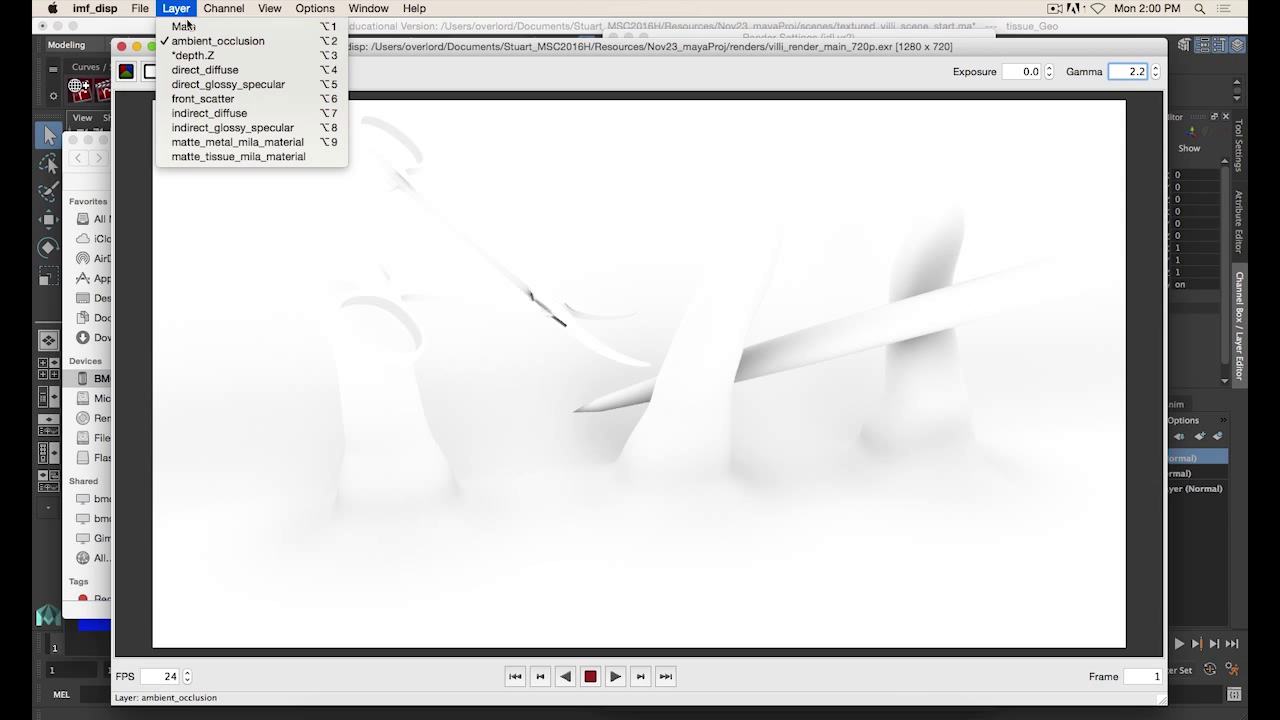
{"action": "left_click", "coordinate": [205, 69]}
{"action": "left_click", "coordinate": [176, 8]}
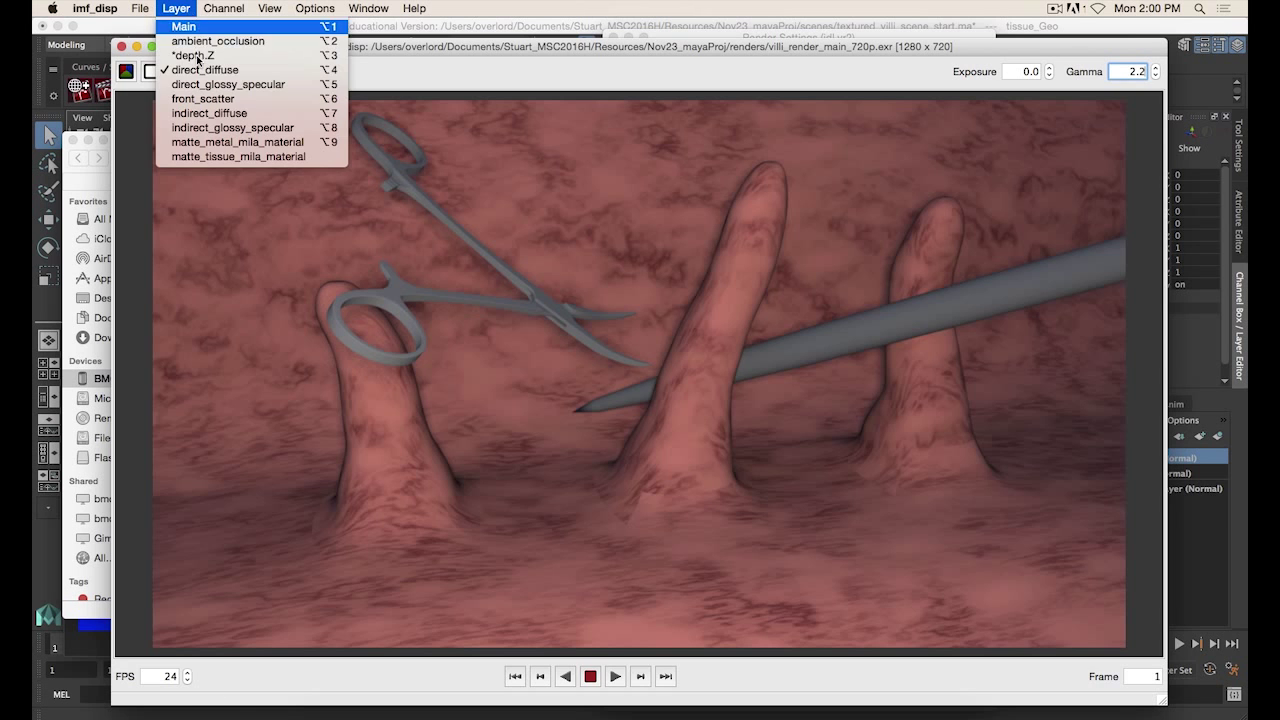
{"action": "left_click", "coordinate": [228, 84]}
View the front_scatter, indirect_diffuse and indirect_glossy_specular passes of the EXR in turn.
{"action": "left_click", "coordinate": [187, 9]}
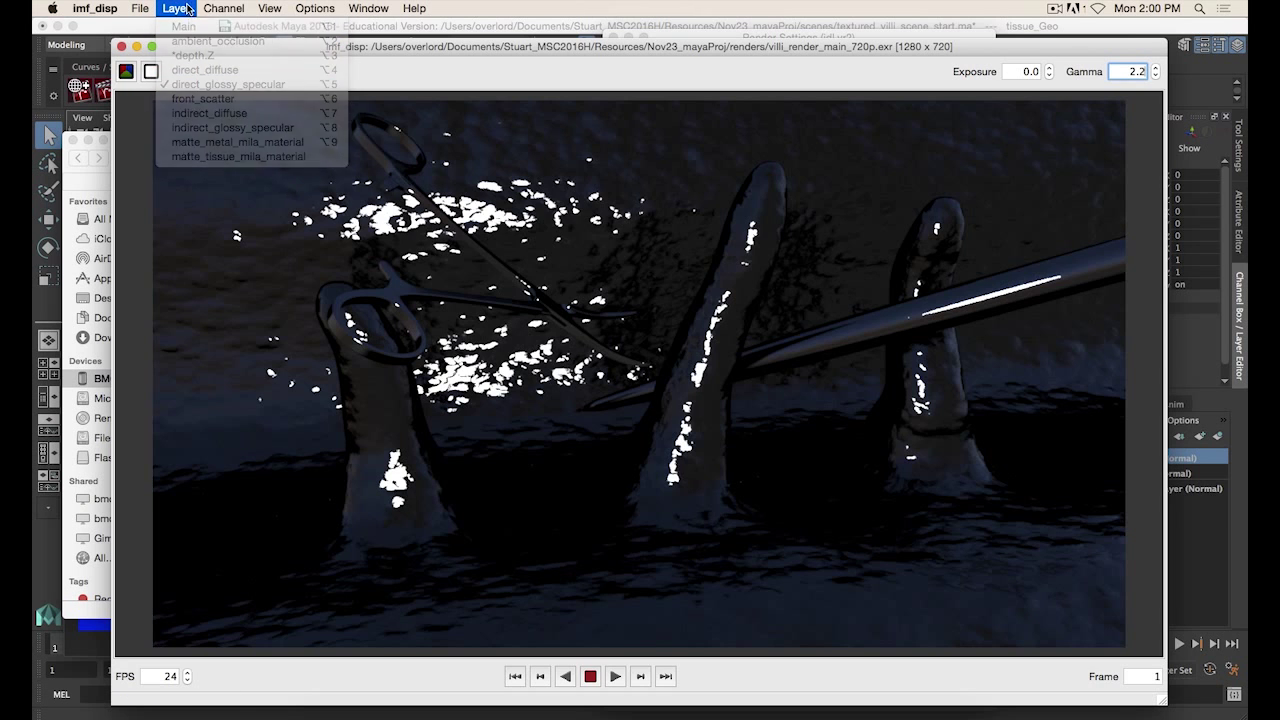
{"action": "left_click", "coordinate": [203, 98]}
{"action": "left_click", "coordinate": [176, 8]}
{"action": "left_click", "coordinate": [209, 113]}
{"action": "left_click", "coordinate": [176, 8]}
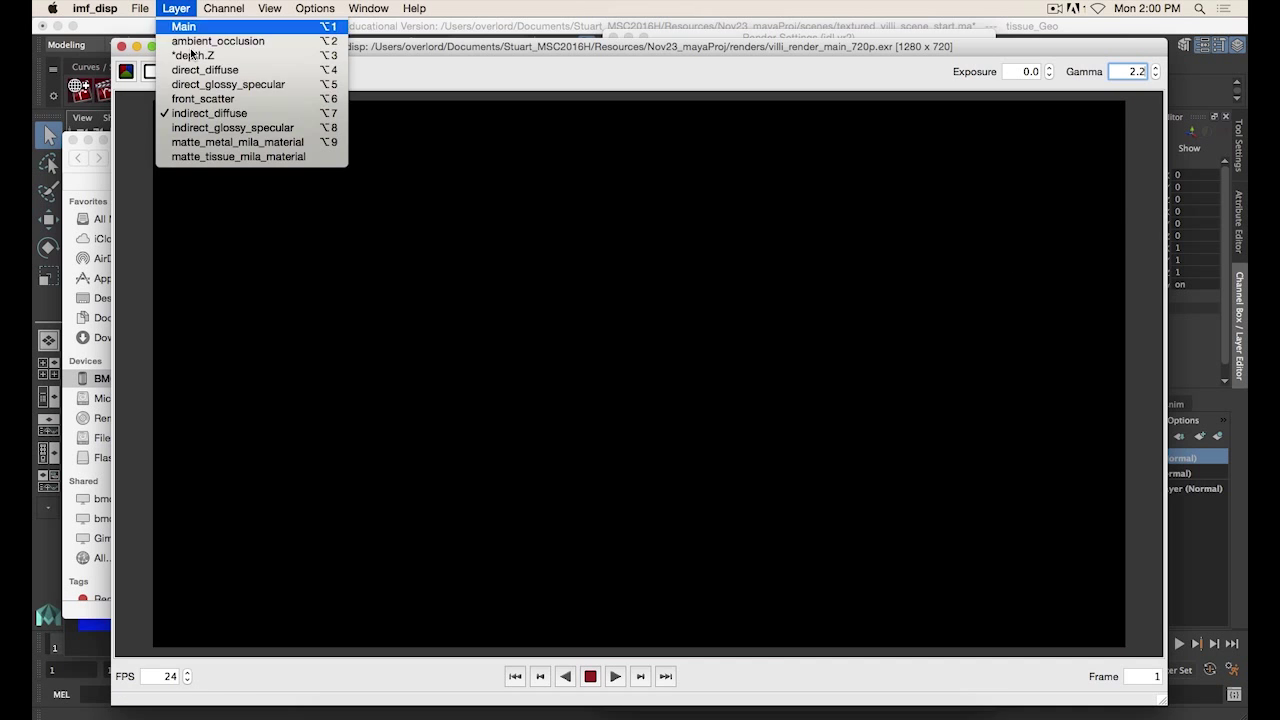
{"action": "left_click", "coordinate": [198, 128]}
Examine the matte_tissue_mila_material and matte_metal_mila_material passes of the EXR.
{"action": "left_click", "coordinate": [176, 8]}
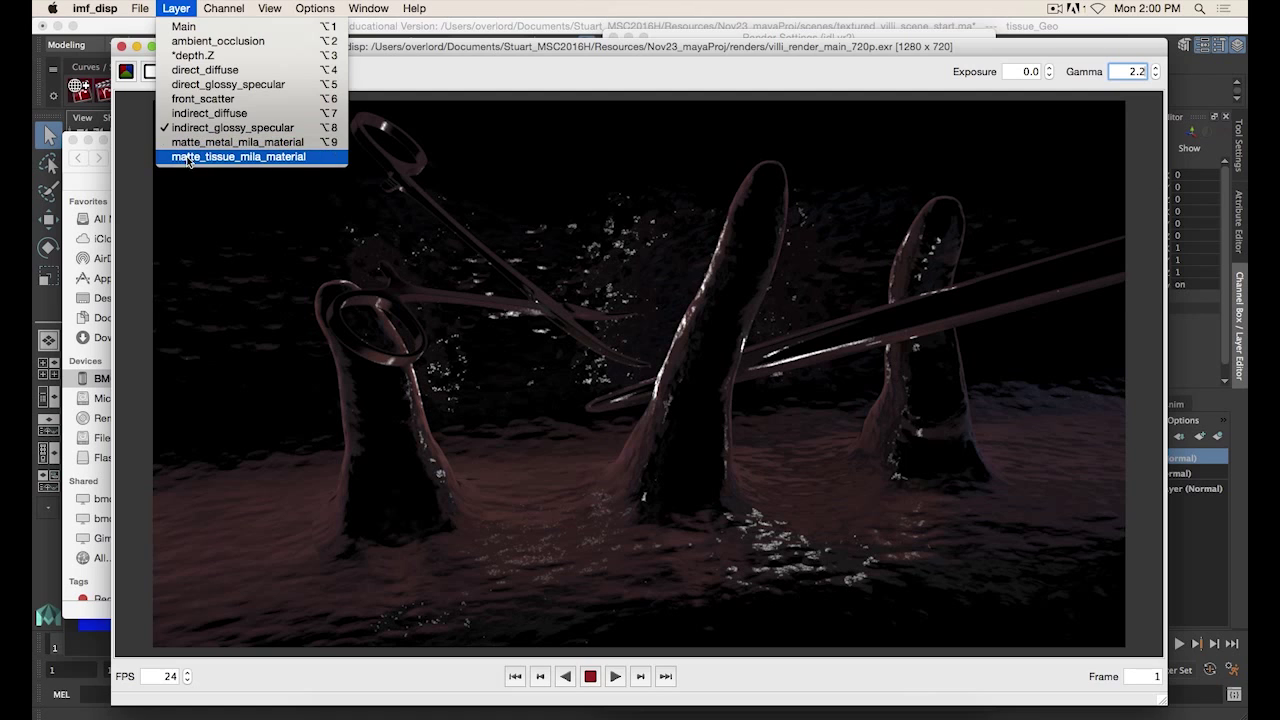
{"action": "left_click", "coordinate": [239, 157]}
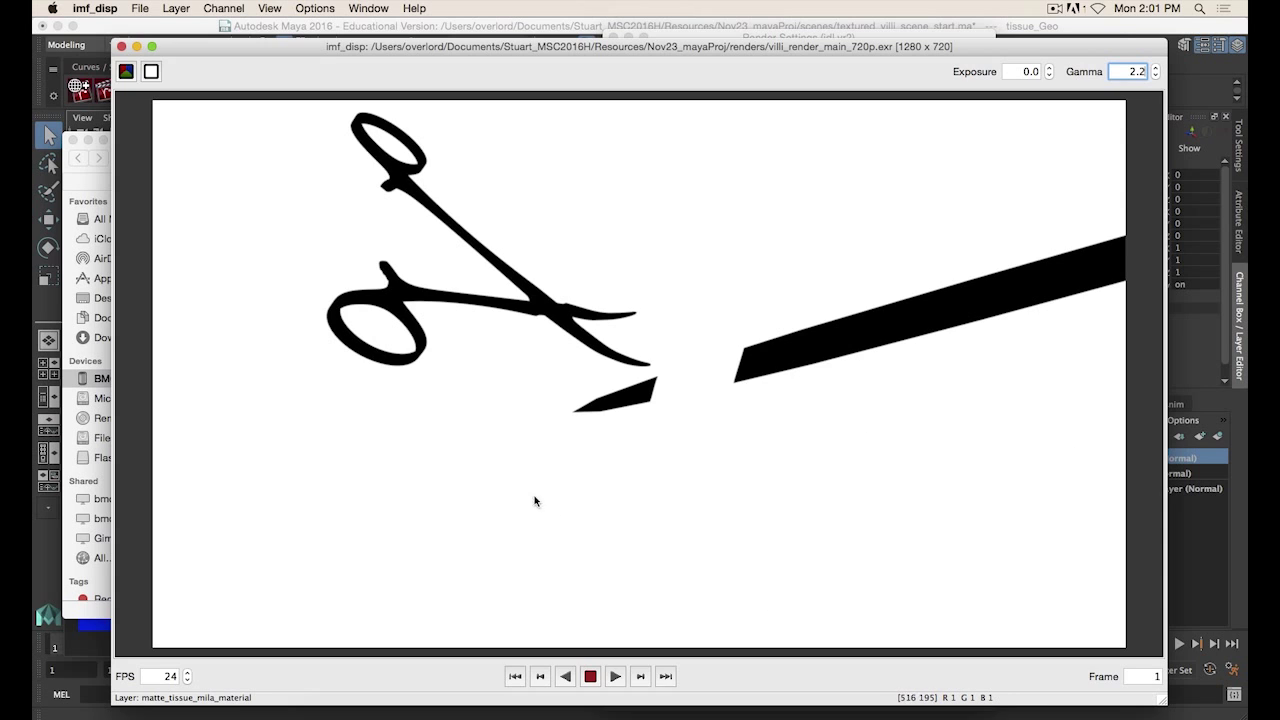
{"action": "left_click", "coordinate": [176, 8]}
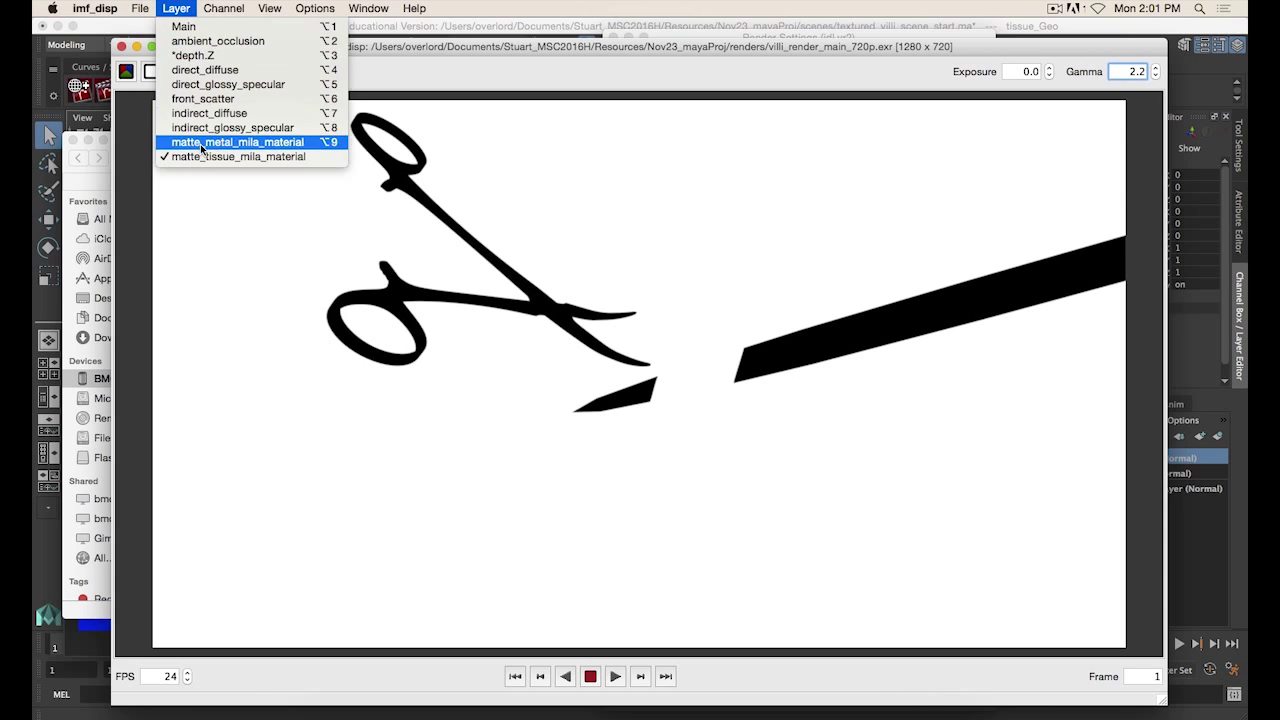
{"action": "left_click", "coordinate": [279, 142]}
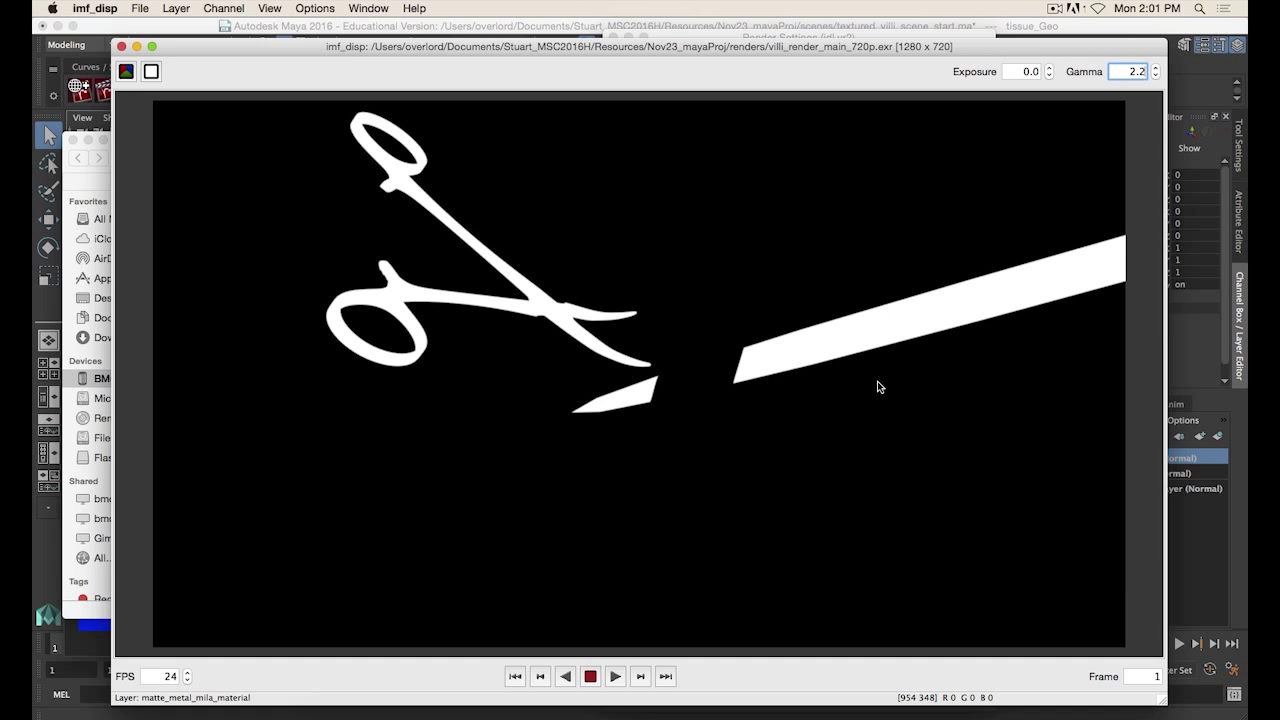
{"action": "left_click", "coordinate": [176, 8]}
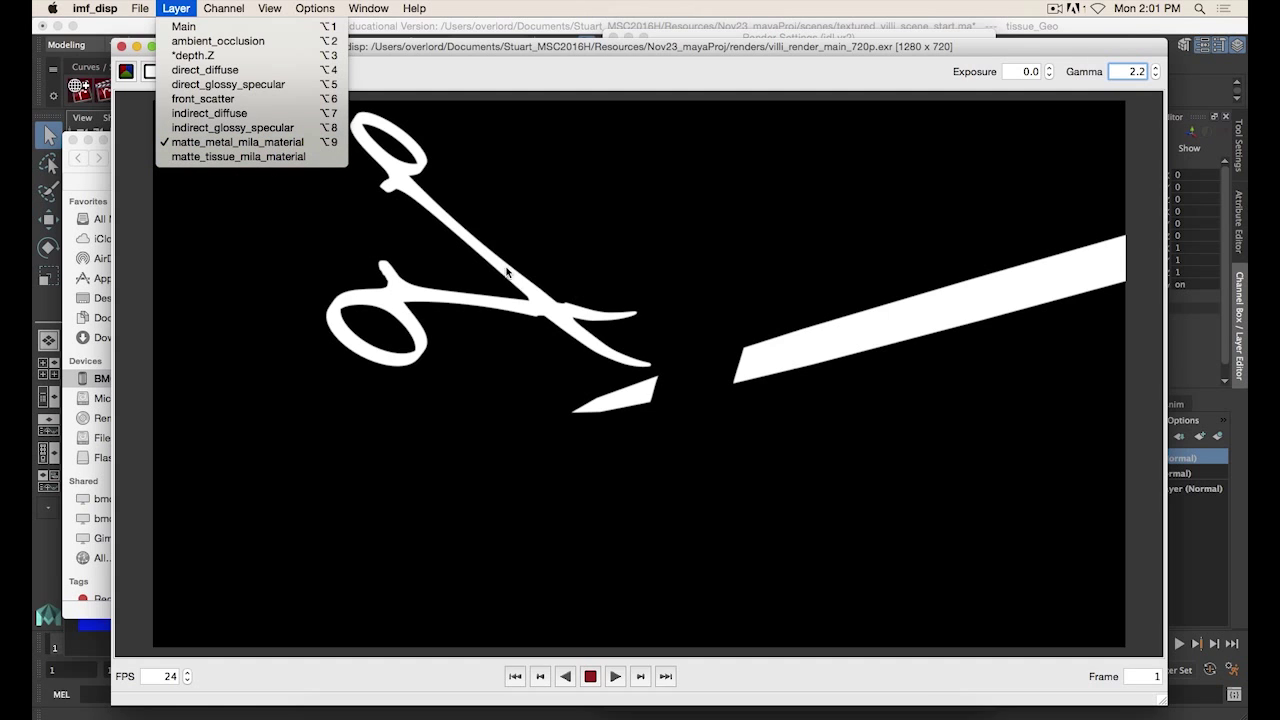
{"action": "left_click", "coordinate": [535, 293]}
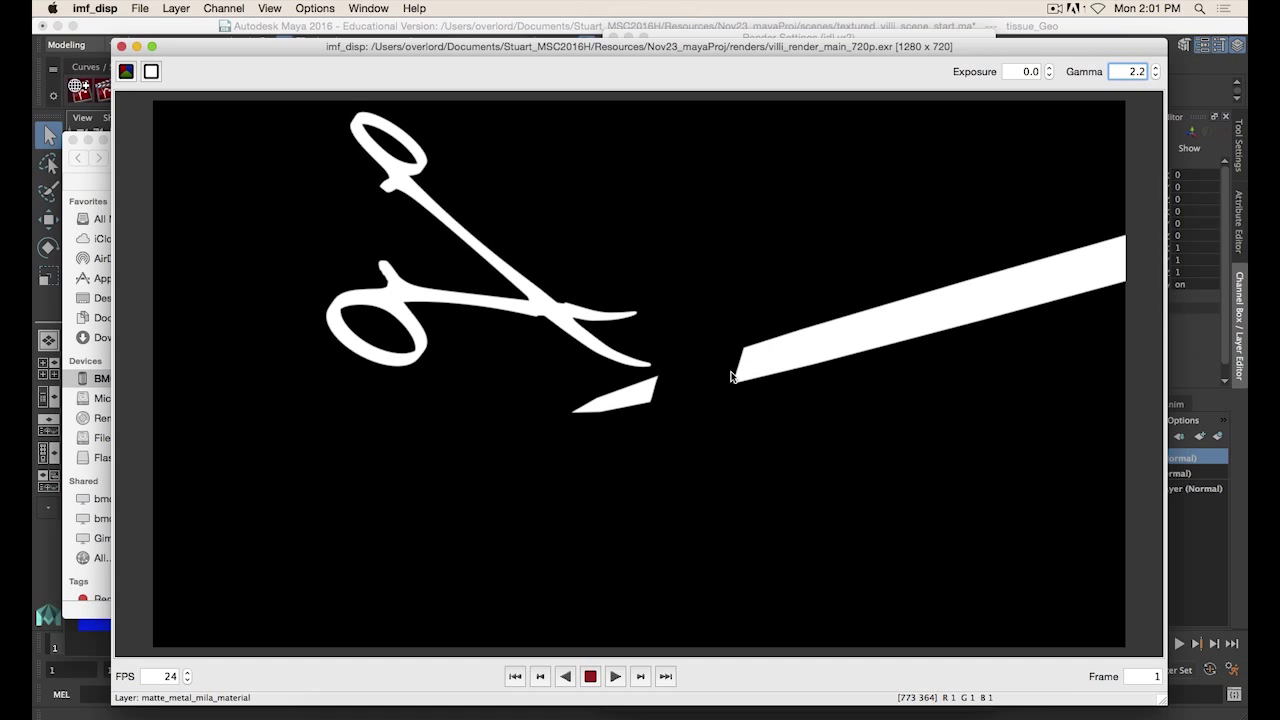
{"action": "left_click", "coordinate": [176, 8]}
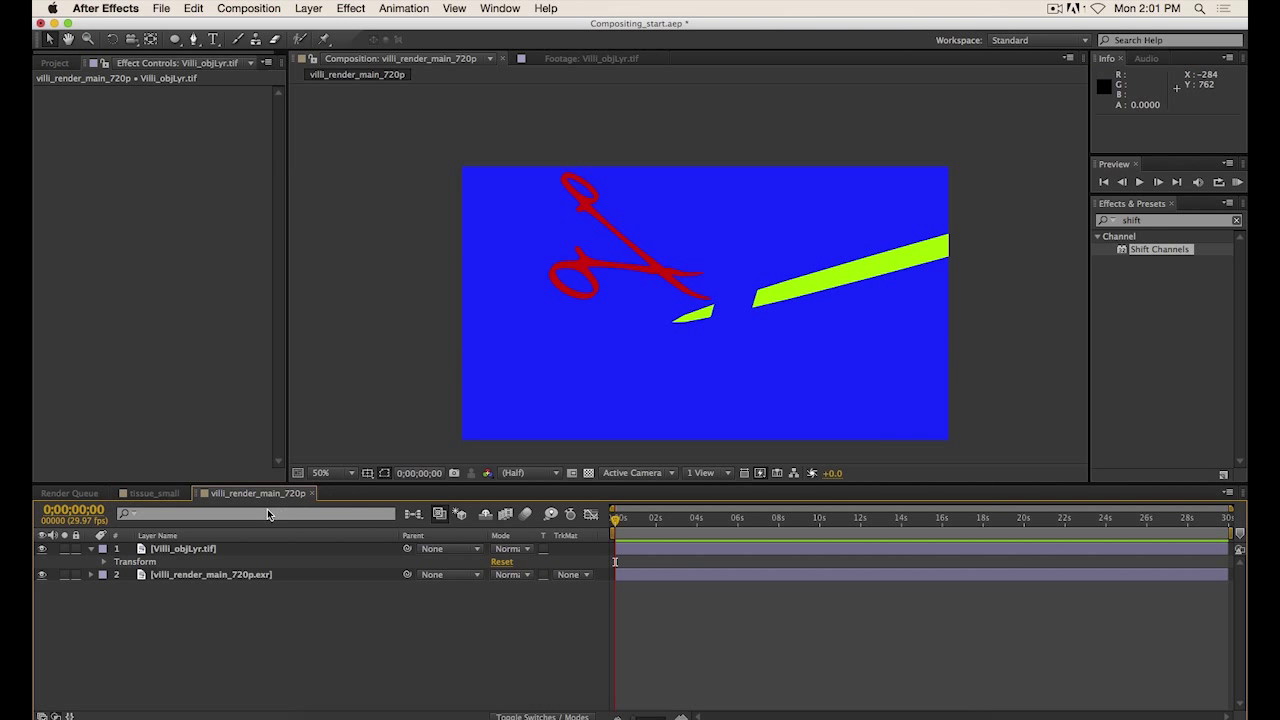
Delete the Villi_objLyr.tif layer from the villi_render_main_720p composition in After Effects.
{"action": "left_click", "coordinate": [55, 63]}
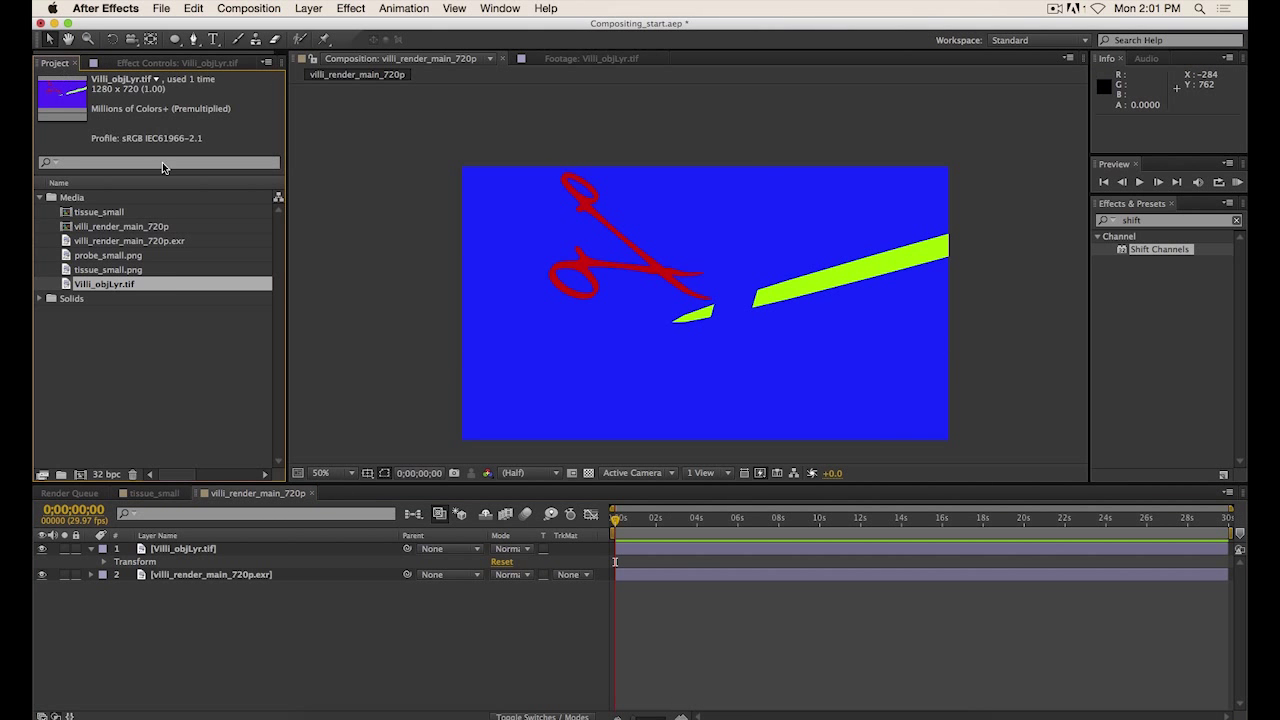
{"action": "left_click", "coordinate": [213, 574]}
{"action": "left_click", "coordinate": [196, 551]}
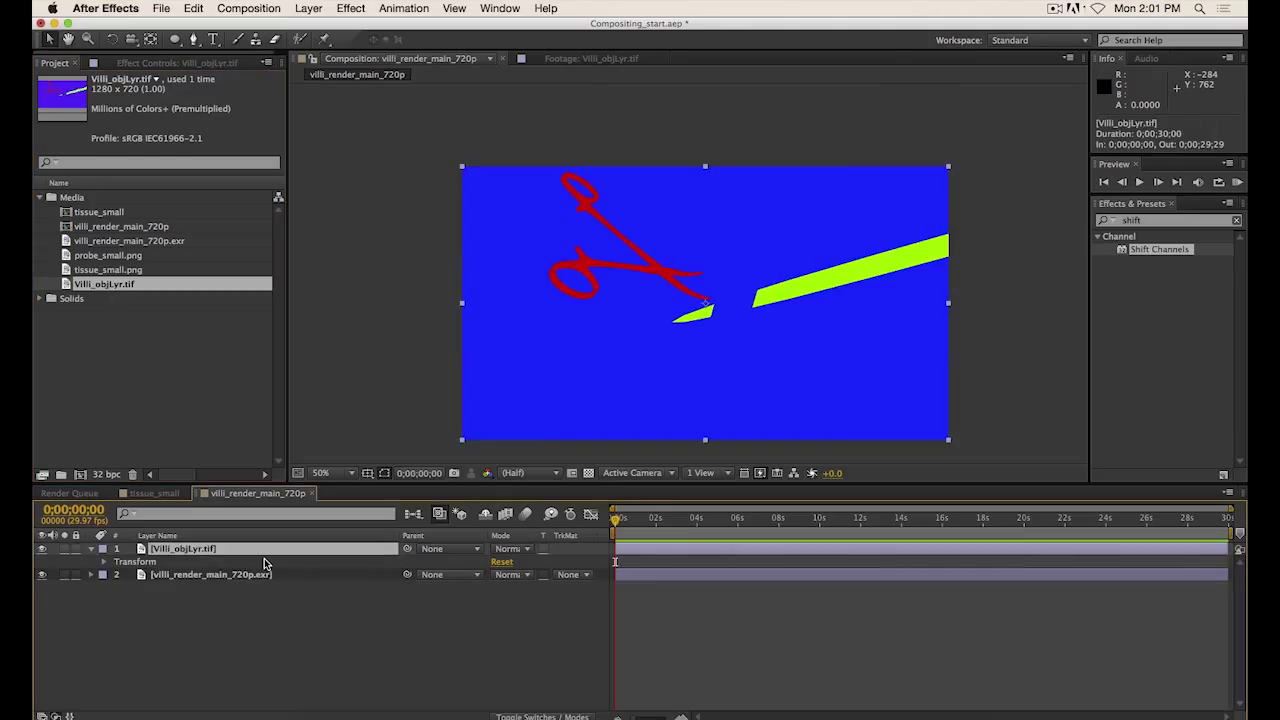
{"action": "key", "text": "Delete"}
Apply the EXtractoR effect to the villi_render_main_720p.exr layer.
{"action": "left_click", "coordinate": [230, 556]}
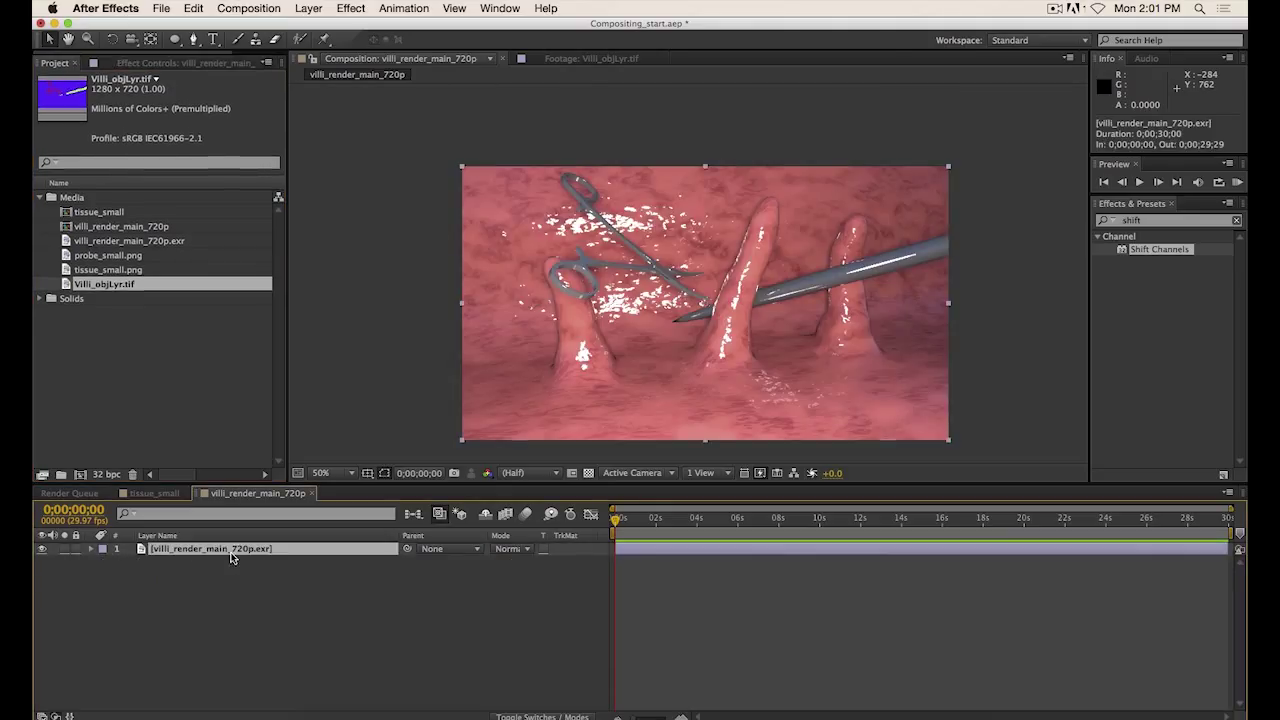
{"action": "left_click", "coordinate": [160, 63]}
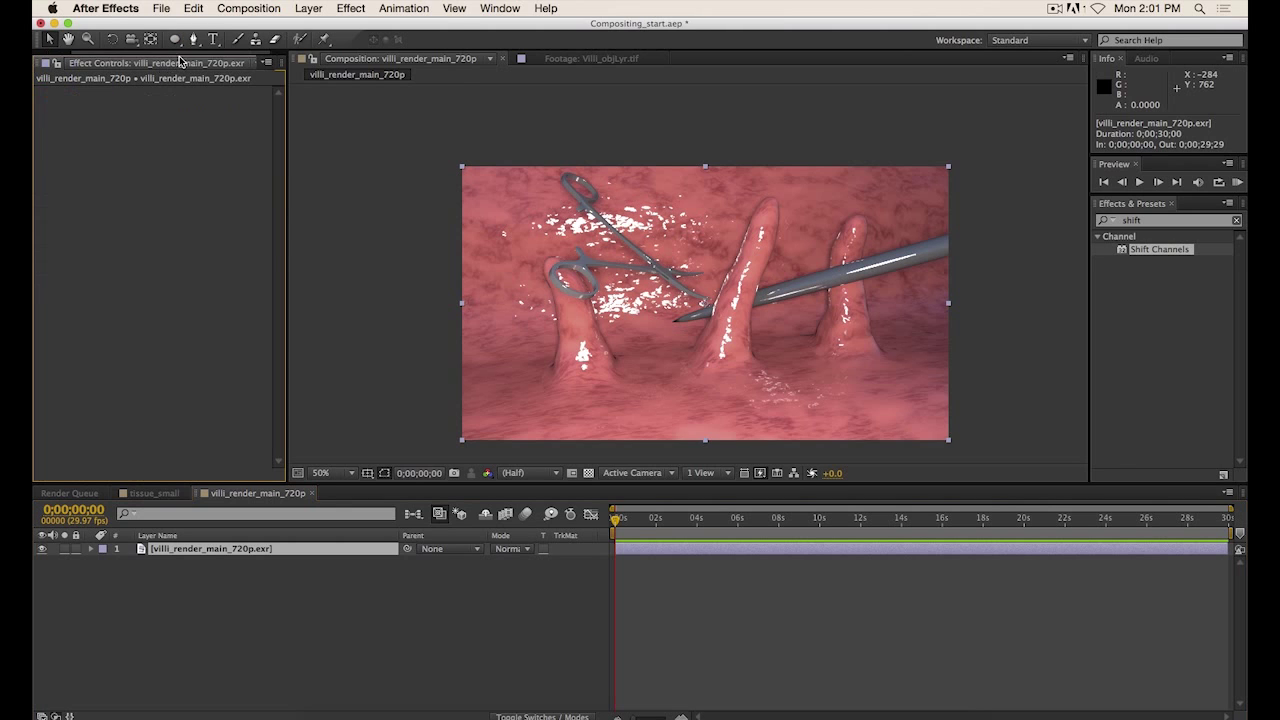
{"action": "left_click", "coordinate": [240, 10]}
{"action": "mouse_move", "coordinate": [351, 8]}
{"action": "mouse_move", "coordinate": [460, 79]}
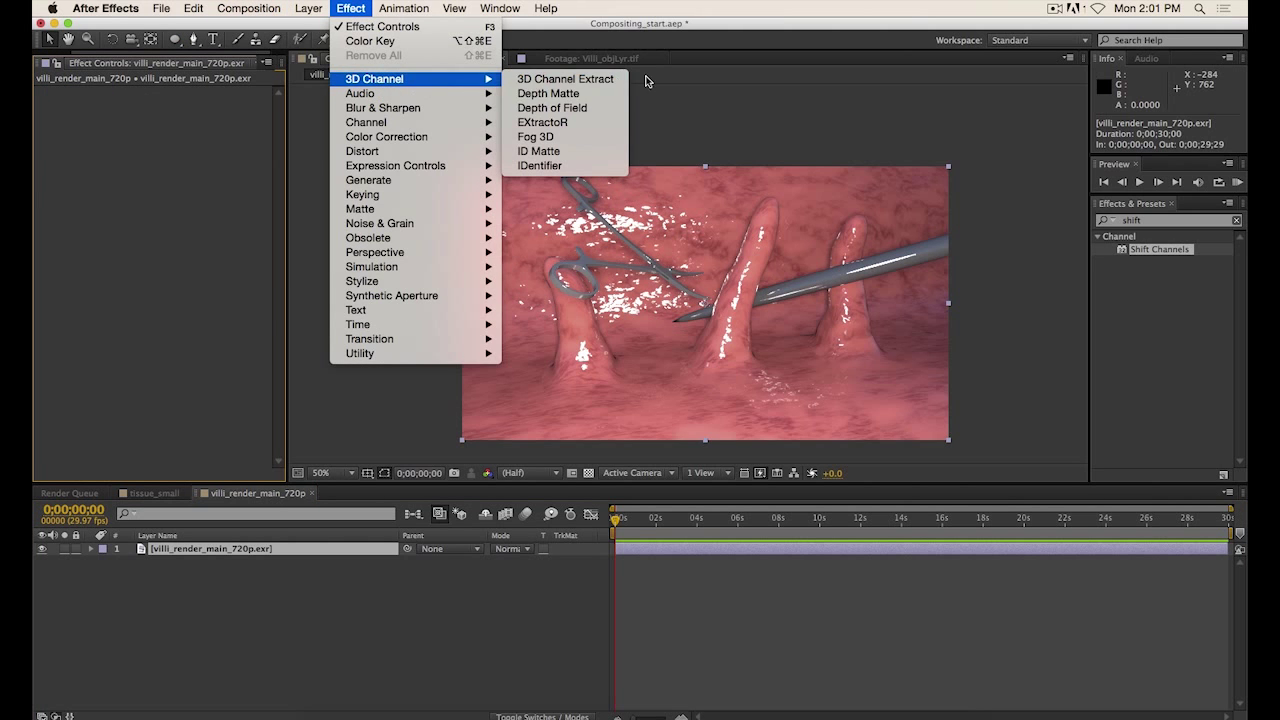
{"action": "left_click", "coordinate": [545, 122]}
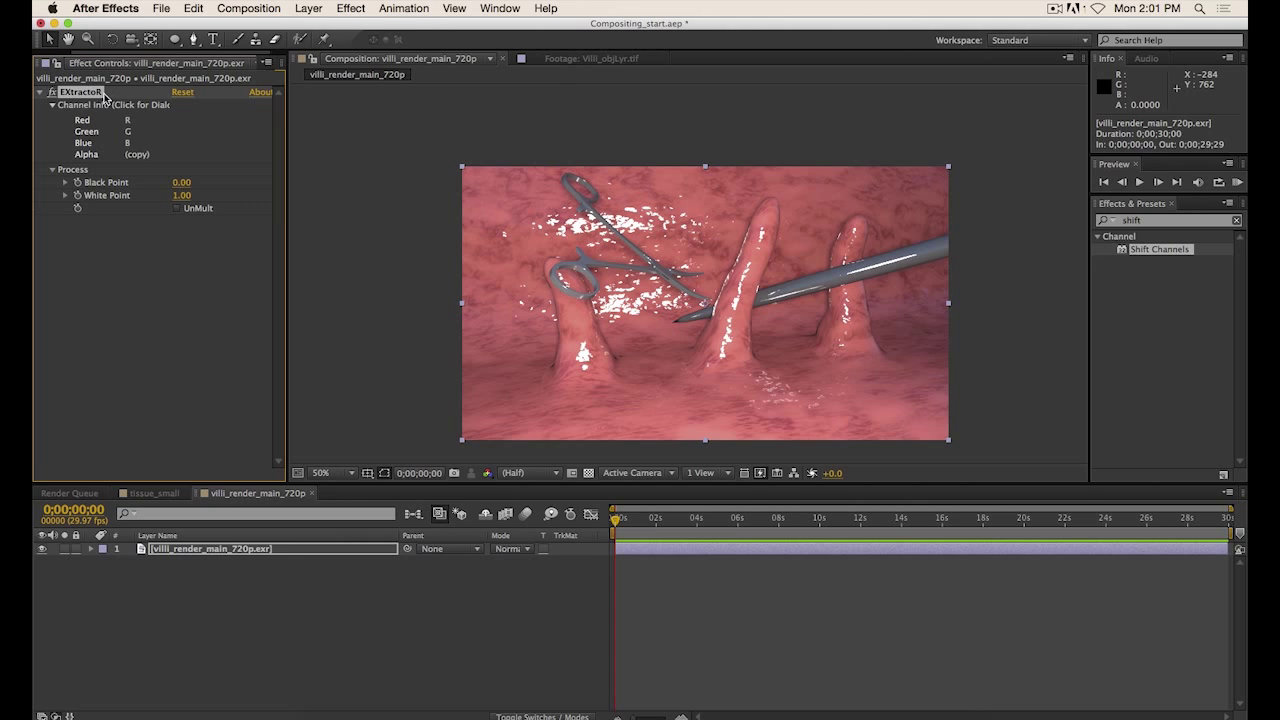
Duplicate the villi_render_main_720p.exr layer together with its EXtractoR effect.
{"action": "left_click", "coordinate": [199, 560]}
{"action": "left_click", "coordinate": [225, 553]}
{"action": "key", "text": "super+d"}
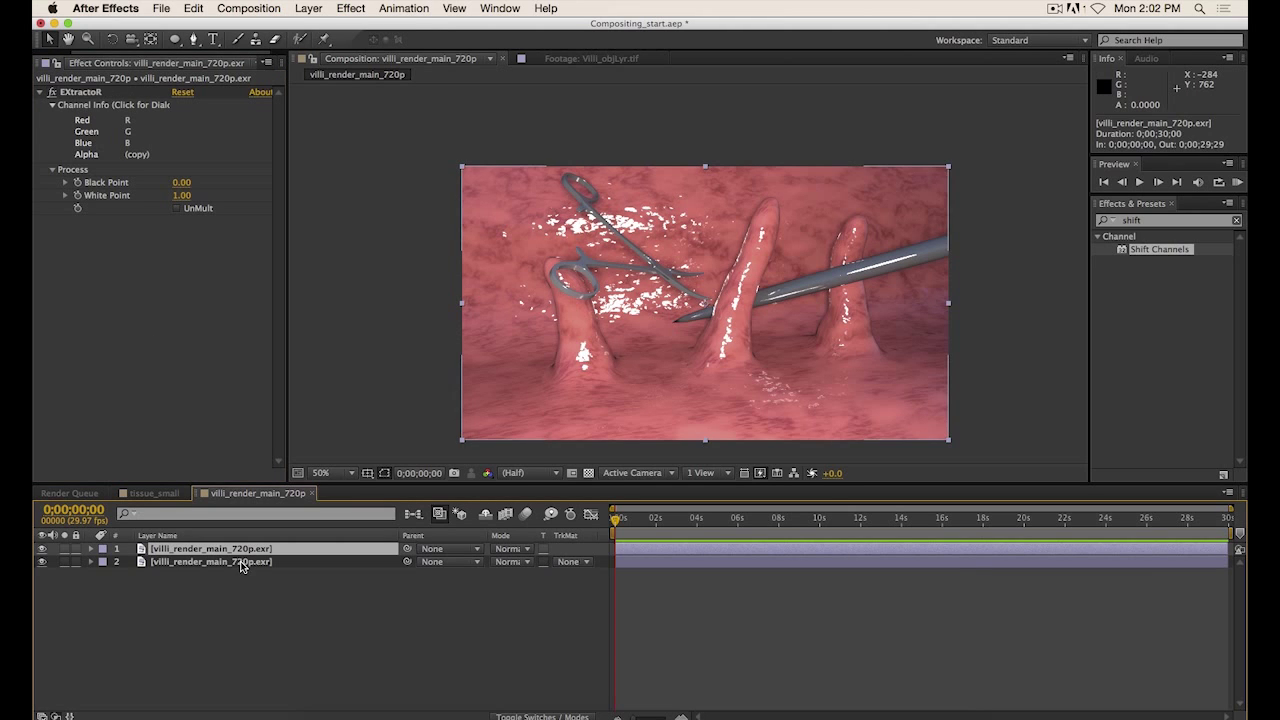
Set EXtractoR's red, green and blue channels on the upper EXR layer to matte_metal_mila_material.R, .G and .B.
{"action": "left_click", "coordinate": [130, 124]}
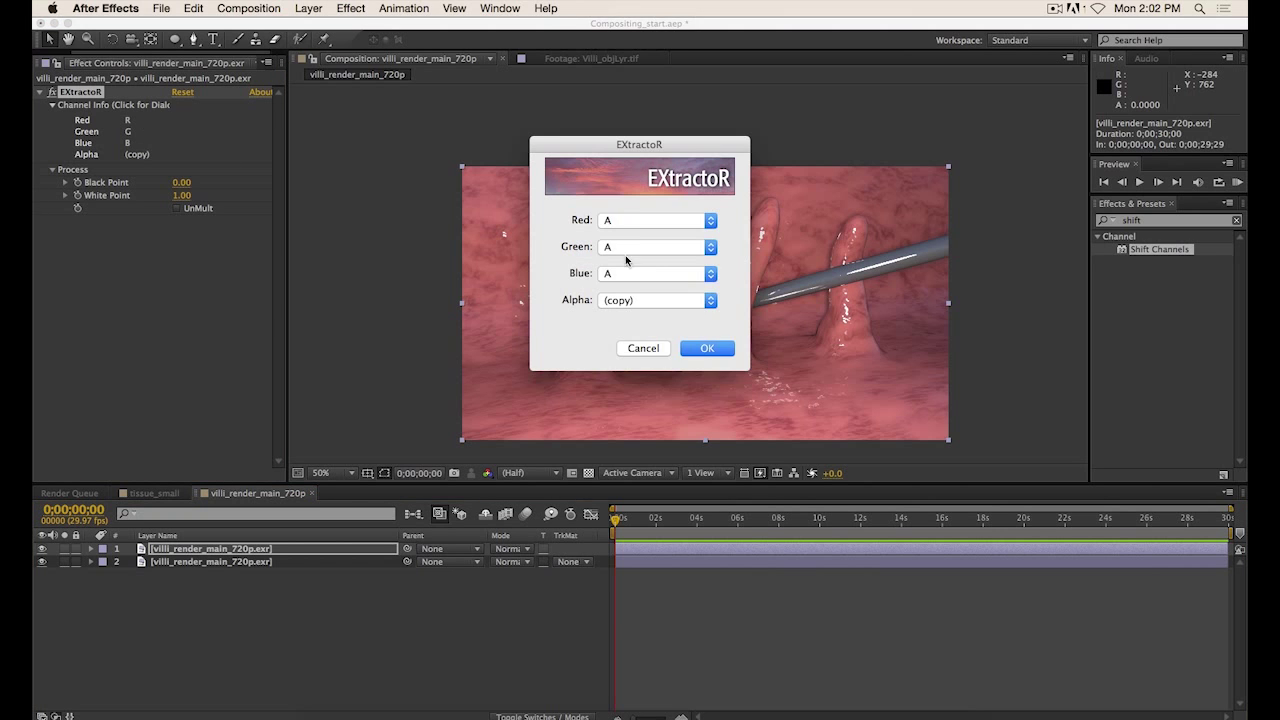
{"action": "left_click", "coordinate": [636, 221]}
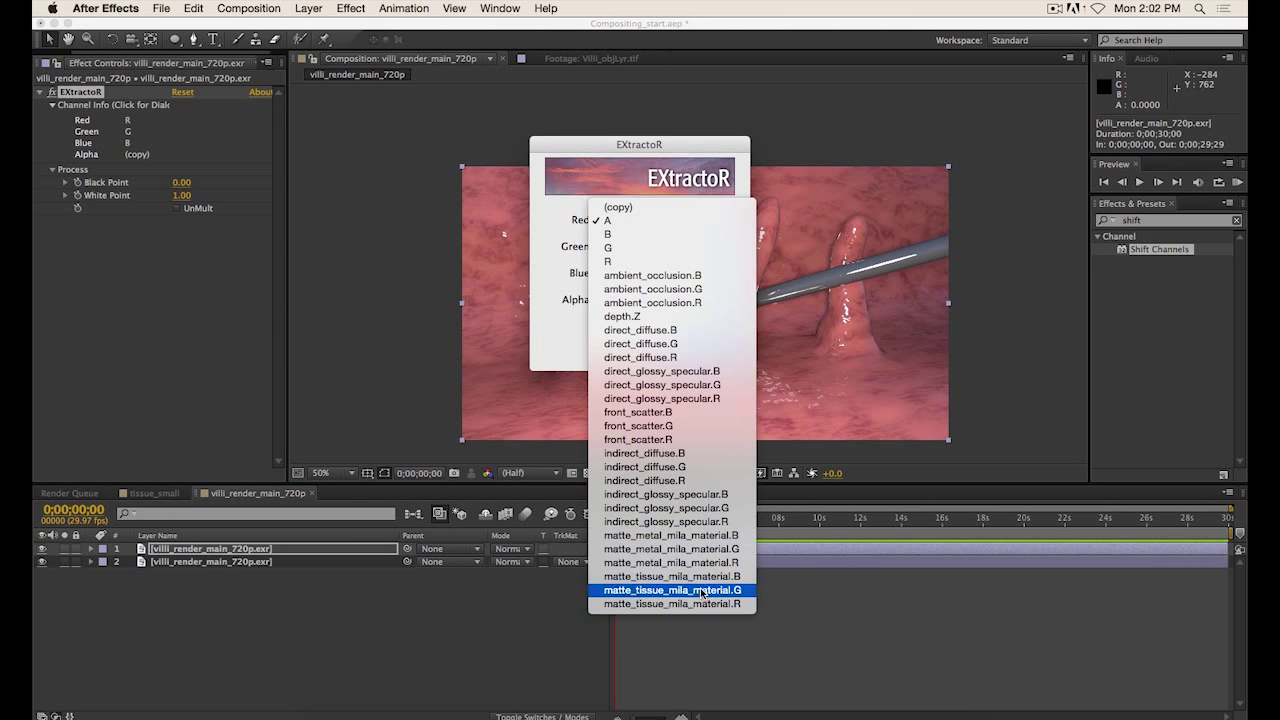
{"action": "left_click", "coordinate": [670, 562]}
{"action": "left_click", "coordinate": [655, 247]}
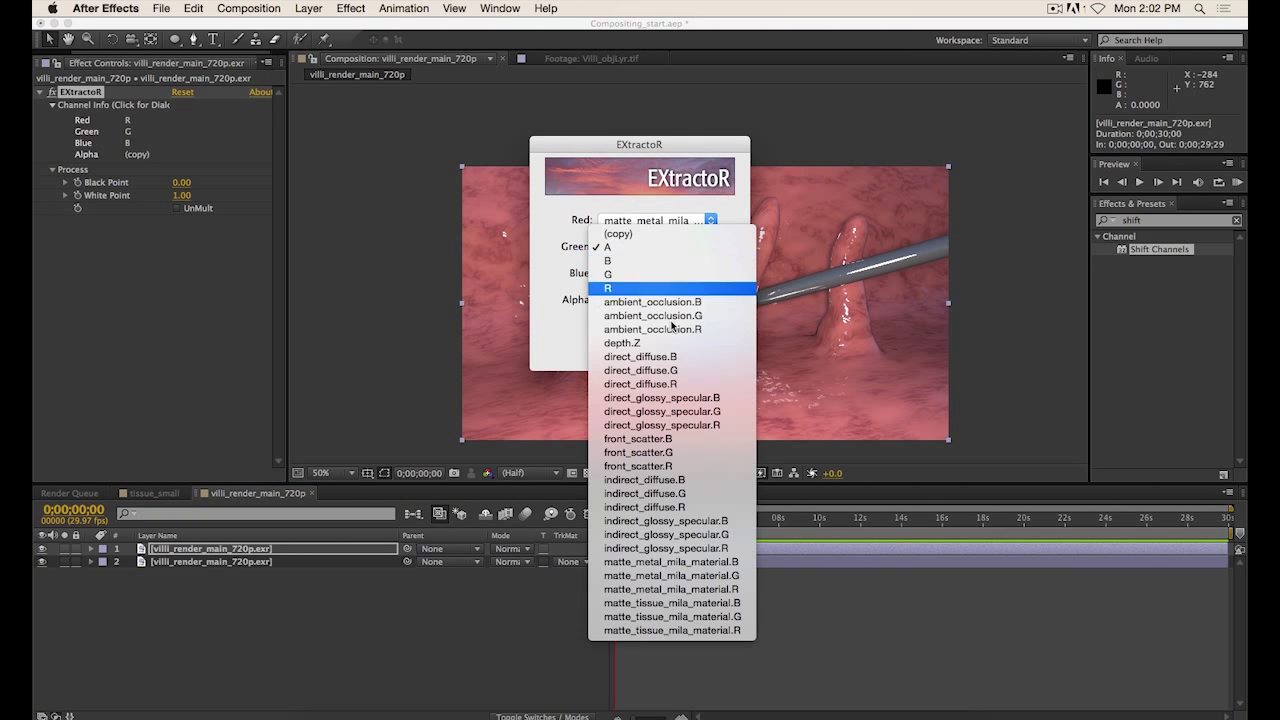
{"action": "left_click", "coordinate": [708, 589]}
{"action": "left_click", "coordinate": [668, 247]}
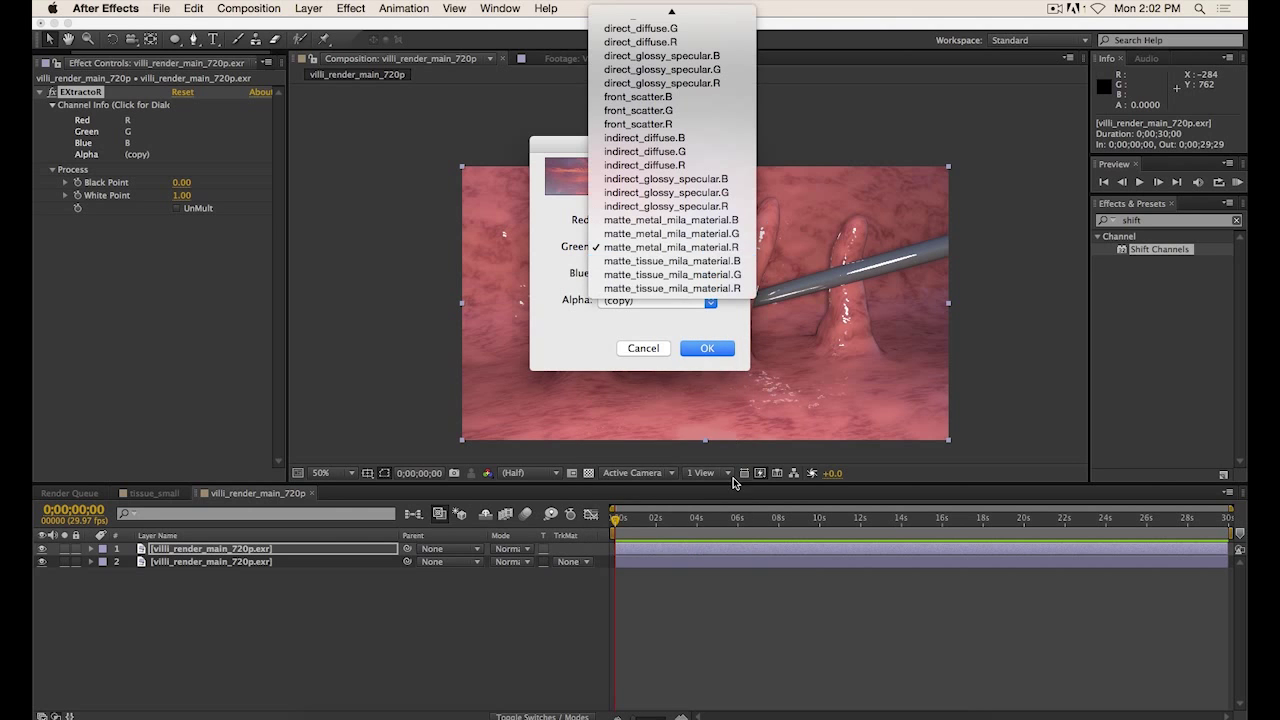
{"action": "left_click", "coordinate": [672, 233]}
{"action": "left_click", "coordinate": [643, 274]}
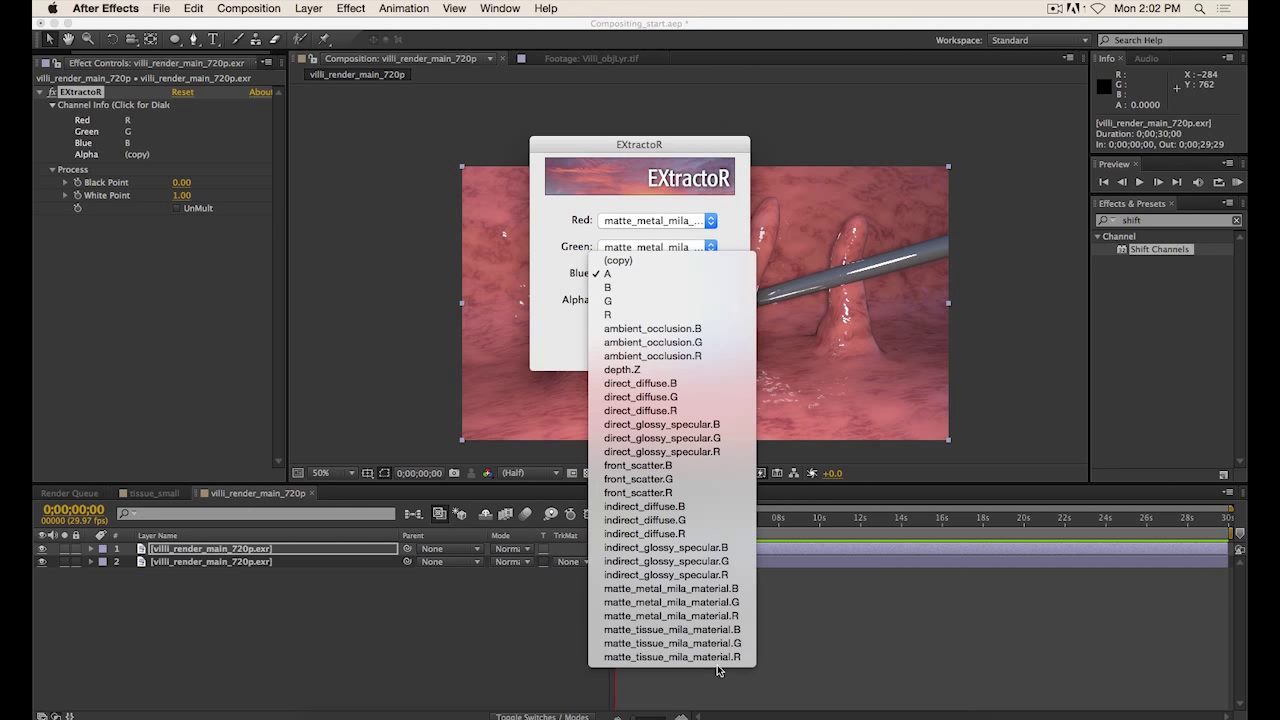
{"action": "left_click", "coordinate": [670, 588]}
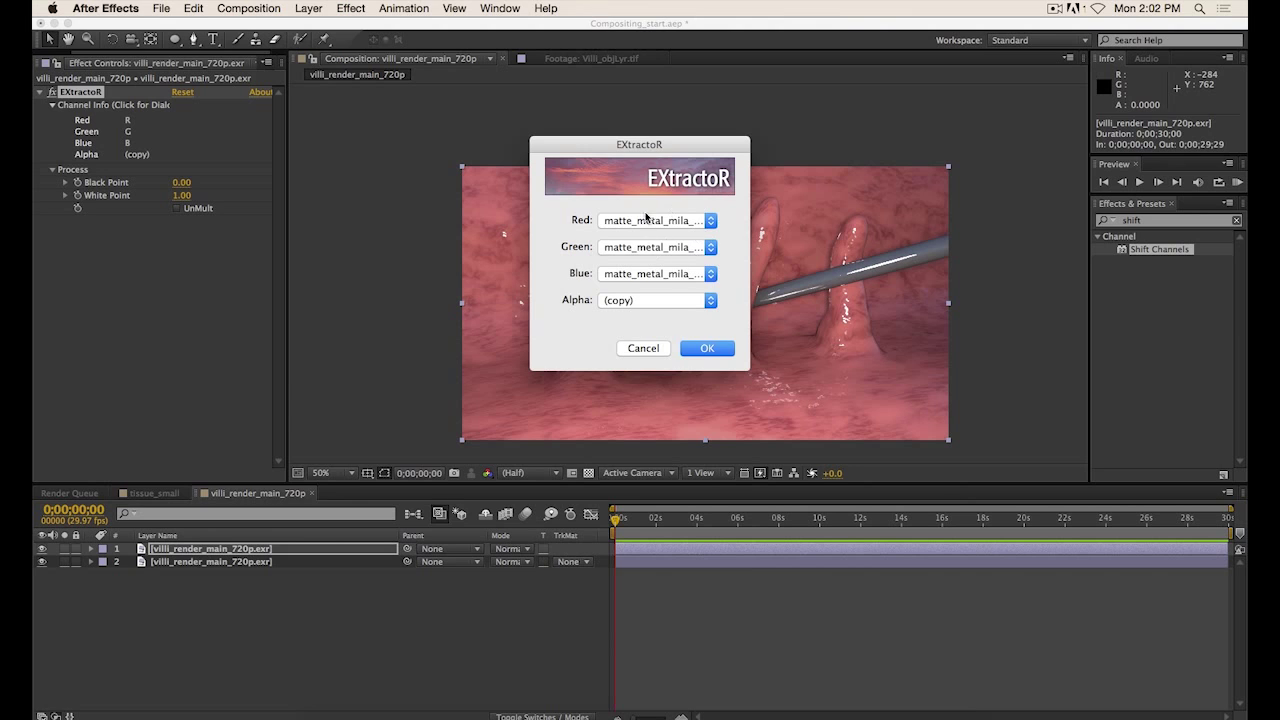
{"action": "left_click", "coordinate": [706, 349]}
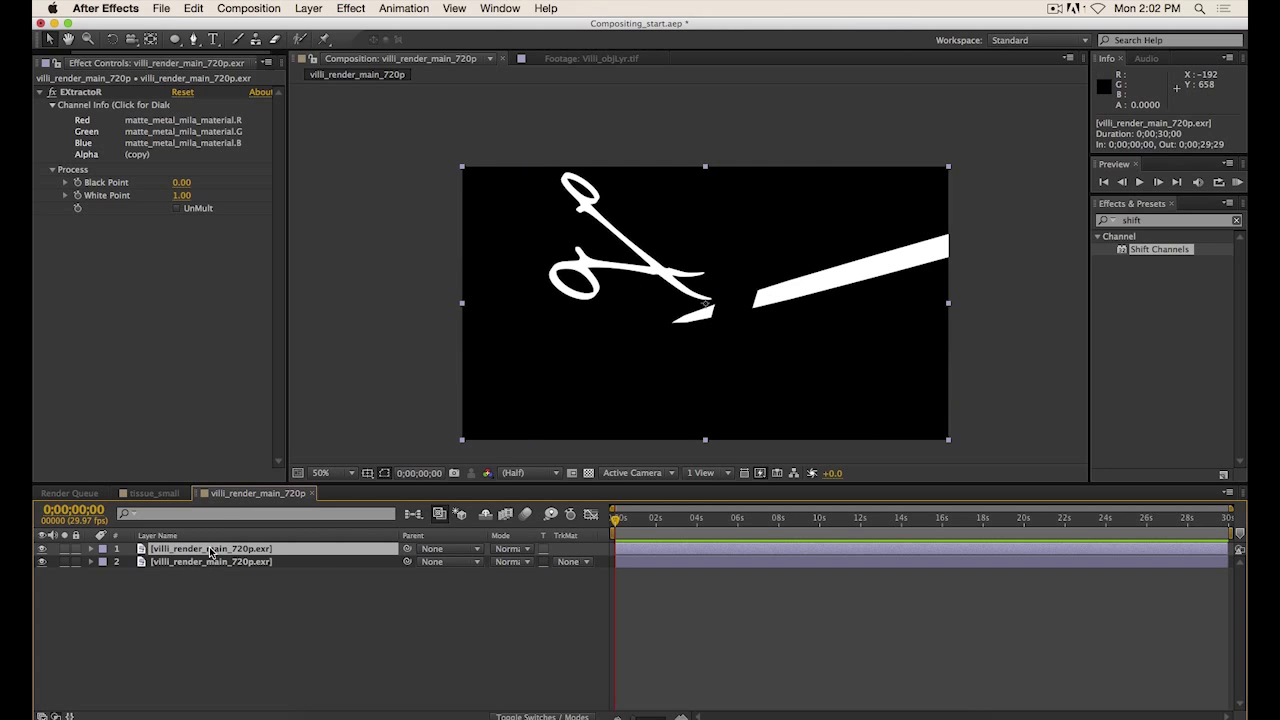
Add a new adjustment layer to the villi_render_main_720p composition.
{"action": "left_click", "coordinate": [321, 7]}
{"action": "mouse_move", "coordinate": [353, 33]}
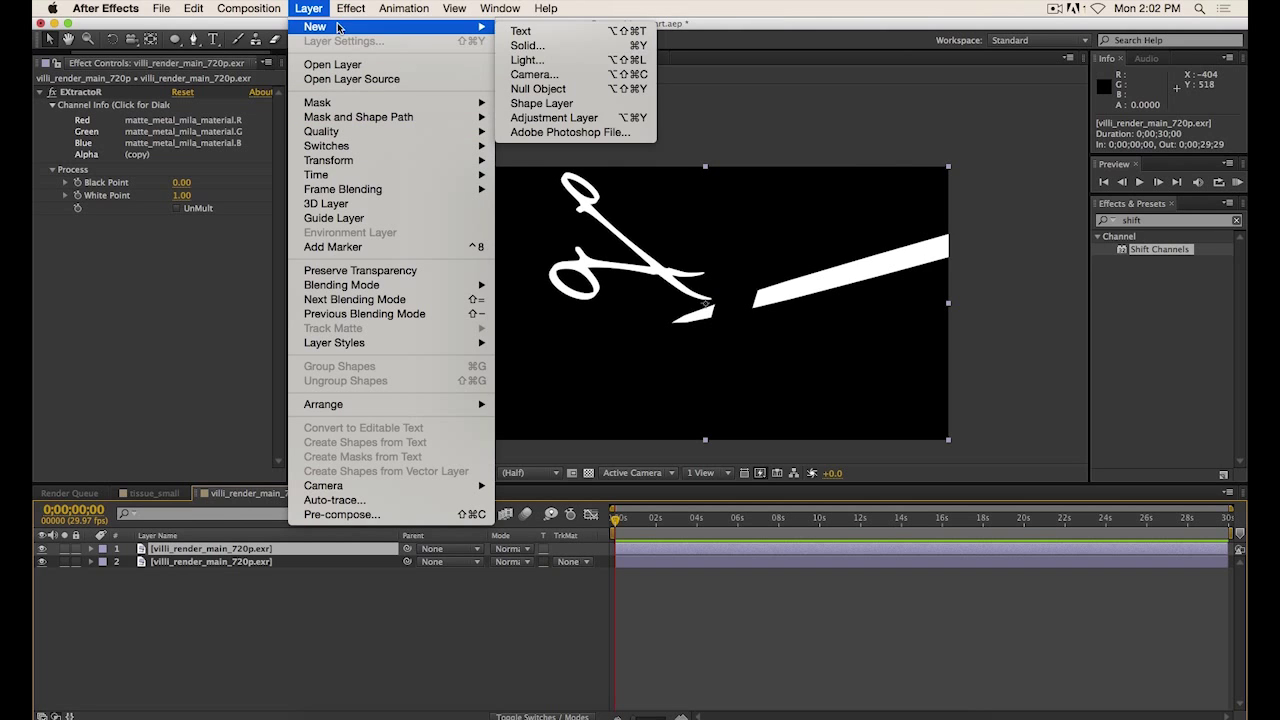
{"action": "left_click", "coordinate": [560, 117]}
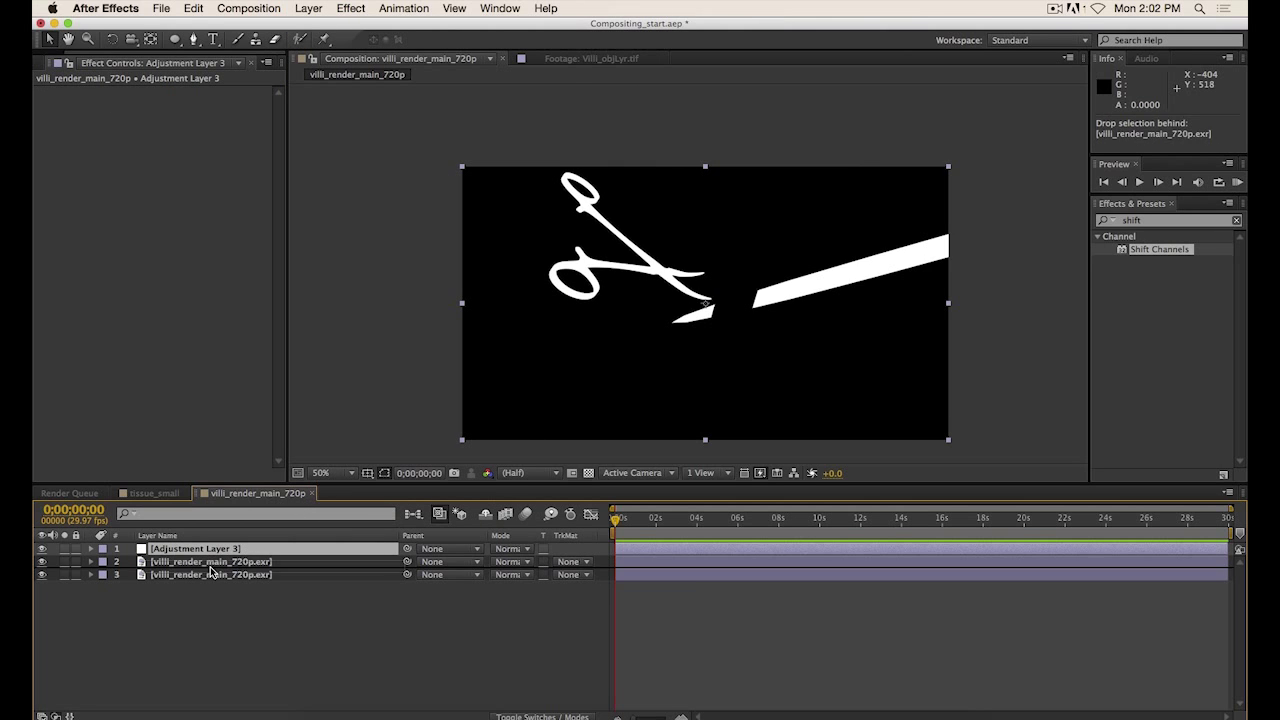
Move the adjustment layer between the two villi_render_main_720p.exr layers and look through its track matte options.
{"action": "left_click_drag", "start_coordinate": [205, 549], "coordinate": [250, 570]}
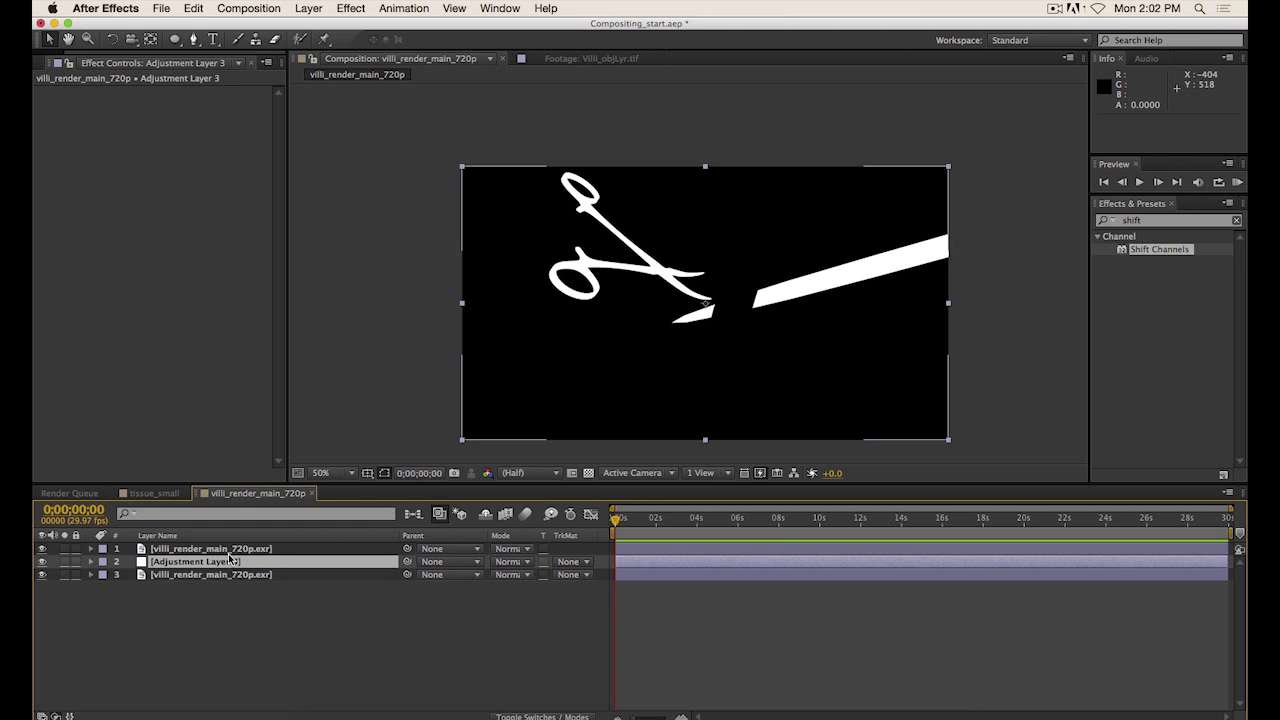
{"action": "left_click", "coordinate": [226, 550]}
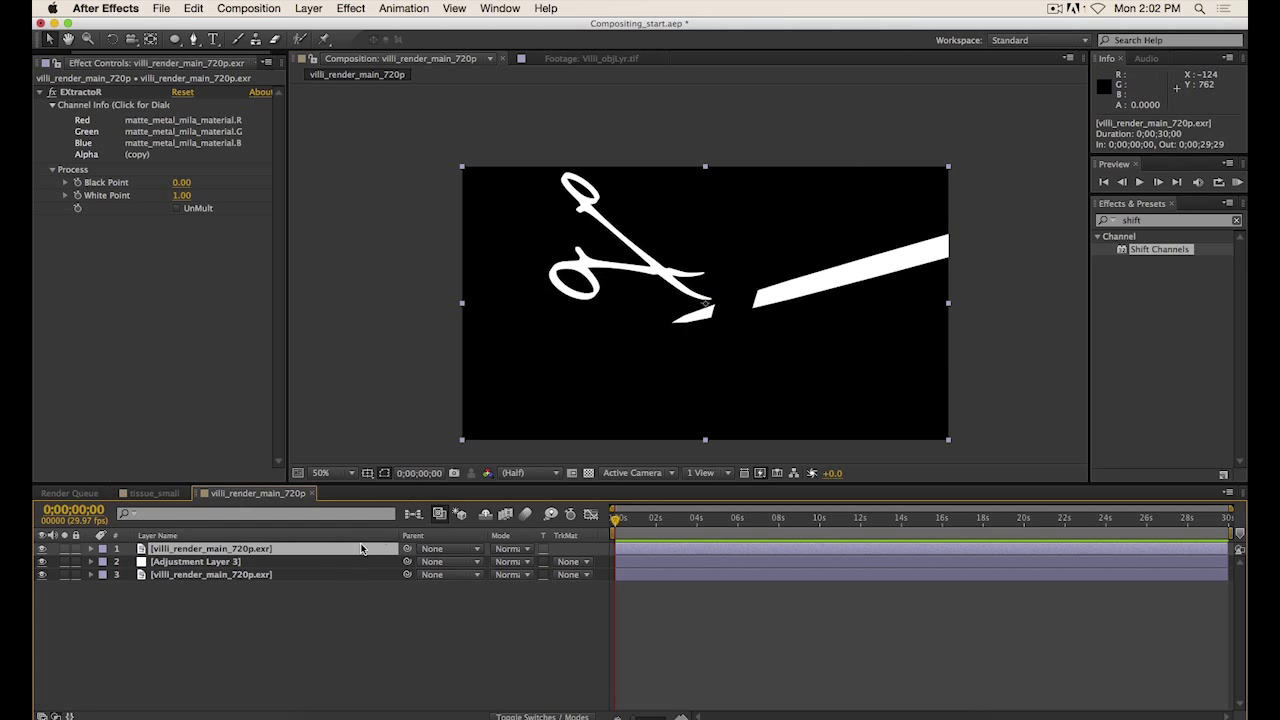
{"action": "left_click", "coordinate": [222, 562]}
{"action": "left_click", "coordinate": [583, 563]}
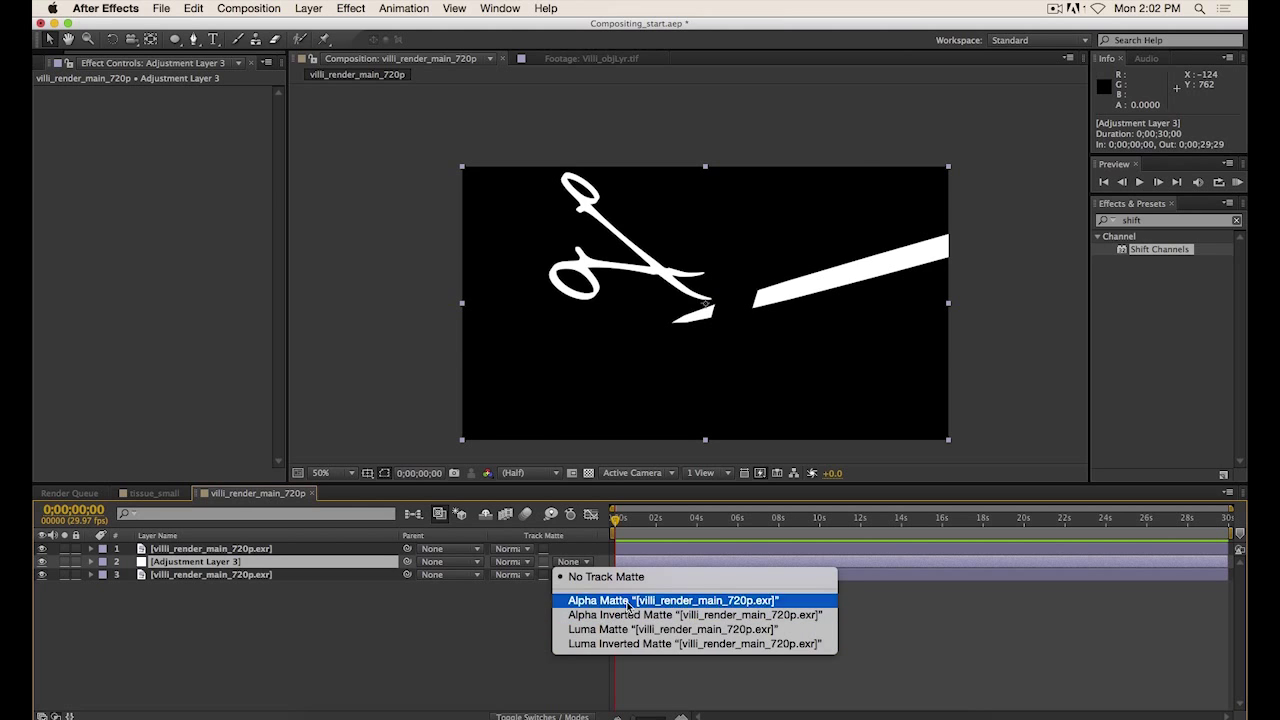
{"action": "key", "text": "Escape"}
Solo the upper EXR layer to inspect its alpha channel, then restore the RGB view with all layers.
{"action": "left_click", "coordinate": [235, 552]}
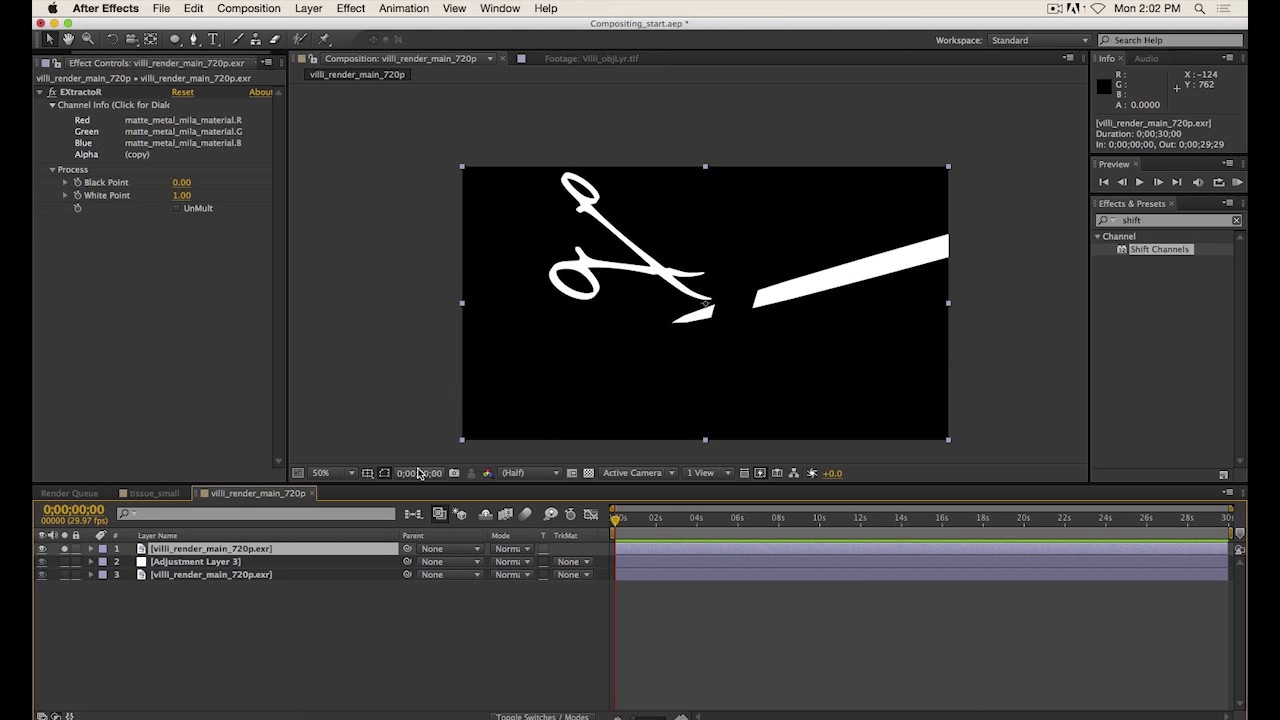
{"action": "left_click", "coordinate": [488, 474]}
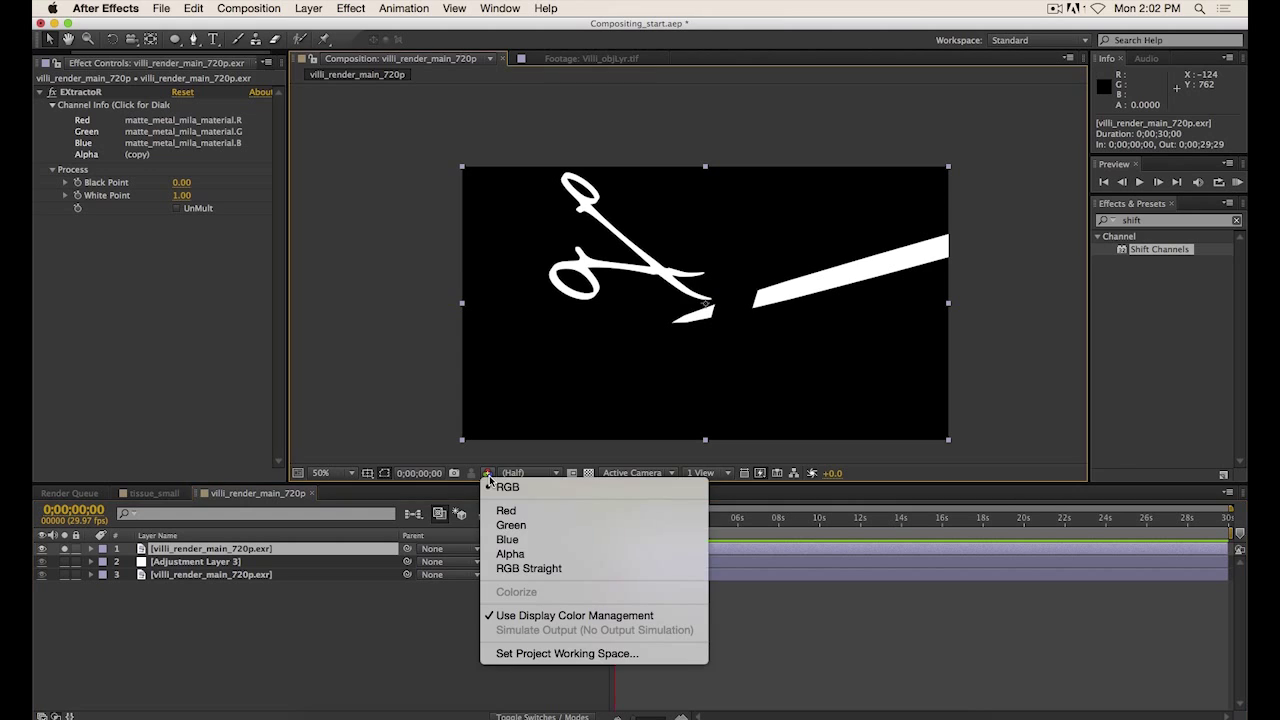
{"action": "left_click", "coordinate": [537, 550]}
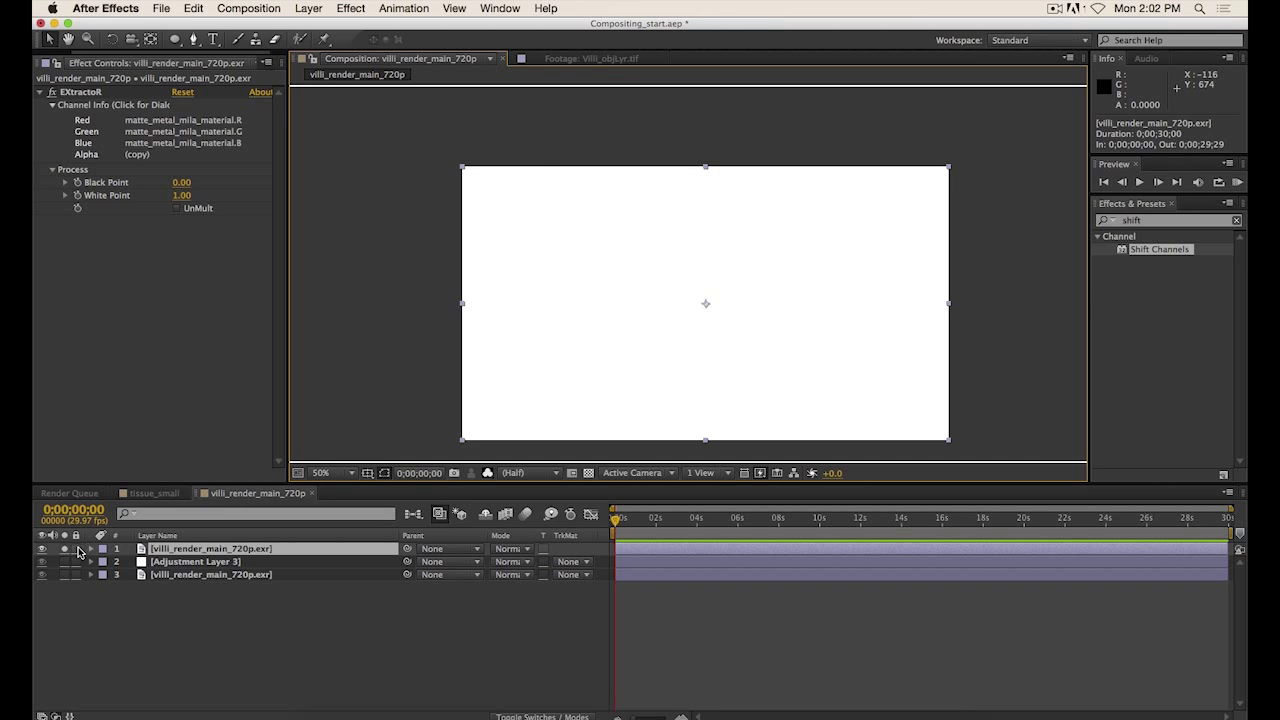
{"action": "left_click", "coordinate": [487, 473]}
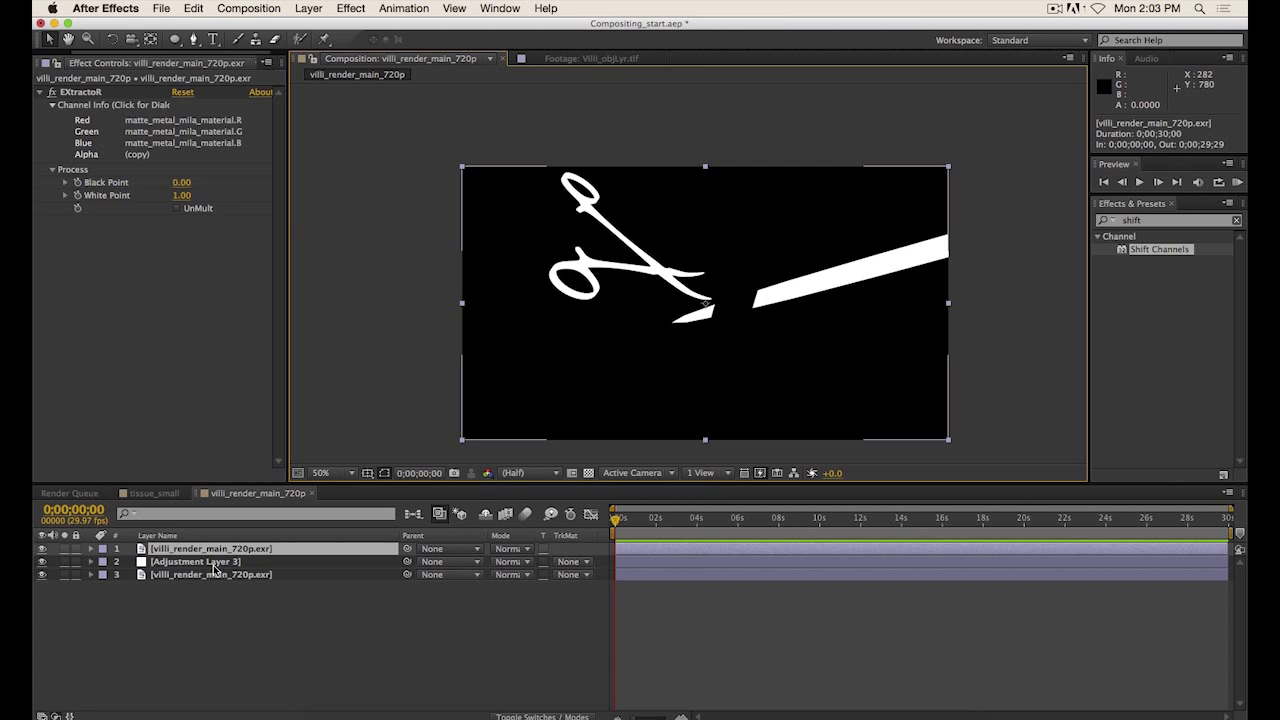
Set the adjustment layer's track matte to Luma Matte, using the villi_render_main_720p.exr layer above it.
{"action": "left_click", "coordinate": [214, 566]}
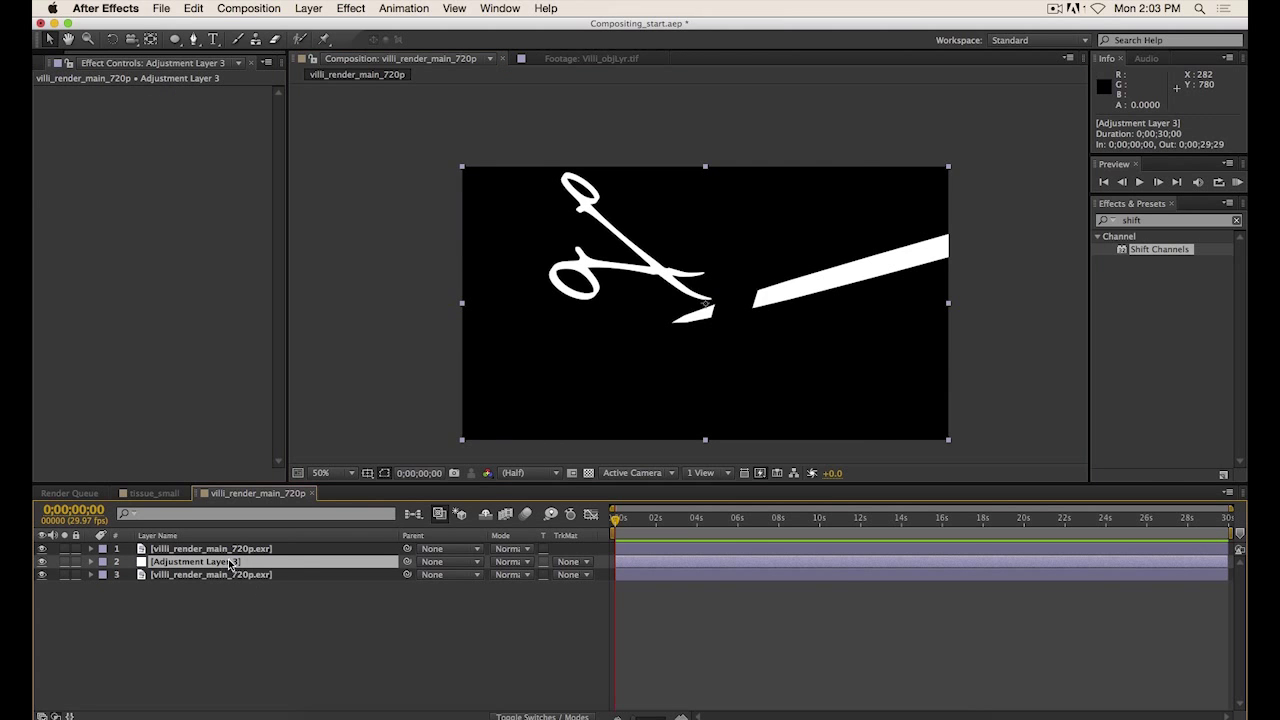
{"action": "left_click", "coordinate": [578, 562]}
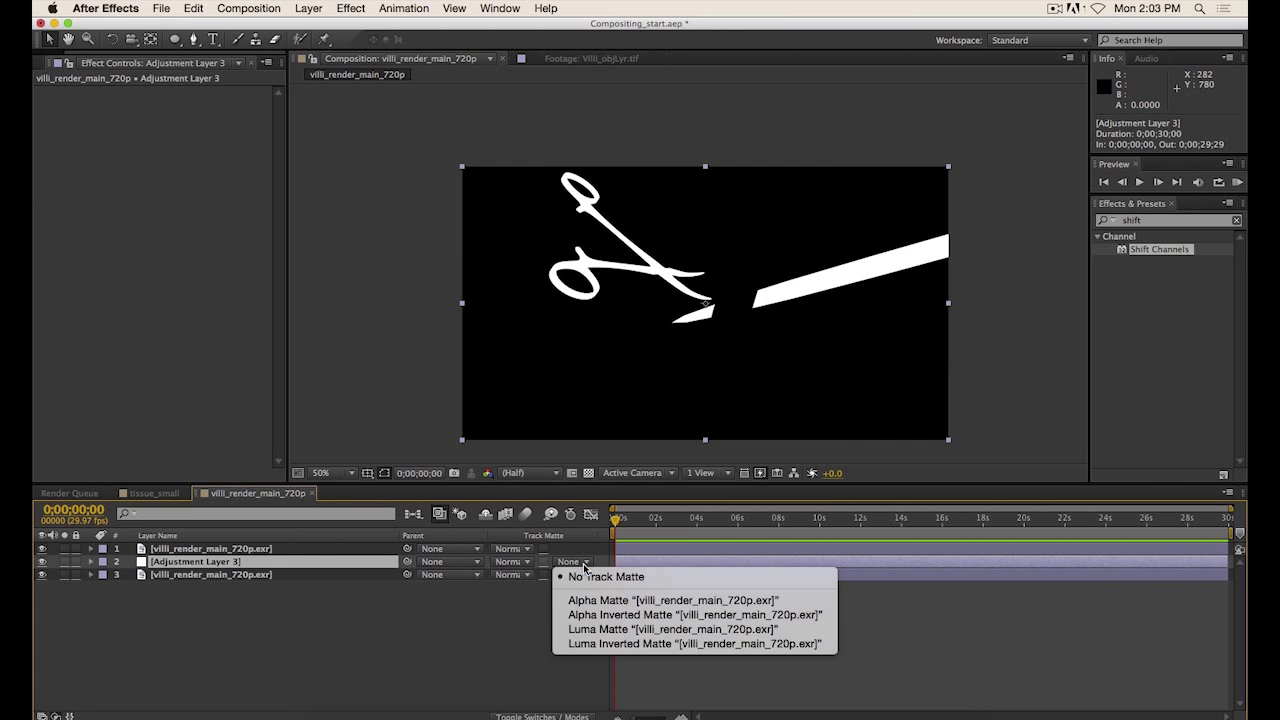
{"action": "left_click", "coordinate": [641, 631]}
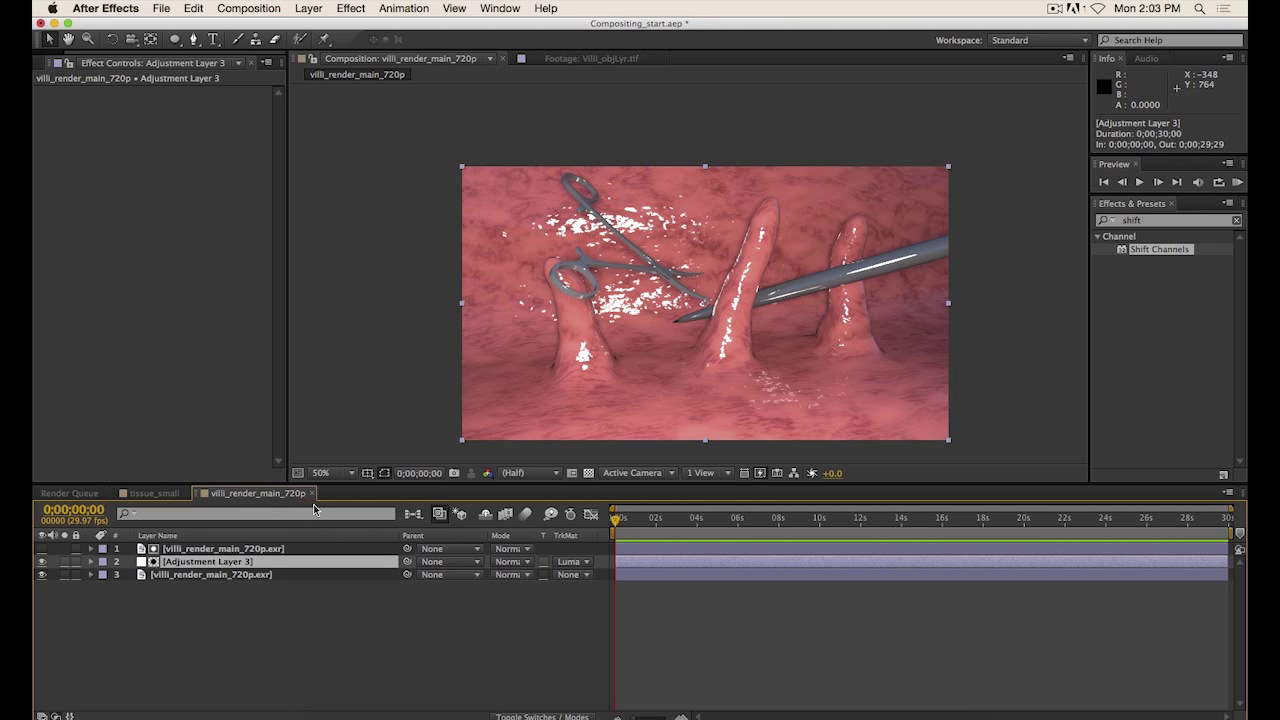
Find the Hue/Saturation effect and apply it to the adjustment layer.
{"action": "left_click", "coordinate": [1153, 221]}
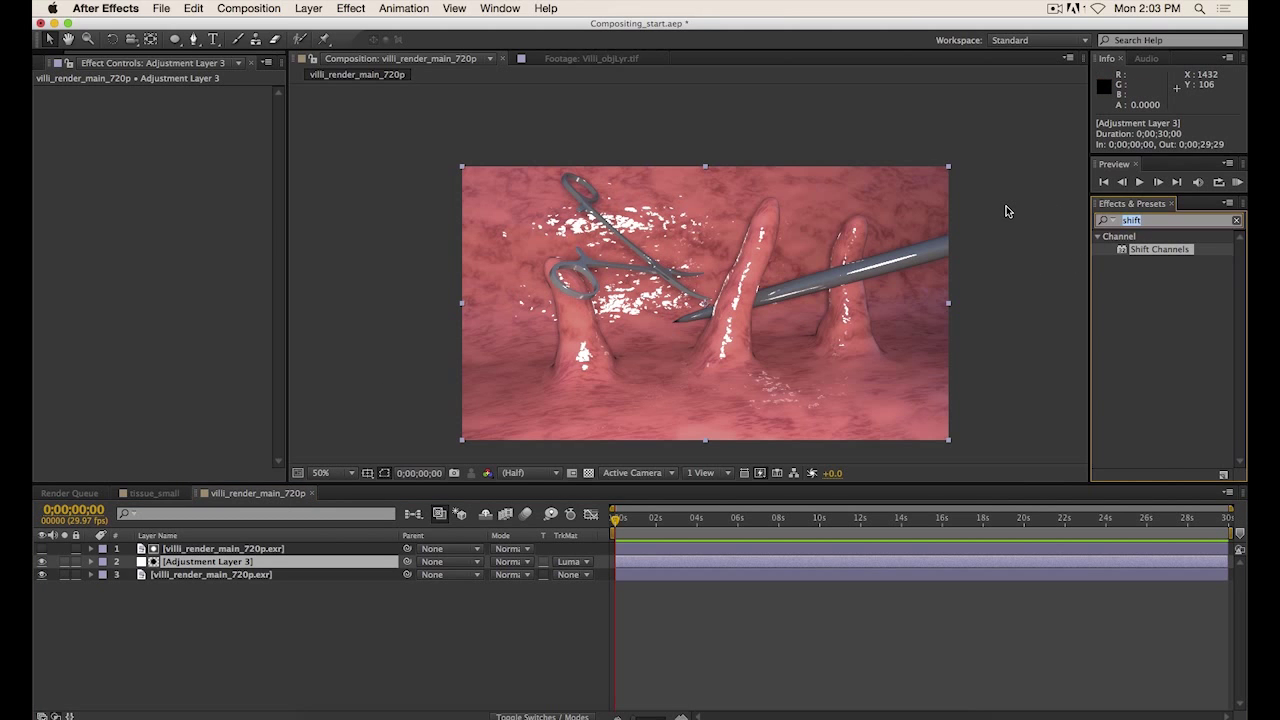
{"action": "type", "text": "hue"}
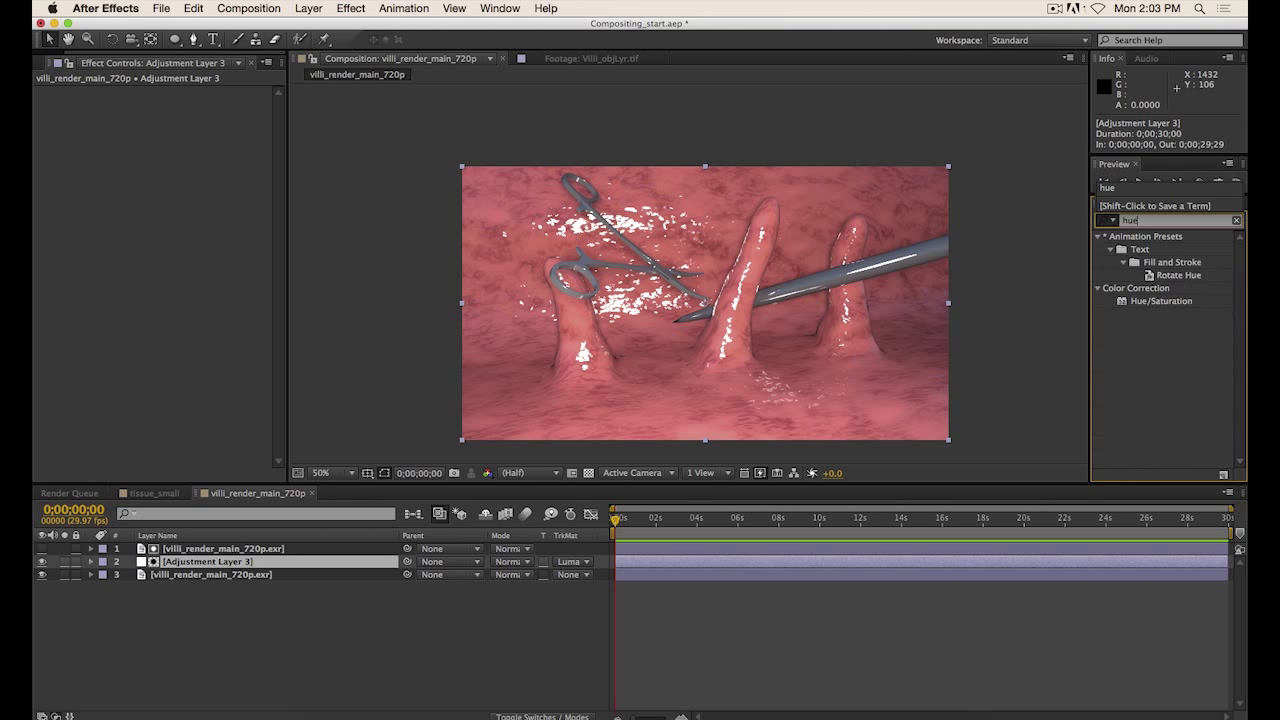
{"action": "left_click_drag", "start_coordinate": [1160, 301], "coordinate": [205, 562]}
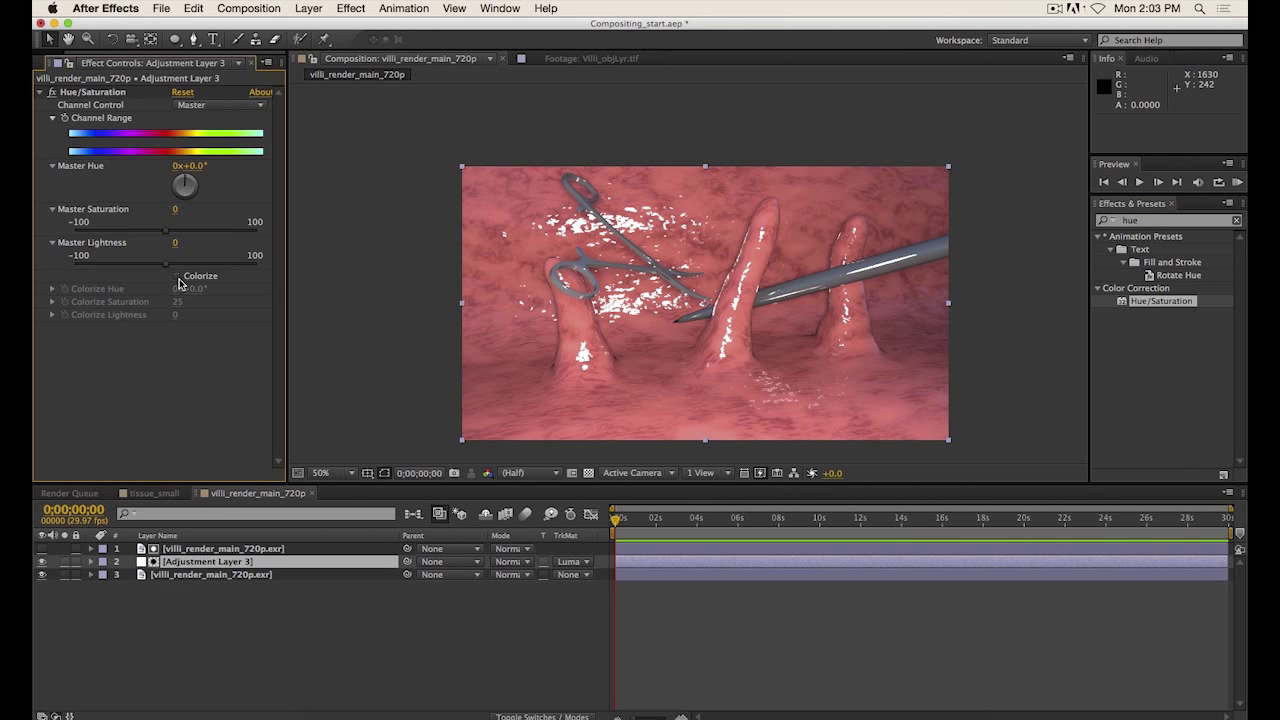
Enable Colorize in Hue/Saturation and set Colorize Hue to -54°, Colorize Saturation to 66 and Colorize Lightness to 21.
{"action": "left_click", "coordinate": [178, 277]}
{"action": "left_click_drag", "start_coordinate": [196, 291], "coordinate": [442, 296]}
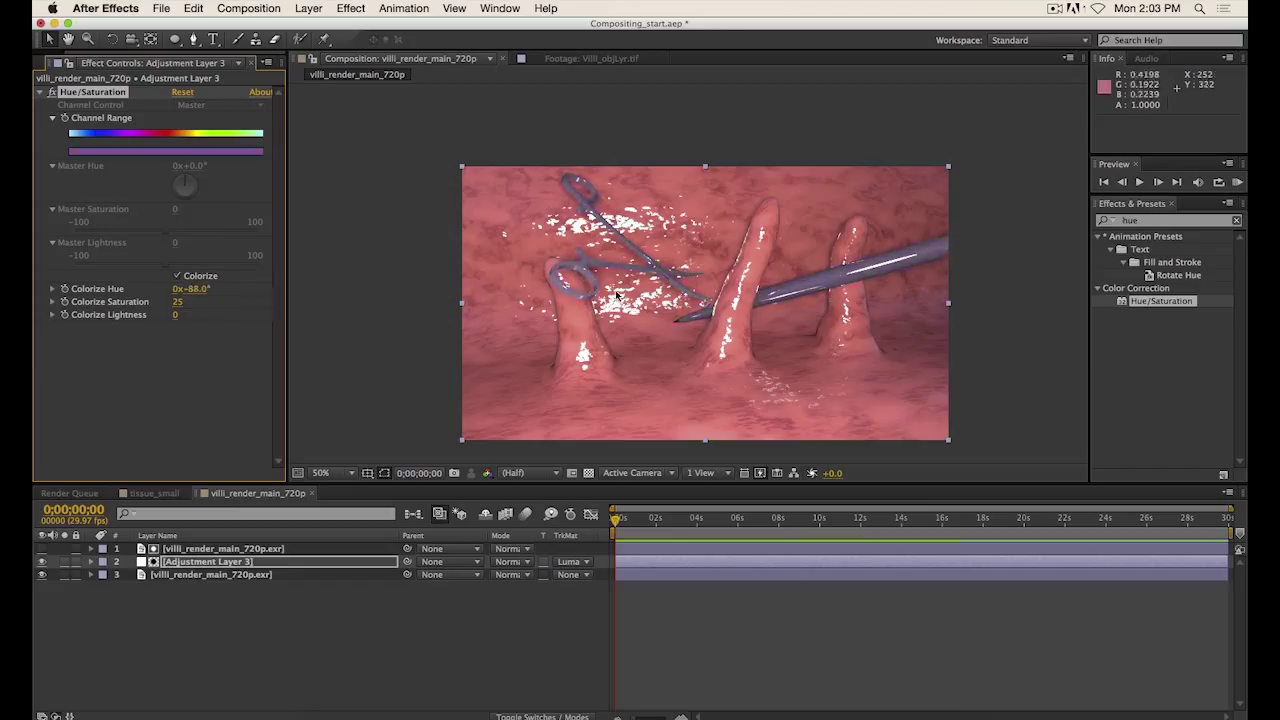
{"action": "left_click_drag", "start_coordinate": [195, 290], "coordinate": [274, 306]}
{"action": "left_click_drag", "start_coordinate": [177, 316], "coordinate": [186, 317]}
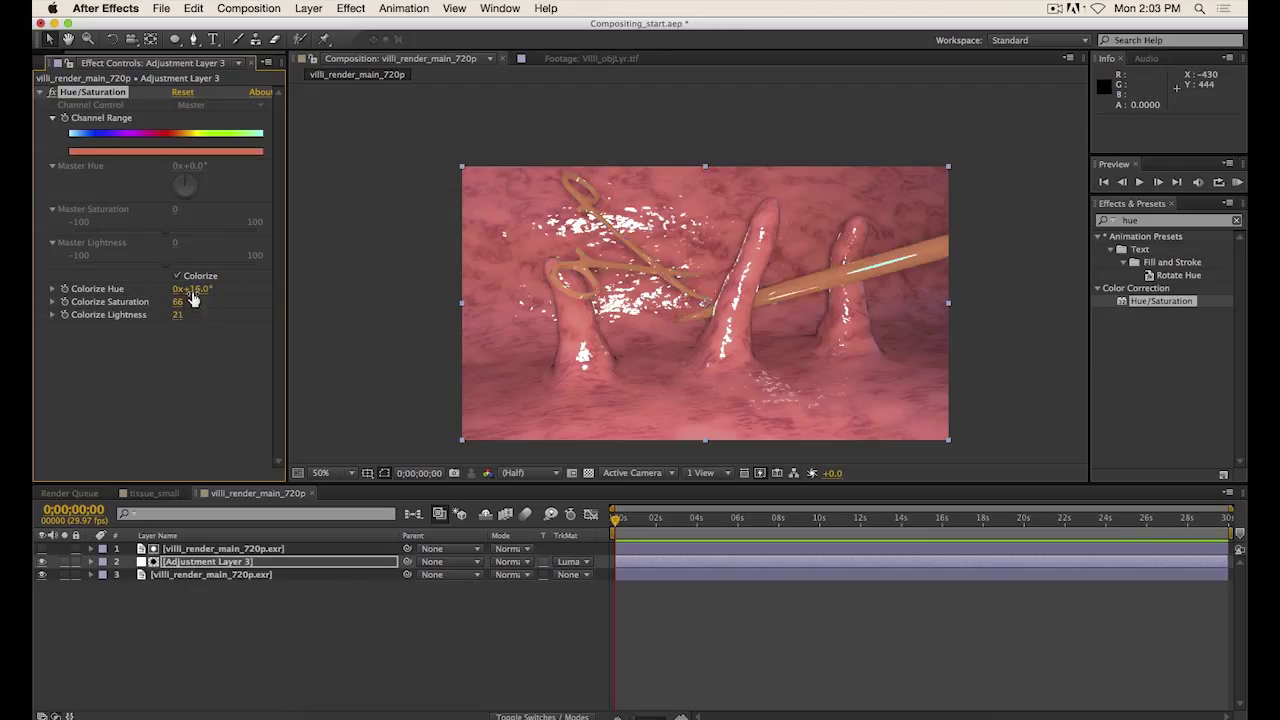
{"action": "left_click_drag", "start_coordinate": [193, 293], "coordinate": [136, 290]}
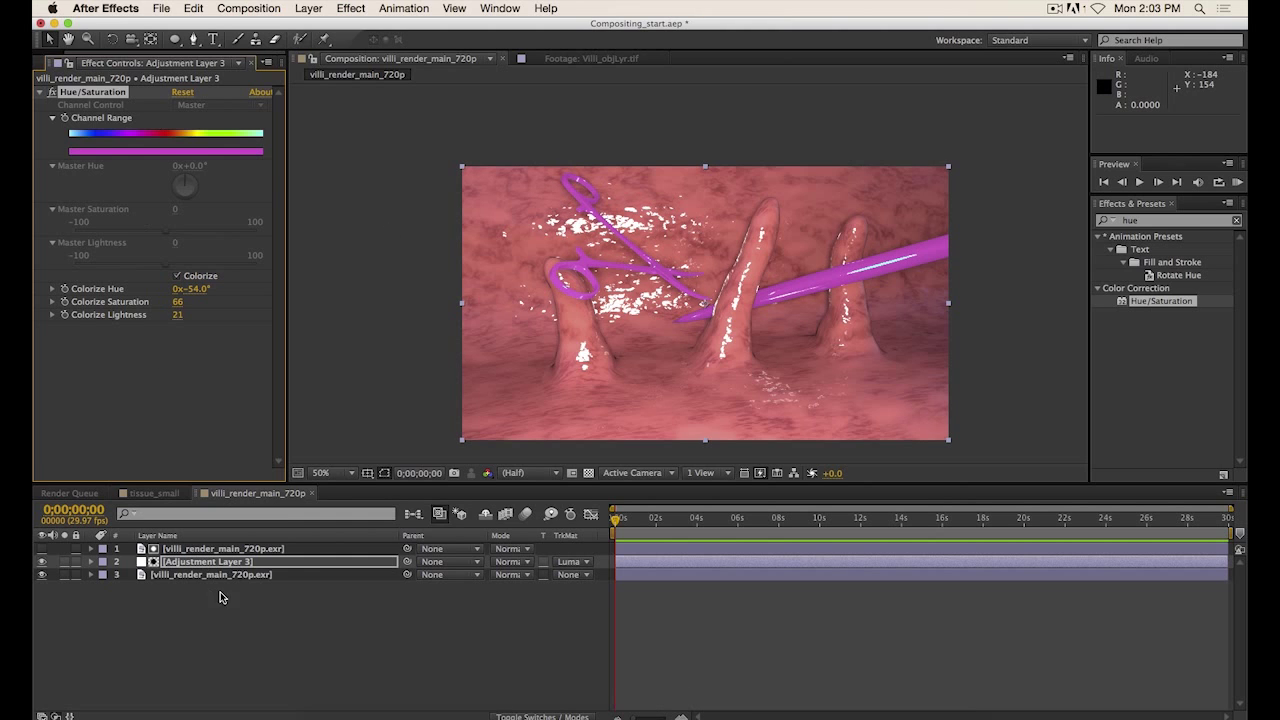
Review the adjustment and matte layers, then switch to Maya to view the object ID render and return to After Effects.
{"action": "left_click", "coordinate": [233, 563]}
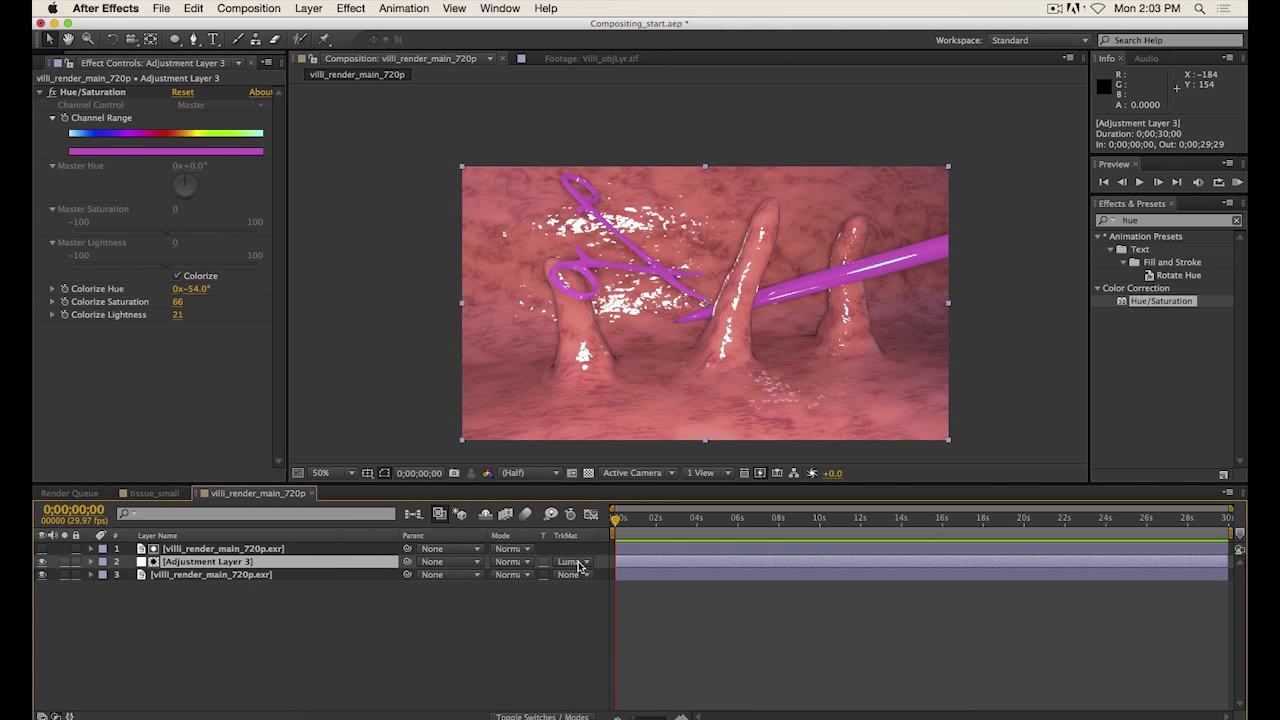
{"action": "left_click", "coordinate": [578, 565]}
{"action": "left_click", "coordinate": [334, 564]}
{"action": "left_click", "coordinate": [201, 550]}
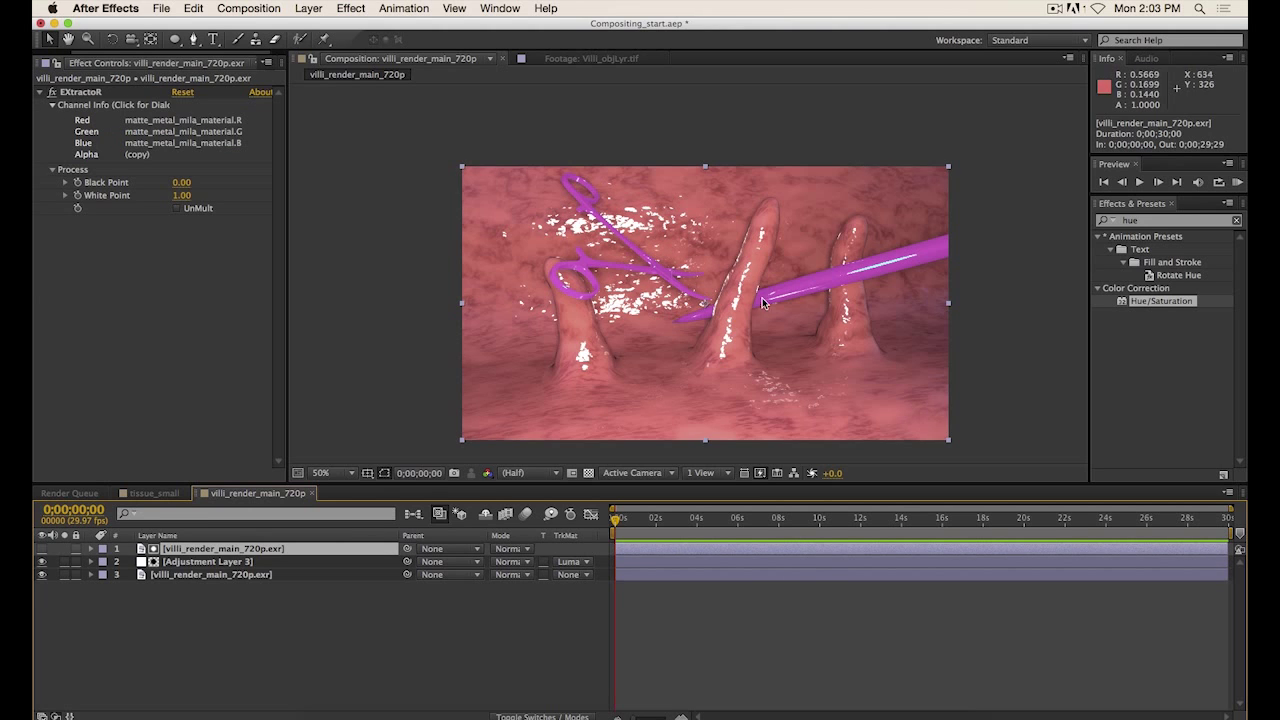
{"action": "left_click", "coordinate": [208, 562]}
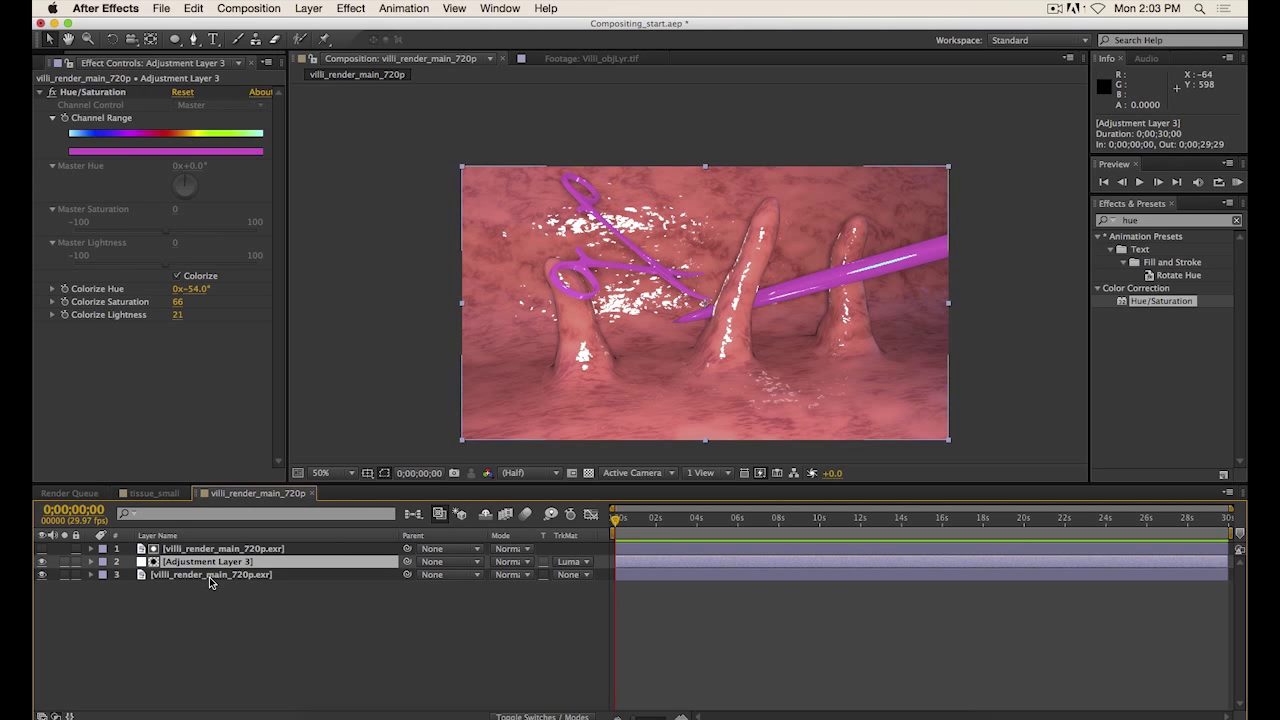
{"action": "left_click", "coordinate": [634, 710]}
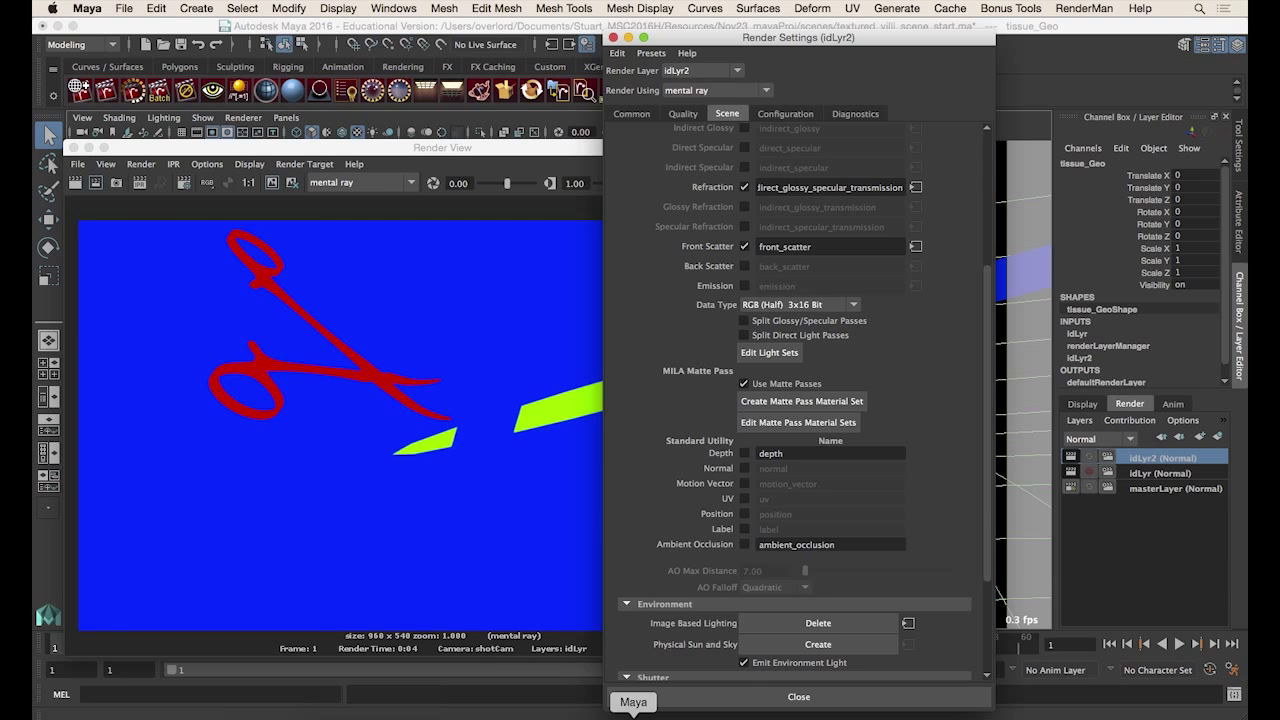
{"action": "left_click", "coordinate": [740, 712]}
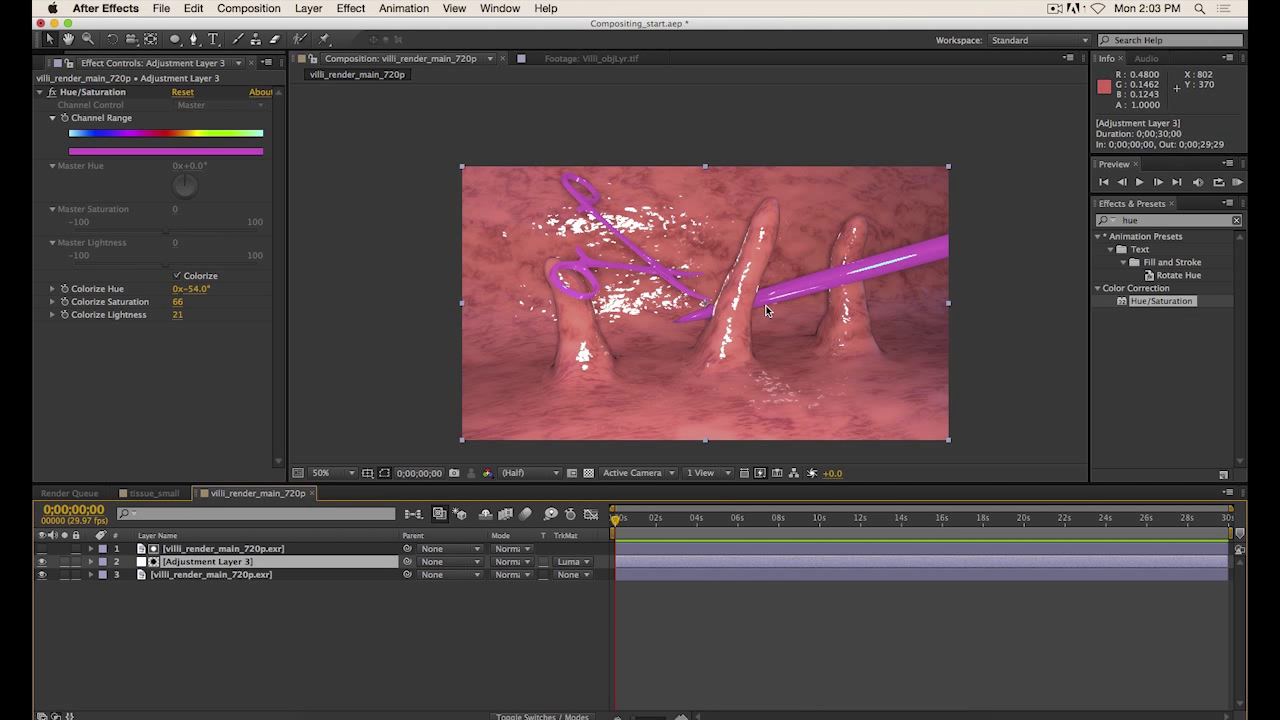
Draw a closed eight-point mask around the probe on the upper EXR matte layer with the Pen tool, leaving the scissors outside.
{"action": "left_click", "coordinate": [208, 549]}
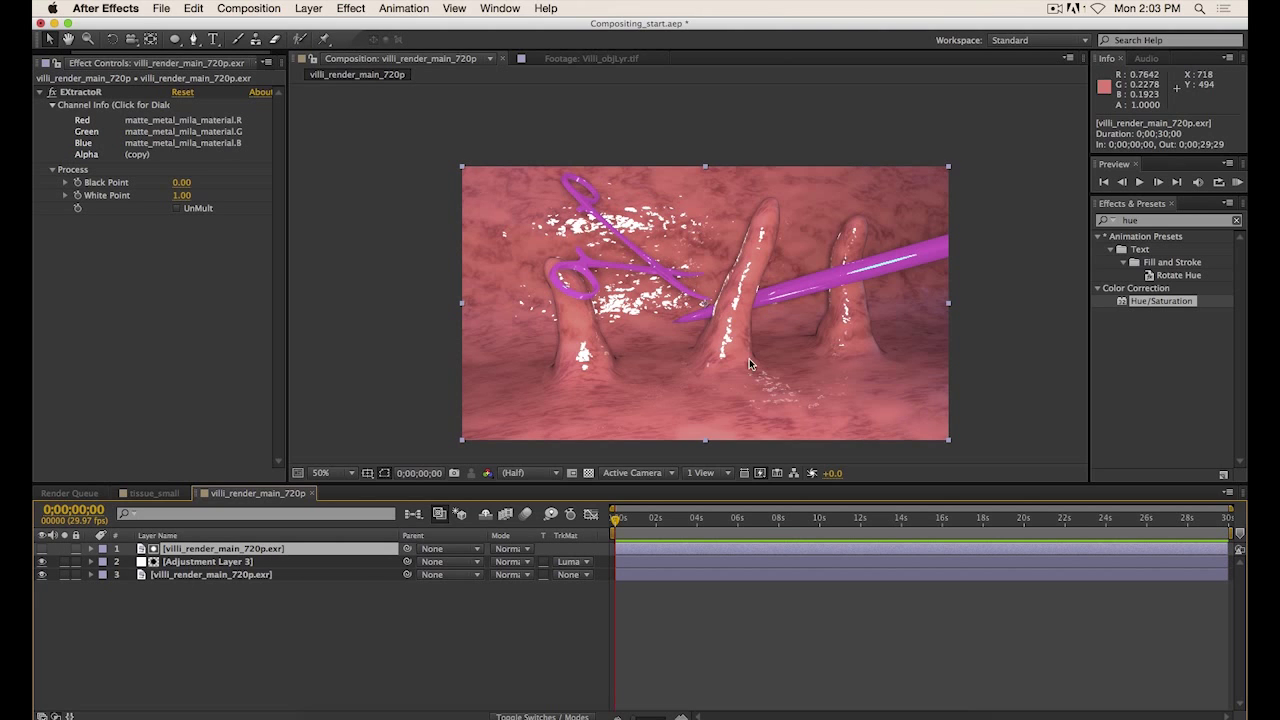
{"action": "left_click", "coordinate": [193, 39]}
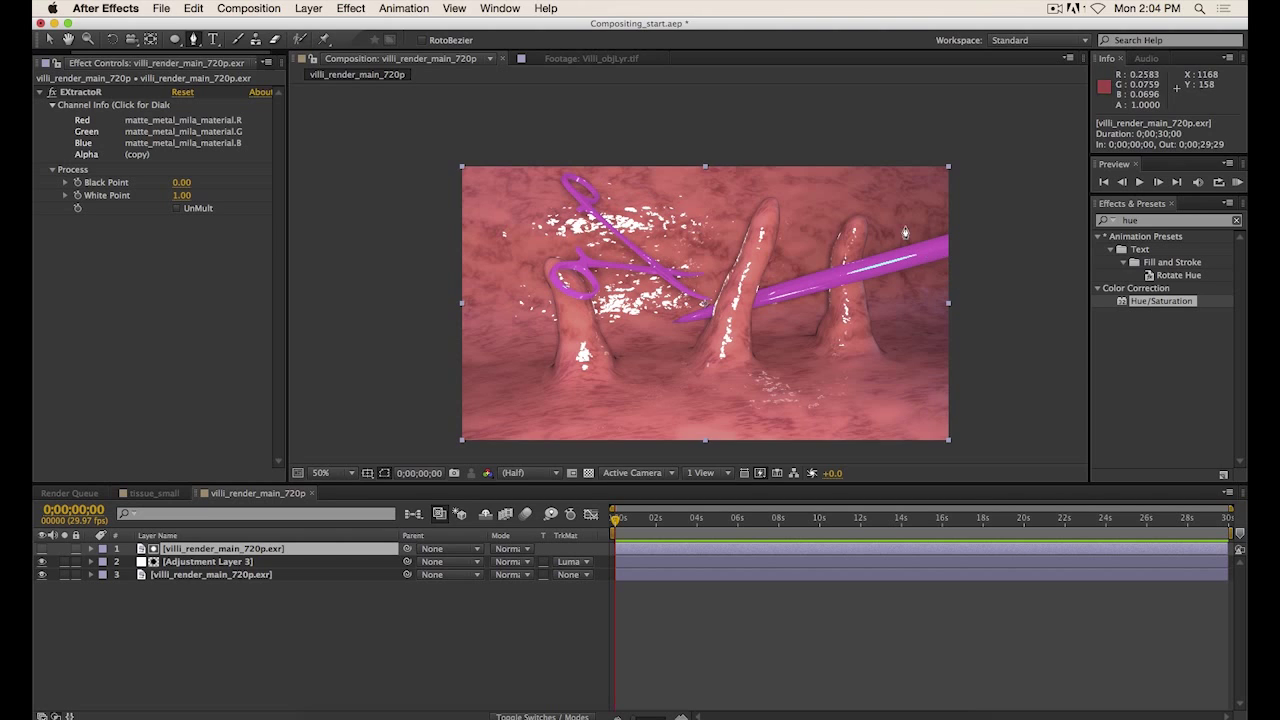
{"action": "left_click_drag", "start_coordinate": [904, 226], "coordinate": [953, 215]}
{"action": "left_click_drag", "start_coordinate": [760, 272], "coordinate": [711, 306]}
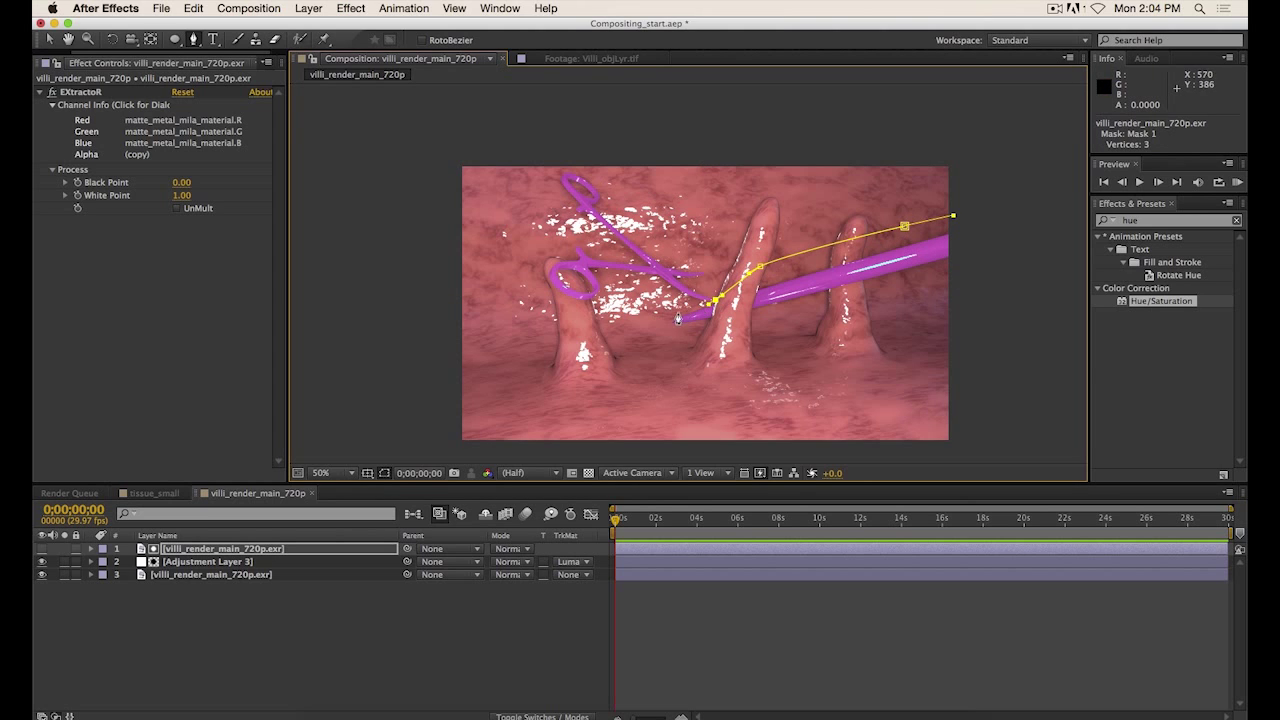
{"action": "left_click", "coordinate": [643, 352]}
{"action": "left_click", "coordinate": [747, 337]}
{"action": "left_click", "coordinate": [891, 297]}
{"action": "left_click", "coordinate": [947, 272]}
{"action": "left_click_drag", "start_coordinate": [1000, 222], "coordinate": [987, 199]}
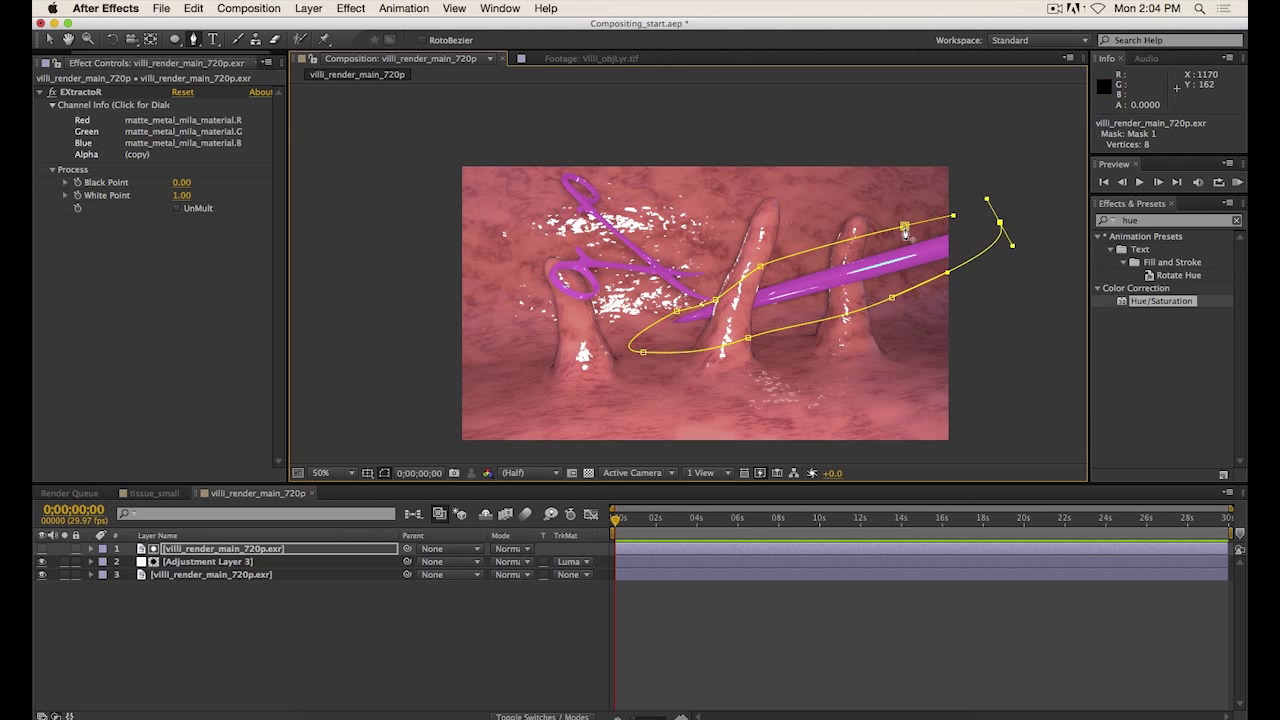
{"action": "left_click", "coordinate": [904, 227]}
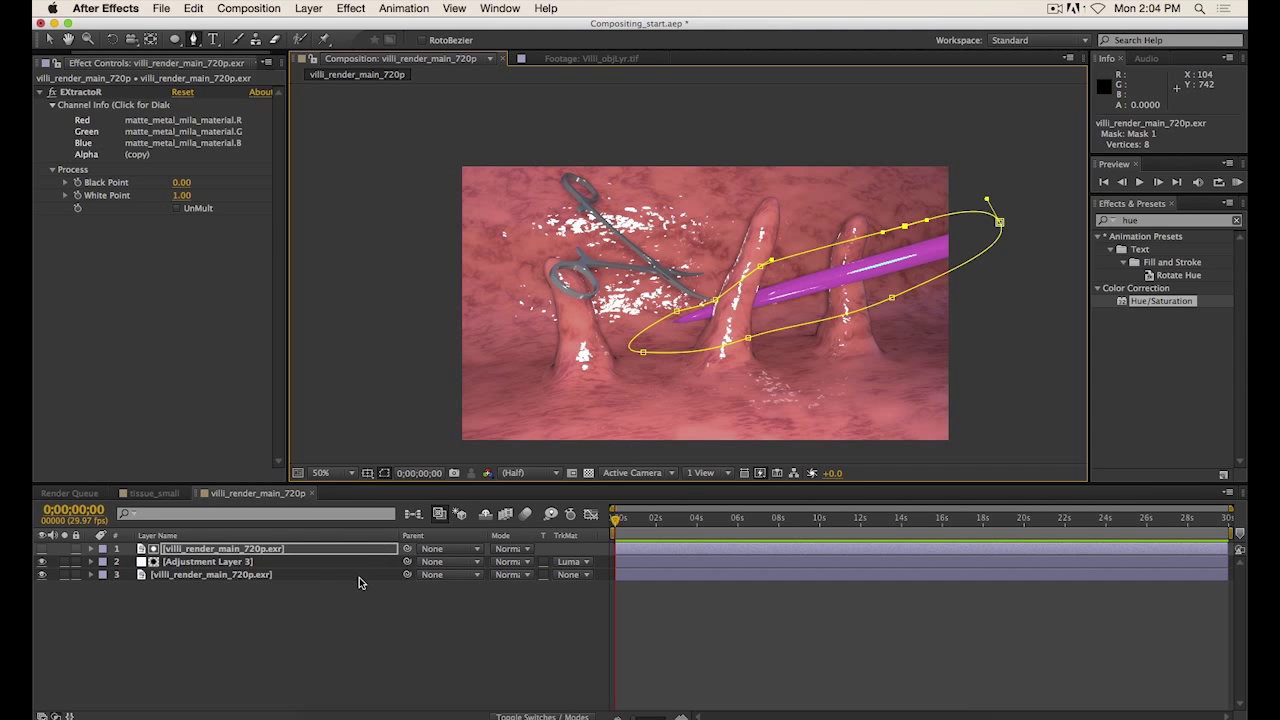
Return to the Selection tool and check the masked probe with and without the mask outline.
{"action": "left_click", "coordinate": [257, 554]}
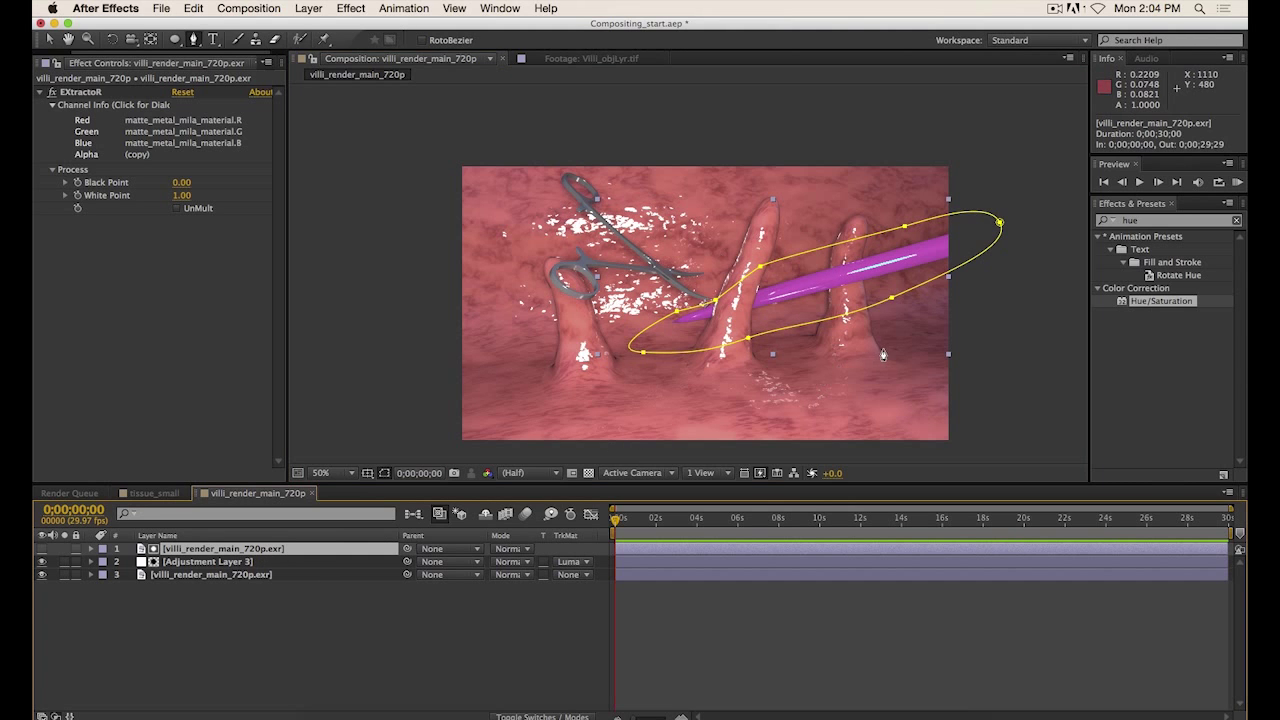
{"action": "key", "text": "v"}
{"action": "left_click", "coordinate": [1016, 331]}
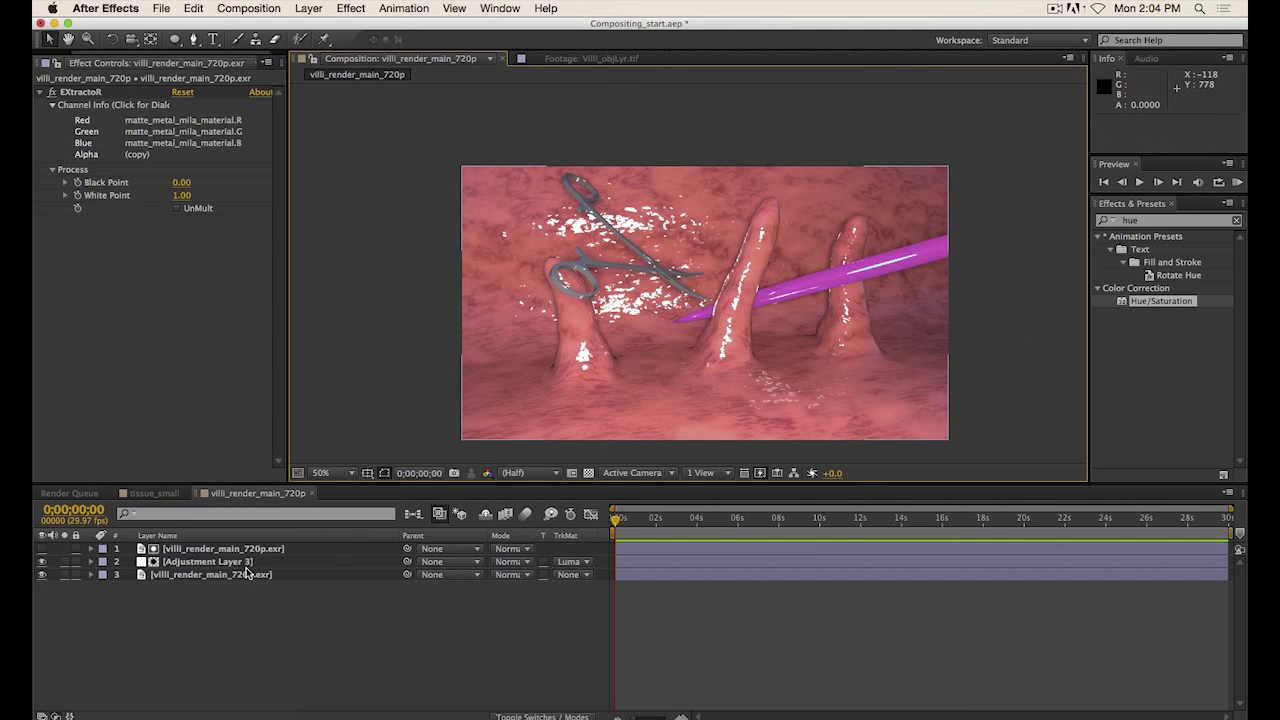
{"action": "left_click", "coordinate": [298, 550]}
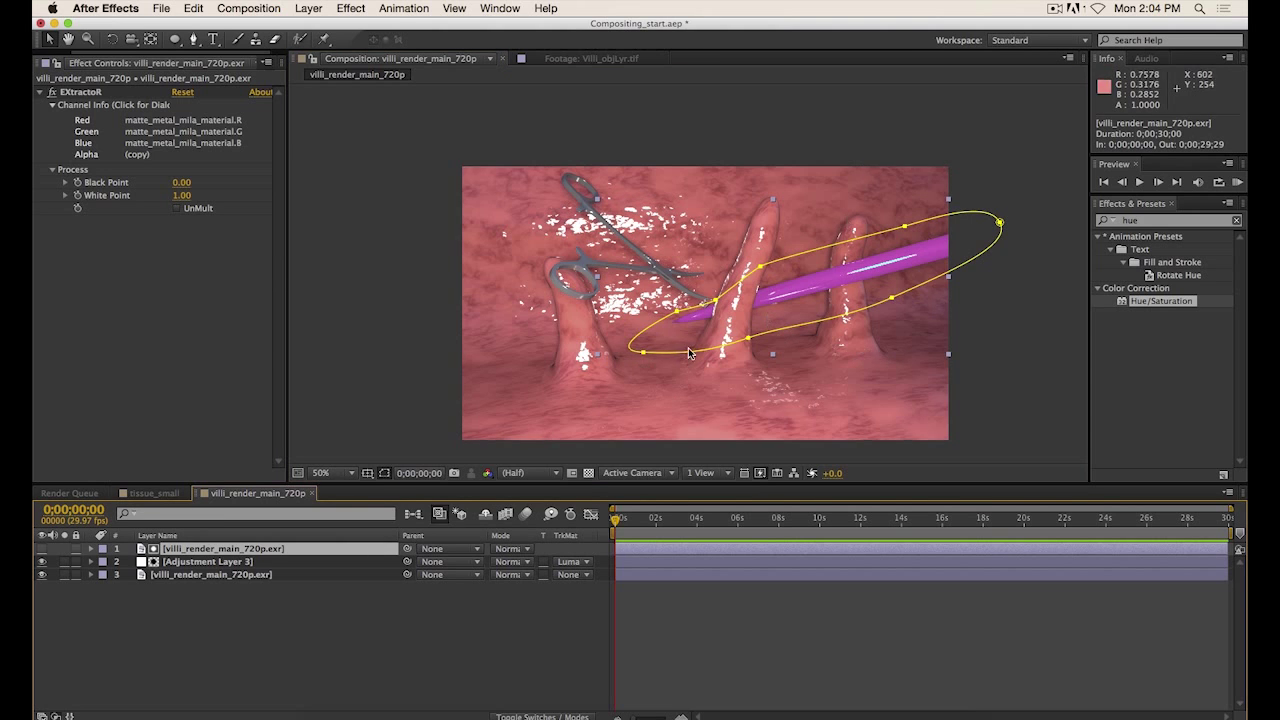
{"action": "left_click", "coordinate": [1019, 298]}
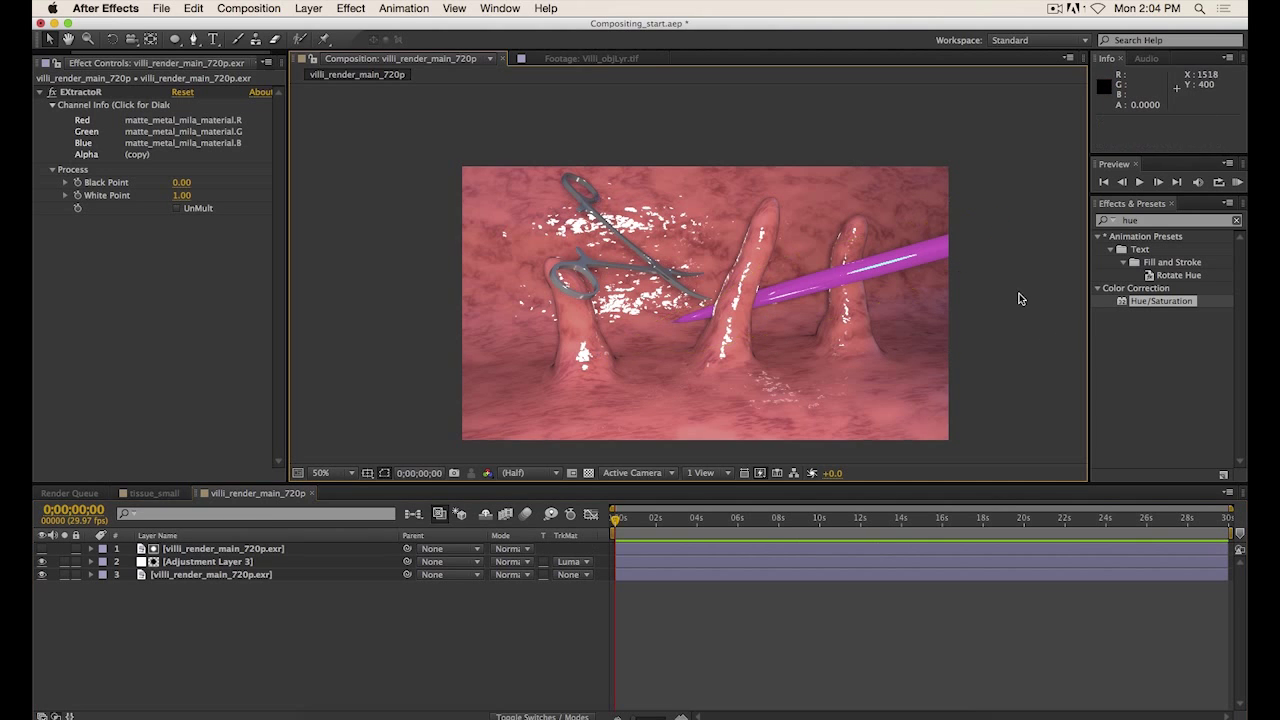
Reshape the upper edge of the probe mask by shifting its two vertices beside the central villus.
{"action": "left_click", "coordinate": [251, 553]}
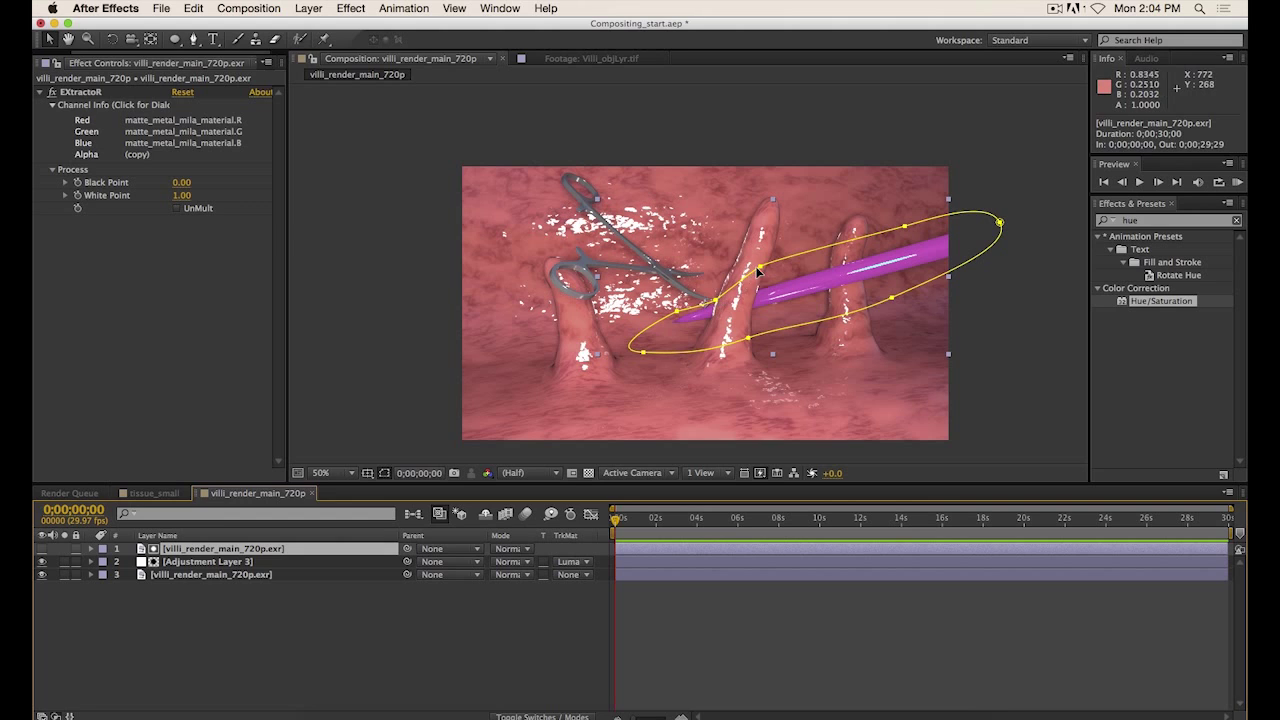
{"action": "left_click", "coordinate": [761, 267]}
{"action": "left_click_drag", "start_coordinate": [763, 266], "coordinate": [718, 298]}
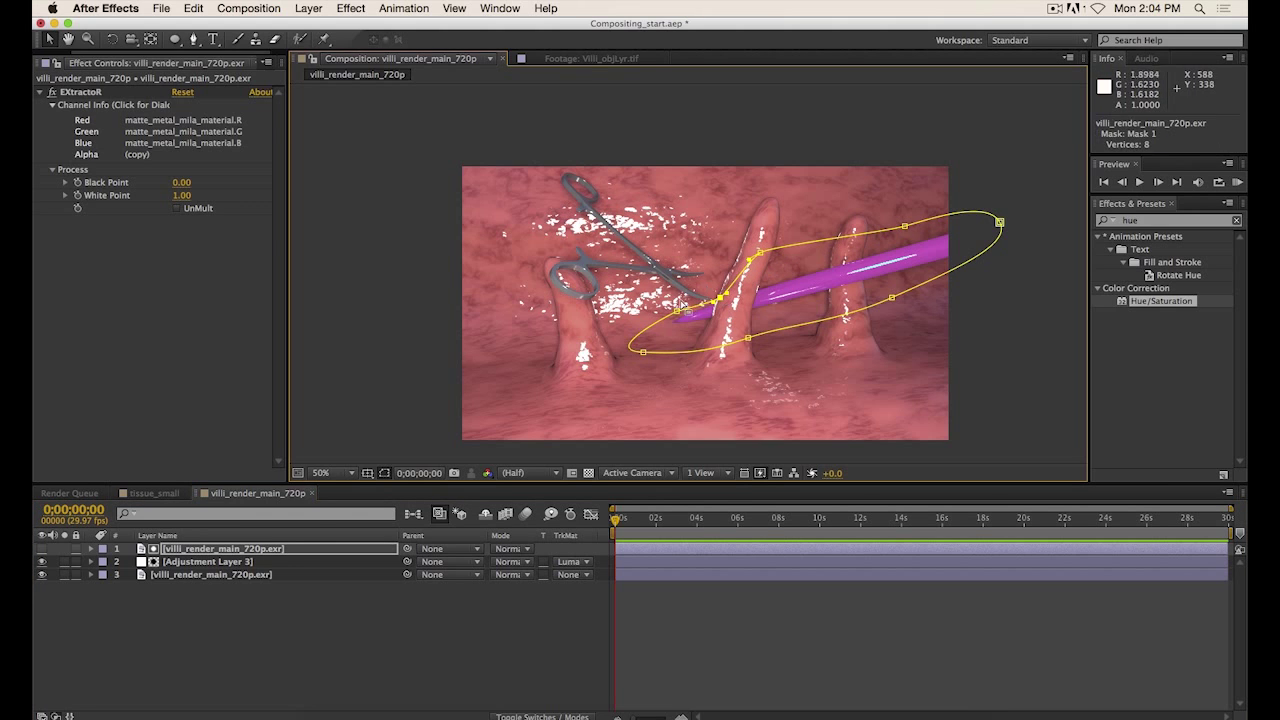
{"action": "left_click", "coordinate": [386, 363]}
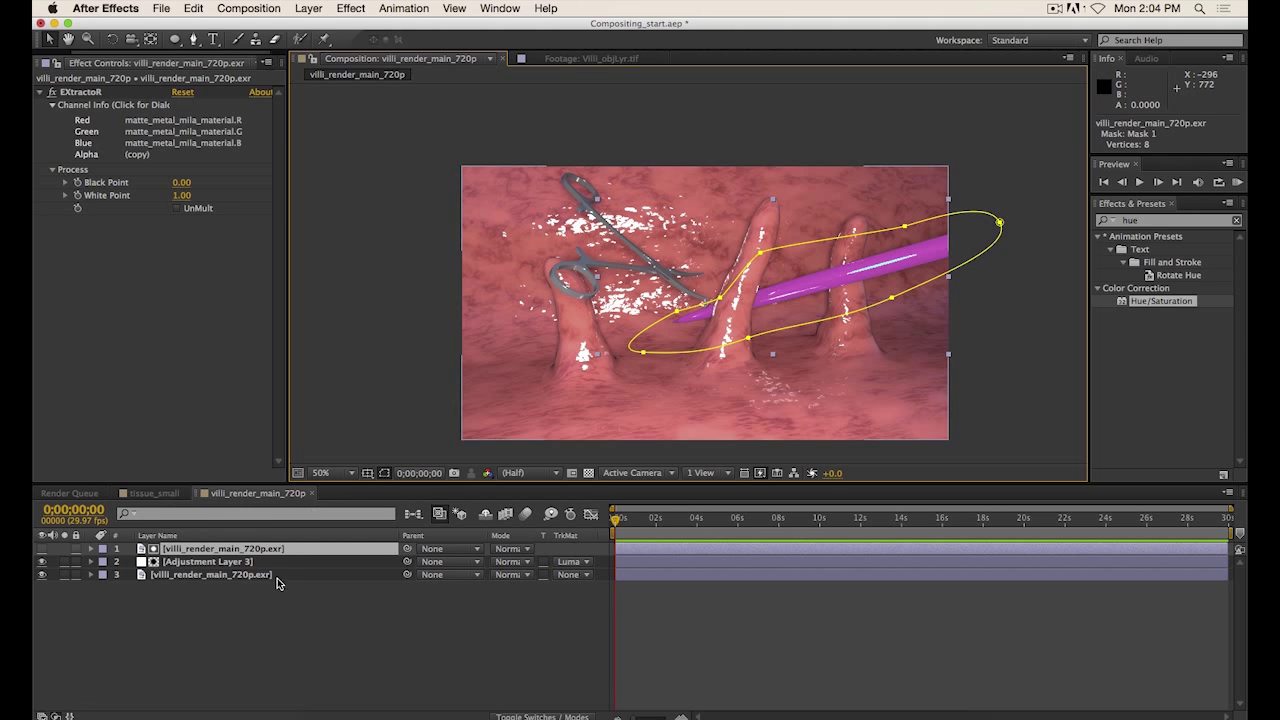
View the Villi_objLyr.tif object ID footage and create a new composition from it.
{"action": "left_click", "coordinate": [58, 62]}
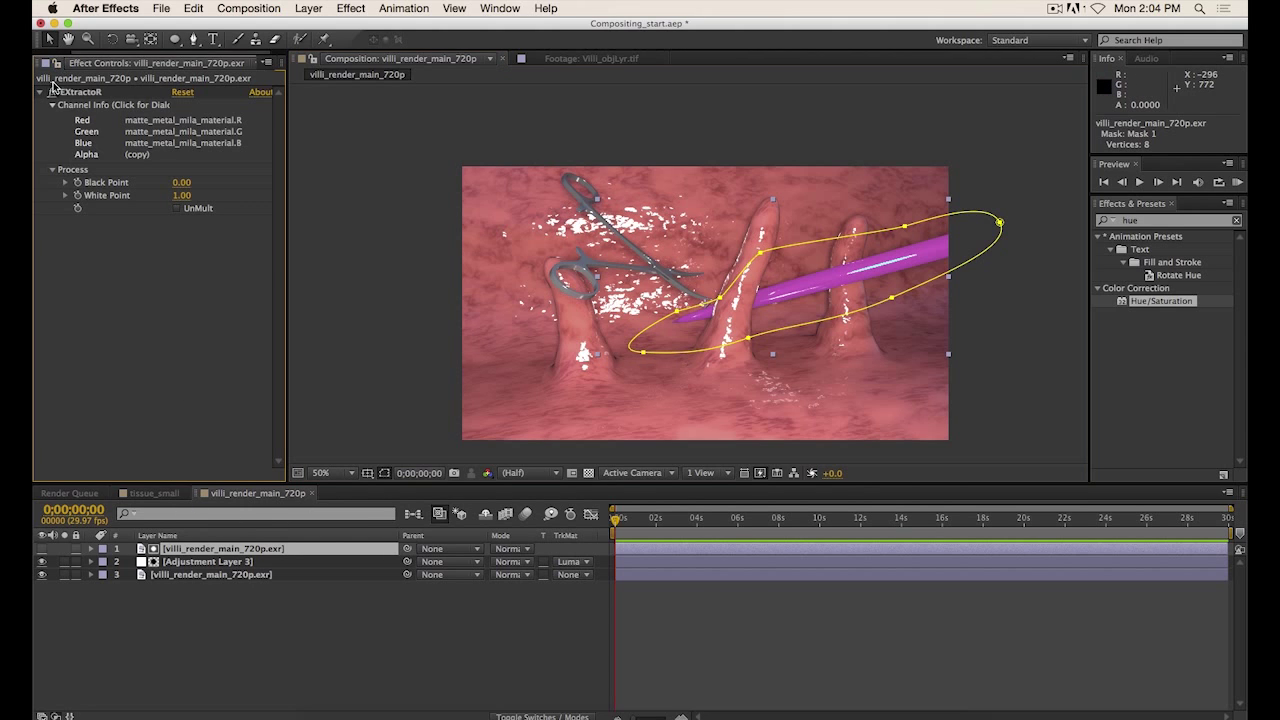
{"action": "left_click", "coordinate": [52, 62]}
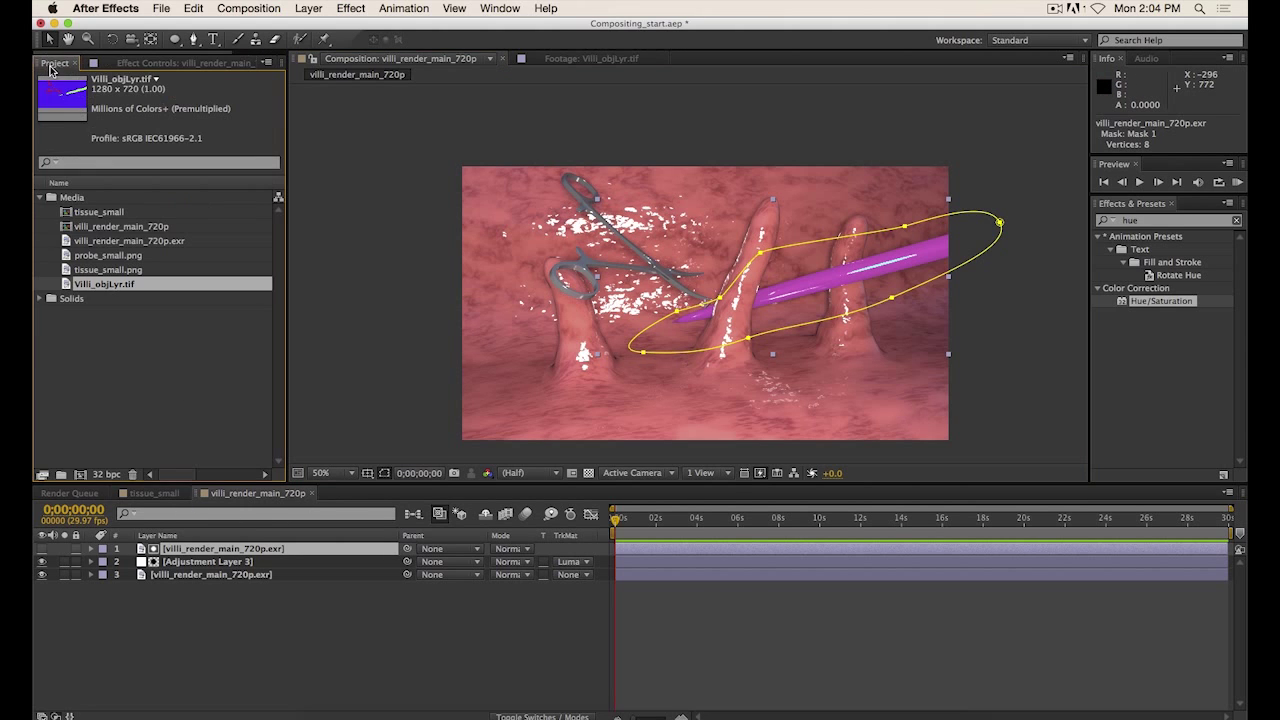
{"action": "double_click", "coordinate": [97, 288]}
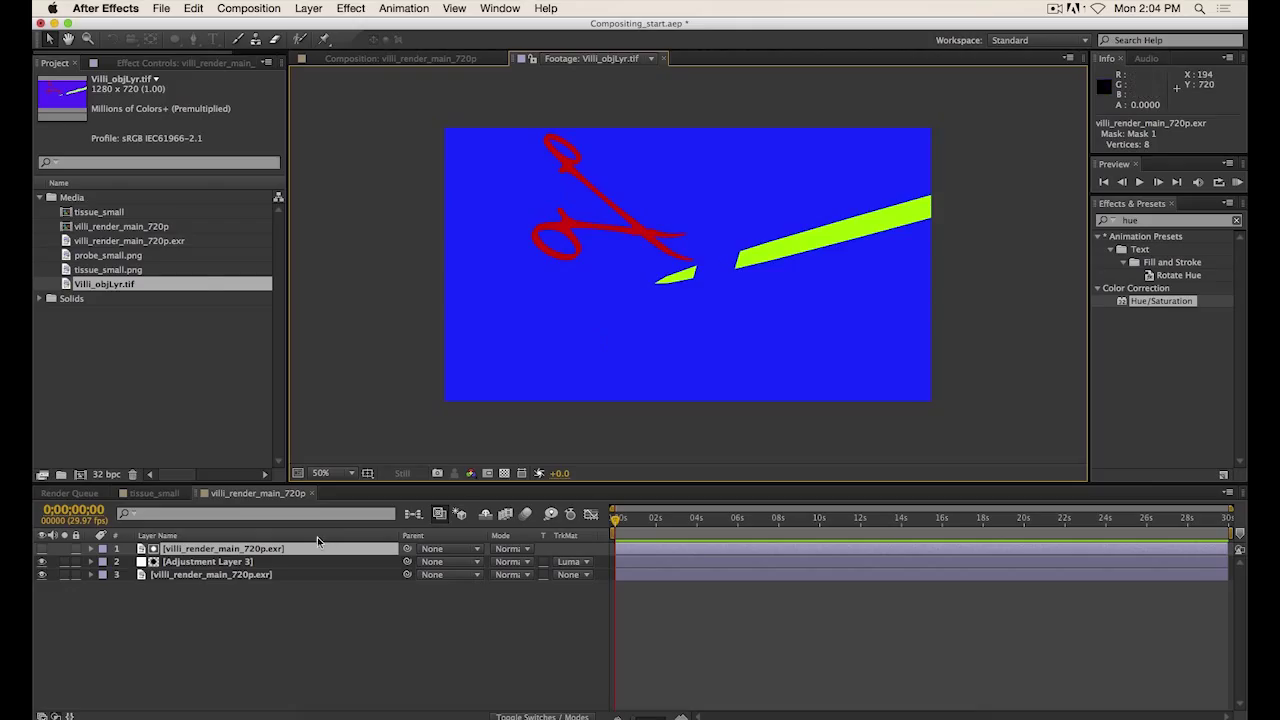
{"action": "left_click", "coordinate": [193, 336]}
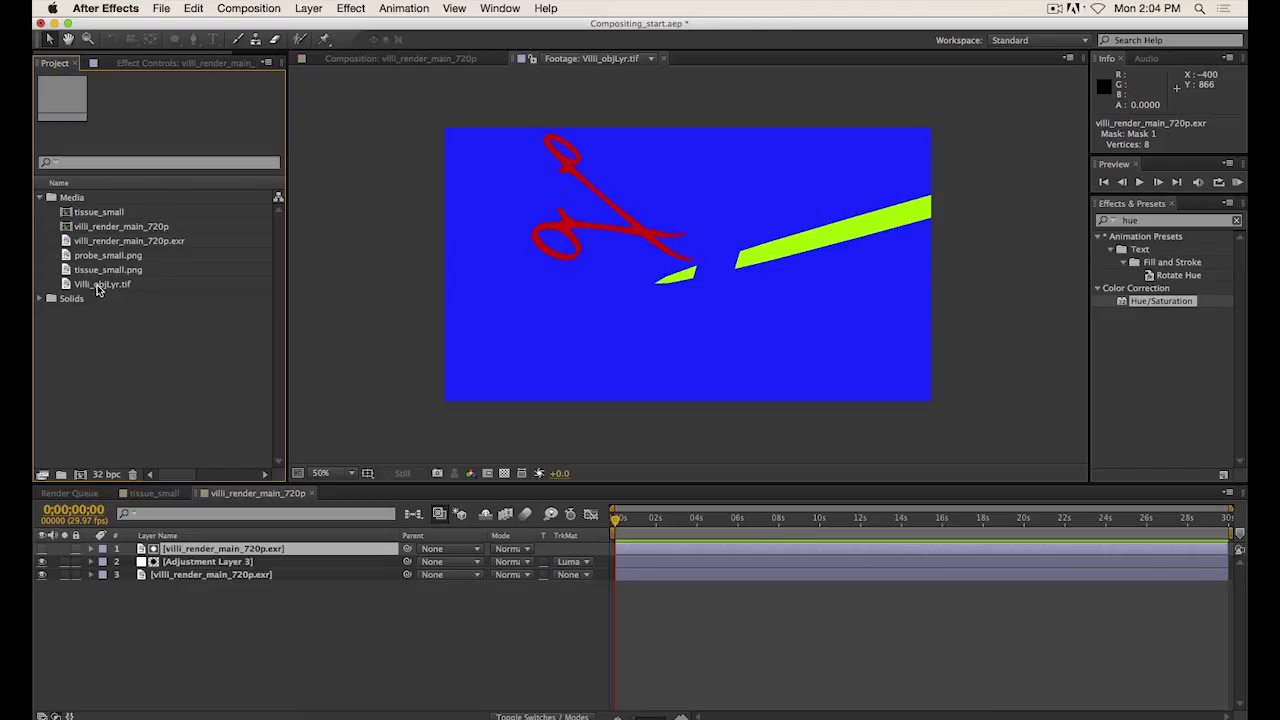
{"action": "left_click_drag", "start_coordinate": [98, 290], "coordinate": [85, 475]}
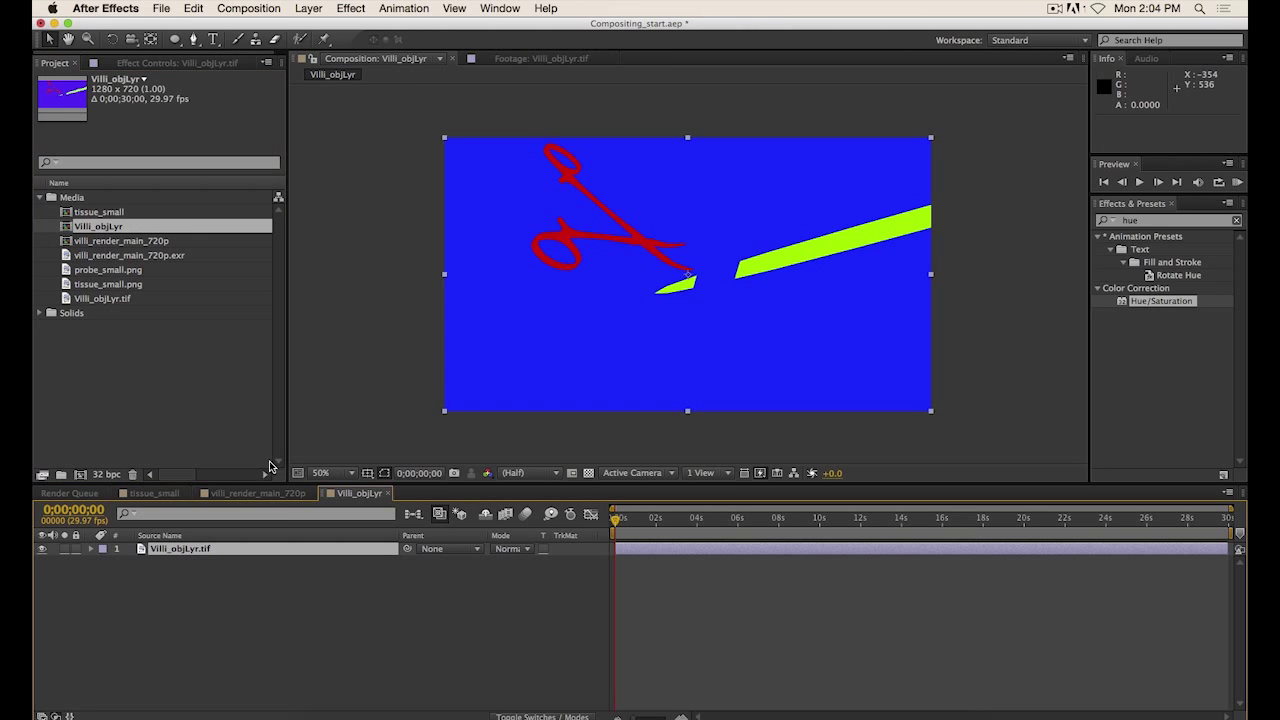
Duplicate the Villi_objLyr.tif layer twice in the new composition.
{"action": "left_click", "coordinate": [198, 551]}
{"action": "key", "text": "super+d"}
{"action": "key", "text": "super+d"}
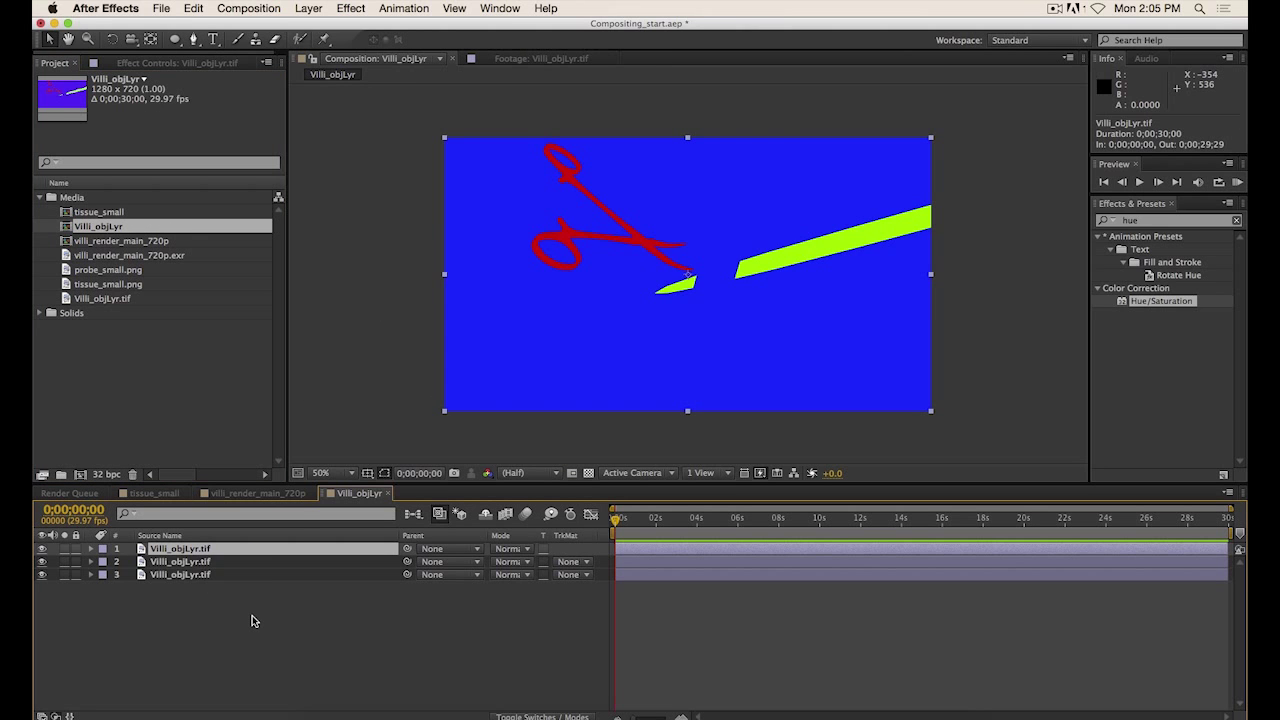
Apply the Shift Channels effect to the bottom Villi_objLyr.tif layer and take its alpha from Red.
{"action": "left_click", "coordinate": [215, 64]}
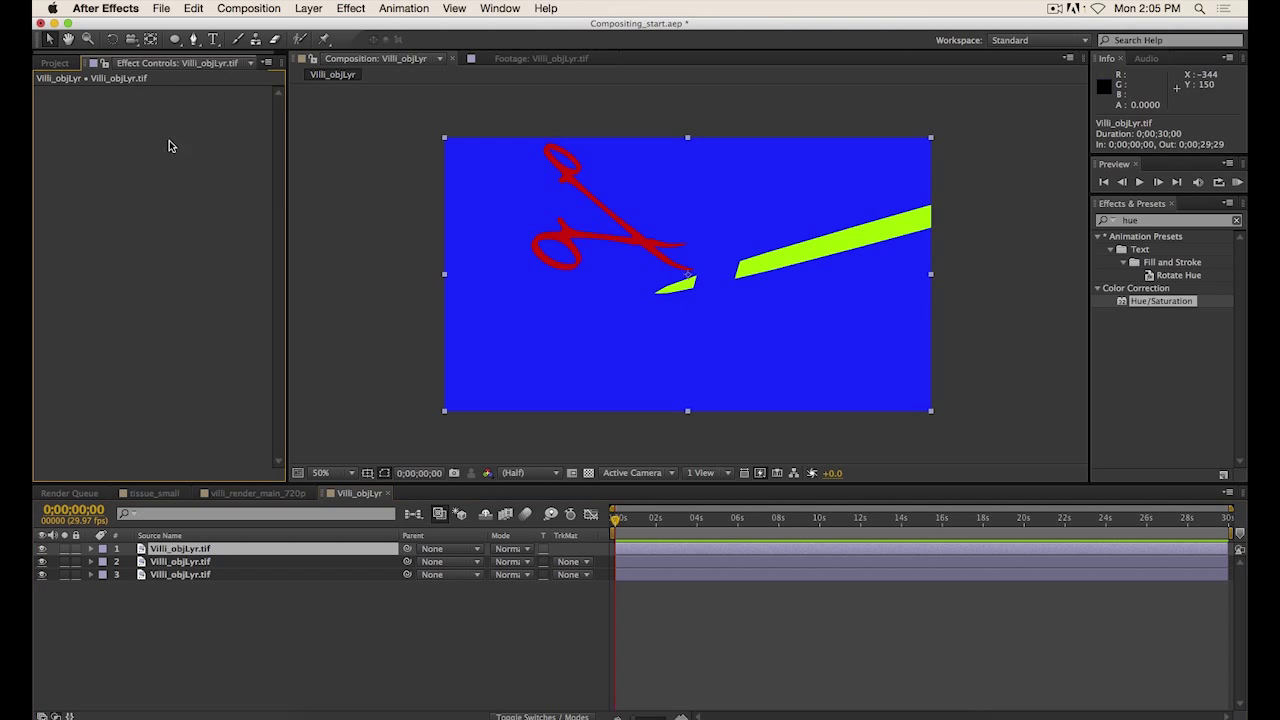
{"action": "left_click", "coordinate": [1147, 221]}
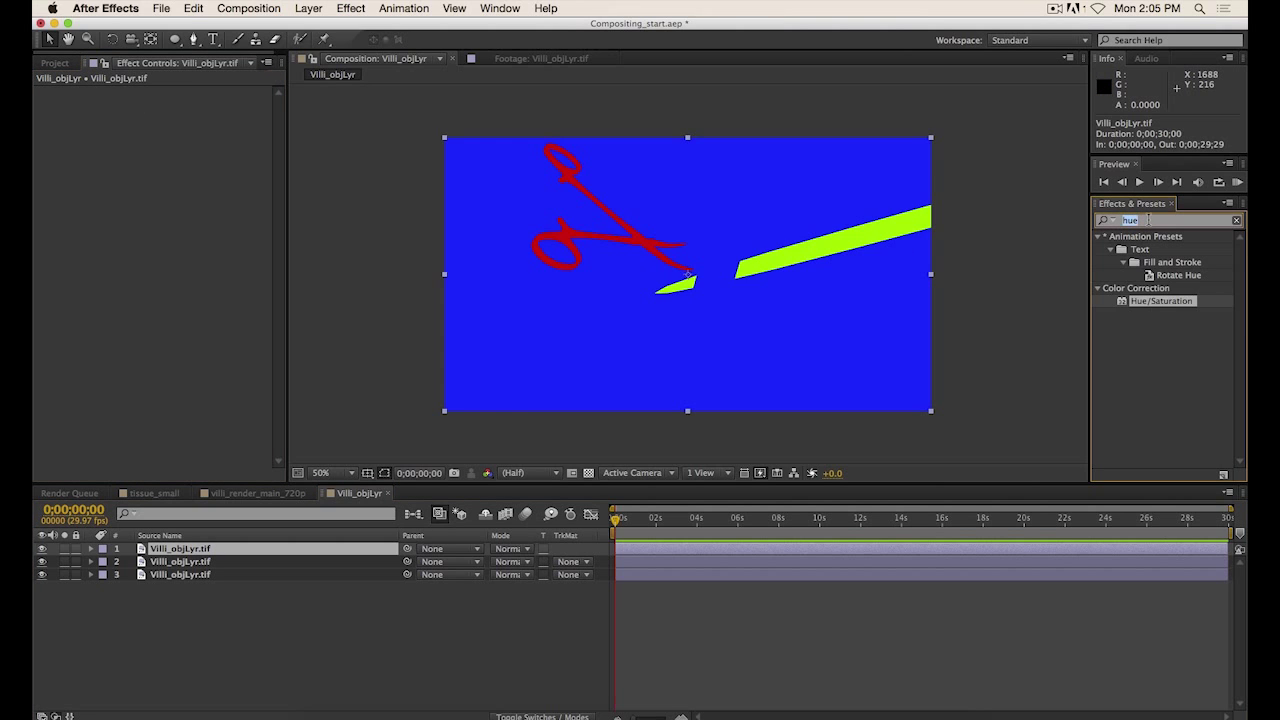
{"action": "type", "text": "shift"}
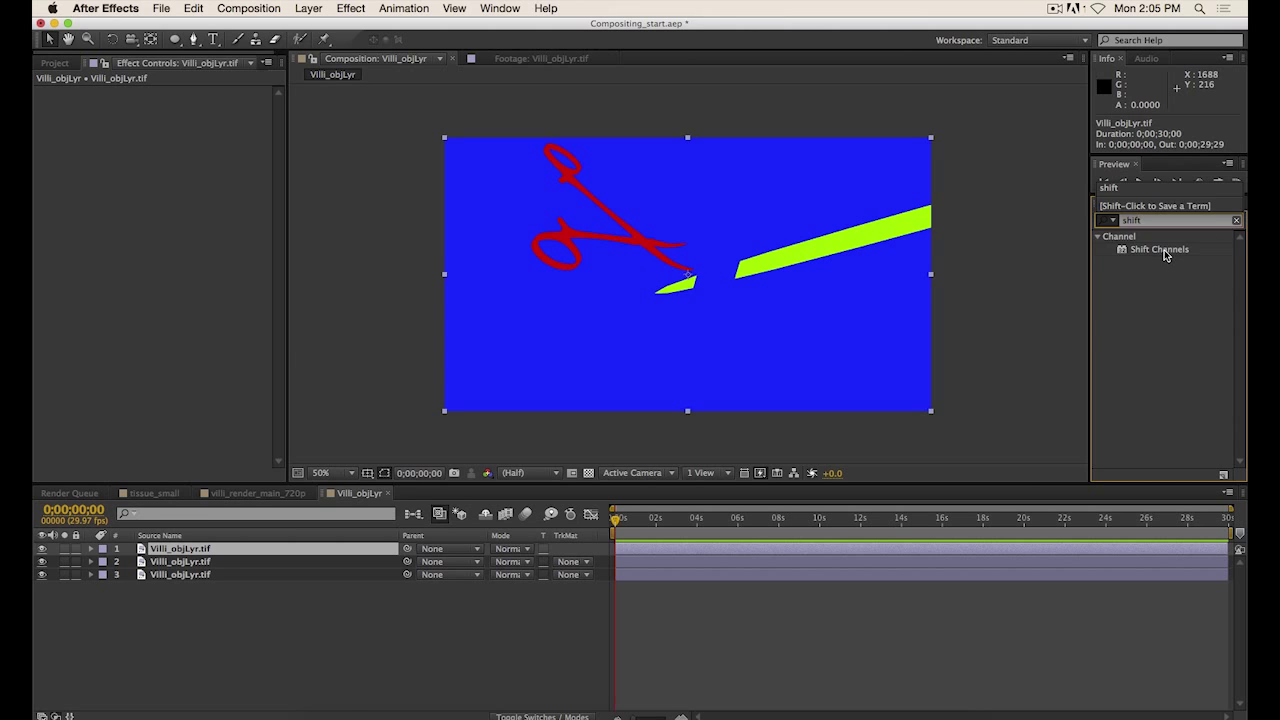
{"action": "left_click_drag", "start_coordinate": [1165, 255], "coordinate": [195, 586]}
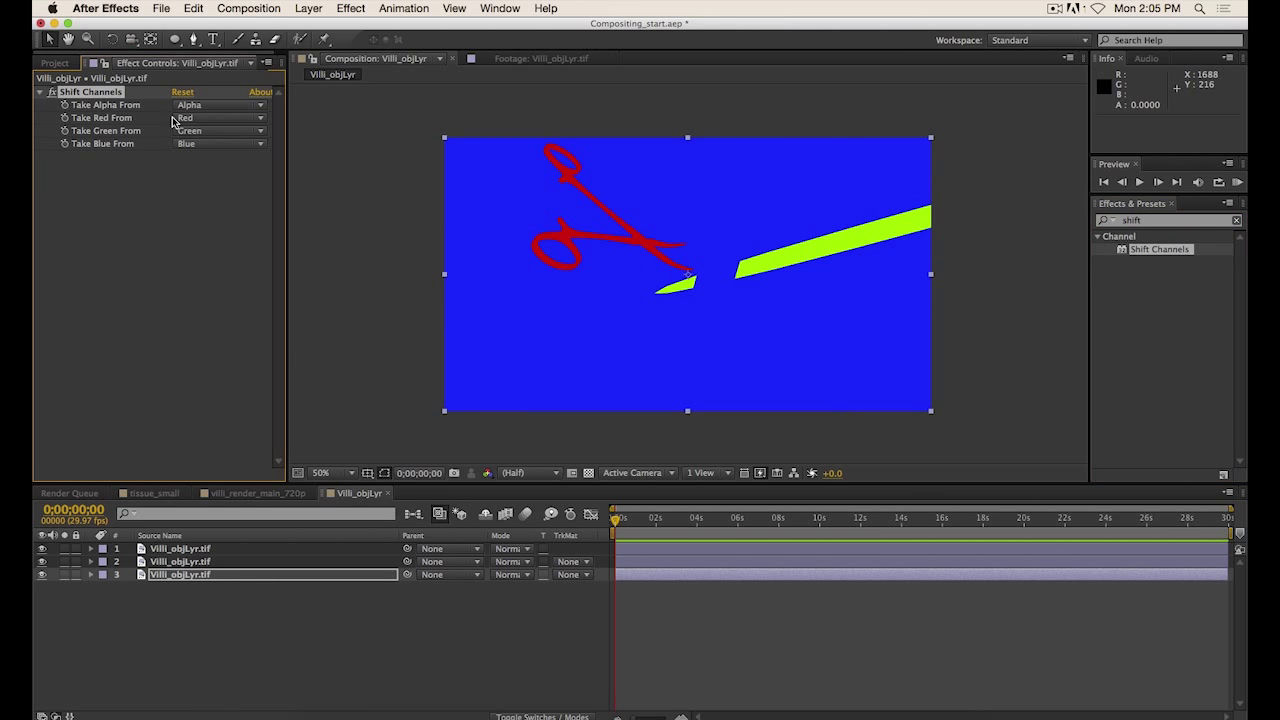
{"action": "left_click", "coordinate": [226, 118]}
{"action": "left_click", "coordinate": [226, 117]}
{"action": "left_click", "coordinate": [258, 106]}
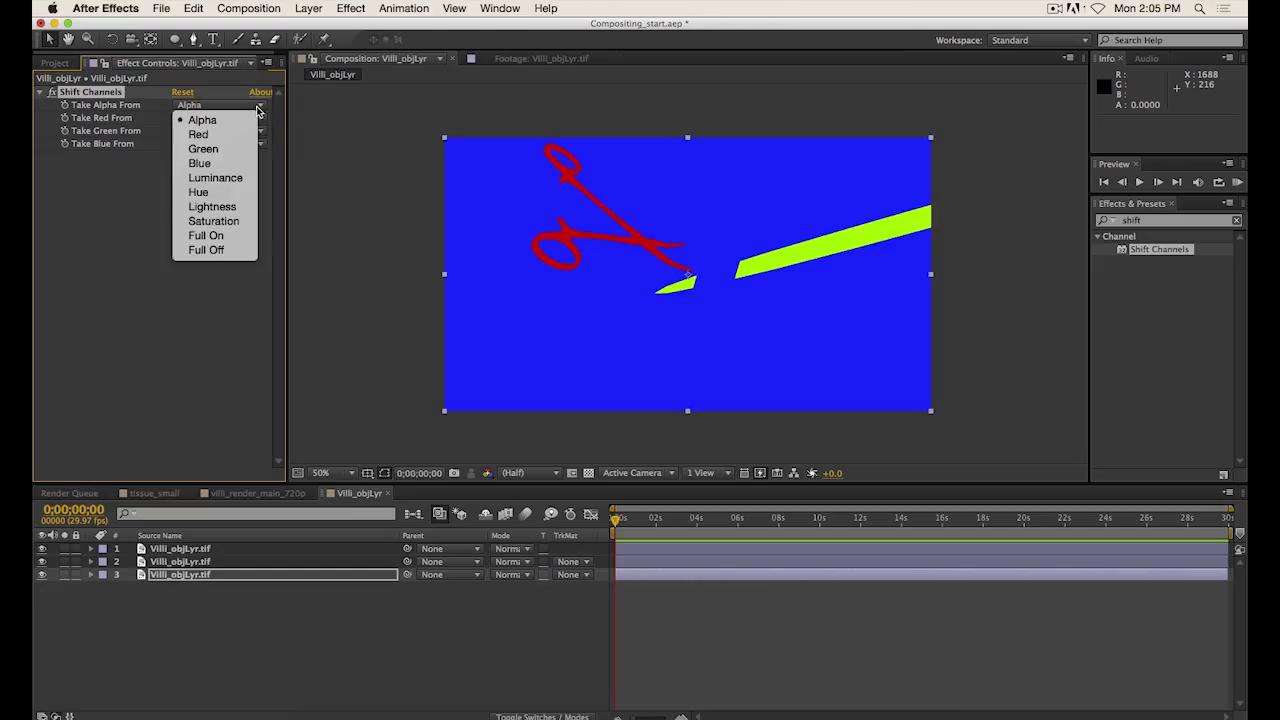
{"action": "left_click", "coordinate": [198, 134]}
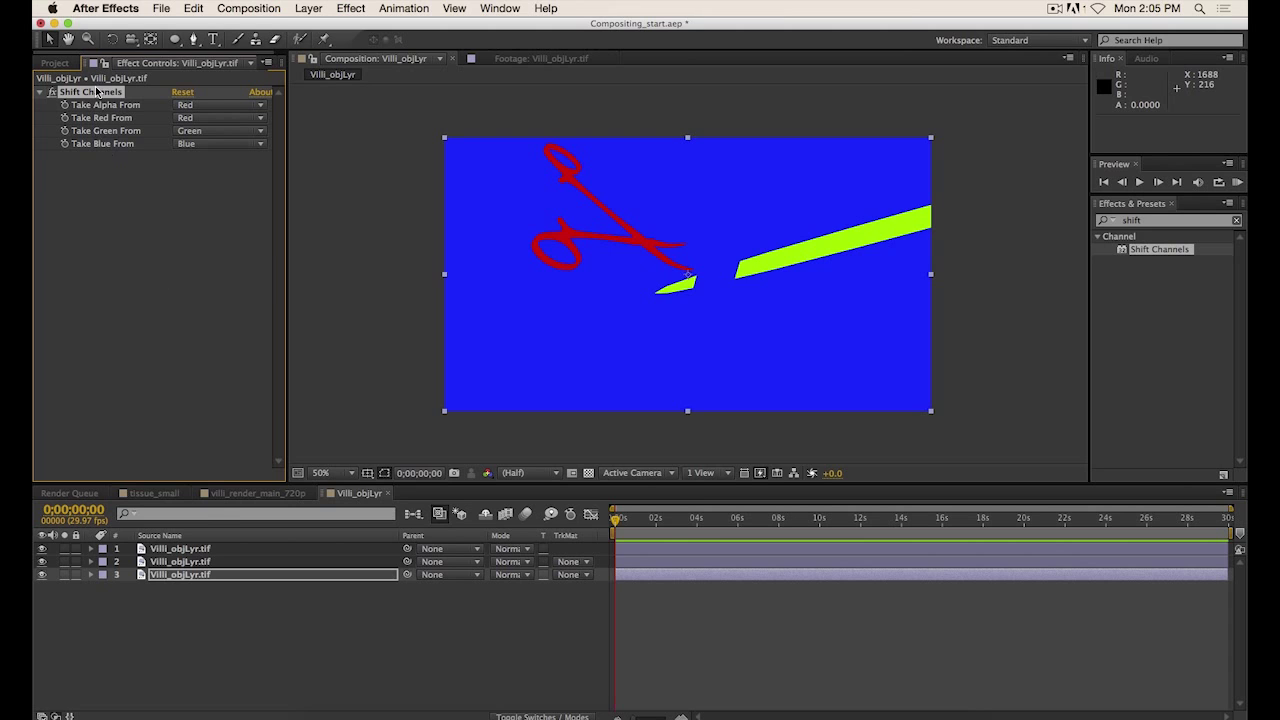
Copy Shift Channels to the middle and top layers, taking alpha from Green on the middle one and from Blue on the top one.
{"action": "left_click", "coordinate": [205, 561]}
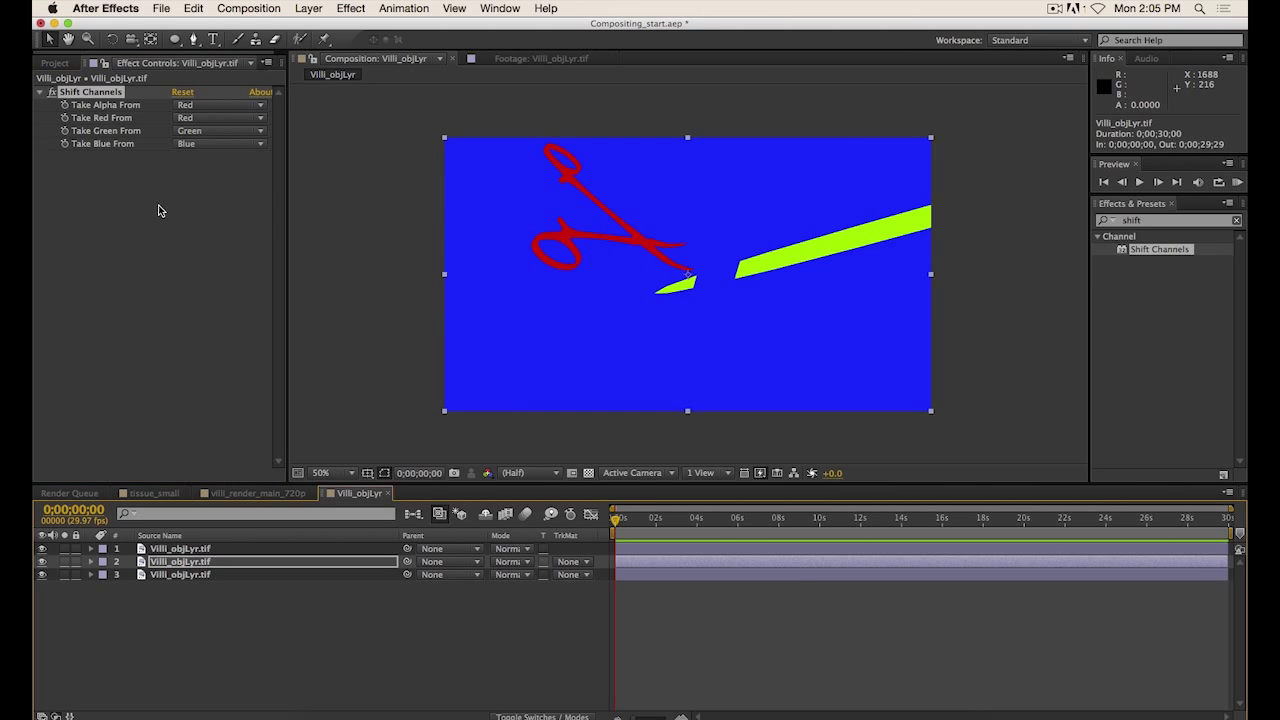
{"action": "left_click", "coordinate": [210, 105]}
{"action": "left_click", "coordinate": [212, 150]}
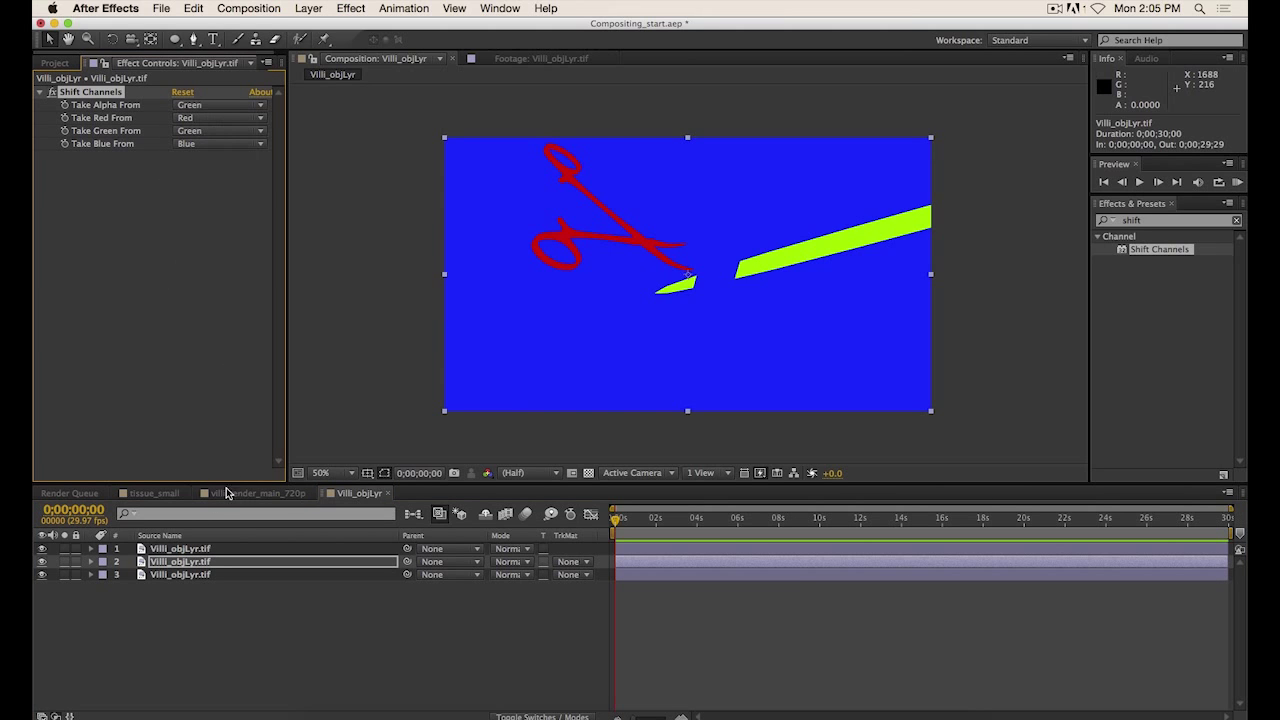
{"action": "left_click", "coordinate": [185, 549]}
{"action": "key", "text": "super+v"}
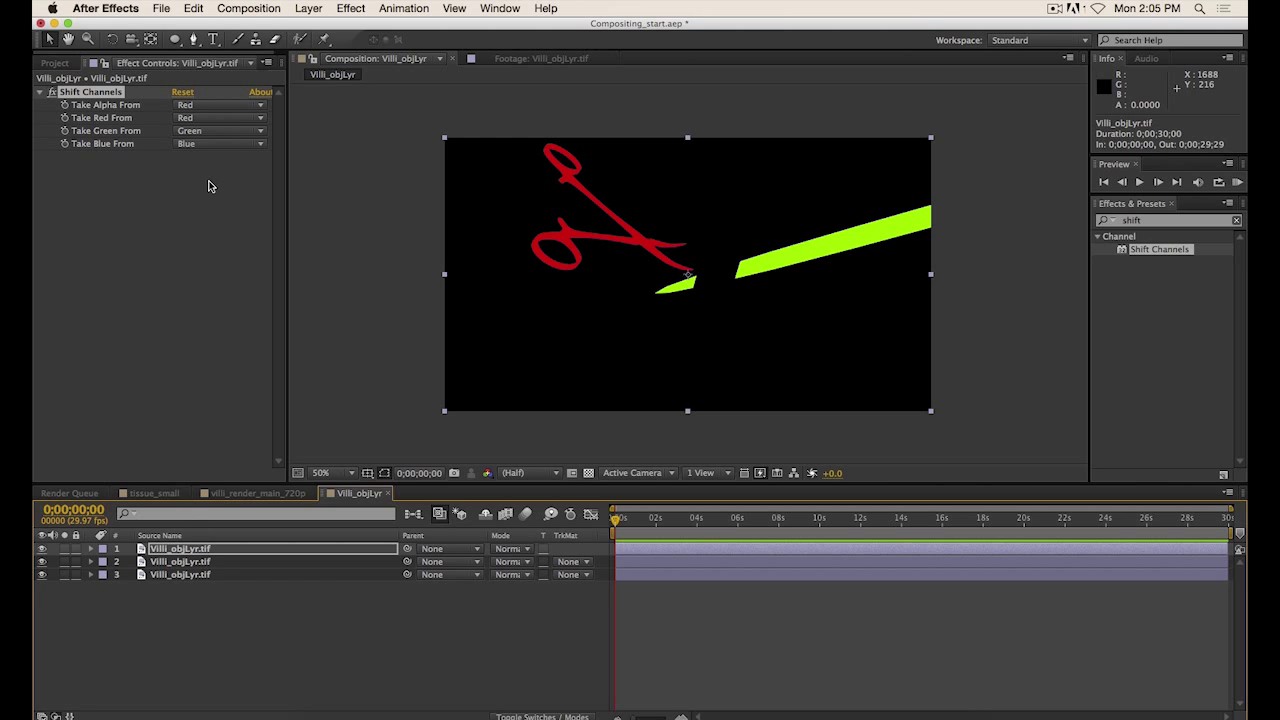
{"action": "left_click", "coordinate": [228, 107]}
{"action": "left_click", "coordinate": [216, 166]}
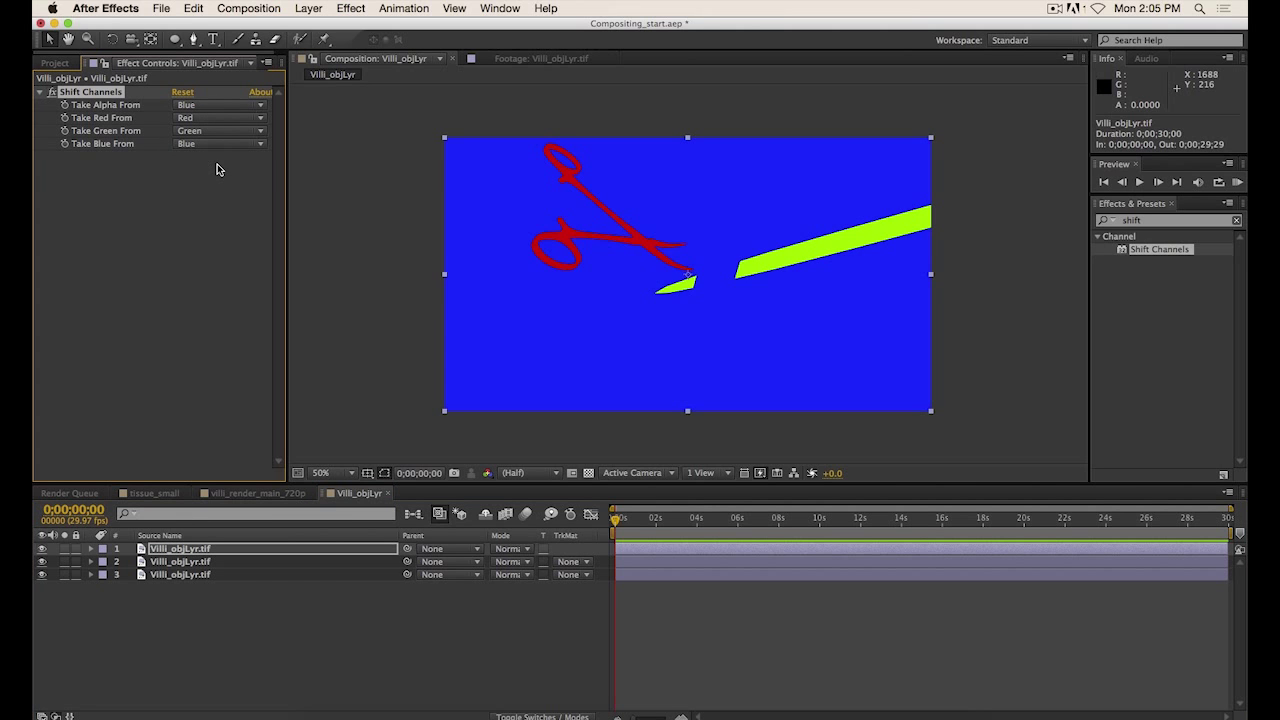
{"action": "left_click", "coordinate": [215, 640]}
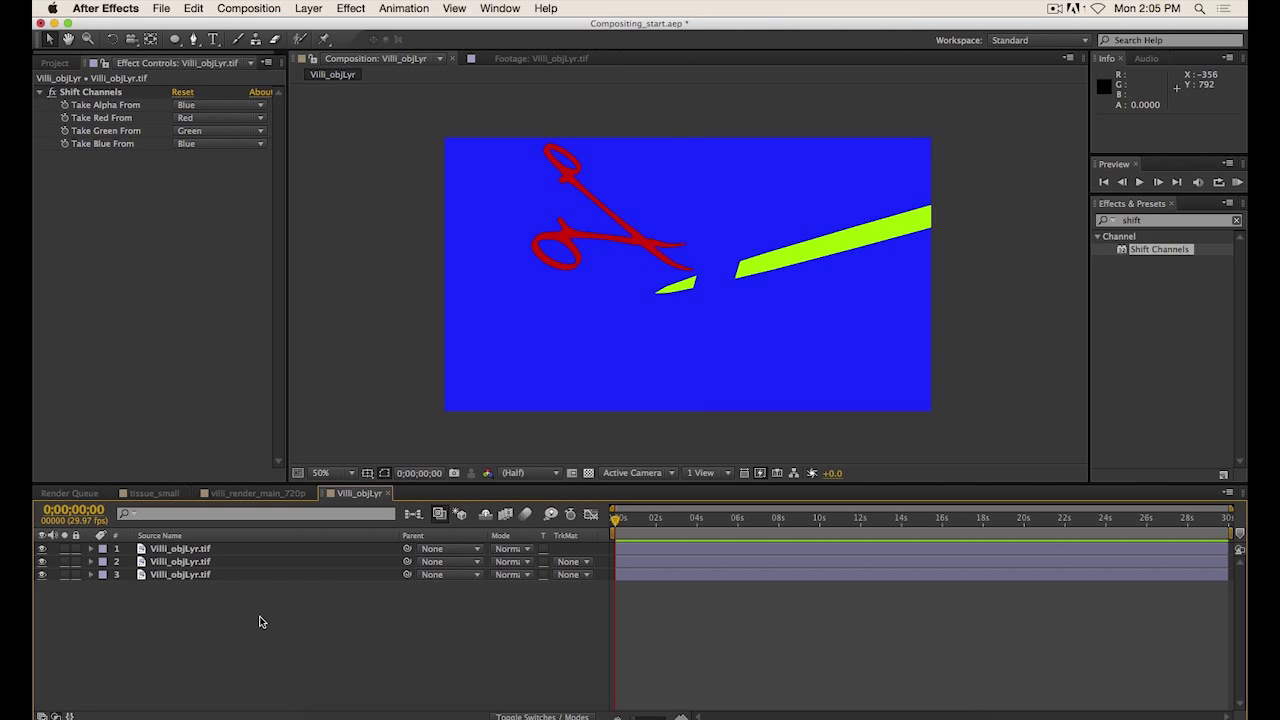
Display the composition's alpha channel and examine the edges around the scissors and probe tip up close.
{"action": "left_click", "coordinate": [490, 474]}
{"action": "left_click", "coordinate": [510, 554]}
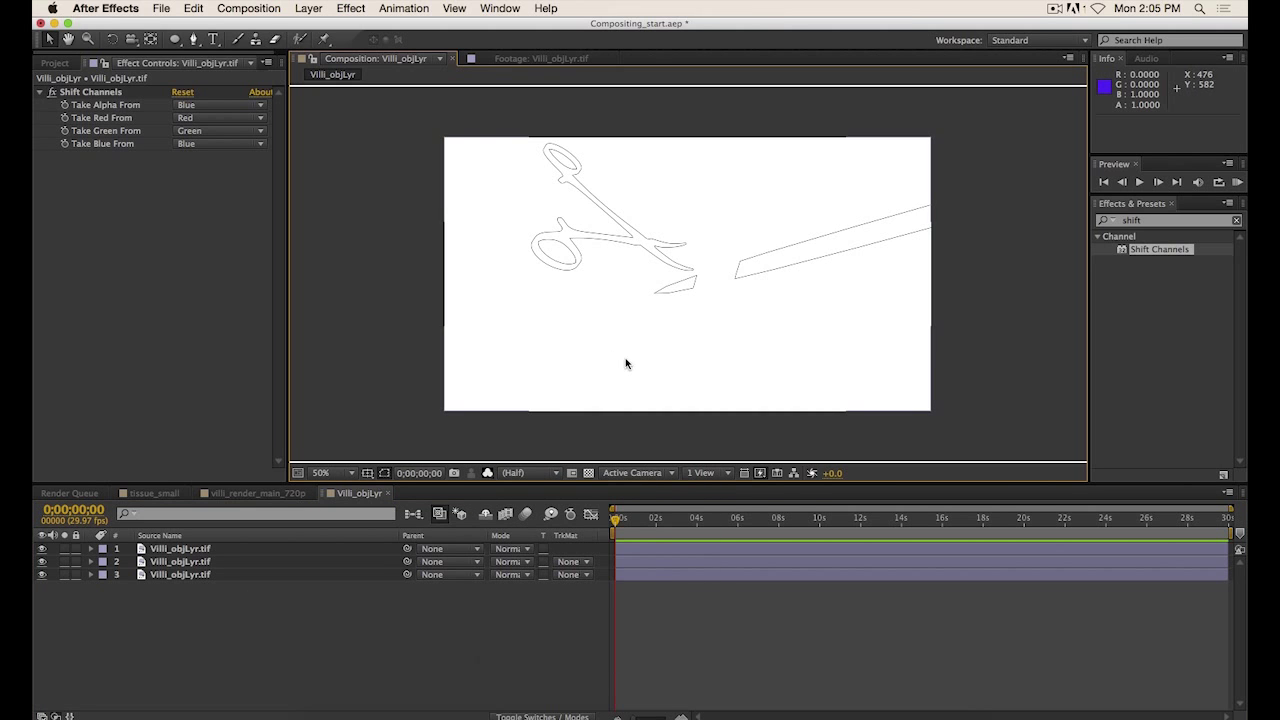
{"action": "key", "text": "/"}
{"action": "key", "text": "period"}
{"action": "key", "text": "period"}
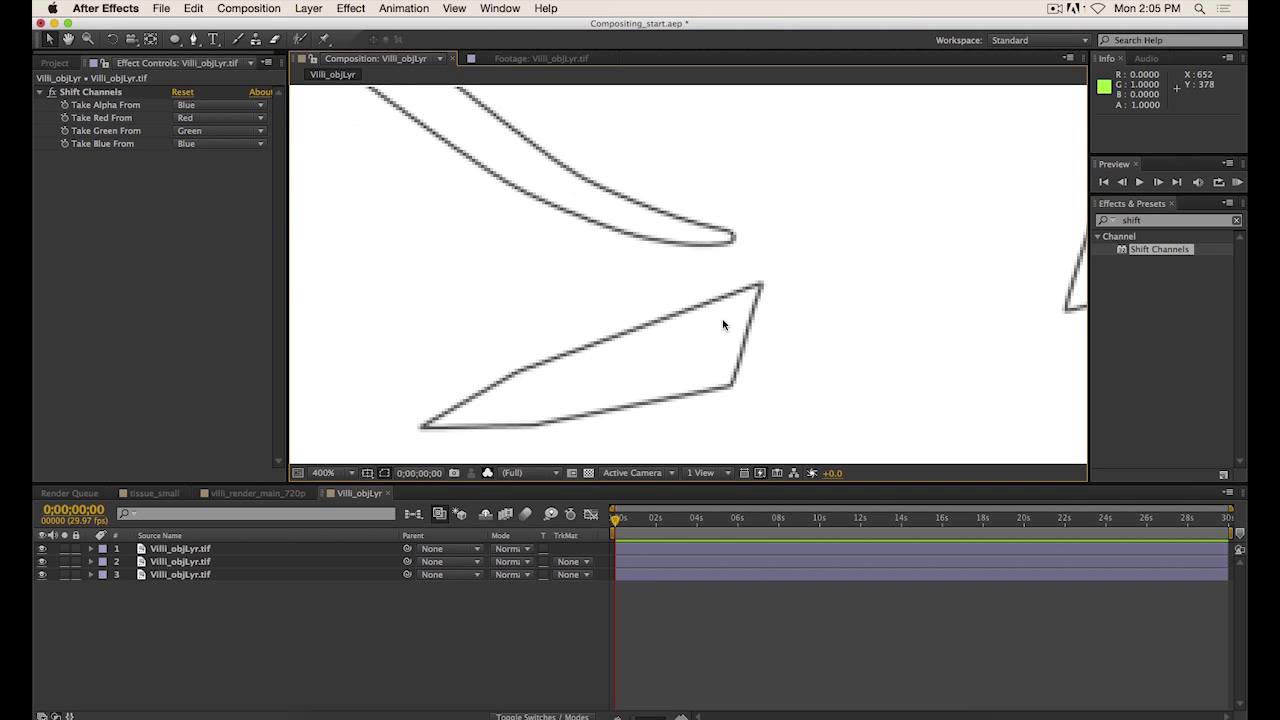
{"action": "scroll", "coordinate": [700, 300], "scroll_direction": "up", "scroll_amount": 3}
{"action": "scroll", "coordinate": [700, 300], "scroll_direction": "left", "scroll_amount": 3}
{"action": "key", "text": "comma"}
{"action": "key", "text": "comma"}
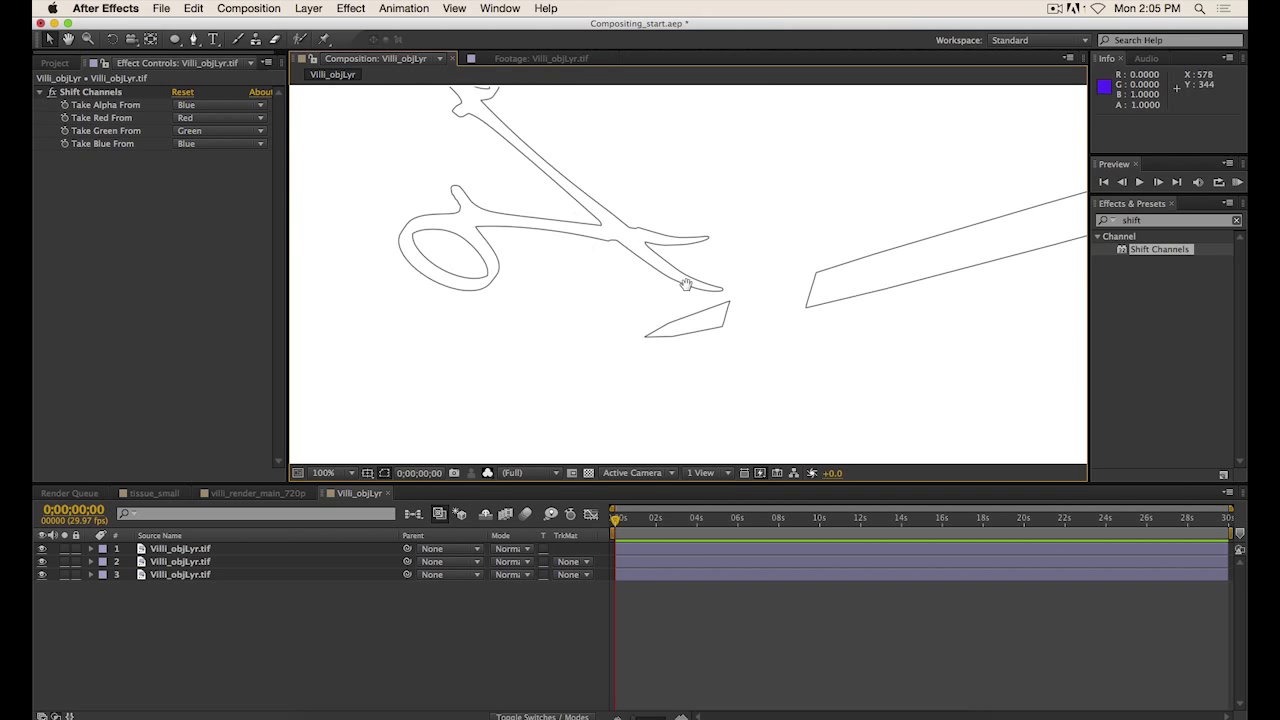
Check the individual color matte layers, viewing the green probe layer on its own, and return to the composition.
{"action": "left_click", "coordinate": [182, 576]}
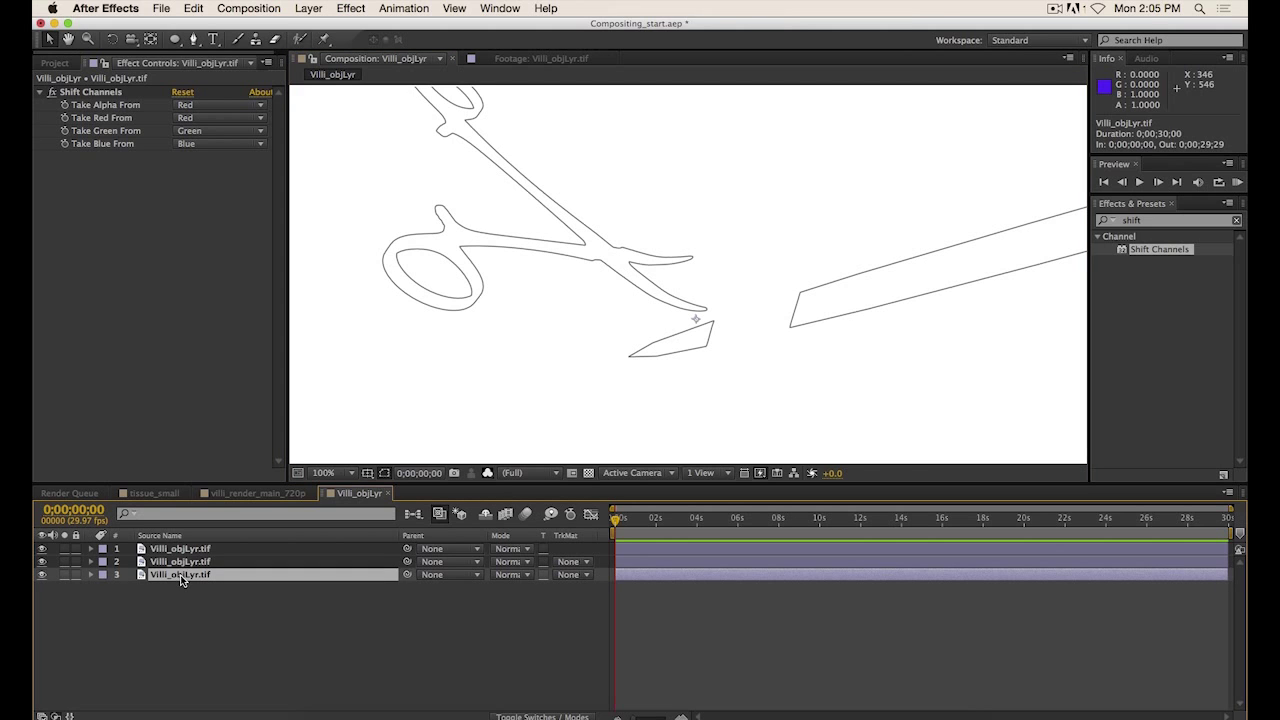
{"action": "double_click", "coordinate": [186, 561]}
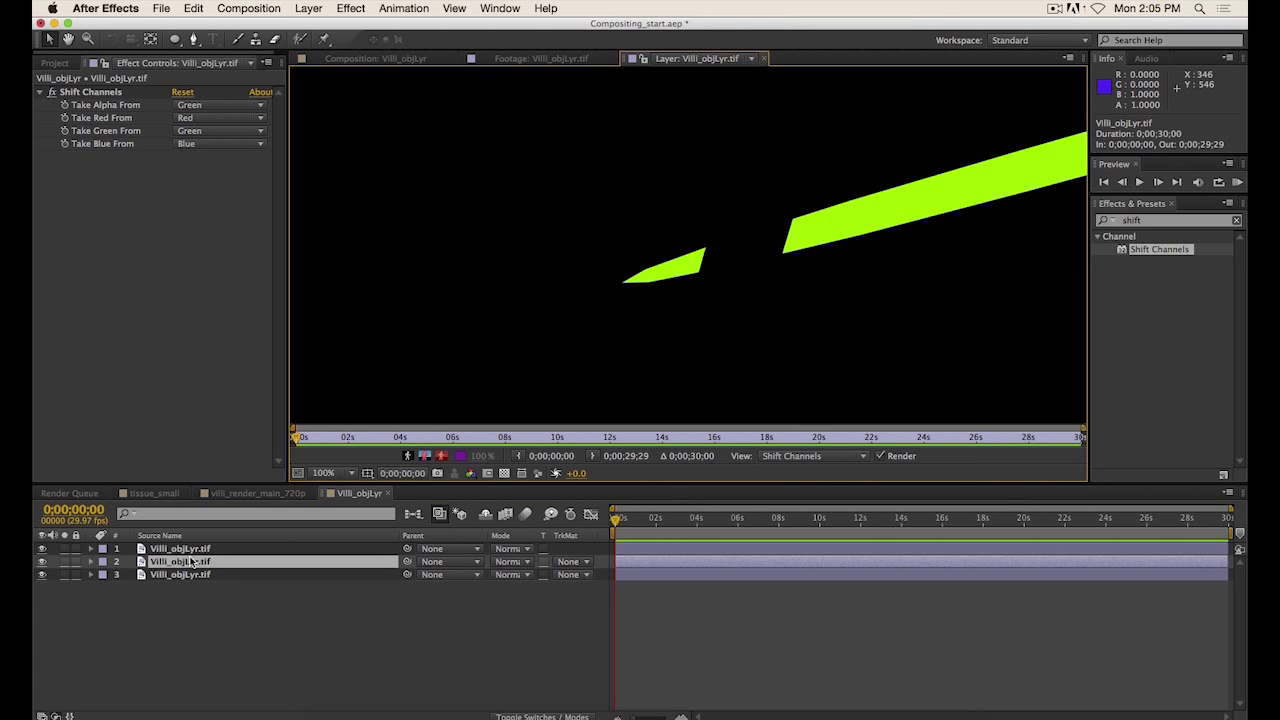
{"action": "left_click", "coordinate": [190, 549]}
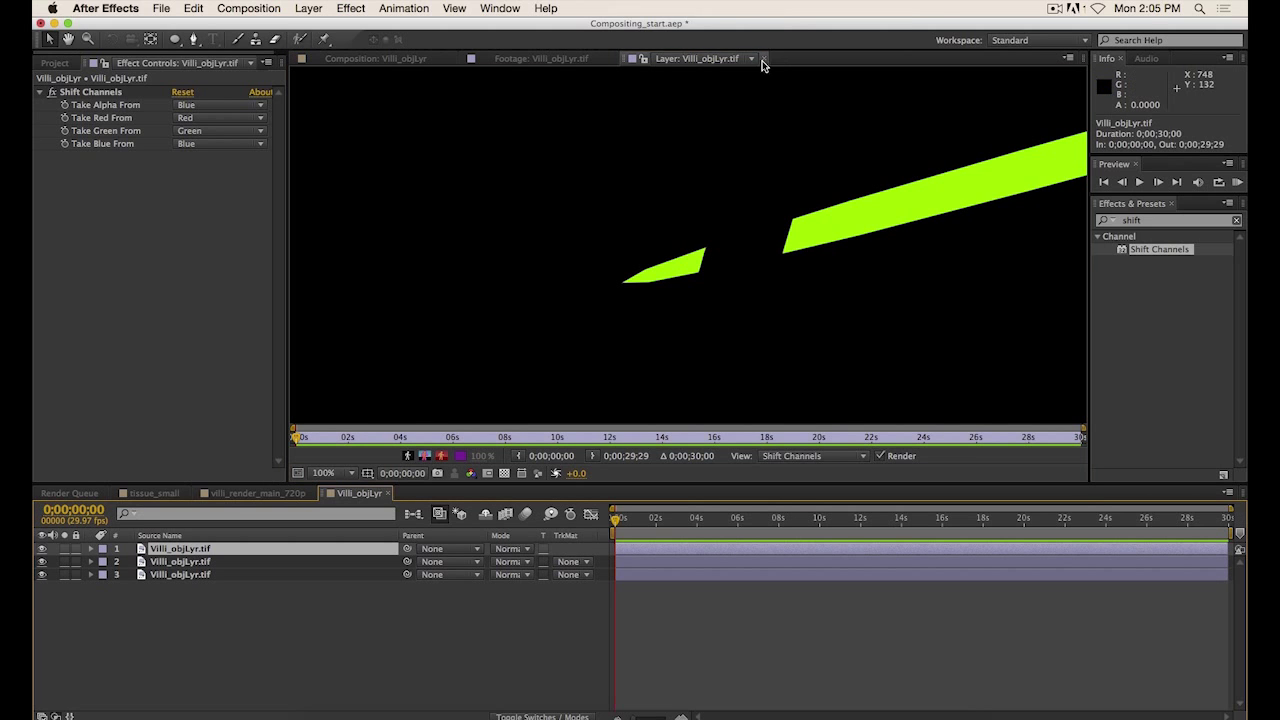
{"action": "left_click", "coordinate": [700, 58]}
{"action": "left_click", "coordinate": [472, 60]}
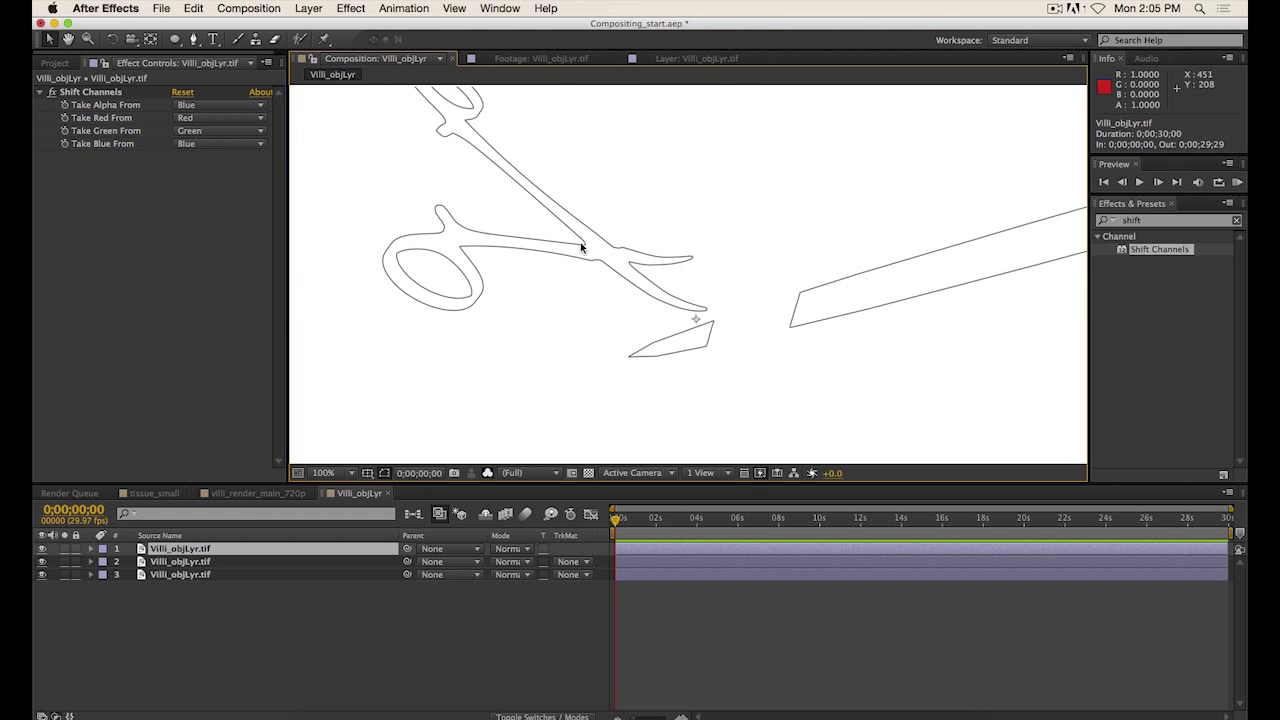
Examine the alpha edges along the scissors' pivot and blades at higher magnification.
{"action": "key", "text": "period"}
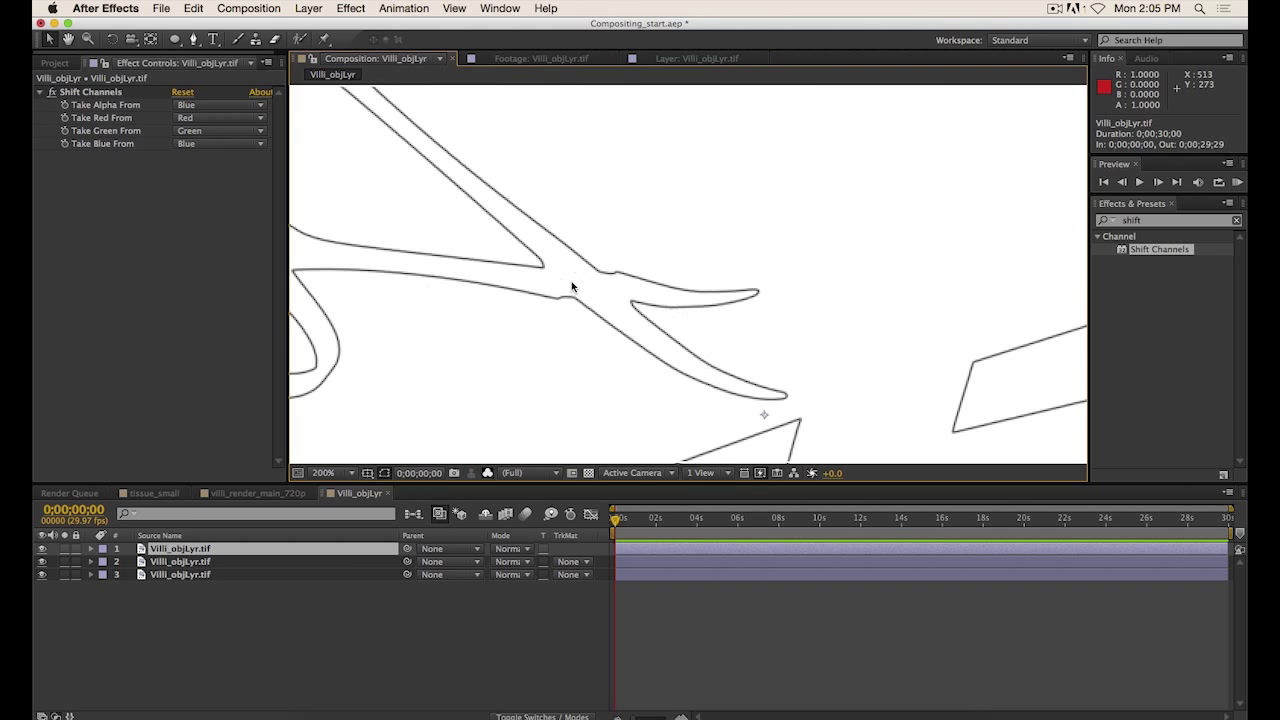
{"action": "left_click_drag", "start_coordinate": [561, 302], "coordinate": [580, 286]}
{"action": "scroll", "coordinate": [614, 306], "scroll_direction": "up", "scroll_amount": 2}
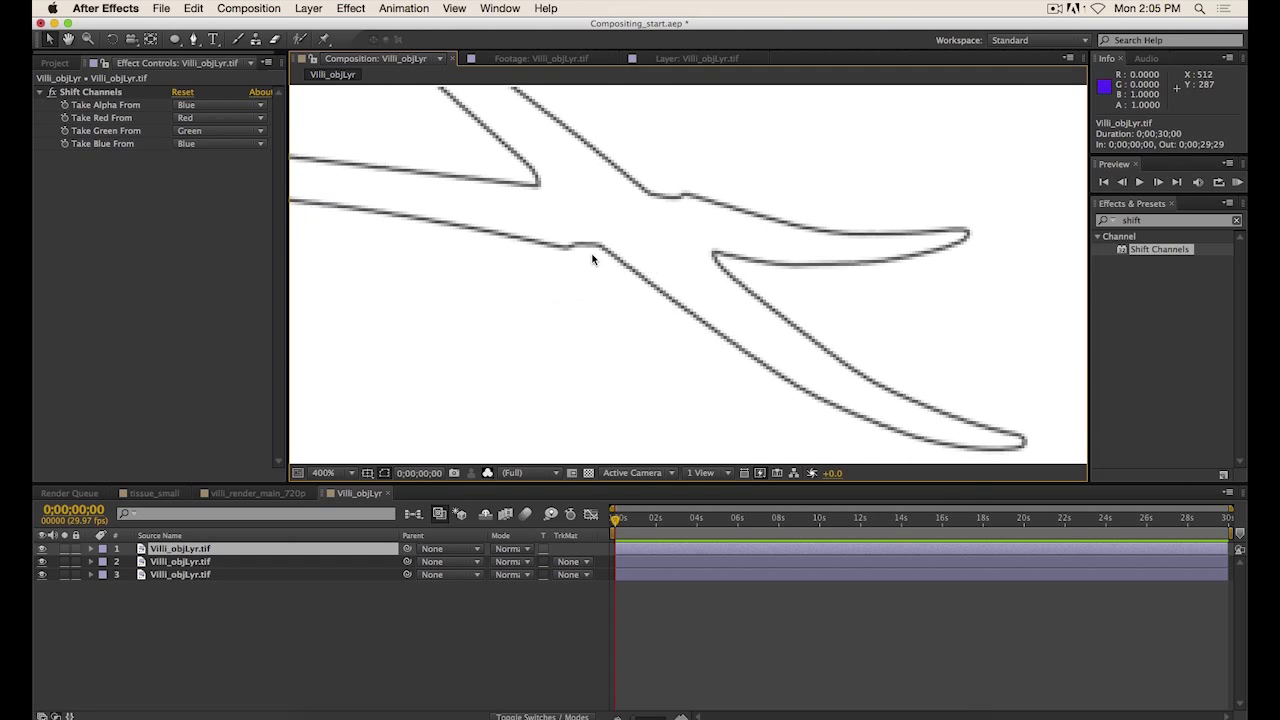
{"action": "left_click_drag", "start_coordinate": [459, 221], "coordinate": [515, 236]}
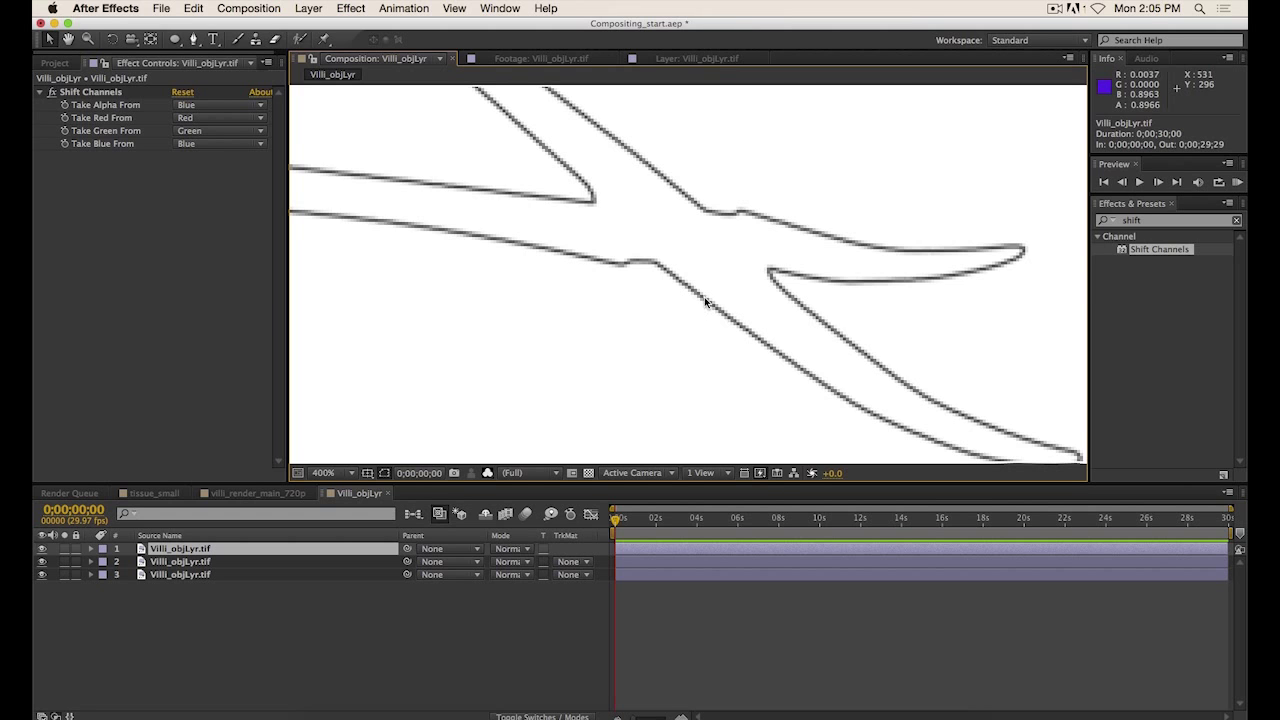
{"action": "left_click_drag", "start_coordinate": [703, 303], "coordinate": [713, 309]}
{"action": "scroll", "coordinate": [708, 318], "scroll_direction": "down", "scroll_amount": 4}
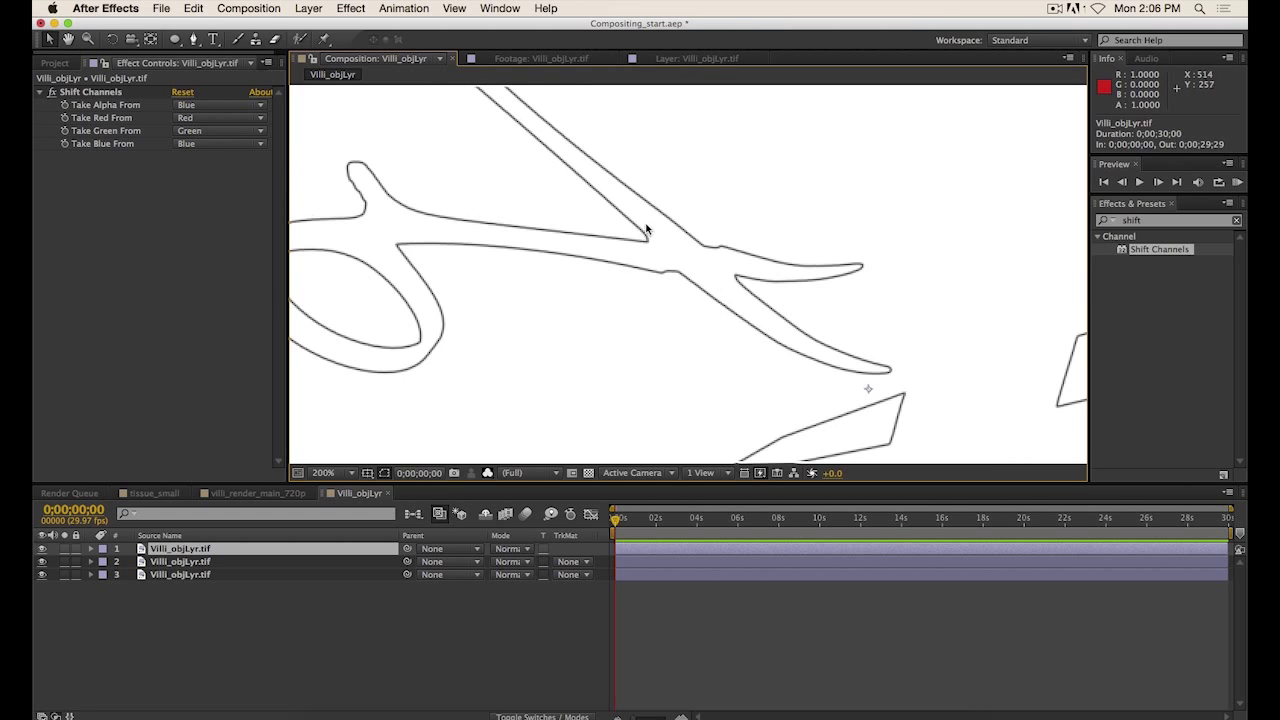
{"action": "scroll", "coordinate": [728, 261], "scroll_direction": "up", "scroll_amount": 4}
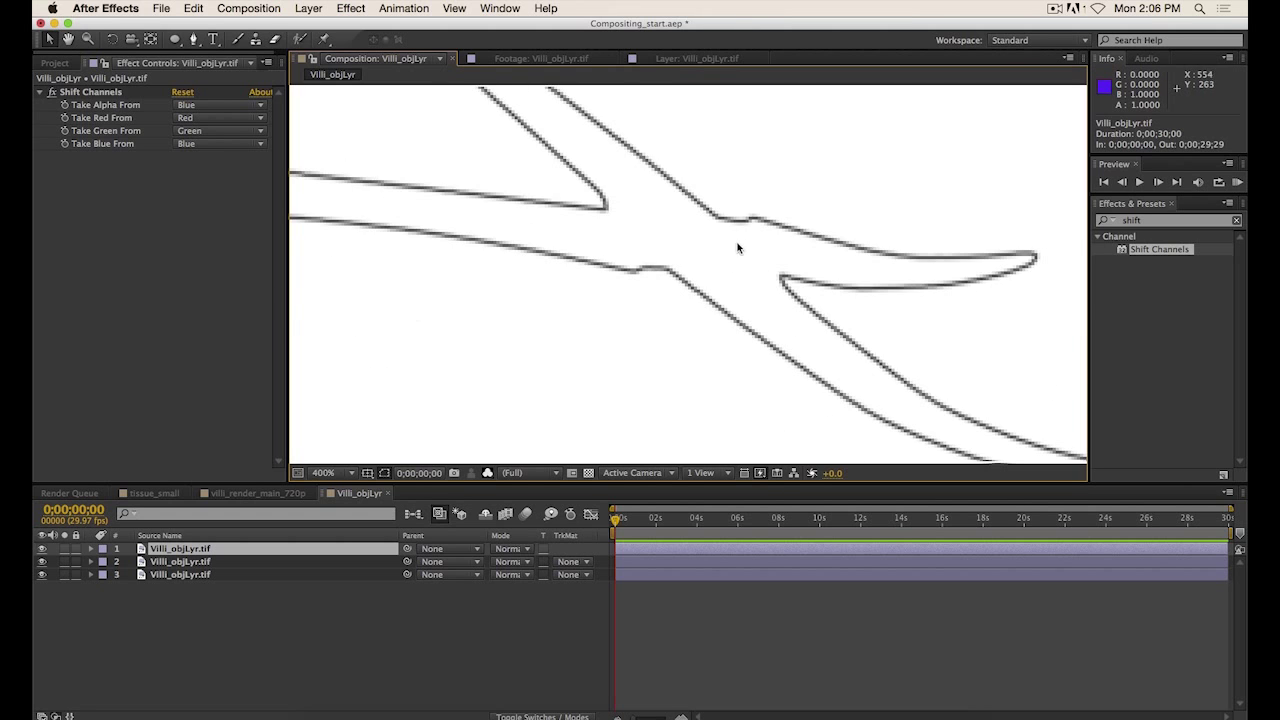
{"action": "scroll", "coordinate": [745, 256], "scroll_direction": "down", "scroll_amount": 4}
Apply the Matte Choker effect to the top blue matte layer and set Choke 1 to -87.
{"action": "left_click", "coordinate": [1155, 220]}
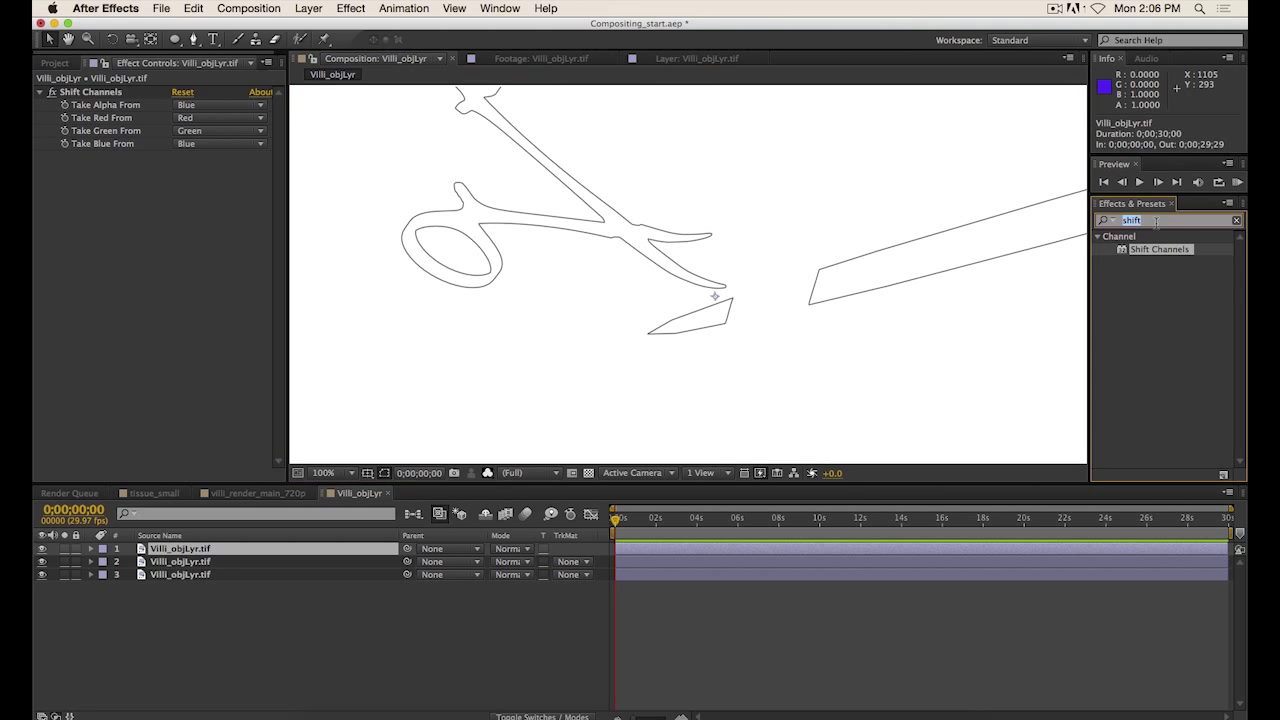
{"action": "type", "text": "chok"}
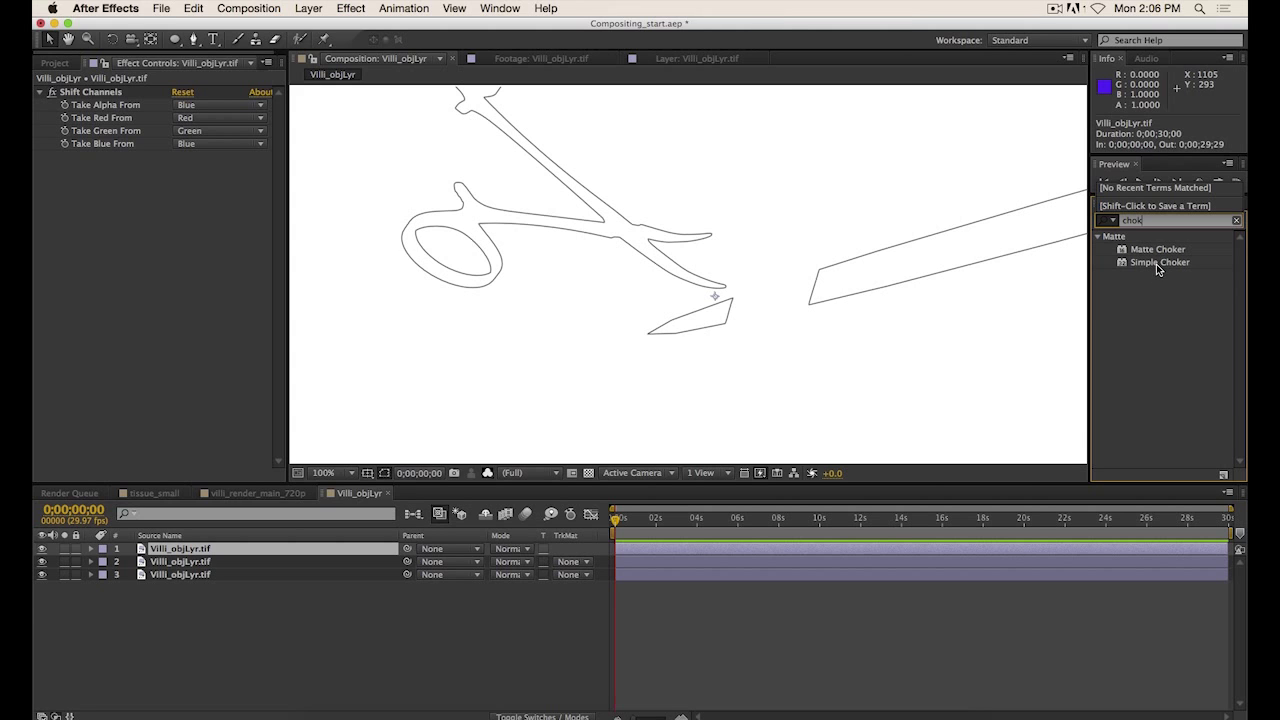
{"action": "left_click_drag", "start_coordinate": [1157, 249], "coordinate": [209, 548]}
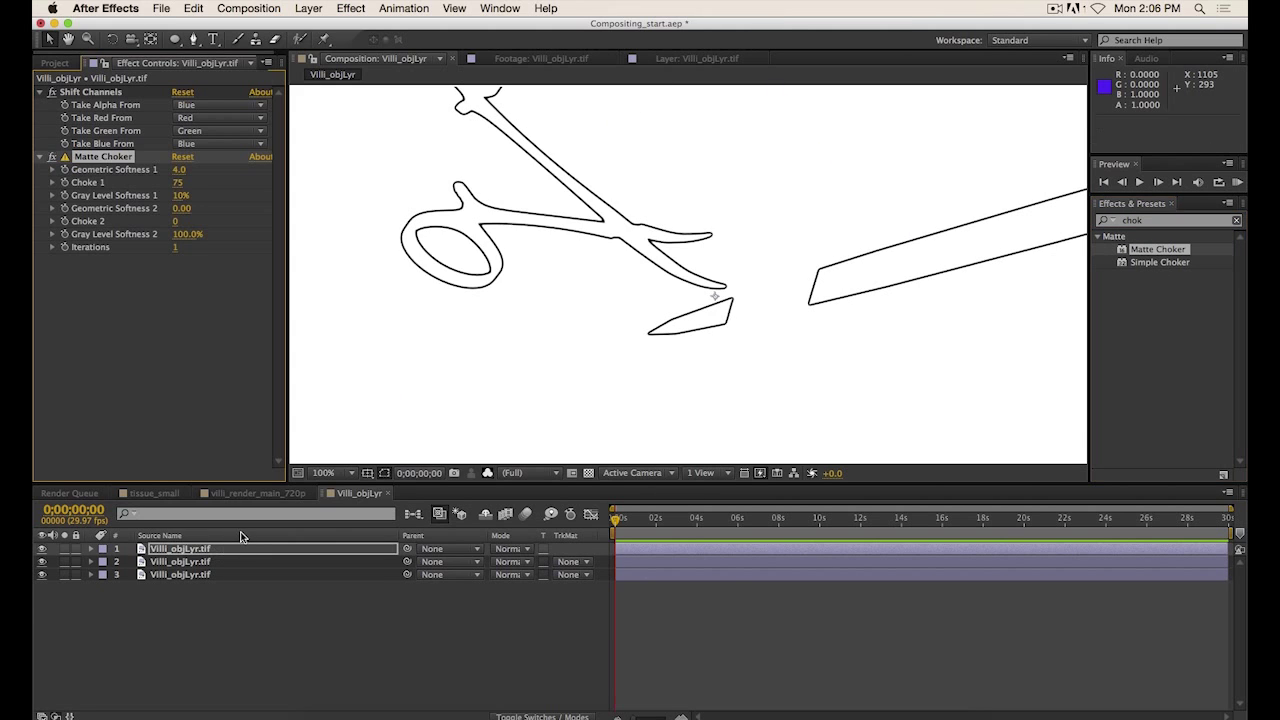
{"action": "left_click_drag", "start_coordinate": [179, 183], "coordinate": [64, 195]}
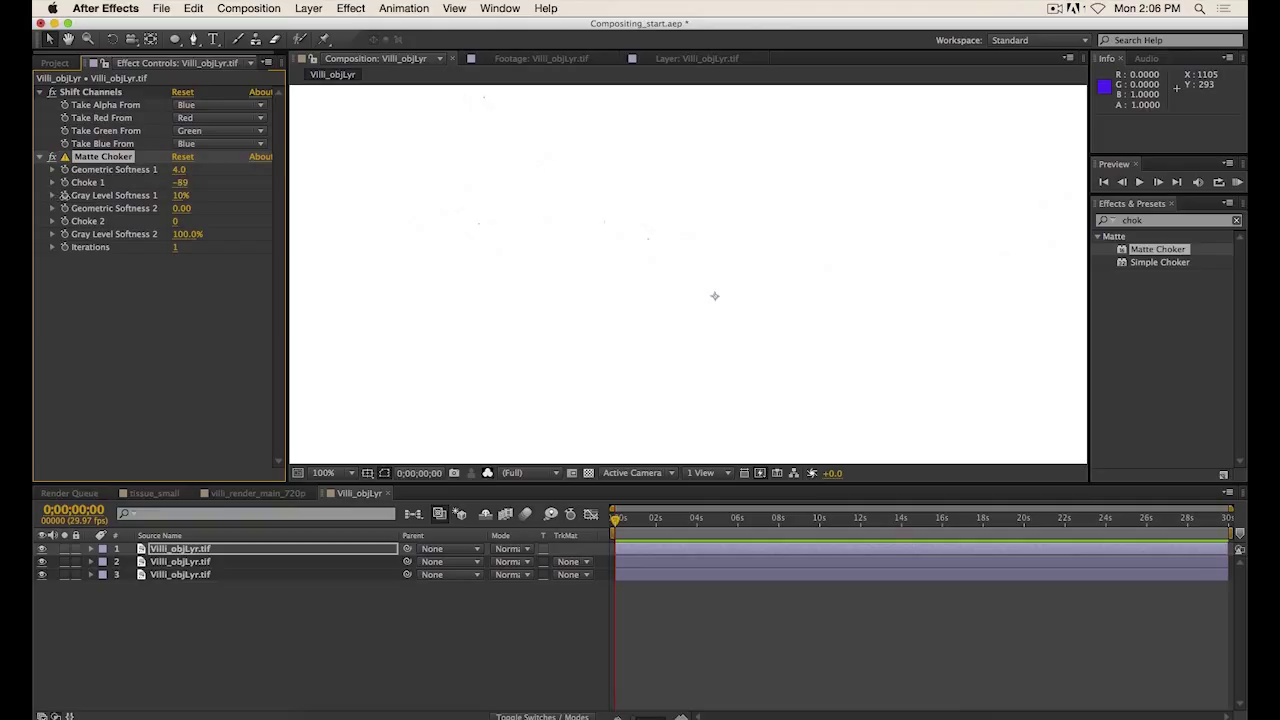
{"action": "left_click_drag", "start_coordinate": [67, 195], "coordinate": [66, 195]}
Set the Matte Choker's Geometric Softness 1 to 0.6 and Choke 1 to -127 while checking the scissors' edges.
{"action": "scroll", "coordinate": [706, 248], "scroll_direction": "up", "scroll_amount": 1}
{"action": "scroll", "coordinate": [706, 252], "scroll_direction": "up", "scroll_amount": 1}
{"action": "left_click_drag", "start_coordinate": [529, 204], "coordinate": [626, 248]}
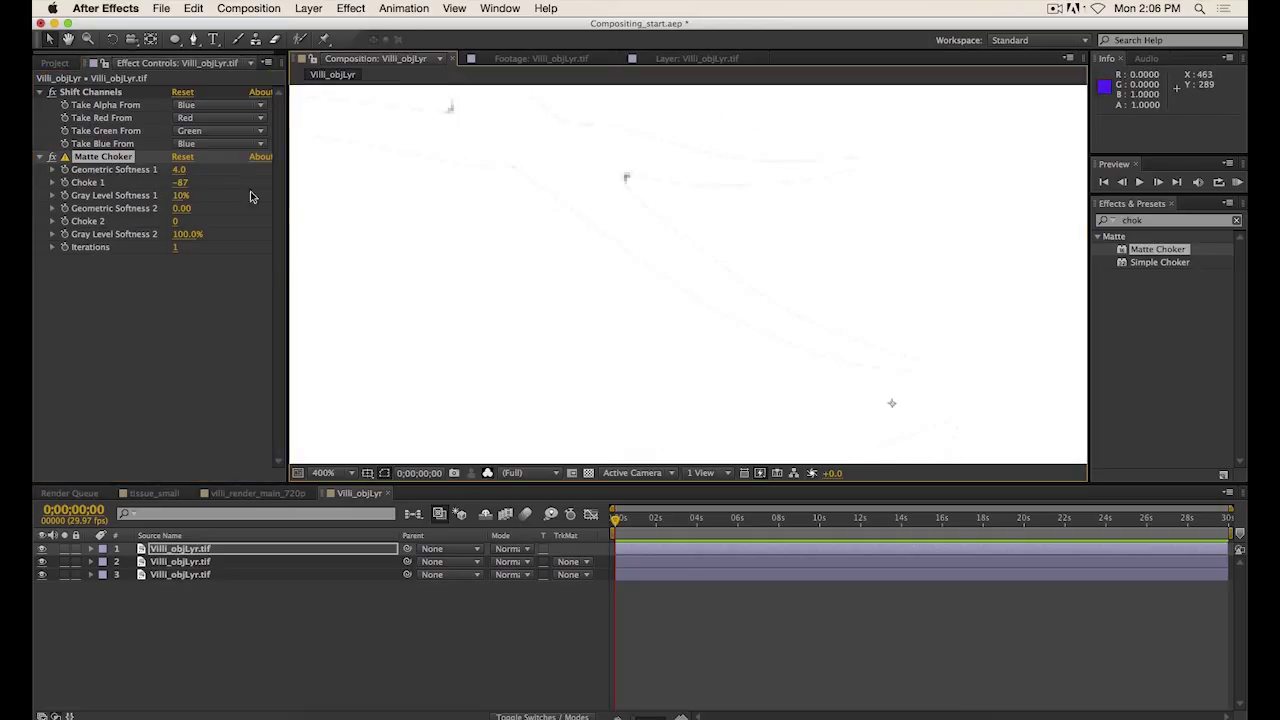
{"action": "left_click_drag", "start_coordinate": [181, 176], "coordinate": [140, 183]}
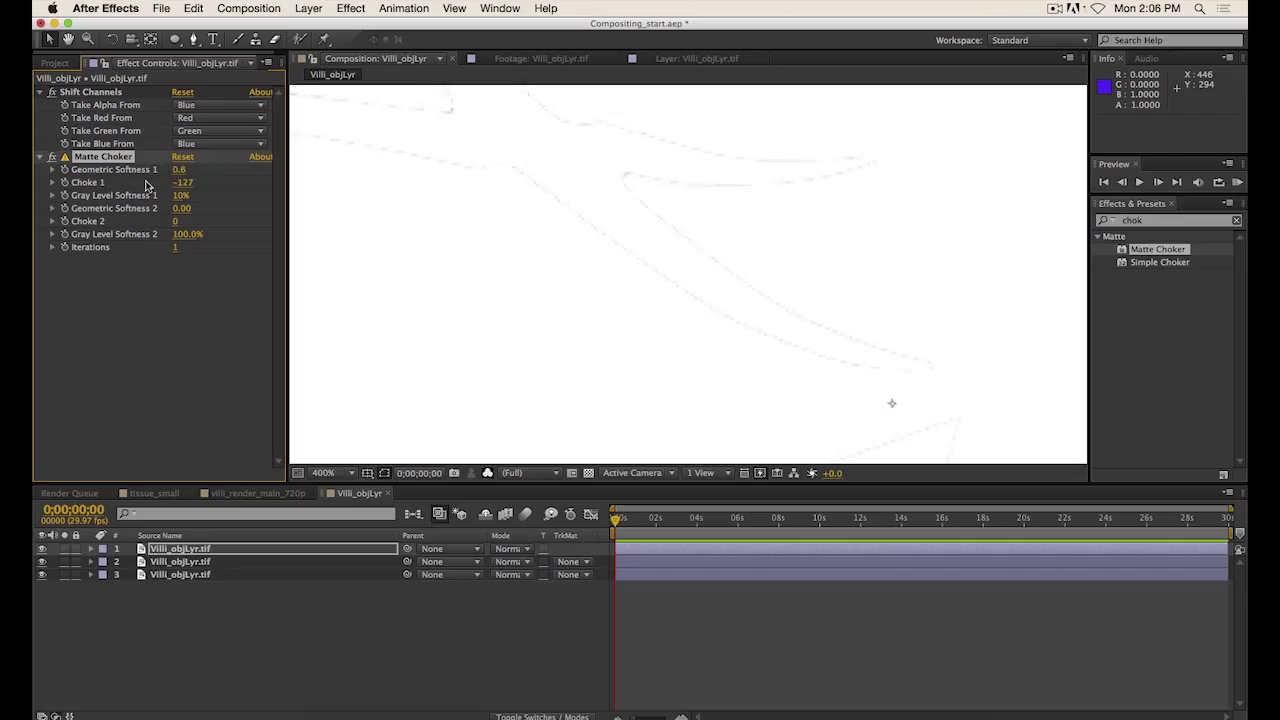
Return to the villi_render_main_720p composition and examine the recolored probe's edges with Adjustment Layer 3 selected.
{"action": "scroll", "coordinate": [959, 271], "scroll_direction": "down", "scroll_amount": 6}
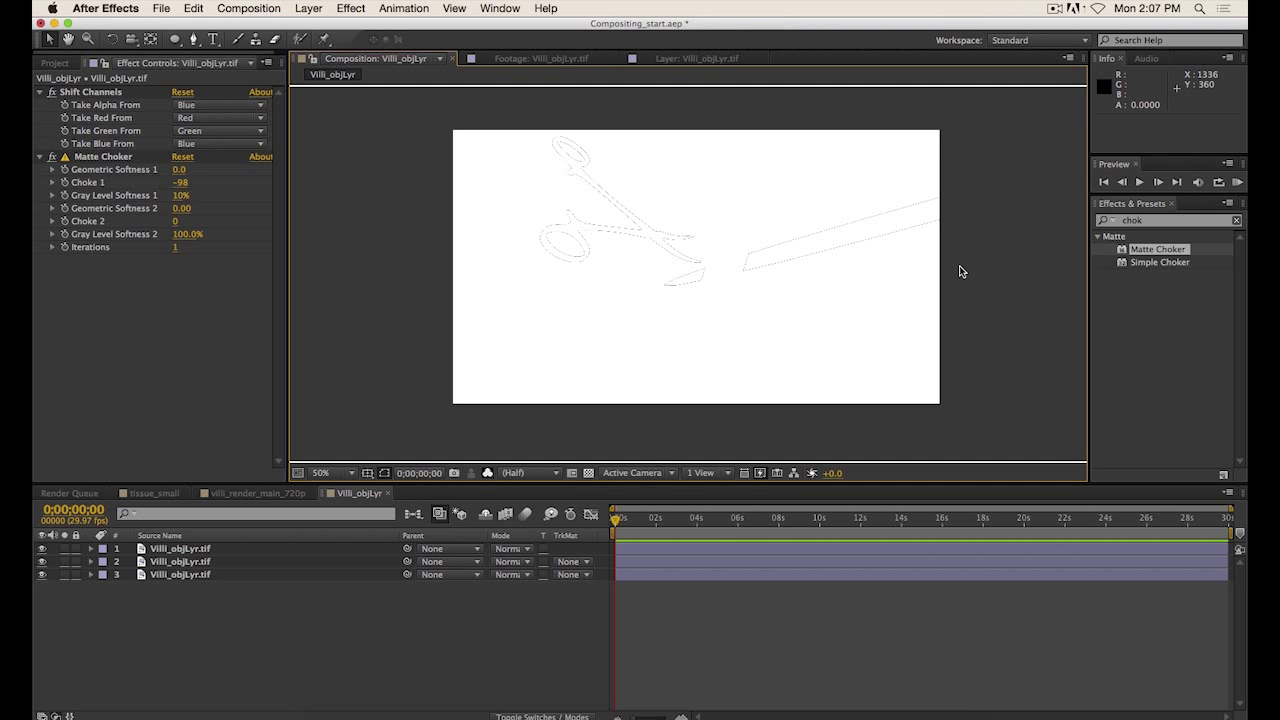
{"action": "left_click", "coordinate": [257, 493]}
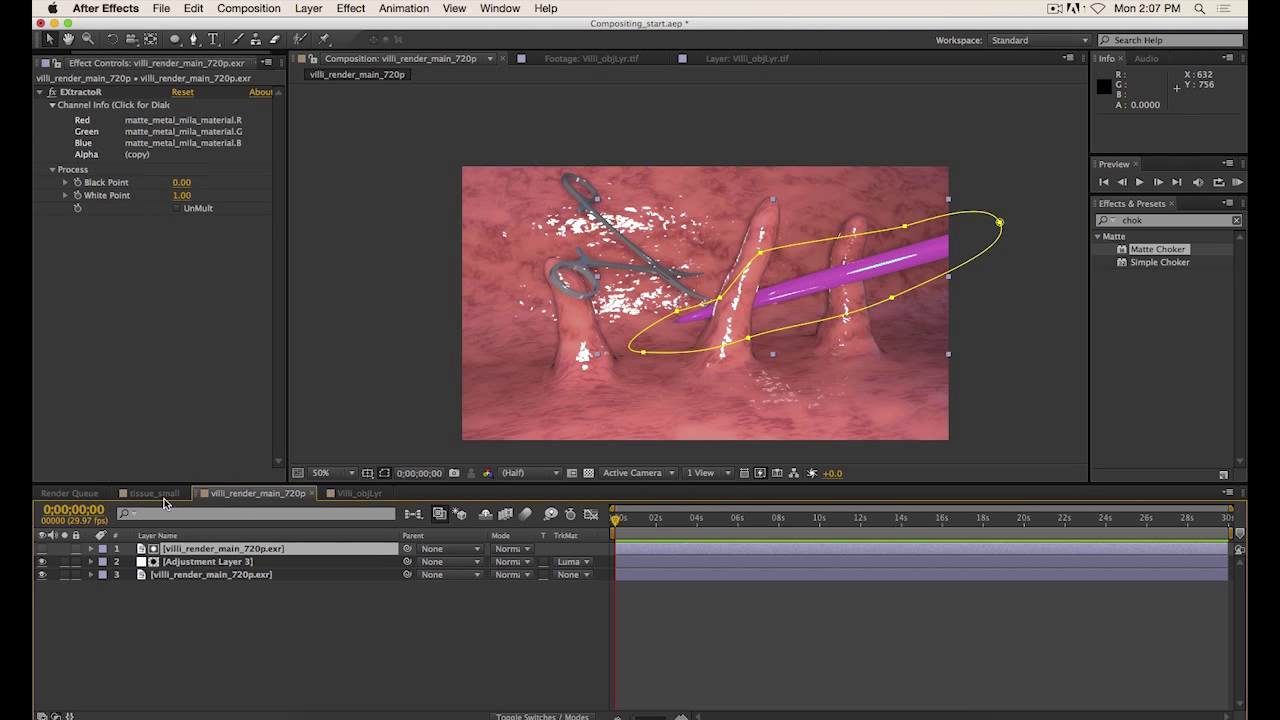
{"action": "left_click", "coordinate": [199, 566]}
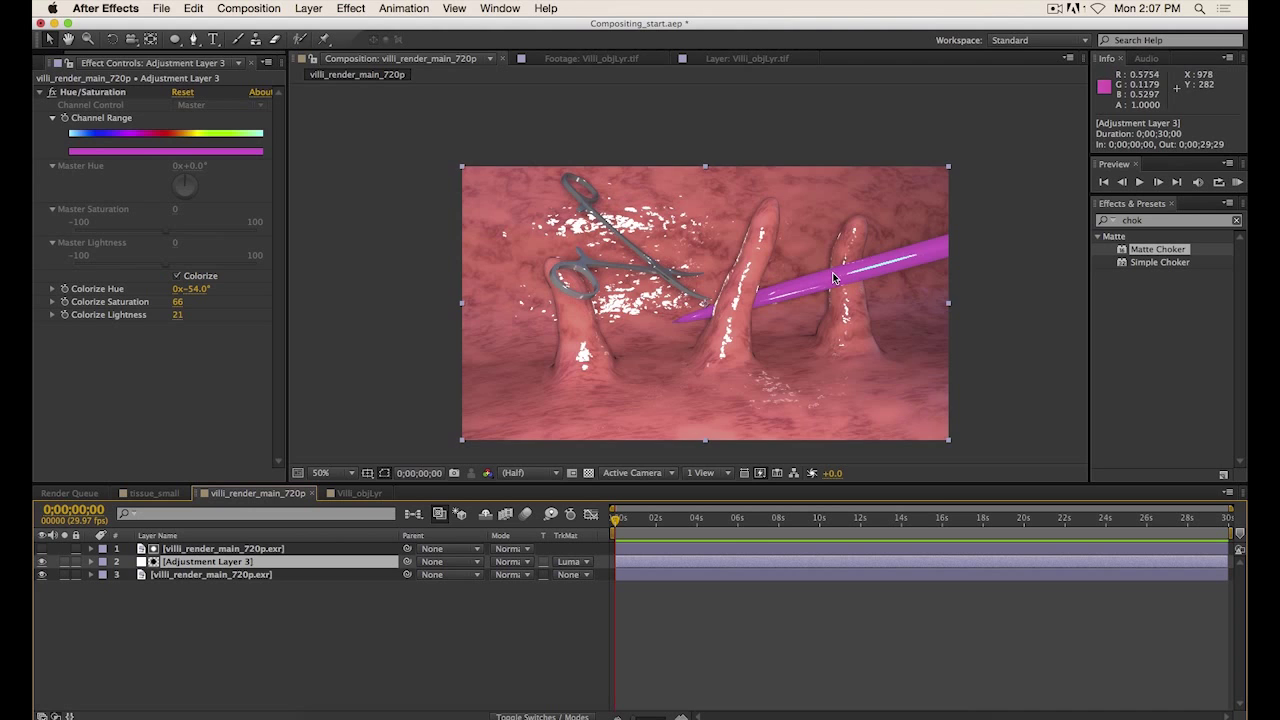
{"action": "scroll", "coordinate": [834, 277], "scroll_direction": "up", "scroll_amount": 4}
{"action": "left_click_drag", "start_coordinate": [845, 389], "coordinate": [783, 321]}
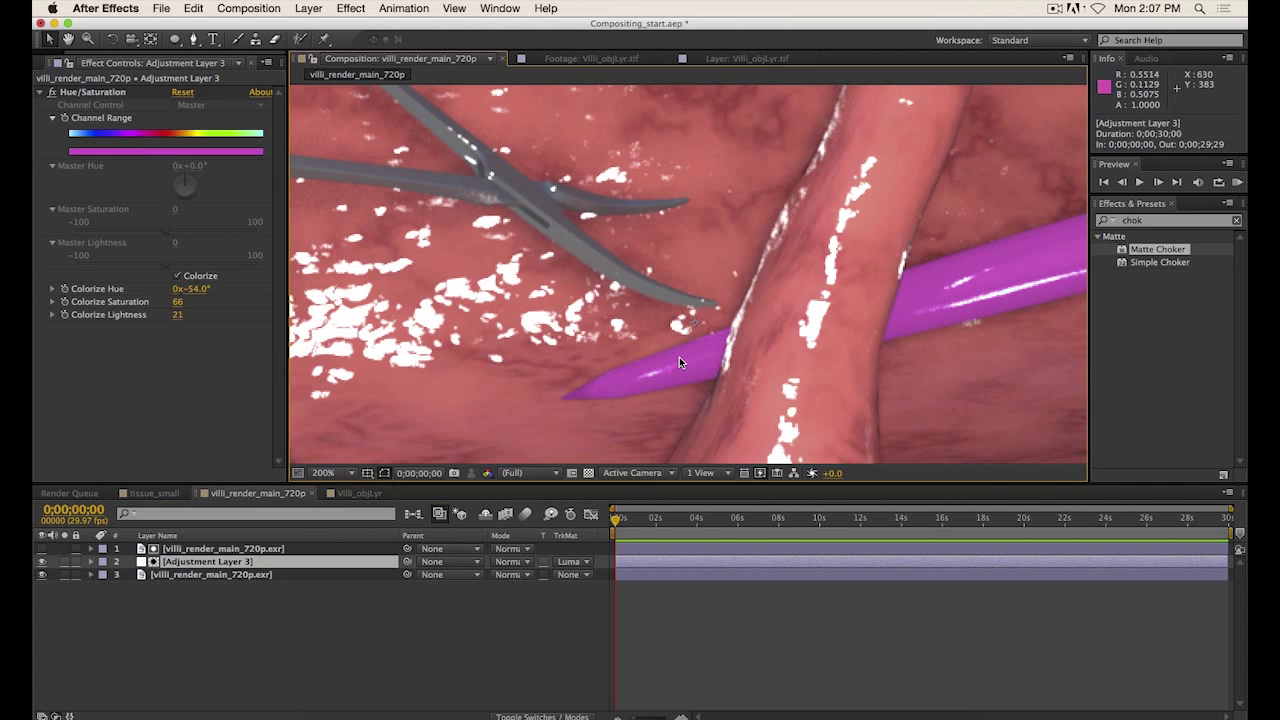
{"action": "scroll", "coordinate": [728, 345], "scroll_direction": "down", "scroll_amount": 4}
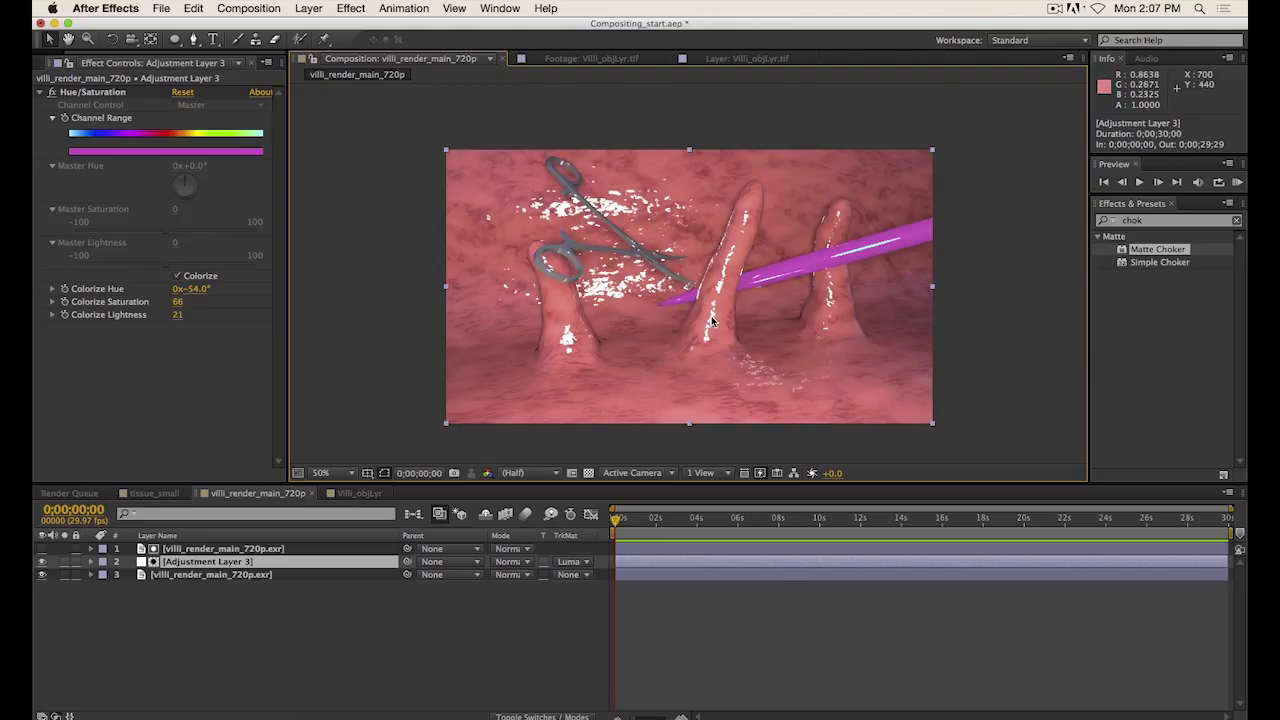
Switch to imf_disp and review the list of render layers stored in villi_render_main_720p.exr.
{"action": "left_click", "coordinate": [830, 714]}
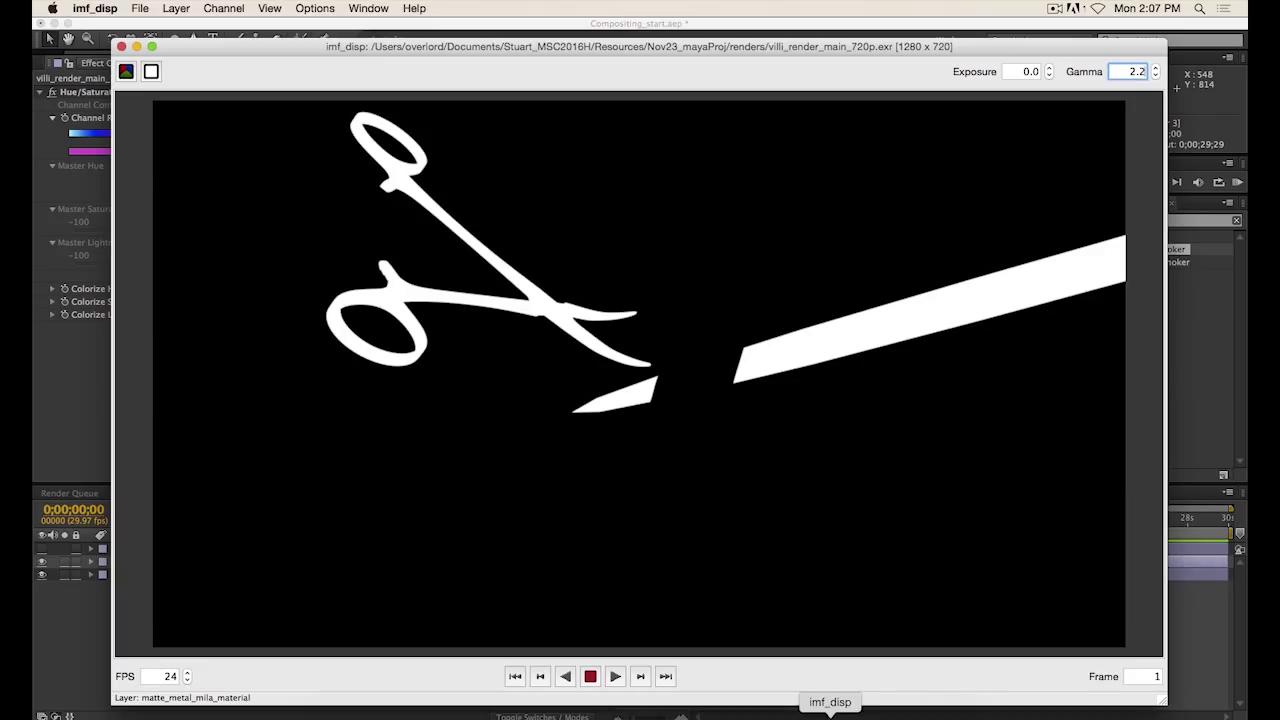
{"action": "left_click_drag", "start_coordinate": [366, 46], "coordinate": [378, 38]}
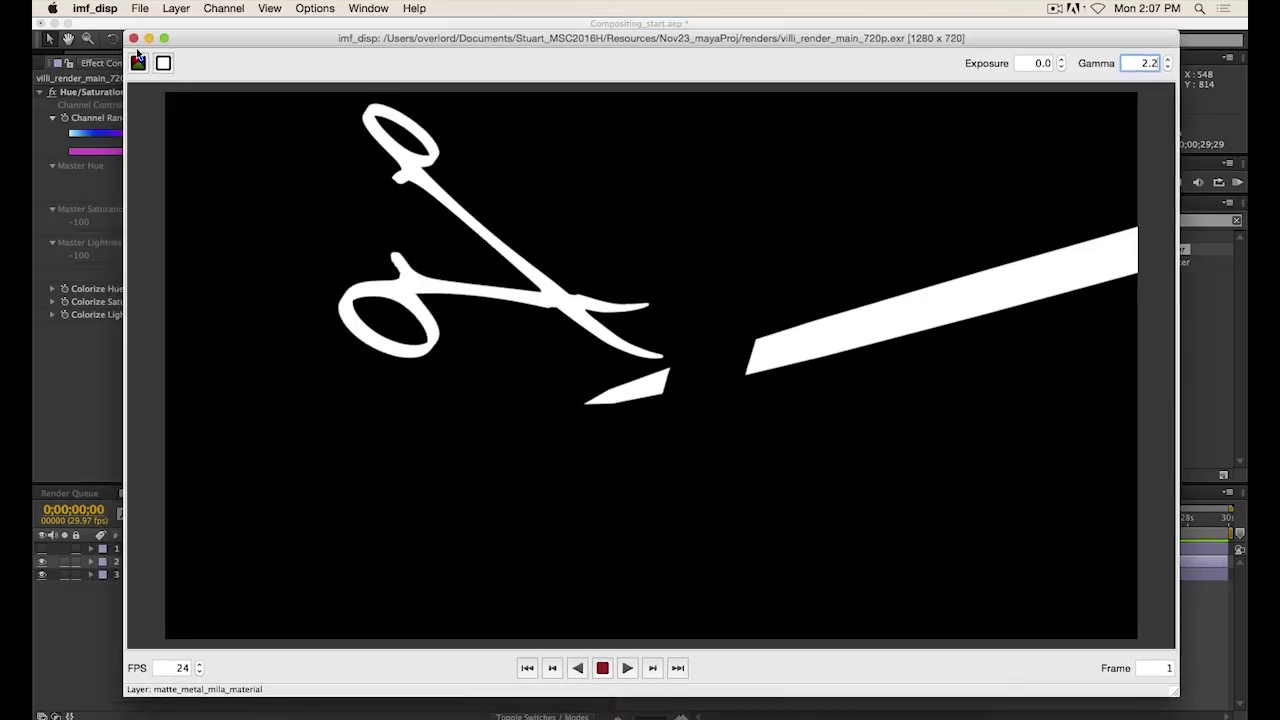
{"action": "left_click", "coordinate": [177, 10]}
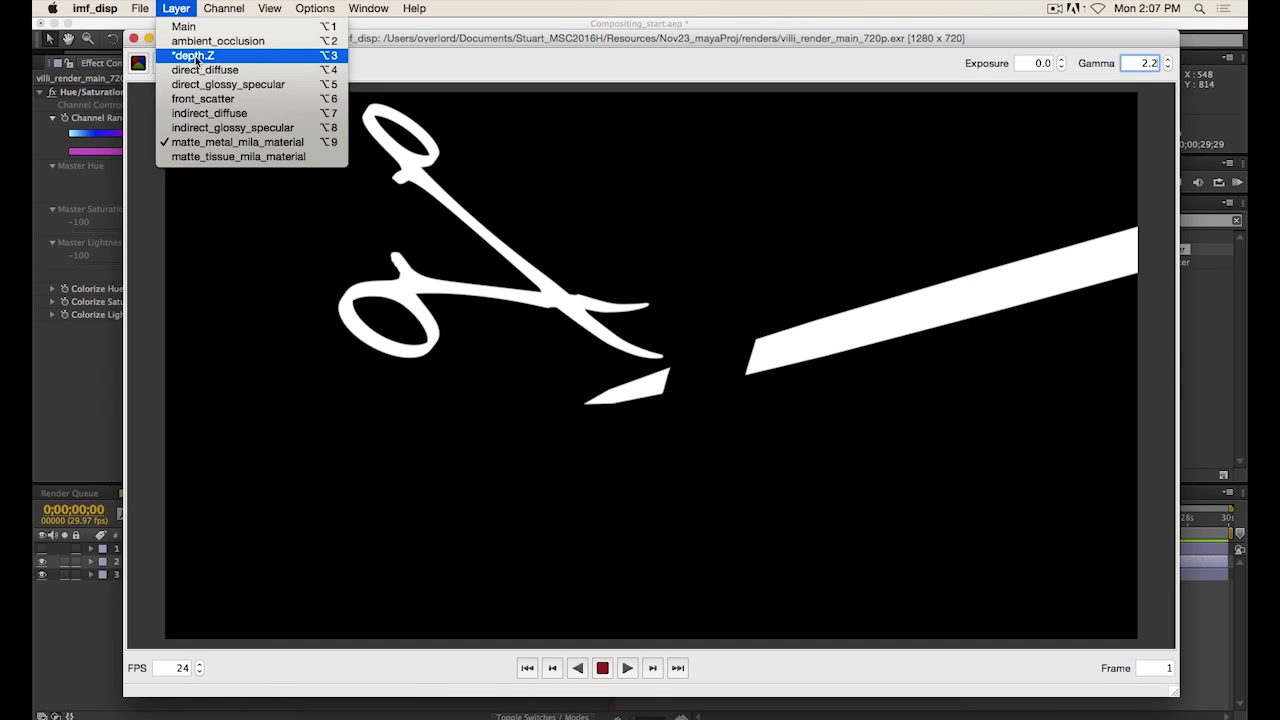
{"action": "left_click", "coordinate": [190, 8]}
Switch to Maya and enable the Depth pass under Standard Utility in the render settings.
{"action": "left_click", "coordinate": [633, 717]}
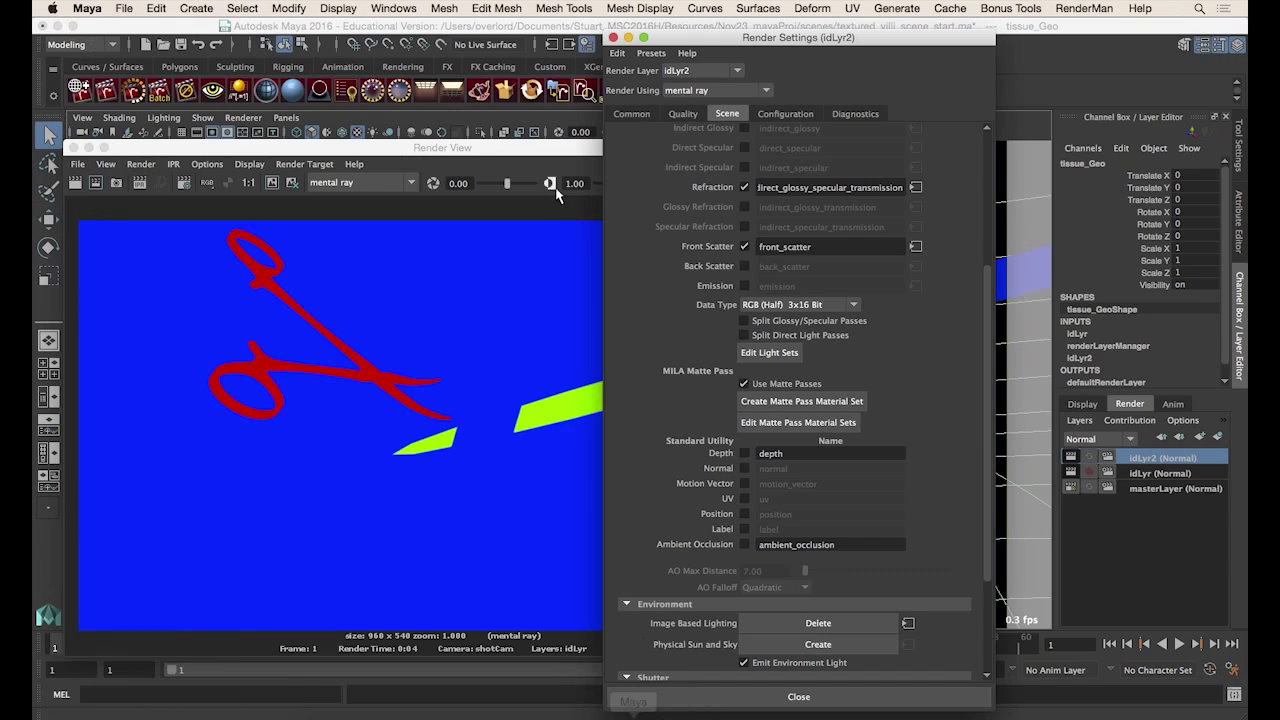
{"action": "left_click", "coordinate": [745, 453]}
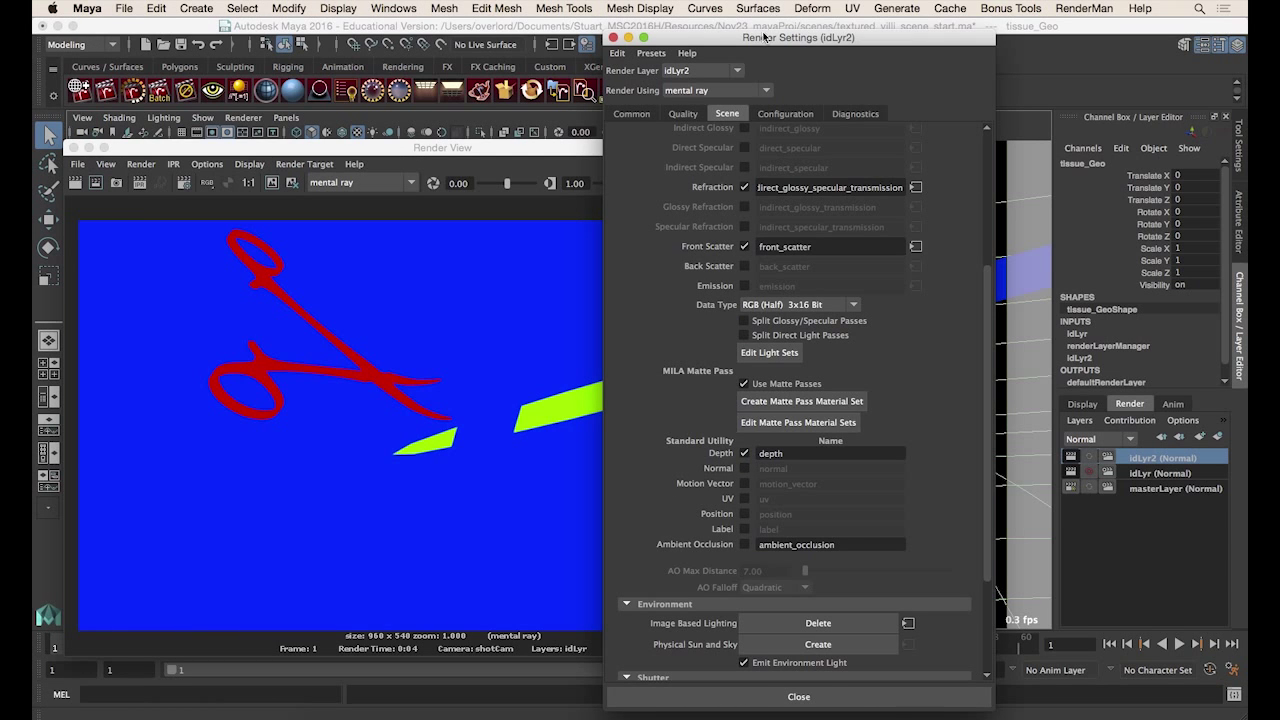
{"action": "left_click_drag", "start_coordinate": [762, 45], "coordinate": [742, 40]}
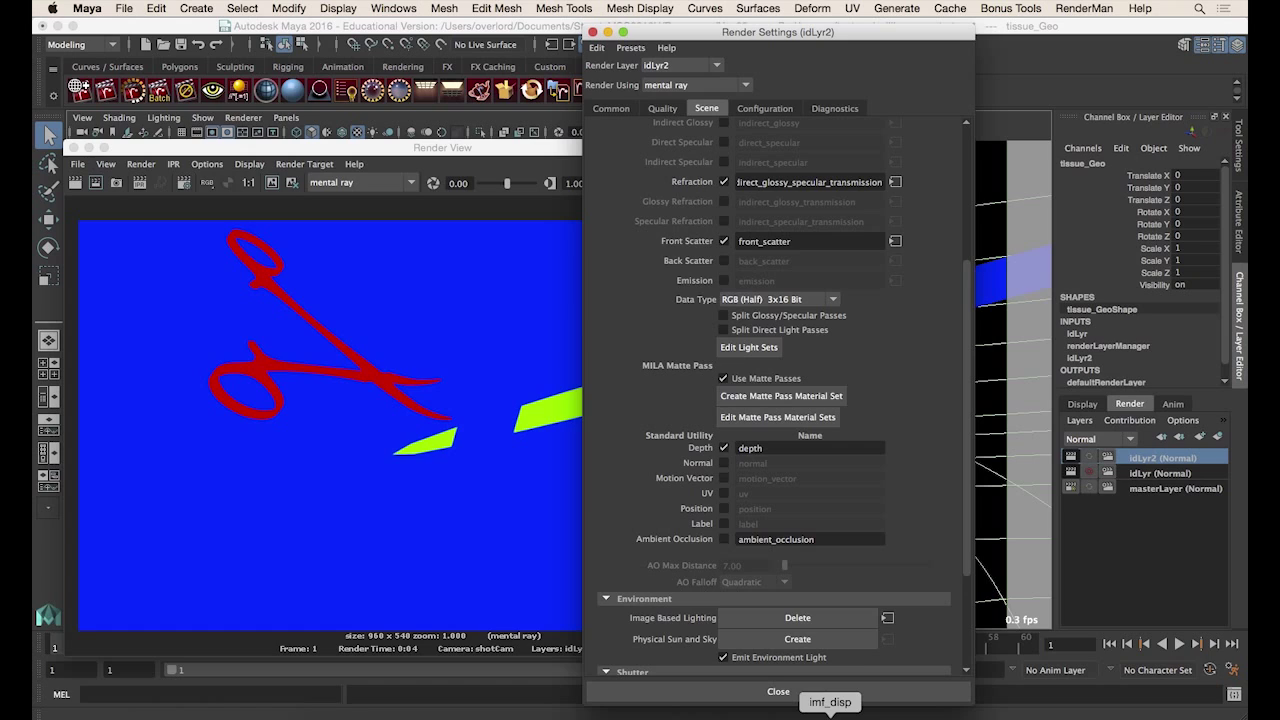
{"action": "left_click", "coordinate": [725, 539]}
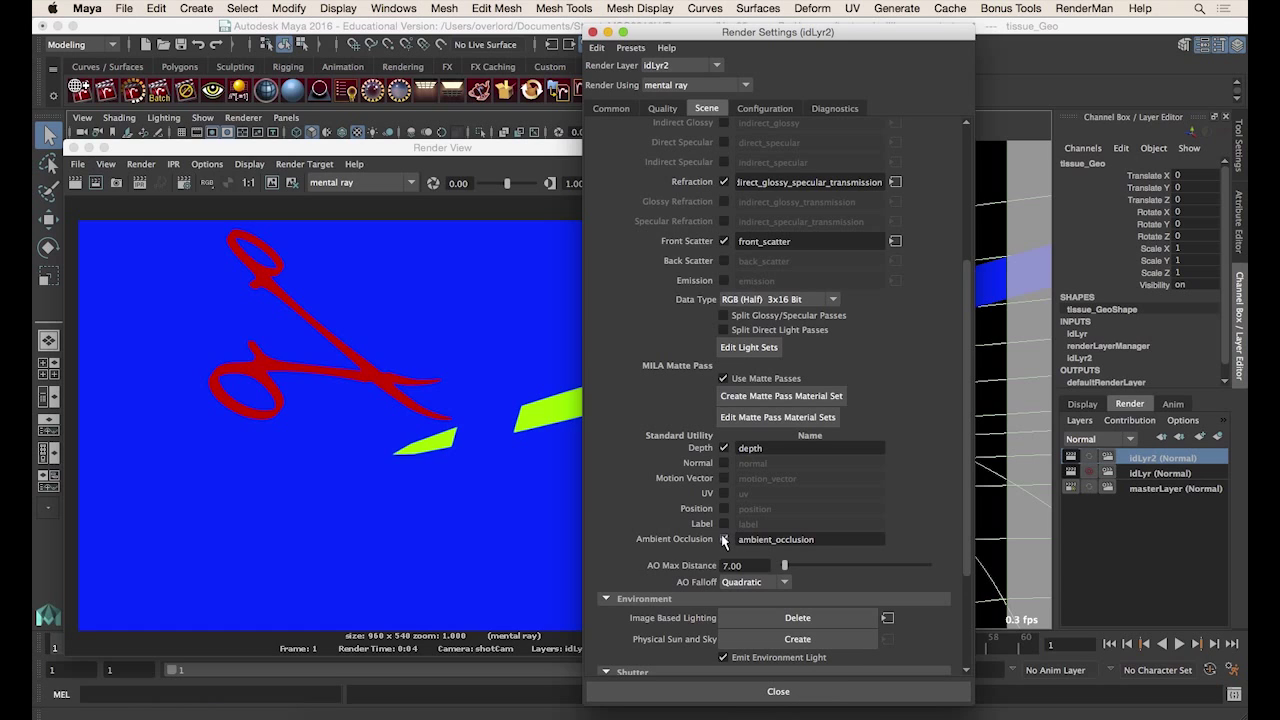
{"action": "left_click", "coordinate": [725, 540]}
{"action": "left_click", "coordinate": [725, 540]}
{"action": "left_click", "coordinate": [725, 540]}
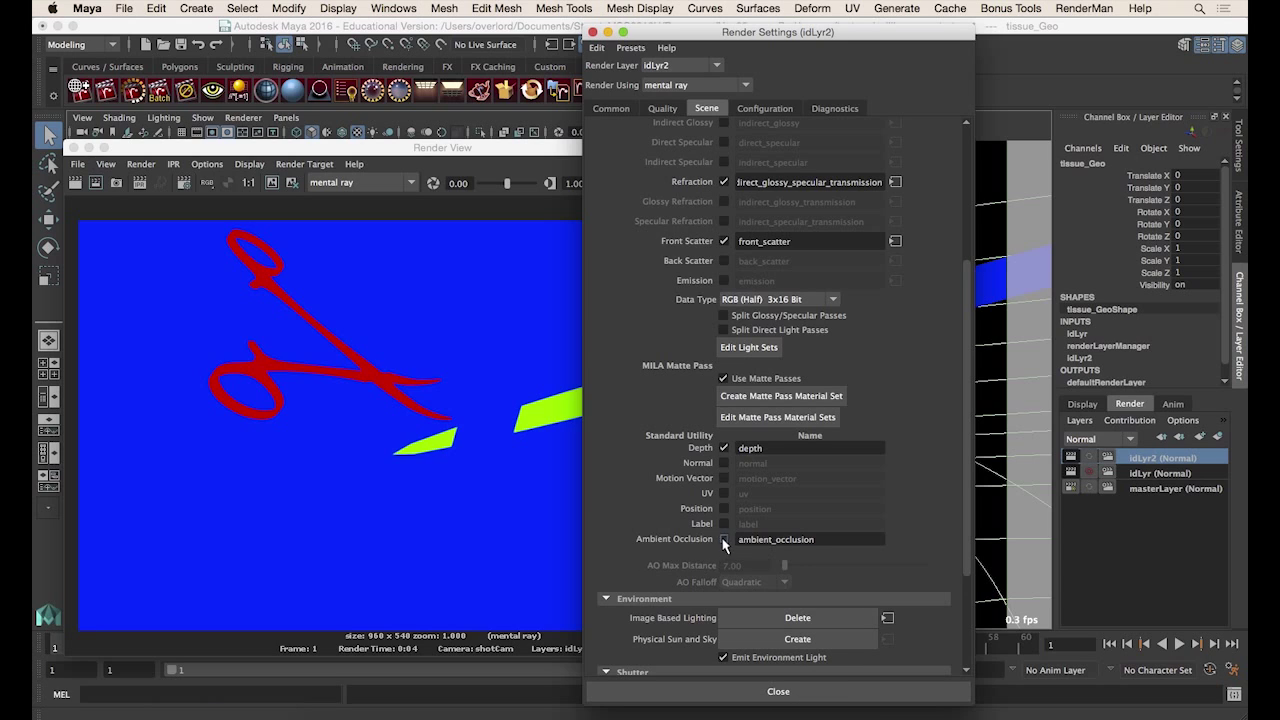
{"action": "left_click", "coordinate": [725, 540]}
{"action": "left_click", "coordinate": [725, 540]}
Switch to imf_disp and display the depth.Z layer of the villi render.
{"action": "left_click", "coordinate": [830, 712]}
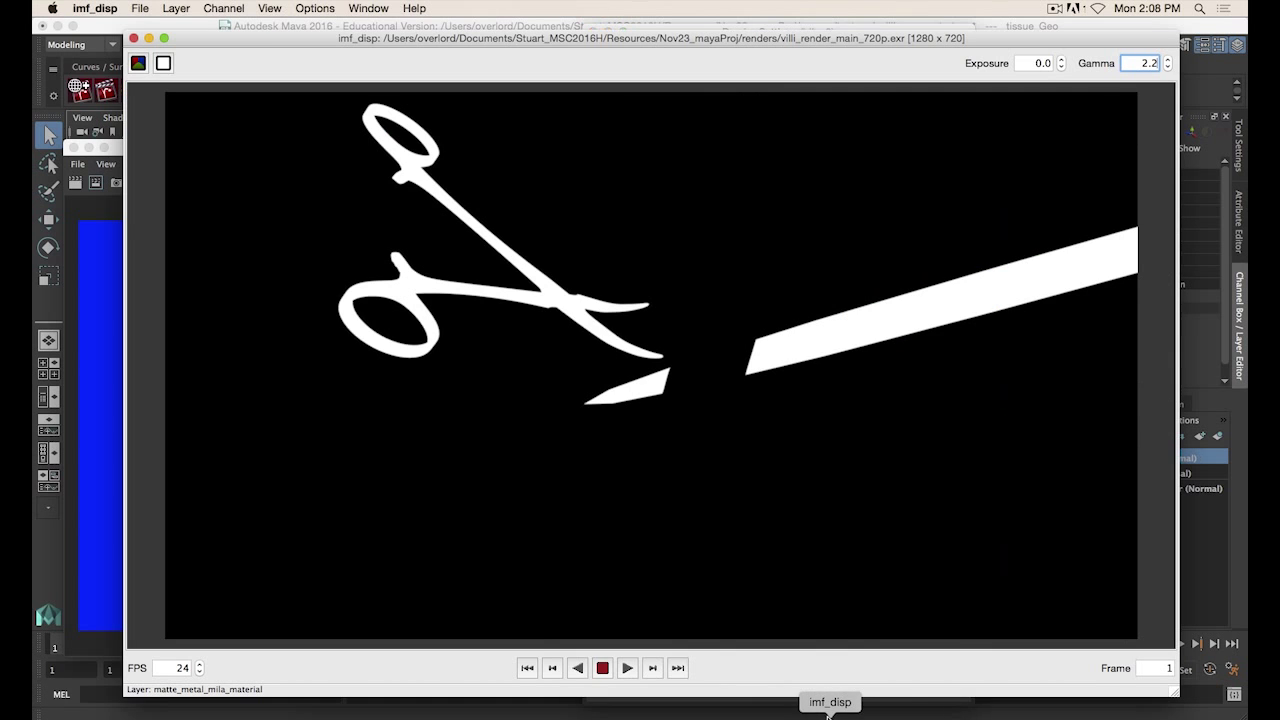
{"action": "left_click", "coordinate": [172, 8]}
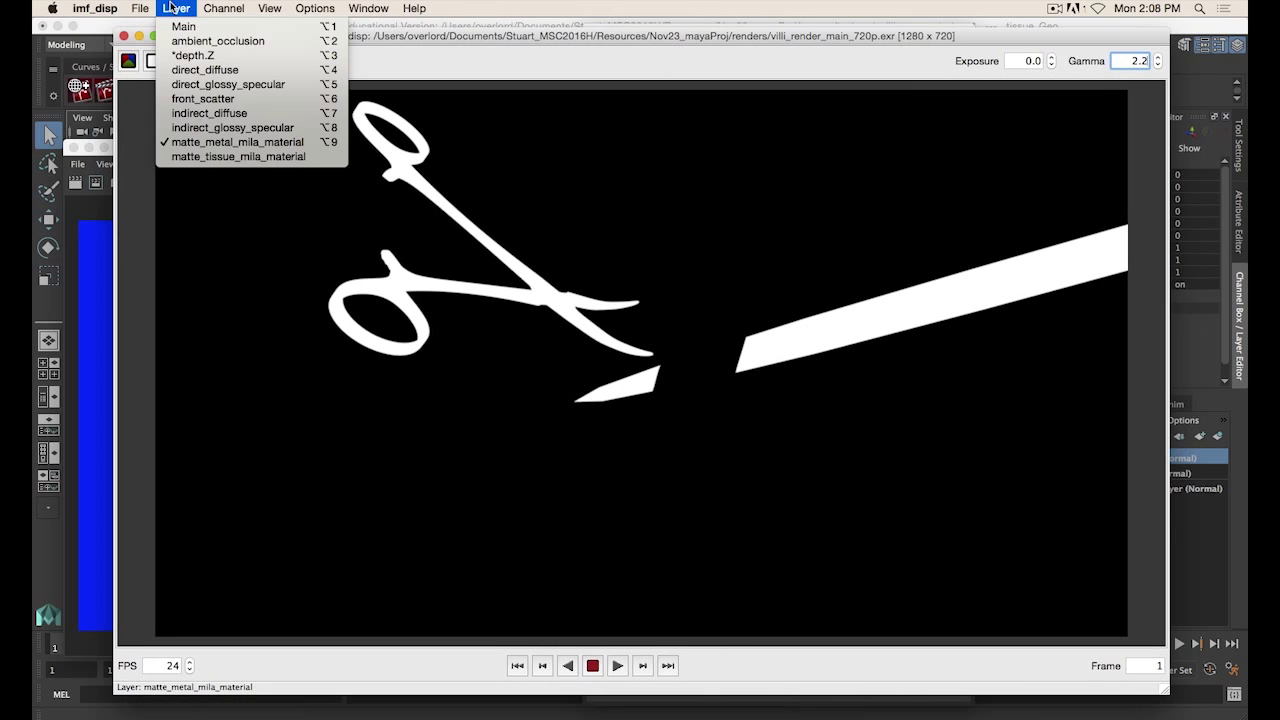
{"action": "left_click", "coordinate": [219, 57]}
{"action": "left_click_drag", "start_coordinate": [322, 40], "coordinate": [330, 38]}
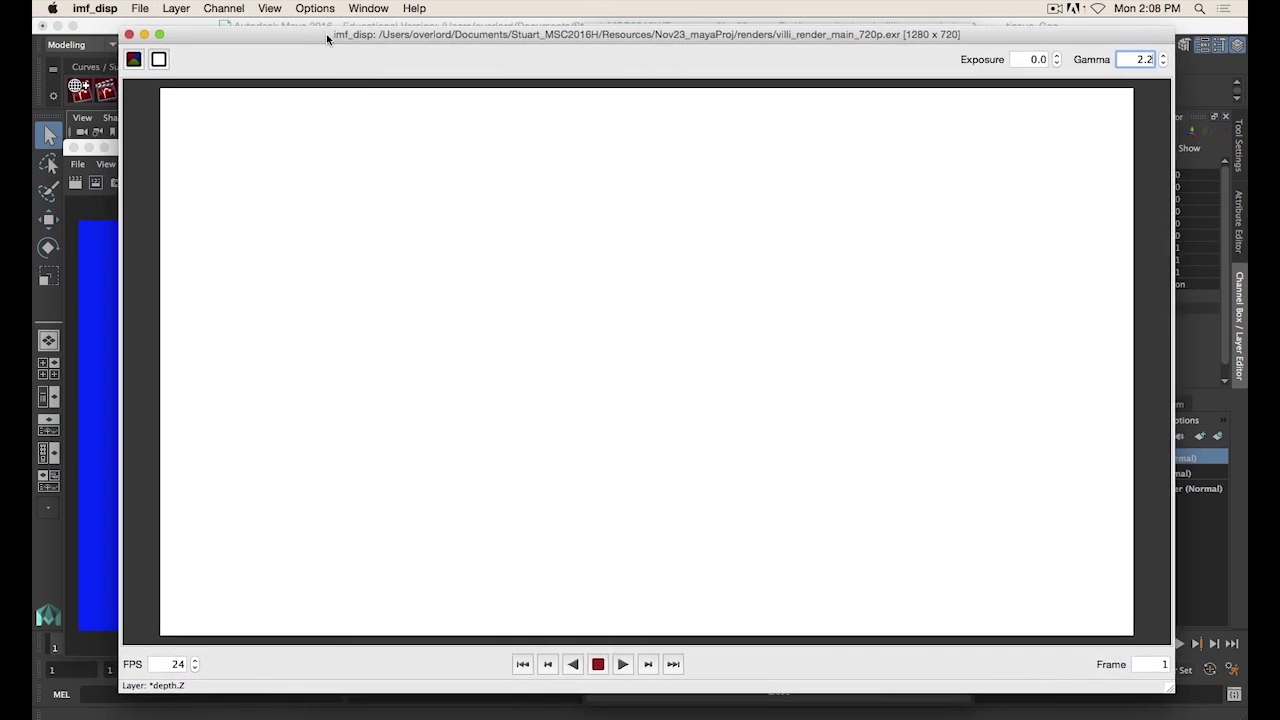
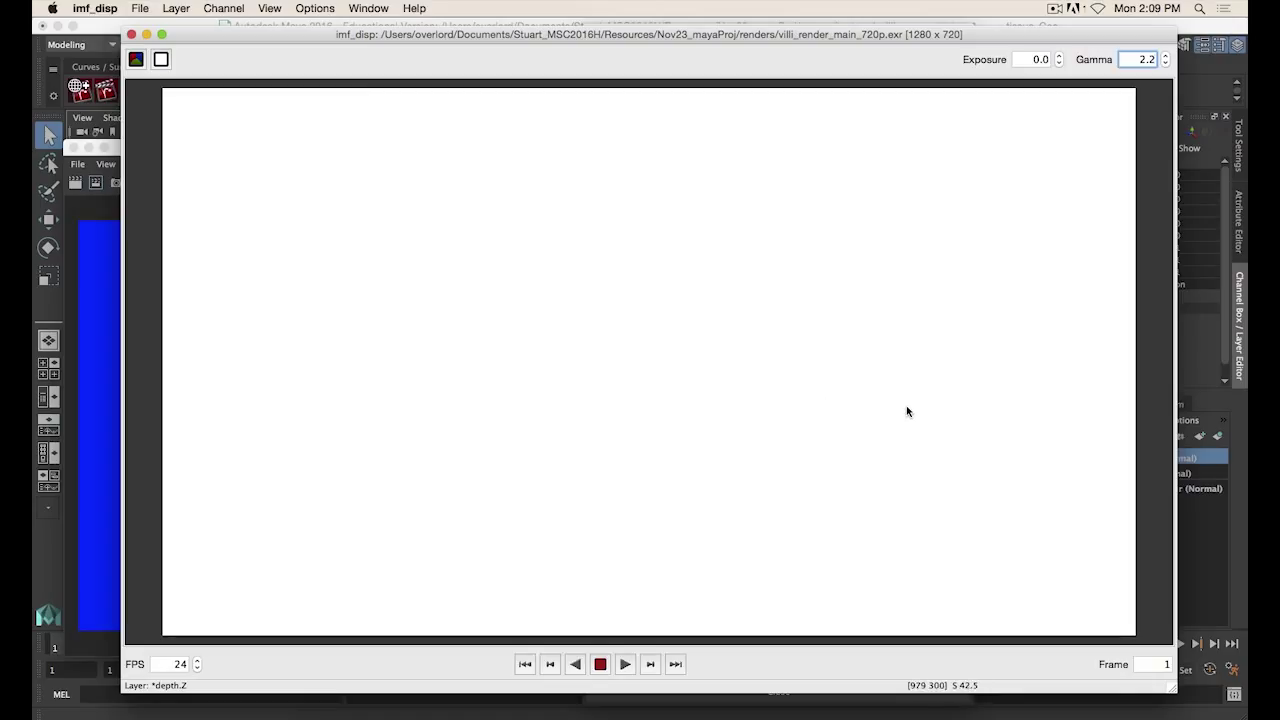
Switch to After Effects and delete Adjustment Layer 3 from the villi_render_main_720p composition.
{"action": "left_click", "coordinate": [700, 706]}
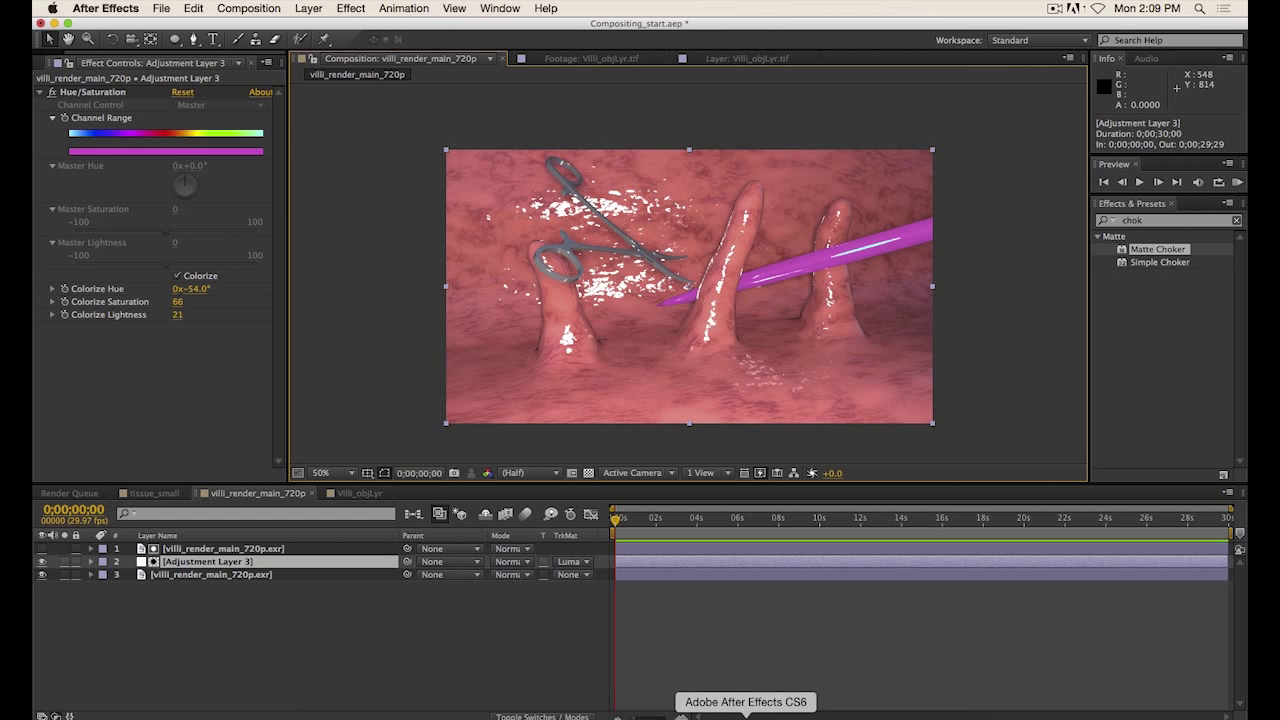
{"action": "left_click", "coordinate": [53, 62]}
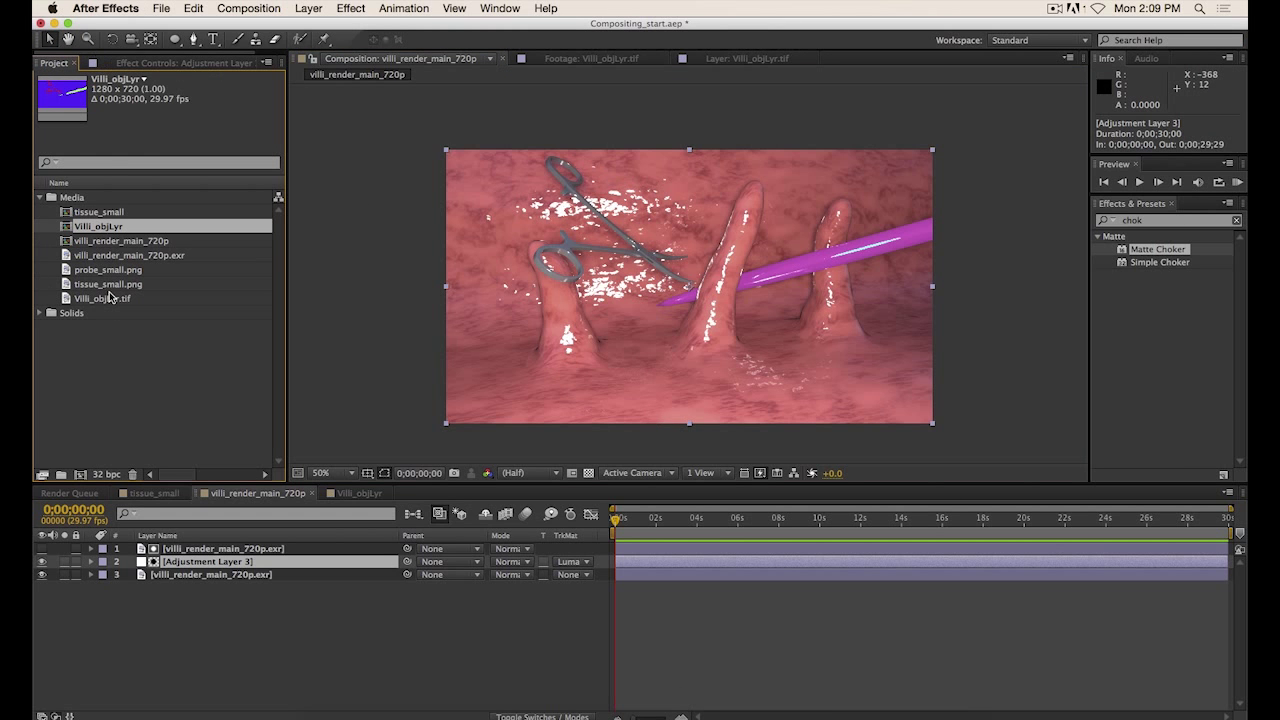
{"action": "left_click", "coordinate": [220, 549]}
{"action": "left_click", "coordinate": [191, 563]}
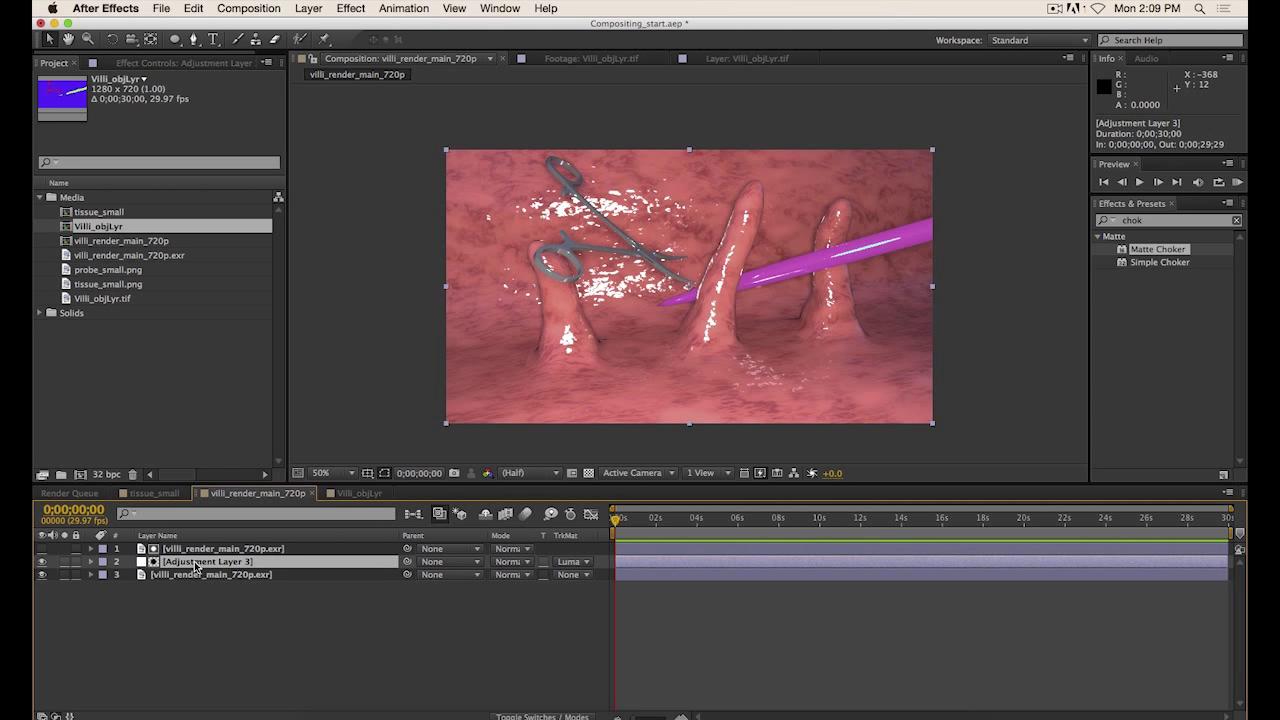
{"action": "key", "text": "Delete"}
Set the Red, Green and Blue channels of the top render layer's EXtractoR effect to depth.Z.
{"action": "left_click", "coordinate": [204, 549]}
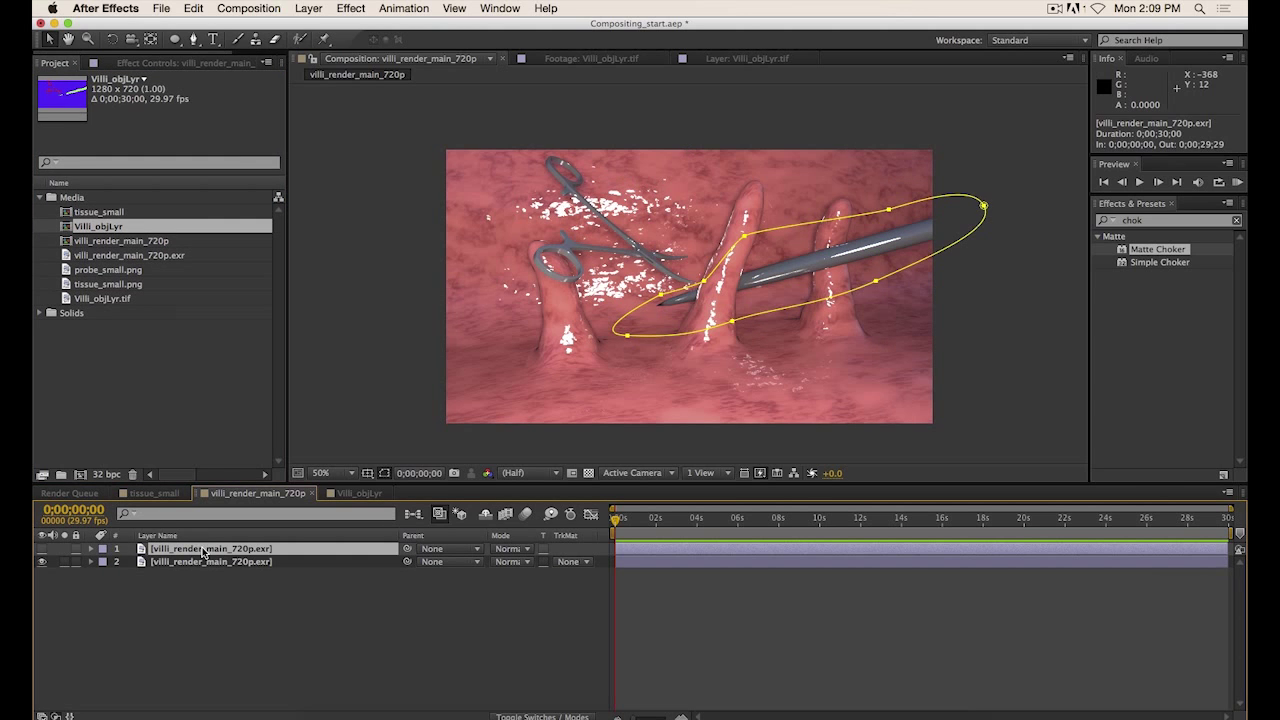
{"action": "left_click", "coordinate": [150, 62]}
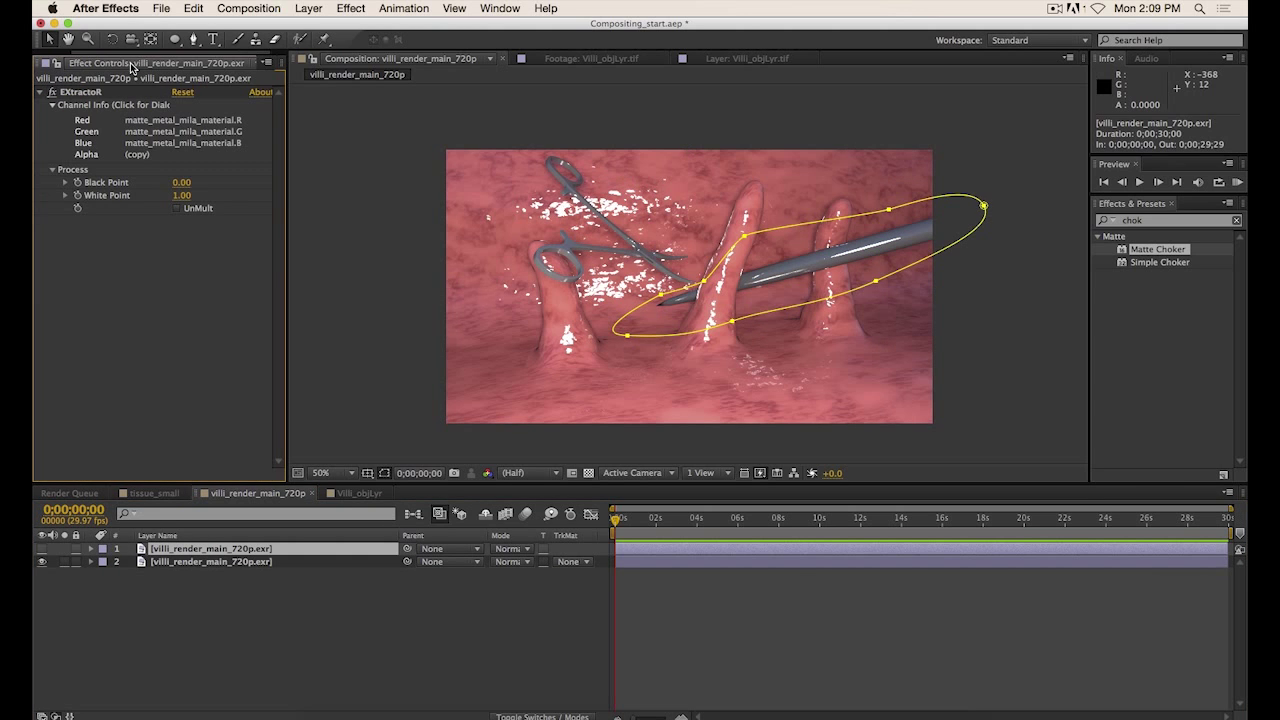
{"action": "left_click", "coordinate": [163, 125]}
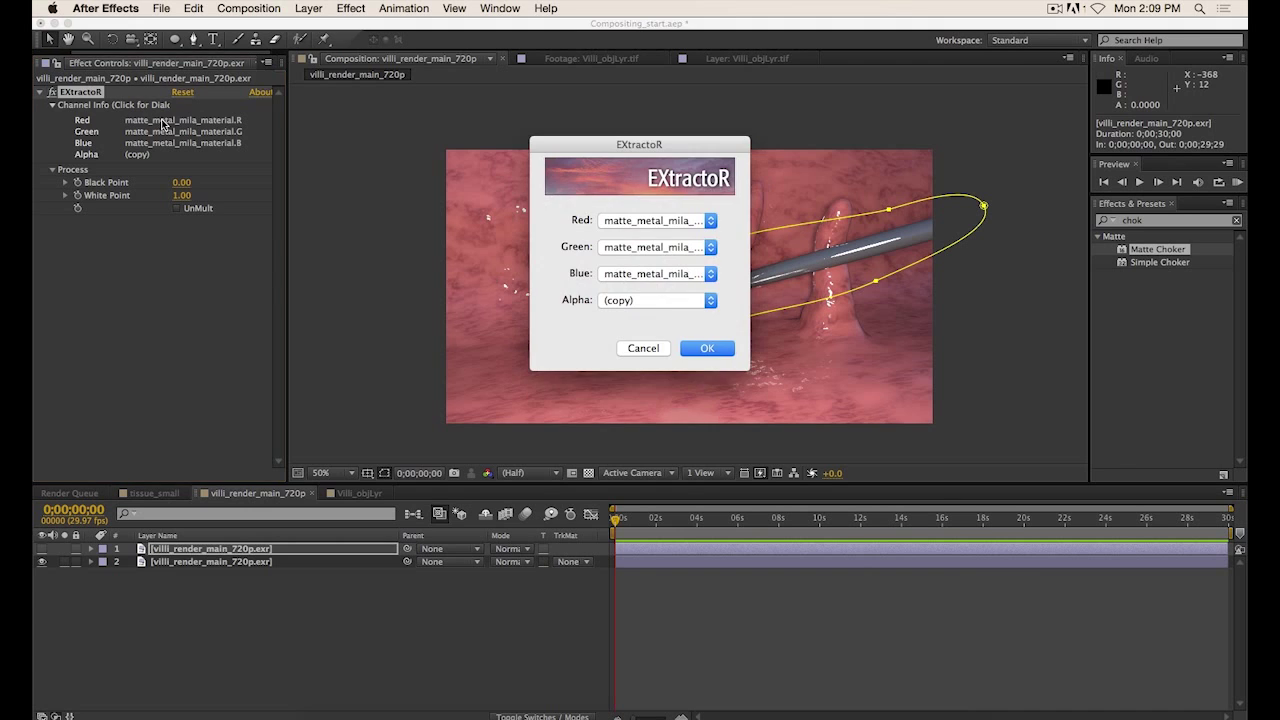
{"action": "left_click", "coordinate": [697, 224]}
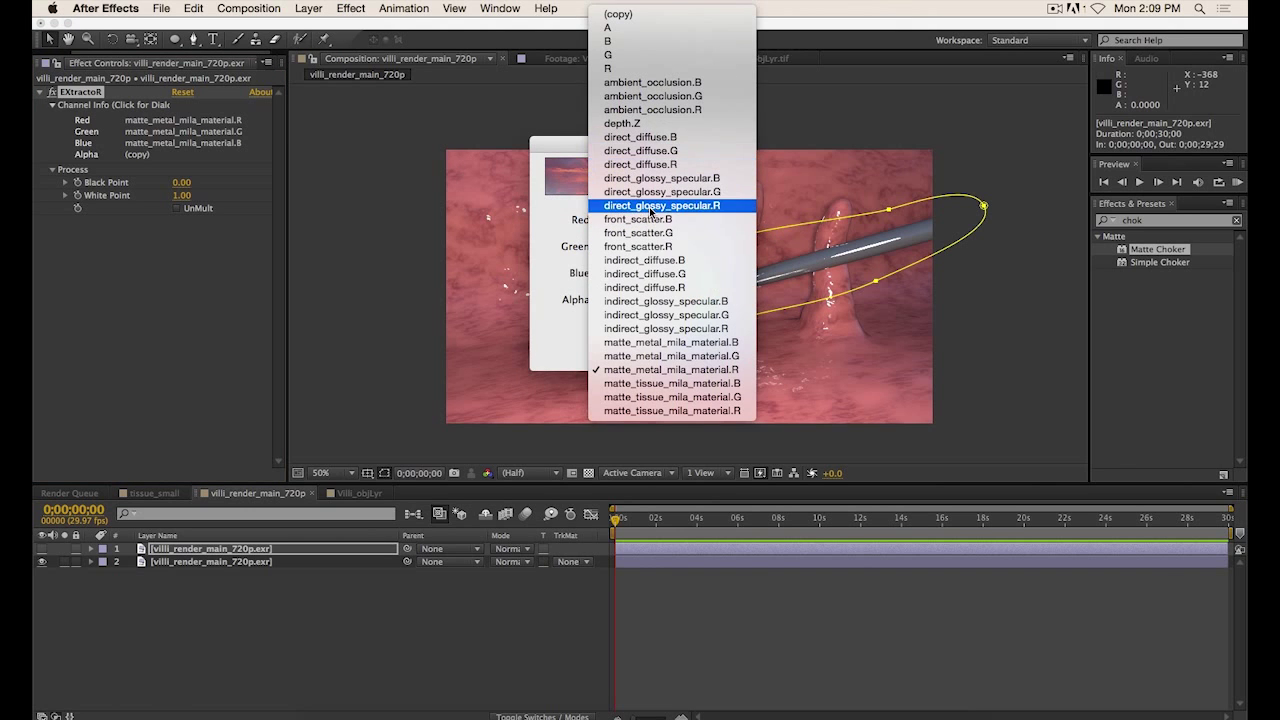
{"action": "left_click", "coordinate": [647, 124]}
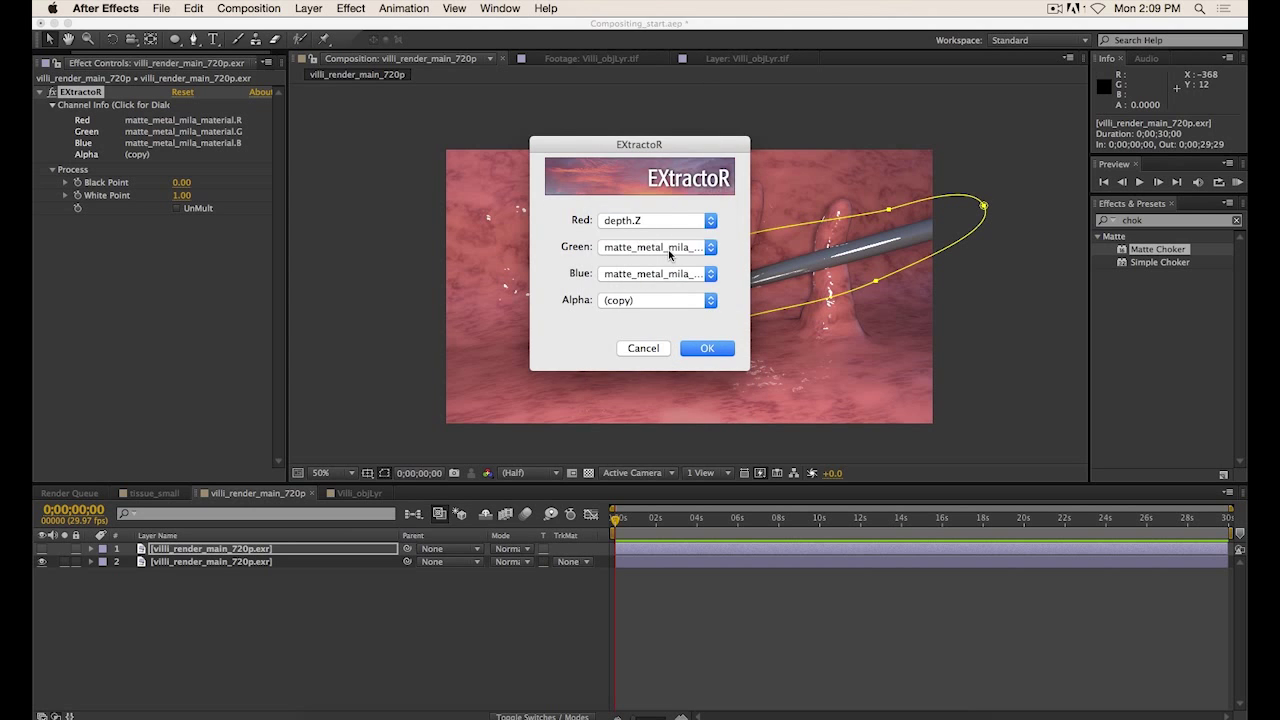
{"action": "left_click", "coordinate": [668, 249]}
{"action": "left_click", "coordinate": [645, 124]}
{"action": "left_click", "coordinate": [660, 274]}
{"action": "scroll", "coordinate": [660, 256], "scroll_direction": "up", "scroll_amount": 5}
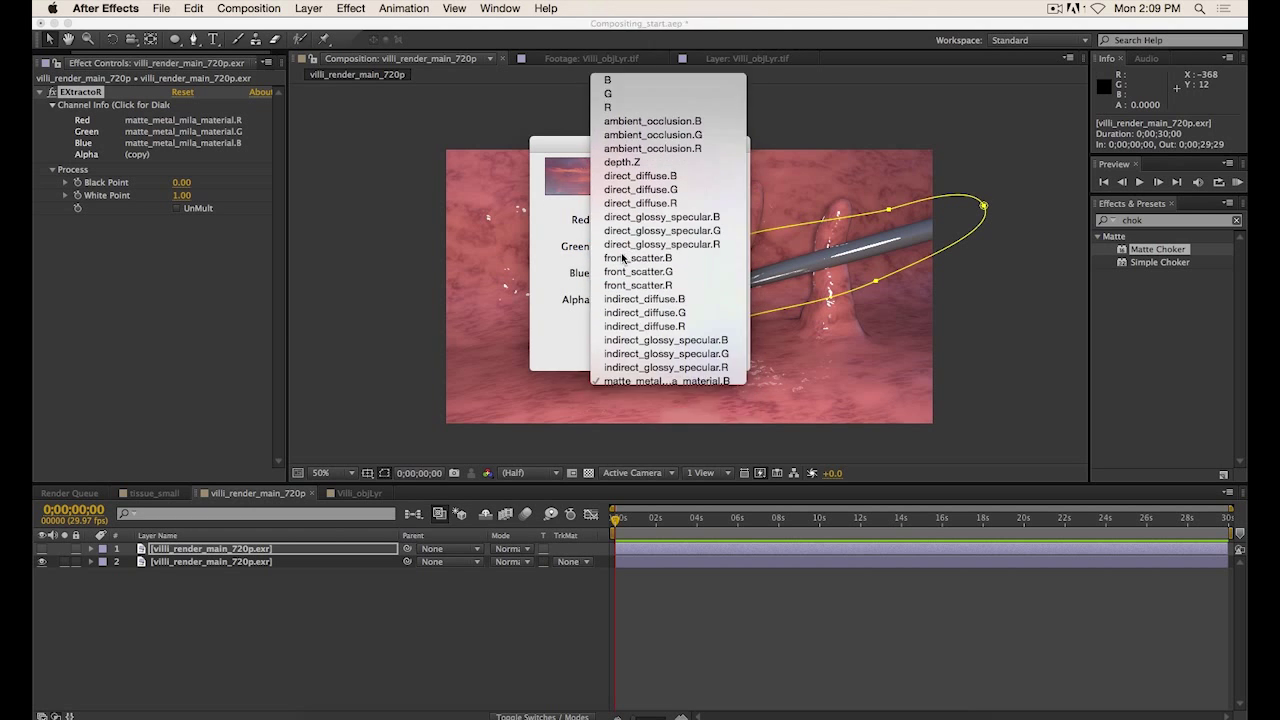
{"action": "left_click", "coordinate": [624, 162]}
{"action": "left_click", "coordinate": [704, 349]}
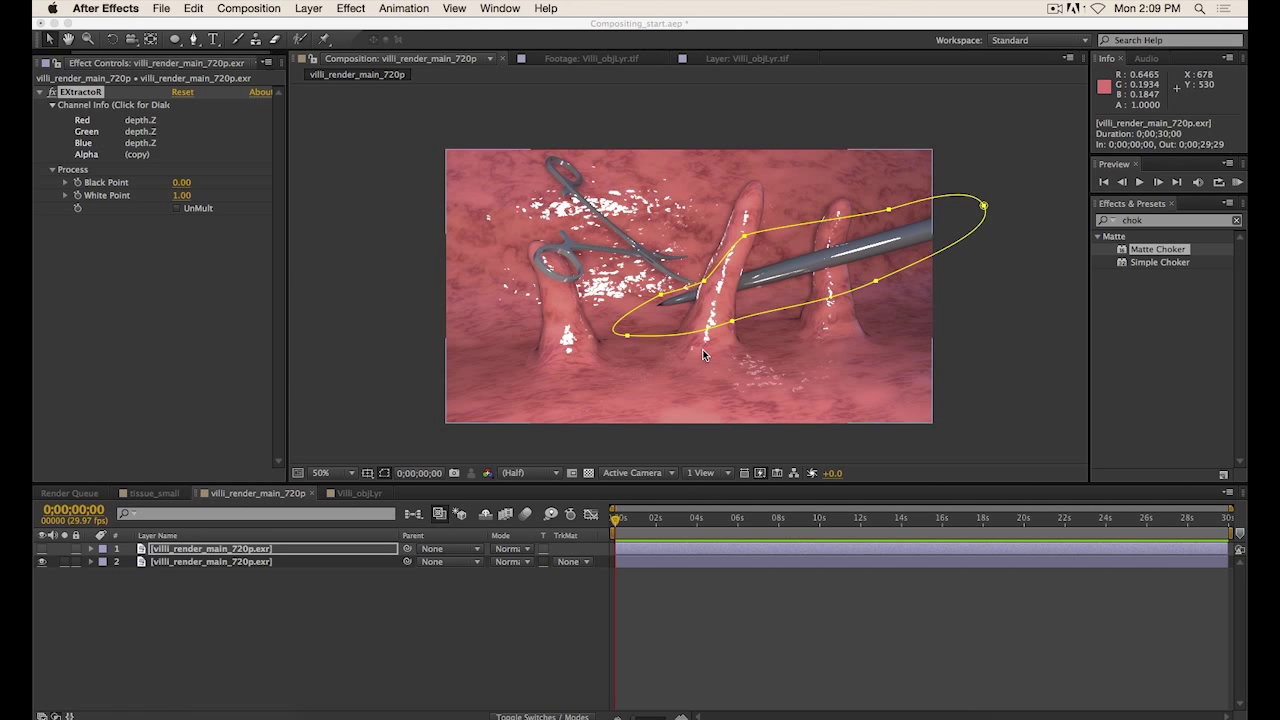
Delete Mask 1 from the top villi_render_main_720p.exr layer and make that layer visible.
{"action": "left_click", "coordinate": [193, 549]}
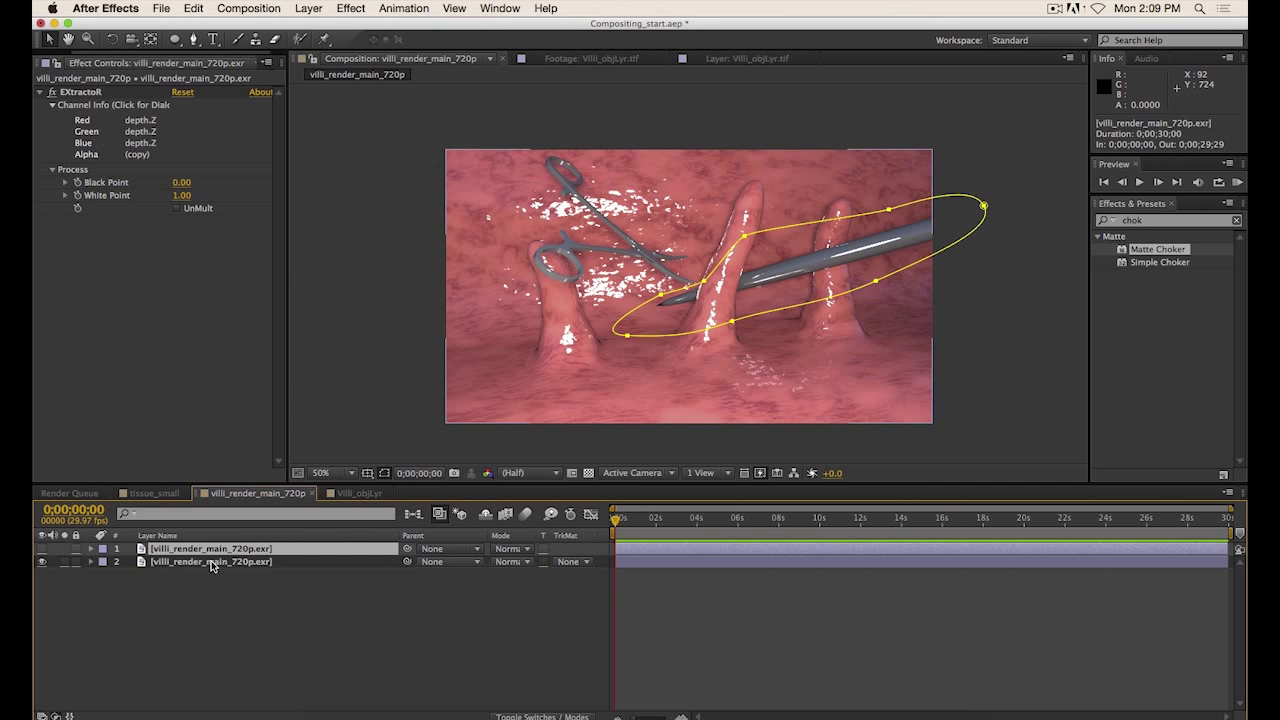
{"action": "key", "text": "m"}
{"action": "left_click", "coordinate": [156, 564]}
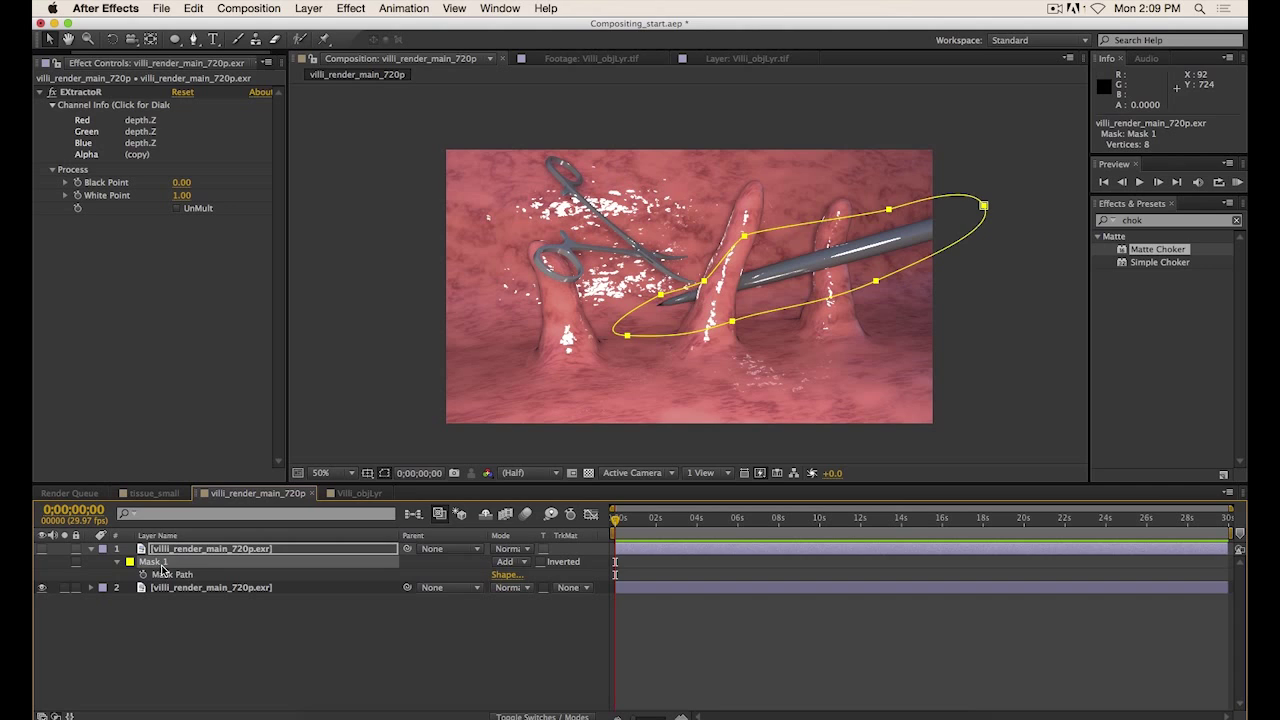
{"action": "key", "text": "Delete"}
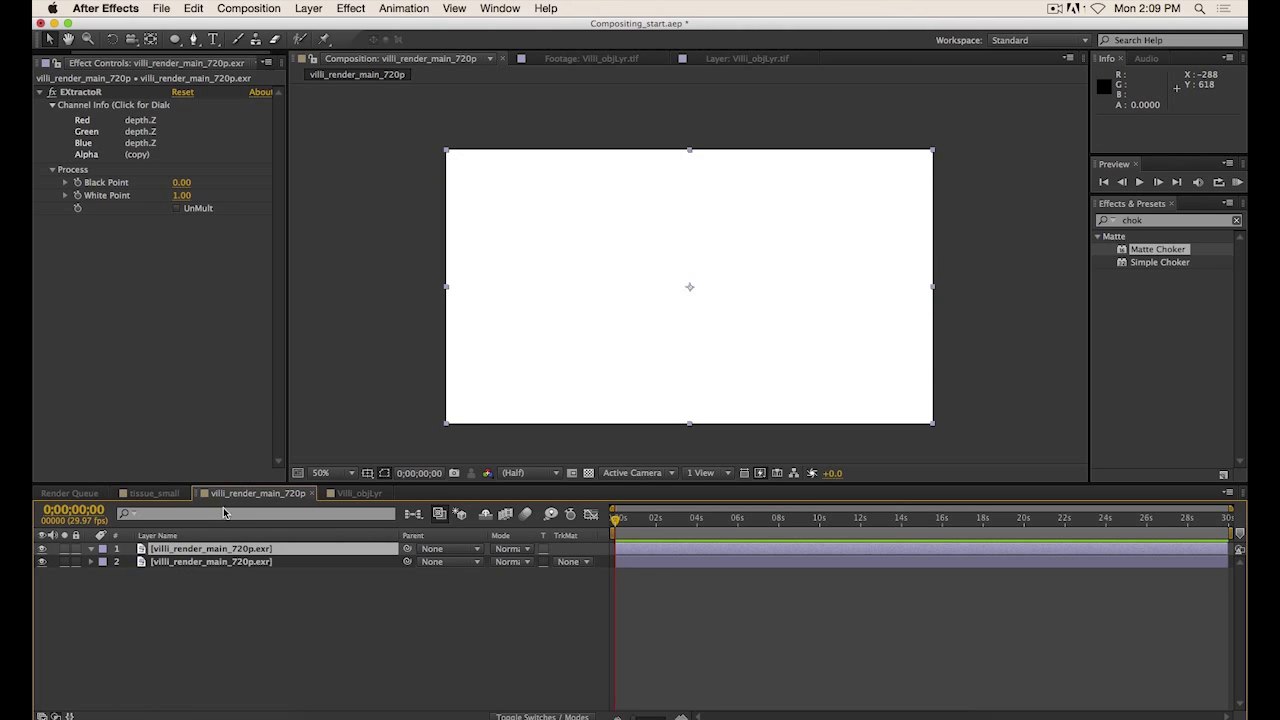
Compare the depth layer with the color render beneath it by hiding the top layer and showing it again.
{"action": "left_click", "coordinate": [213, 549]}
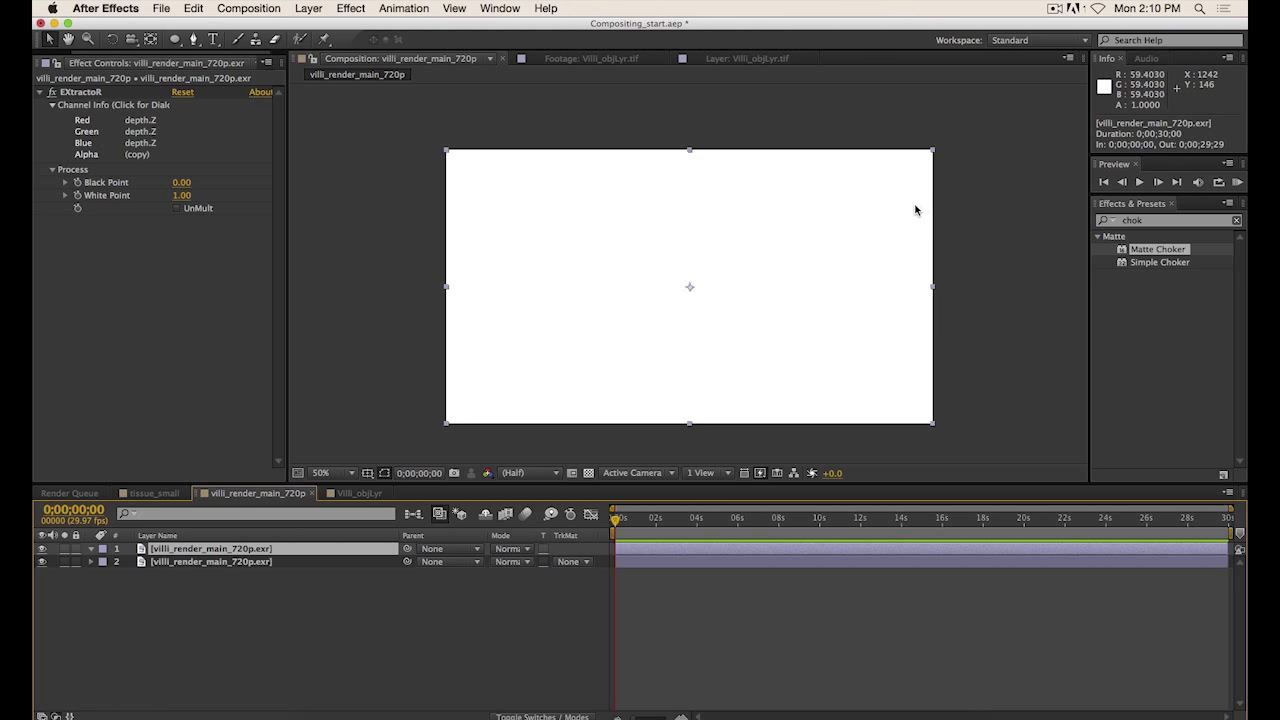
{"action": "left_click", "coordinate": [40, 549]}
{"action": "left_click", "coordinate": [636, 212]}
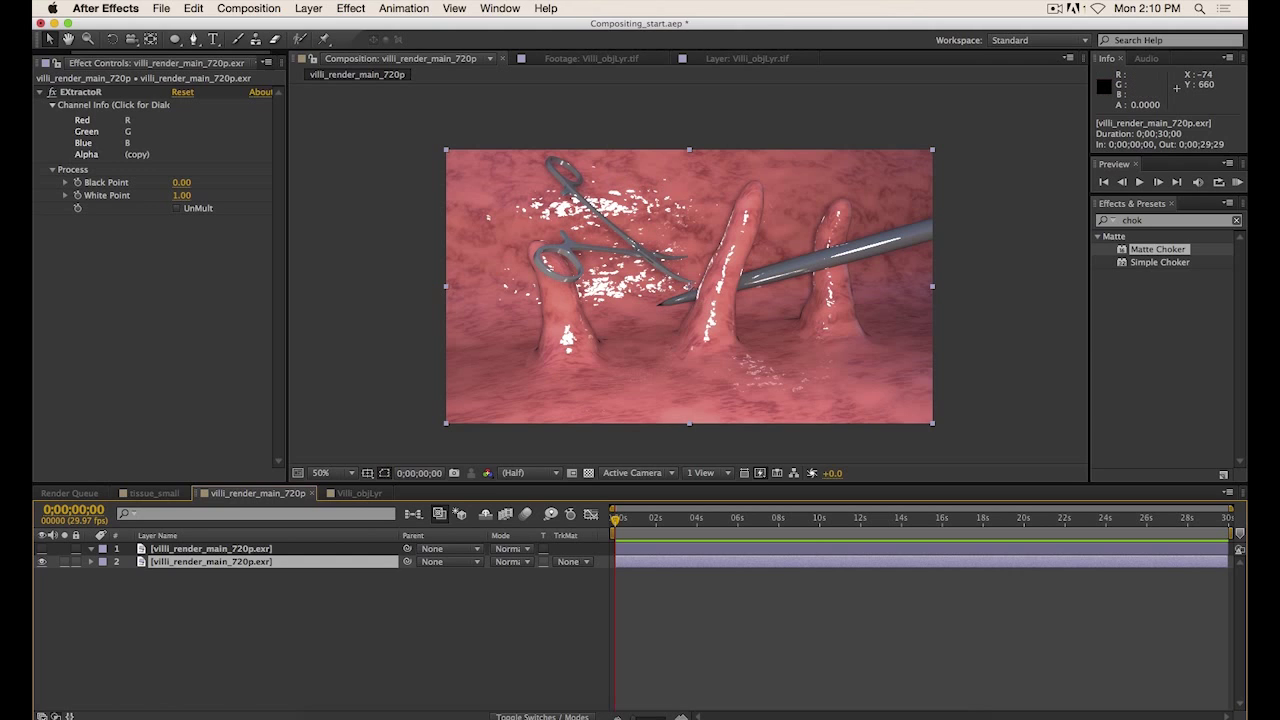
{"action": "left_click", "coordinate": [208, 549]}
{"action": "left_click", "coordinate": [41, 549]}
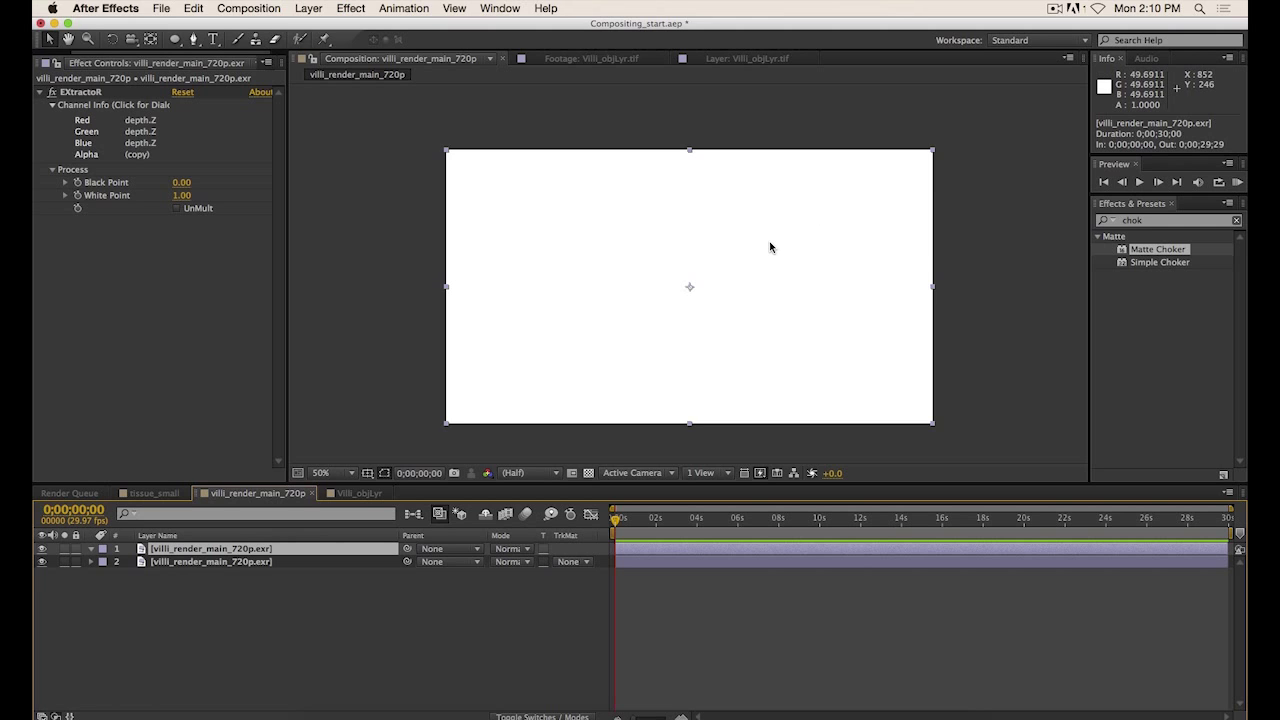
Apply the Levels effect to the top villi_render_main_720p.exr depth layer.
{"action": "left_click", "coordinate": [1118, 221]}
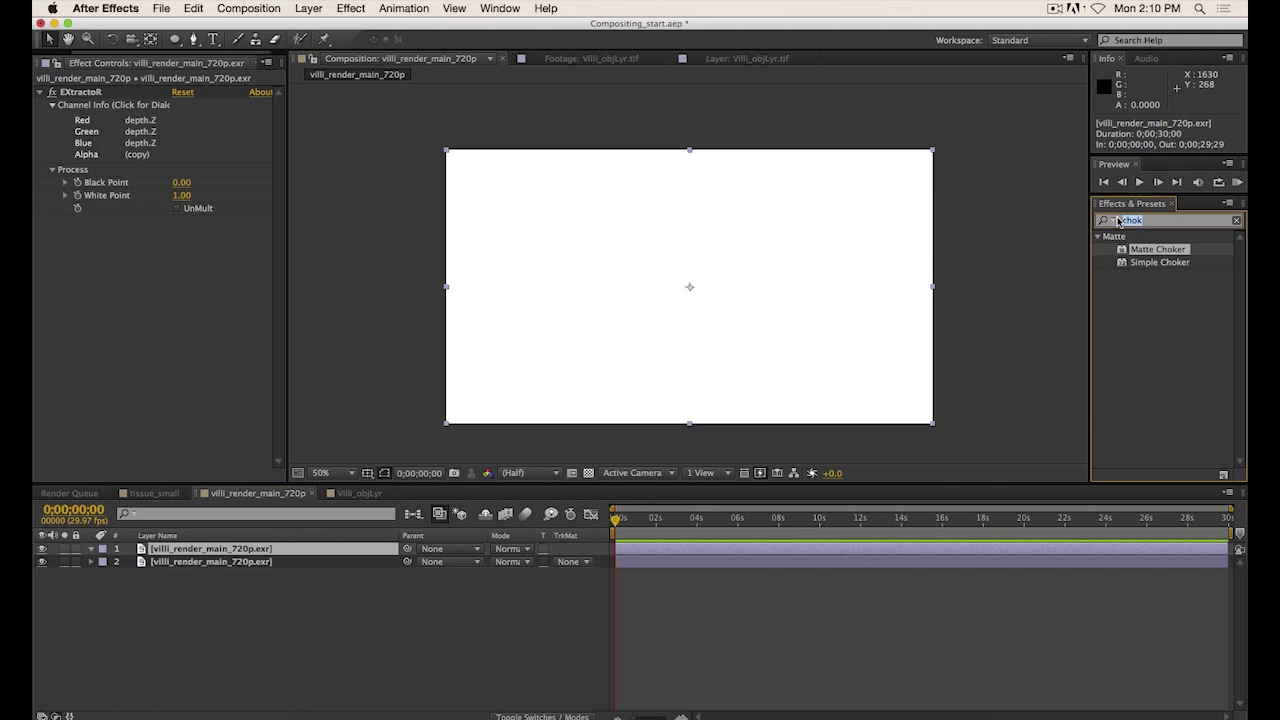
{"action": "type", "text": "levels"}
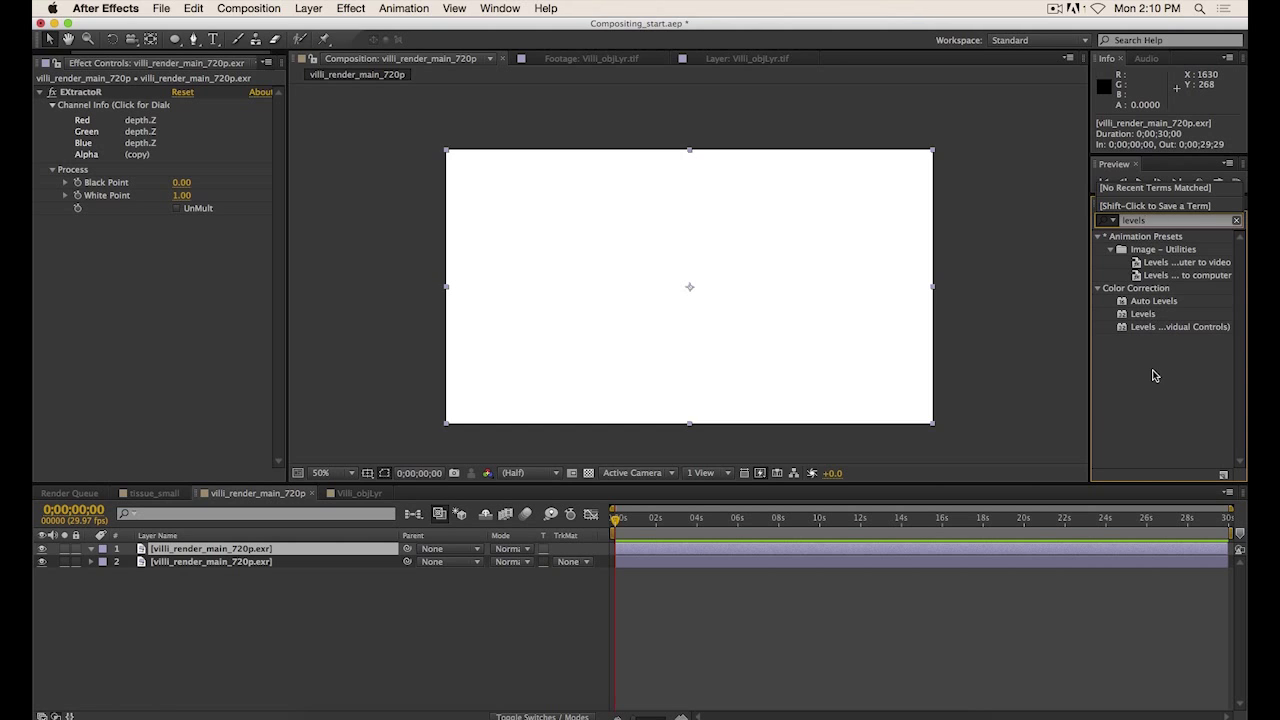
{"action": "left_click", "coordinate": [1141, 224]}
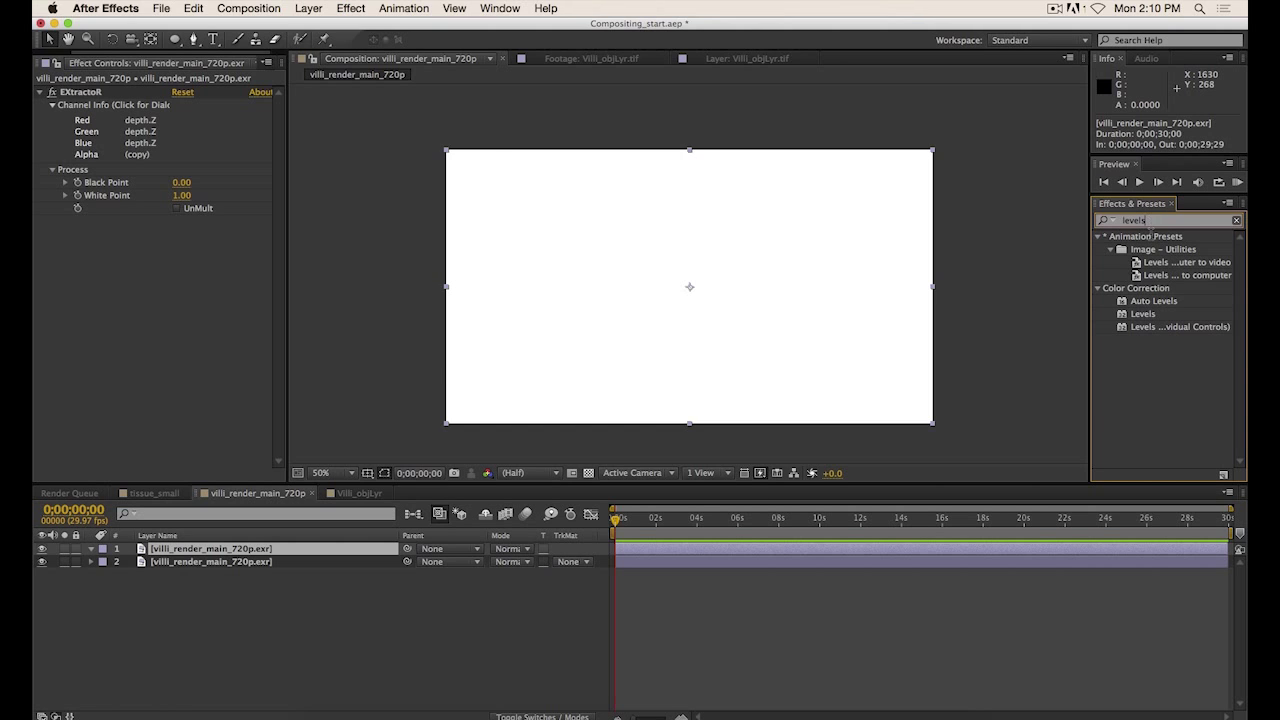
{"action": "left_click", "coordinate": [340, 5]}
{"action": "left_click", "coordinate": [190, 600]}
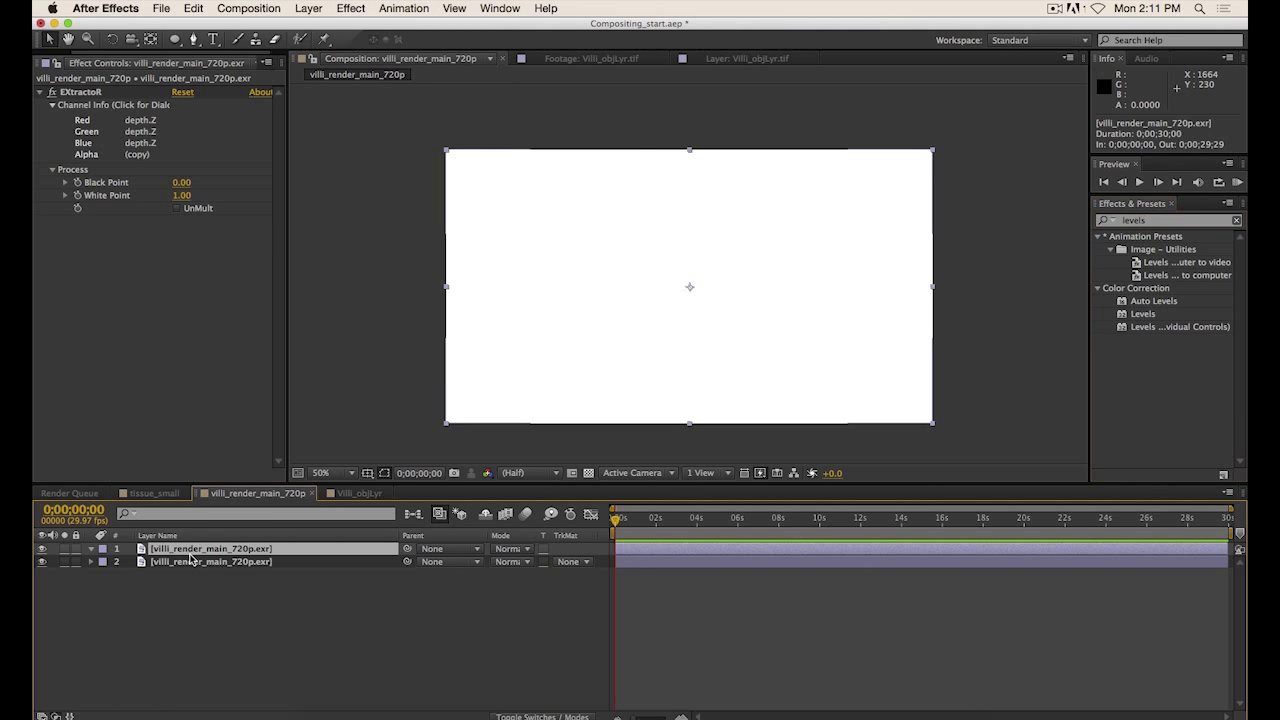
{"action": "left_click", "coordinate": [351, 8]}
{"action": "mouse_move", "coordinate": [386, 126]}
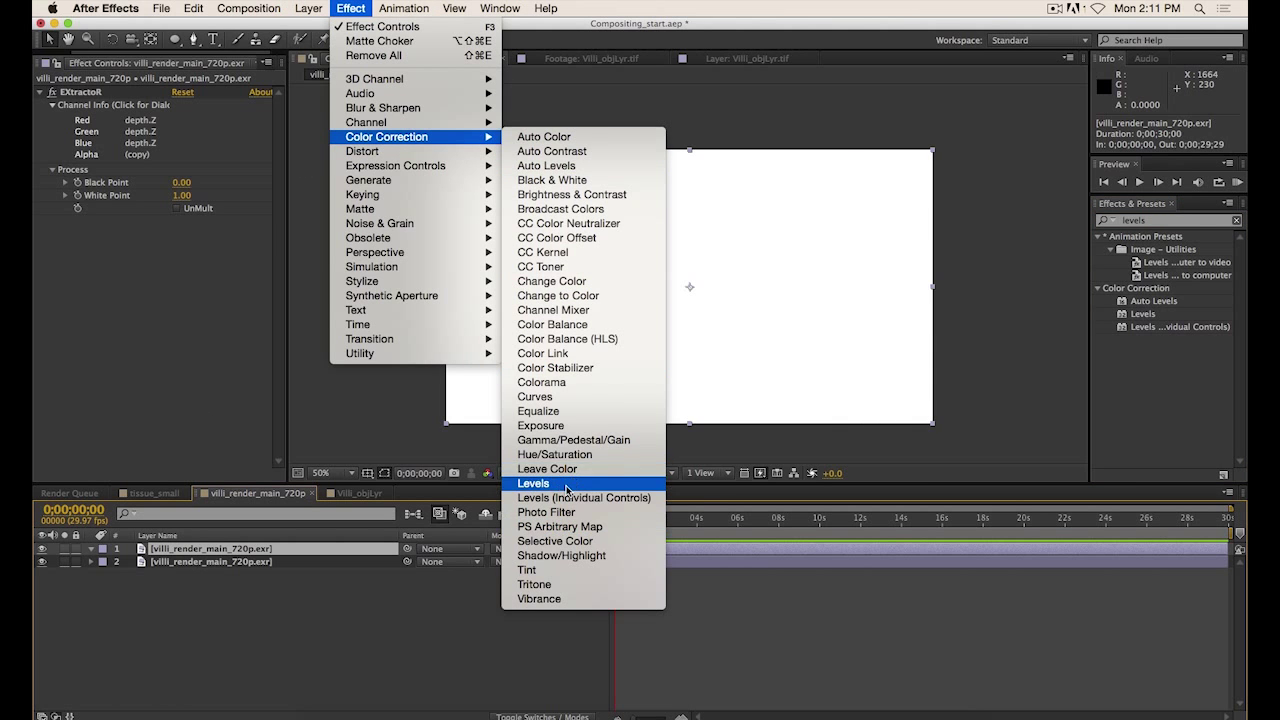
{"action": "left_click", "coordinate": [1190, 395]}
{"action": "left_click_drag", "start_coordinate": [1143, 316], "coordinate": [213, 551]}
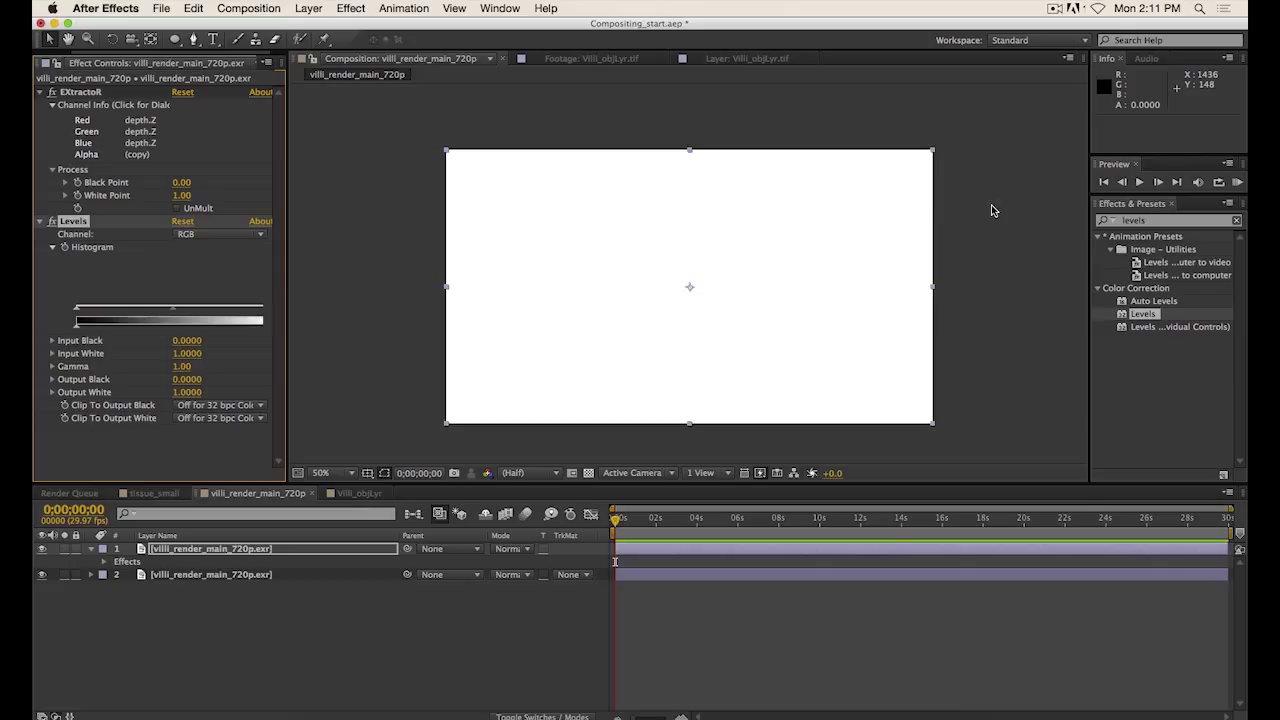
Set the Levels effect's Input Black to 60 and Input White to 25 on the depth layer.
{"action": "left_click", "coordinate": [188, 341]}
{"action": "type", "text": "60"}
{"action": "key", "text": "Return"}
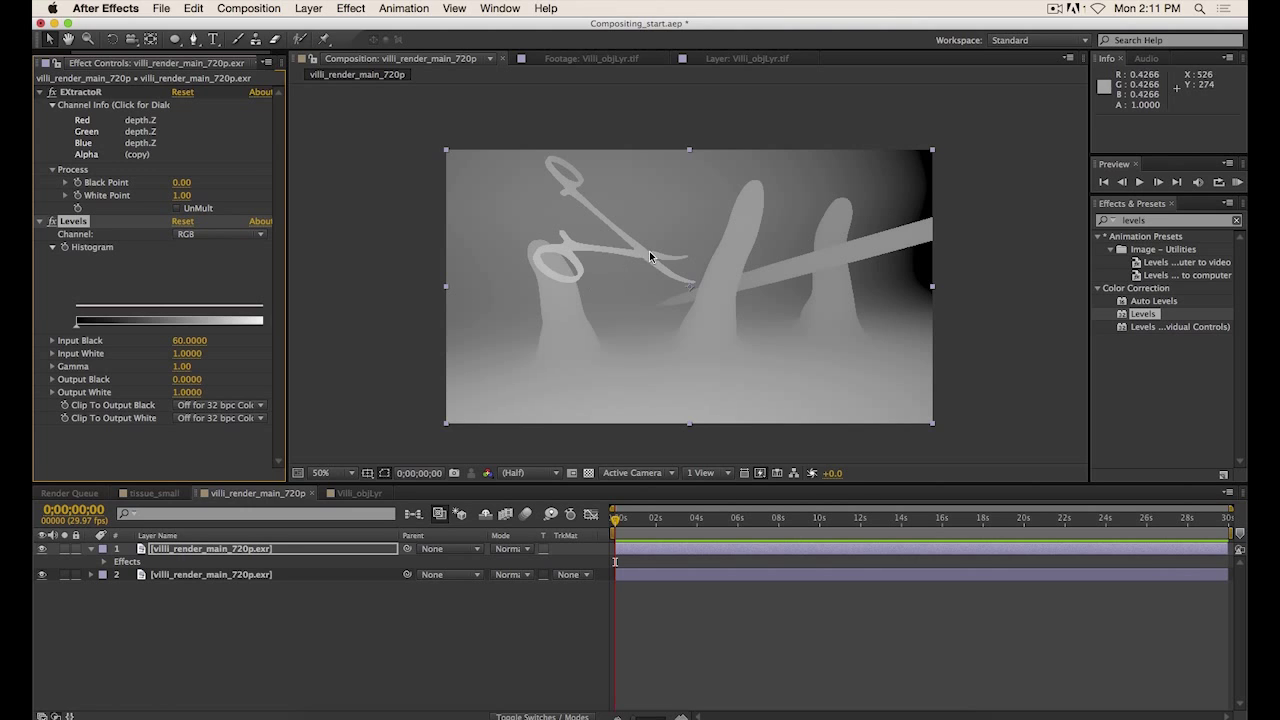
{"action": "left_click", "coordinate": [188, 354]}
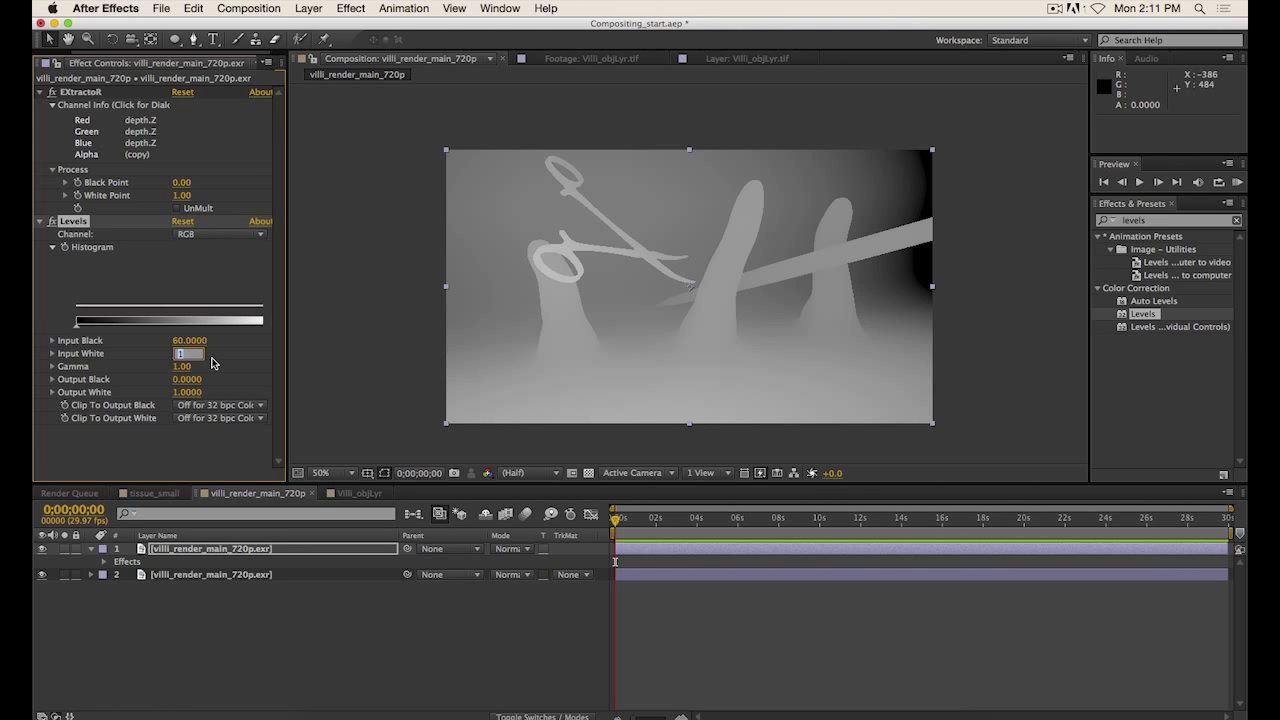
{"action": "key", "text": "Return"}
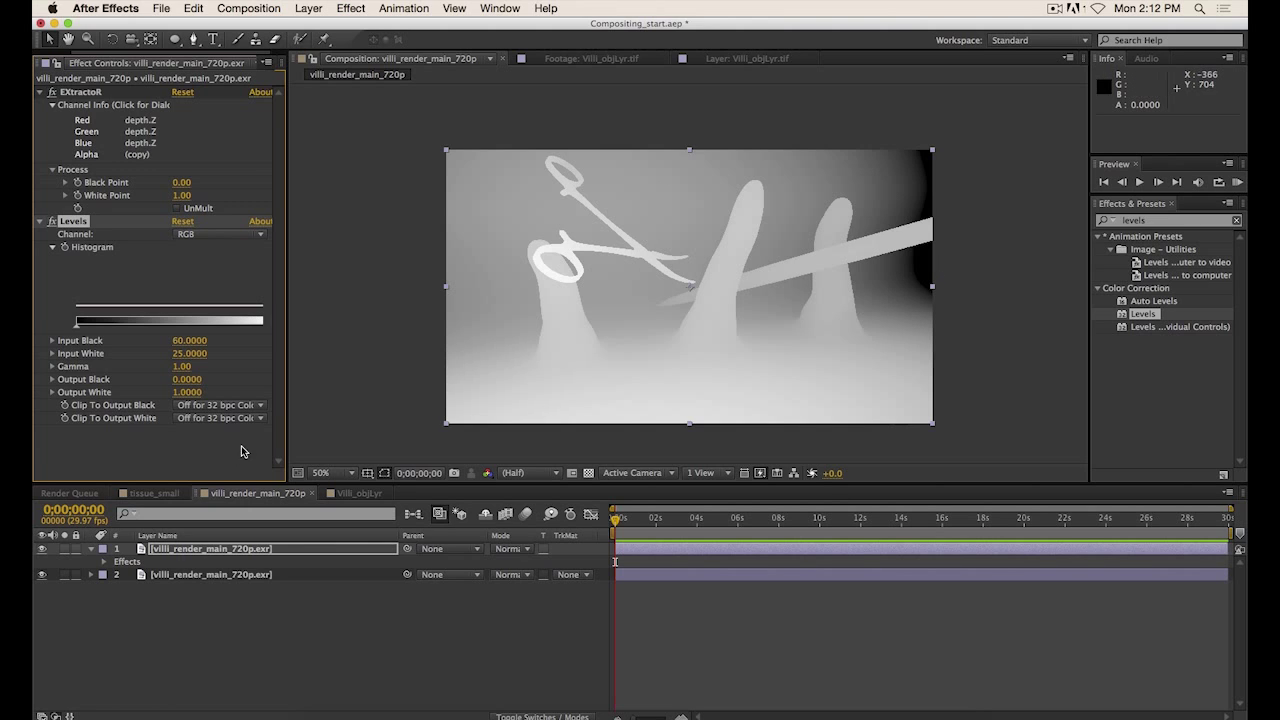
{"action": "left_click", "coordinate": [204, 447]}
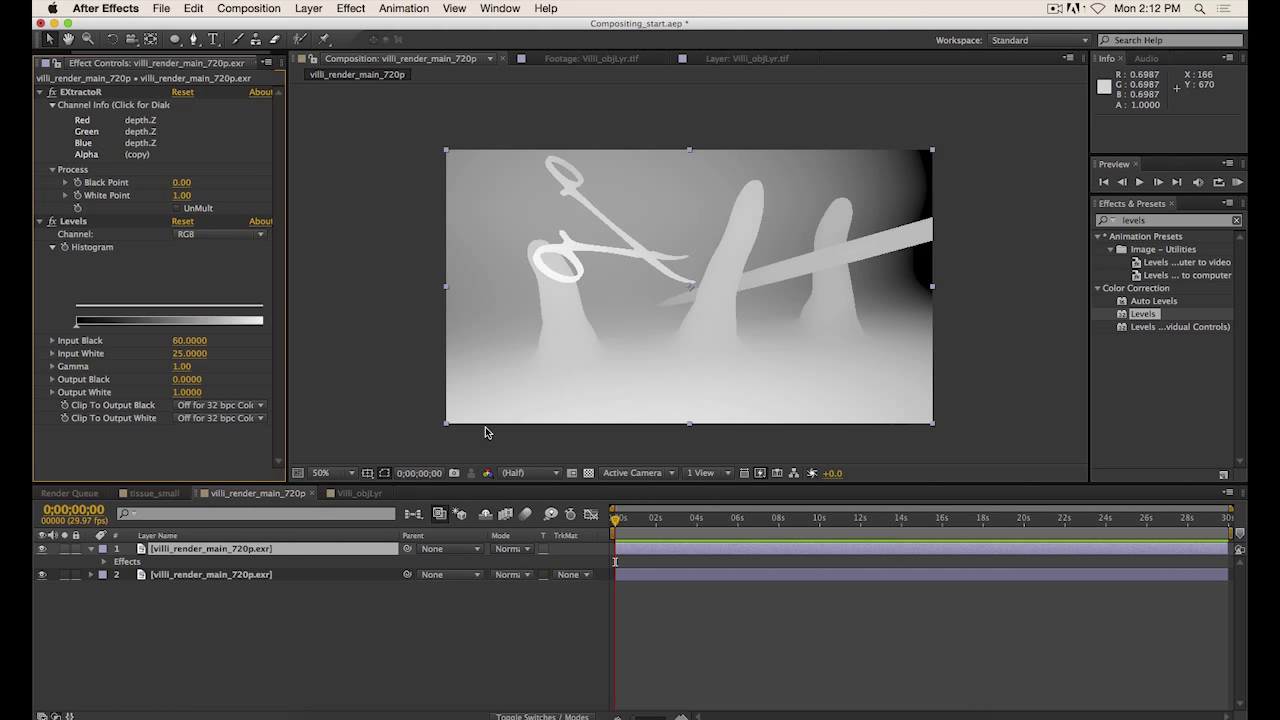
{"action": "left_click", "coordinate": [256, 588]}
{"action": "left_click", "coordinate": [246, 552]}
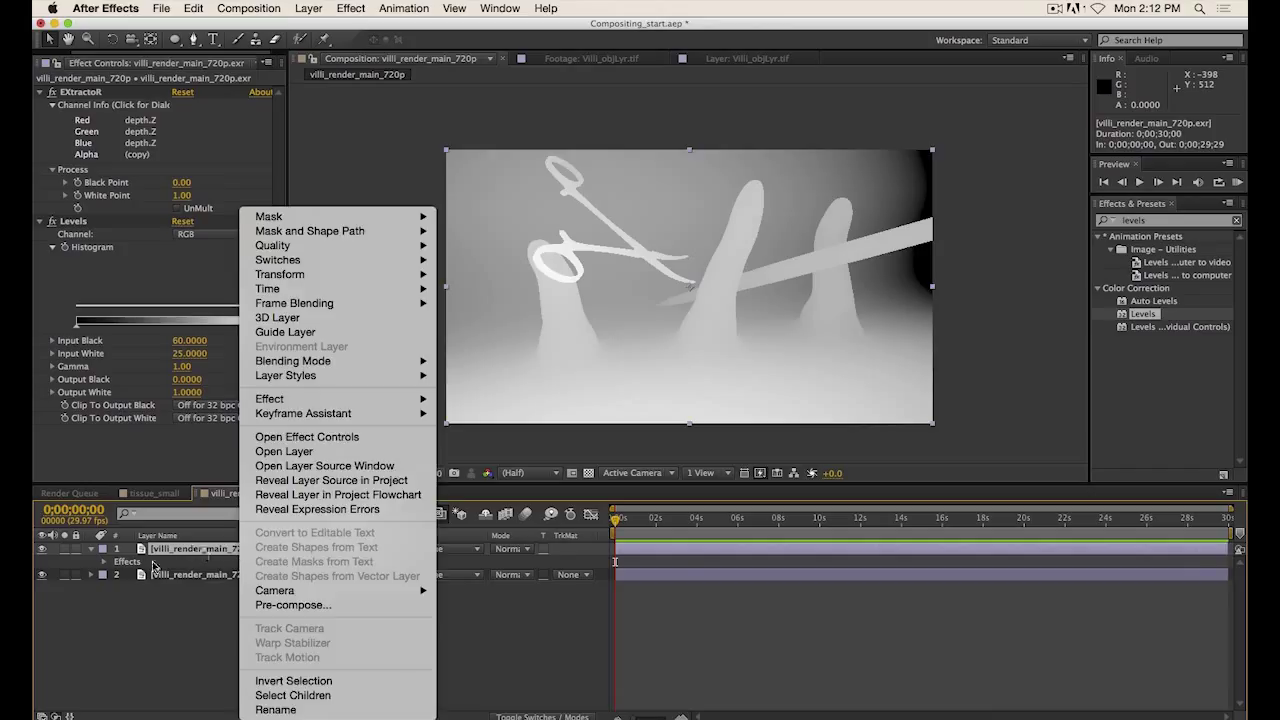
{"action": "left_click", "coordinate": [186, 666]}
{"action": "left_click", "coordinate": [216, 452]}
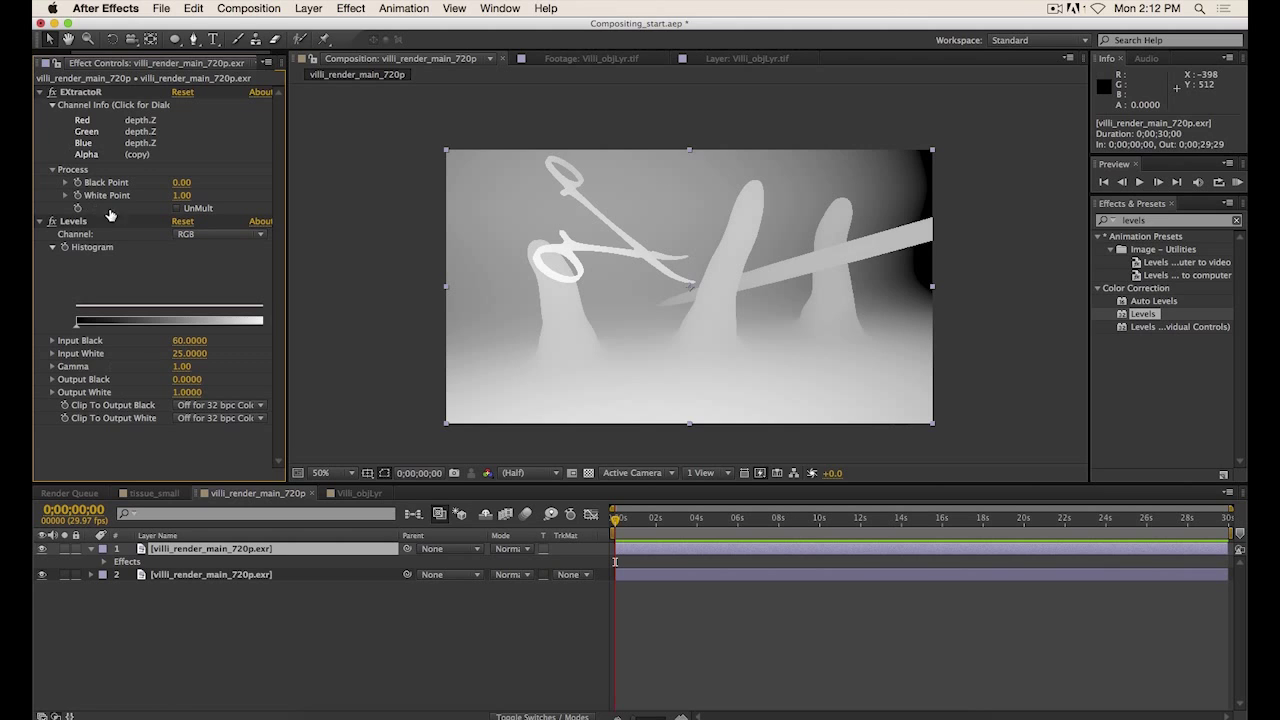
{"action": "right_click", "coordinate": [228, 557]}
{"action": "left_click", "coordinate": [194, 609]}
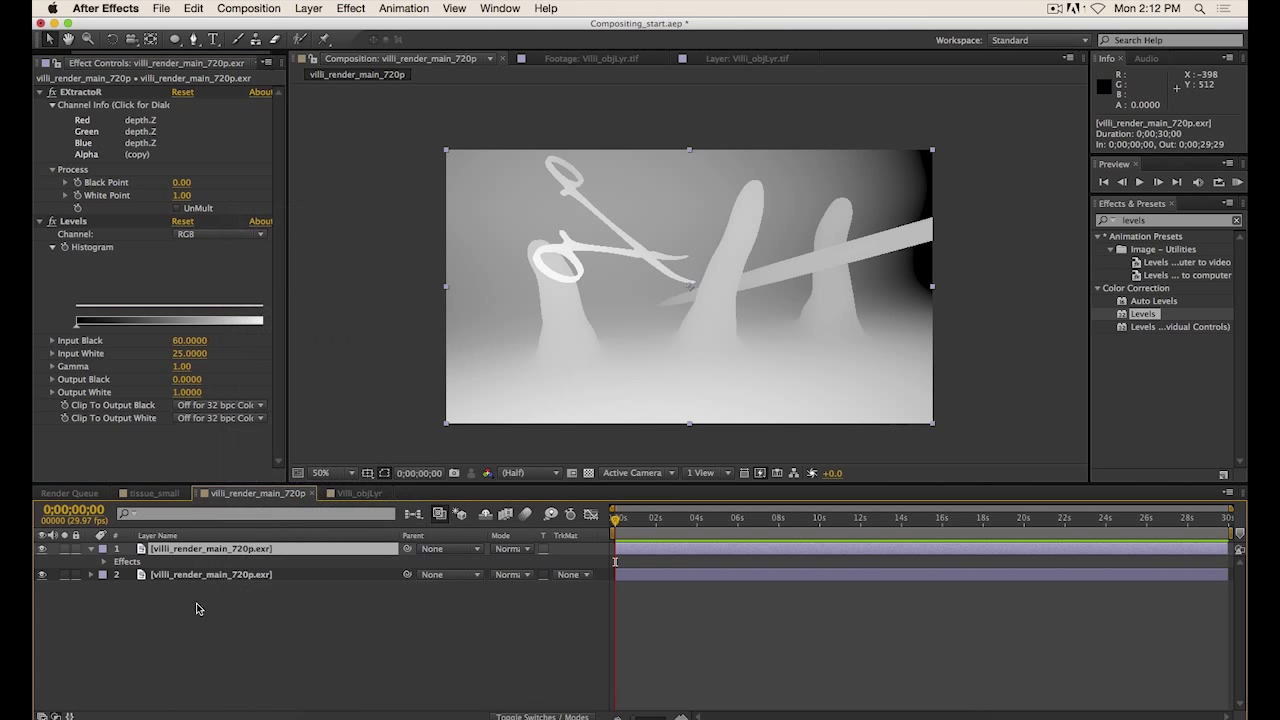
Pre-compose the top depth layer as villi_depth, moving all attributes into the new composition.
{"action": "right_click", "coordinate": [204, 556]}
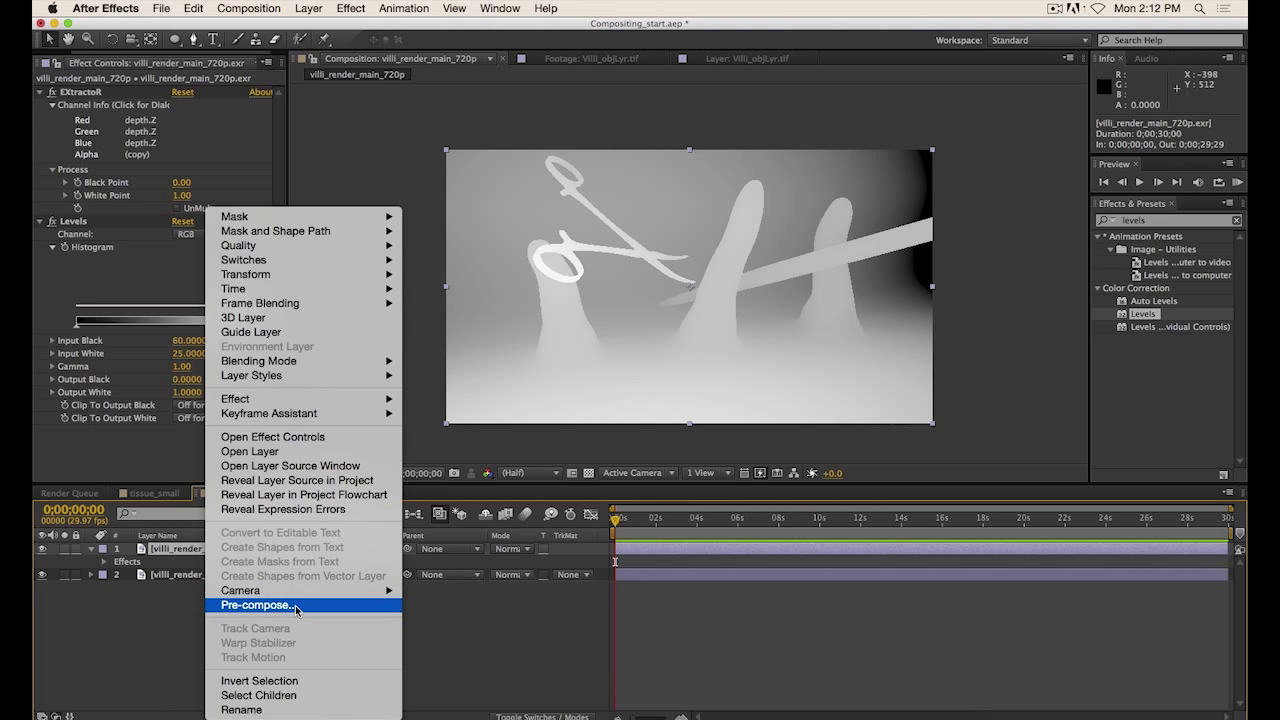
{"action": "left_click", "coordinate": [258, 605]}
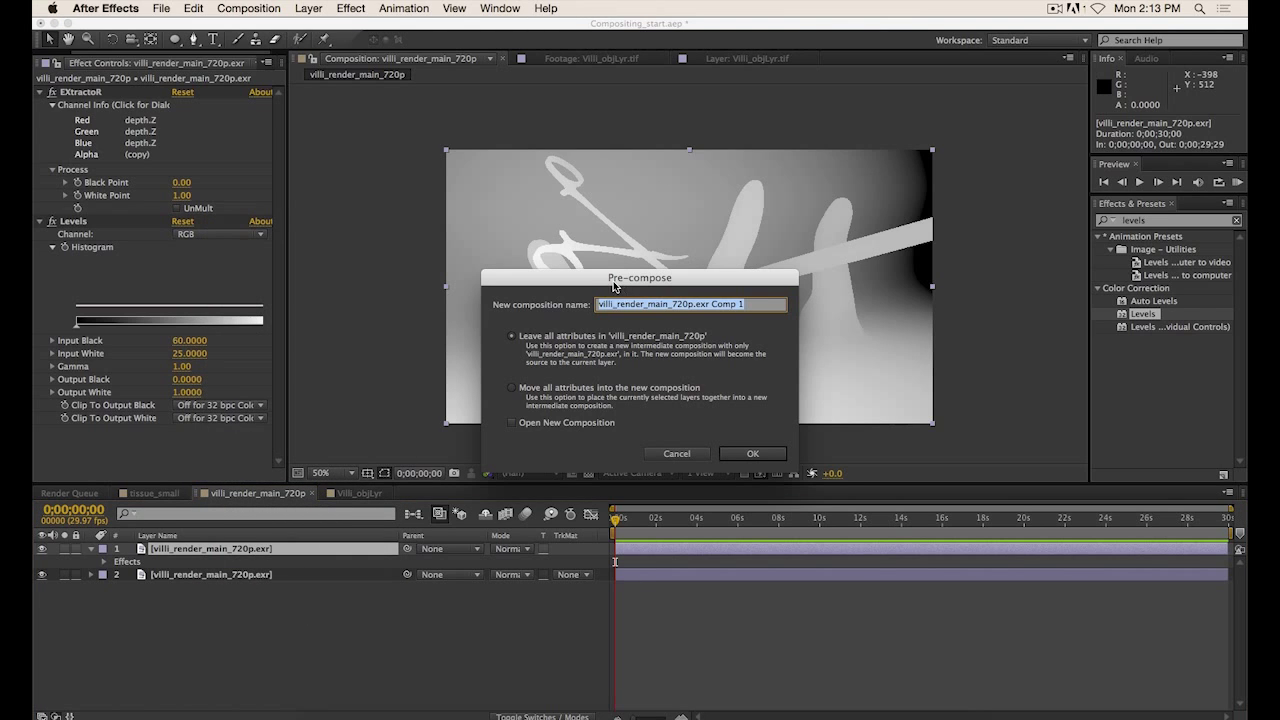
{"action": "left_click_drag", "start_coordinate": [614, 287], "coordinate": [556, 274]}
{"action": "type", "text": "villi_depth"}
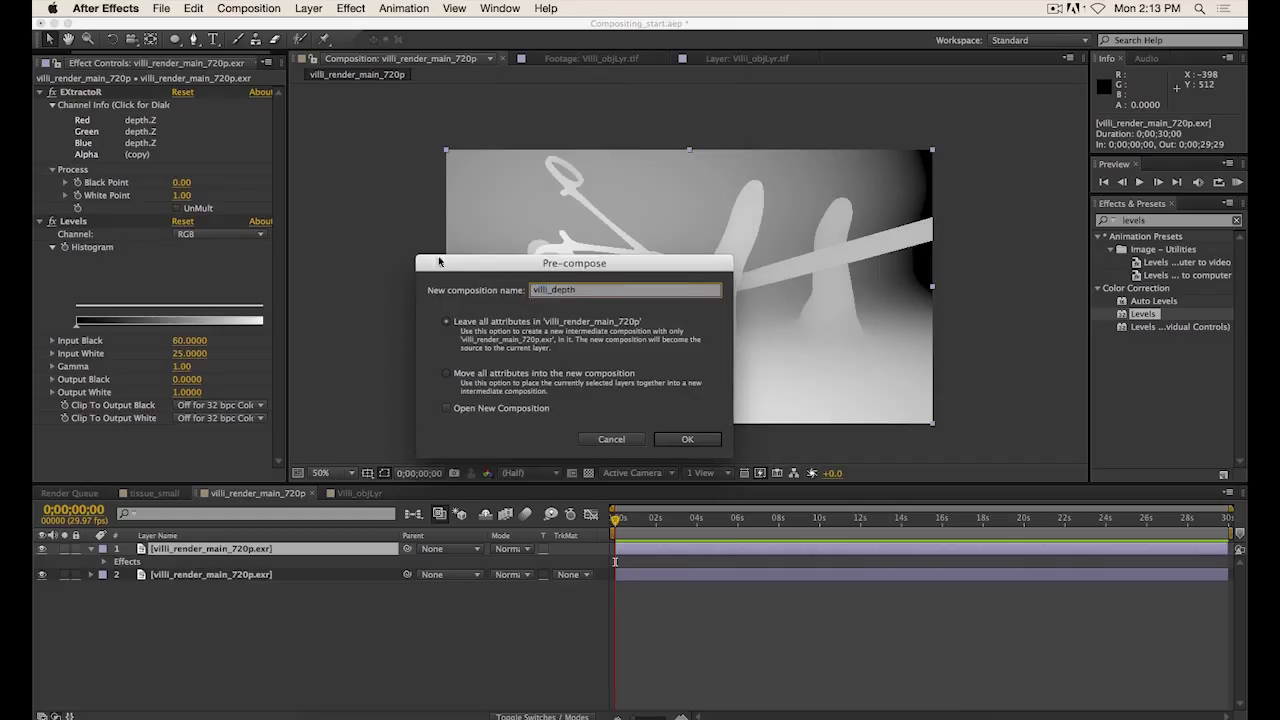
{"action": "left_click_drag", "start_coordinate": [469, 270], "coordinate": [477, 250]}
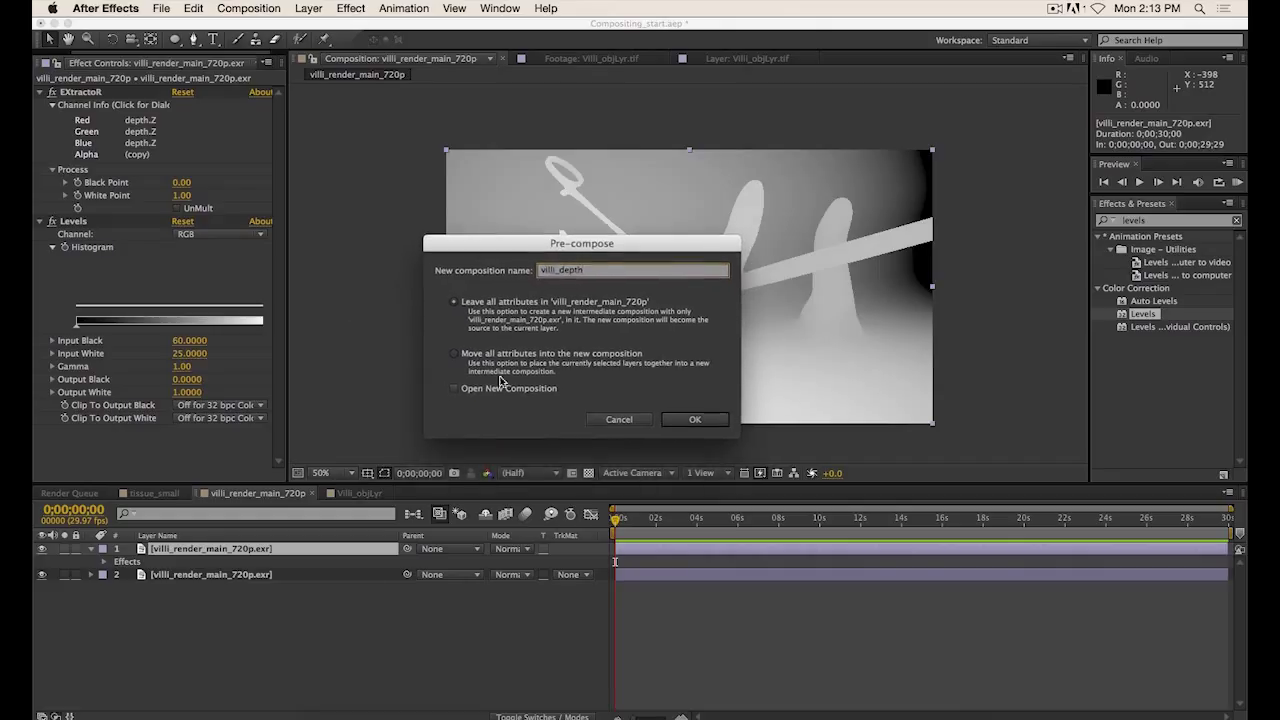
{"action": "left_click", "coordinate": [465, 356]}
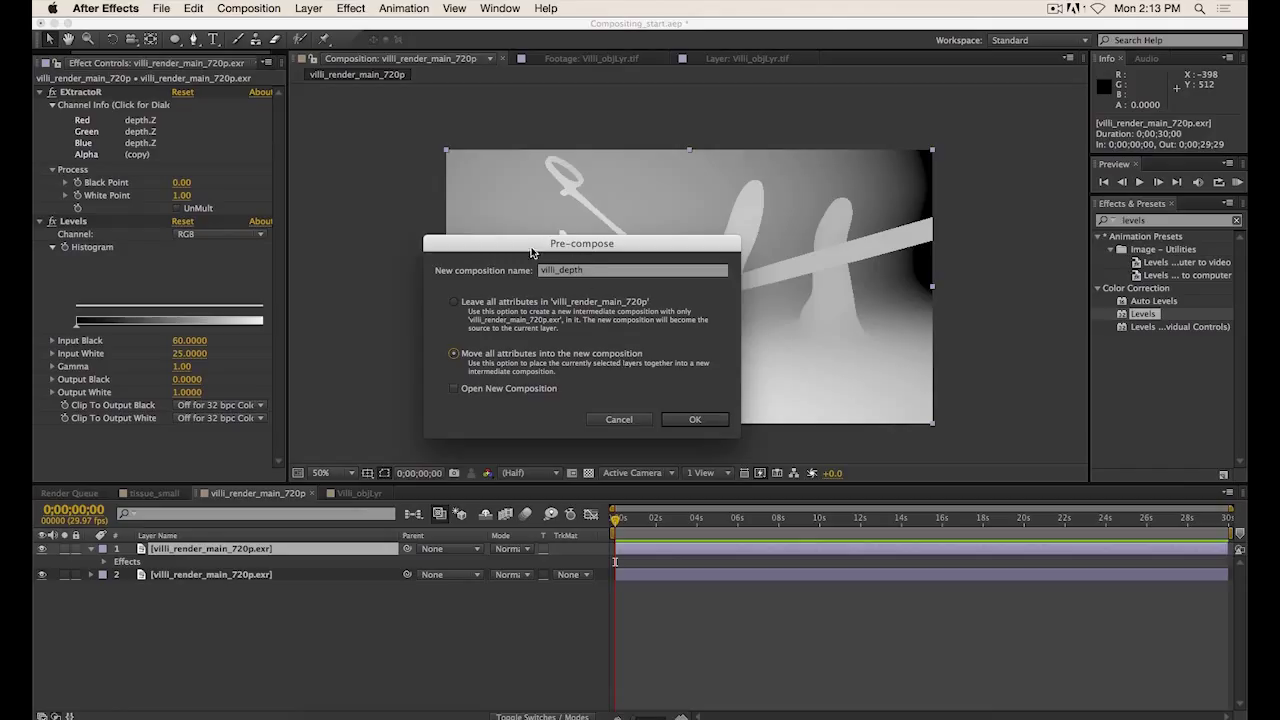
{"action": "left_click_drag", "start_coordinate": [532, 252], "coordinate": [604, 216]}
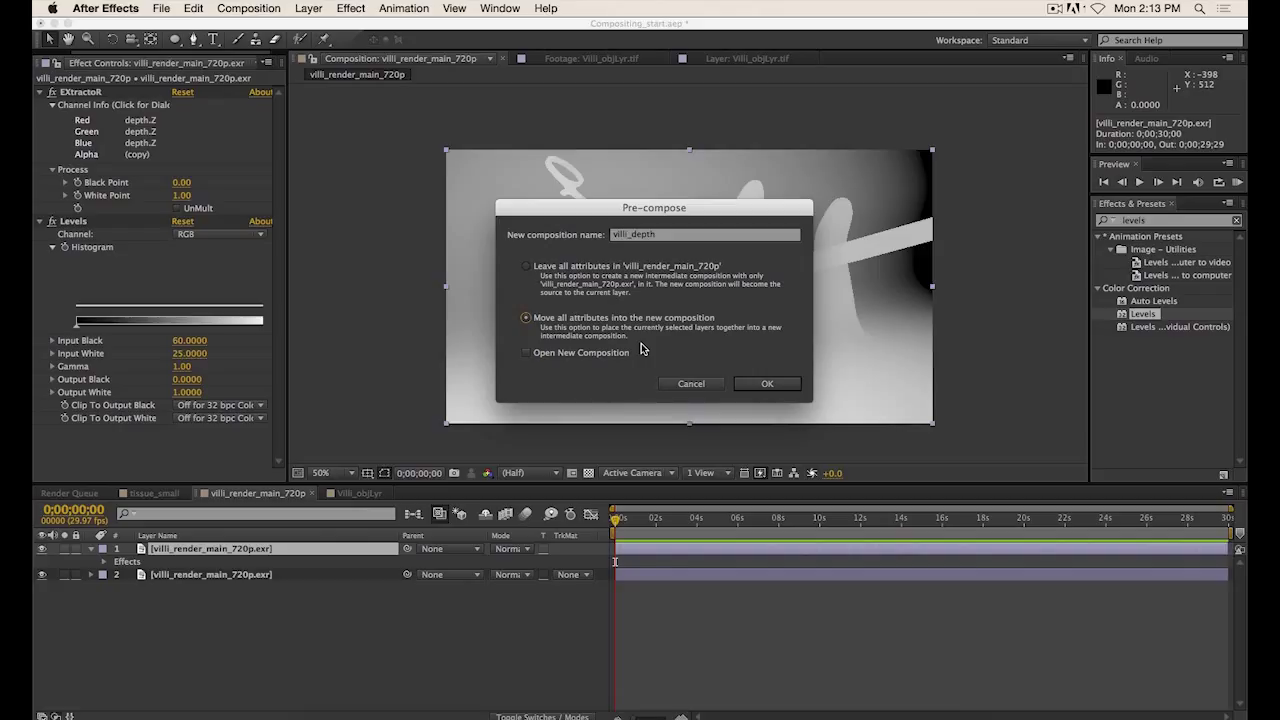
{"action": "left_click", "coordinate": [762, 384]}
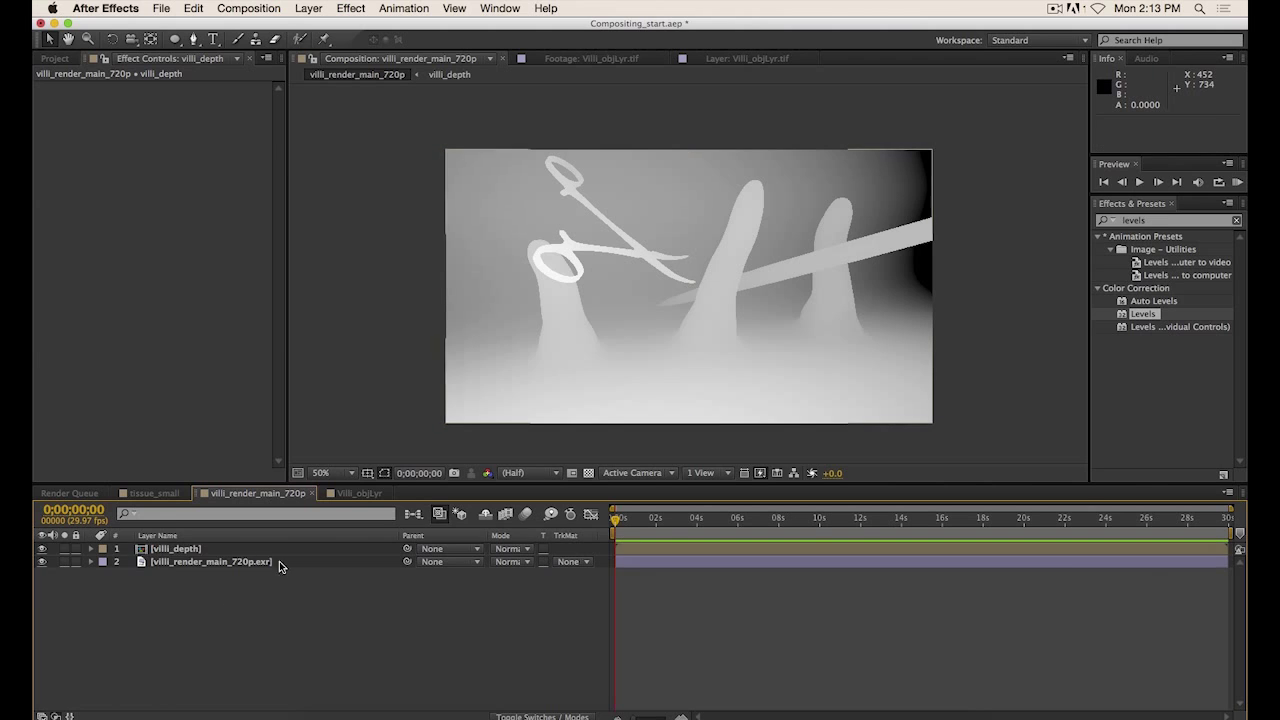
Open the villi_depth composition, inspect the effects on its render layer, and return to the villi_render_main_720p composition.
{"action": "left_click", "coordinate": [145, 552]}
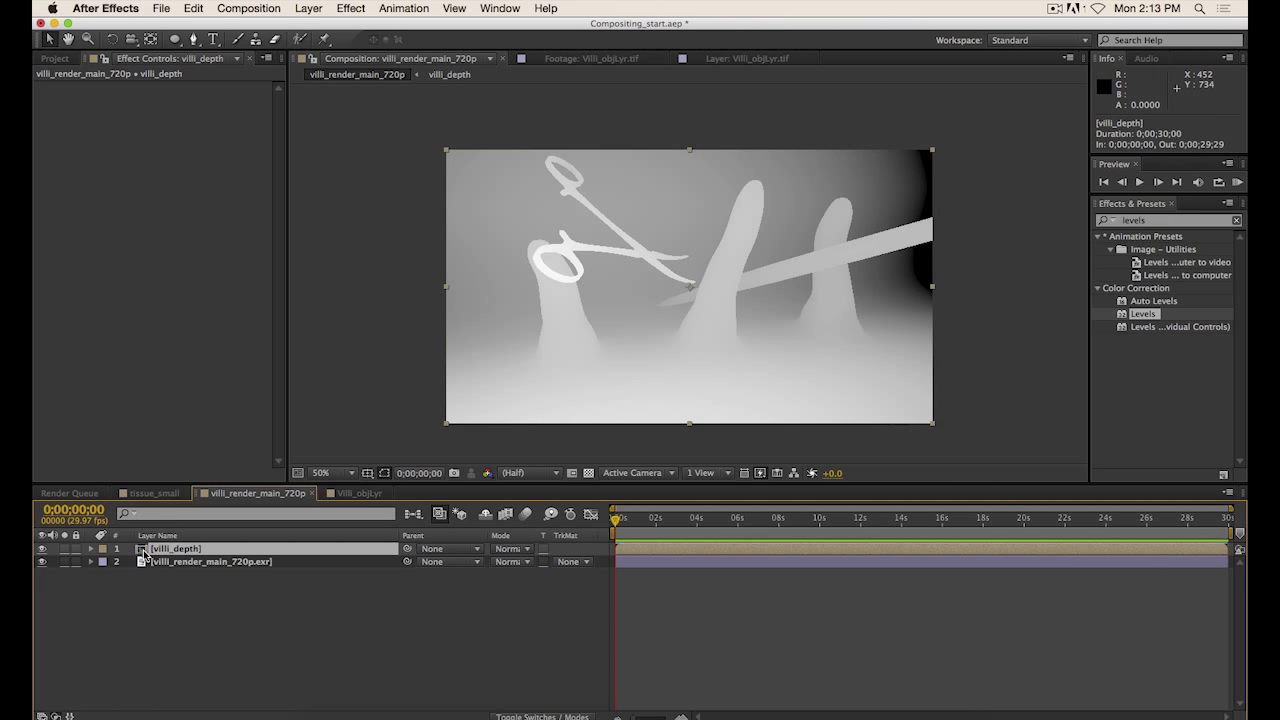
{"action": "double_click", "coordinate": [145, 552]}
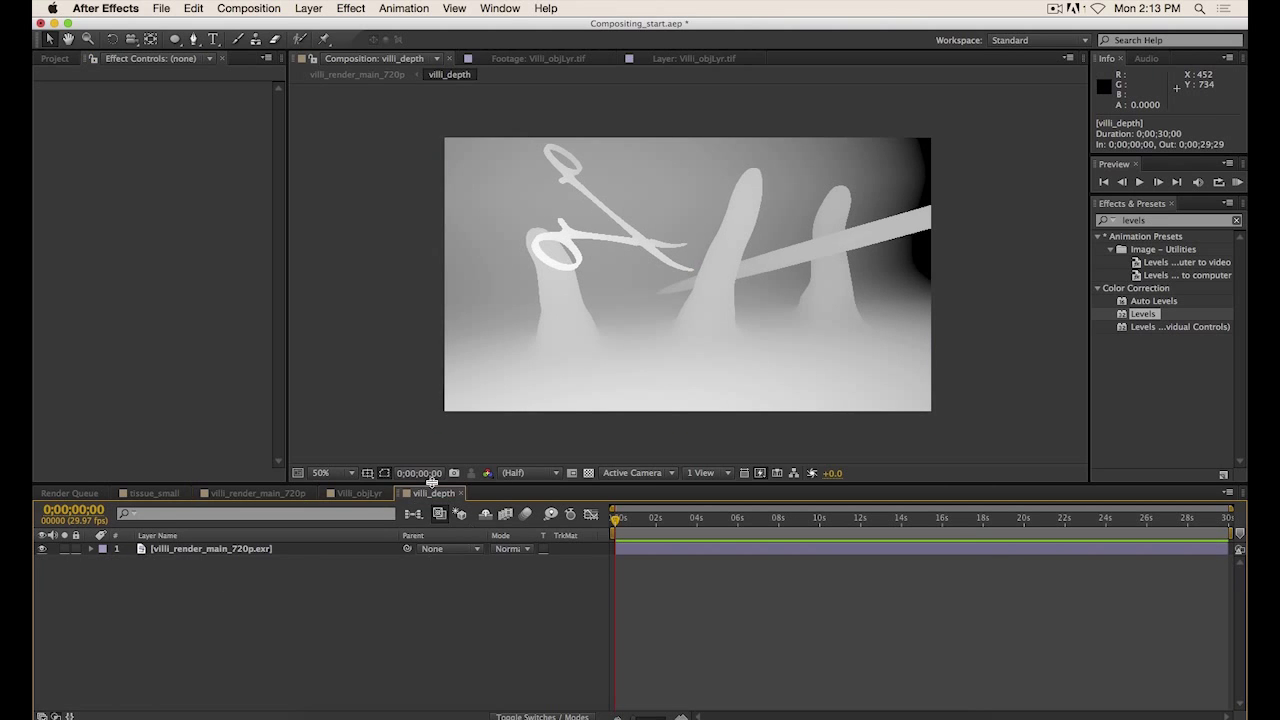
{"action": "left_click", "coordinate": [266, 548]}
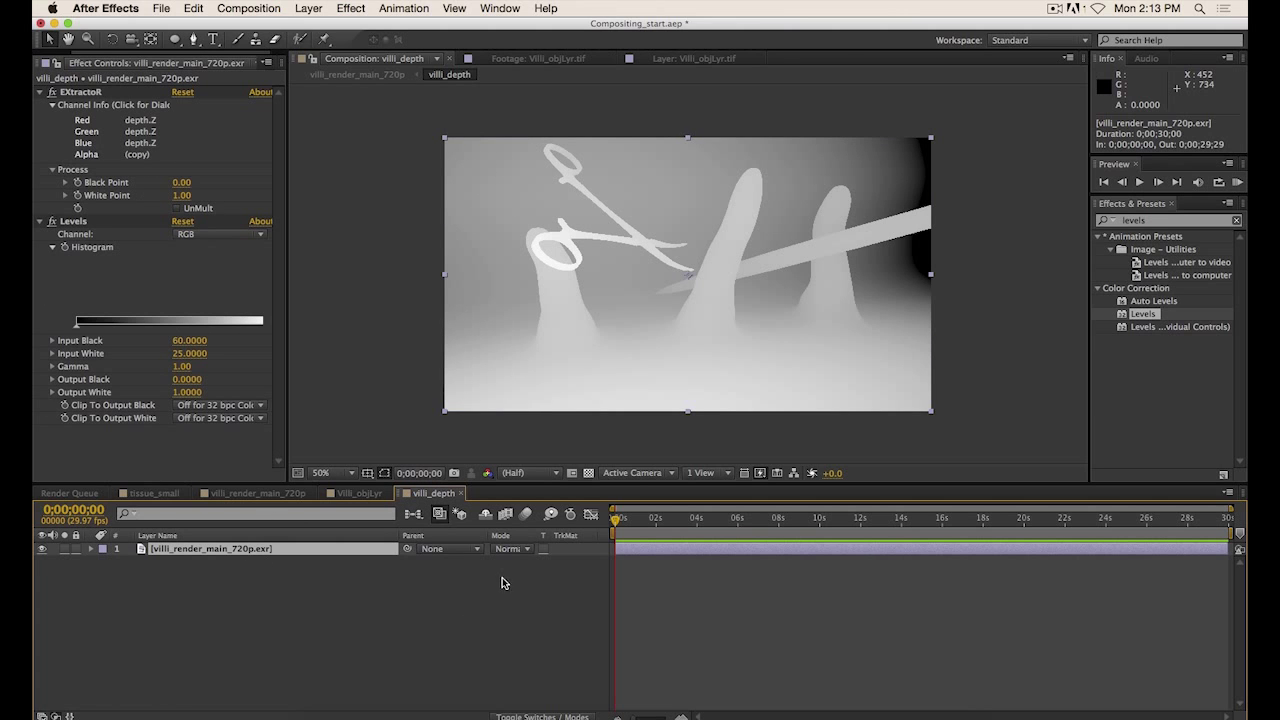
{"action": "left_click", "coordinate": [268, 494]}
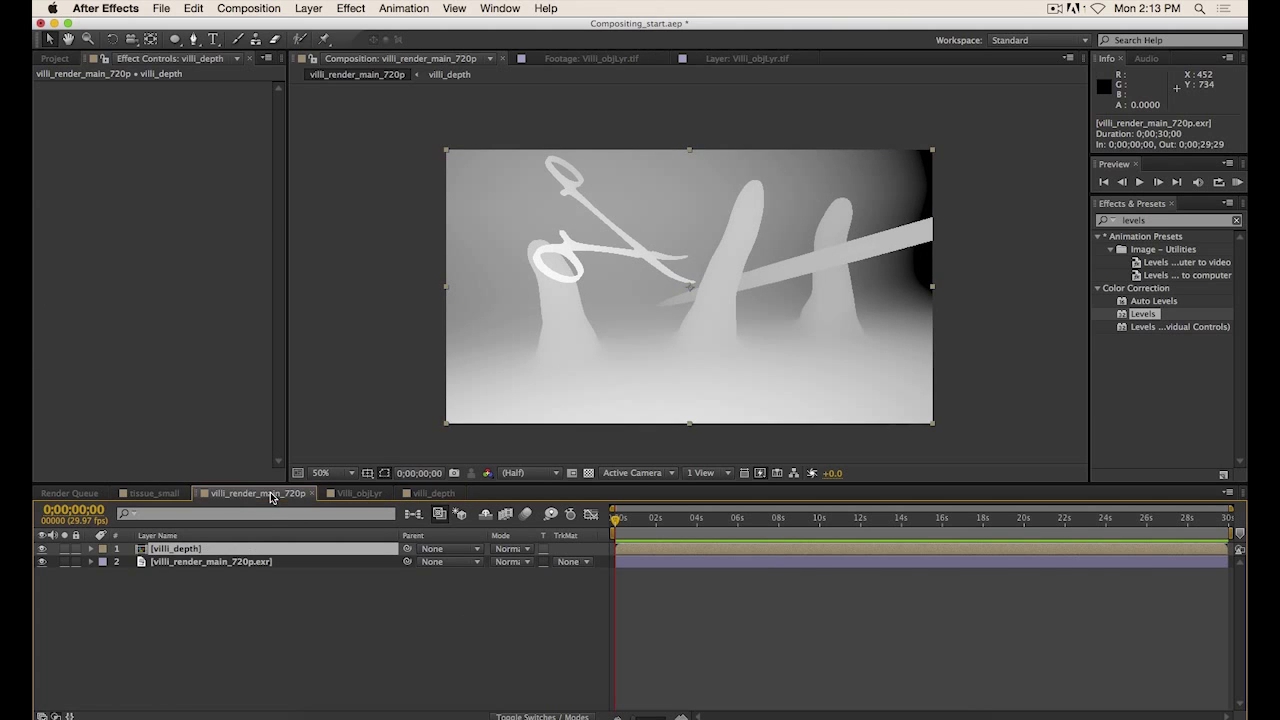
Apply the Camera Lens Blur effect to the villi_render_main_720p.exr color layer beneath villi_depth.
{"action": "left_click", "coordinate": [170, 563]}
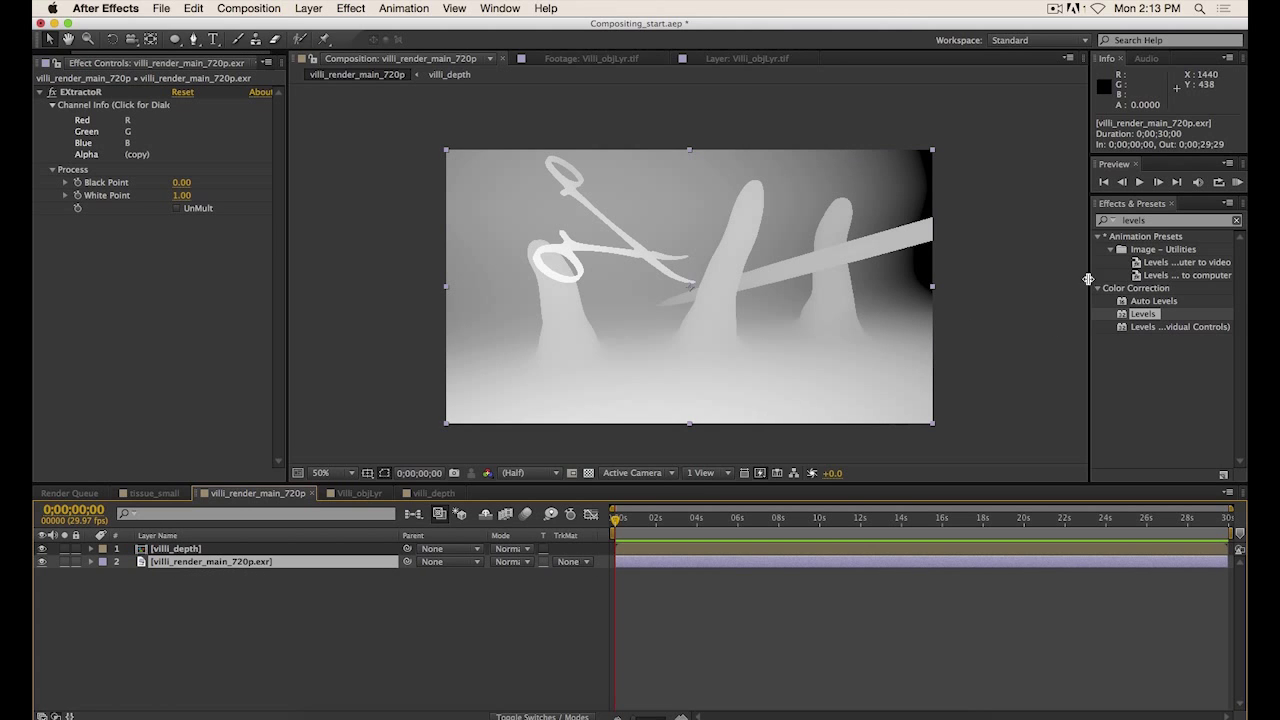
{"action": "left_click", "coordinate": [1103, 208]}
{"action": "type", "text": "camera le"}
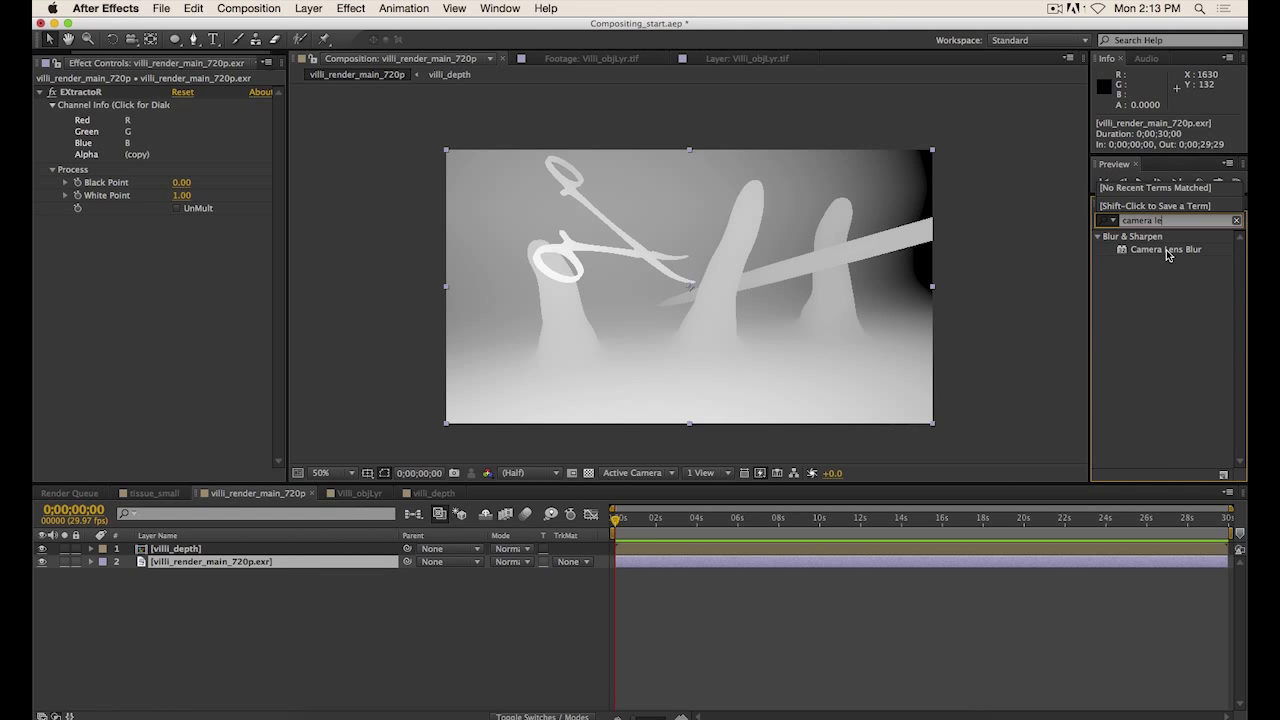
{"action": "left_click", "coordinate": [1167, 254]}
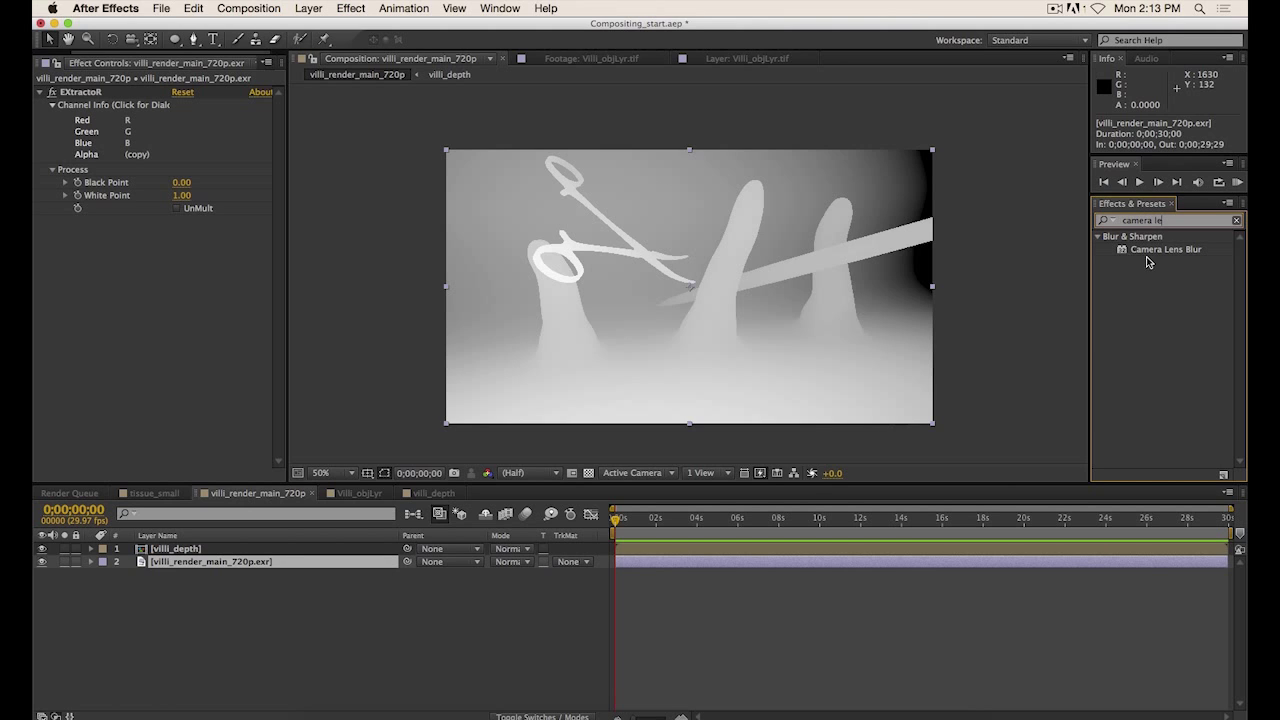
{"action": "left_click", "coordinate": [224, 568]}
{"action": "left_click", "coordinate": [350, 8]}
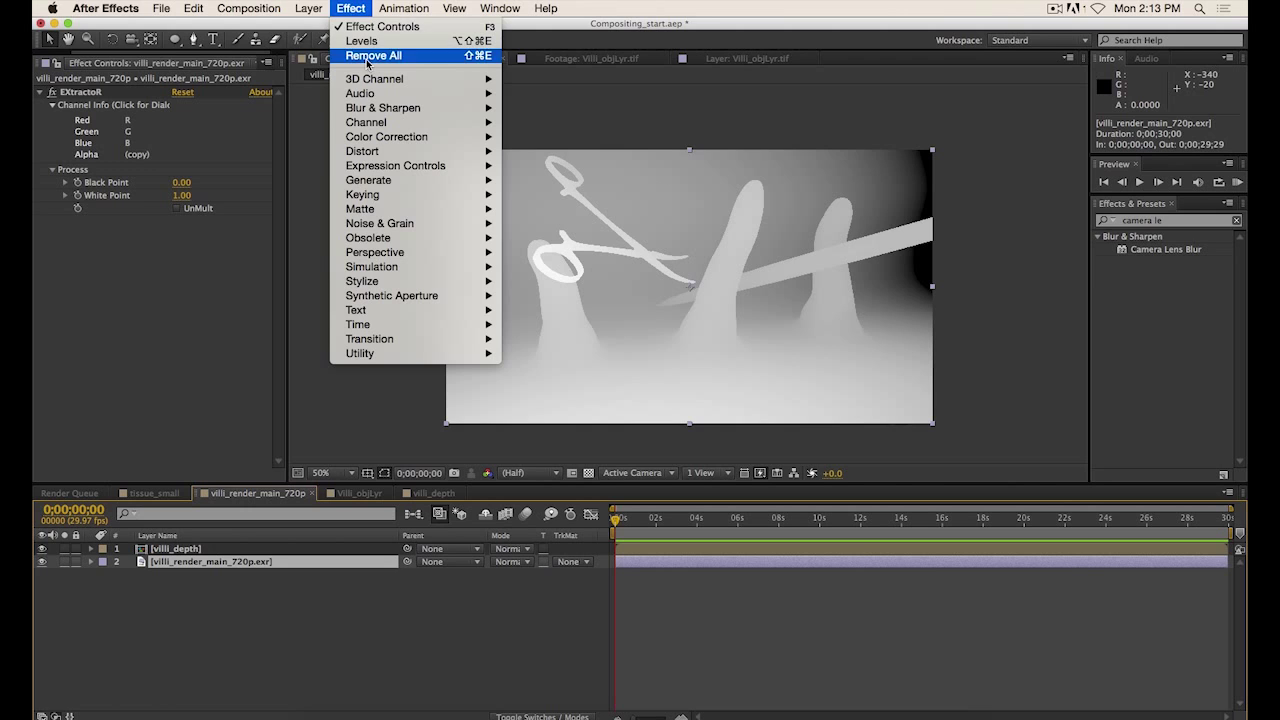
{"action": "mouse_move", "coordinate": [380, 286]}
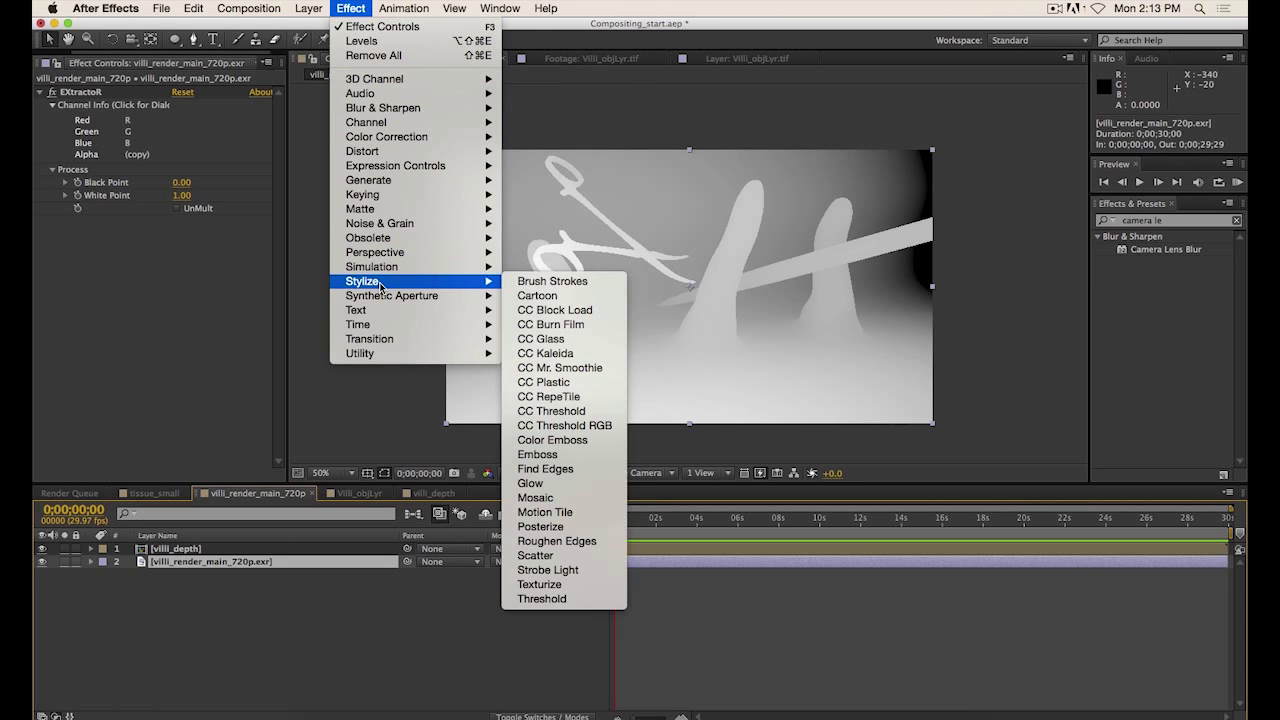
{"action": "mouse_move", "coordinate": [411, 115]}
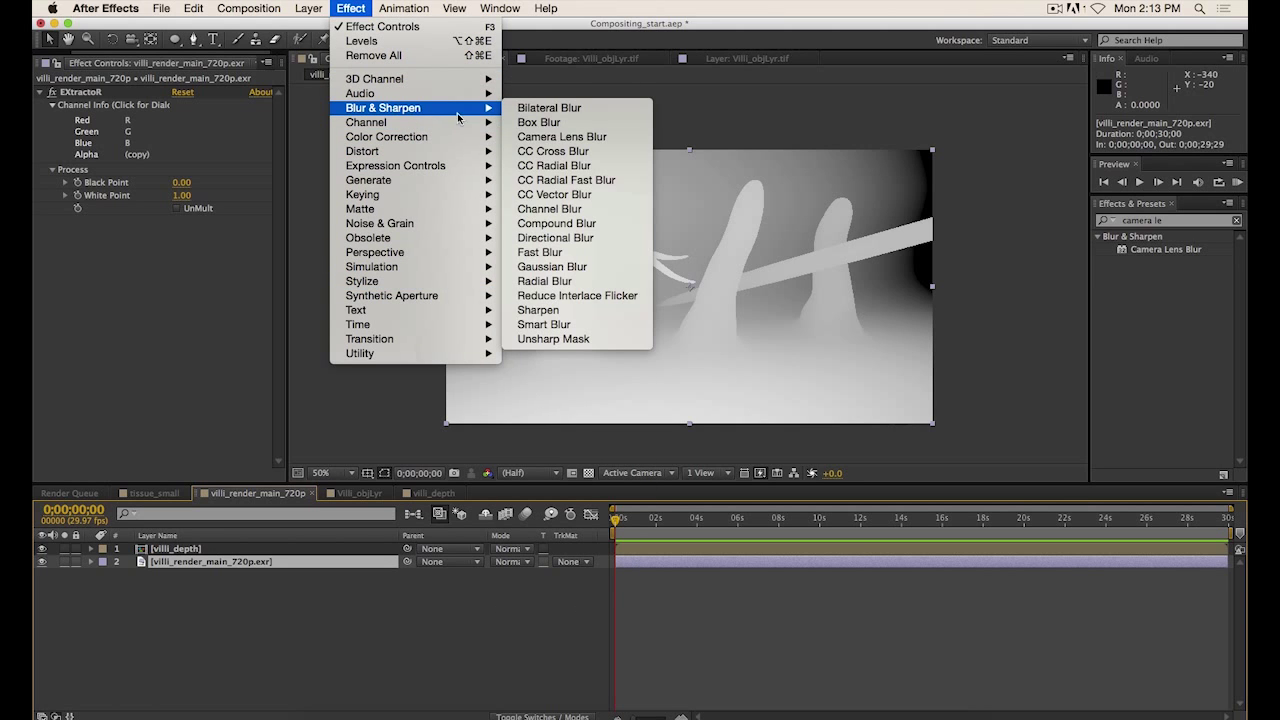
{"action": "left_click", "coordinate": [593, 143]}
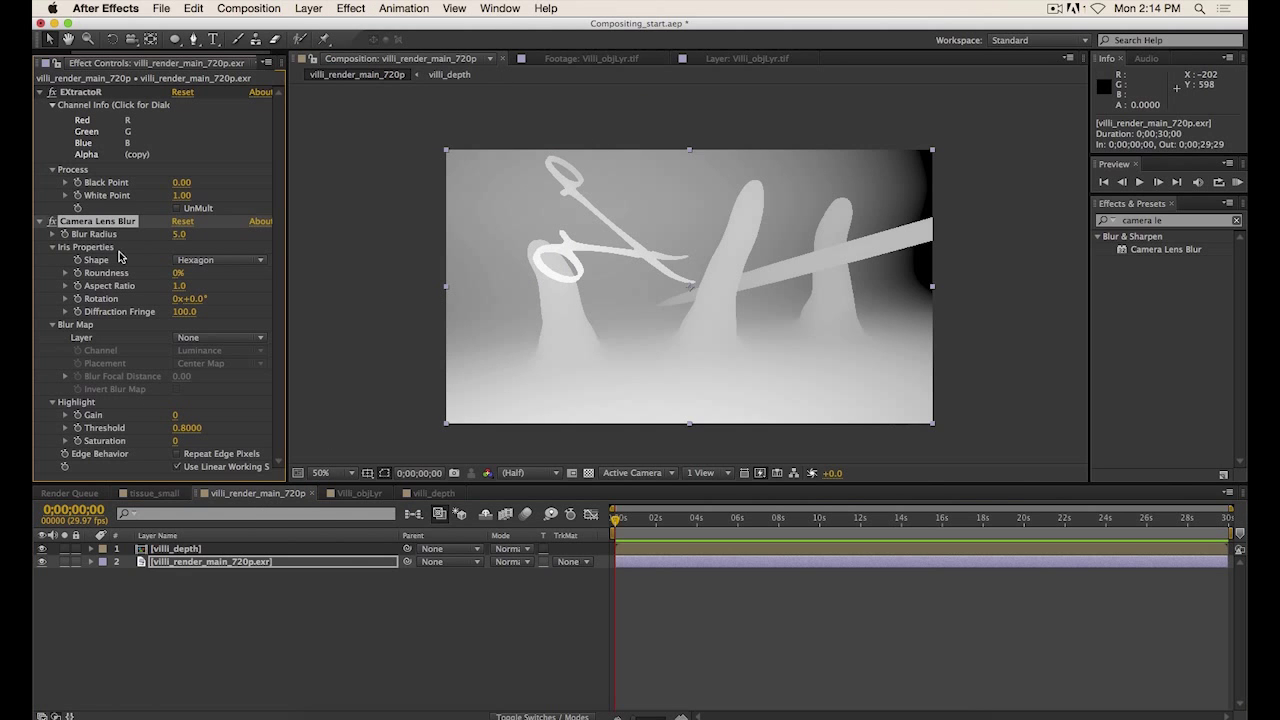
Use villi_depth as the blur map layer of the render layer's Camera Lens Blur, and select the villi_depth layer.
{"action": "left_click", "coordinate": [207, 563]}
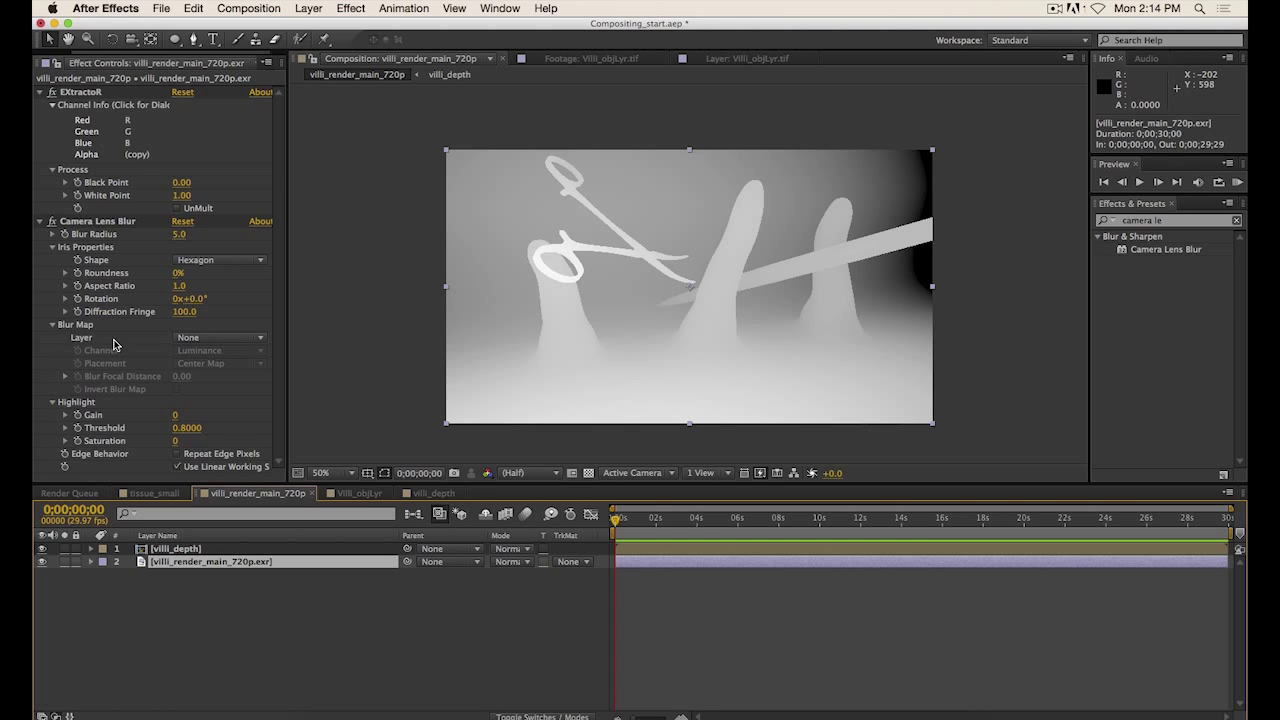
{"action": "left_click", "coordinate": [249, 342]}
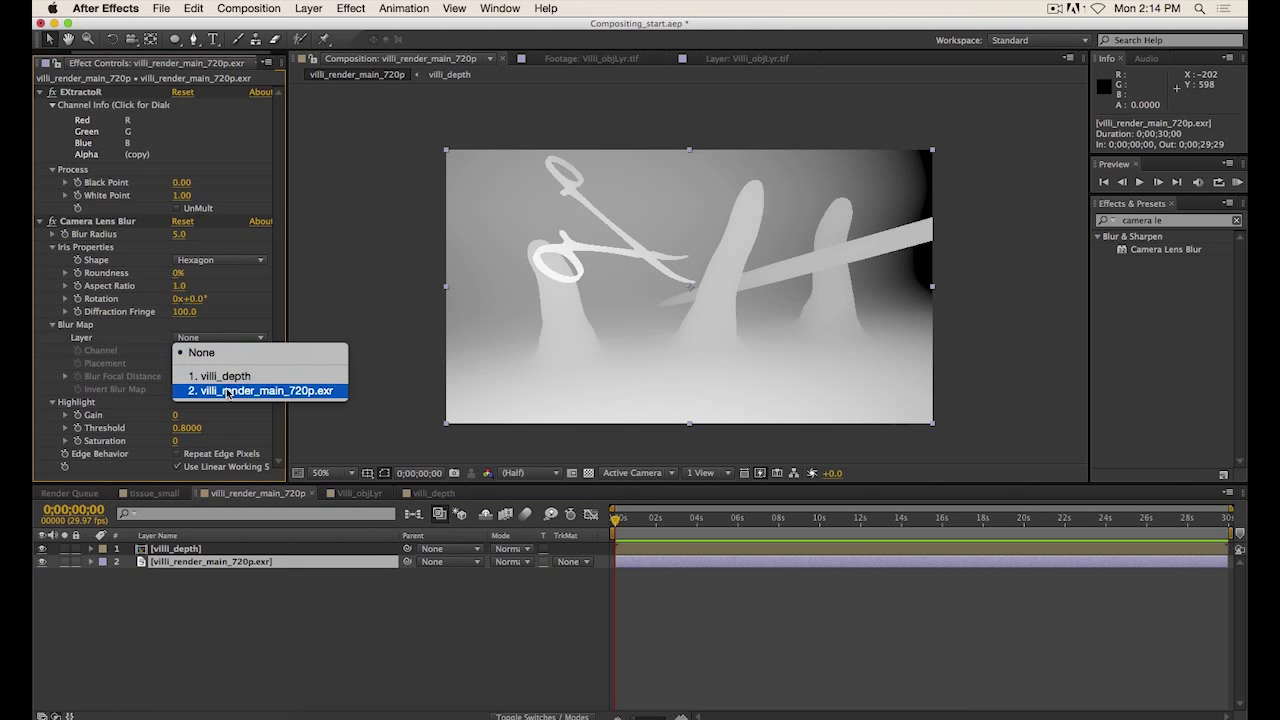
{"action": "left_click", "coordinate": [255, 378]}
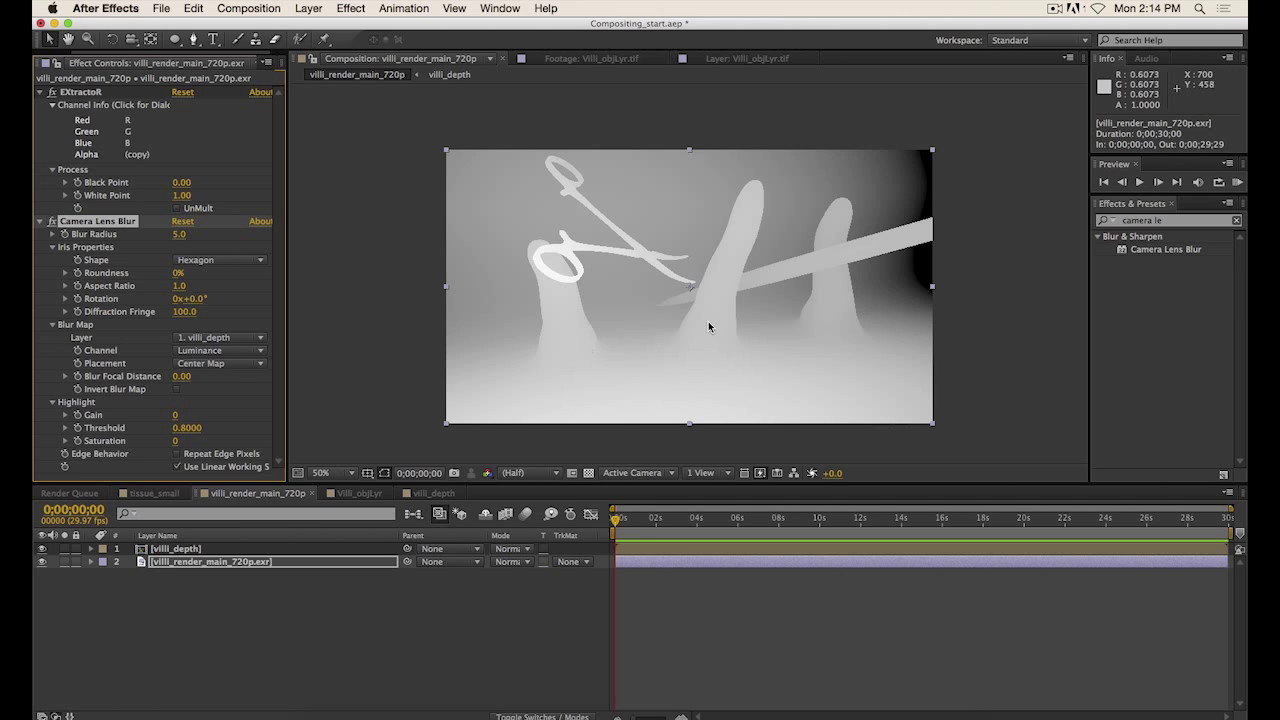
{"action": "left_click", "coordinate": [178, 549]}
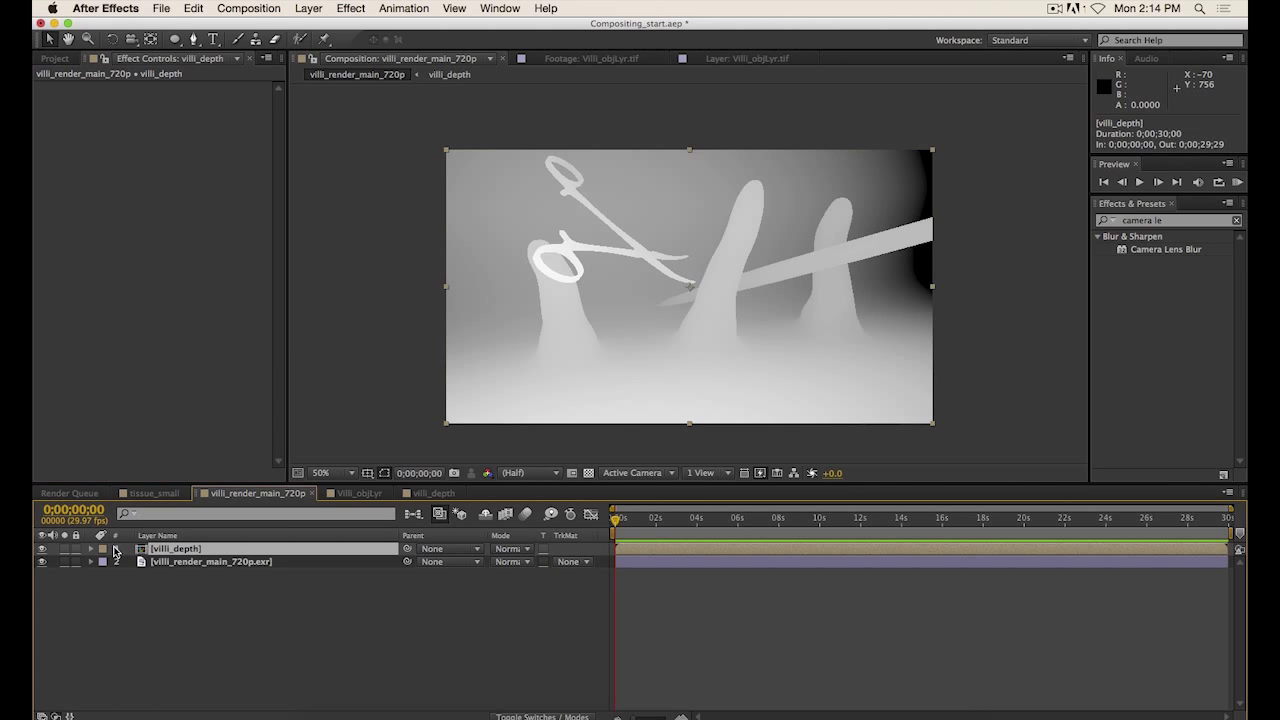
Hide the villi_depth layer and examine the lens blur on the scissors and villi in the render.
{"action": "left_click", "coordinate": [42, 549]}
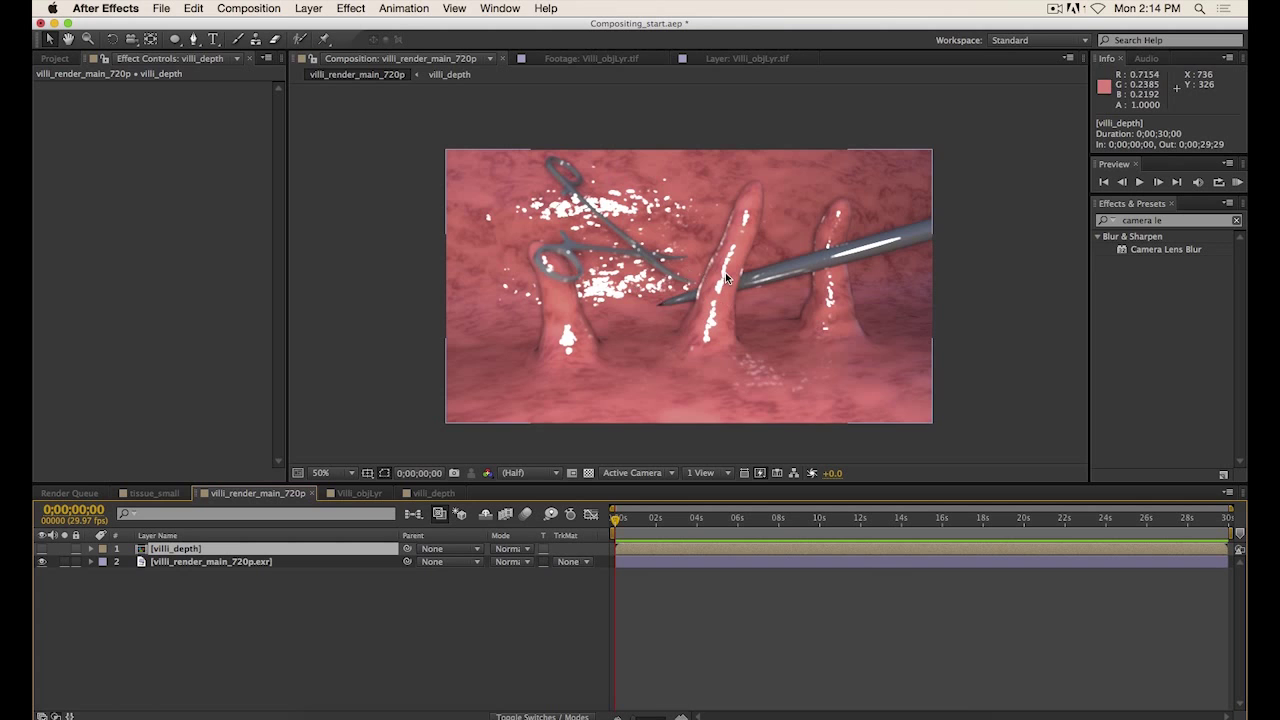
{"action": "scroll", "coordinate": [725, 272], "scroll_direction": "up", "scroll_amount": 4}
{"action": "key", "text": "space"}
{"action": "left_click_drag", "start_coordinate": [628, 327], "coordinate": [791, 390]}
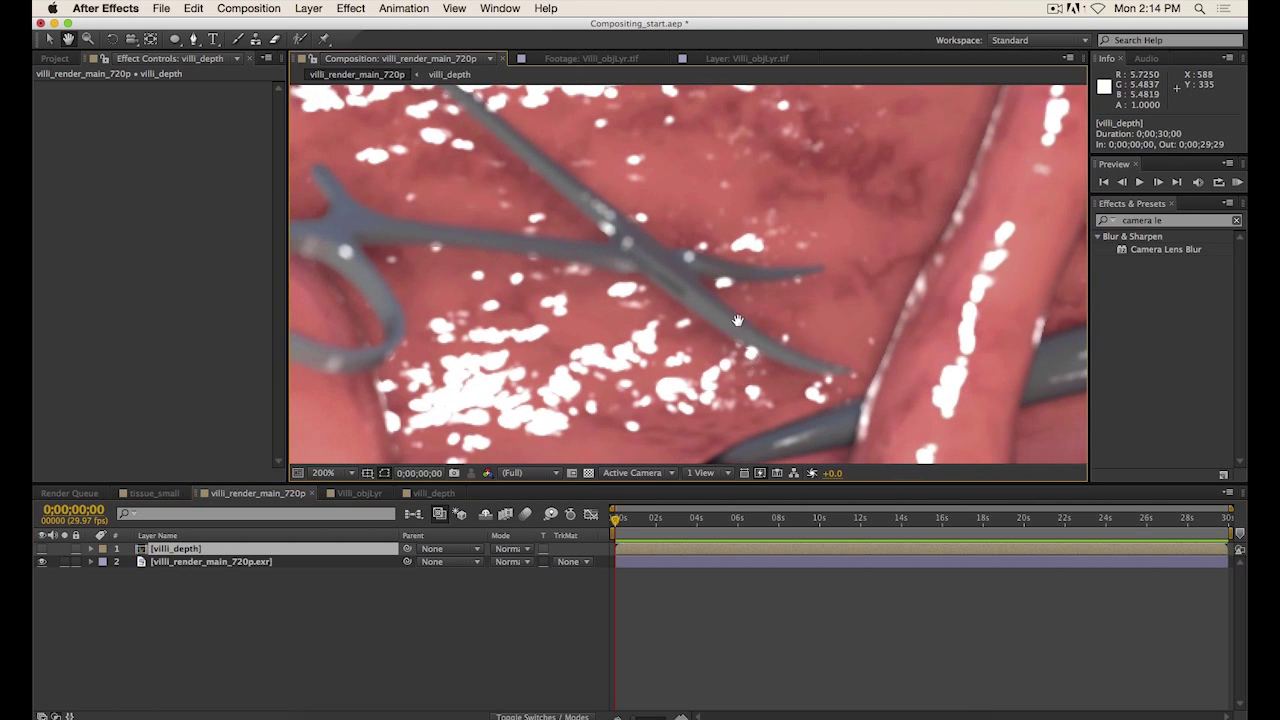
{"action": "left_click_drag", "start_coordinate": [490, 268], "coordinate": [613, 266]}
{"action": "left_click_drag", "start_coordinate": [789, 259], "coordinate": [699, 231]}
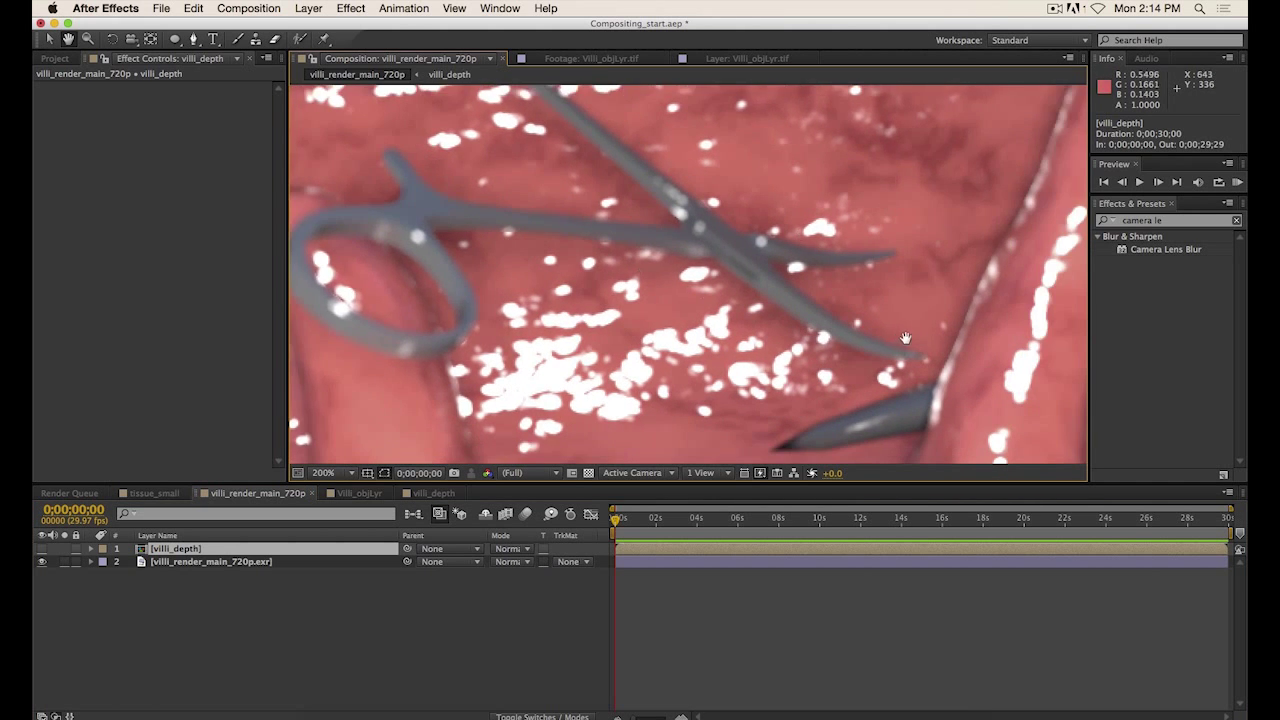
{"action": "left_click_drag", "start_coordinate": [905, 338], "coordinate": [647, 266]}
{"action": "key", "text": "comma"}
{"action": "key", "text": "comma"}
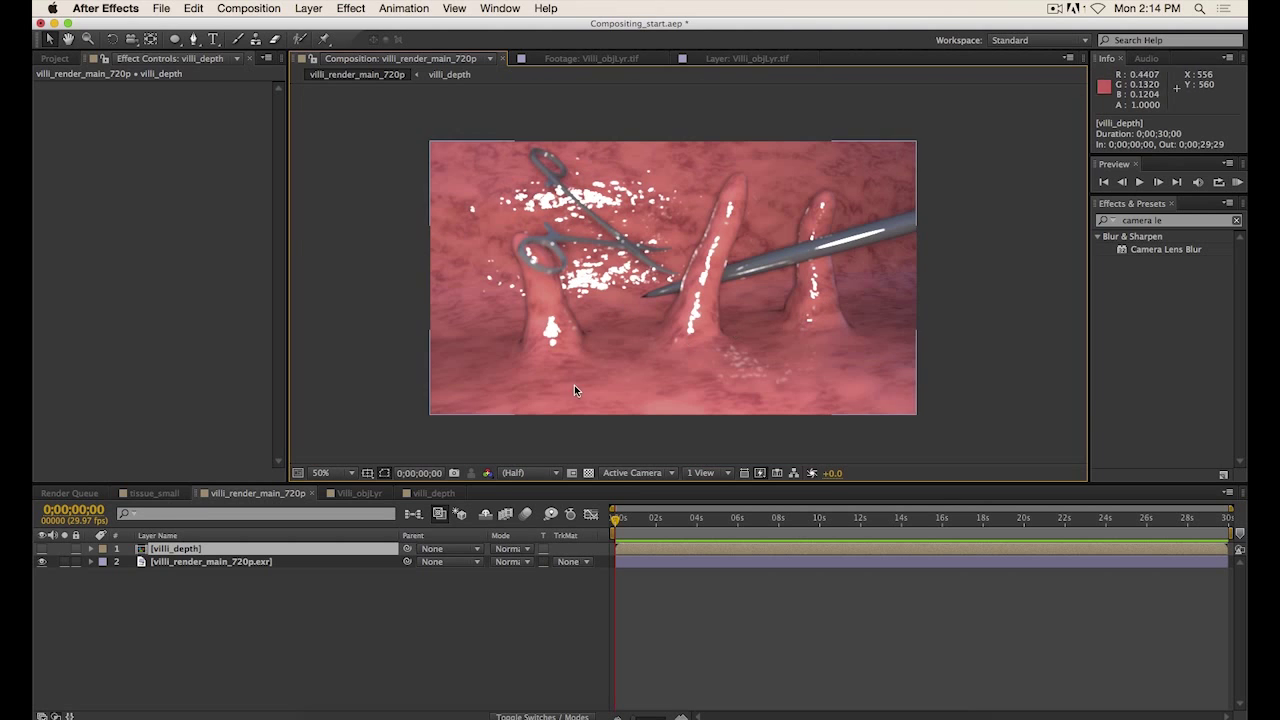
Try a Blur Radius of 30 for Camera Lens Blur on the villi_render_main_720p.exr layer.
{"action": "left_click", "coordinate": [227, 563]}
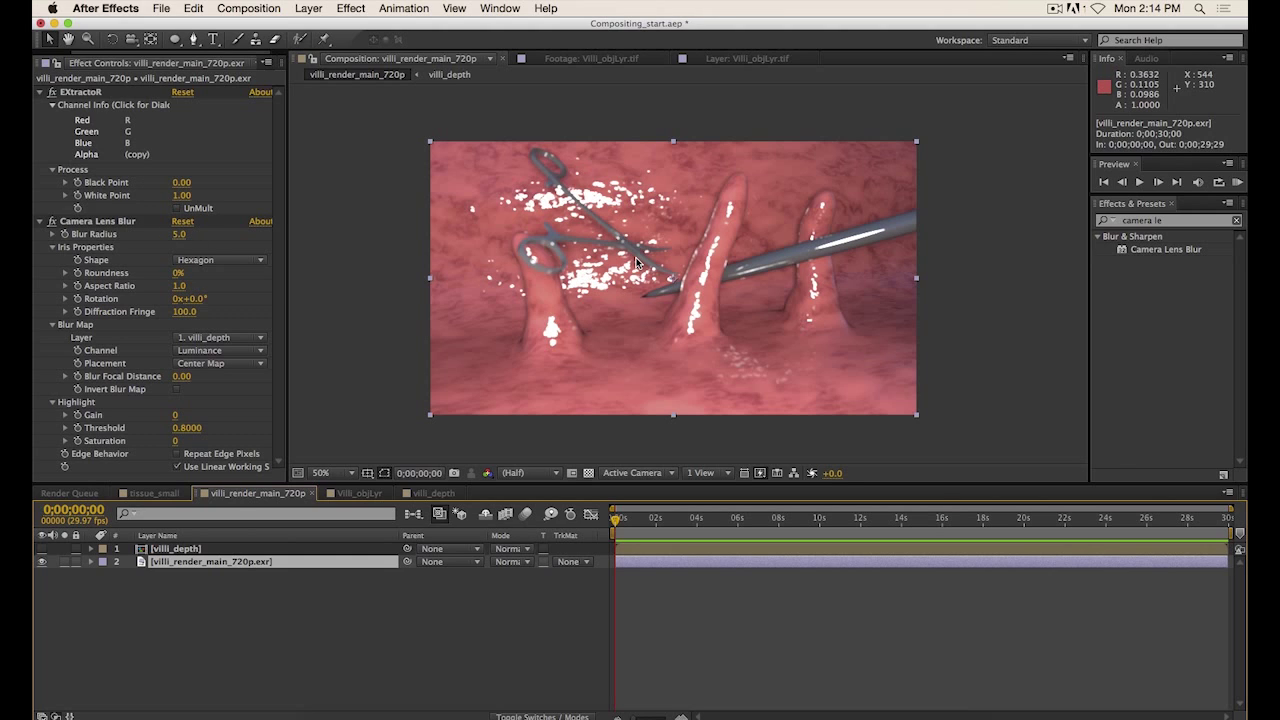
{"action": "left_click", "coordinate": [180, 234]}
{"action": "key", "text": "Return"}
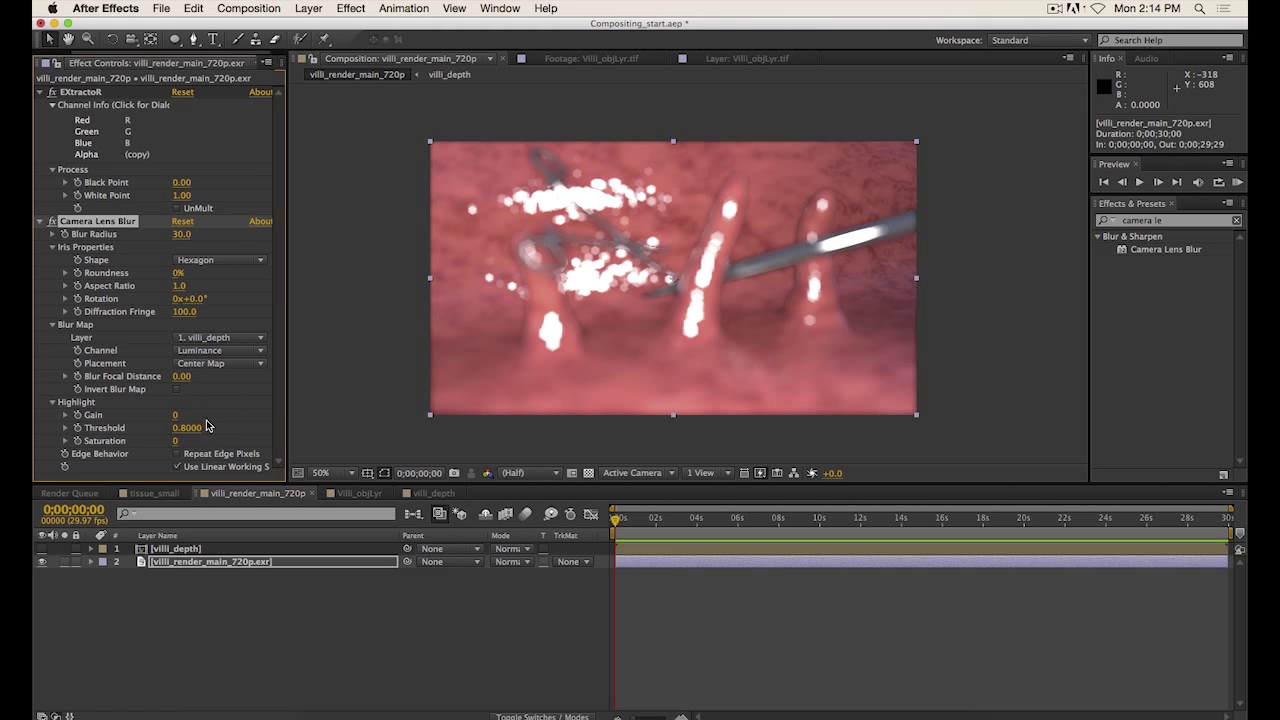
{"action": "left_click_drag", "start_coordinate": [190, 381], "coordinate": [179, 384]}
{"action": "left_click_drag", "start_coordinate": [177, 383], "coordinate": [180, 384]}
{"action": "left_click", "coordinate": [318, 634]}
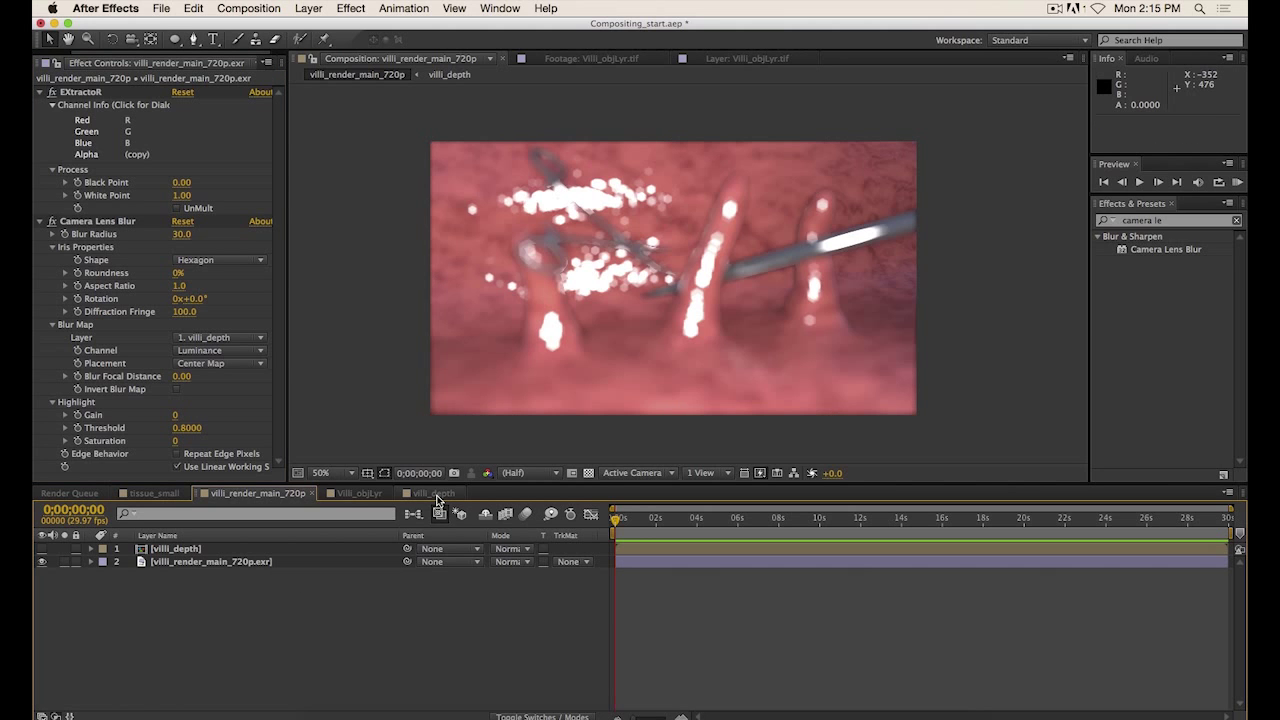
Sample the scissors' depth in the villi_depth composition and set the render layer's Blur Focal Distance to 0.7 in villi_render_main_720p.
{"action": "left_click", "coordinate": [435, 493]}
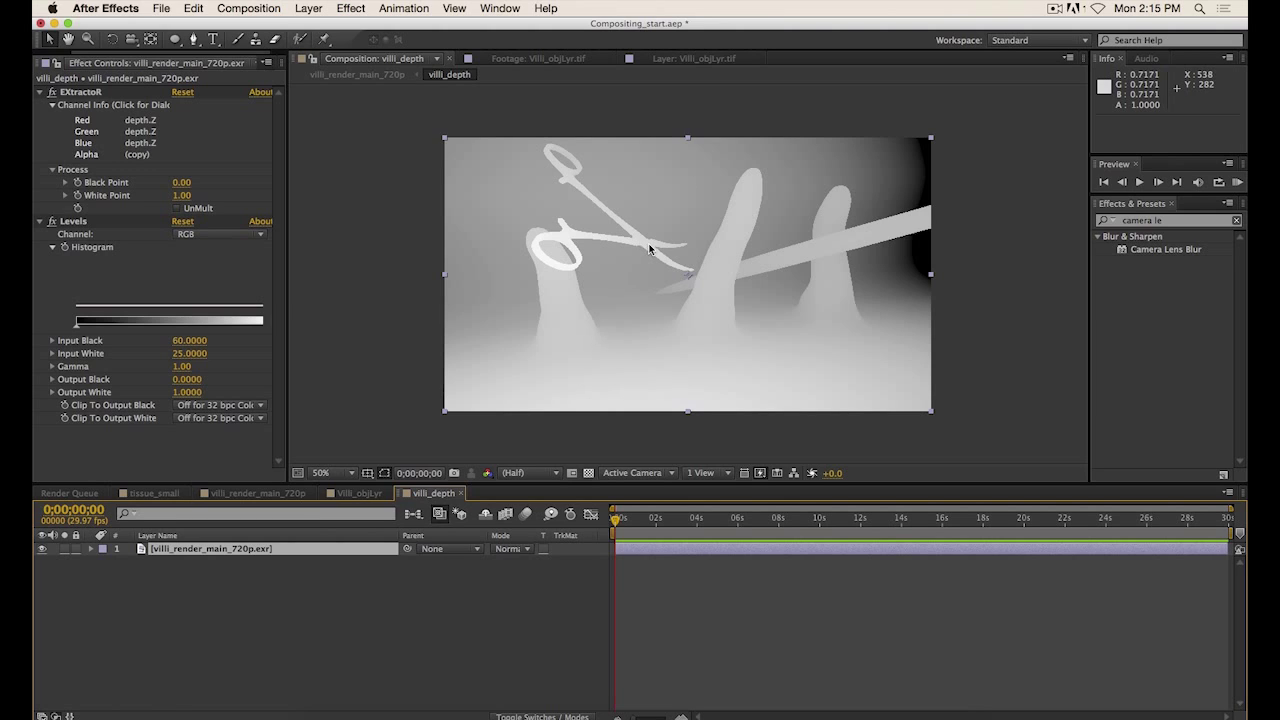
{"action": "left_click", "coordinate": [223, 493]}
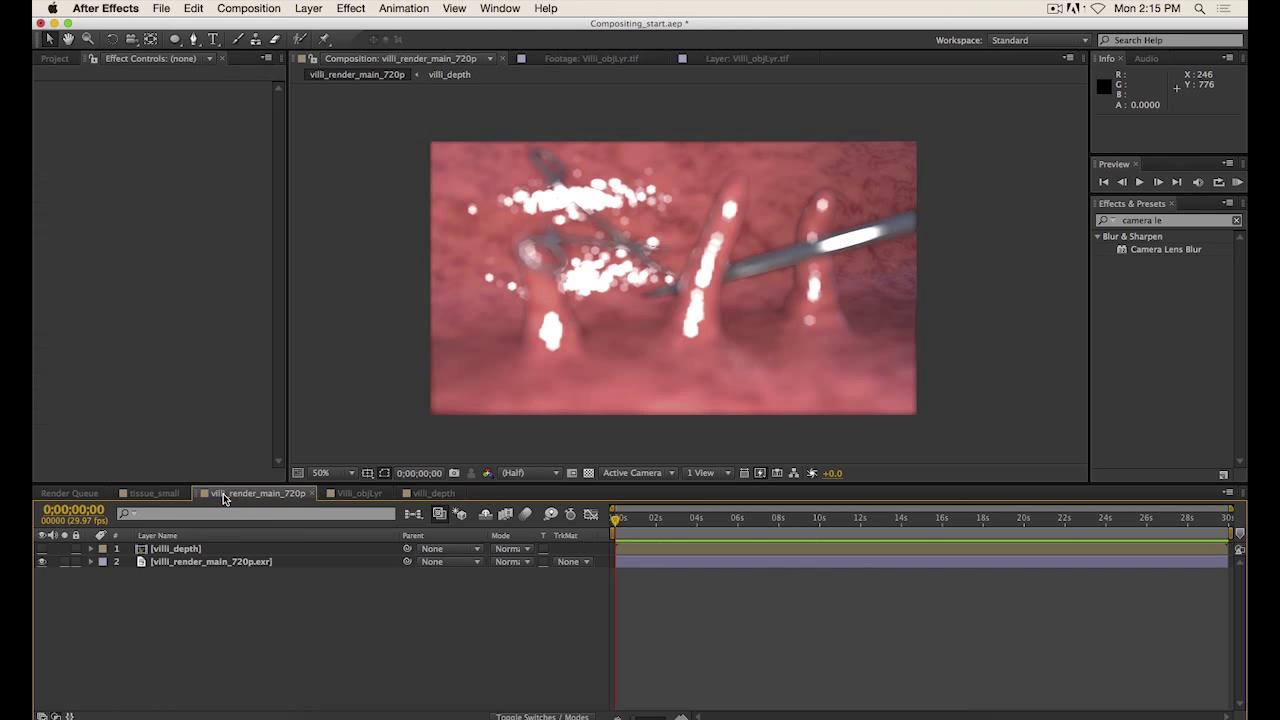
{"action": "left_click", "coordinate": [193, 562]}
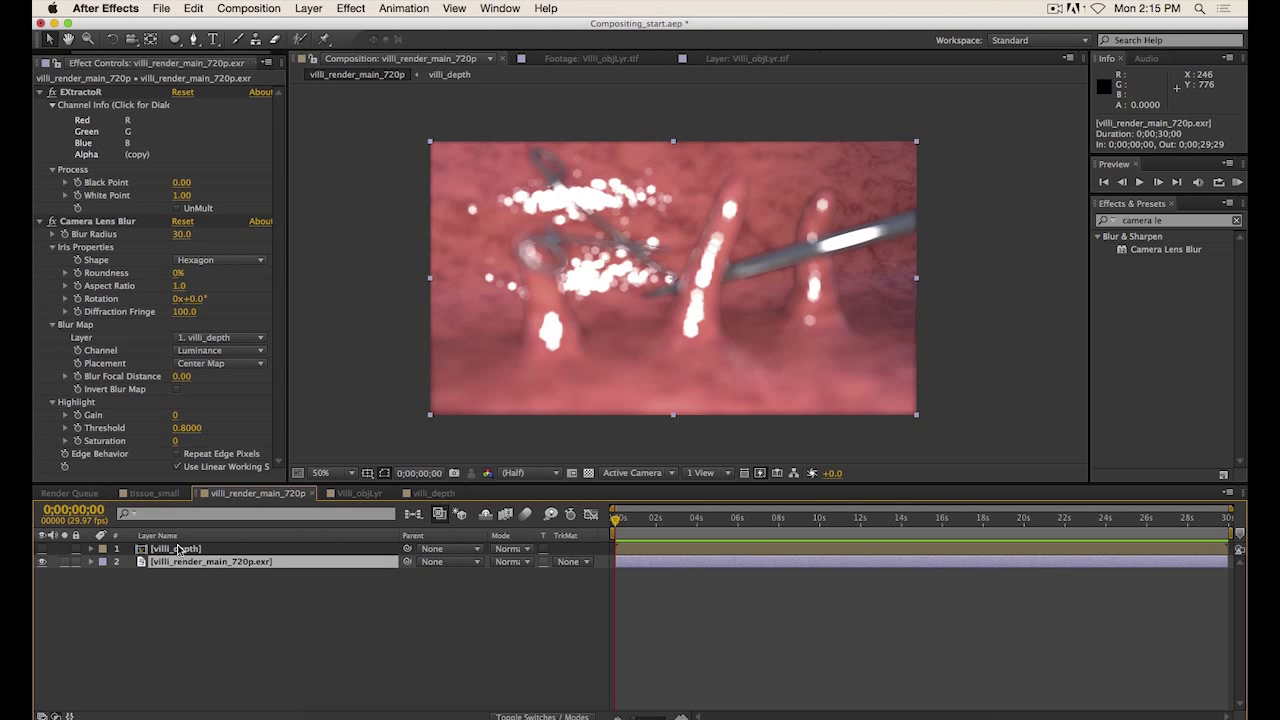
{"action": "left_click", "coordinate": [181, 376]}
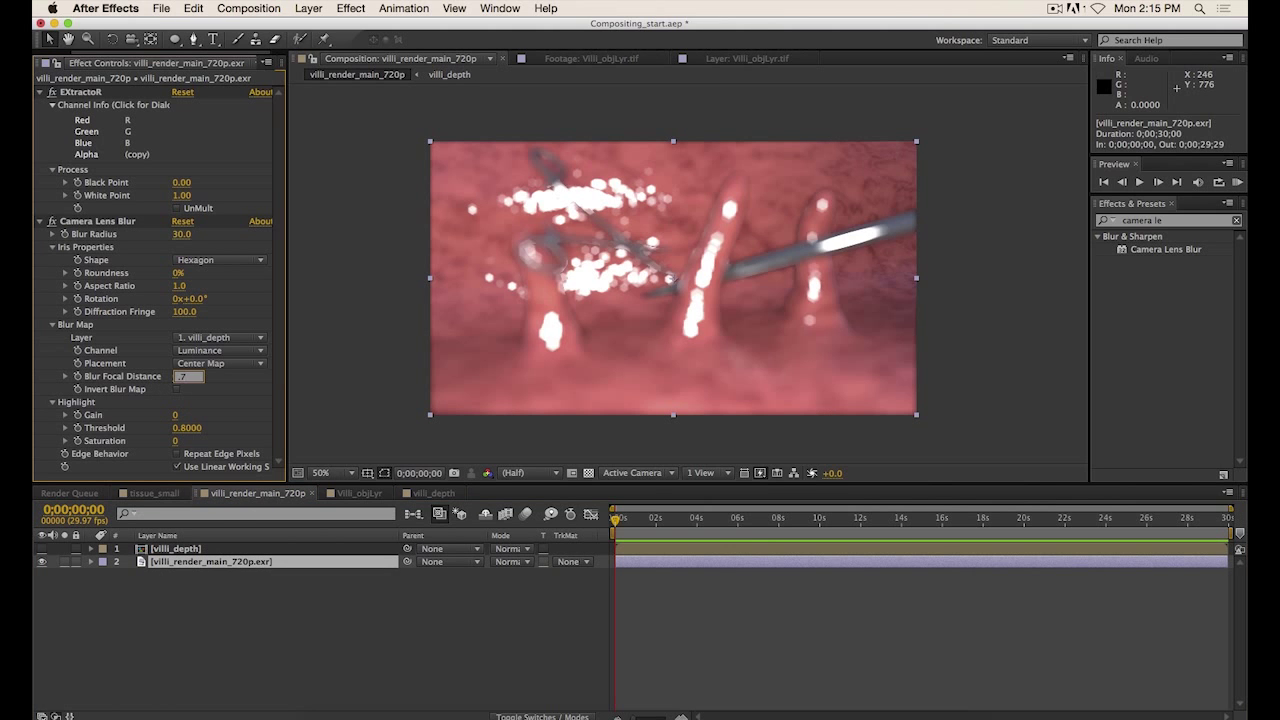
{"action": "type", "text": ".7"}
{"action": "key", "text": "Return"}
{"action": "key", "text": "period"}
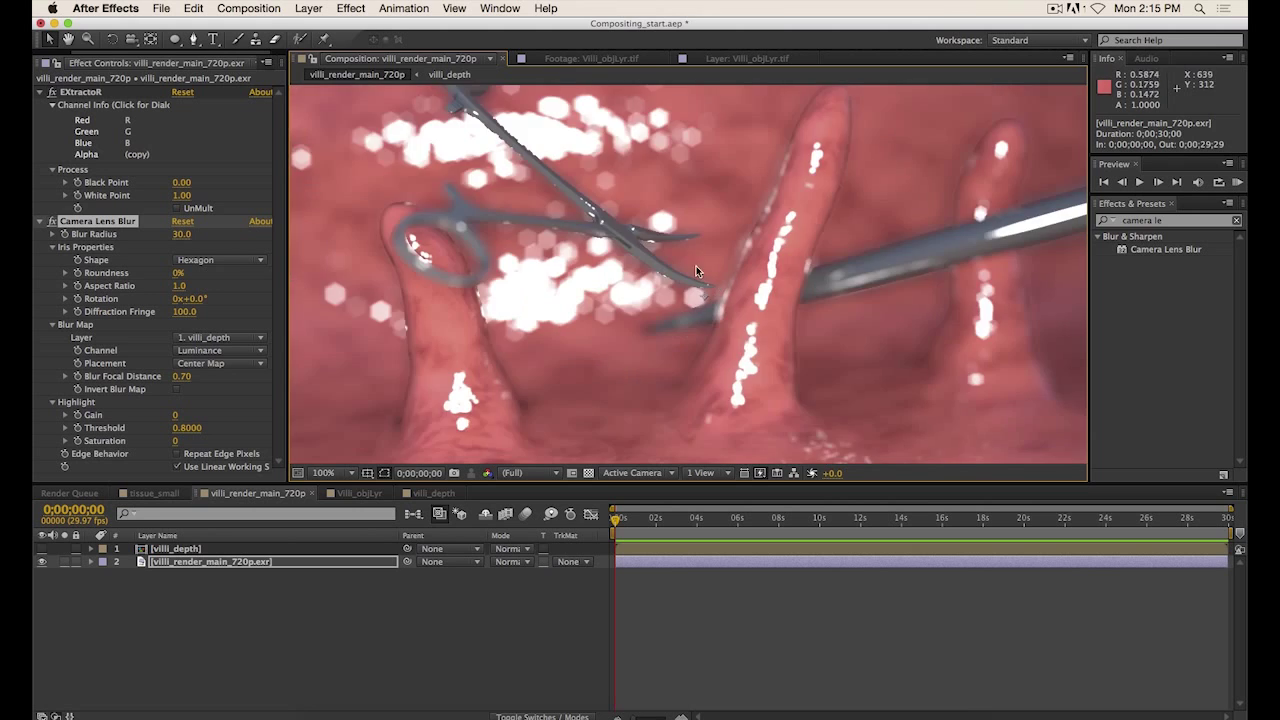
{"action": "key", "text": "comma"}
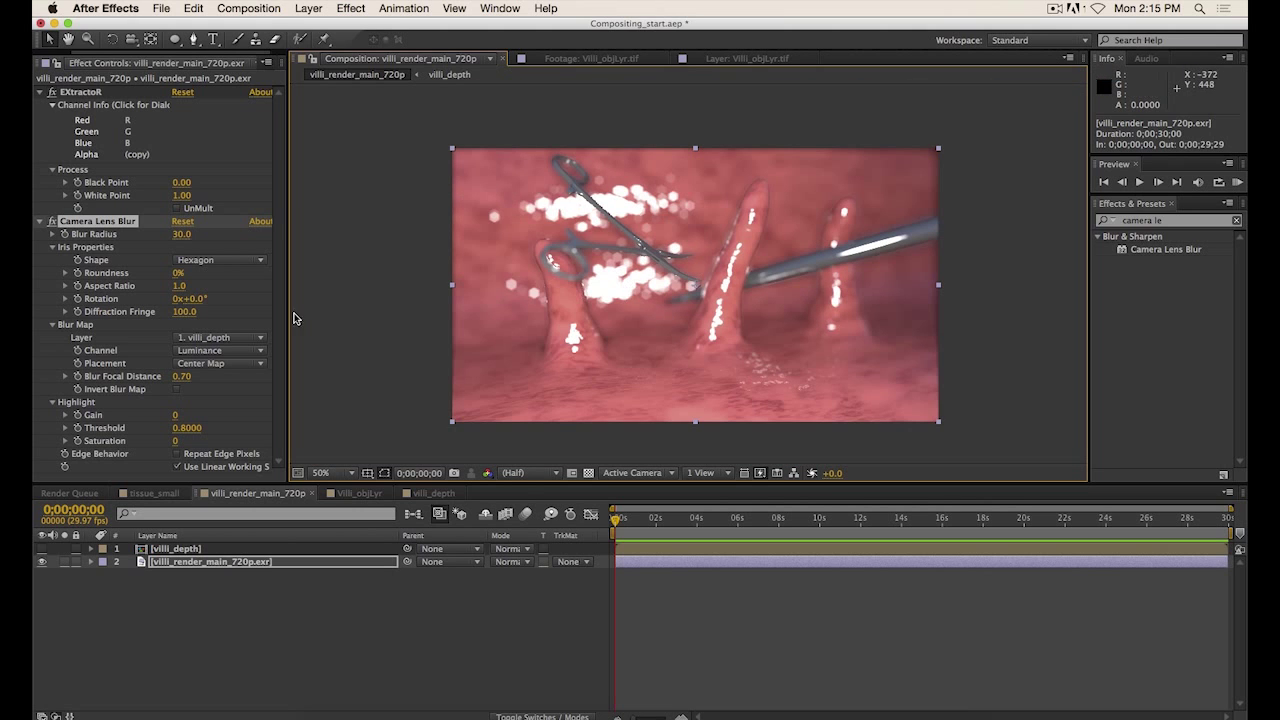
Keep Hexagon as the Camera Lens Blur iris shape and set the iris Roundness to 50%.
{"action": "left_click", "coordinate": [255, 261]}
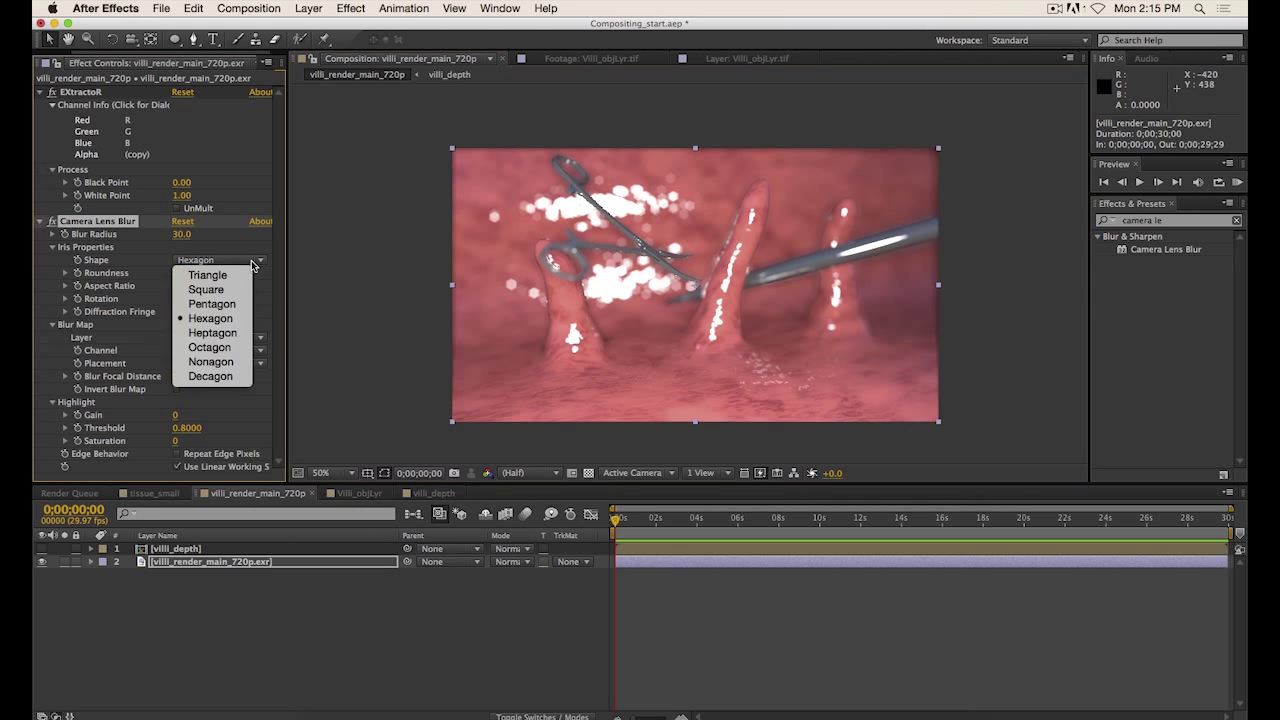
{"action": "left_click", "coordinate": [226, 326]}
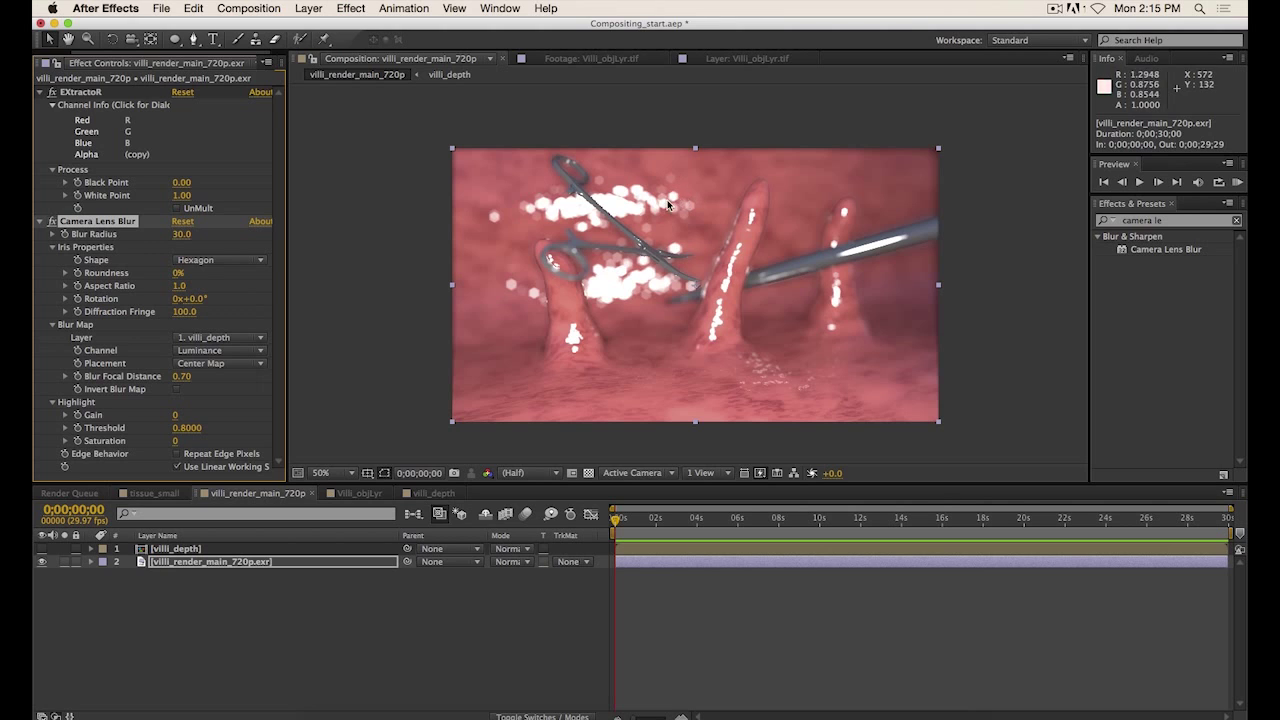
{"action": "left_click", "coordinate": [222, 261]}
{"action": "left_click", "coordinate": [235, 262]}
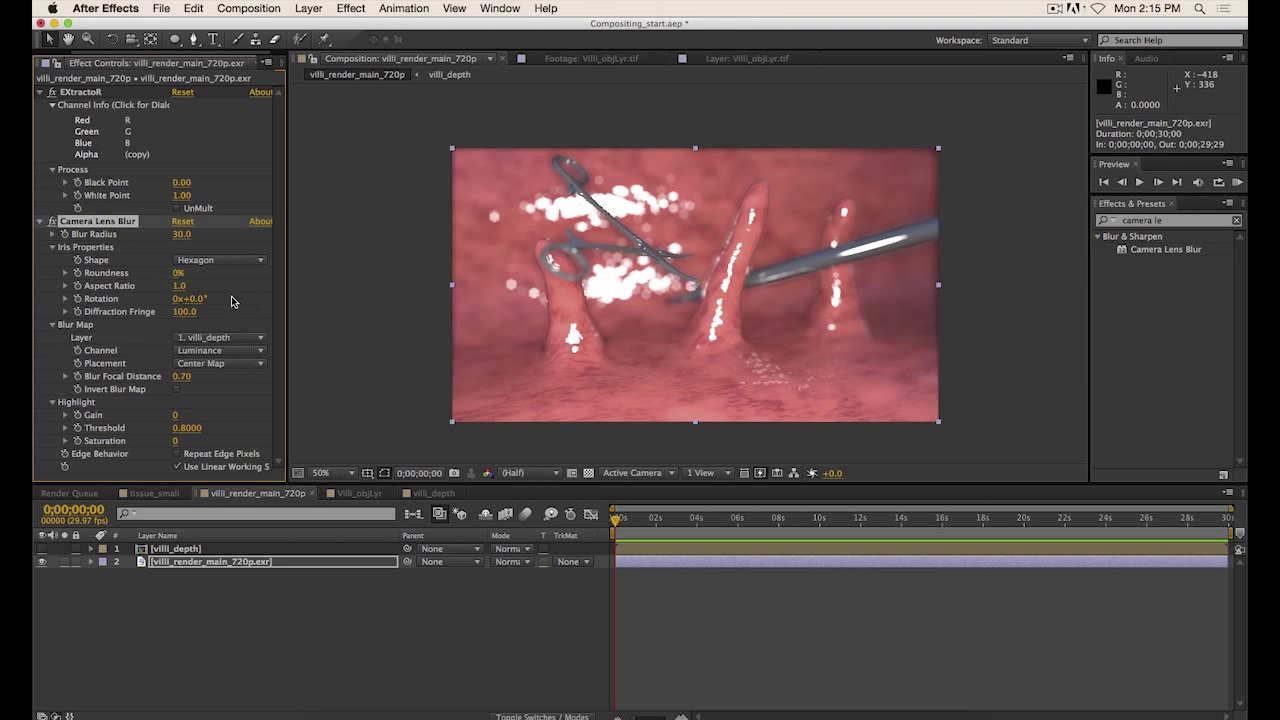
{"action": "left_click", "coordinate": [178, 273]}
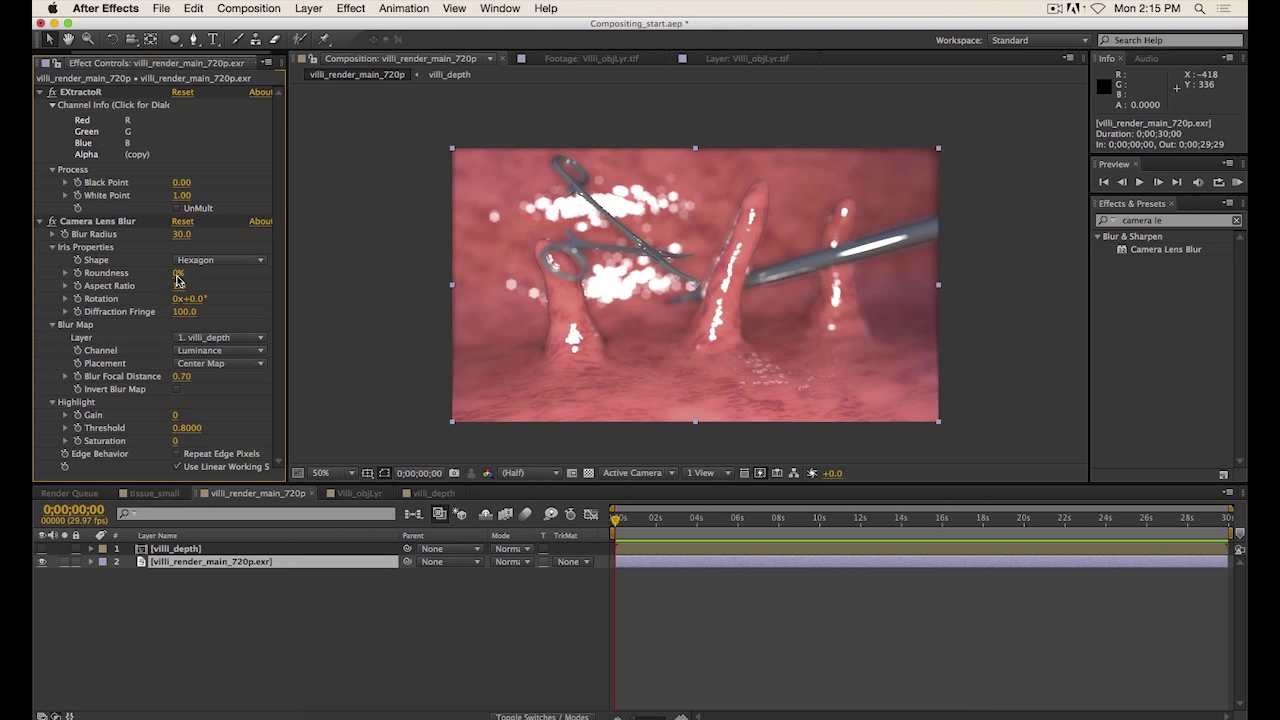
{"action": "type", "text": "50"}
{"action": "key", "text": "Return"}
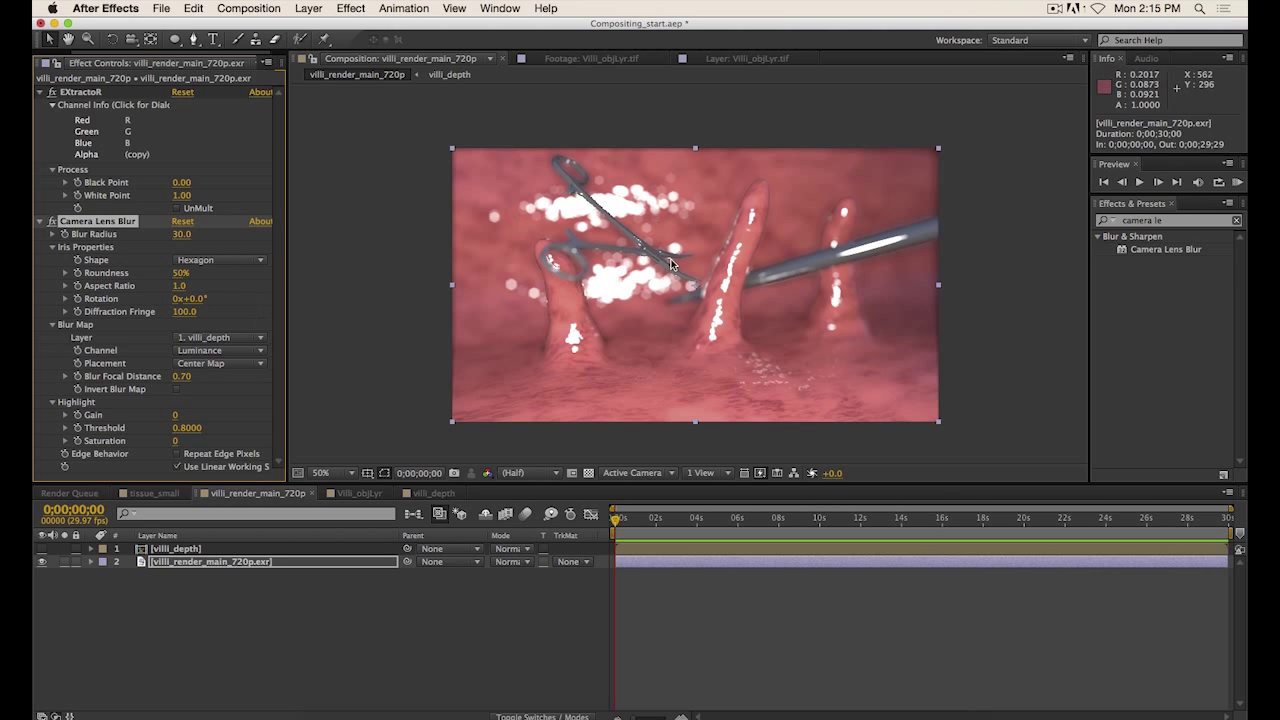
Set the Camera Lens Blur highlight Threshold to 0.5 and check the highlights in the render.
{"action": "left_click", "coordinate": [187, 428]}
{"action": "type", "text": "5"}
{"action": "key", "text": "Return"}
{"action": "scroll", "coordinate": [797, 335], "scroll_direction": "up", "scroll_amount": 1}
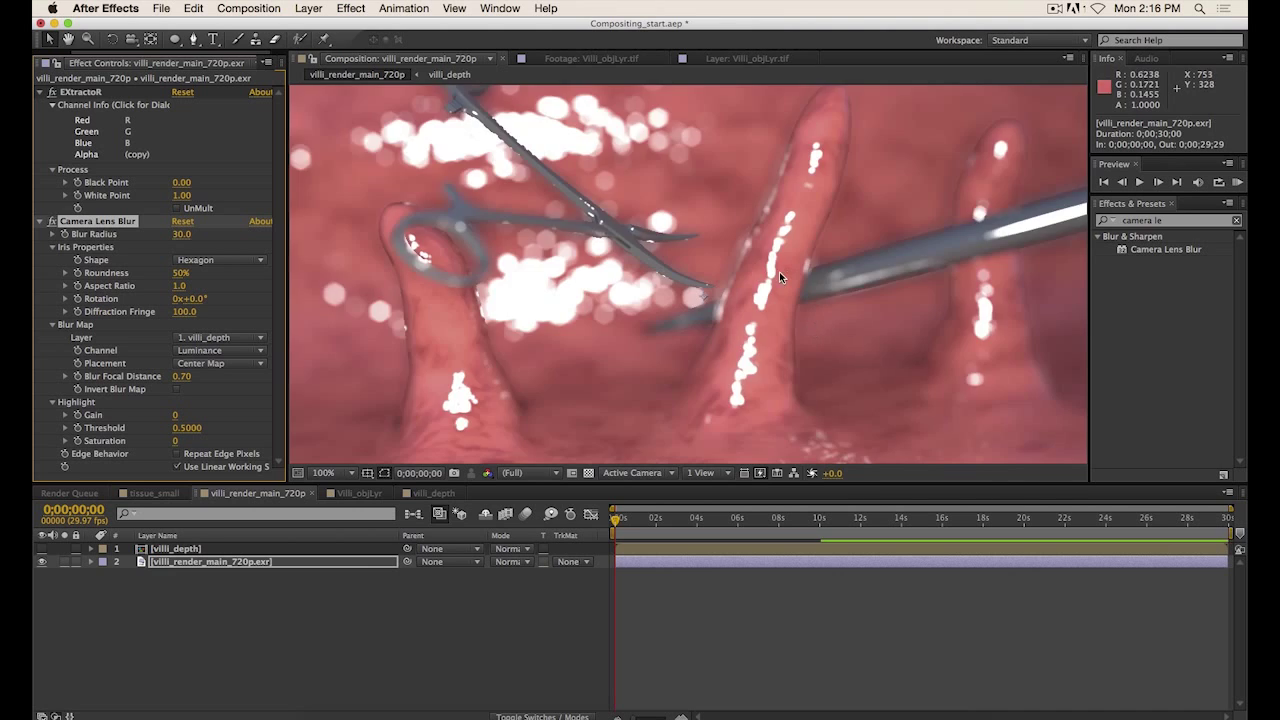
{"action": "key", "text": "comma"}
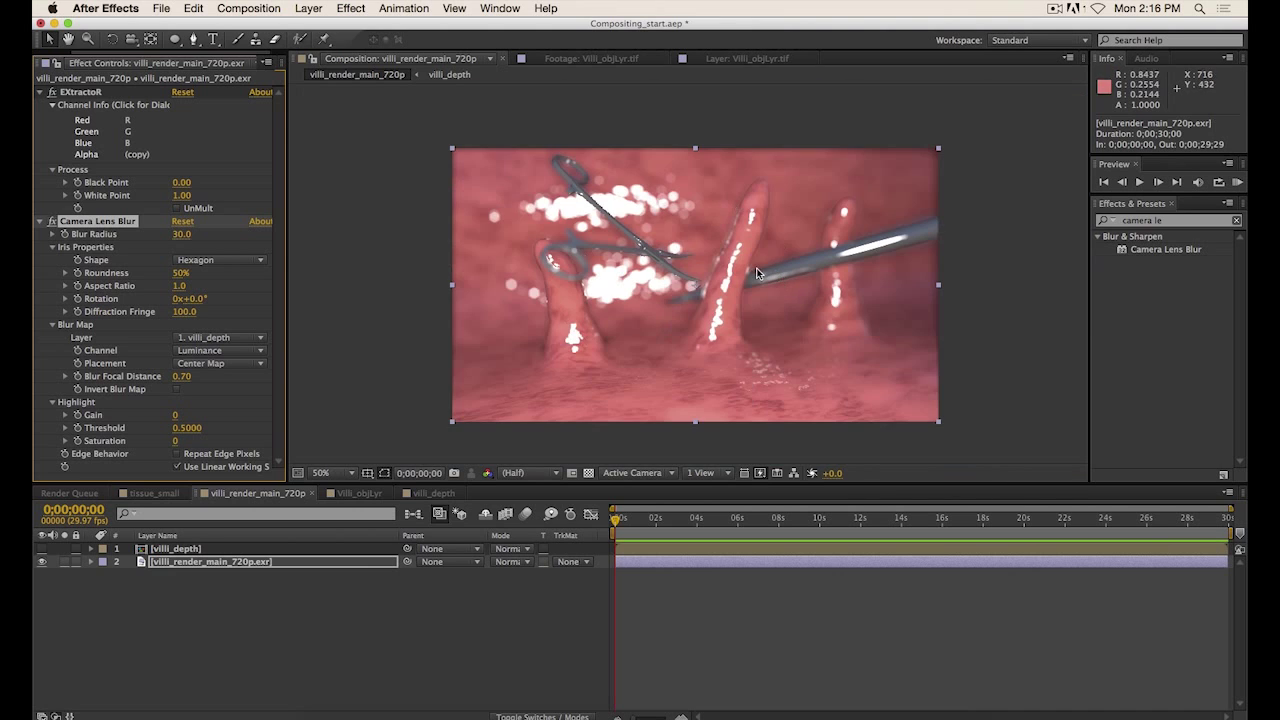
Review the villi_depth map, then examine the blurred edges of the scissors, needle and middle villus in the villi_render_main_720p composition.
{"action": "left_click", "coordinate": [439, 495]}
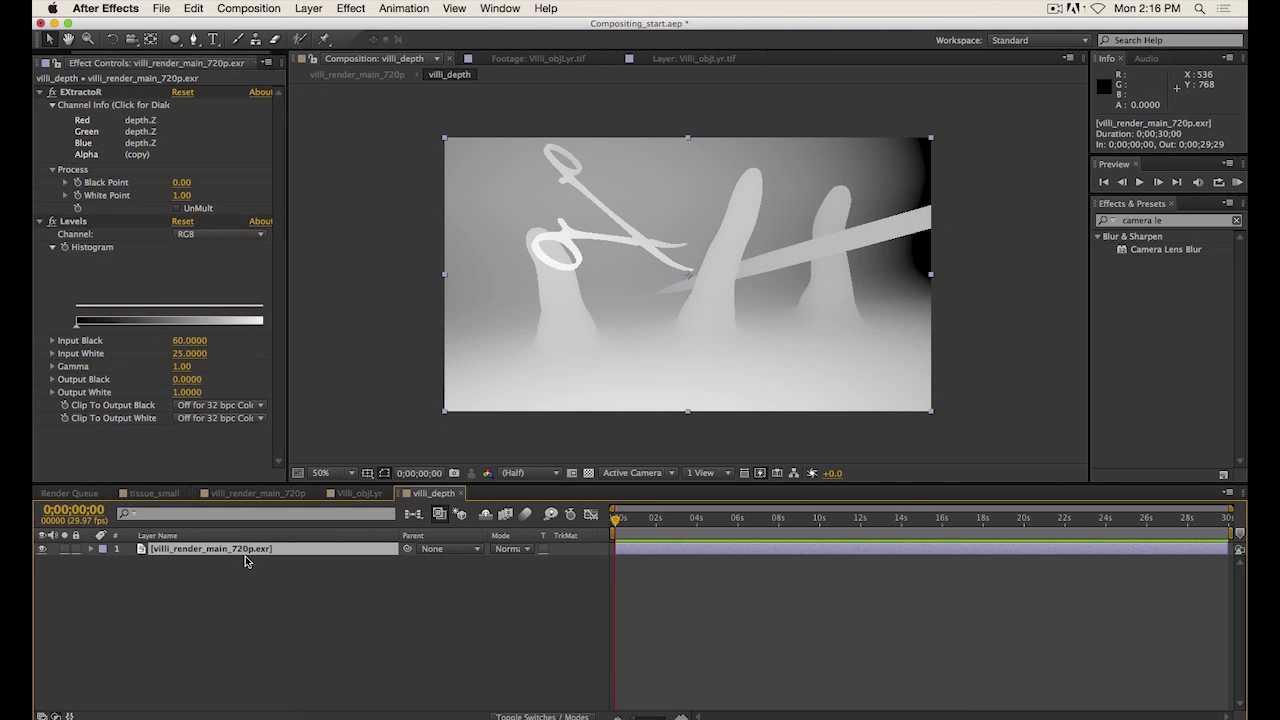
{"action": "left_click", "coordinate": [273, 494]}
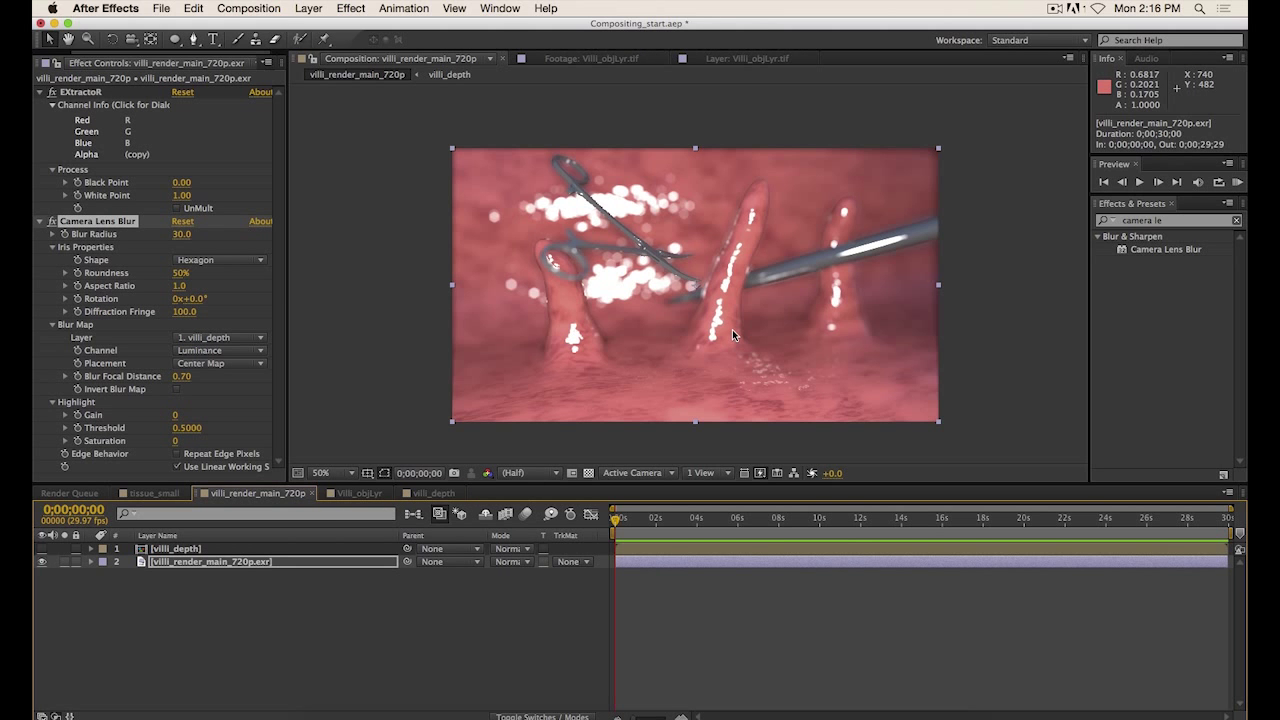
{"action": "scroll", "coordinate": [732, 329], "scroll_direction": "up", "scroll_amount": 3}
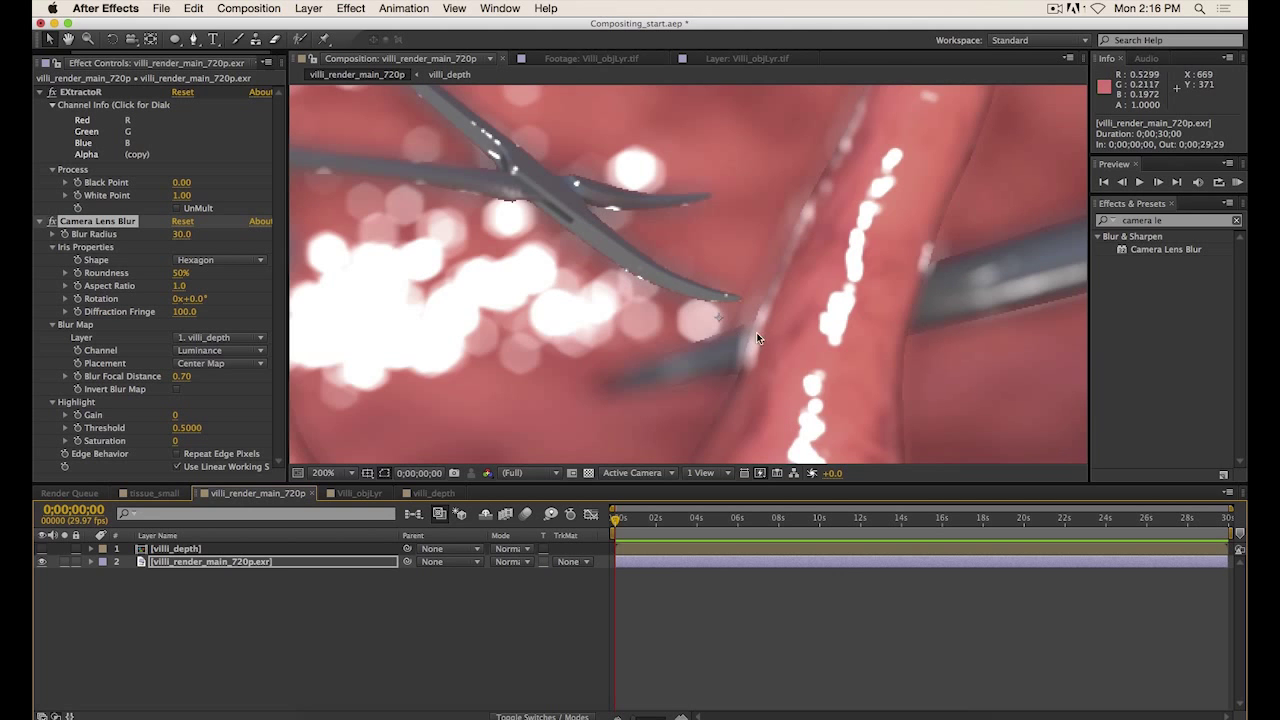
{"action": "left_click_drag", "start_coordinate": [699, 316], "coordinate": [797, 338]}
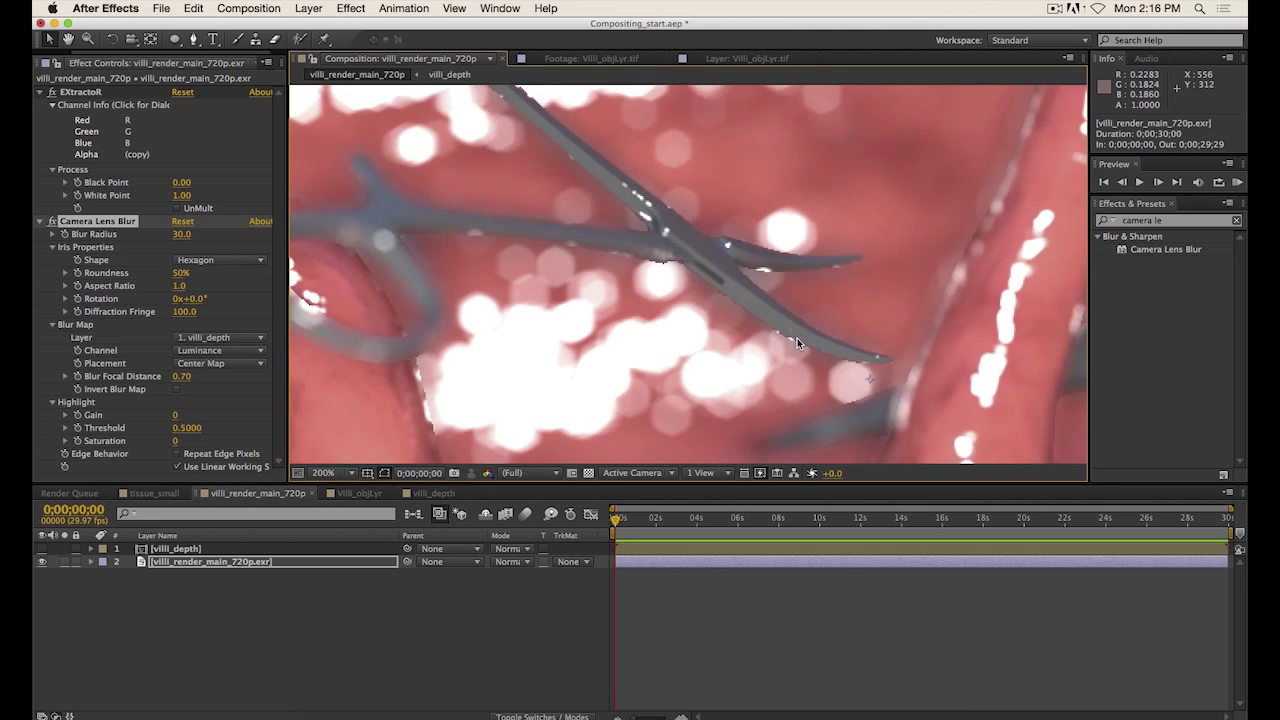
{"action": "scroll", "coordinate": [797, 338], "scroll_direction": "up", "scroll_amount": 2}
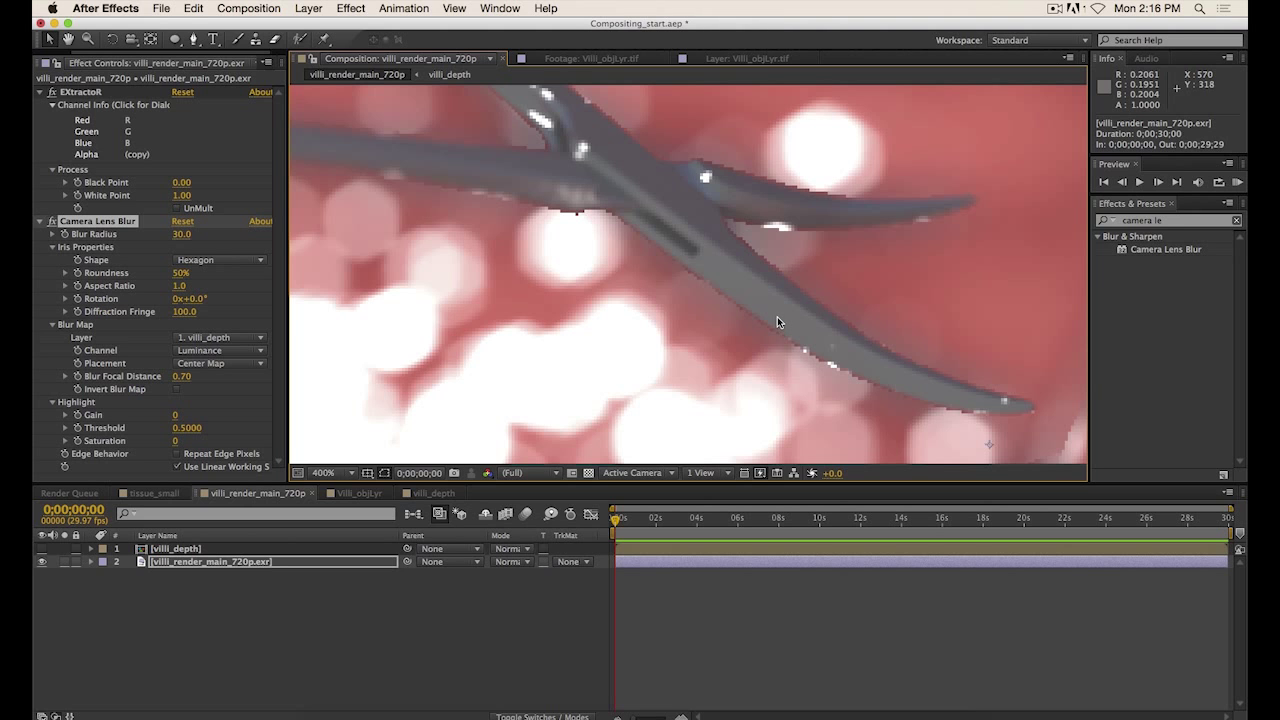
{"action": "scroll", "coordinate": [777, 316], "scroll_direction": "down", "scroll_amount": 2}
{"action": "left_click_drag", "start_coordinate": [914, 334], "coordinate": [798, 290]}
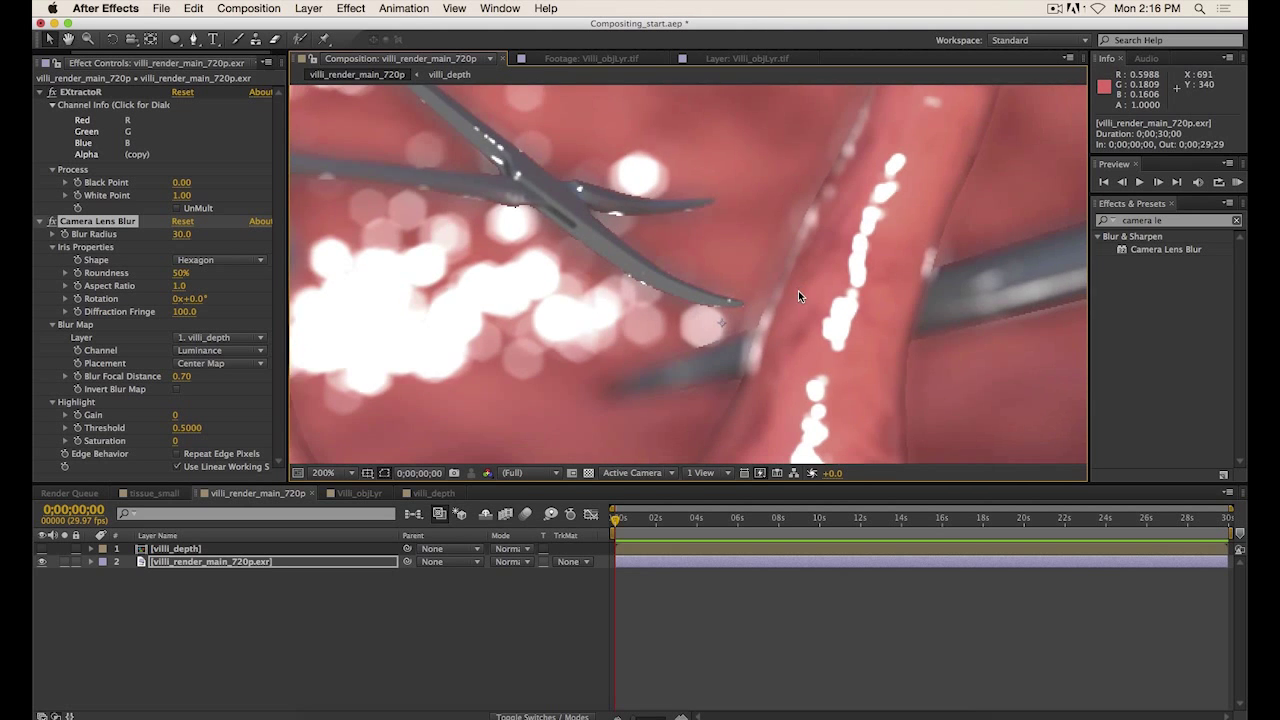
{"action": "scroll", "coordinate": [798, 290], "scroll_direction": "up", "scroll_amount": 2}
{"action": "left_click_drag", "start_coordinate": [914, 176], "coordinate": [786, 347]}
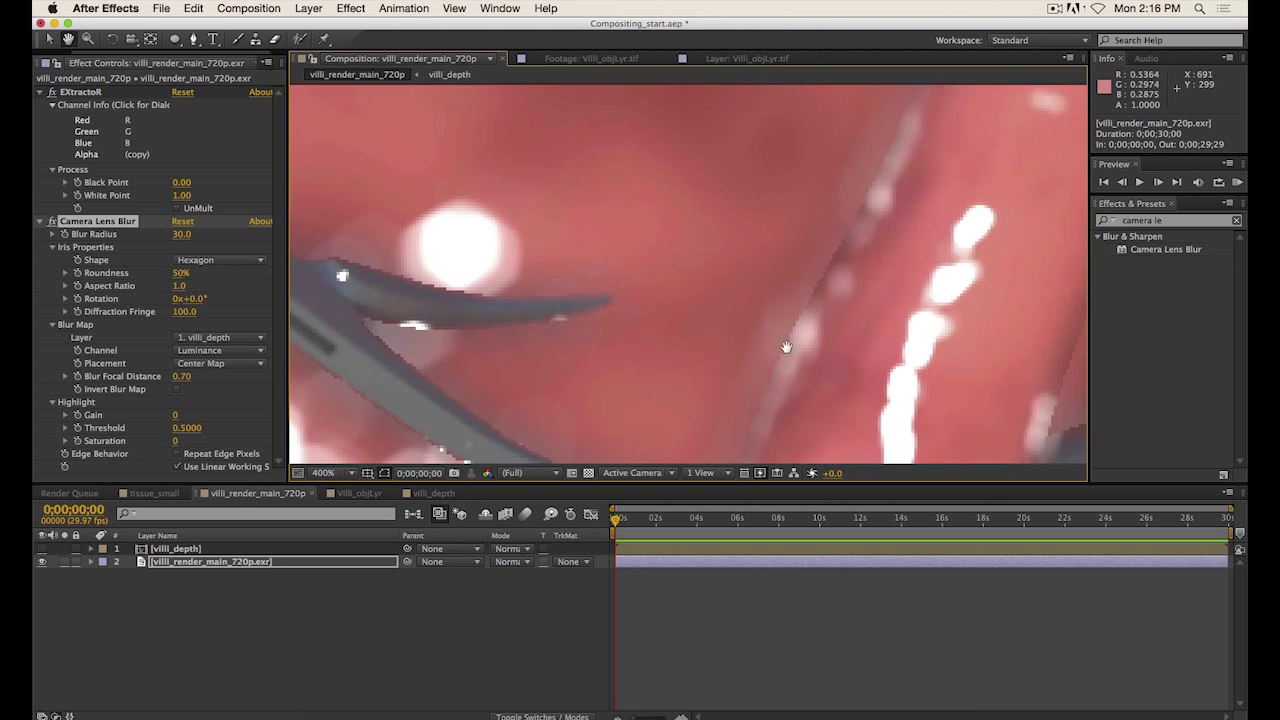
{"action": "left_click_drag", "start_coordinate": [865, 237], "coordinate": [843, 268]}
{"action": "scroll", "coordinate": [850, 265], "scroll_direction": "down", "scroll_amount": 1}
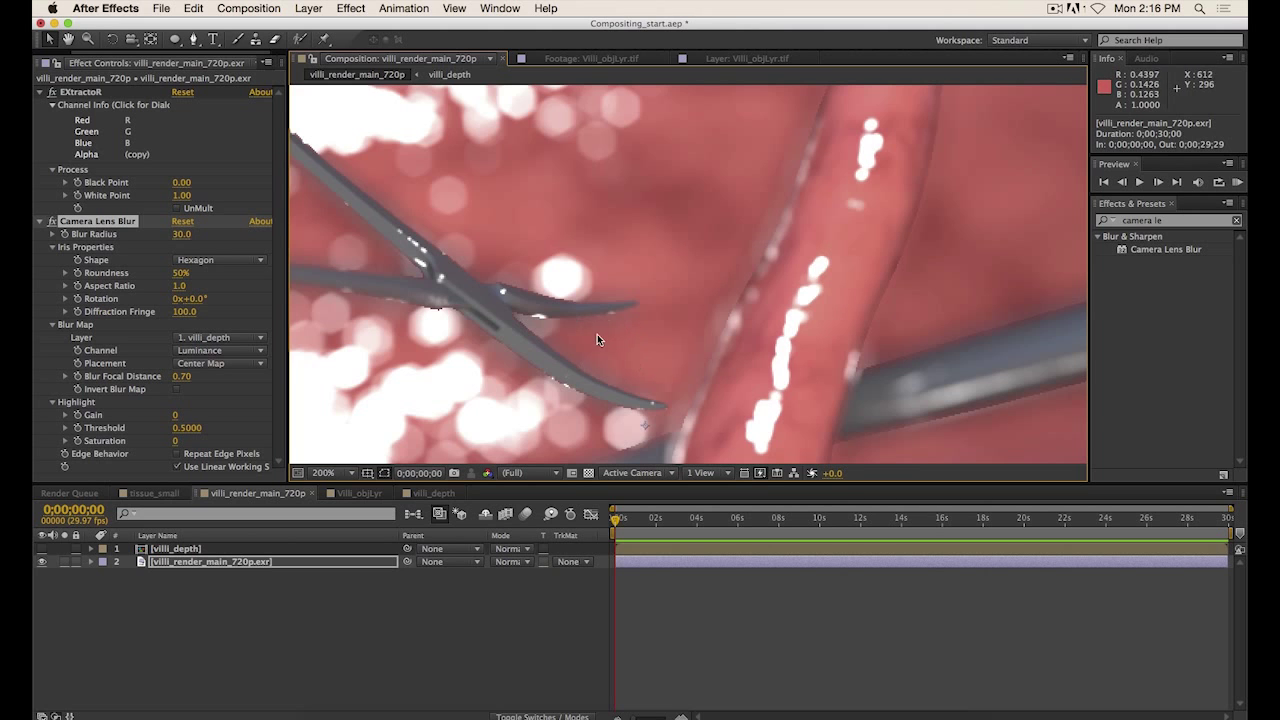
{"action": "scroll", "coordinate": [597, 340], "scroll_direction": "down", "scroll_amount": 1}
{"action": "left_click_drag", "start_coordinate": [865, 352], "coordinate": [860, 304]}
{"action": "scroll", "coordinate": [783, 317], "scroll_direction": "up", "scroll_amount": 1}
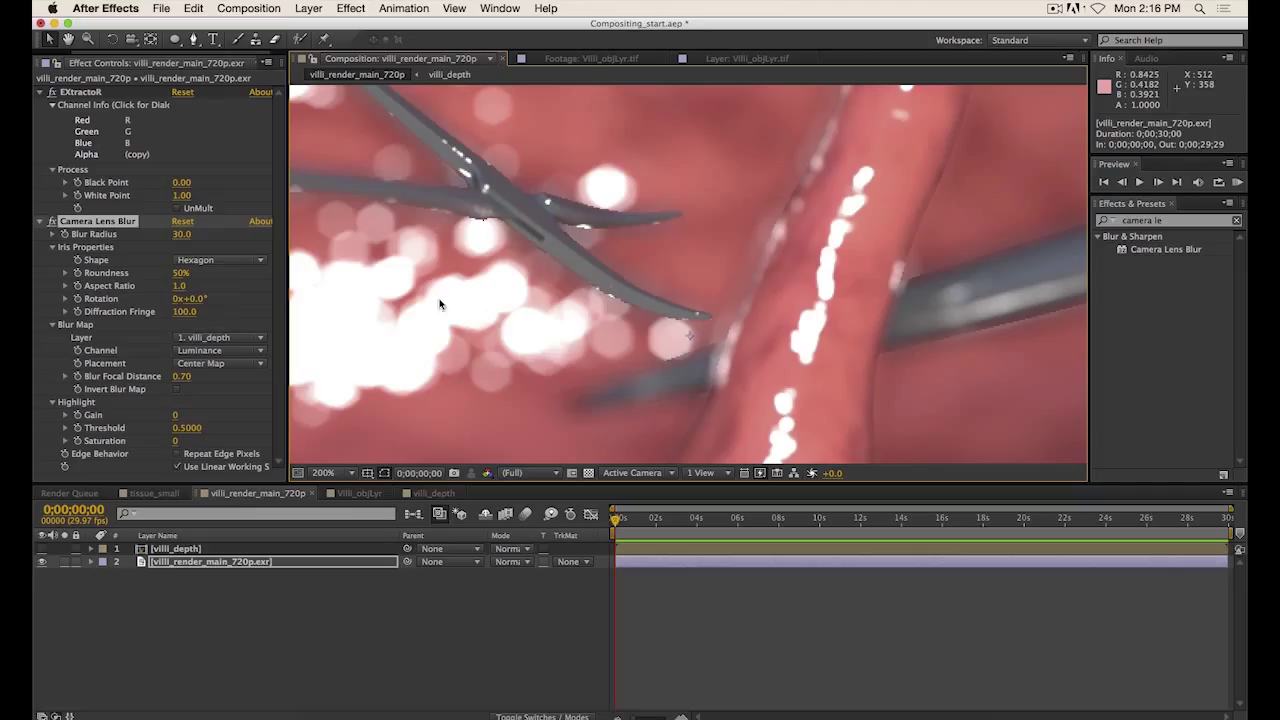
Try Camera Lens Blur radius values of 2.5 and 4 on the render layer.
{"action": "left_click", "coordinate": [181, 234]}
{"action": "type", "text": "2.5"}
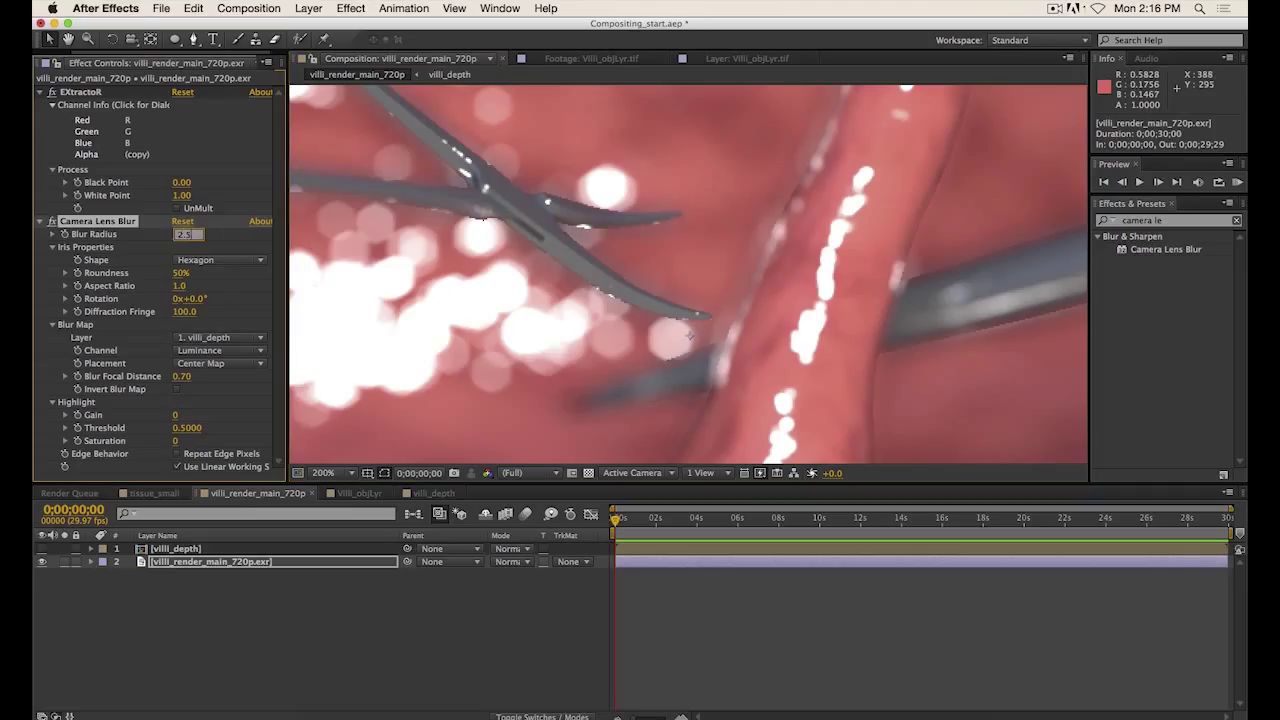
{"action": "key", "text": "Return"}
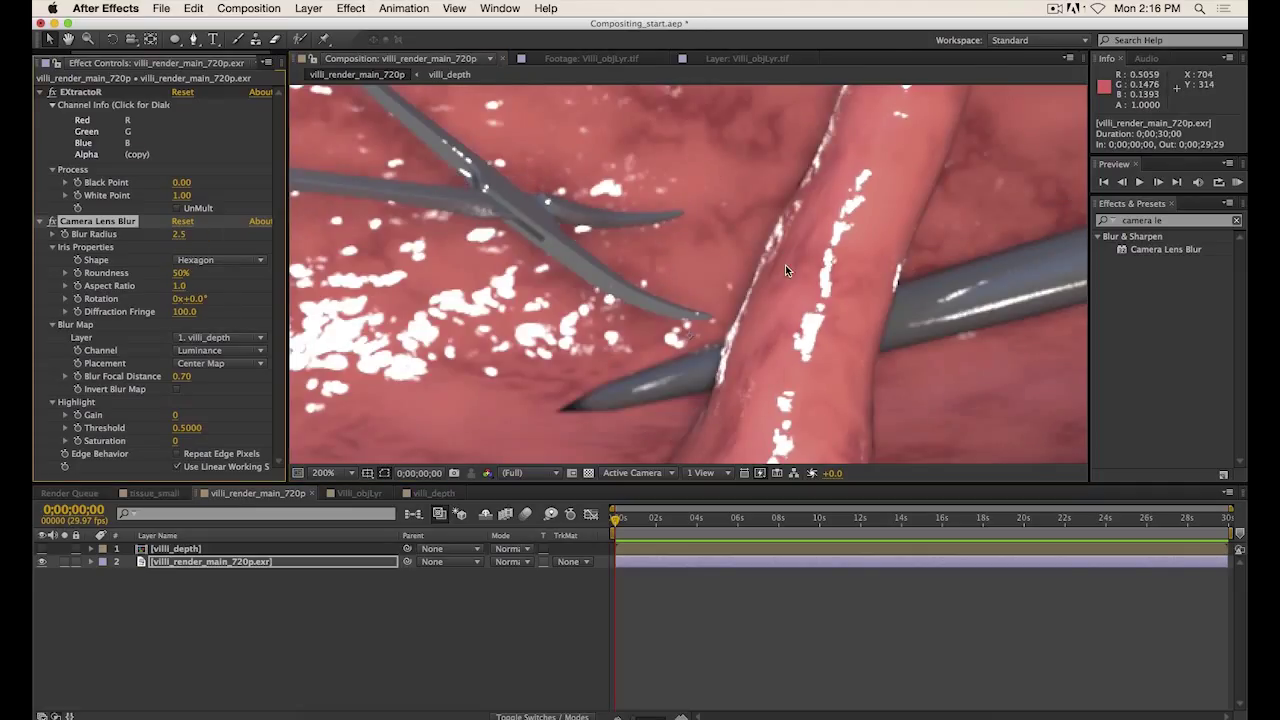
{"action": "scroll", "coordinate": [785, 265], "scroll_direction": "down", "scroll_amount": 1}
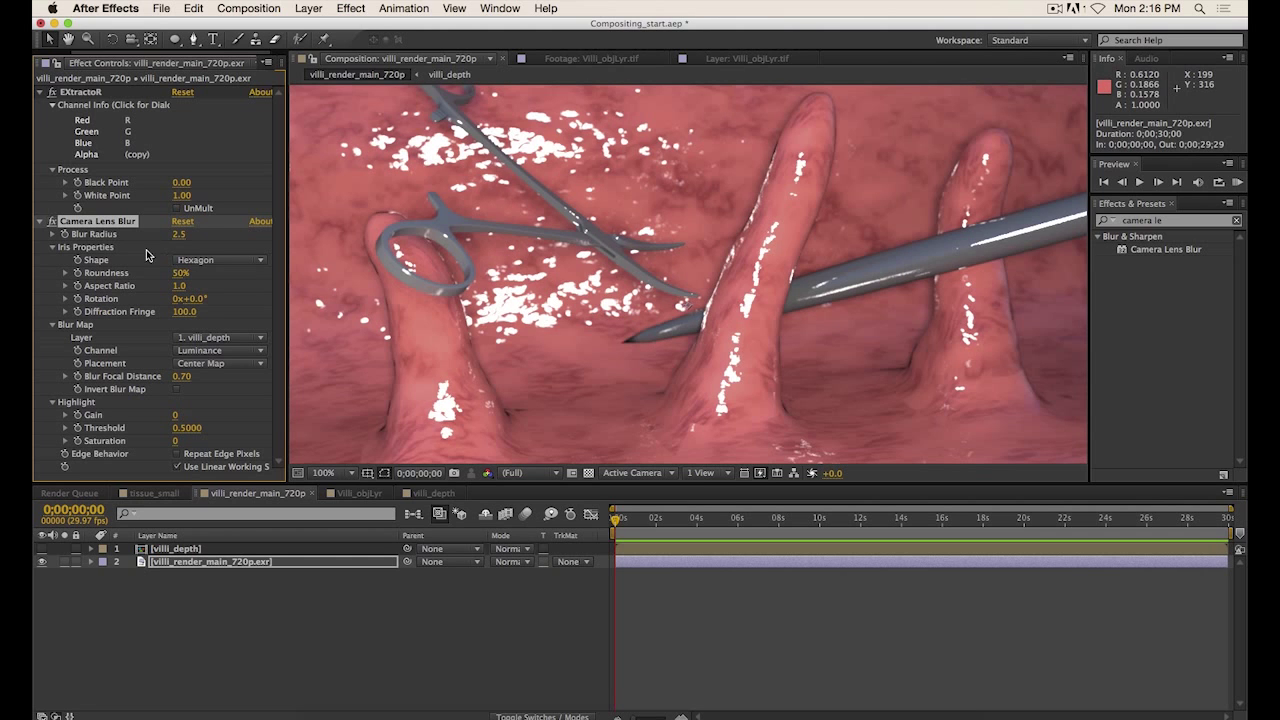
{"action": "left_click", "coordinate": [180, 234]}
{"action": "type", "text": "4"}
{"action": "key", "text": "Return"}
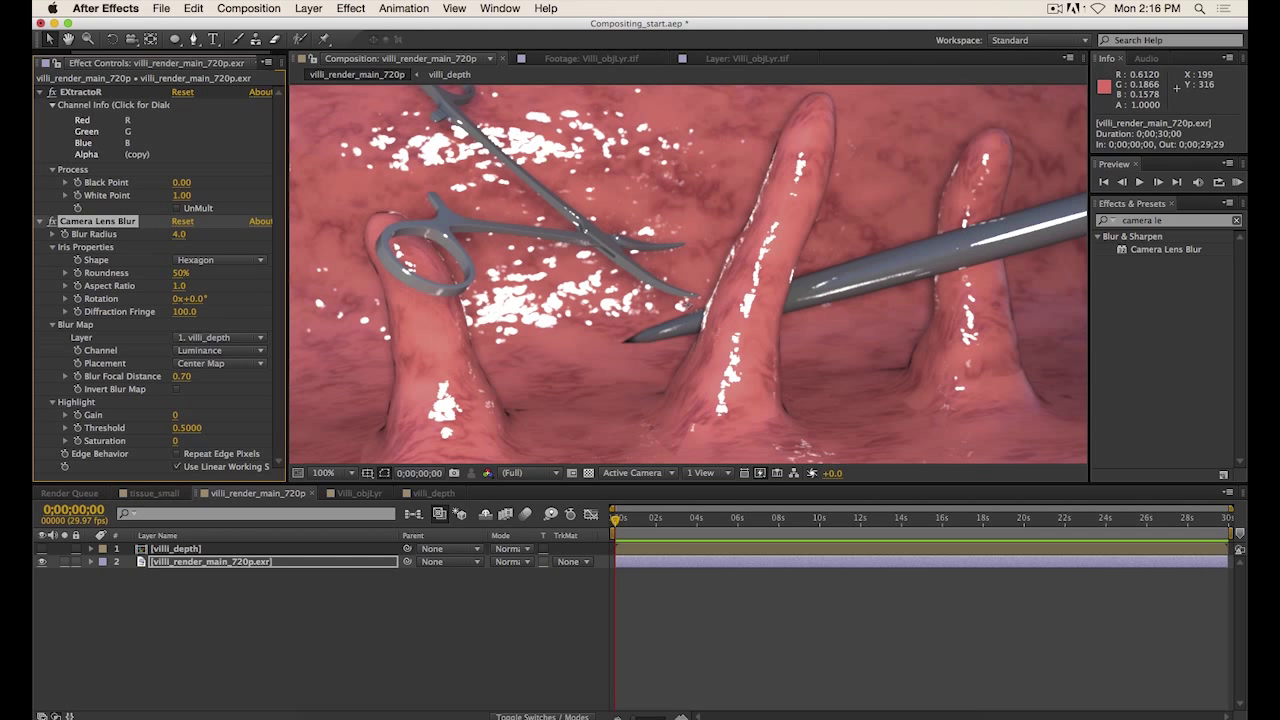
Set the Camera Lens Blur radius to 5 and check the scissors and villi in the render.
{"action": "left_click", "coordinate": [179, 234]}
{"action": "type", "text": "5"}
{"action": "key", "text": "Return"}
{"action": "key", "text": "h"}
{"action": "left_click_drag", "start_coordinate": [755, 202], "coordinate": [639, 238]}
{"action": "key", "text": "v"}
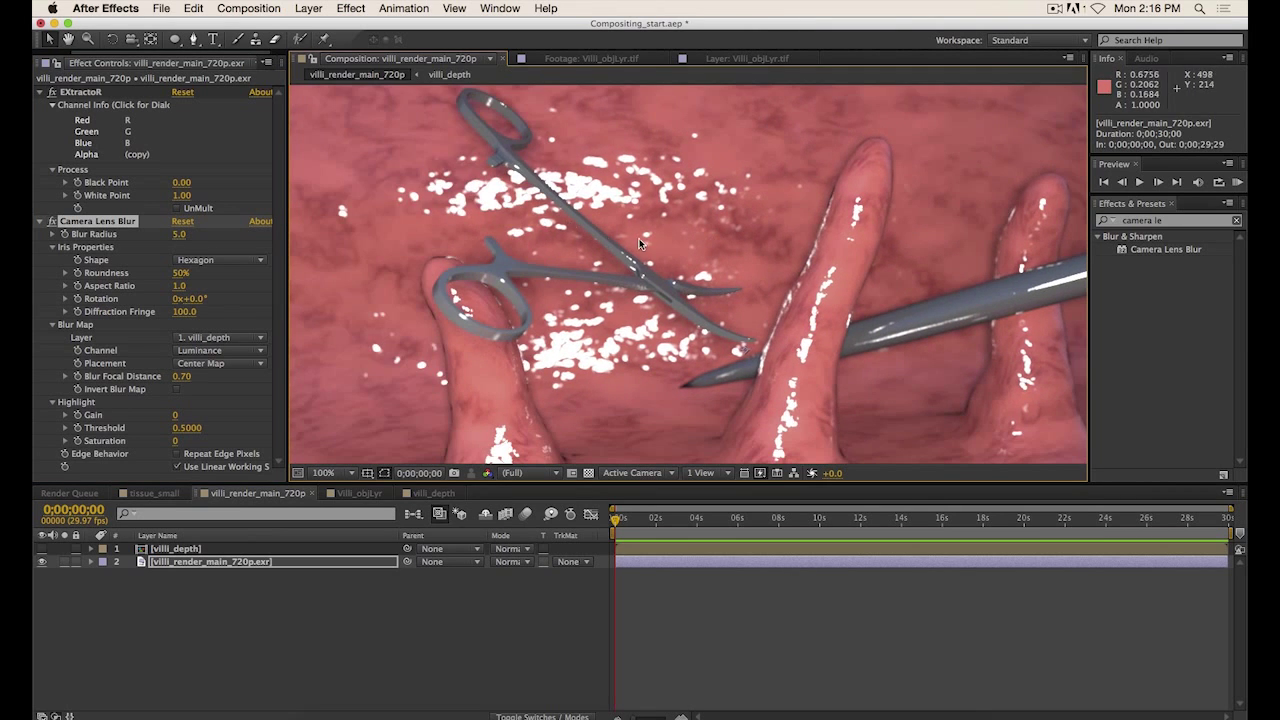
{"action": "scroll", "coordinate": [638, 239], "scroll_direction": "up", "scroll_amount": 1}
{"action": "scroll", "coordinate": [637, 239], "scroll_direction": "down", "scroll_amount": 2}
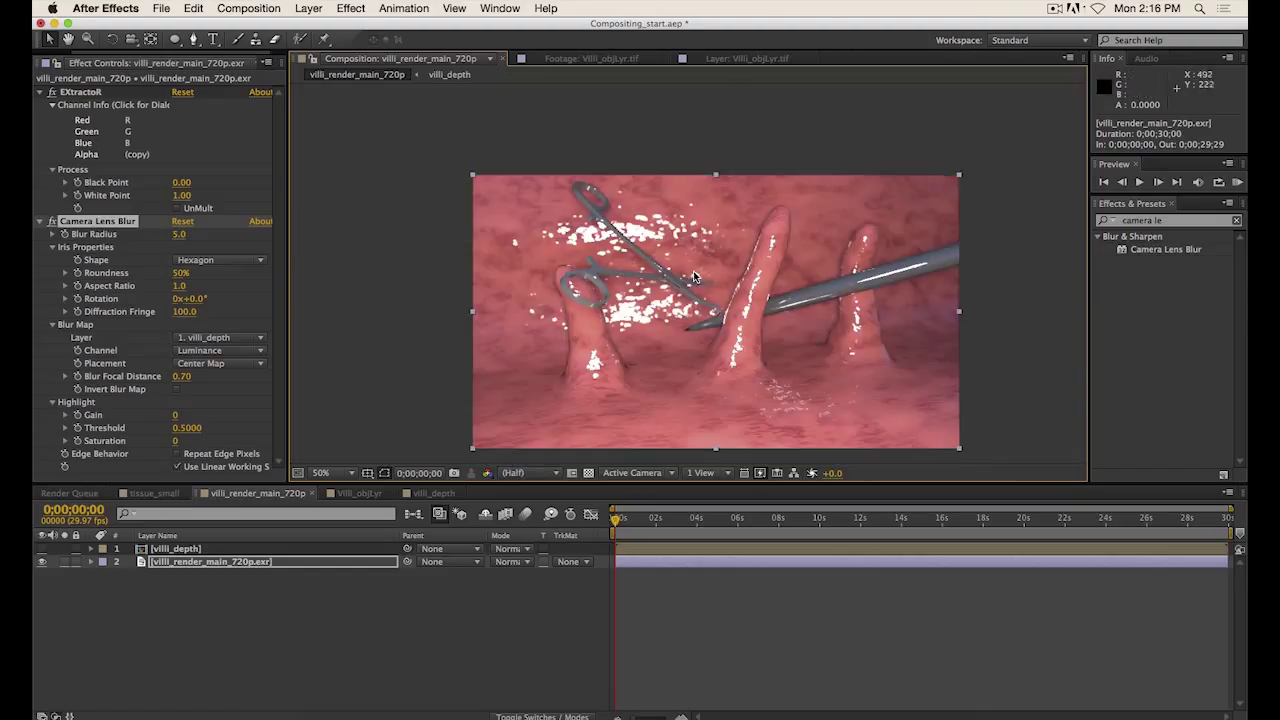
Switch to Chrome and search Google for "frischluft".
{"action": "left_click_drag", "start_coordinate": [734, 314], "coordinate": [686, 282]}
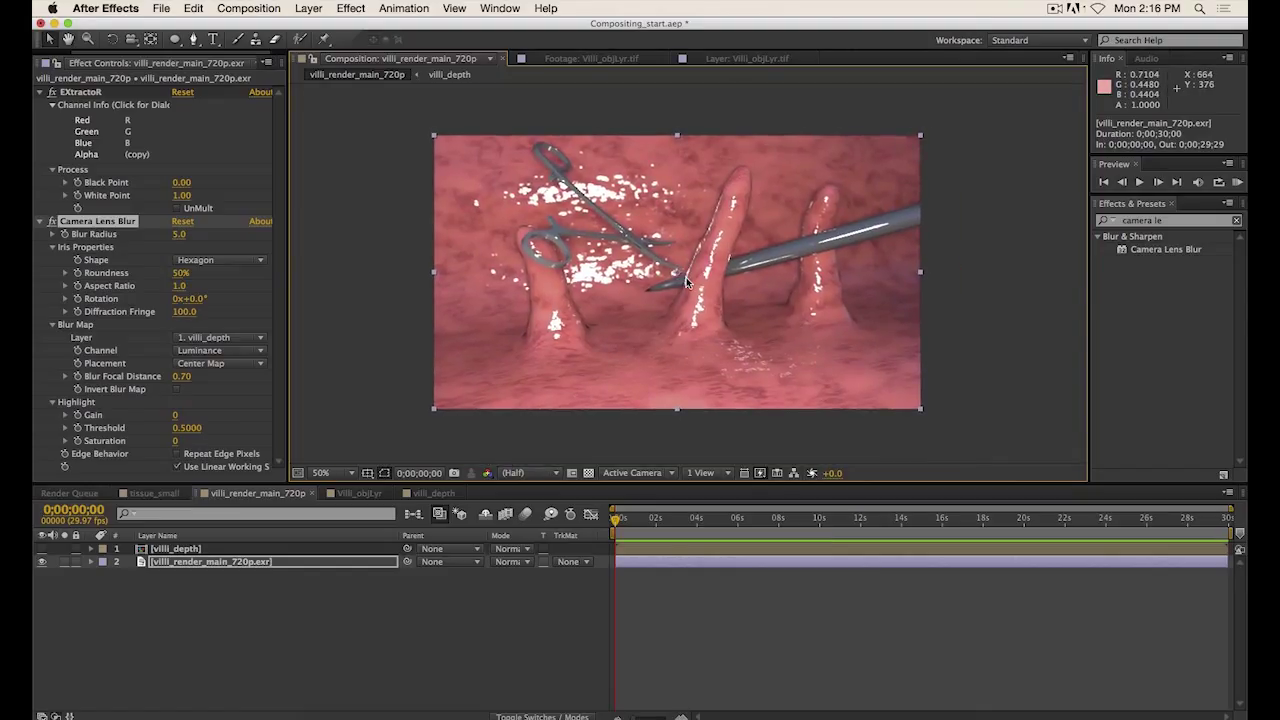
{"action": "left_click", "coordinate": [362, 192]}
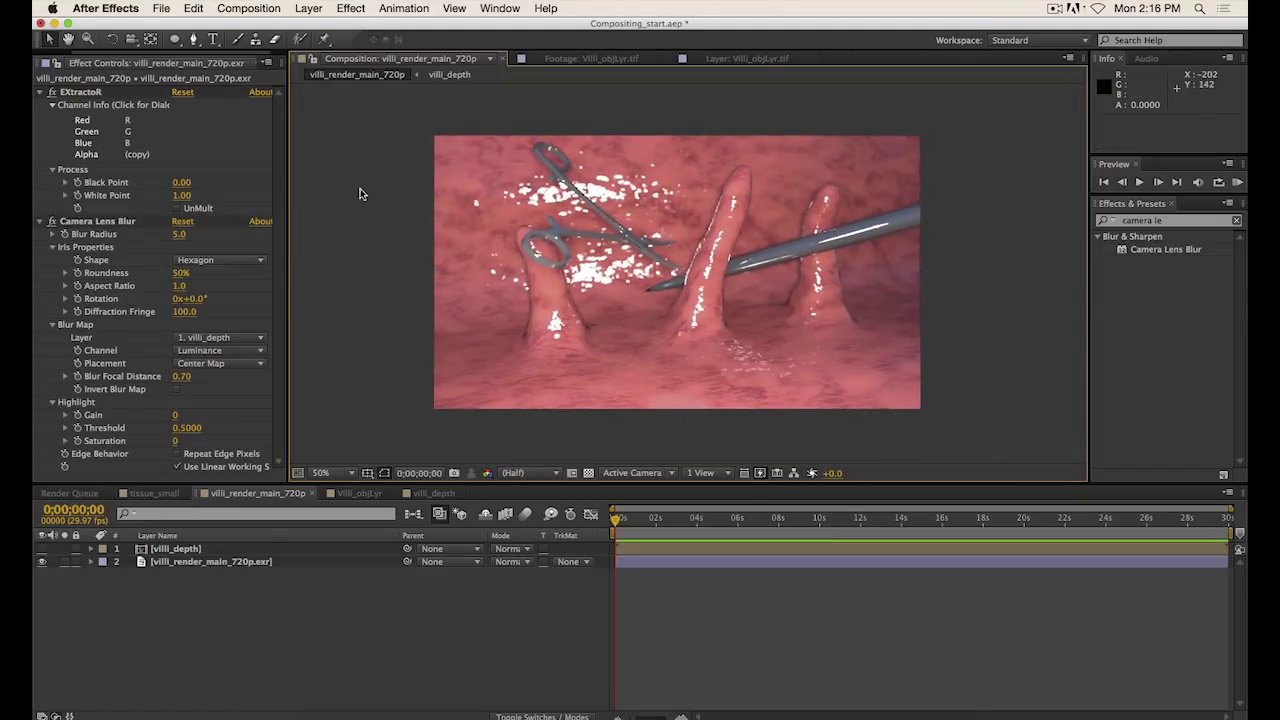
{"action": "left_click", "coordinate": [436, 714]}
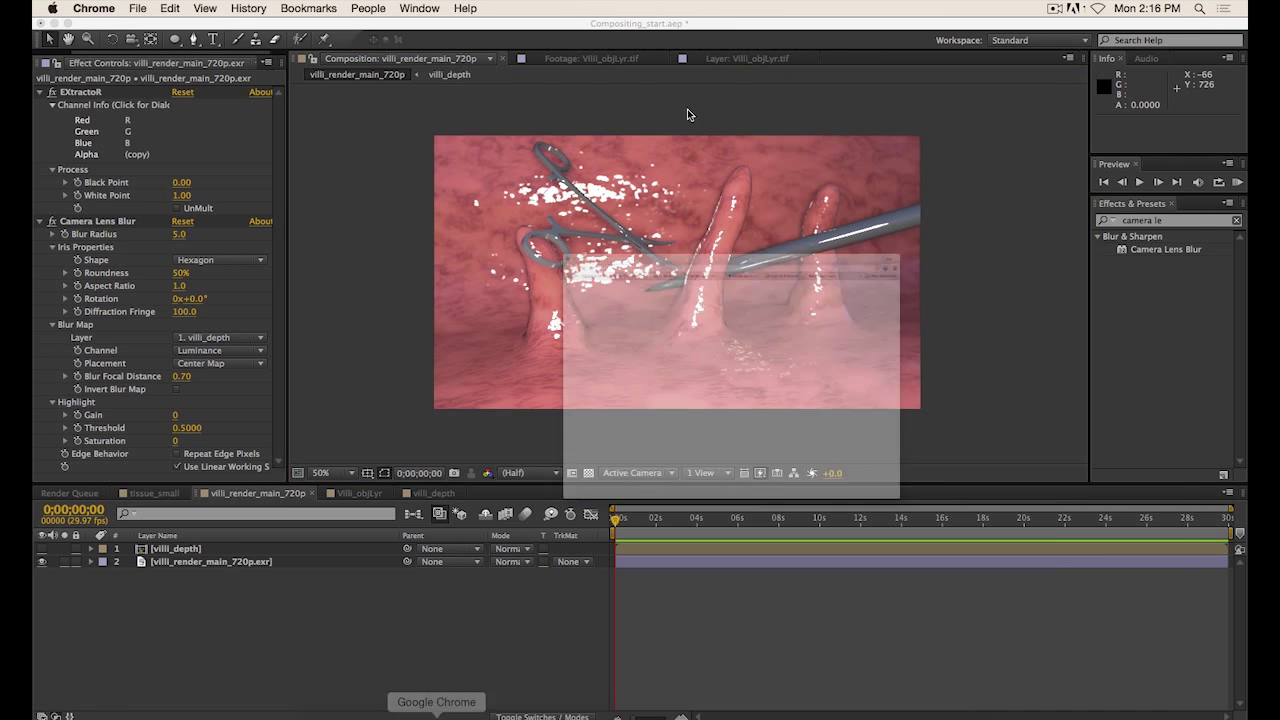
{"action": "type", "text": "fri"}
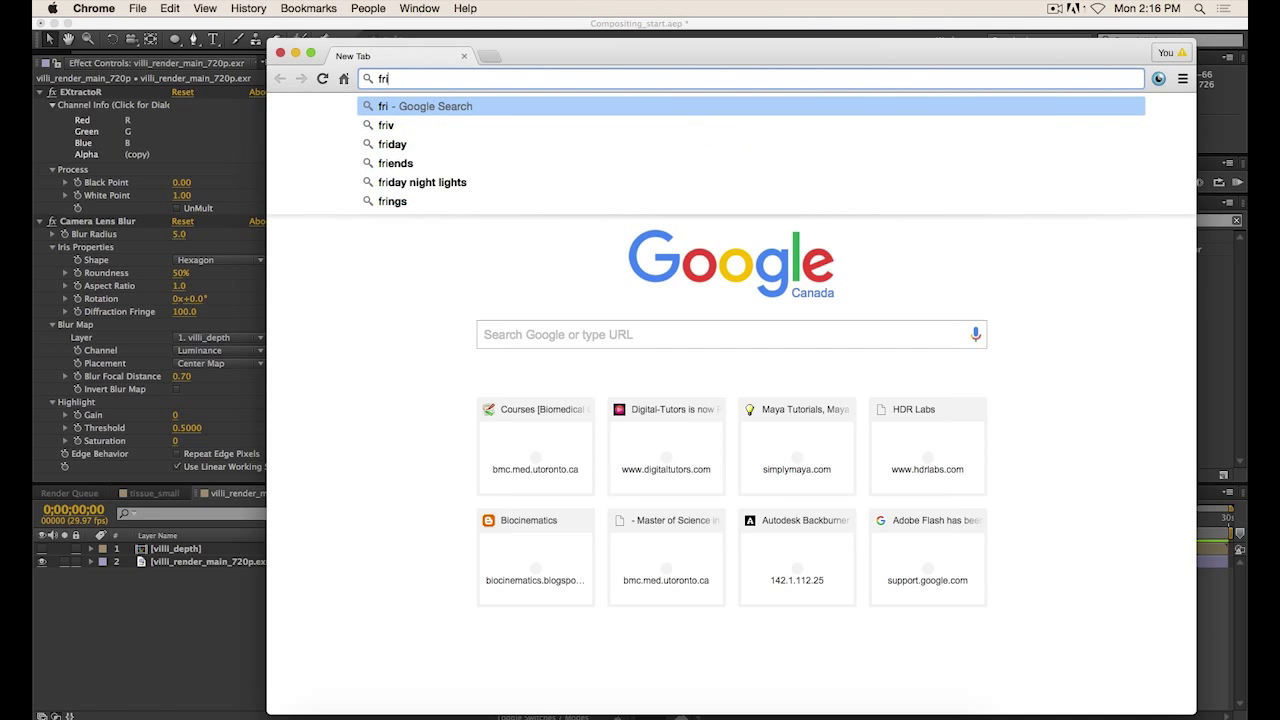
{"action": "type", "text": "schluft"}
{"action": "key", "text": "Return"}
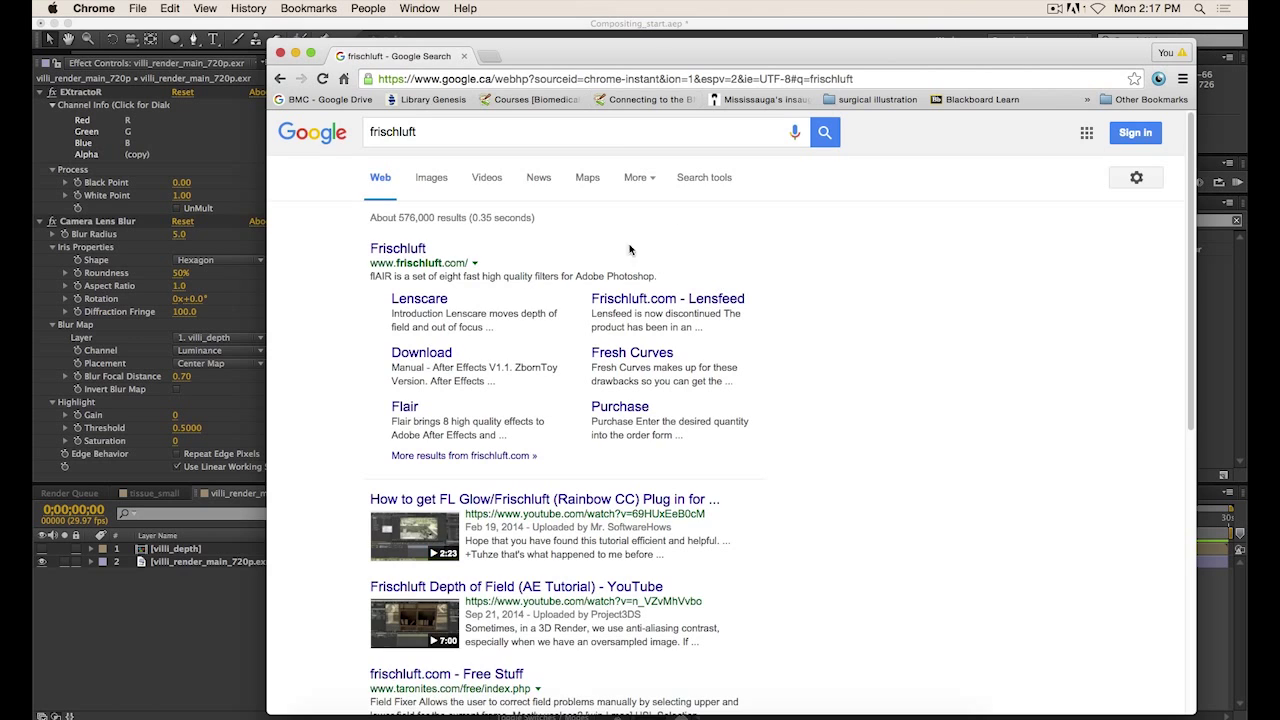
Open Frischluft's Lenscare page and review the Depth of Field and Out of Focus plugin descriptions and sample images.
{"action": "left_click", "coordinate": [421, 300]}
{"action": "scroll", "coordinate": [668, 278], "scroll_direction": "down", "scroll_amount": 1}
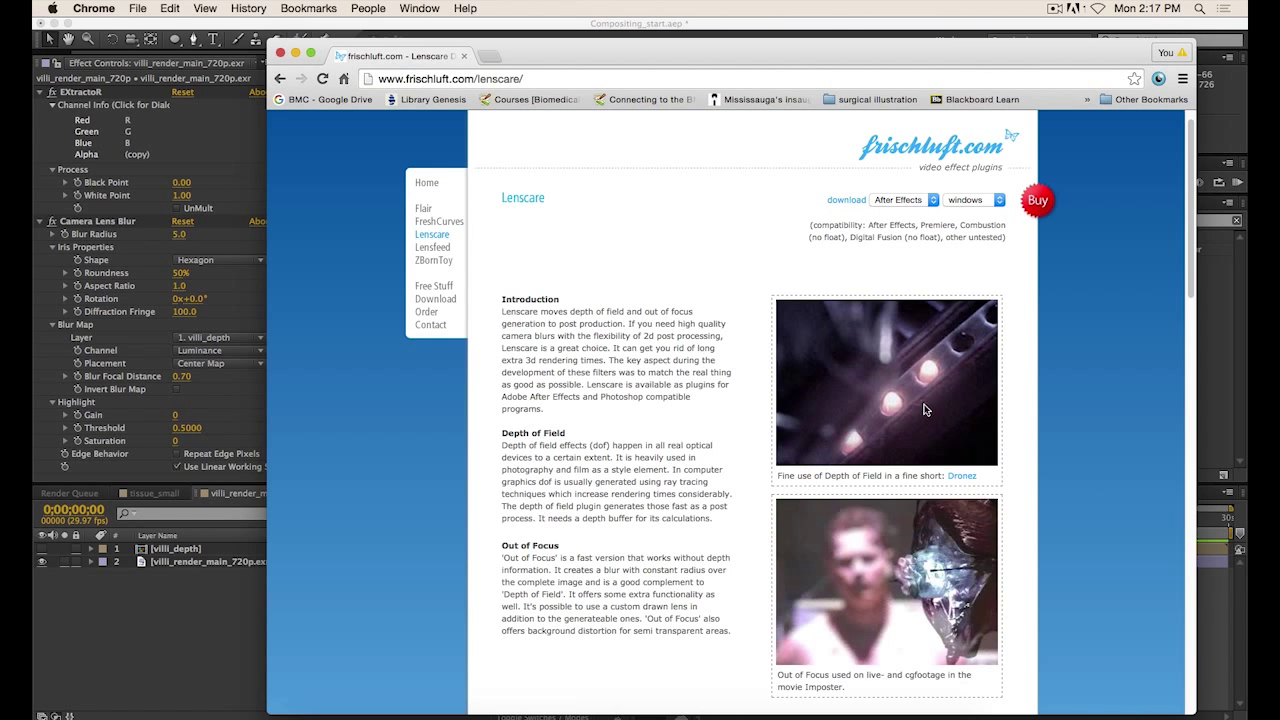
{"action": "scroll", "coordinate": [706, 370], "scroll_direction": "down", "scroll_amount": 1}
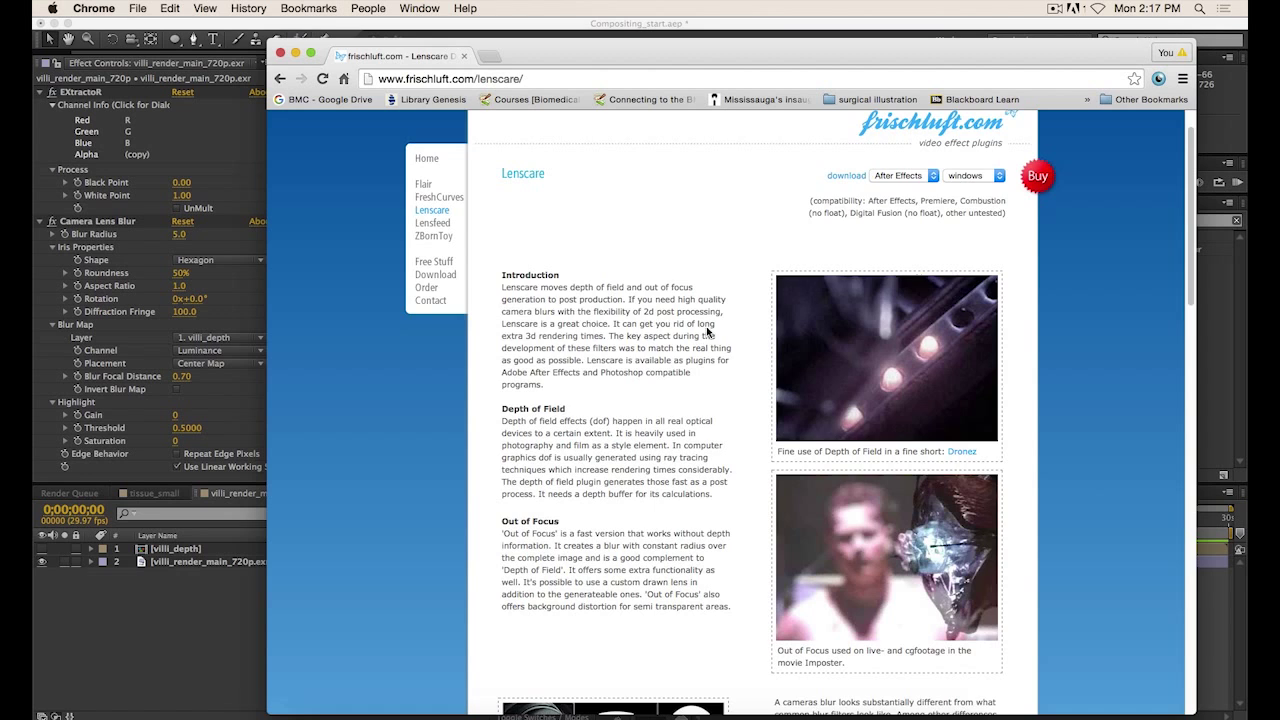
{"action": "scroll", "coordinate": [706, 330], "scroll_direction": "down", "scroll_amount": 5}
{"action": "scroll", "coordinate": [706, 330], "scroll_direction": "up", "scroll_amount": 6}
Open the Frischluft order page and check the Lenscare prices for each host application.
{"action": "left_click", "coordinate": [1033, 233]}
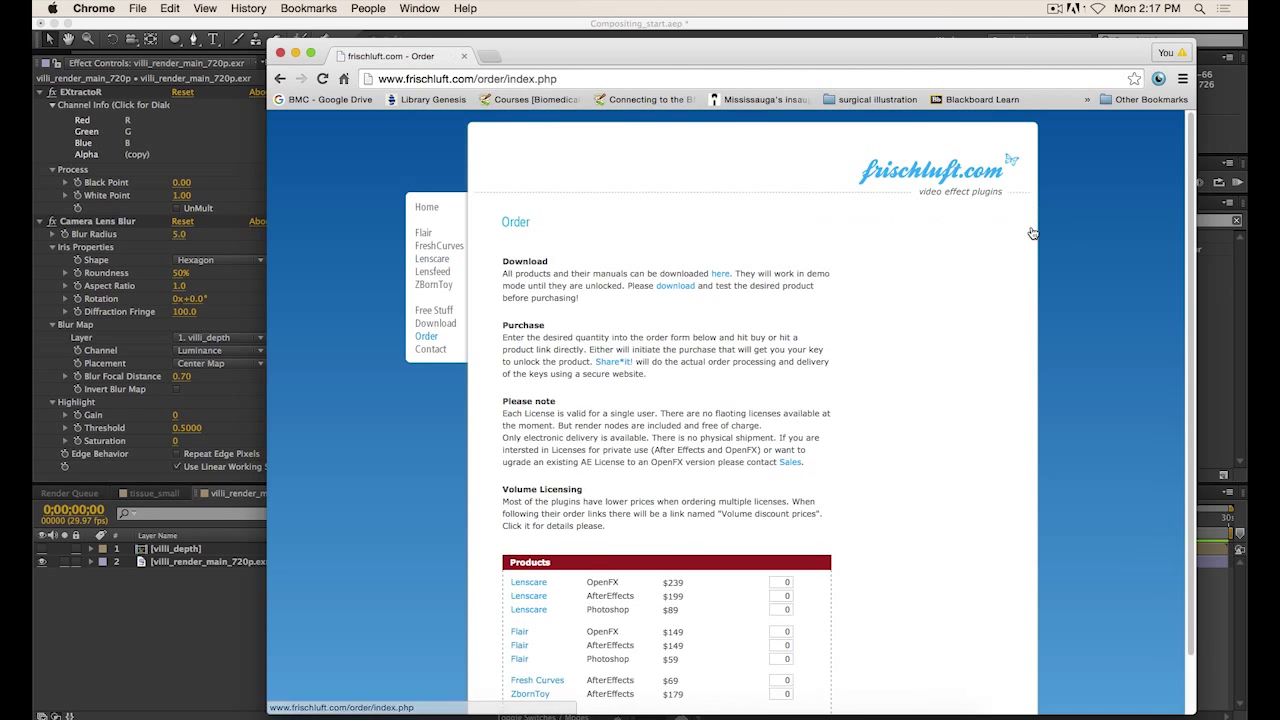
{"action": "scroll", "coordinate": [934, 370], "scroll_direction": "down", "scroll_amount": 3}
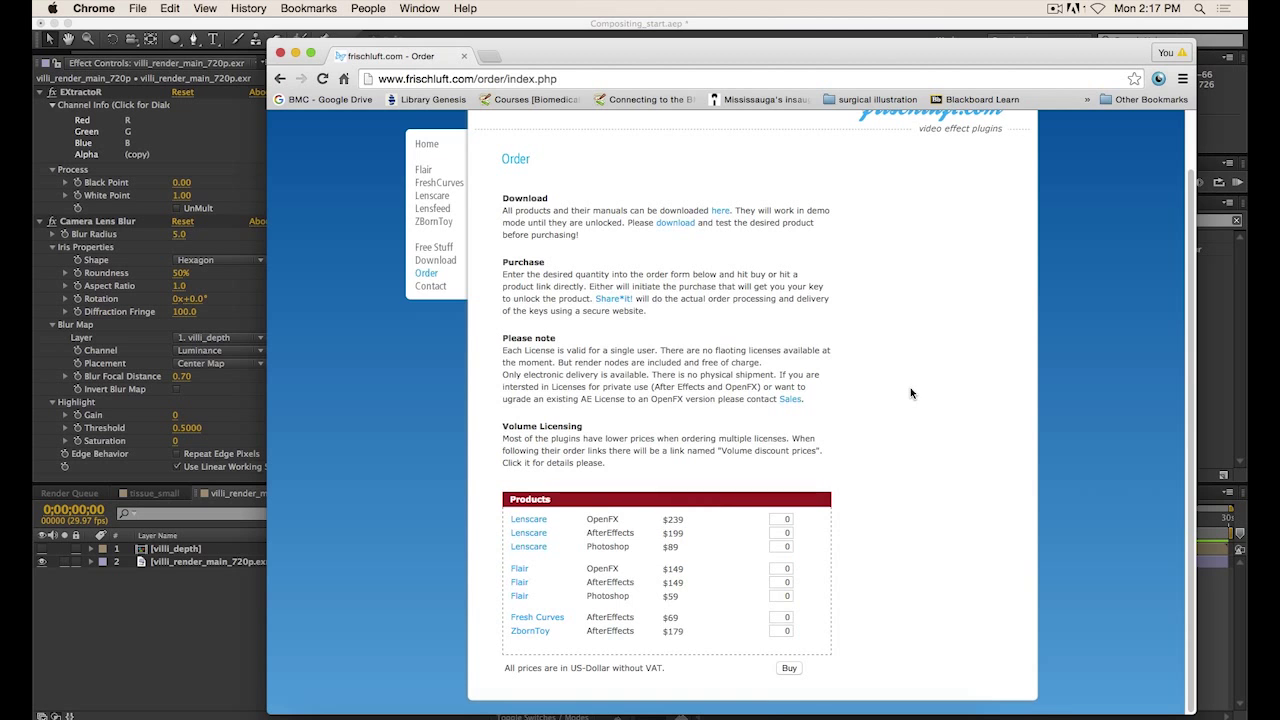
{"action": "scroll", "coordinate": [910, 393], "scroll_direction": "up", "scroll_amount": 3}
{"action": "scroll", "coordinate": [910, 393], "scroll_direction": "left", "scroll_amount": 5}
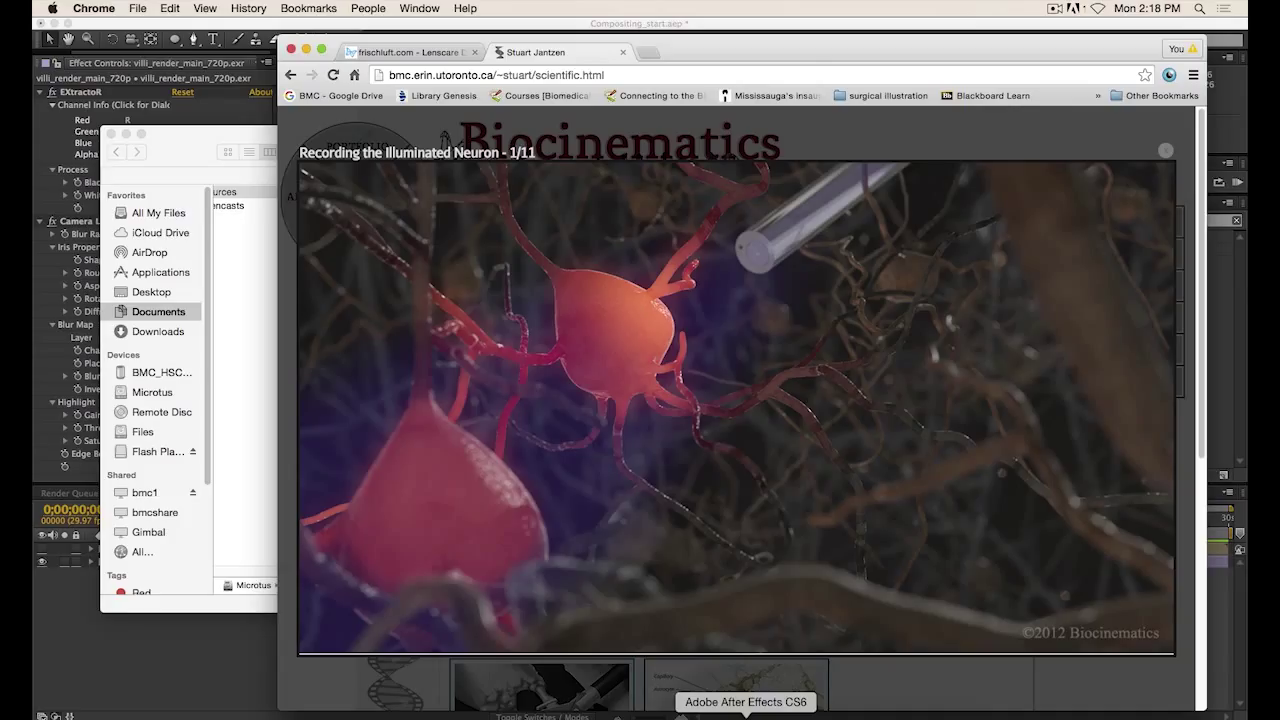
Return to After Effects and review the Camera Lens Blur result in the villi_render_main_720p composition.
{"action": "left_click", "coordinate": [745, 712]}
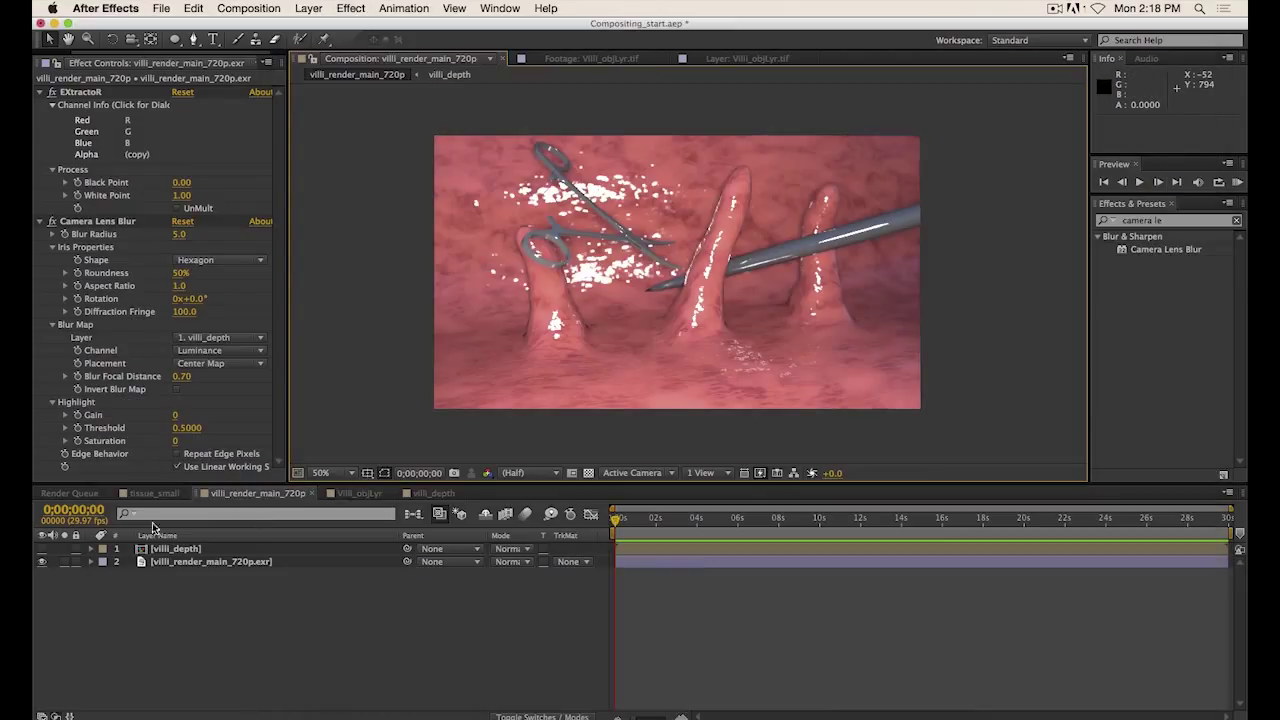
{"action": "left_click", "coordinate": [97, 221]}
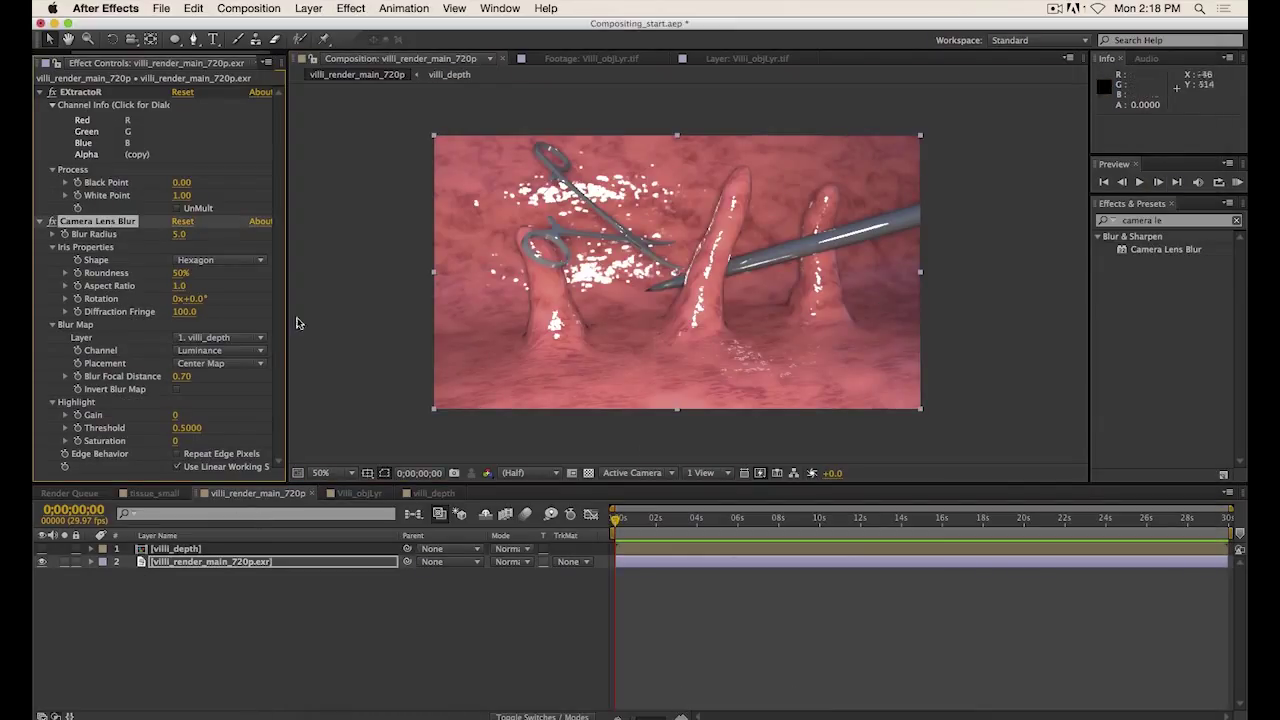
{"action": "left_click", "coordinate": [400, 216]}
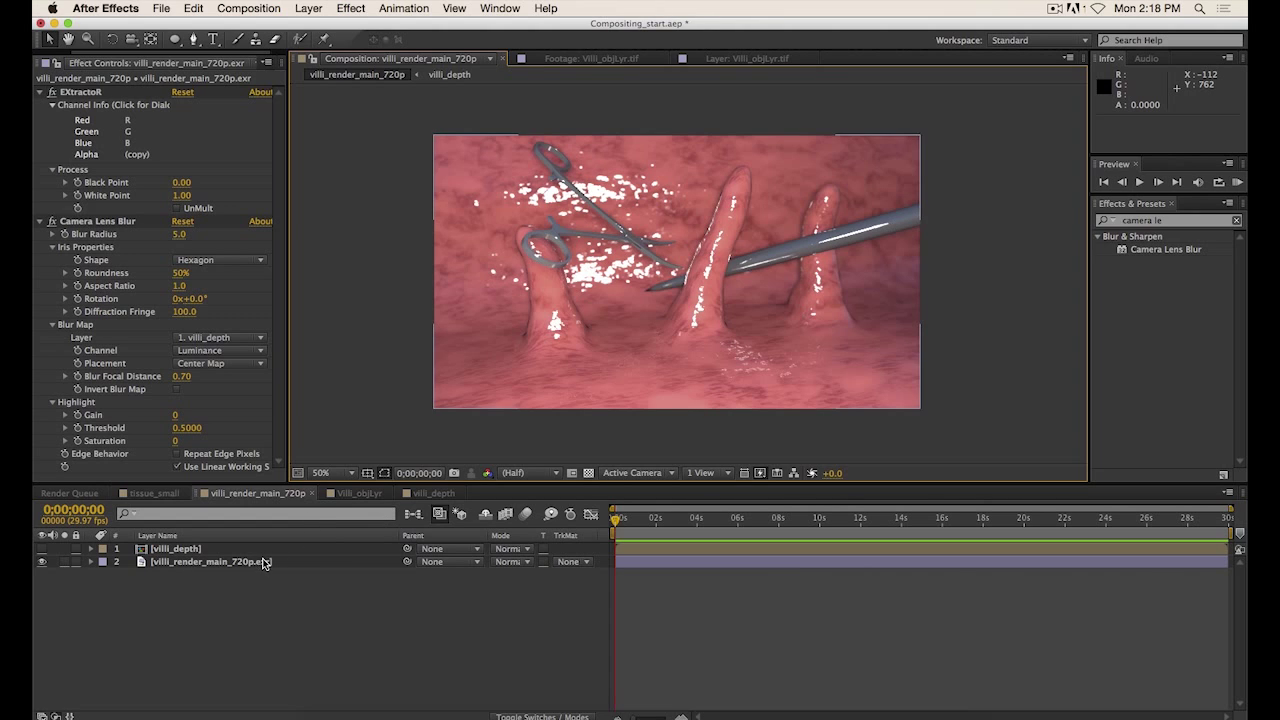
{"action": "left_click", "coordinate": [350, 493]}
{"action": "left_click", "coordinate": [258, 493]}
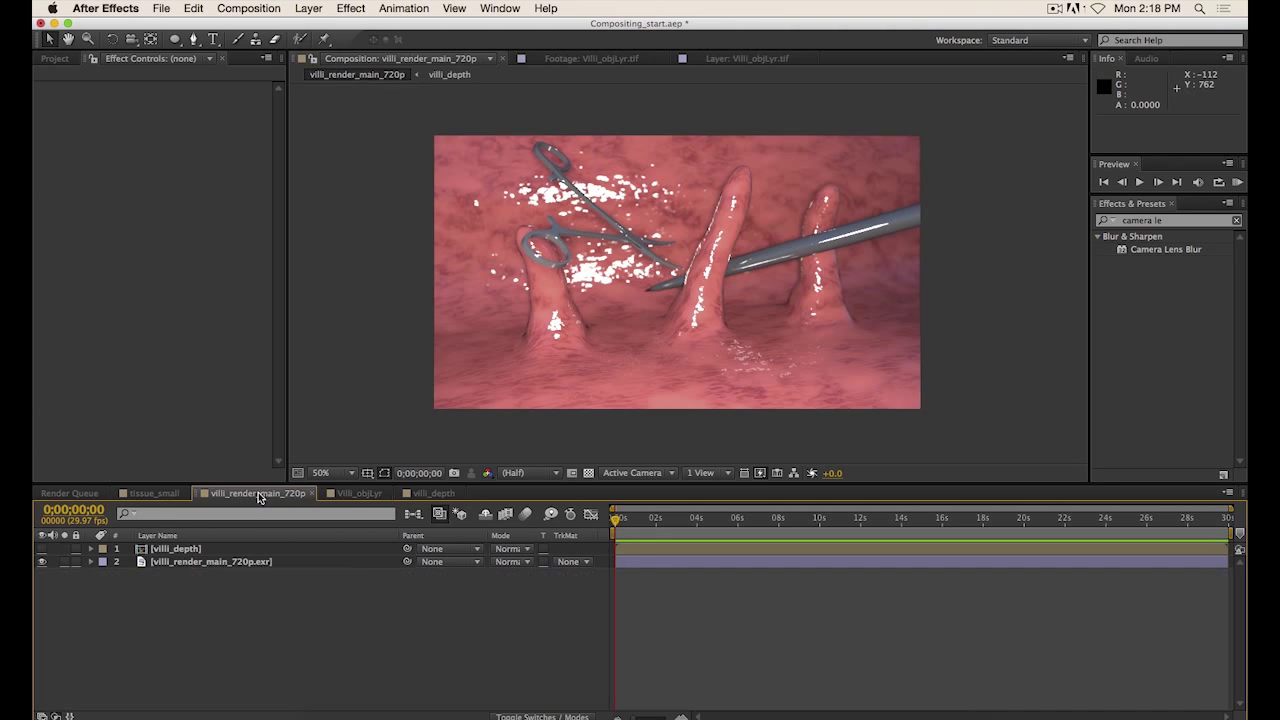
Draw a curved four-point pen mask around the middle villus and needle tip on the villi_render_main_720p.exr layer.
{"action": "left_click", "coordinate": [208, 561]}
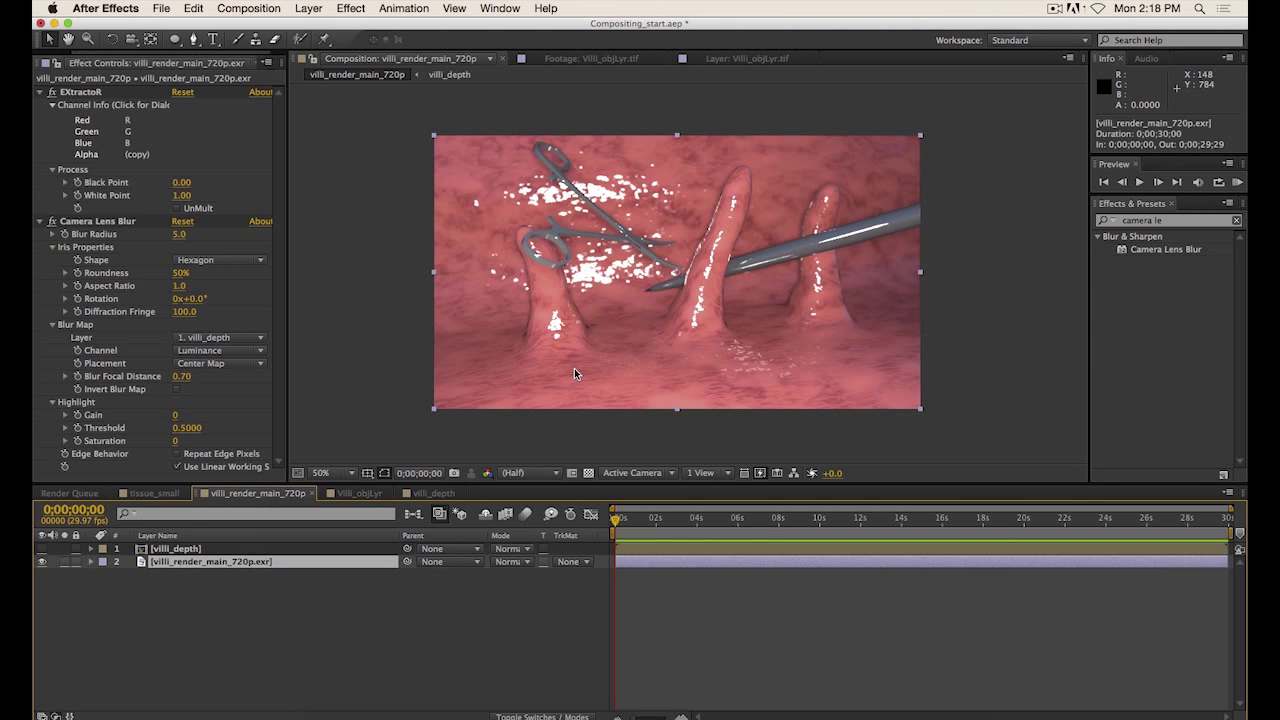
{"action": "left_click", "coordinate": [194, 41]}
{"action": "left_click_drag", "start_coordinate": [709, 232], "coordinate": [617, 279]}
{"action": "left_click", "coordinate": [604, 322]}
{"action": "mouse_move", "coordinate": [750, 317]}
{"action": "left_mouse_down"}
{"action": "mouse_move", "coordinate": [786, 284]}
{"action": "mouse_move", "coordinate": [783, 227]}
{"action": "mouse_move", "coordinate": [697, 235]}
{"action": "left_mouse_up"}
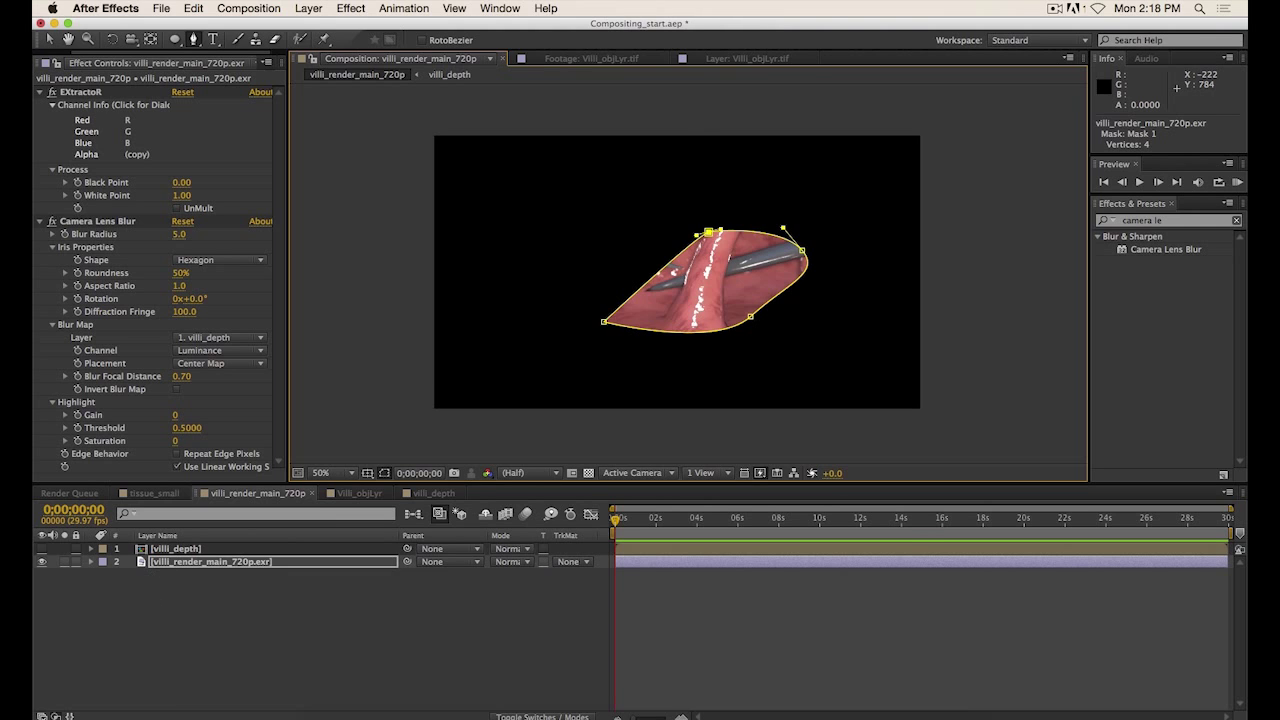
Remove the Matte Choker effect from the topmost Villi_objLyr.tif layer in the Villi_objLyr composition, keeping Shift Channels.
{"action": "left_click", "coordinate": [350, 493]}
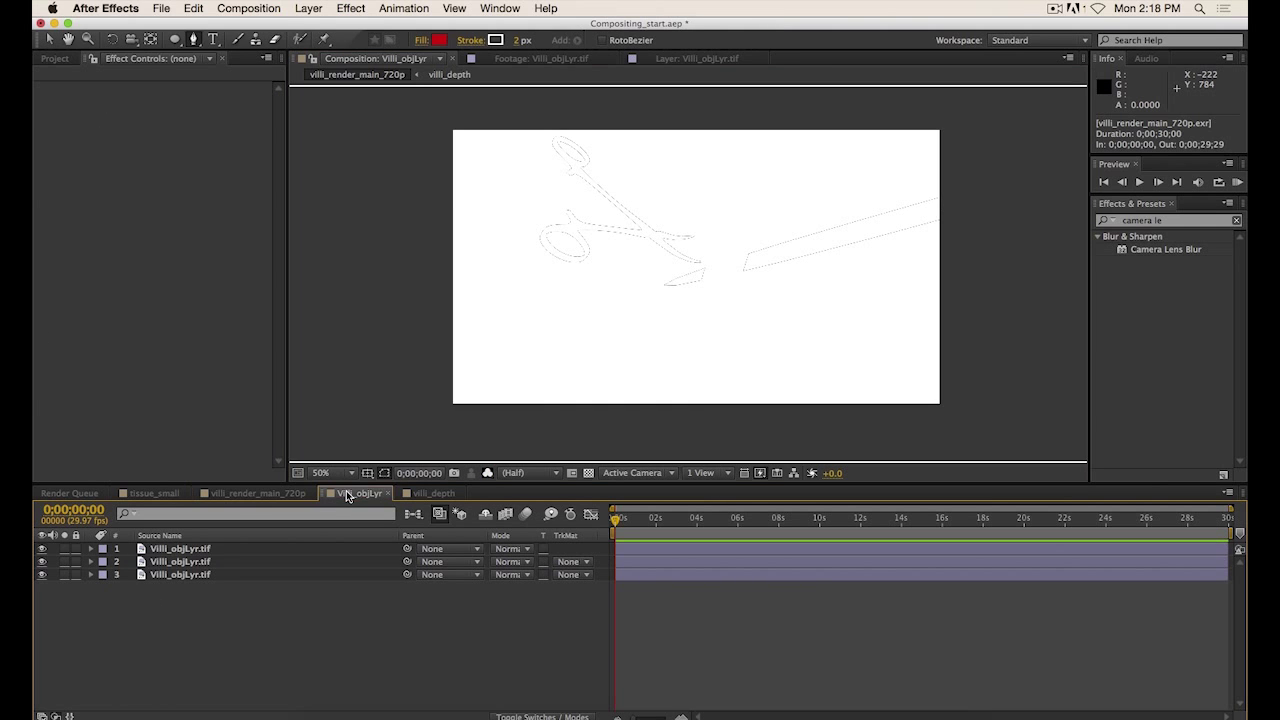
{"action": "left_click", "coordinate": [203, 549]}
{"action": "left_click", "coordinate": [104, 157]}
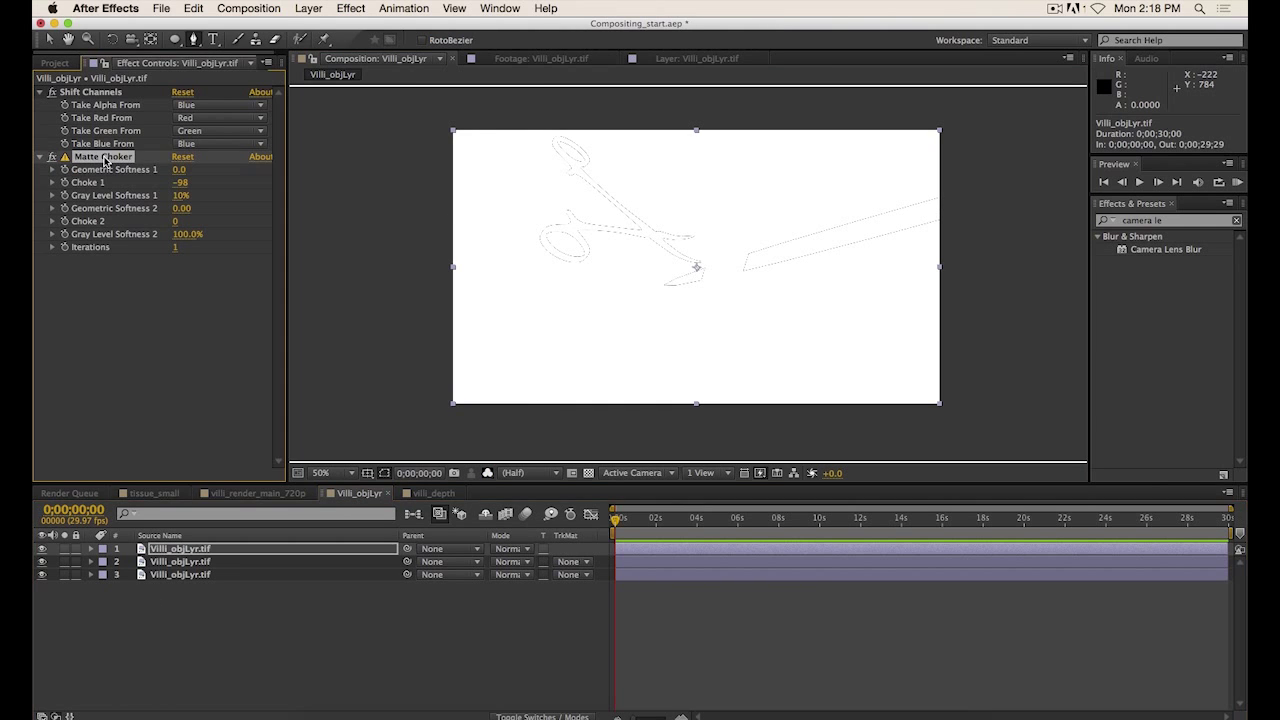
{"action": "key", "text": "Delete"}
{"action": "left_click", "coordinate": [102, 92]}
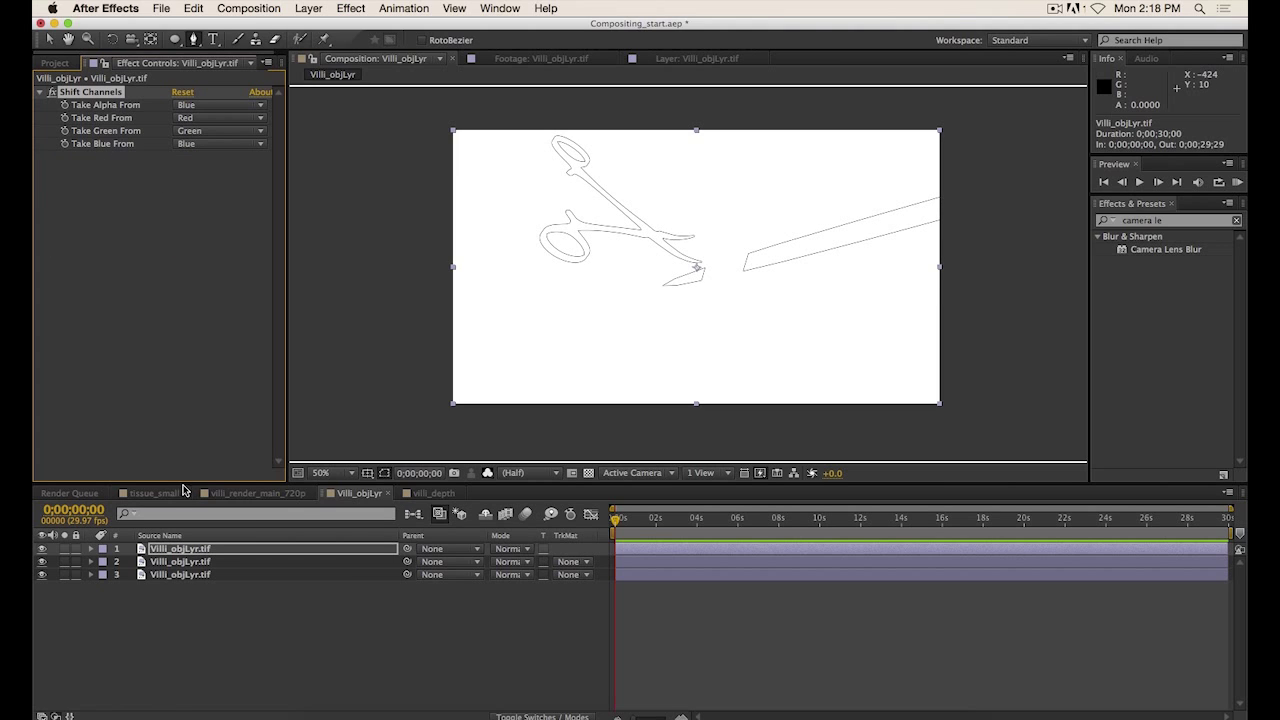
Go back to the villi_render_main_720p composition and inspect the footage details of villi_render_main_720p.exr in the project.
{"action": "left_click", "coordinate": [262, 496]}
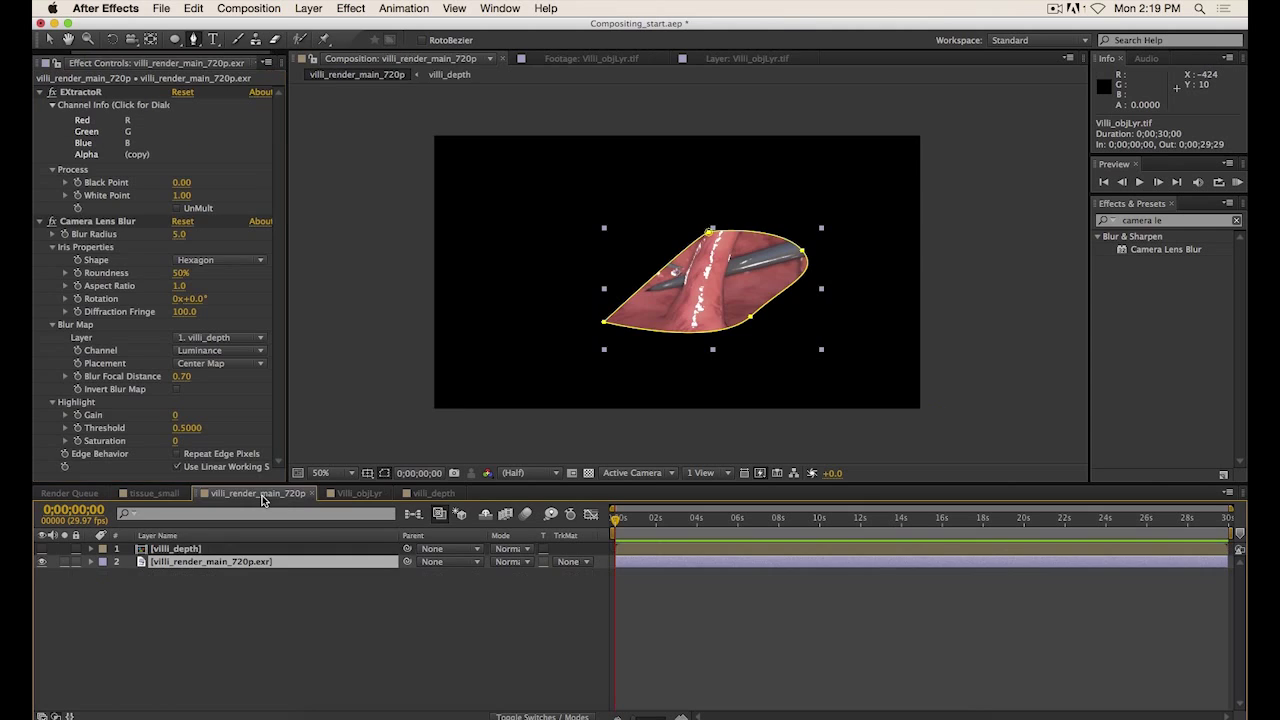
{"action": "left_click", "coordinate": [158, 495]}
{"action": "left_click", "coordinate": [248, 496]}
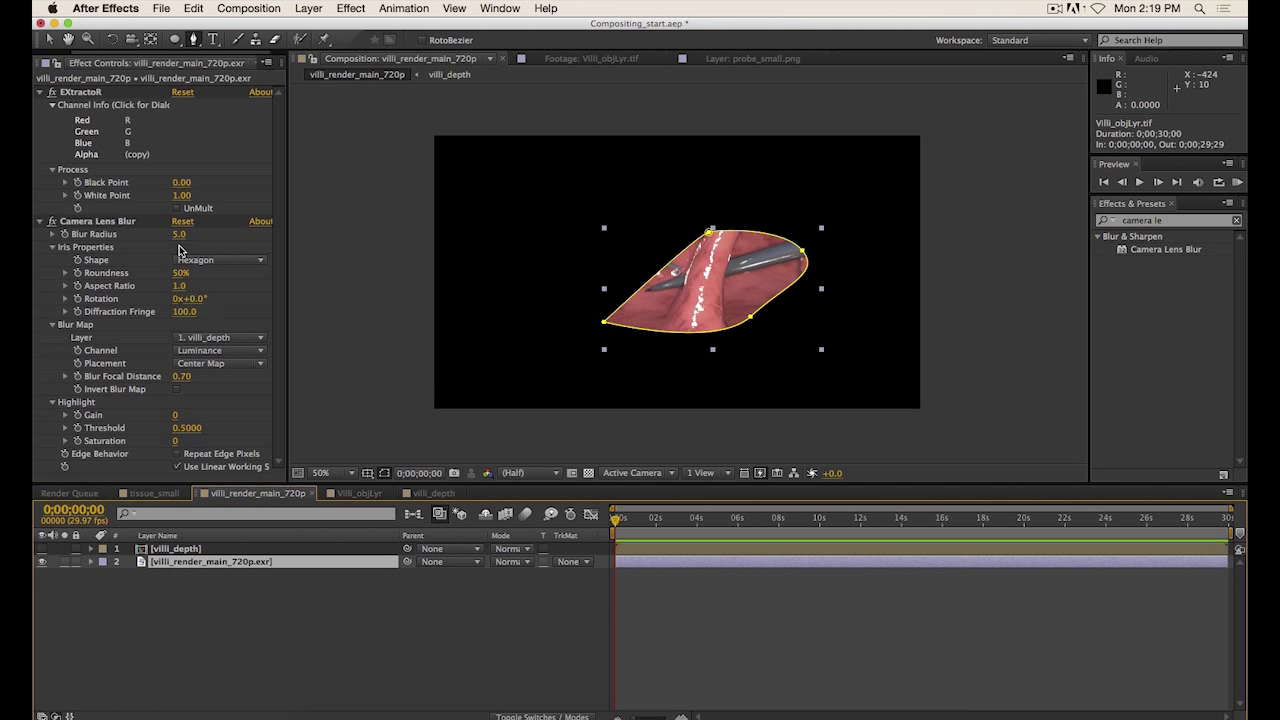
{"action": "left_click", "coordinate": [52, 62]}
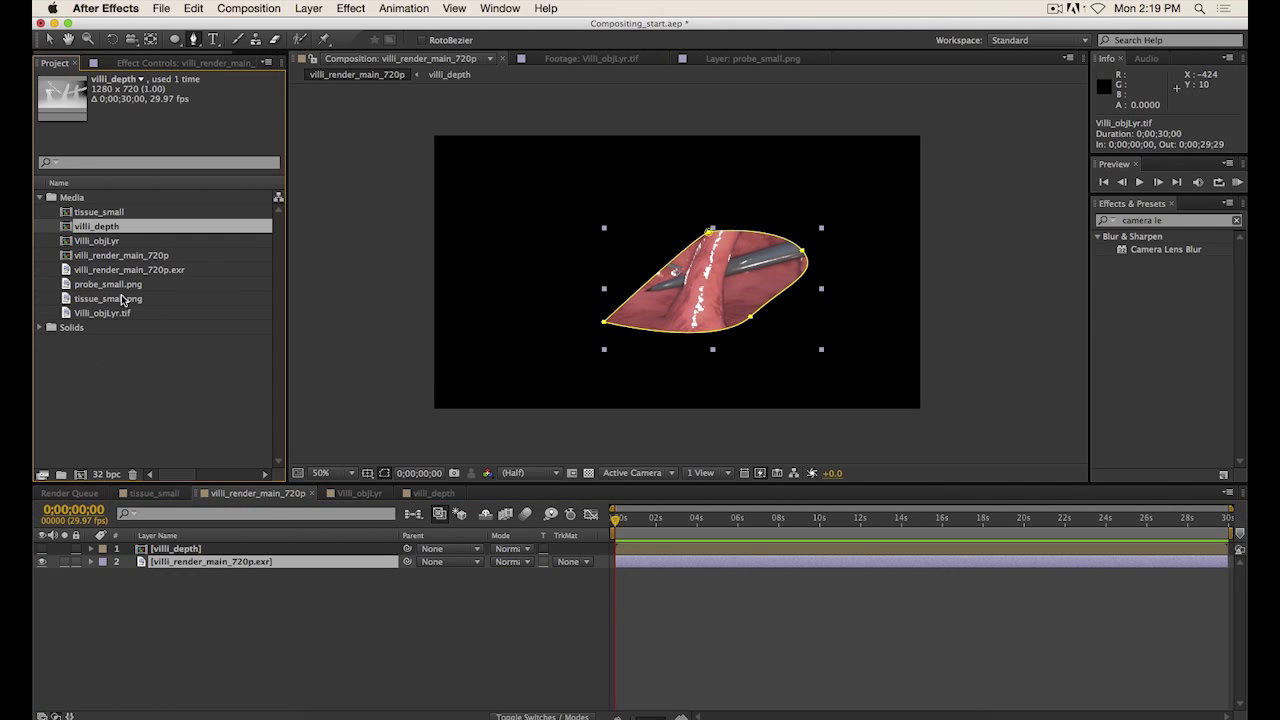
{"action": "left_click", "coordinate": [137, 272]}
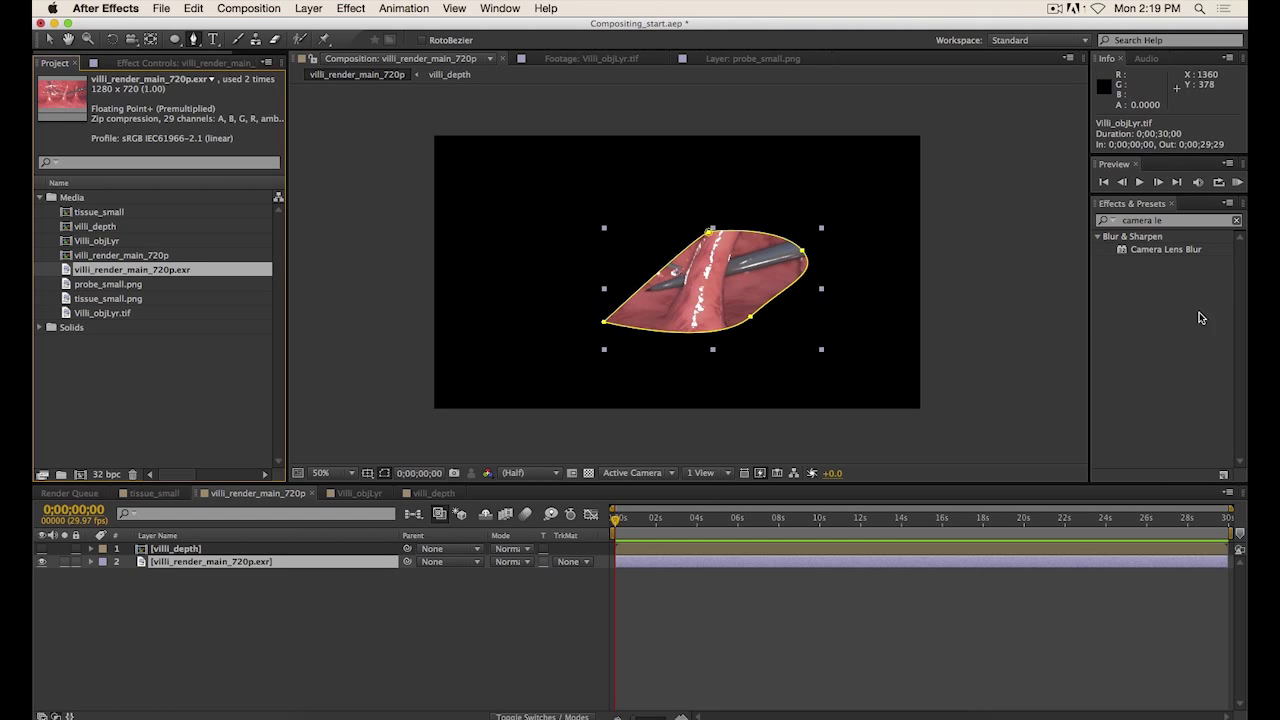
Search the effects for "fracta", try Fractal Noise on the masked render layer, and undo it.
{"action": "left_click", "coordinate": [1180, 220]}
{"action": "type", "text": "fracta"}
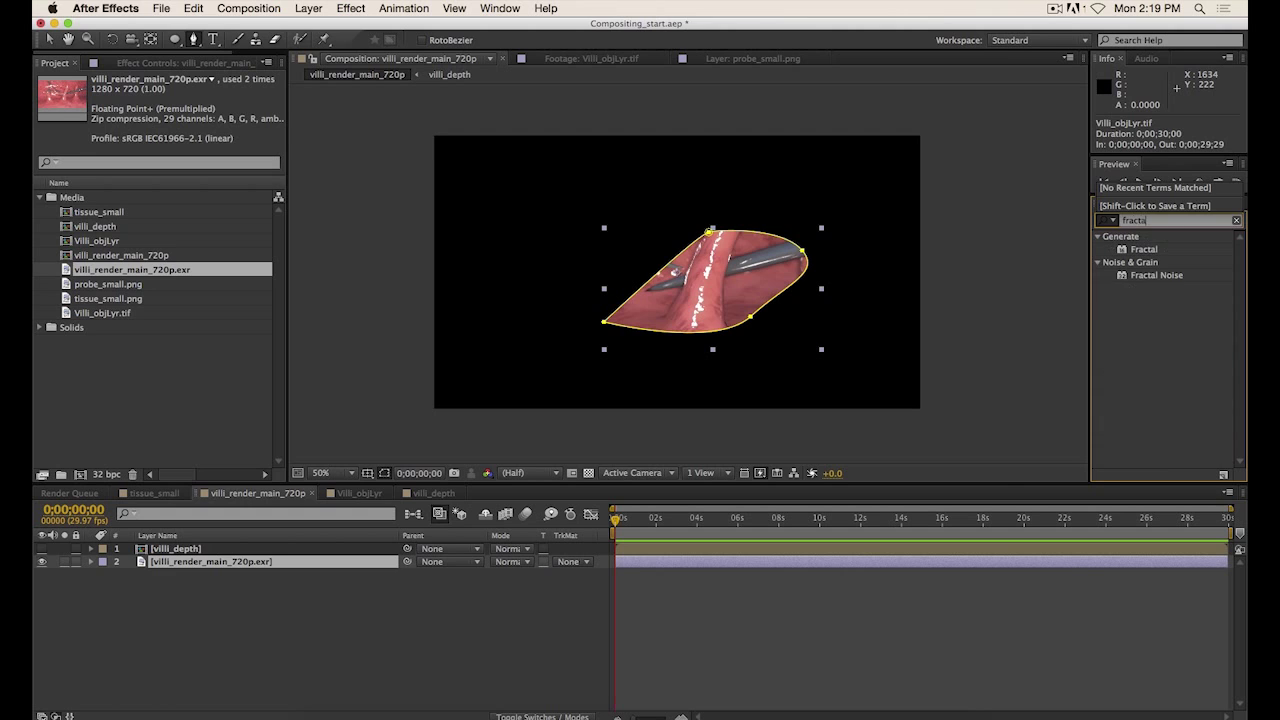
{"action": "left_click_drag", "start_coordinate": [1177, 278], "coordinate": [709, 290]}
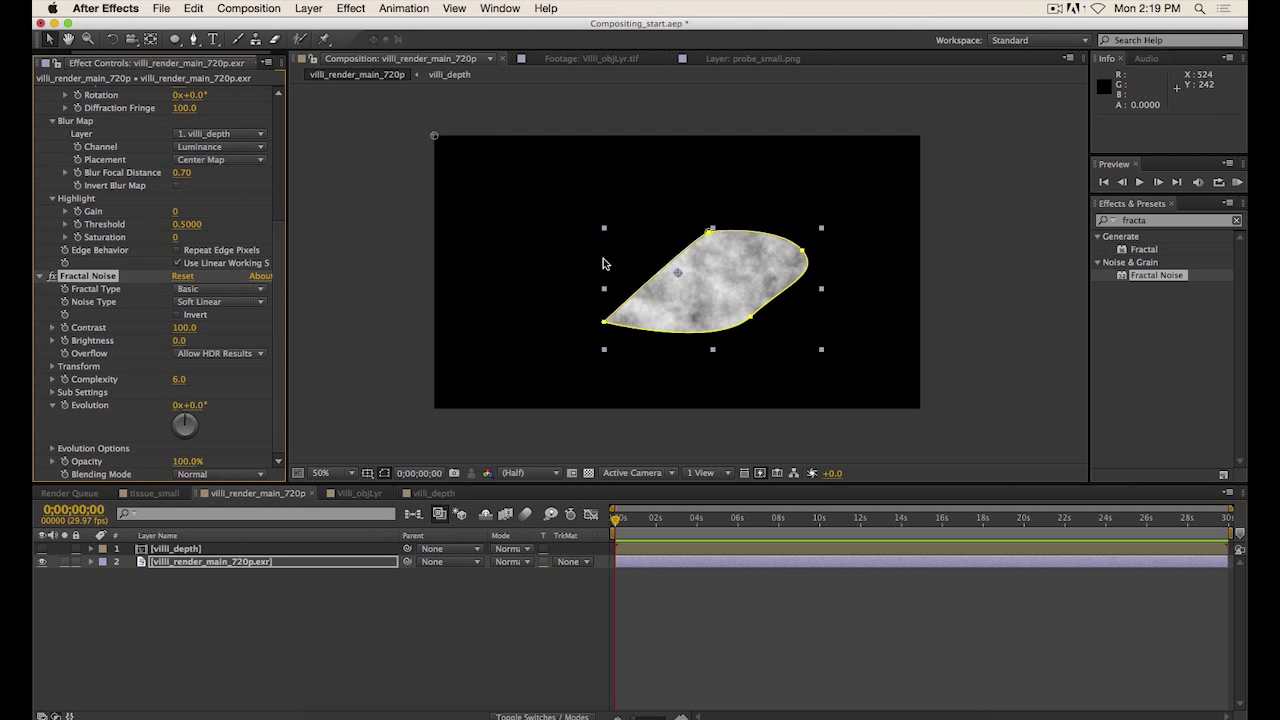
{"action": "key", "text": "cmd+z"}
{"action": "left_click", "coordinate": [716, 435]}
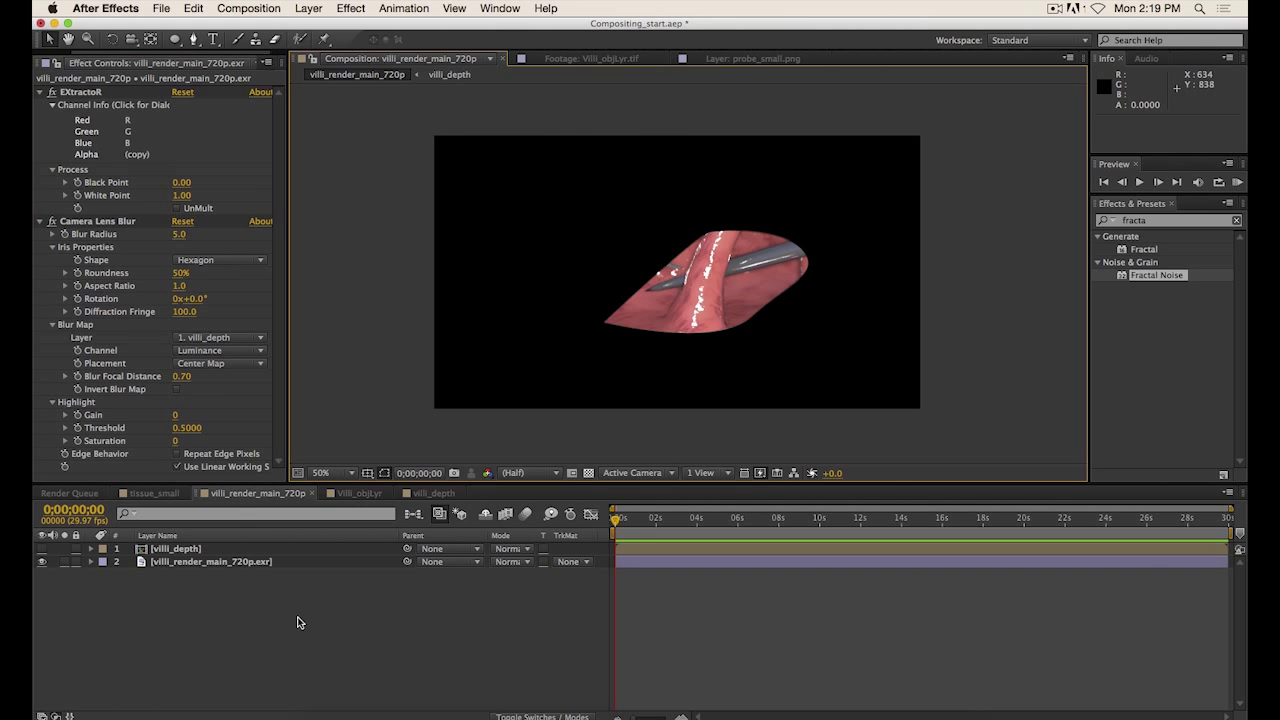
Add a white solid above the villi layers and apply the Fractal Noise effect to it.
{"action": "left_click", "coordinate": [308, 8]}
{"action": "mouse_move", "coordinate": [330, 30]}
{"action": "left_click", "coordinate": [515, 41]}
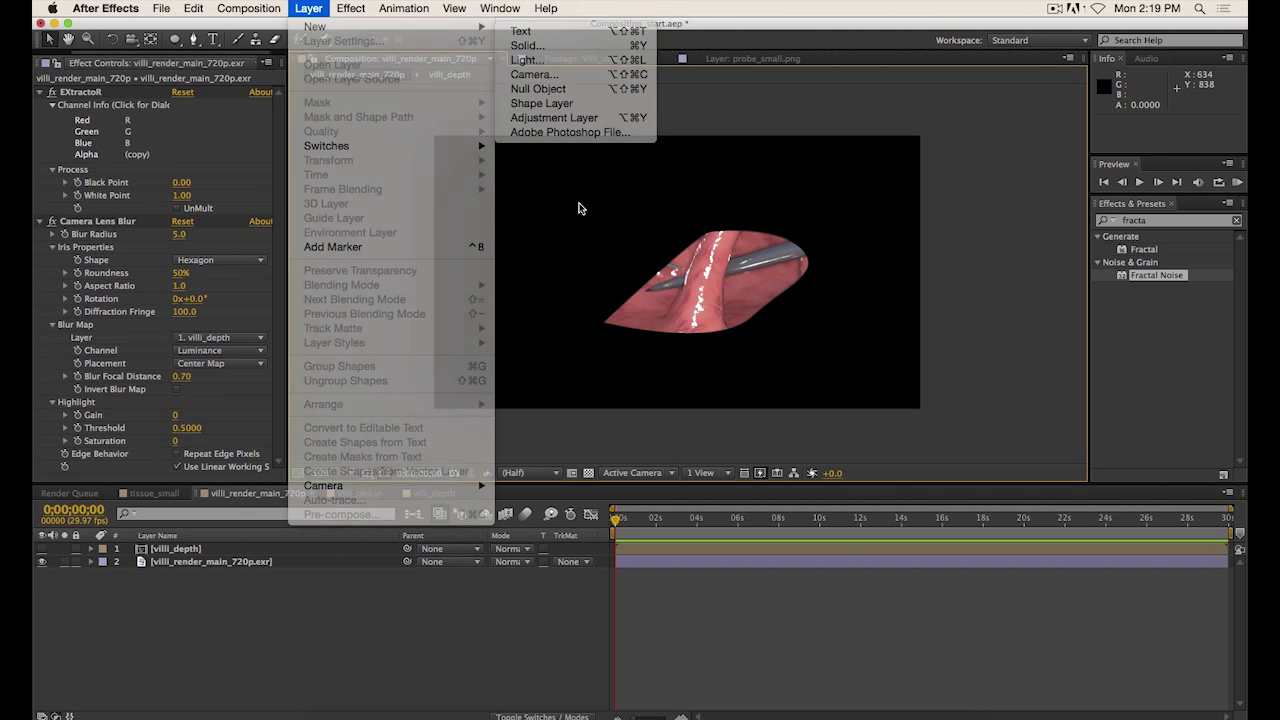
{"action": "left_click", "coordinate": [776, 498]}
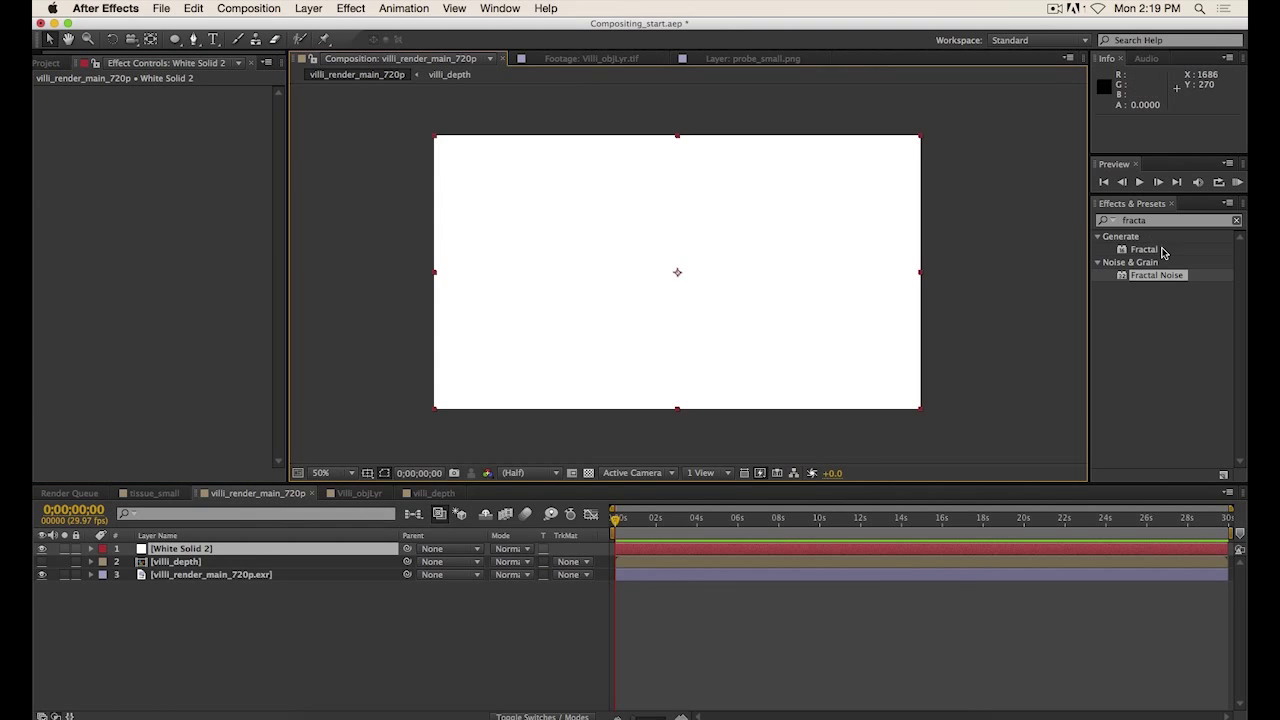
{"action": "left_click_drag", "start_coordinate": [1155, 278], "coordinate": [629, 306]}
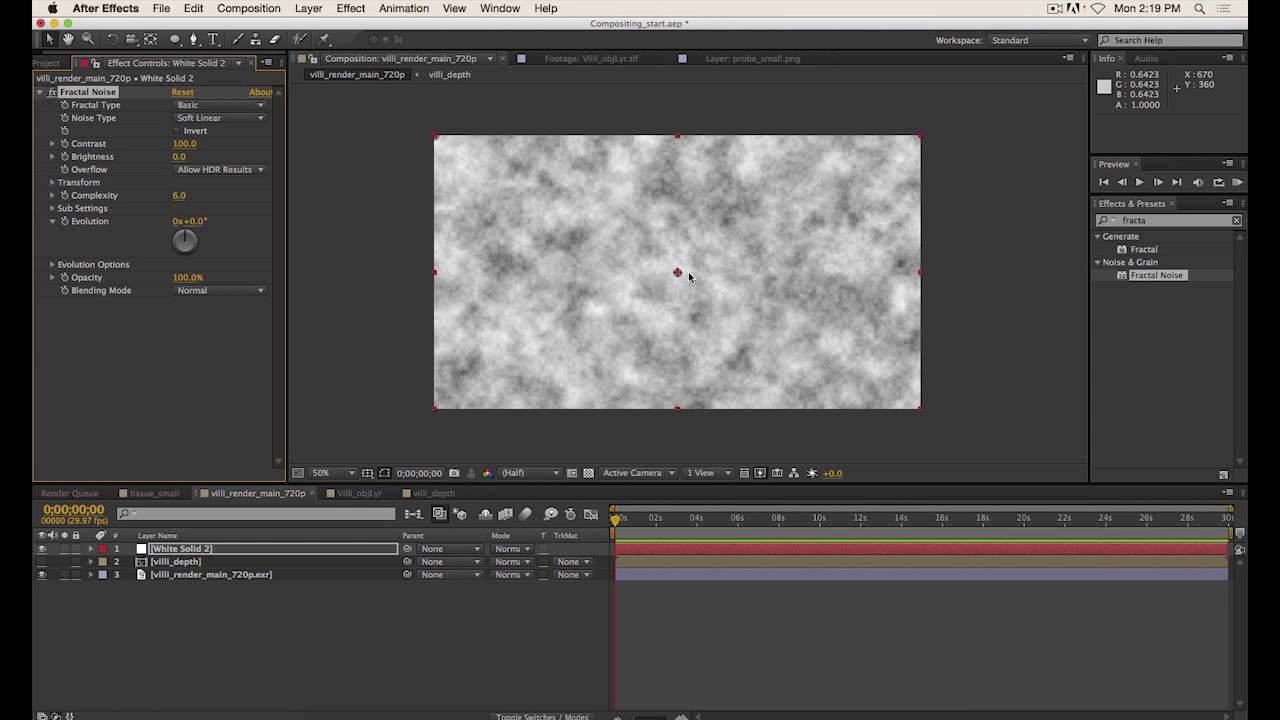
{"action": "scroll", "coordinate": [687, 277], "scroll_direction": "up", "scroll_amount": 2}
{"action": "scroll", "coordinate": [720, 240], "scroll_direction": "down", "scroll_amount": 2}
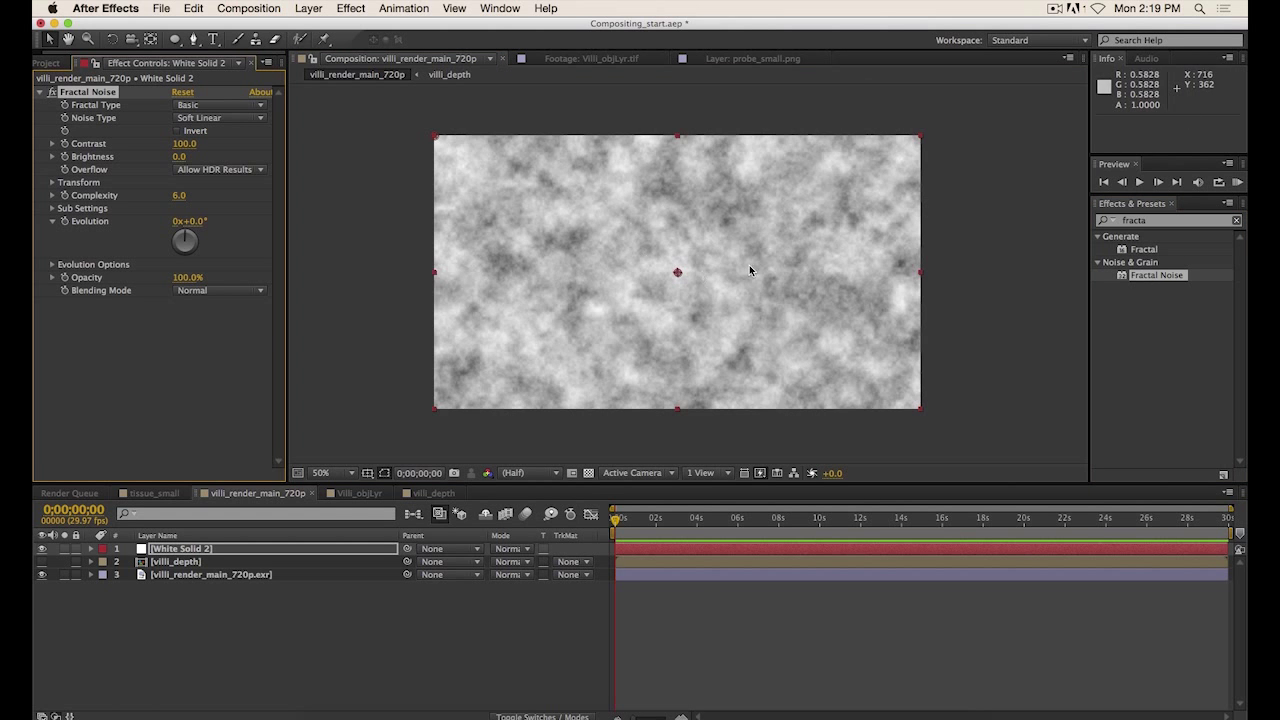